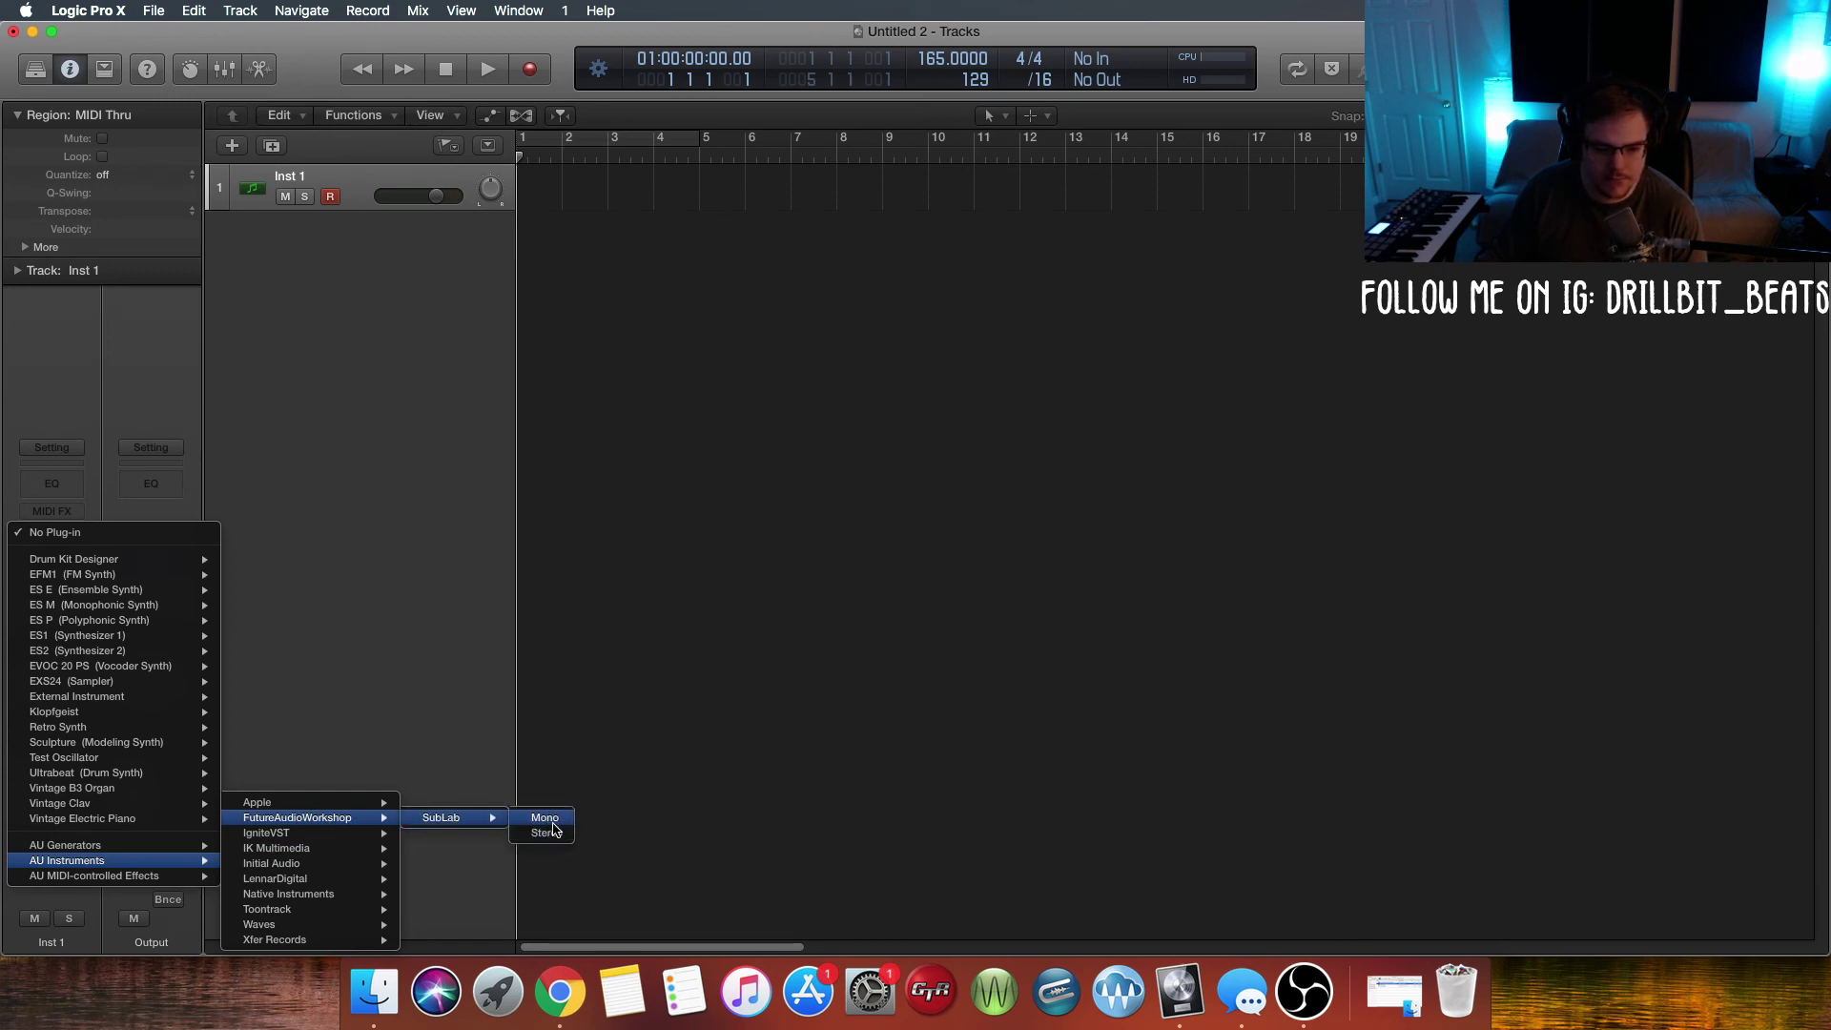
# Step: Load SubLab on the Inst 1 track and, with its sampler section shown, select the 808 Nascar preset
pyautogui.click(551, 832)
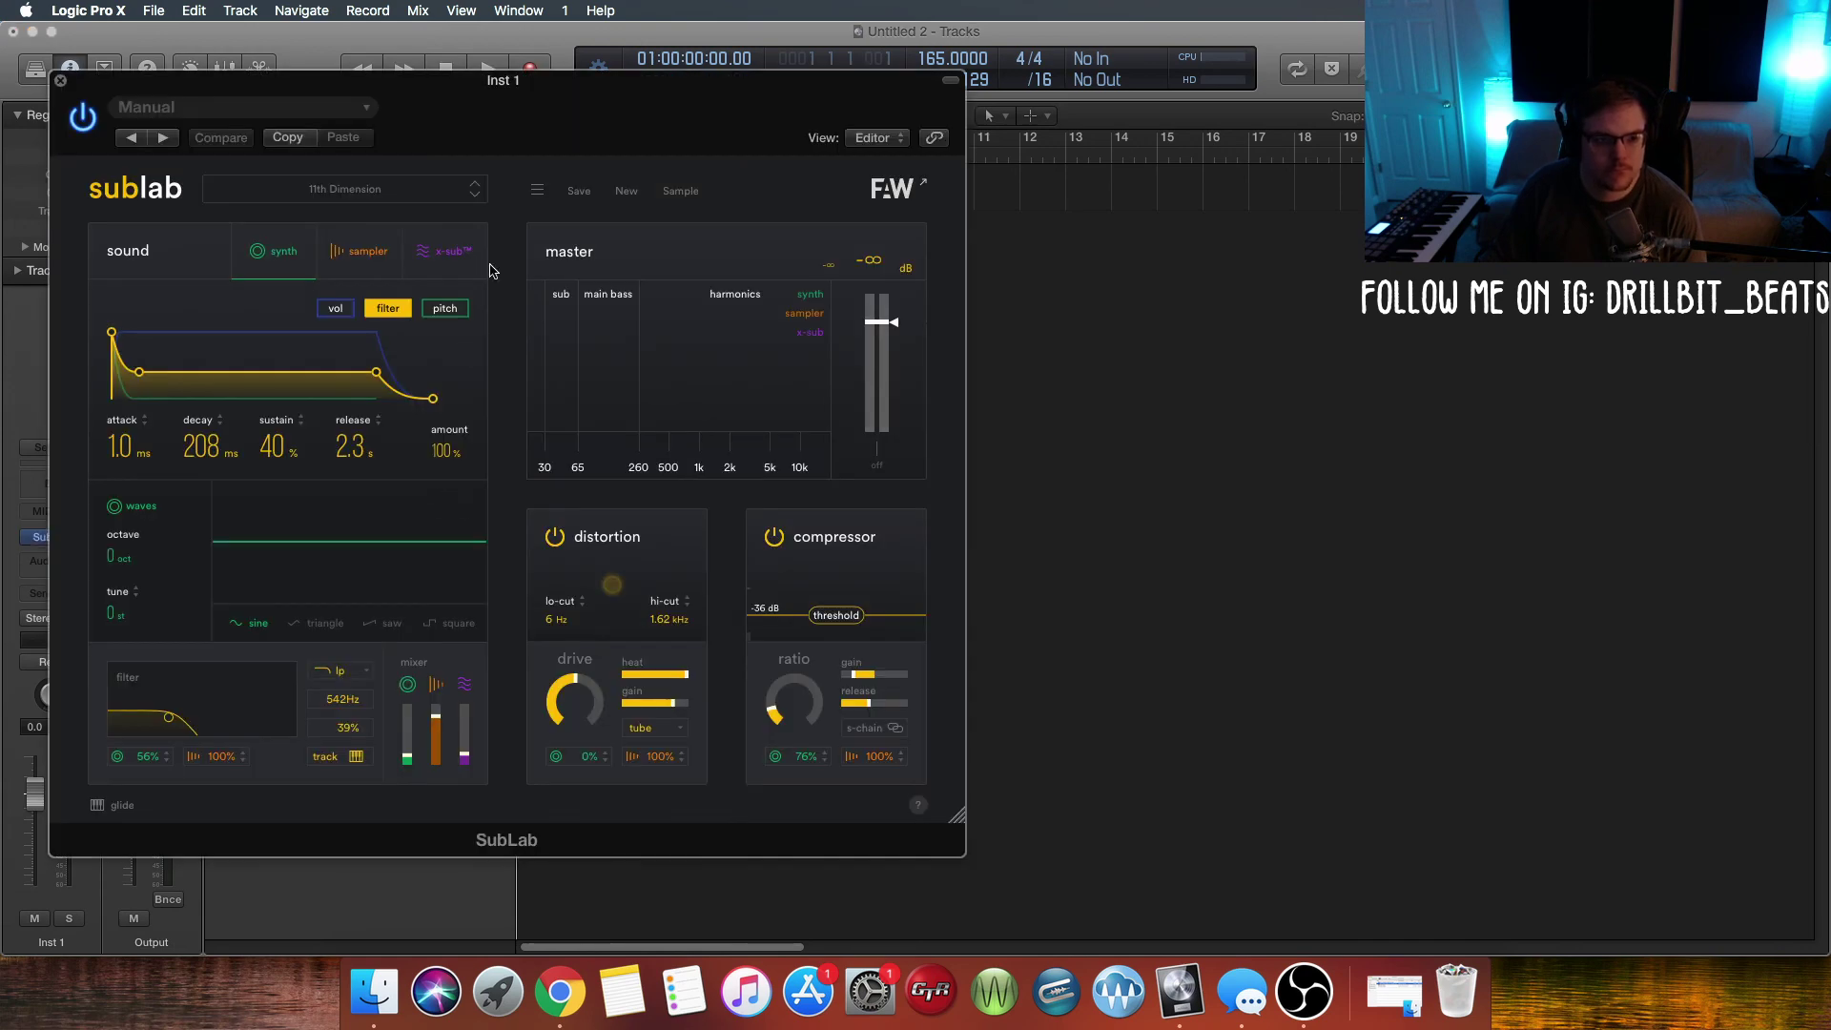
pyautogui.click(376, 262)
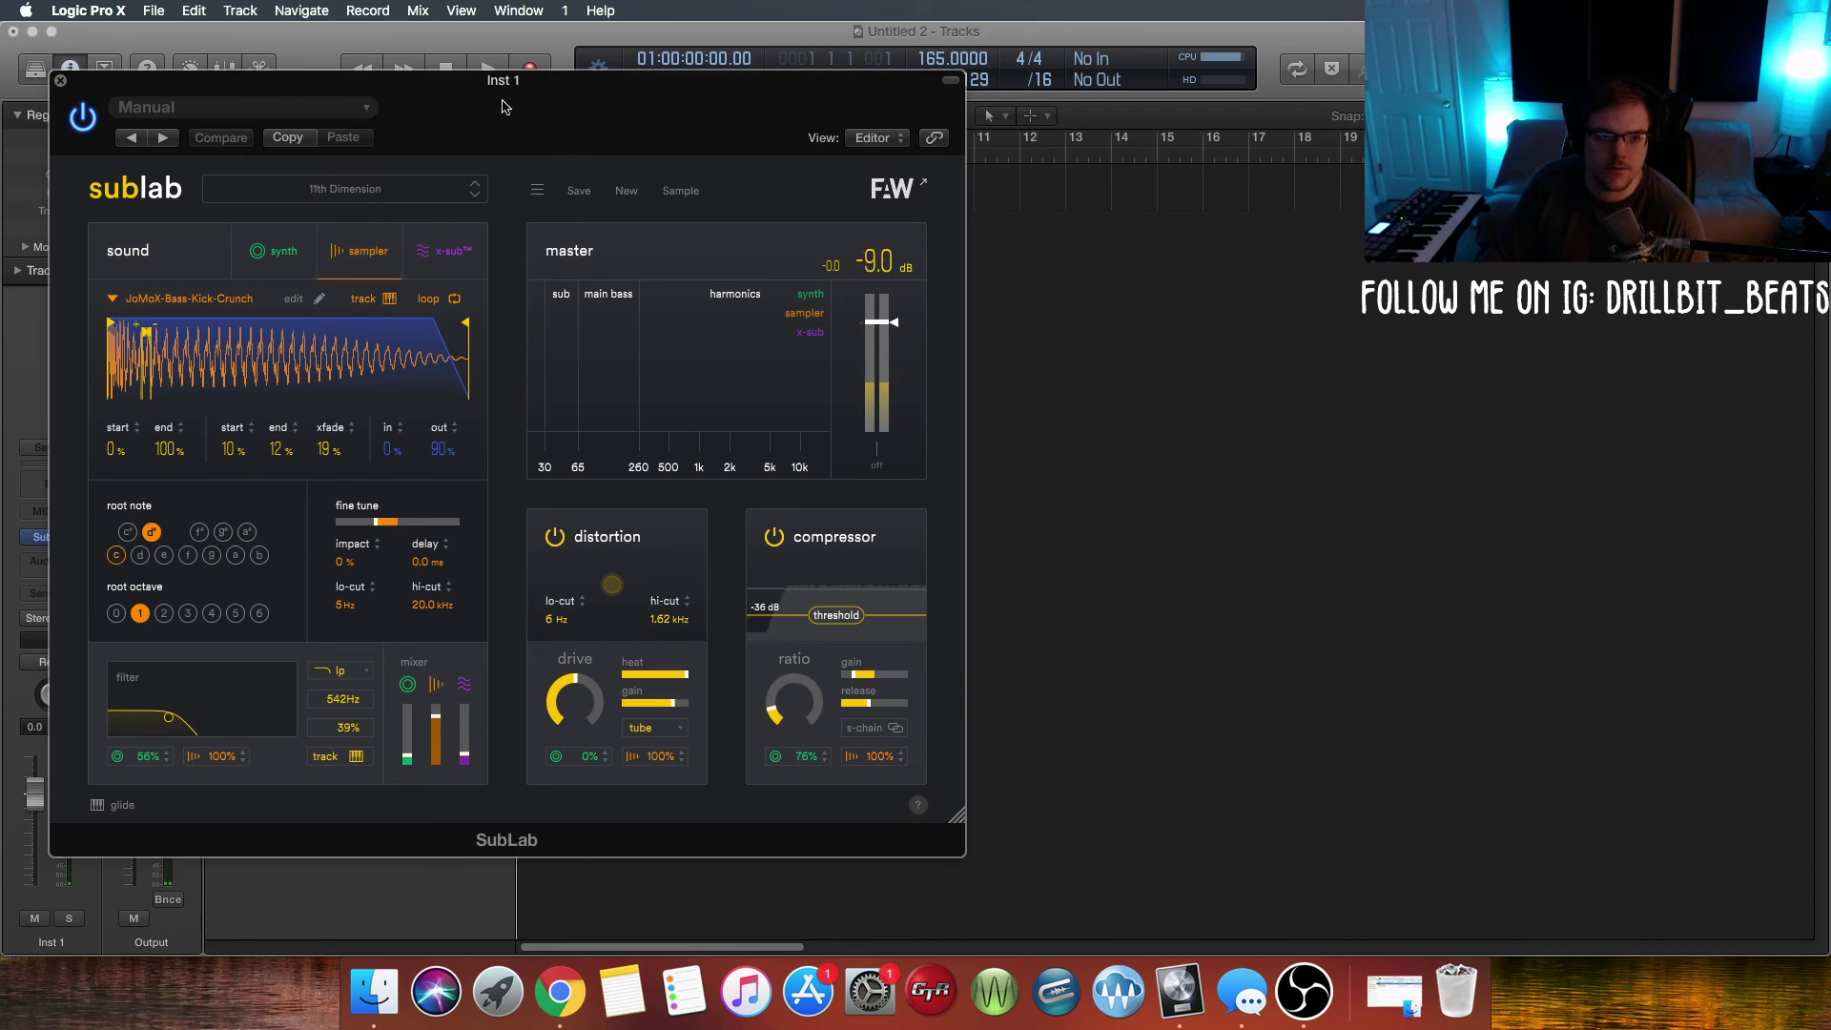
pyautogui.moveTo(502, 125); pyautogui.dragTo(534, 196)
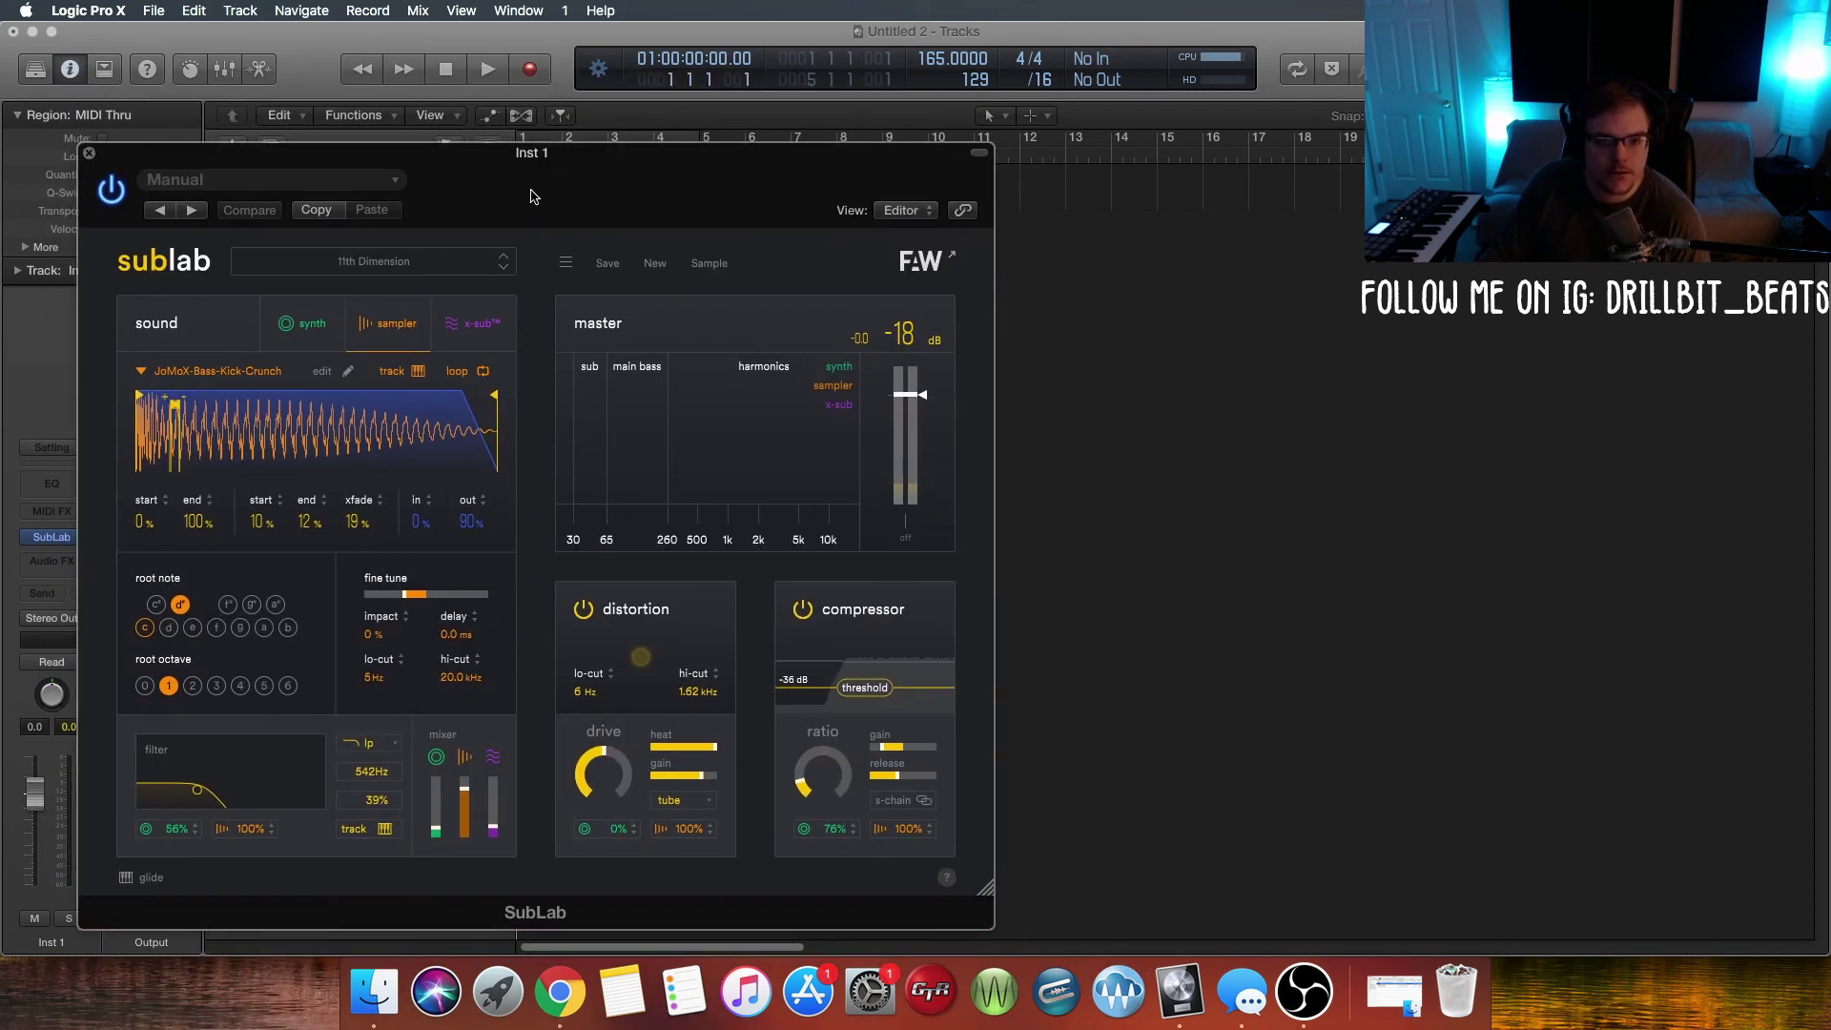
pyautogui.click(505, 268)
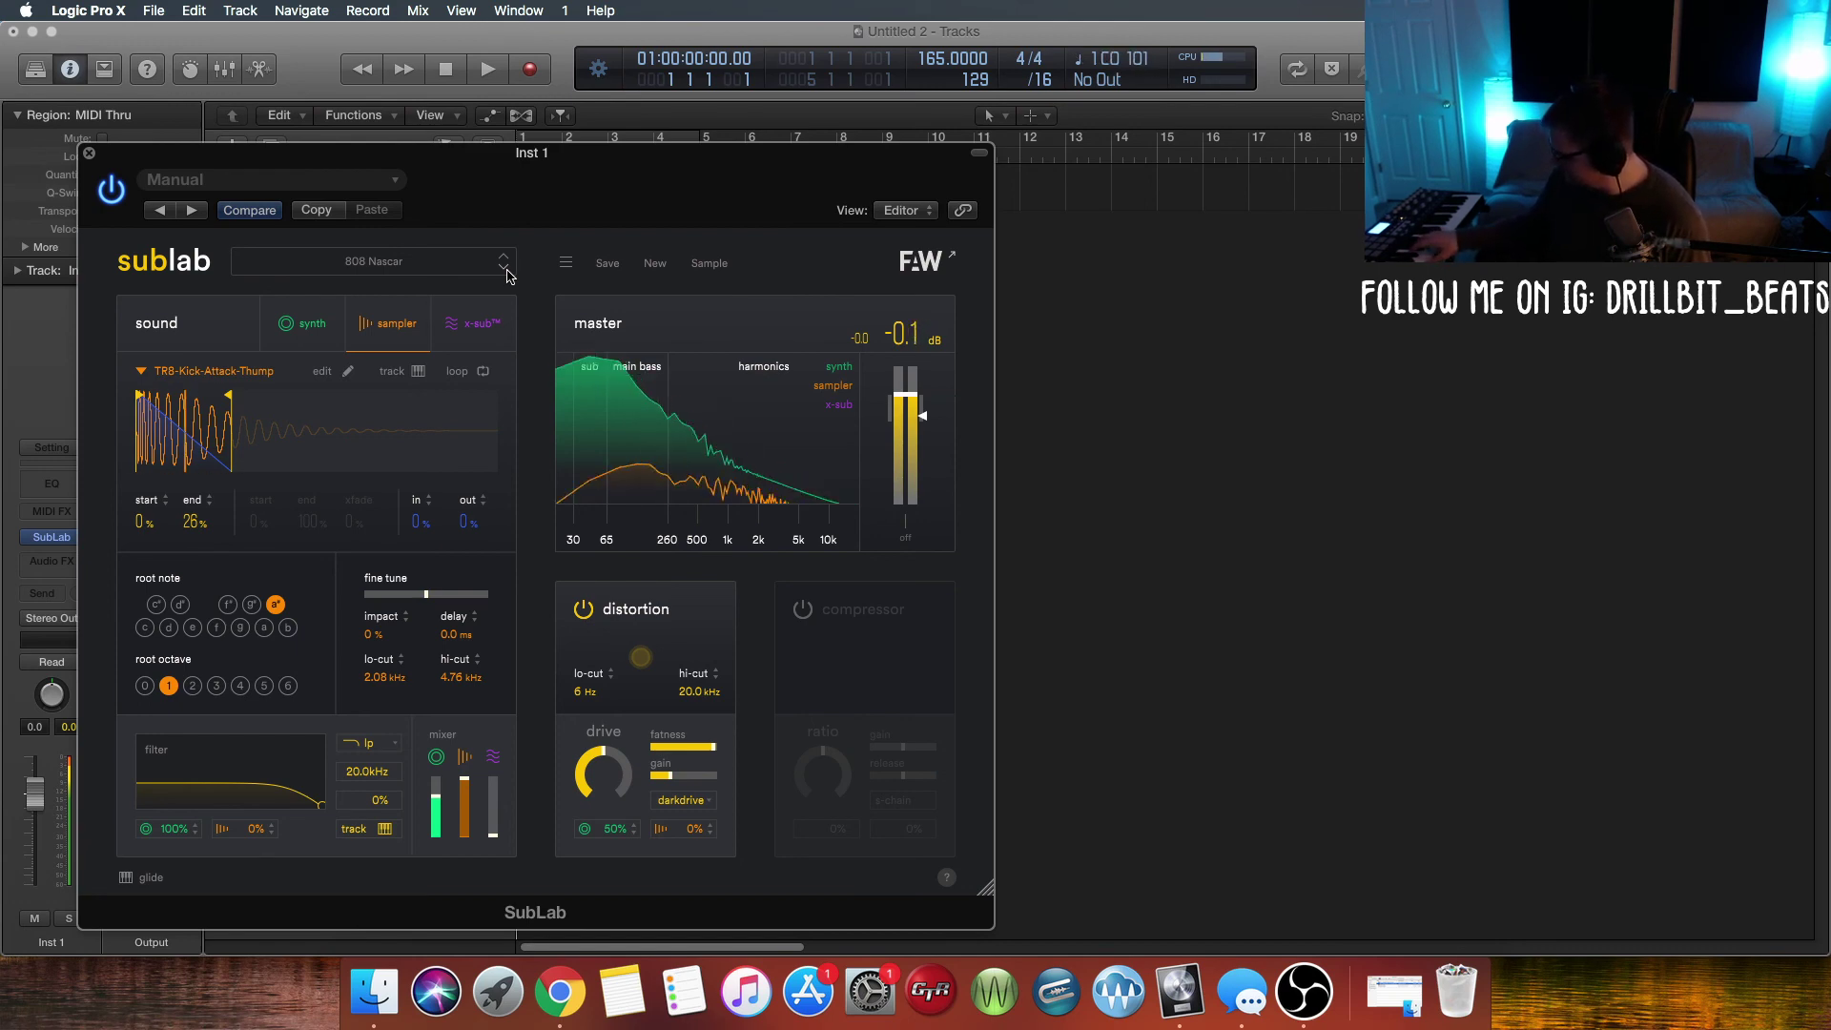
# Step: Clear the SubLab window off the tracks area and record a bass take on Inst 1 with the playhead starting at bar 1
pyautogui.press('space')
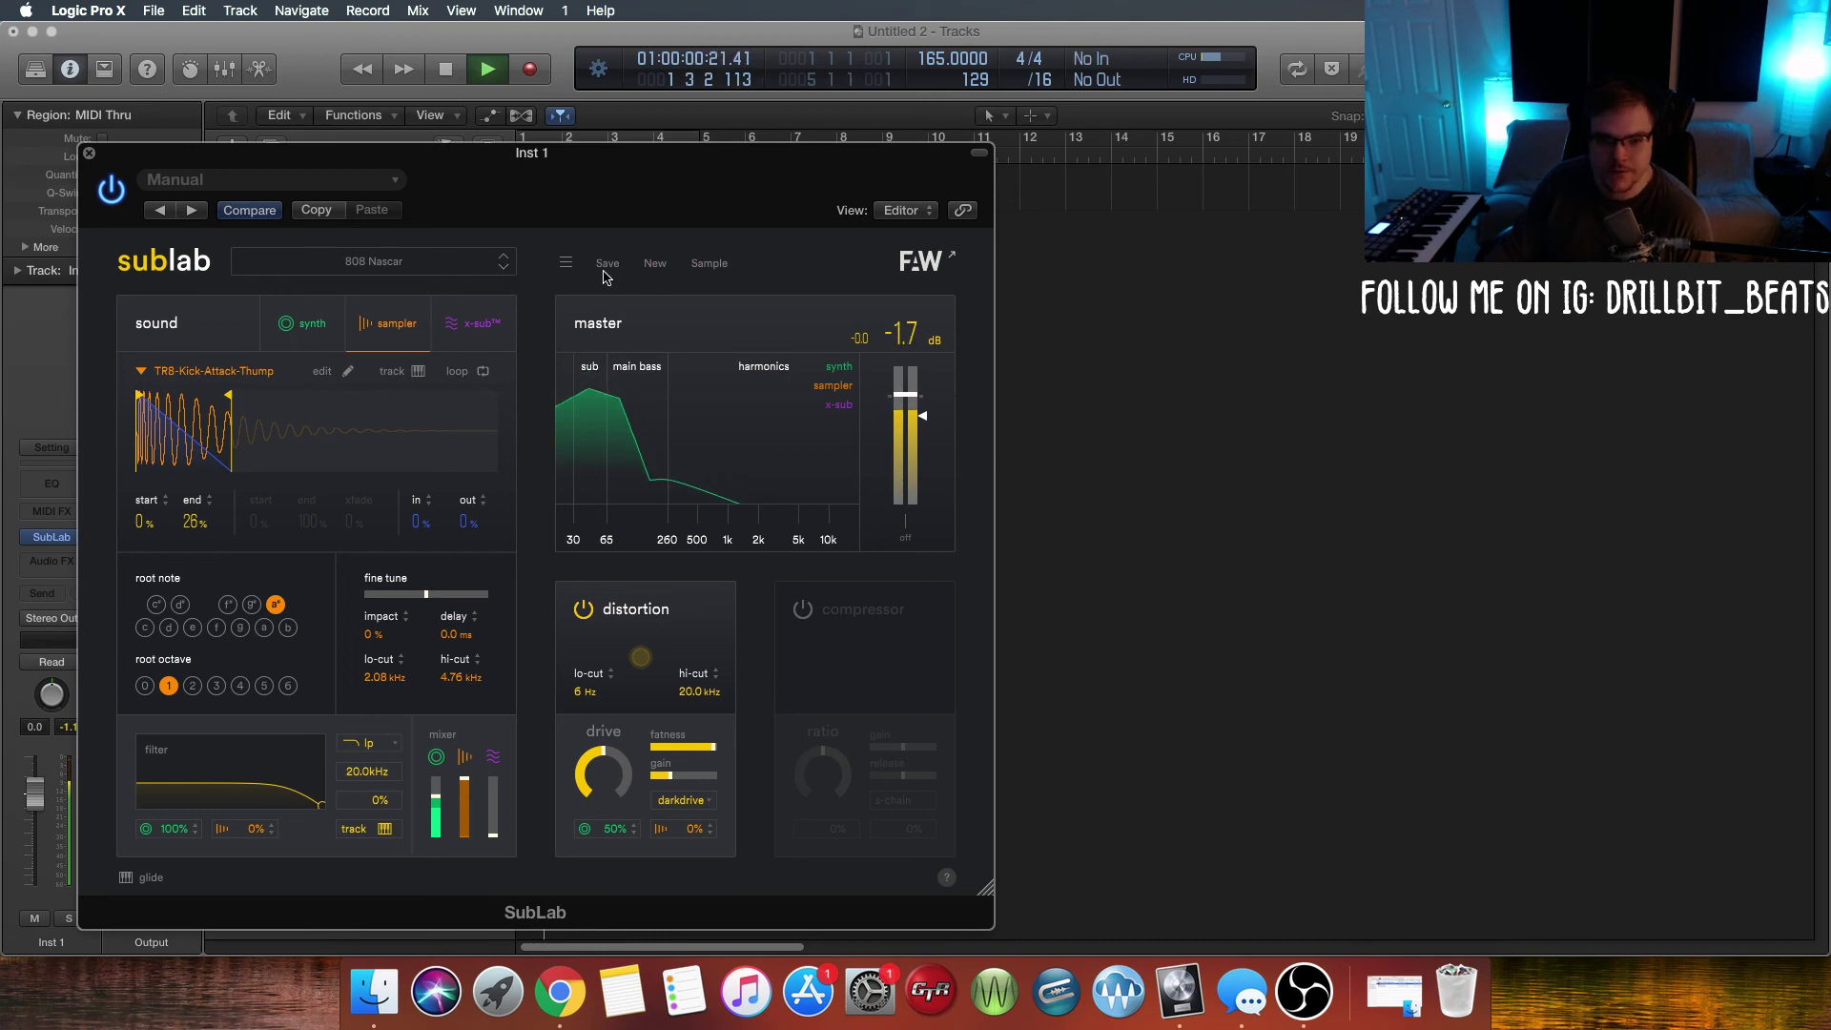
pyautogui.press('space')
pyautogui.moveTo(570, 207); pyautogui.dragTo(647, 499)
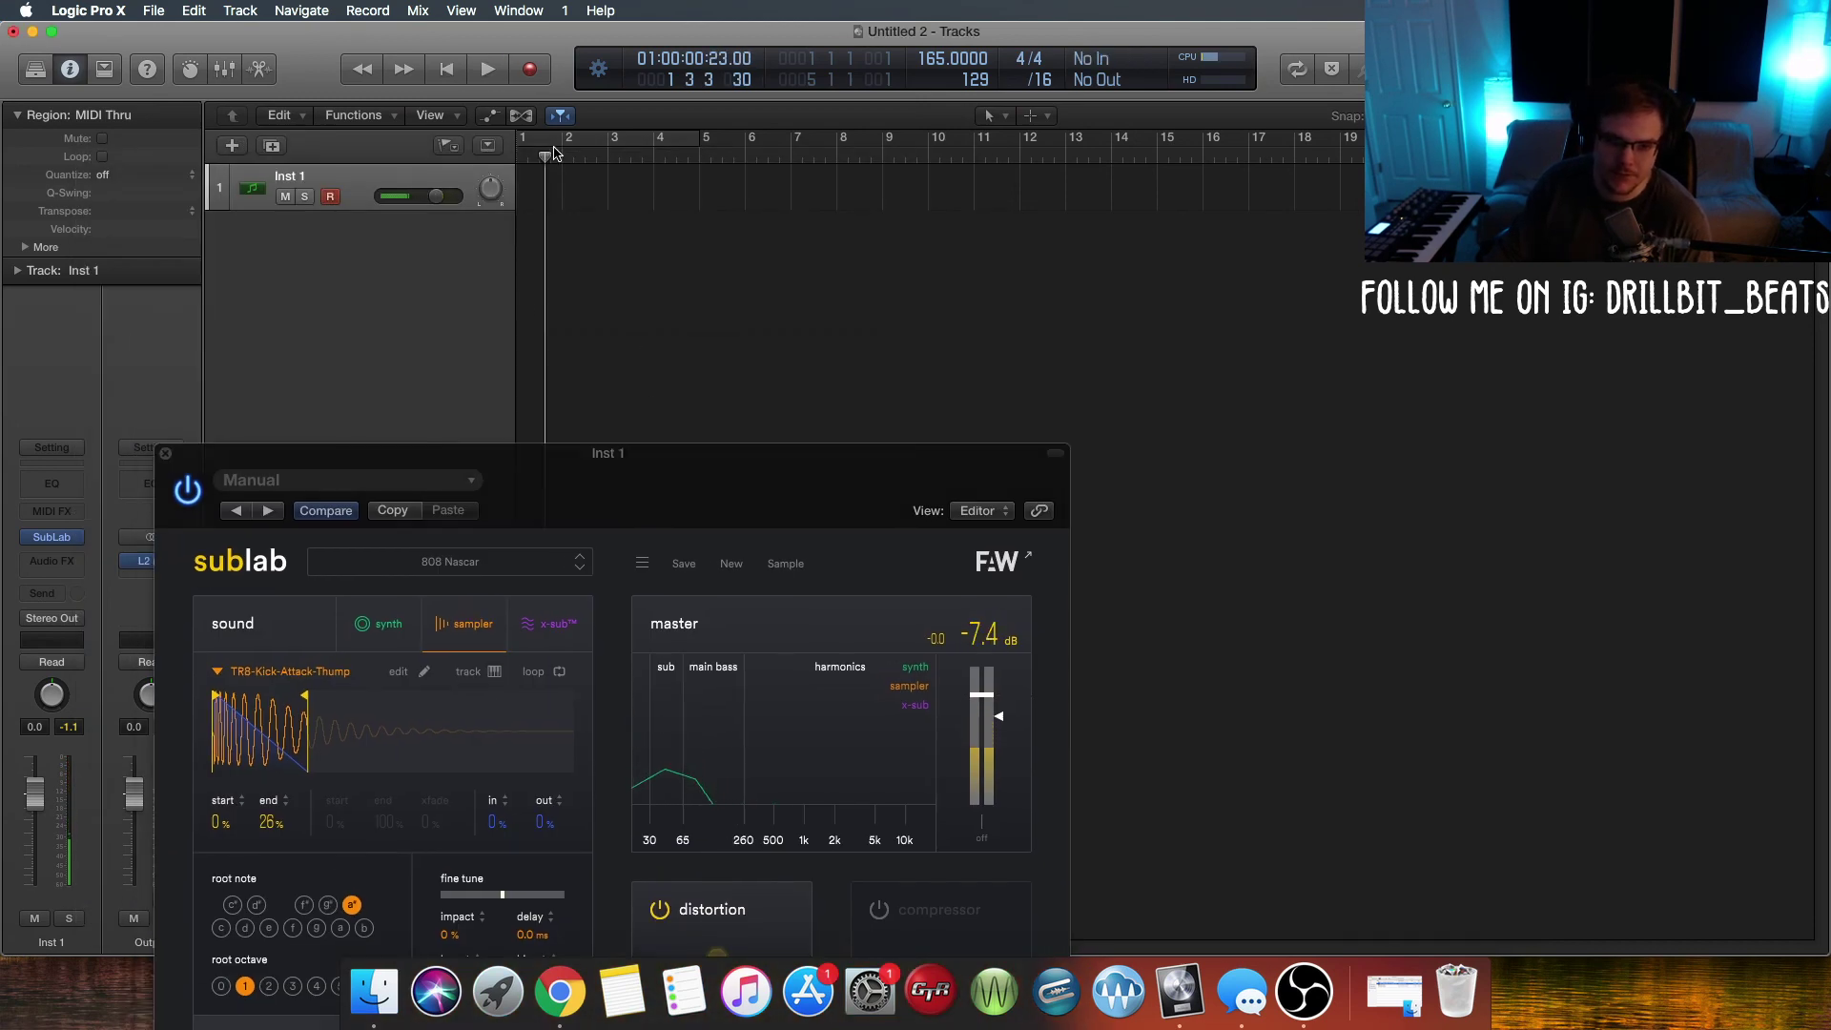
pyautogui.press('space')
pyautogui.moveTo(536, 161); pyautogui.dragTo(510, 167)
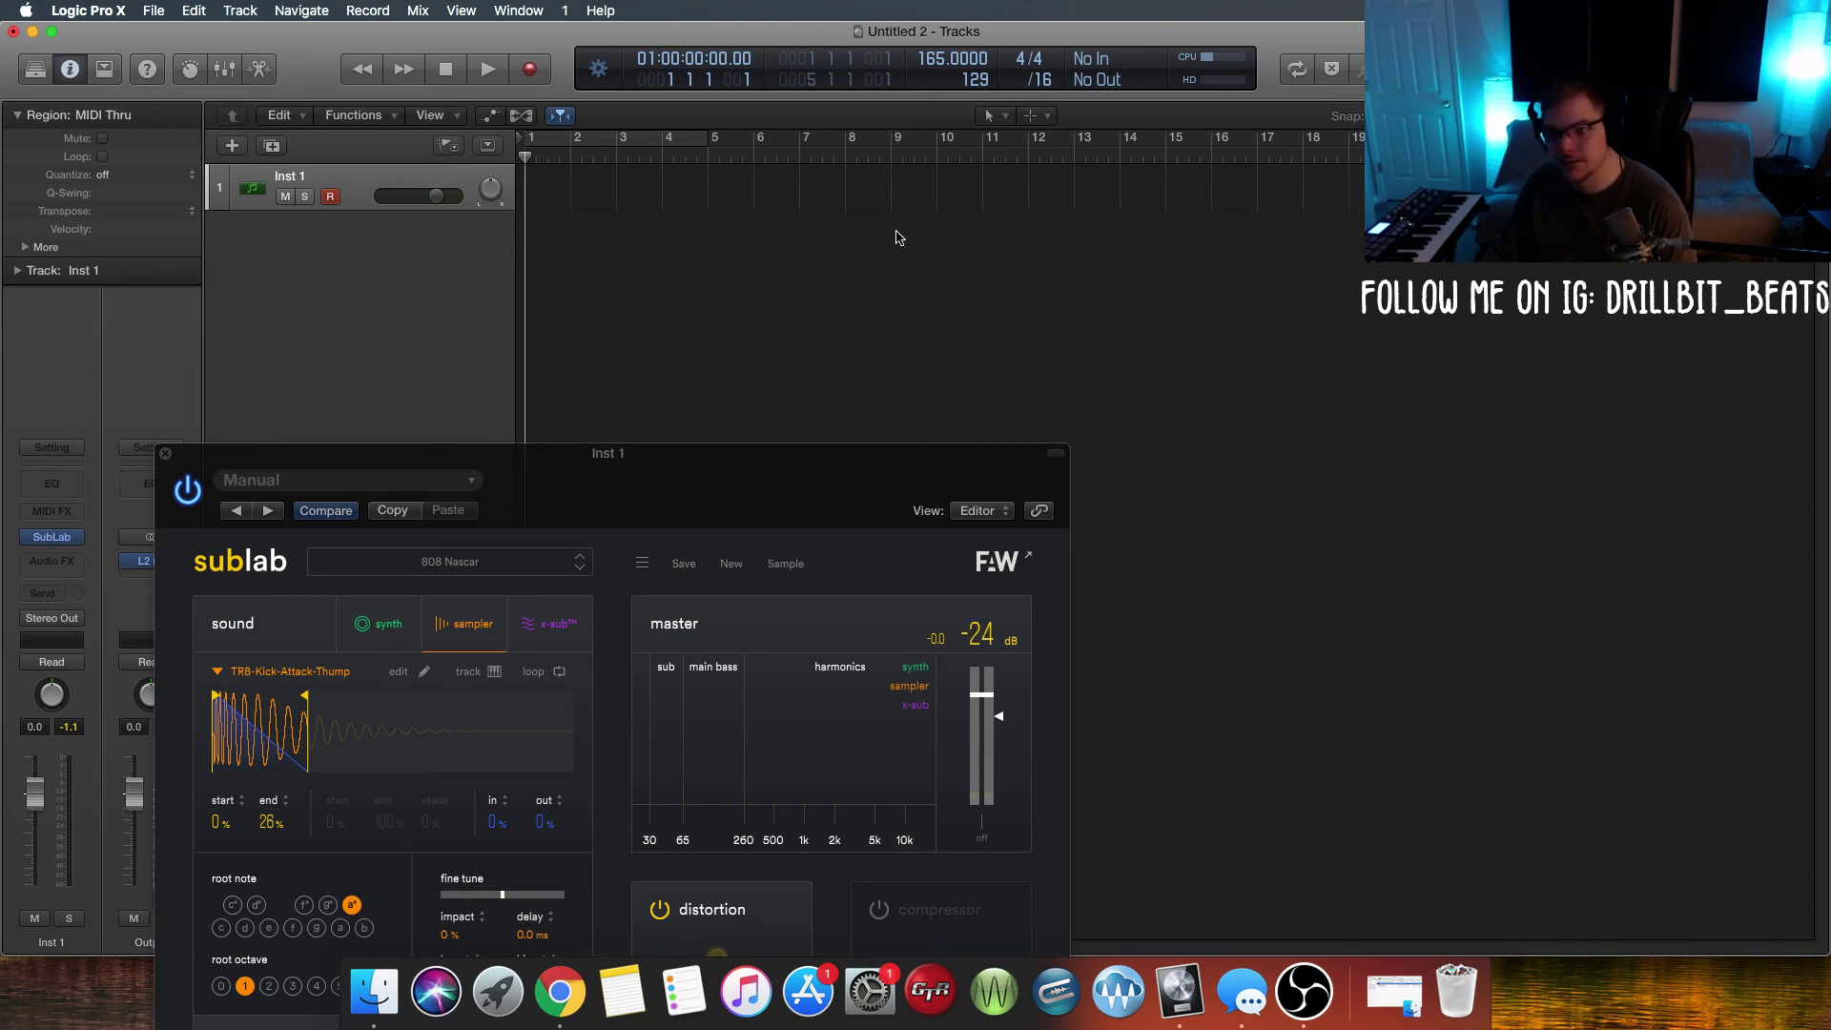
pyautogui.press('r')
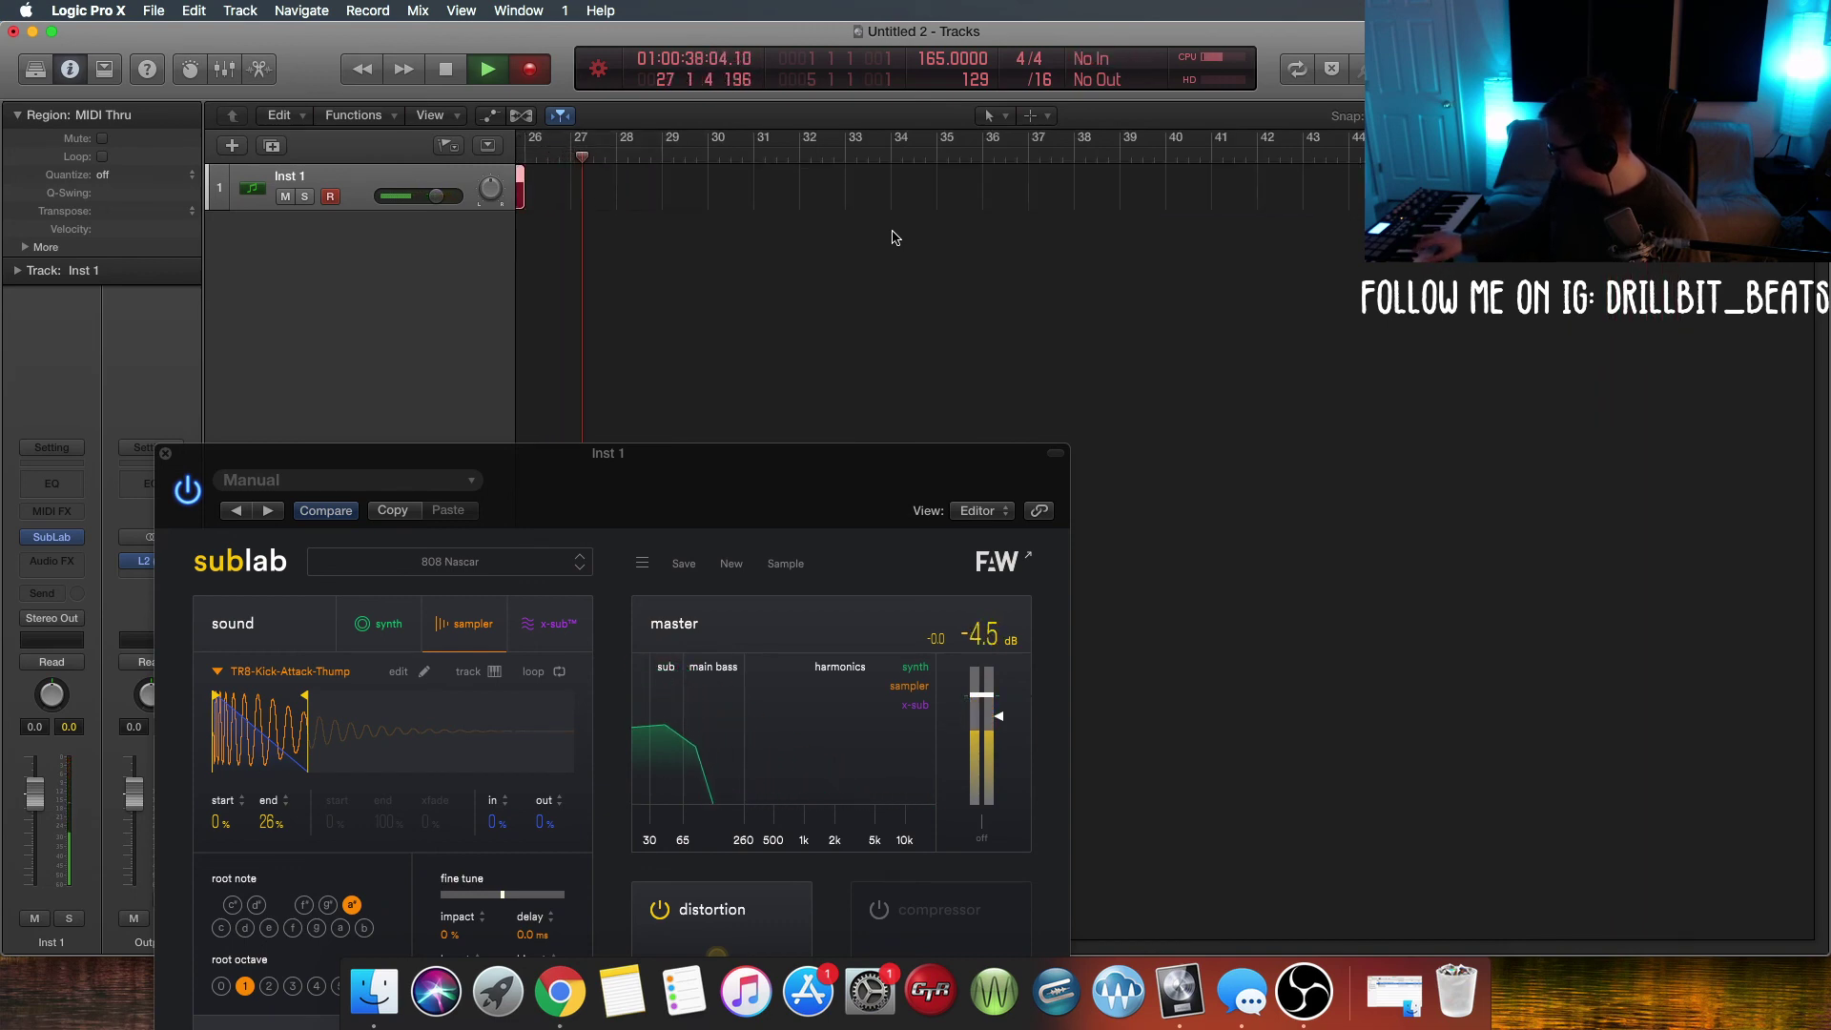
pyautogui.press('space')
# Step: Delete the bass take just recorded on the Inst 1 track
pyautogui.moveTo(740, 491); pyautogui.dragTo(335, 360)
pyautogui.moveTo(940, 947); pyautogui.dragTo(677, 951)
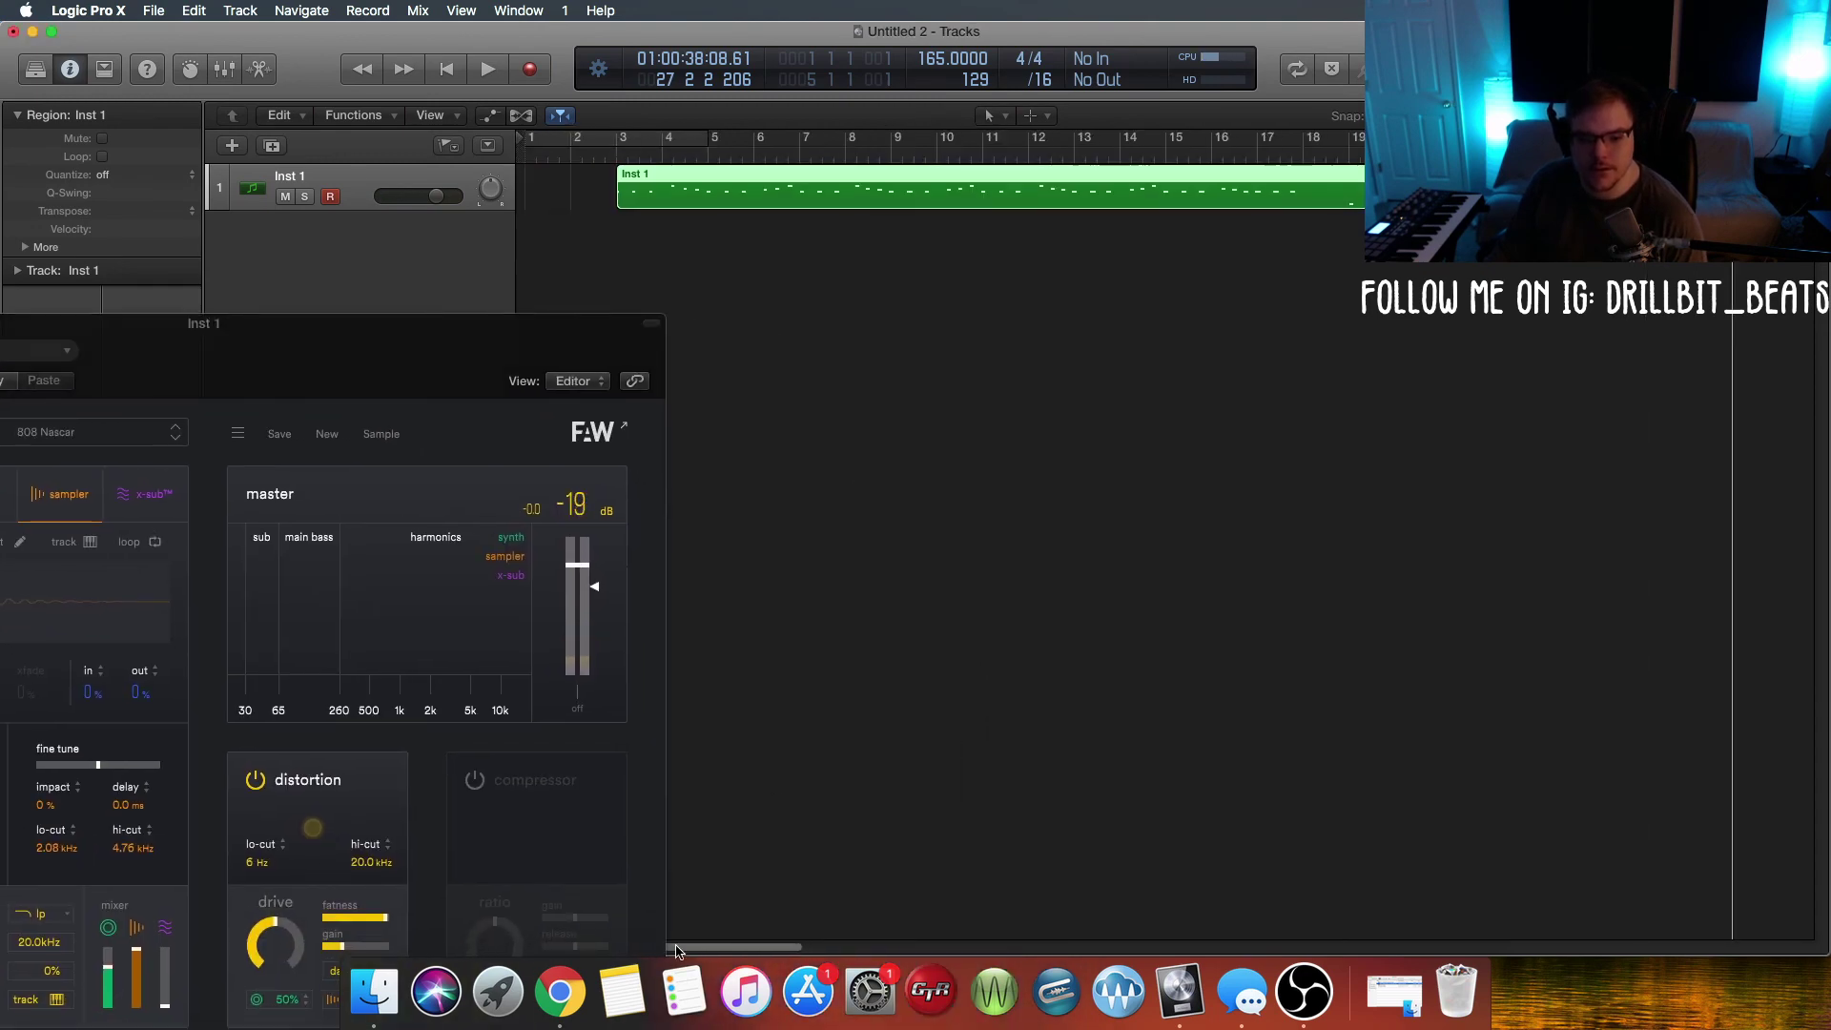
pyautogui.moveTo(853, 208); pyautogui.dragTo(628, 199)
pyautogui.press('Delete')
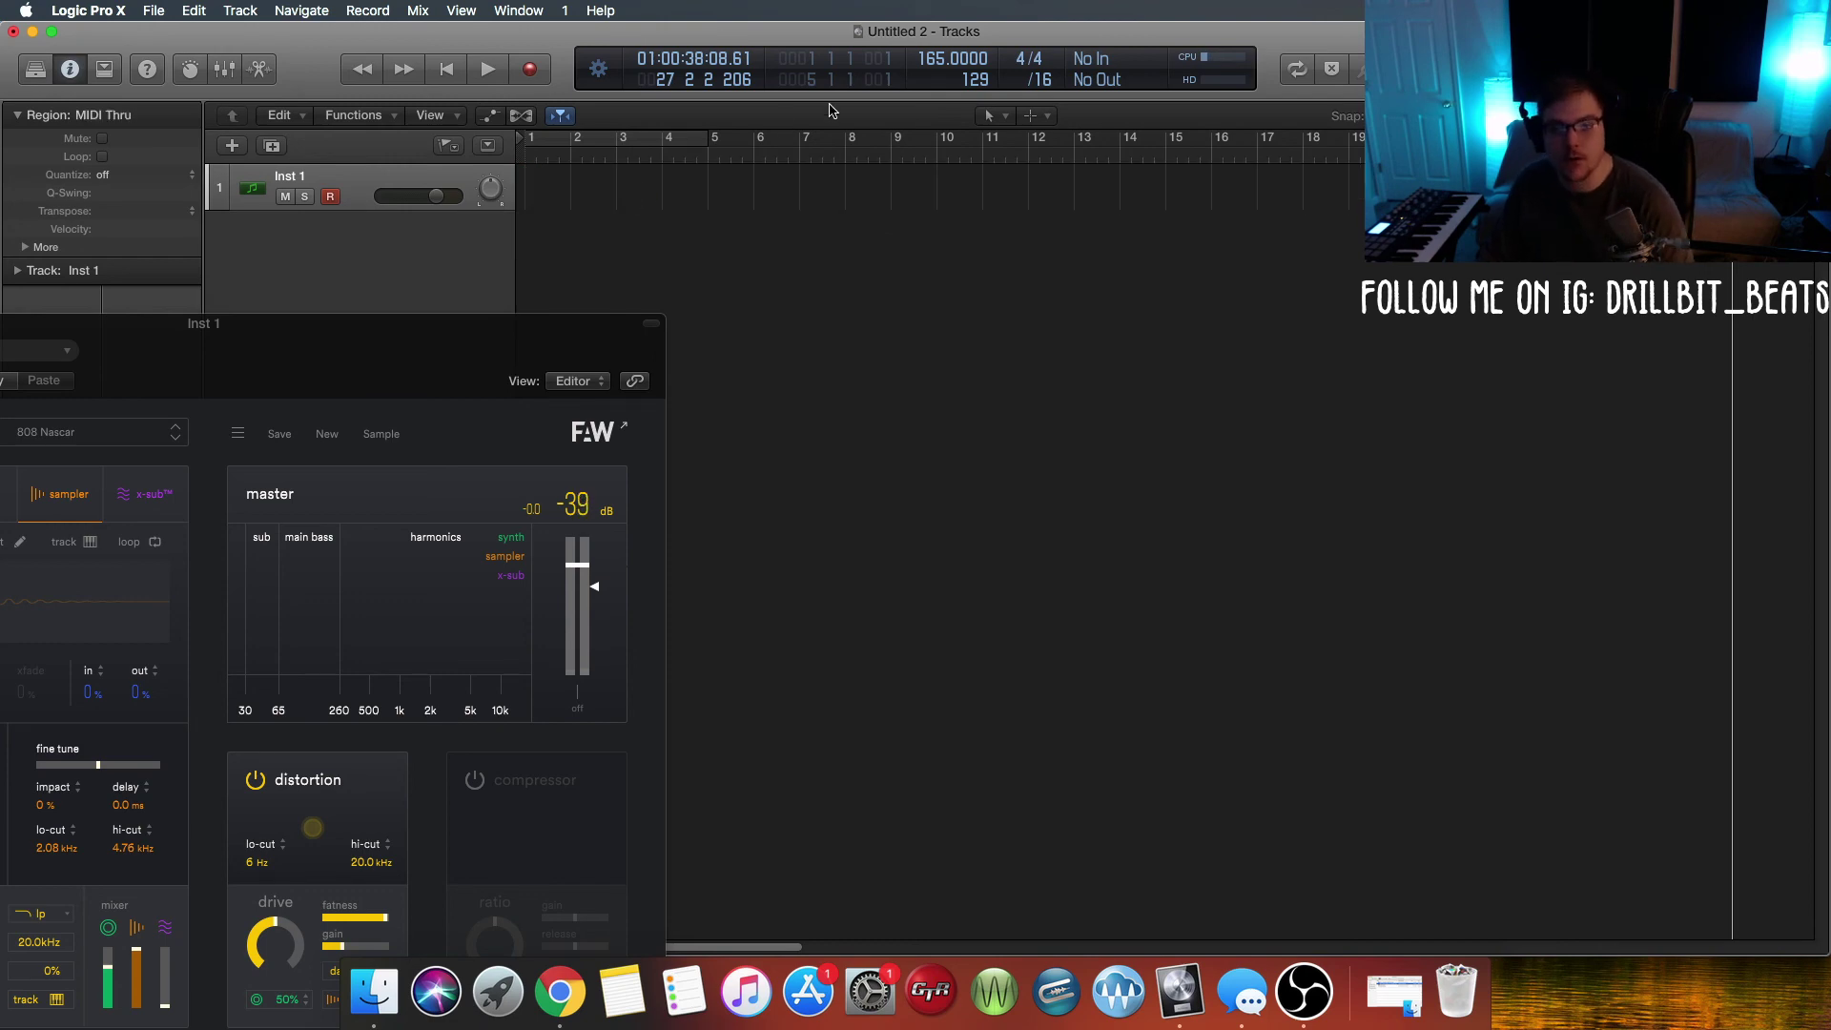
# Step: Set the project tempo to 150 BPM
pyautogui.doubleClick(929, 59)
pyautogui.write('150')
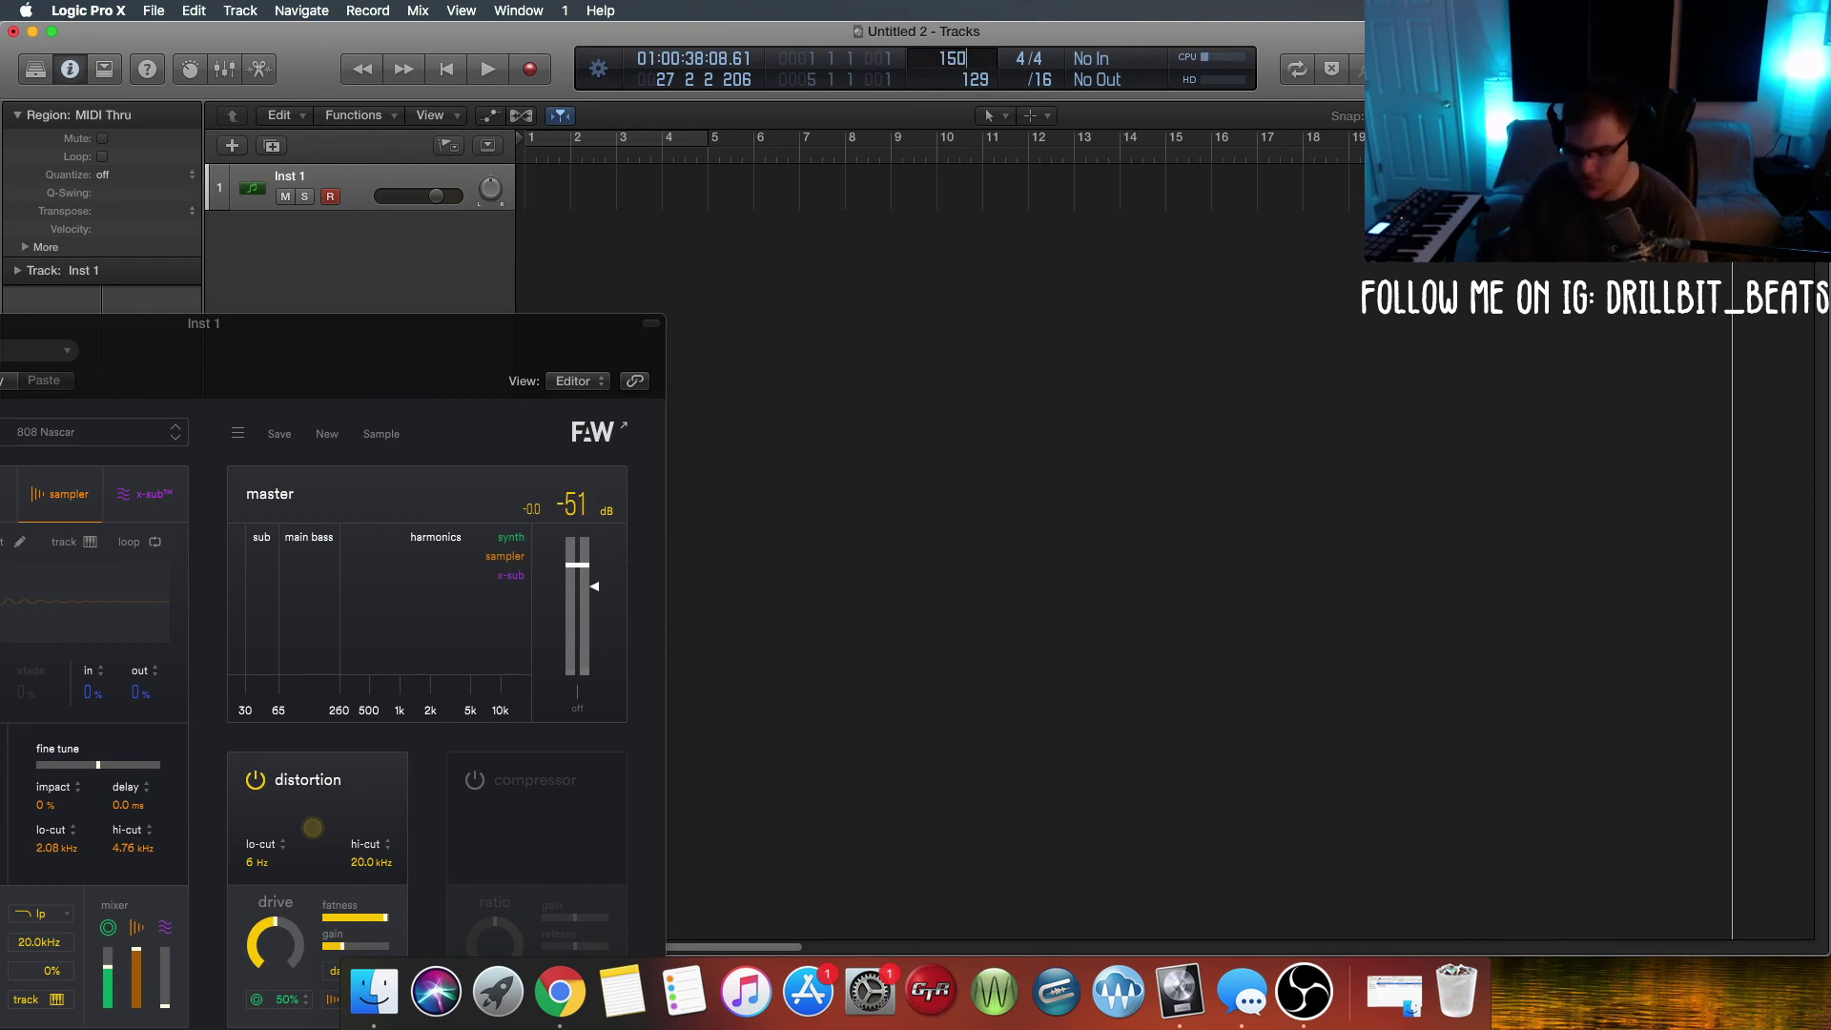
pyautogui.press('Return')
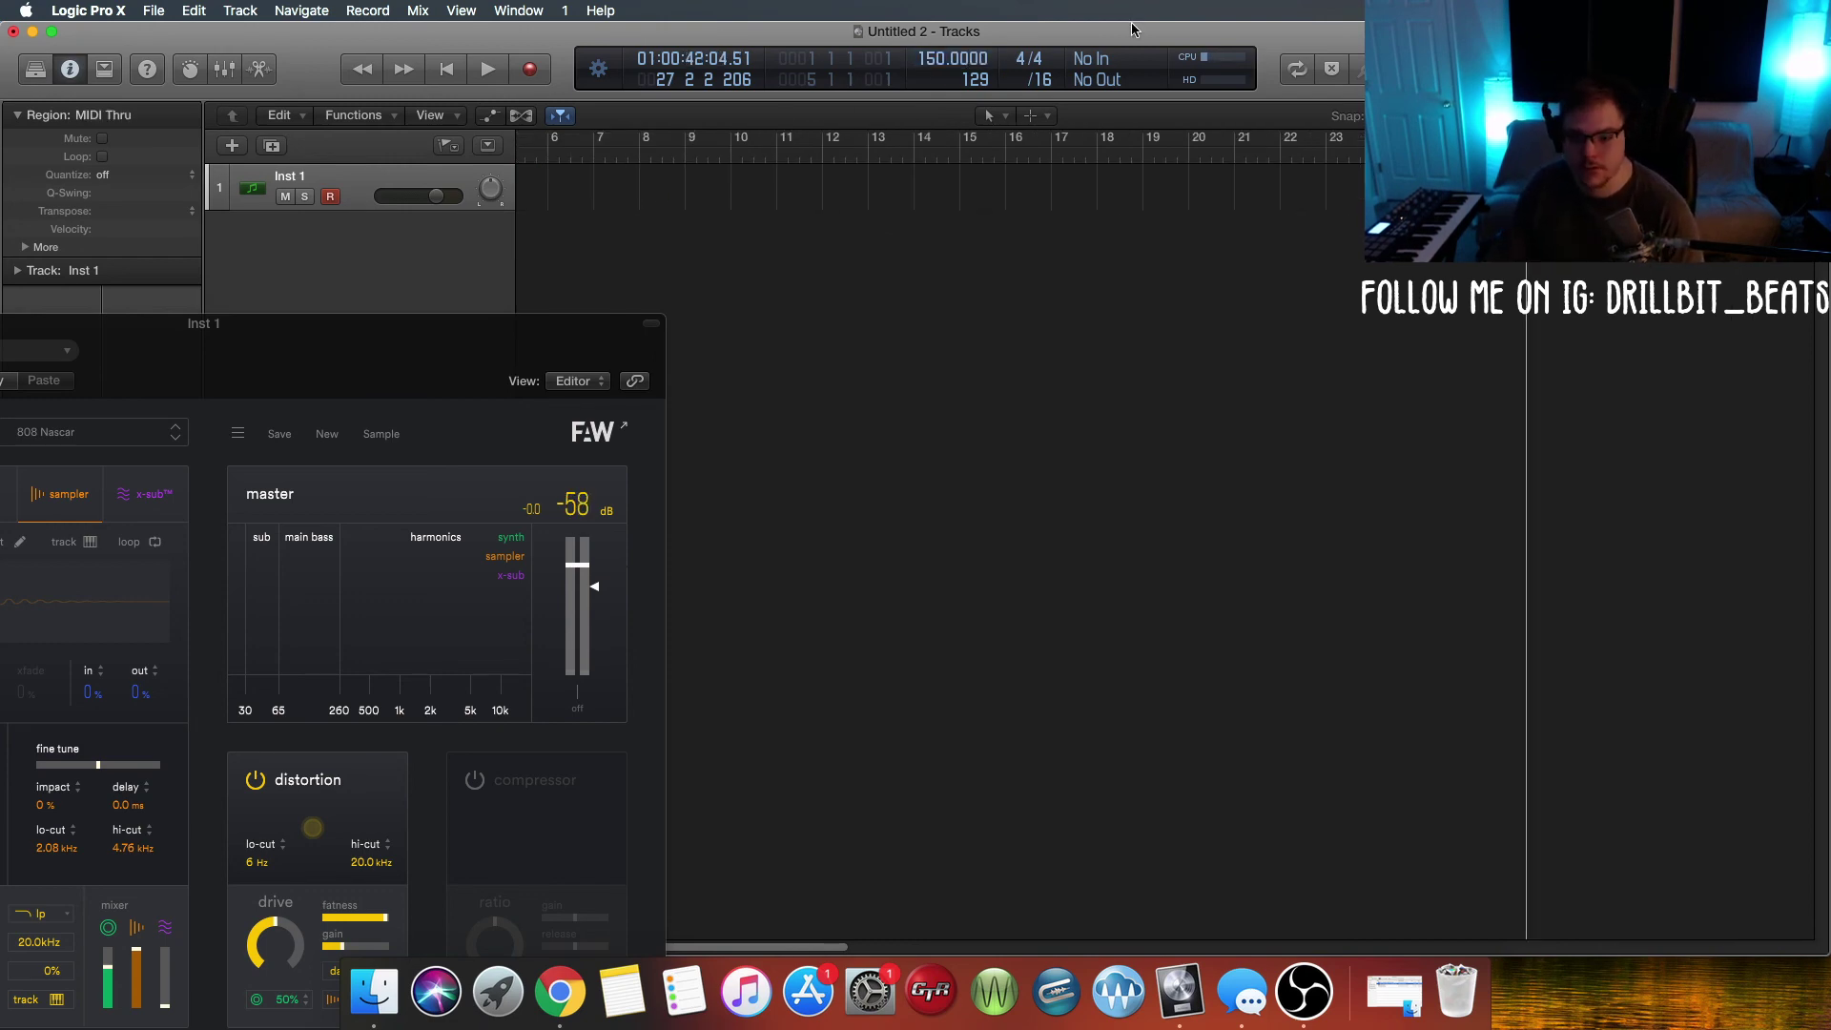
# Step: Move the SubLab window away from the track and set an eight-bar cycle range from bar 1 to bar 9
pyautogui.moveTo(733, 947); pyautogui.dragTo(671, 944)
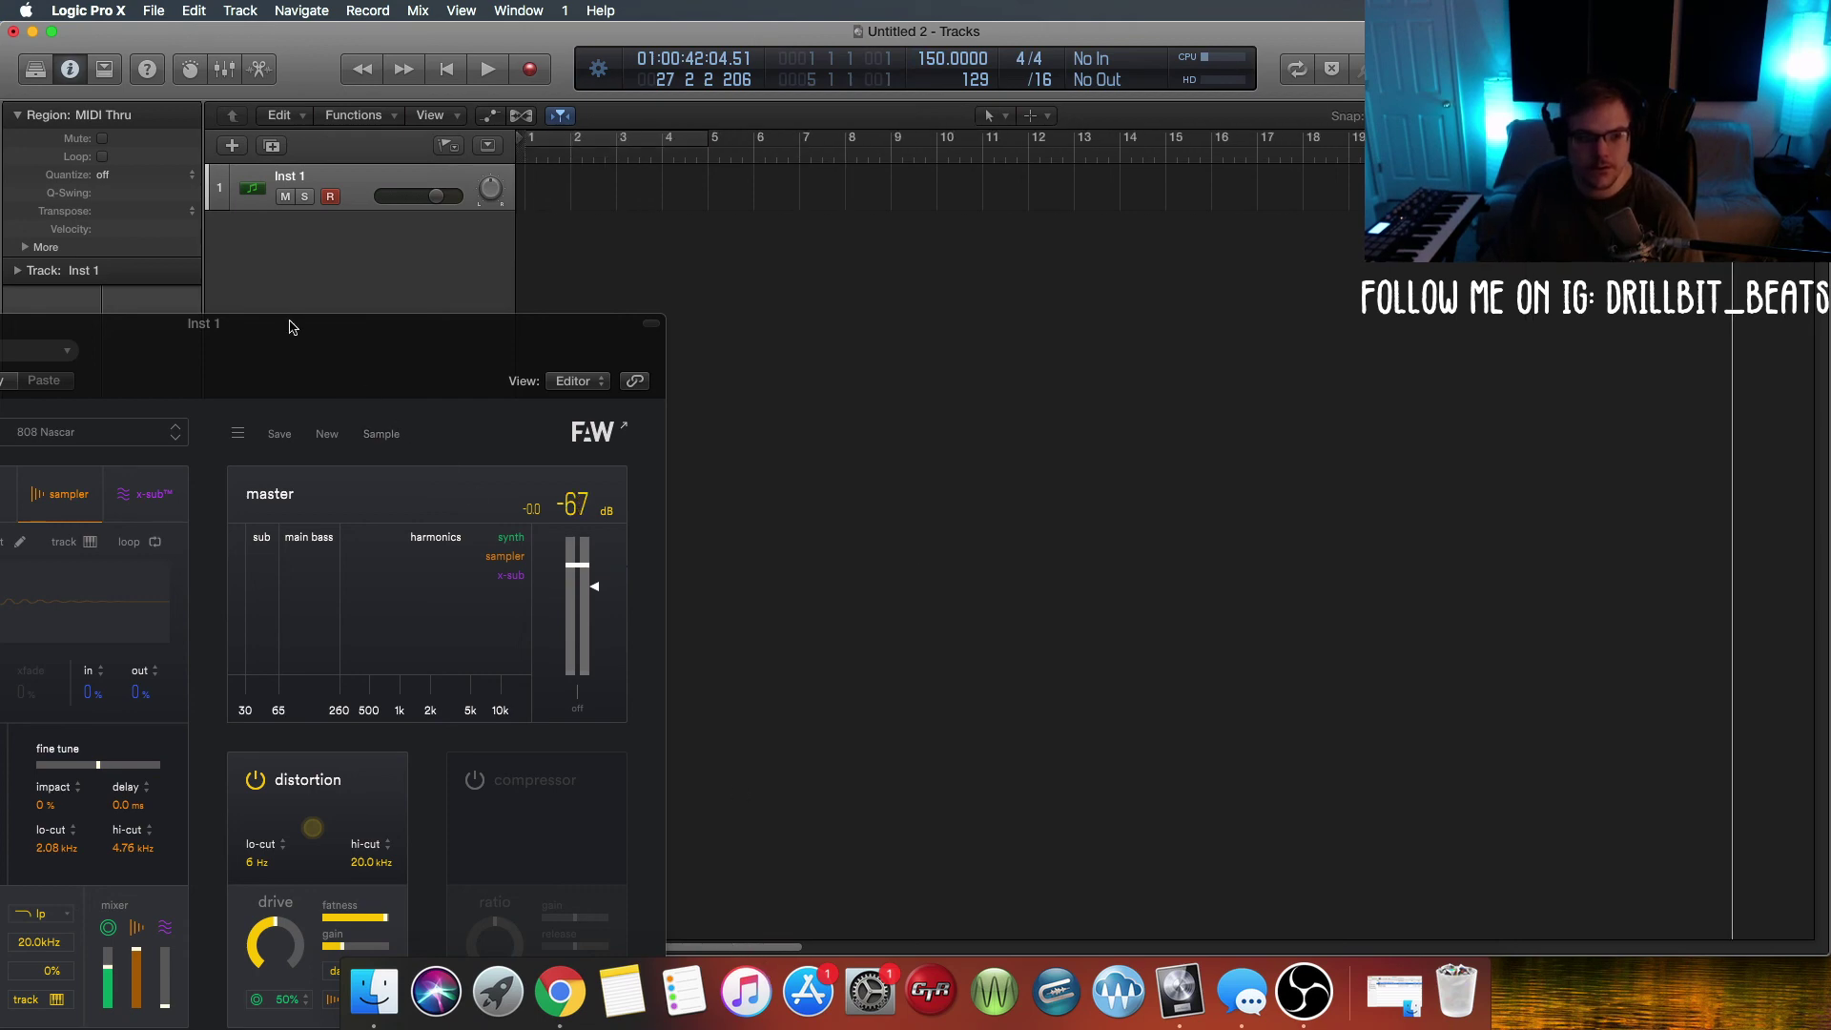
pyautogui.moveTo(381, 368); pyautogui.dragTo(1585, 410)
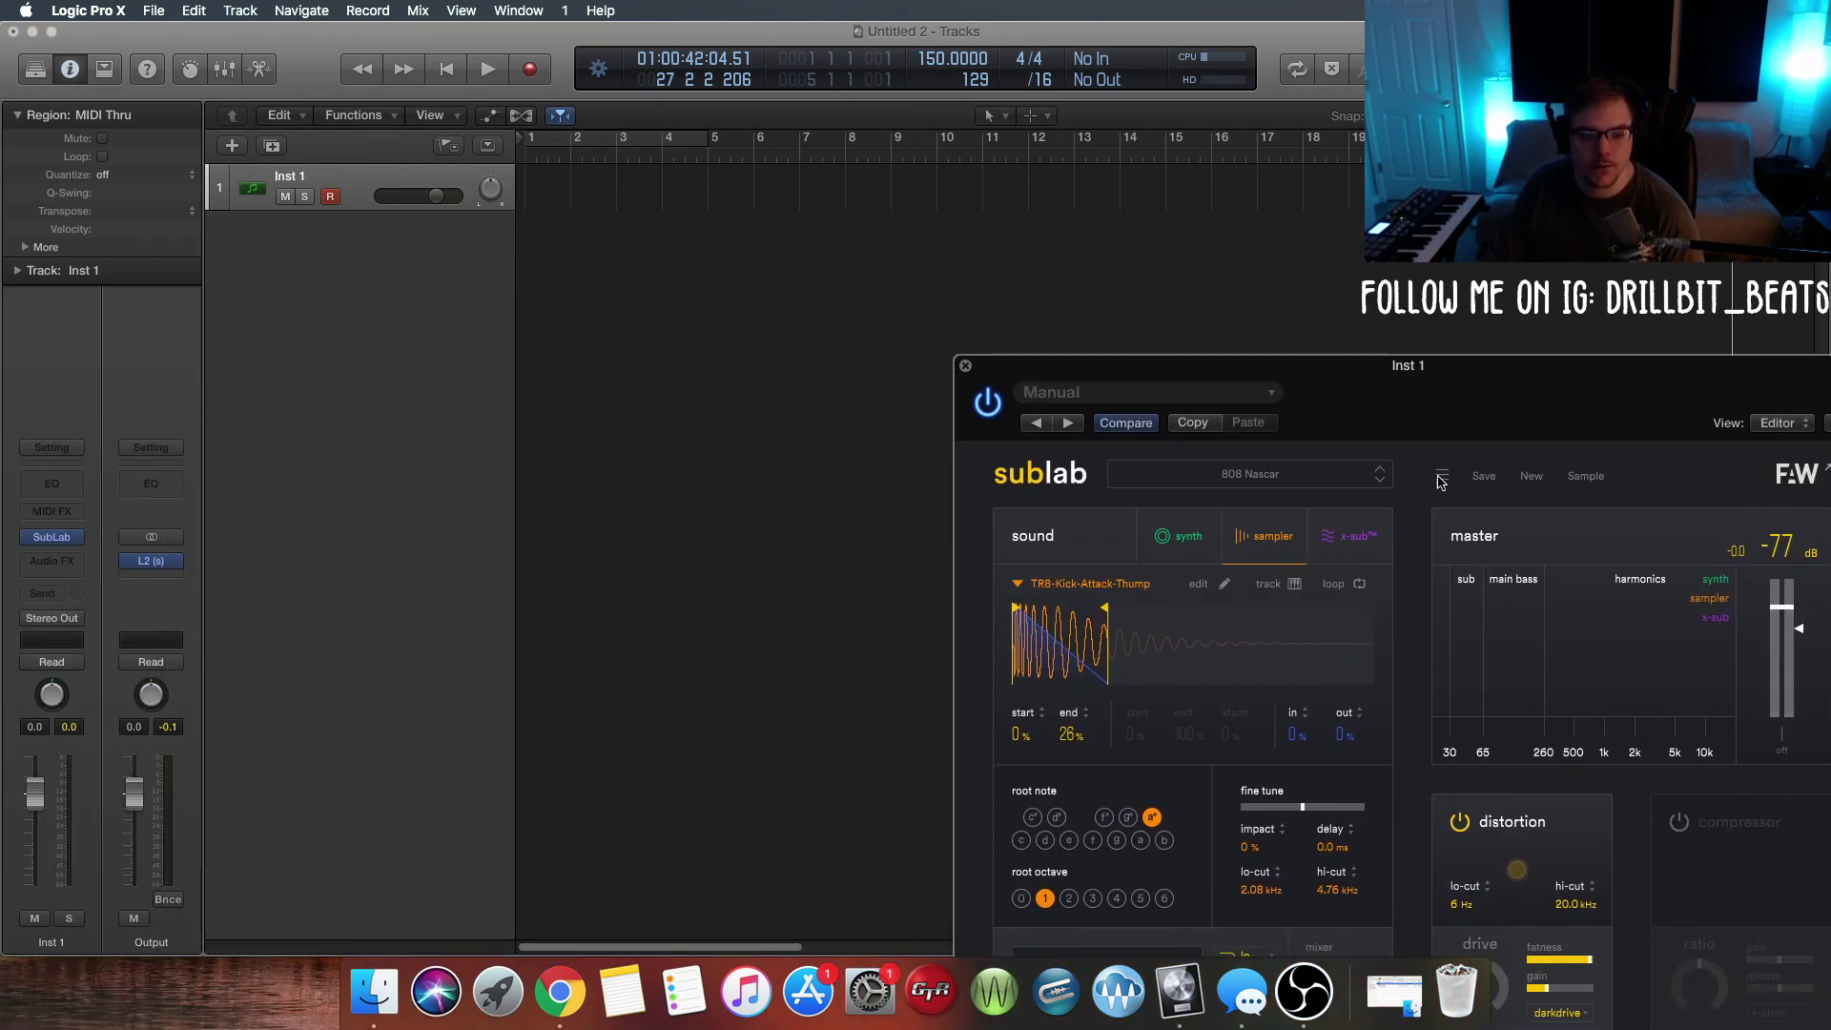
pyautogui.click(726, 948)
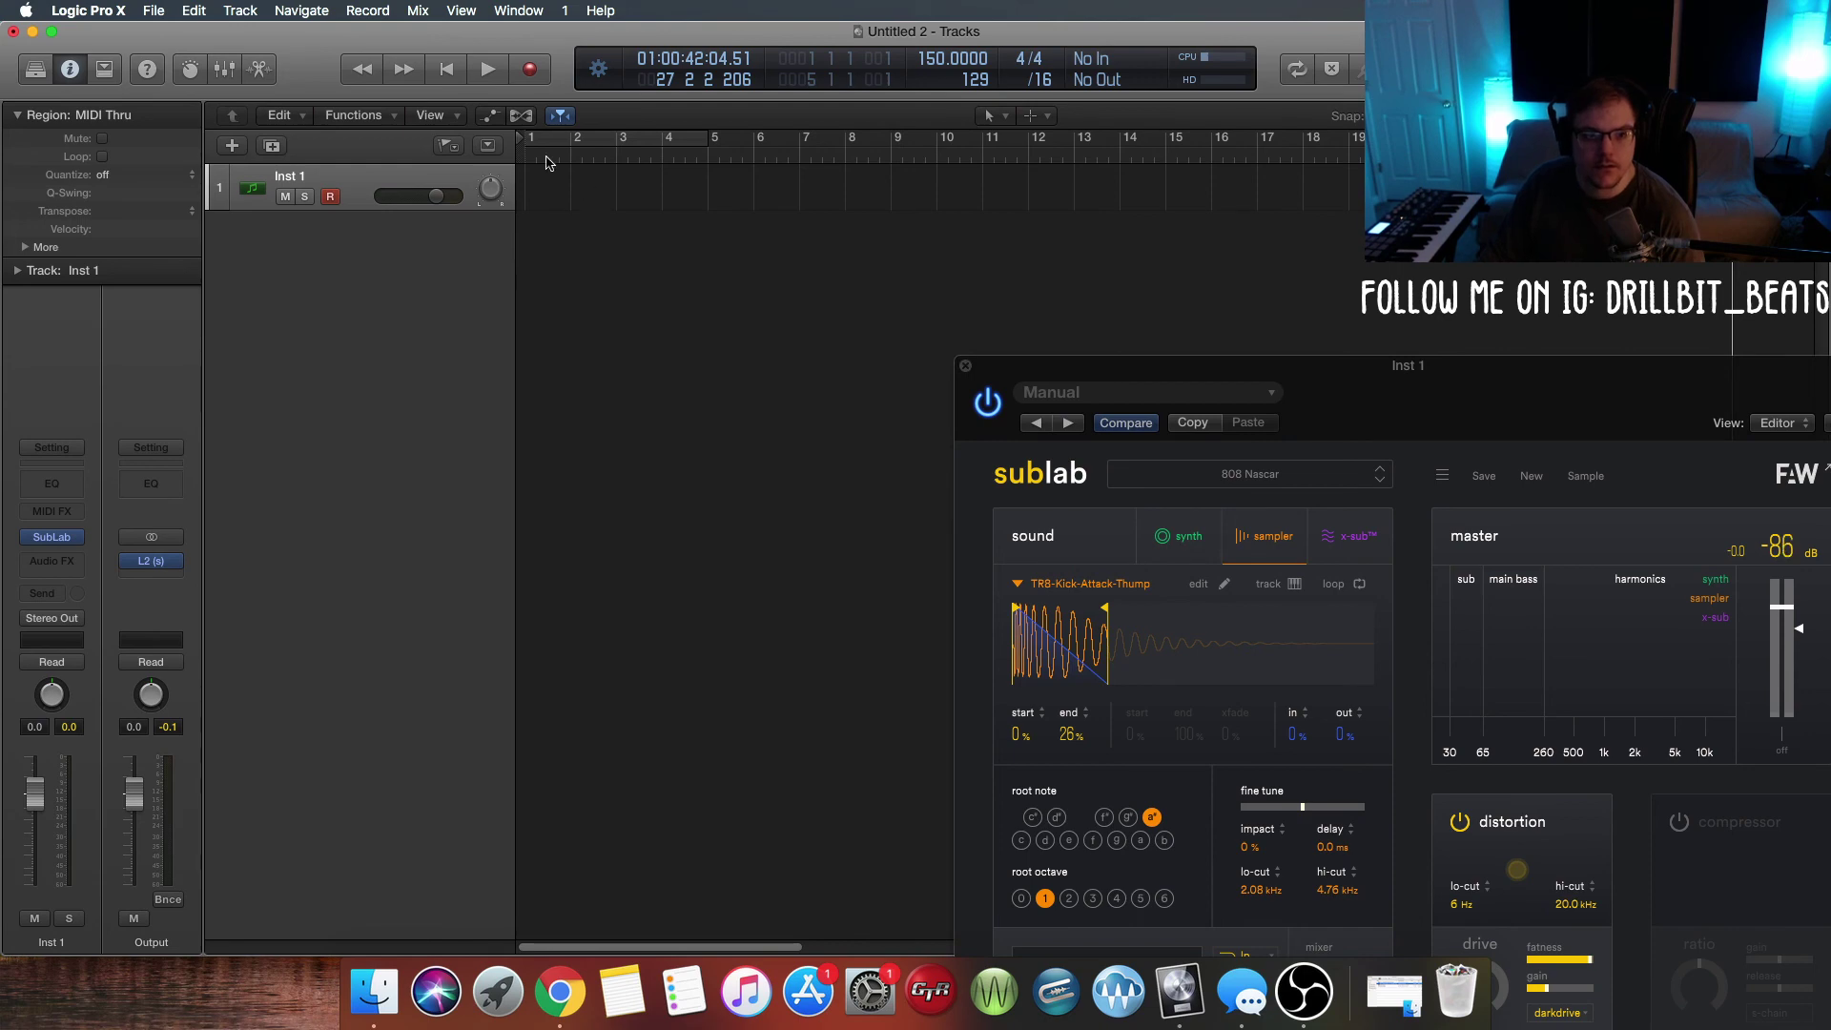
pyautogui.click(538, 140)
pyautogui.moveTo(770, 152); pyautogui.dragTo(887, 157)
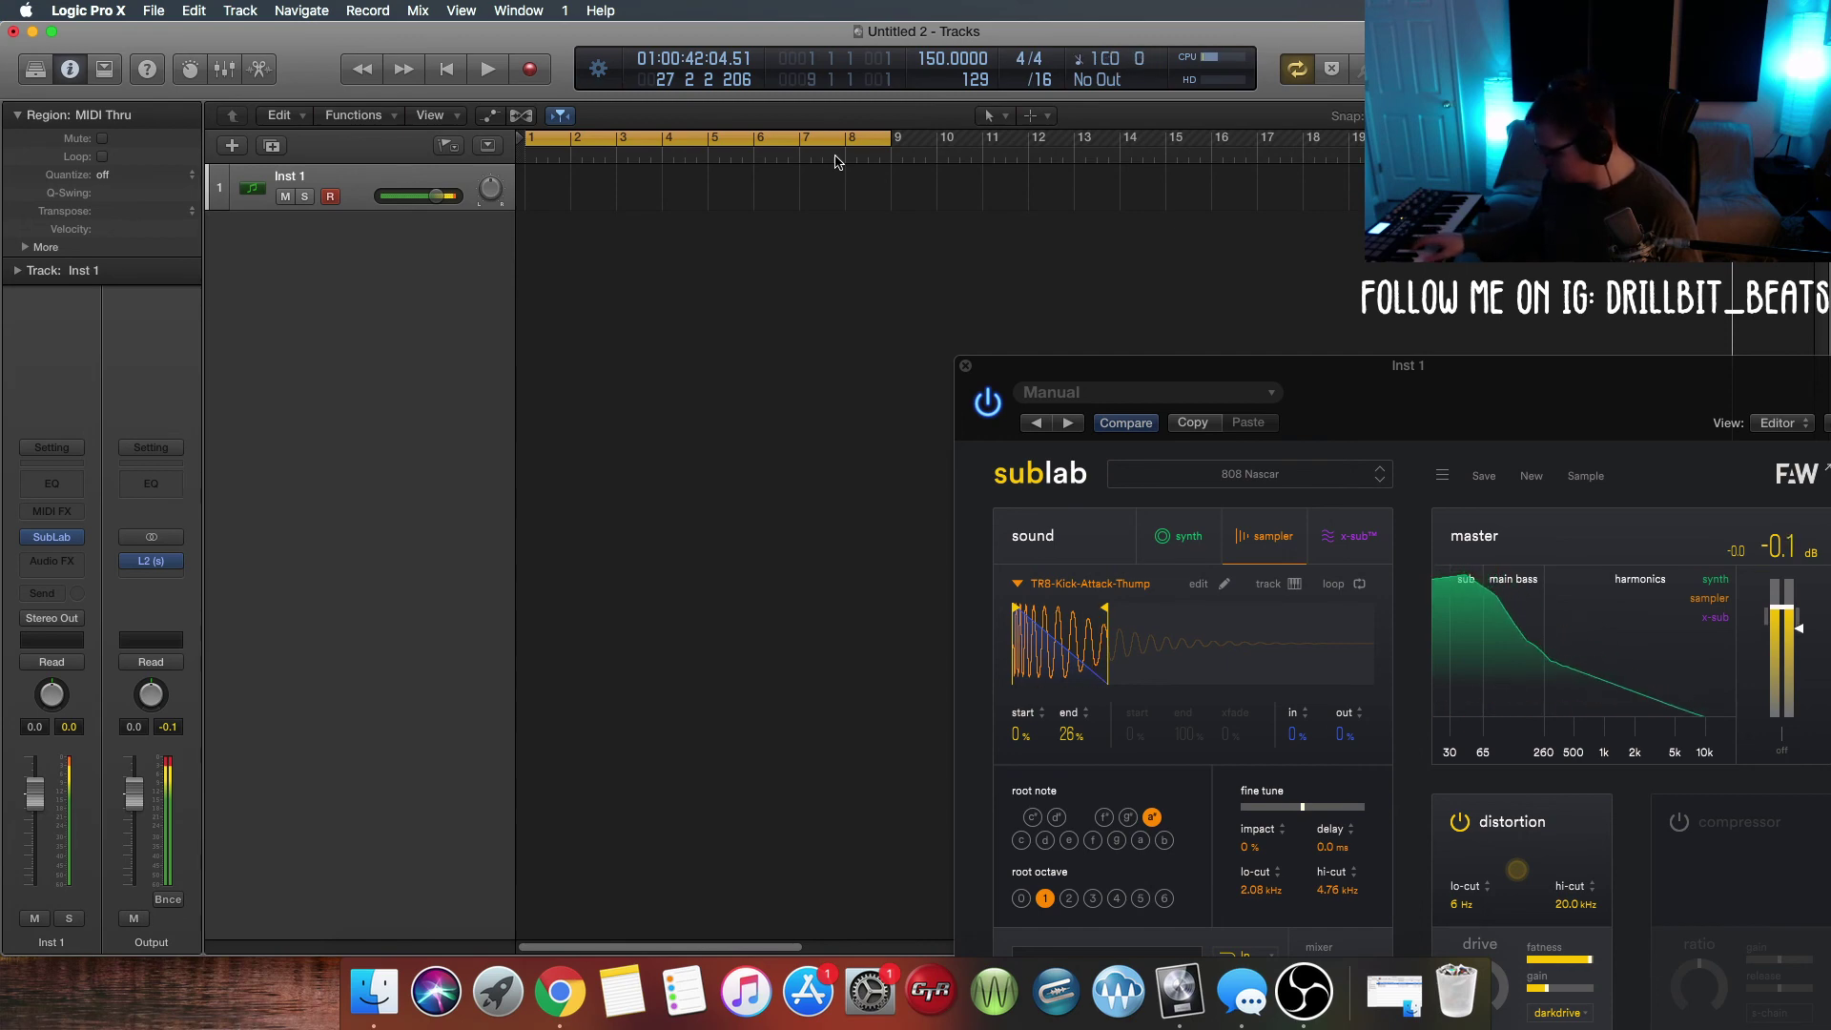
# Step: Record a bass line on Inst 1 over the eight-bar cycle range and close the SubLab window
pyautogui.press('r')
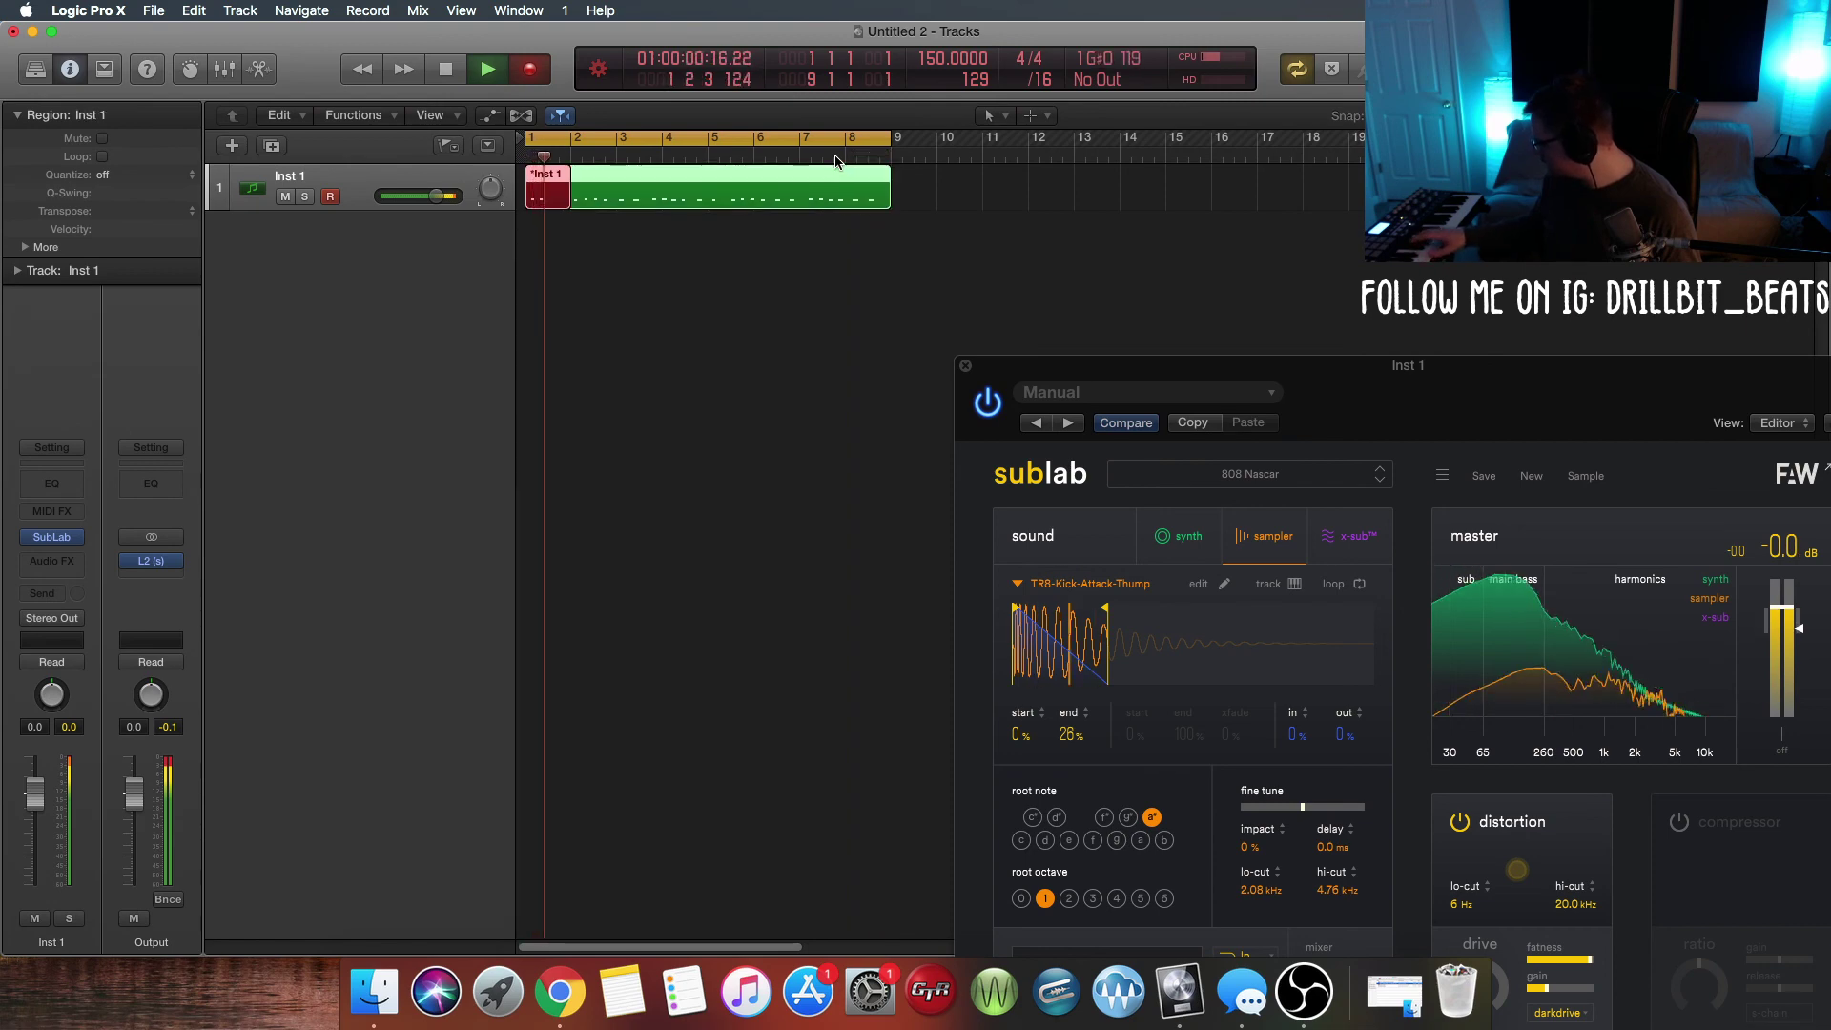
pyautogui.press('space')
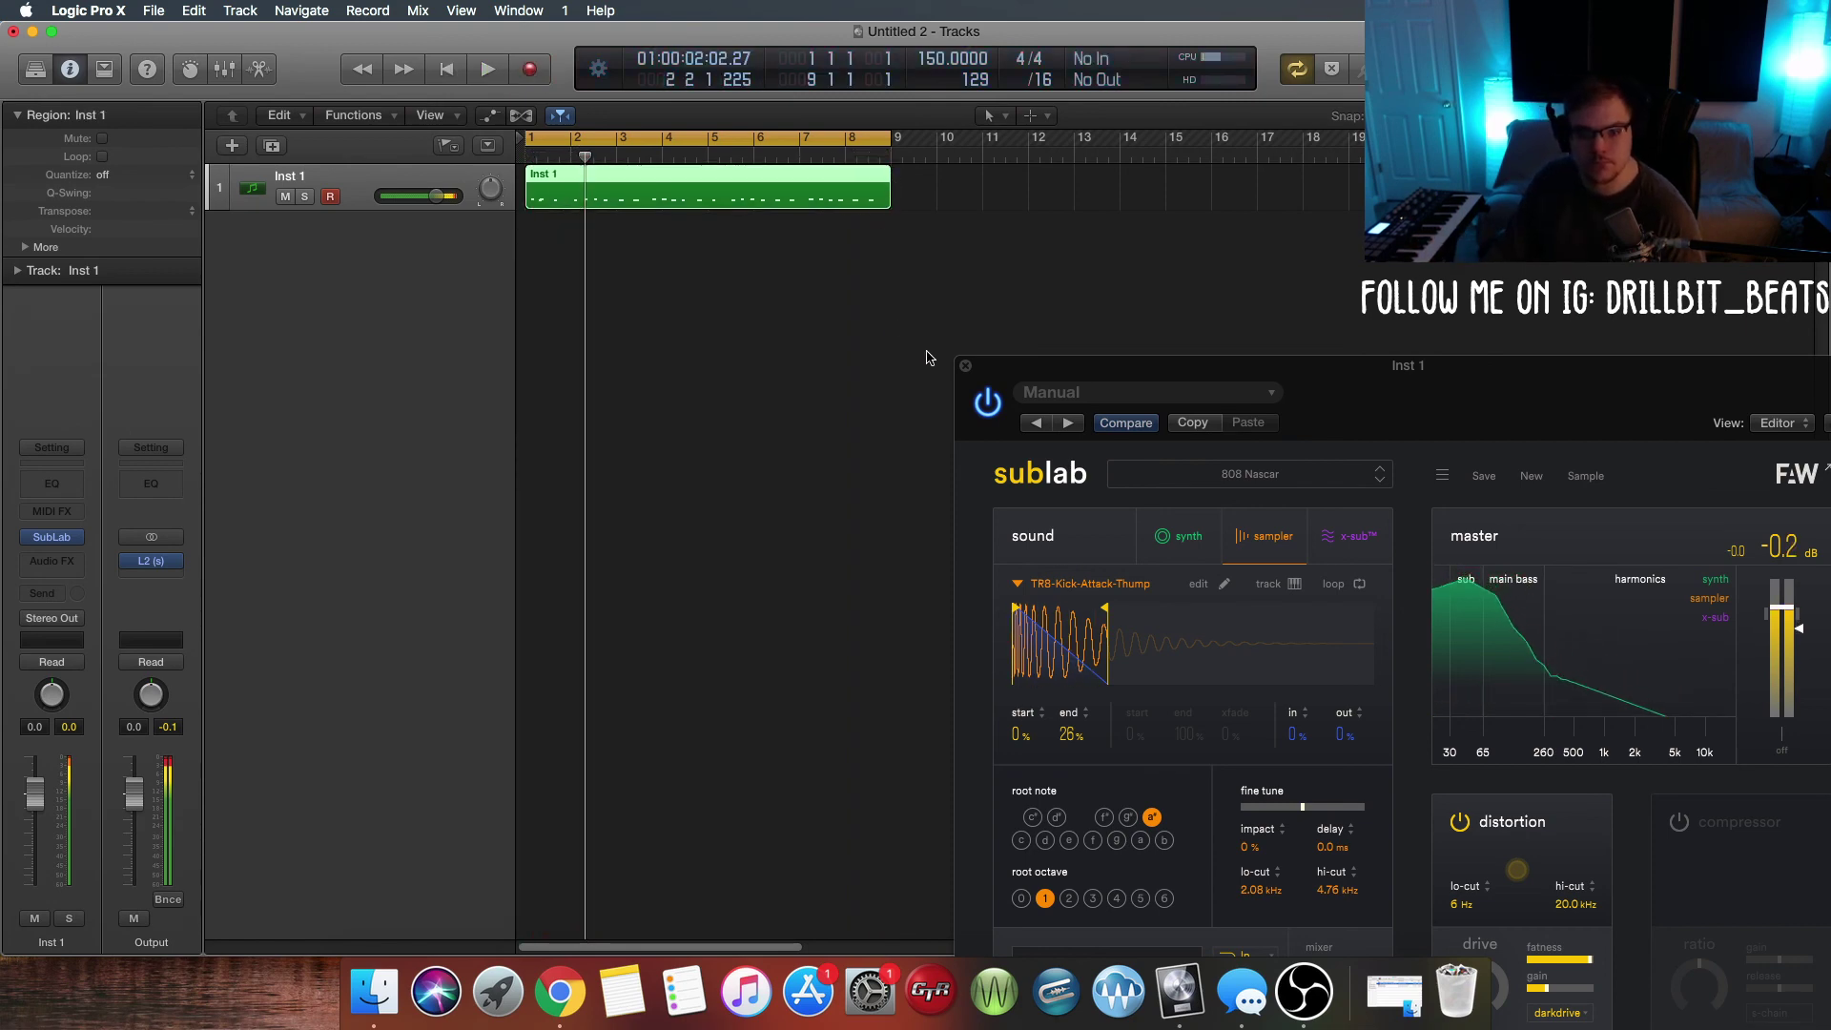
pyautogui.press('super+w')
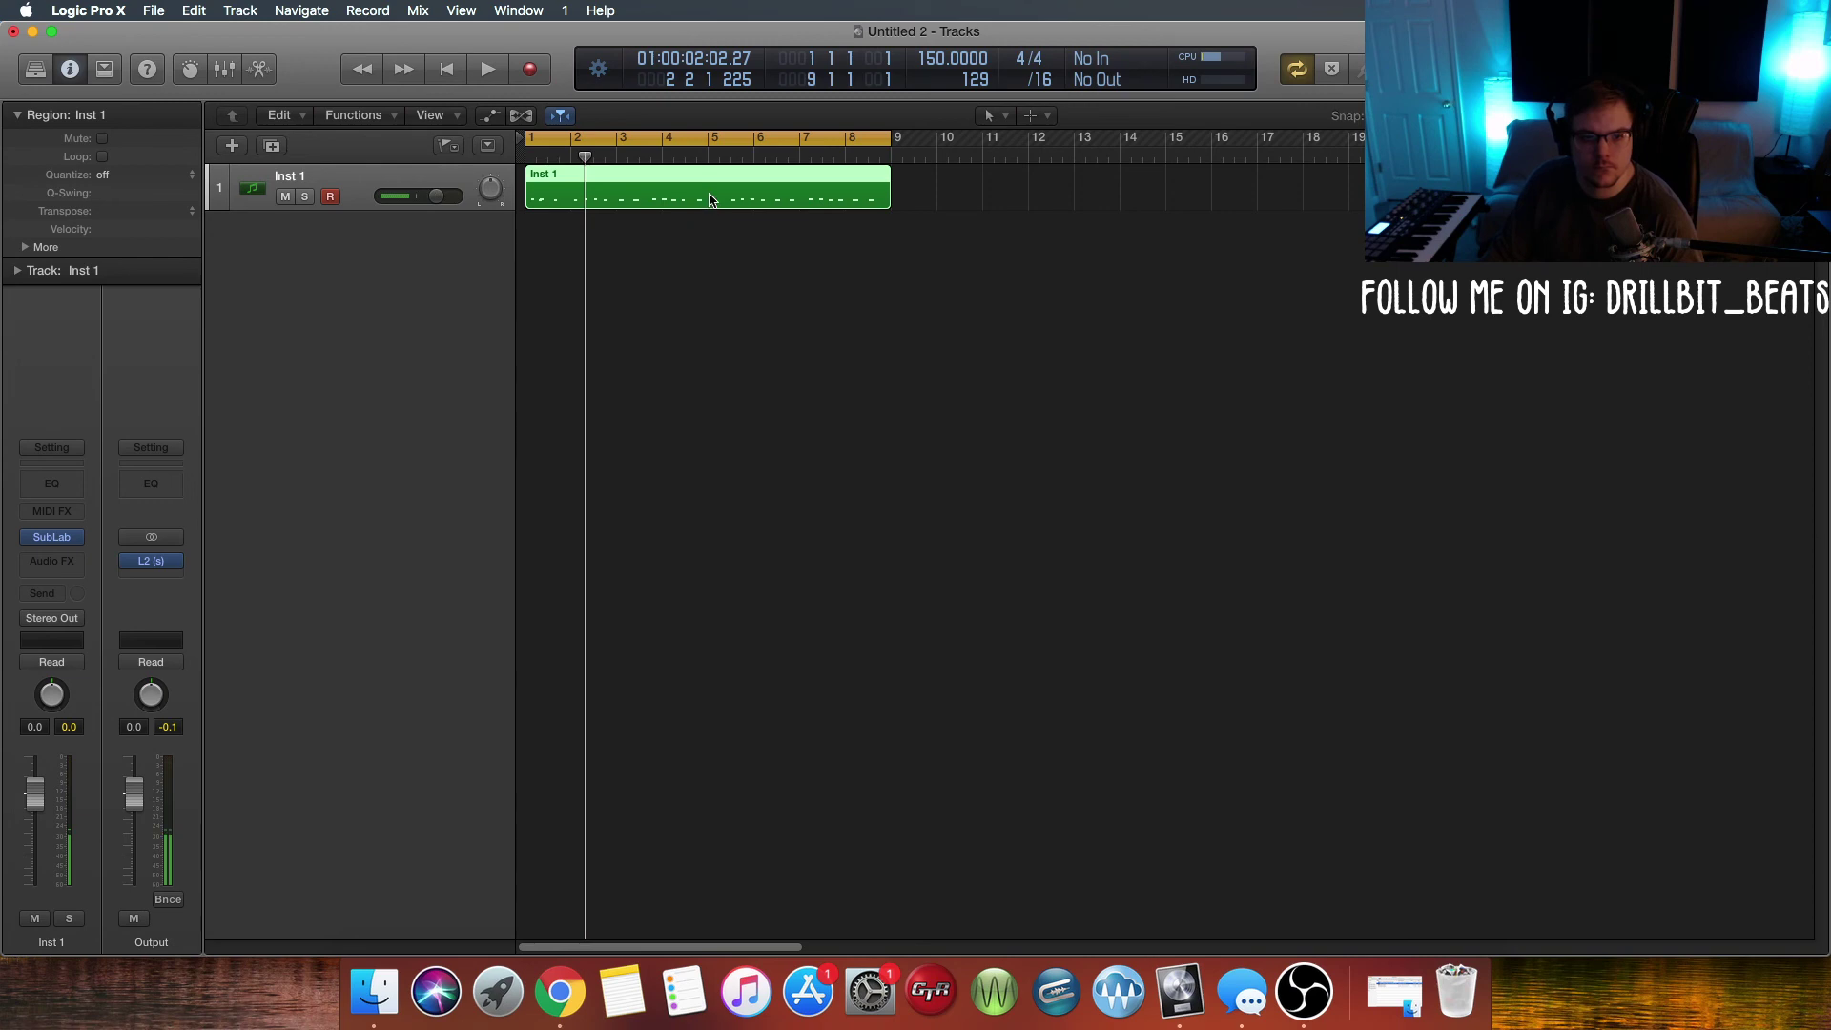
# Step: Open the Inst 1 region in the Piano Roll, quantize all its notes to 1/16 and play back the result
pyautogui.doubleClick(709, 198)
pyautogui.click(847, 877)
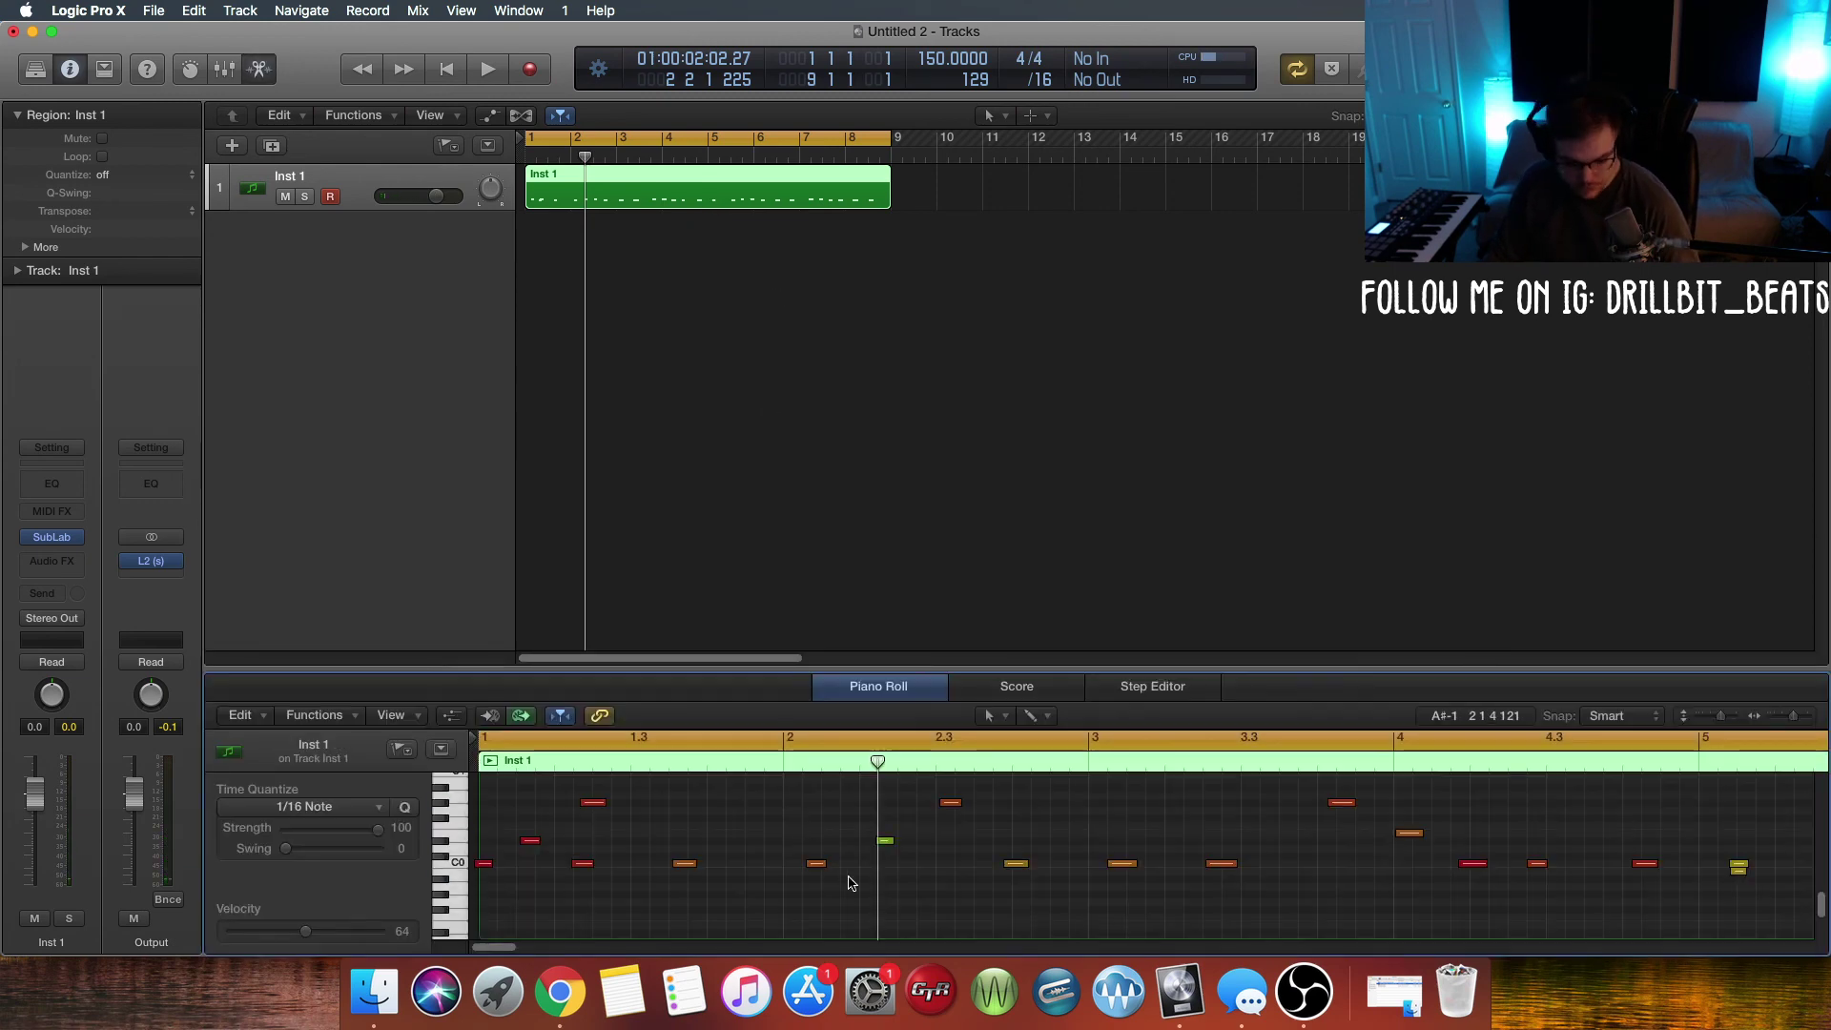
pyautogui.press('super+a')
pyautogui.press('q')
pyautogui.press('space')
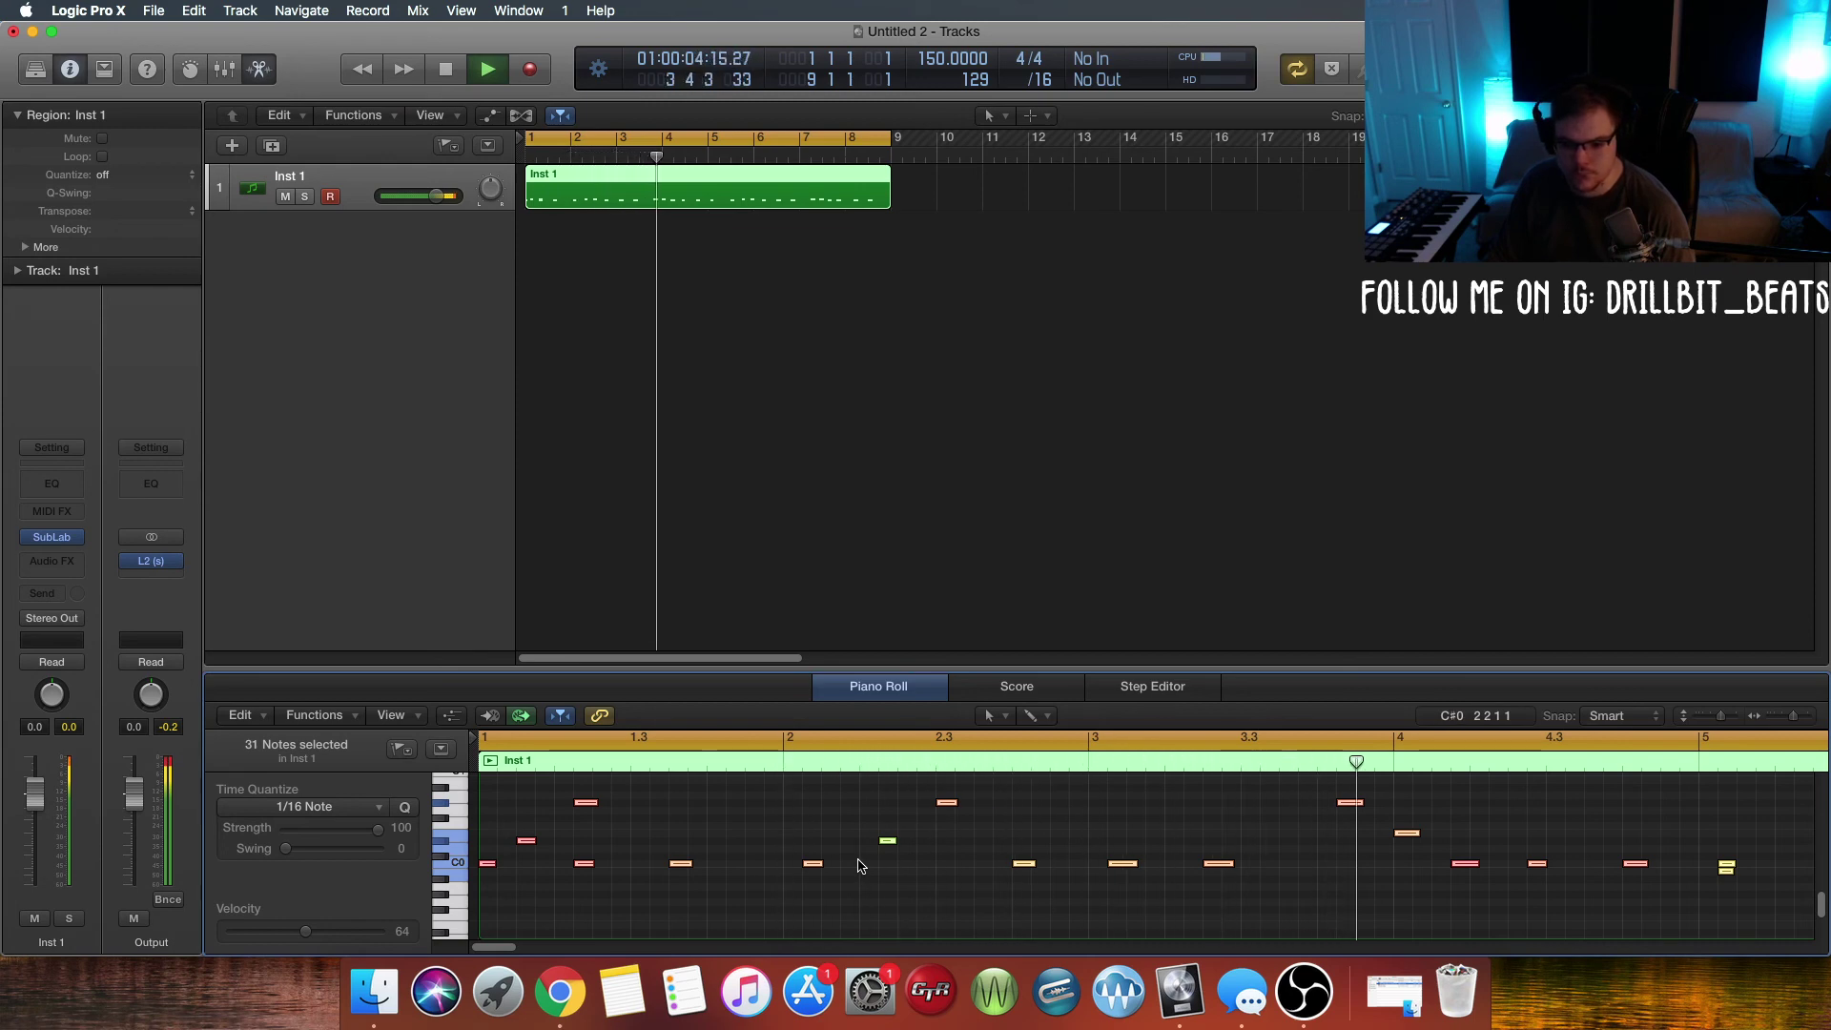
pyautogui.press('space')
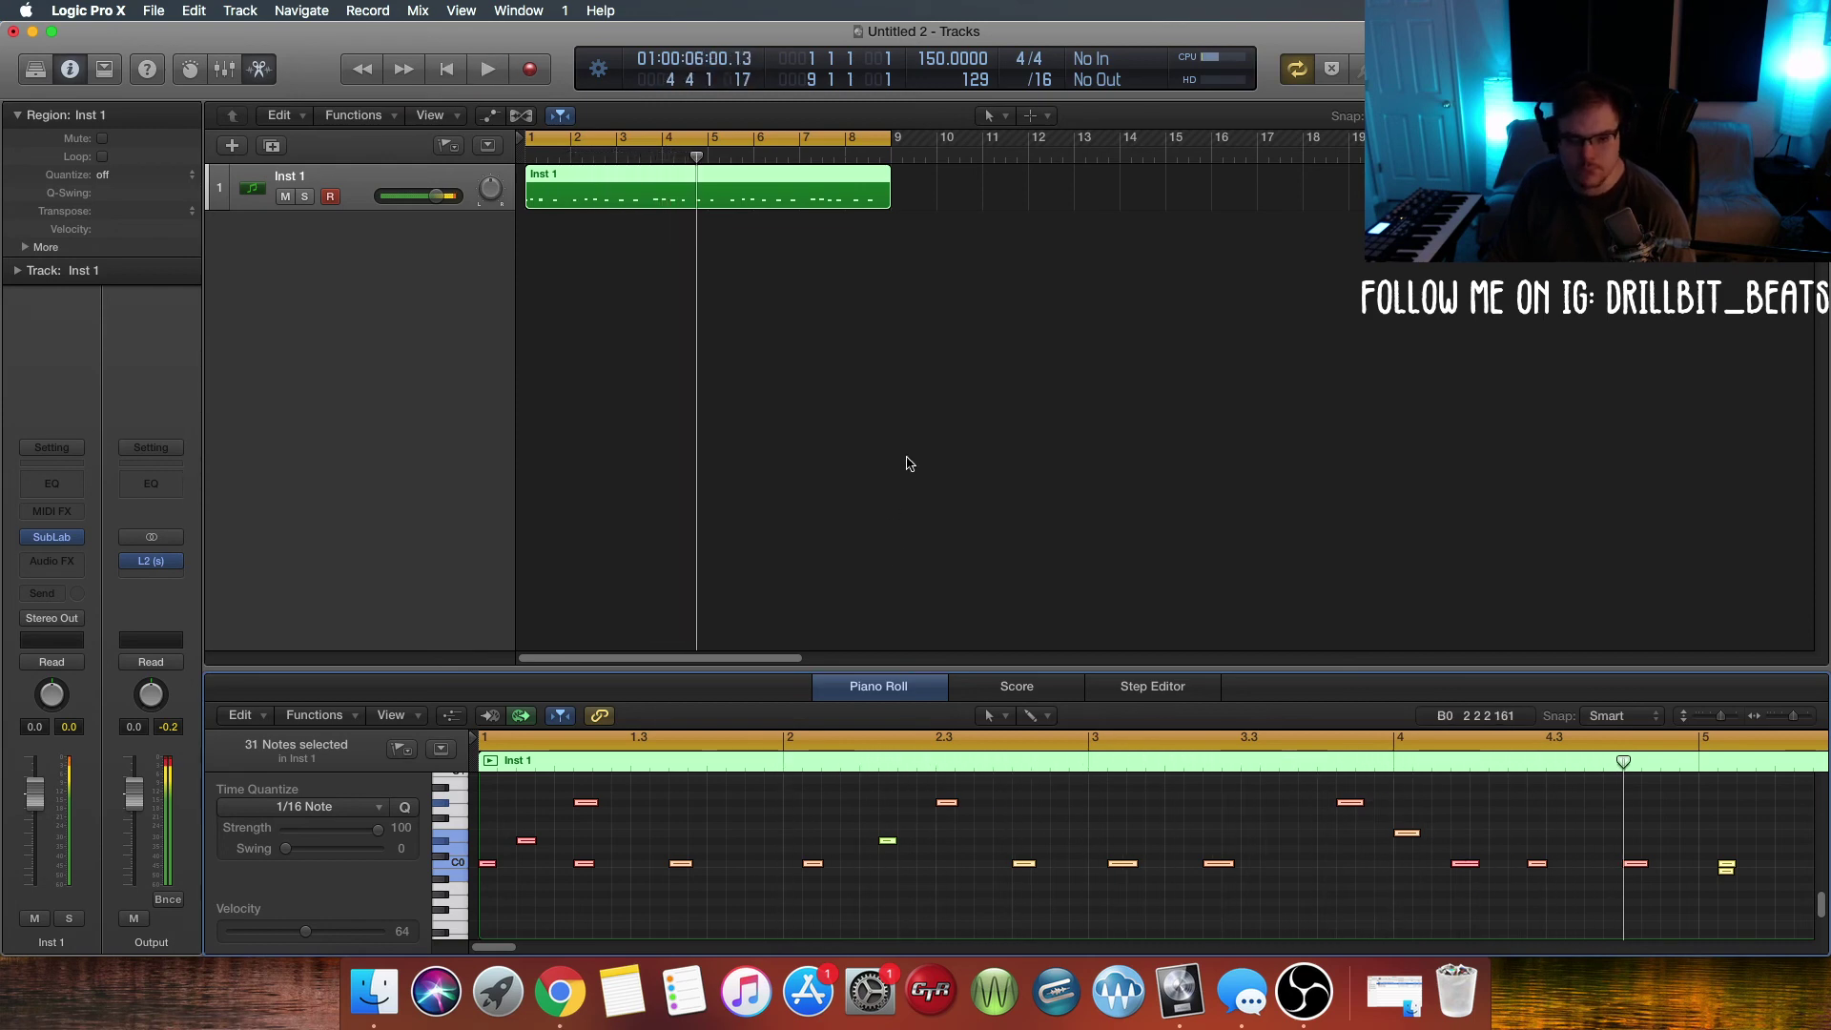
# Step: Replace the Inst 1 region by deleting it and recording a new bass line over the eight-bar cycle
pyautogui.click(708, 221)
pyautogui.click(704, 202)
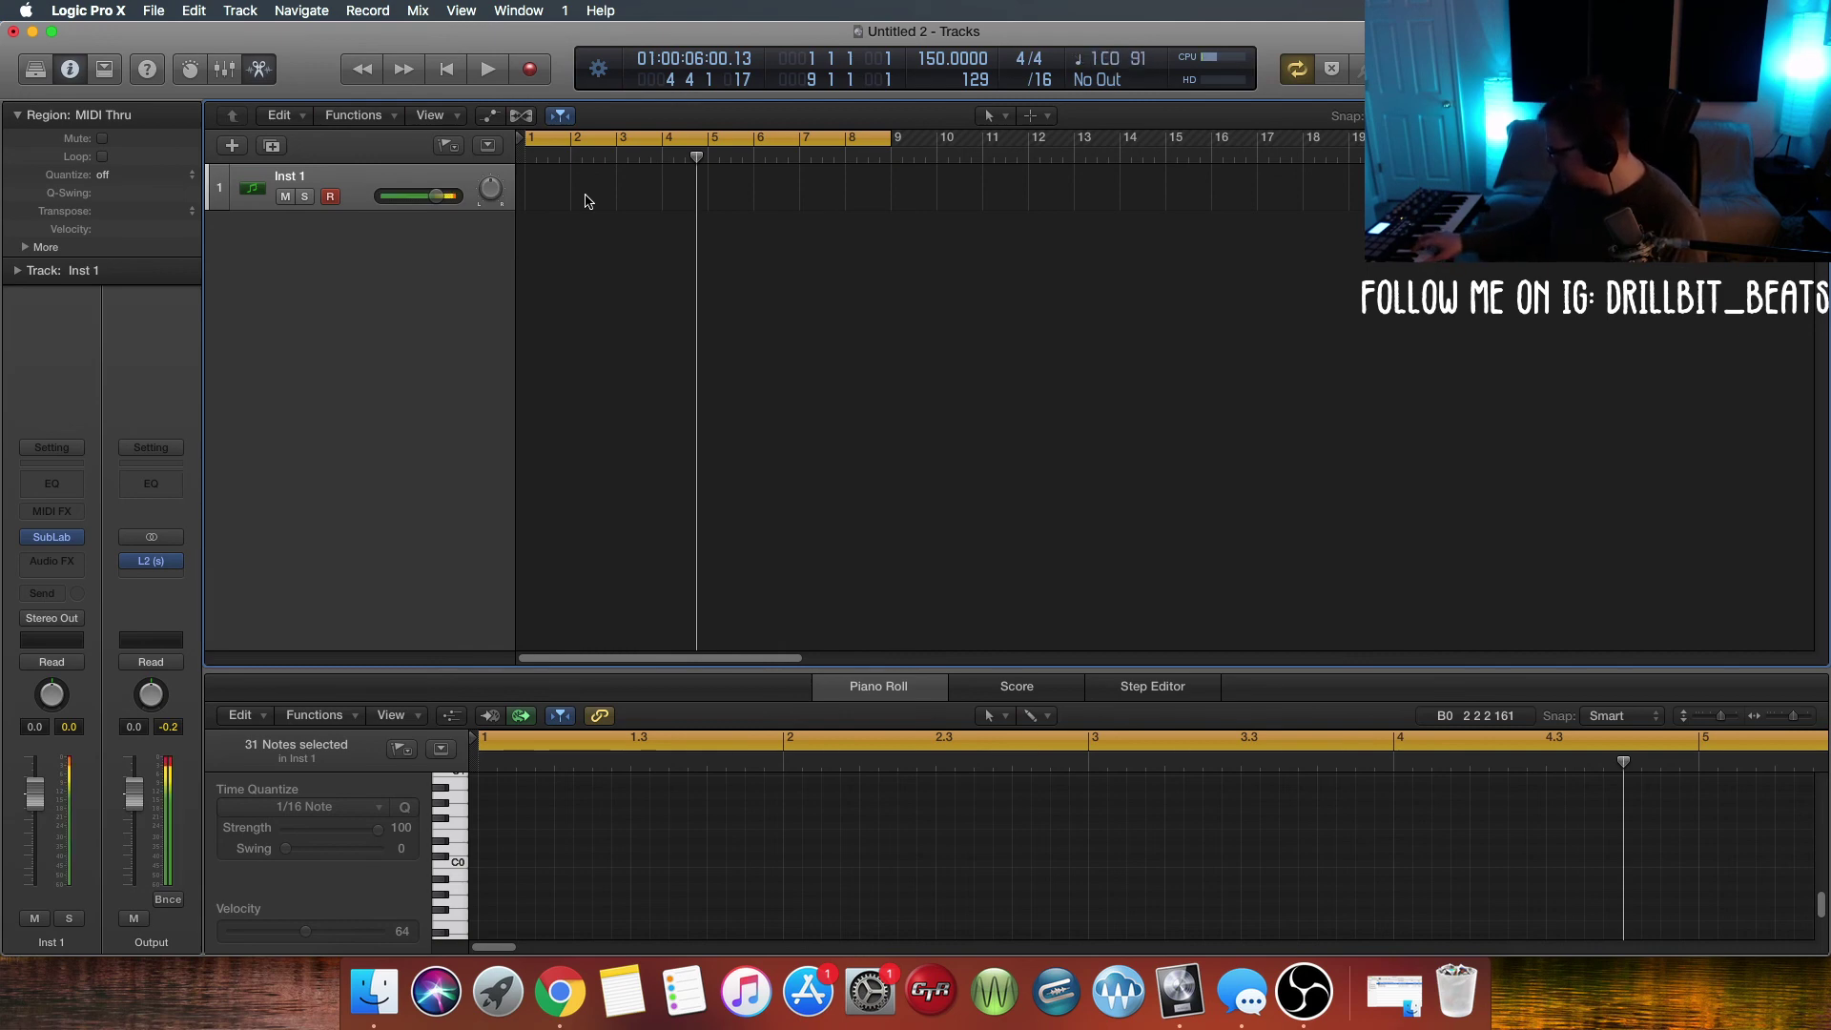
pyautogui.press('r')
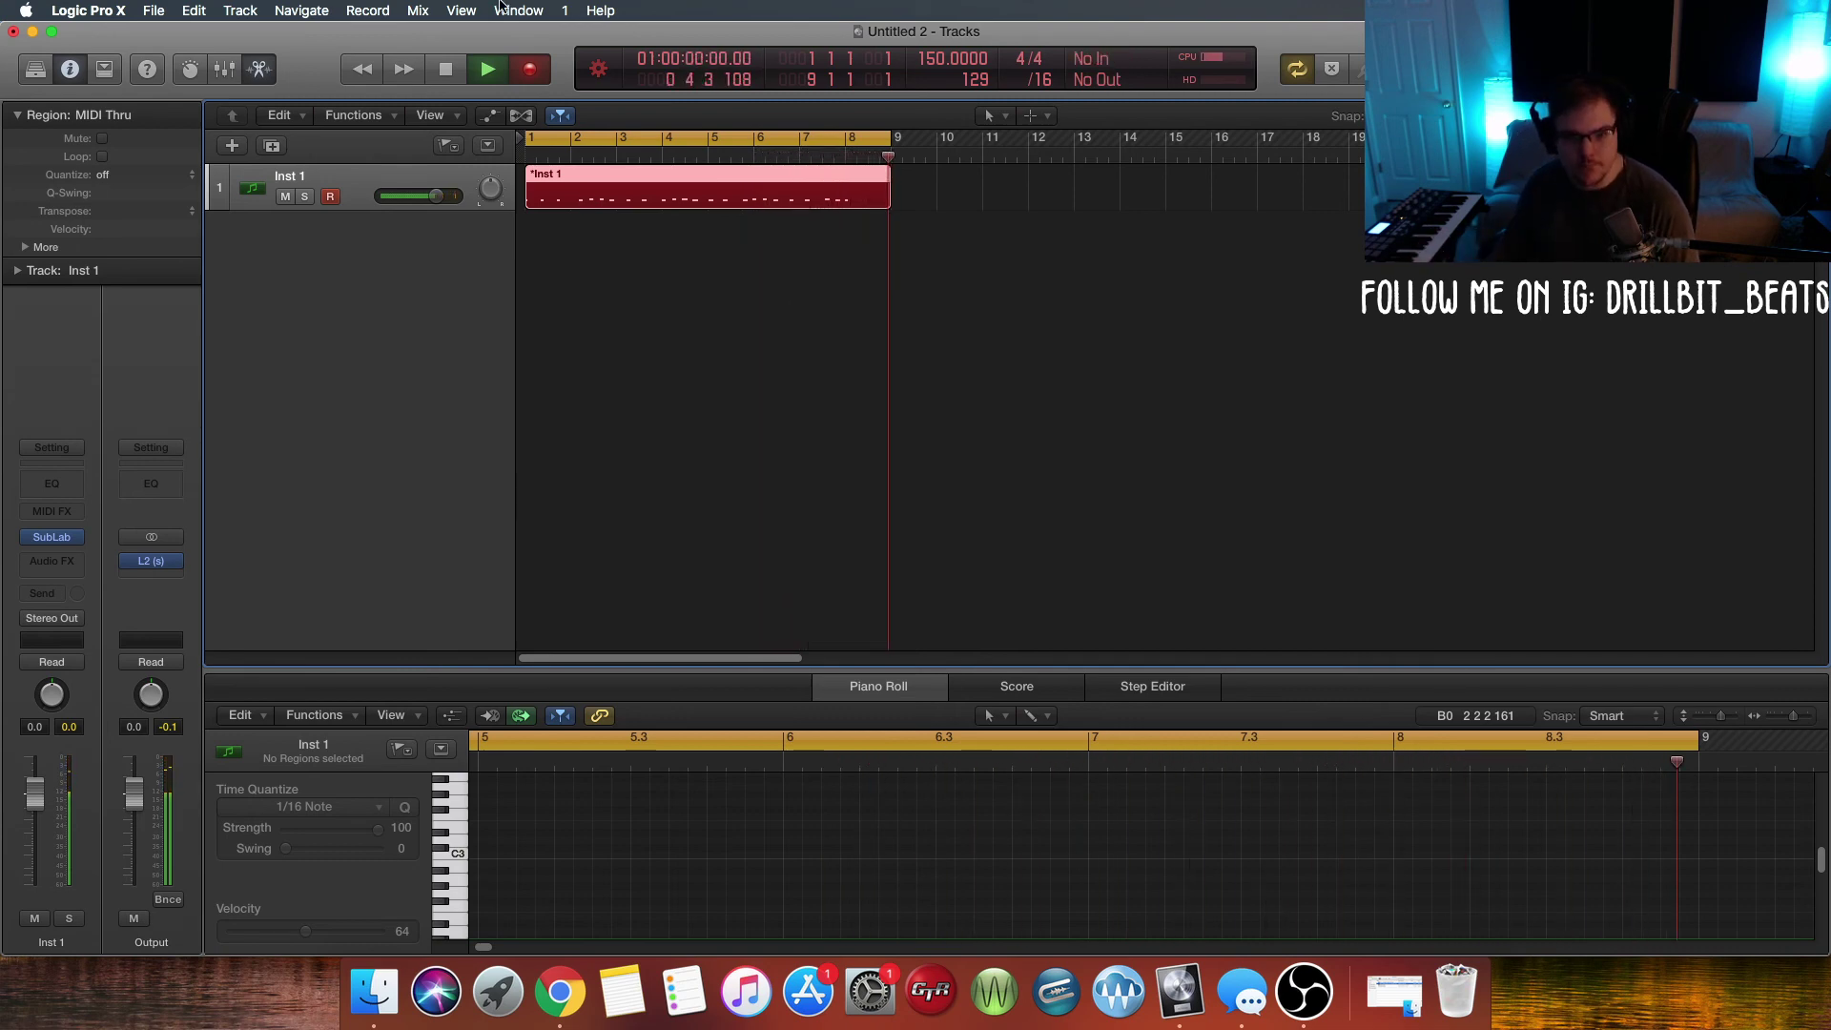
pyautogui.press('space')
# Step: Quantize all notes of the new Inst 1 region to 1/16 in the Piano Roll and audition them
pyautogui.click(843, 871)
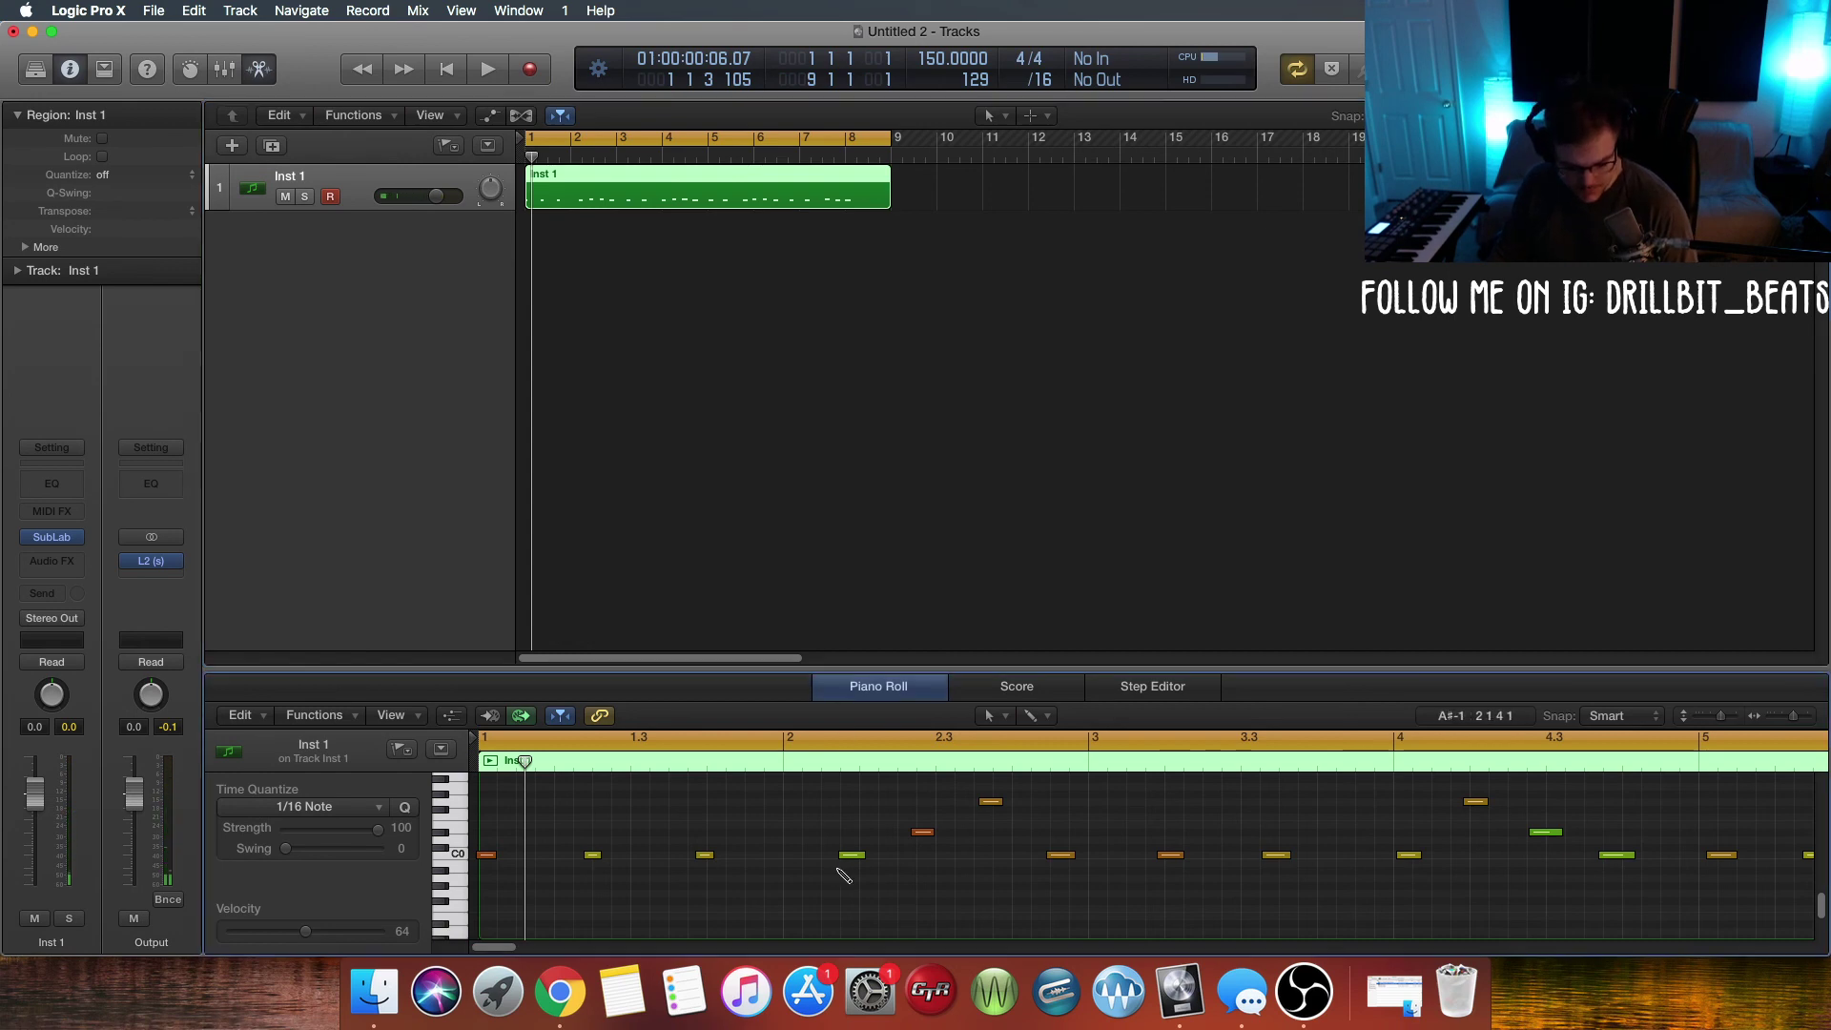
pyautogui.press('super+a')
pyautogui.press('space')
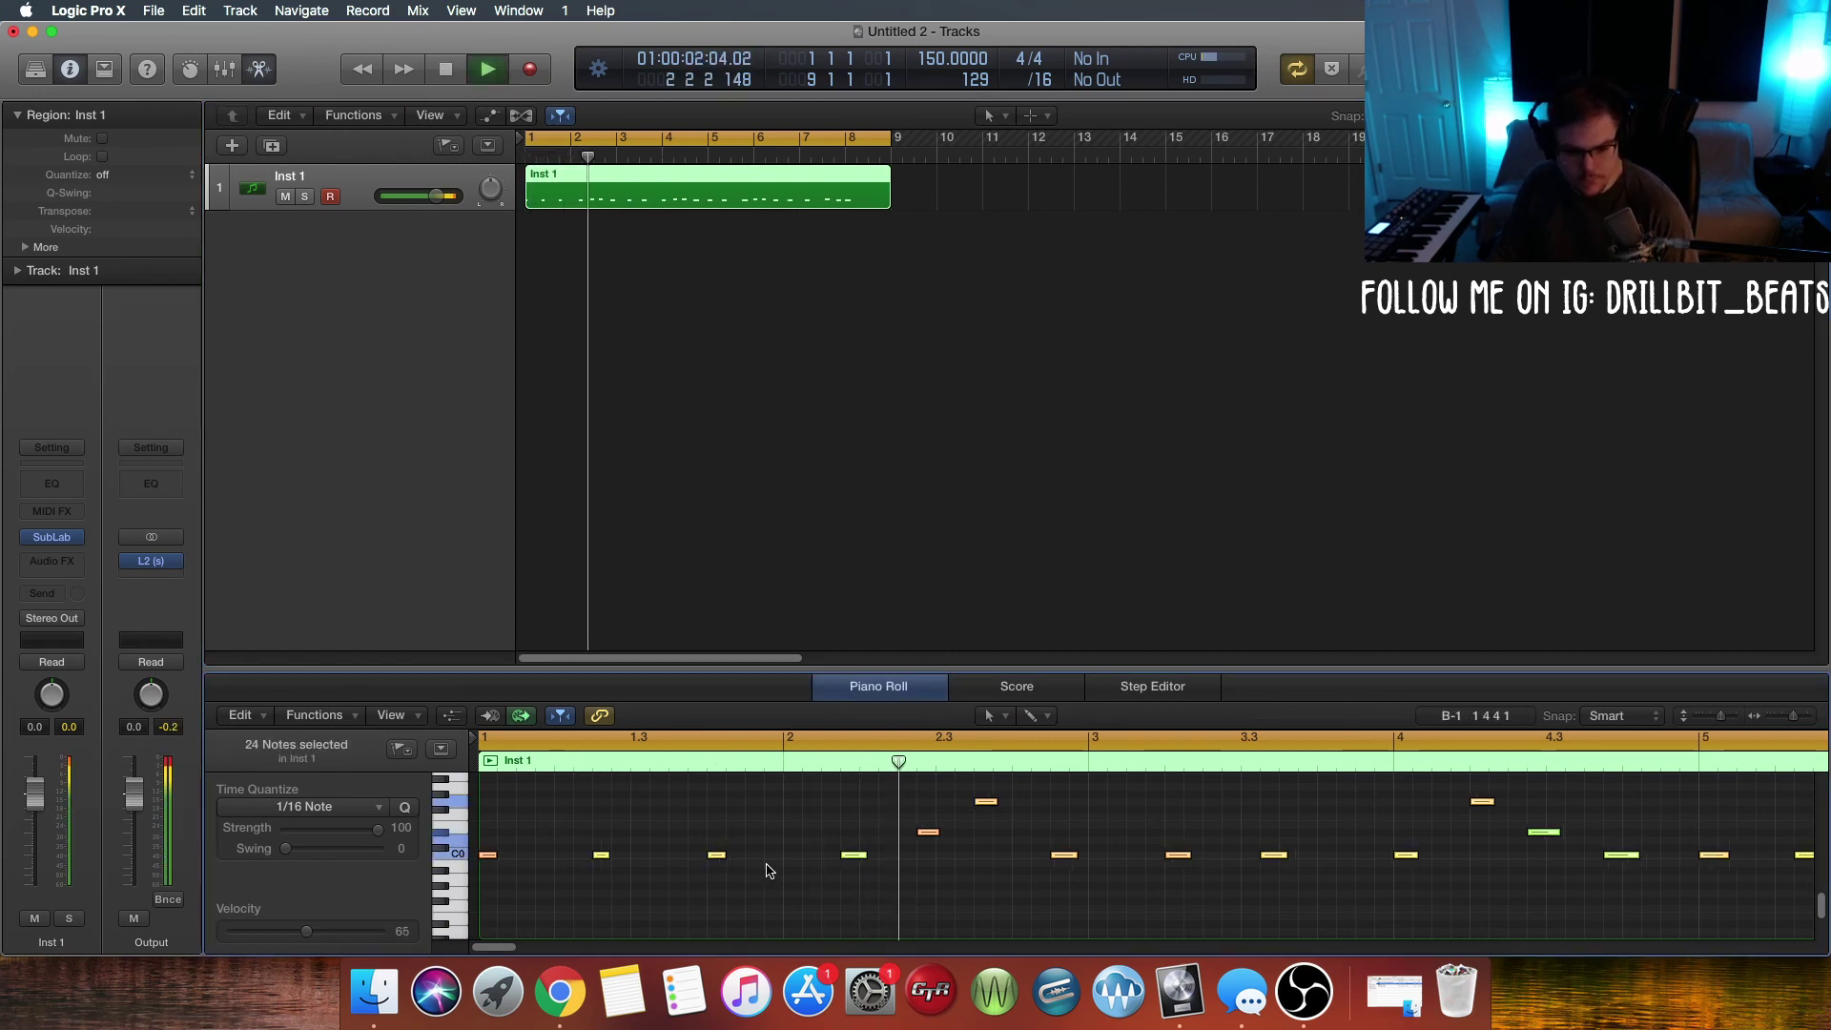
pyautogui.press('space')
# Step: Shift bar 2's first C0 note and the D#0 note one sixteenth later and the high note two sixteenths later, and audition
pyautogui.click(915, 856)
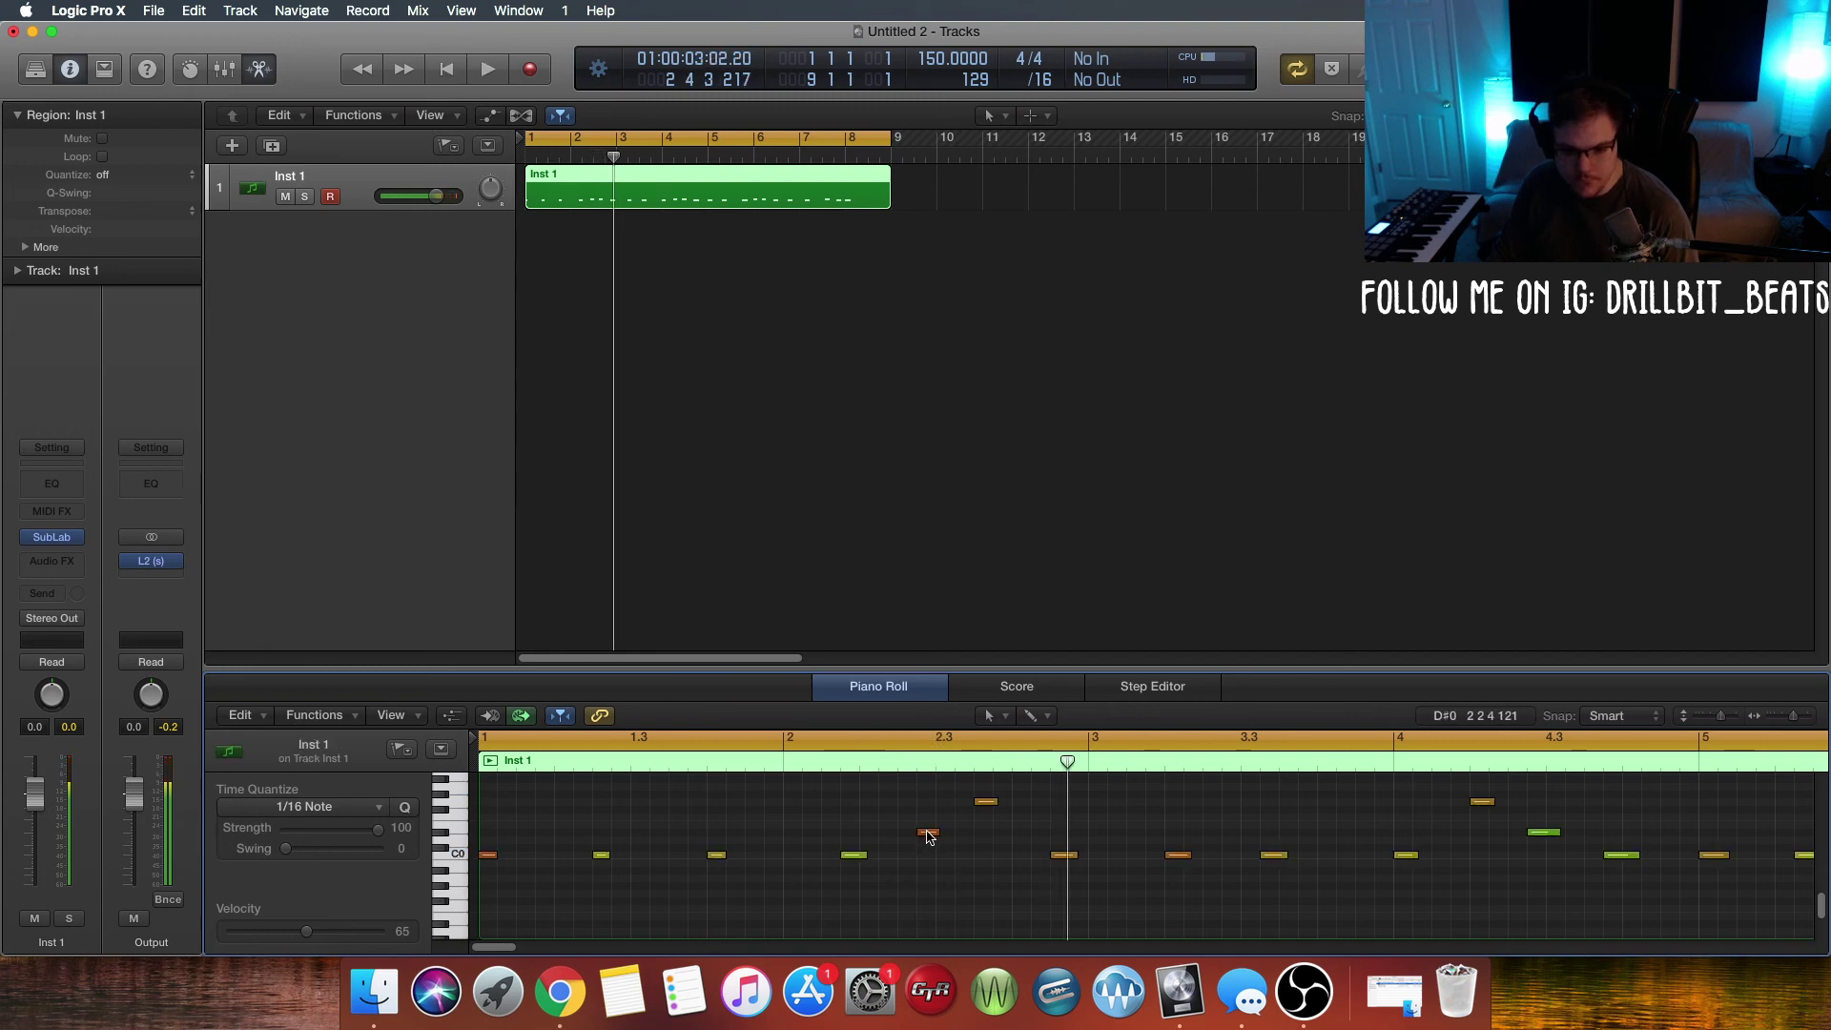
pyautogui.moveTo(930, 837); pyautogui.dragTo(1027, 808)
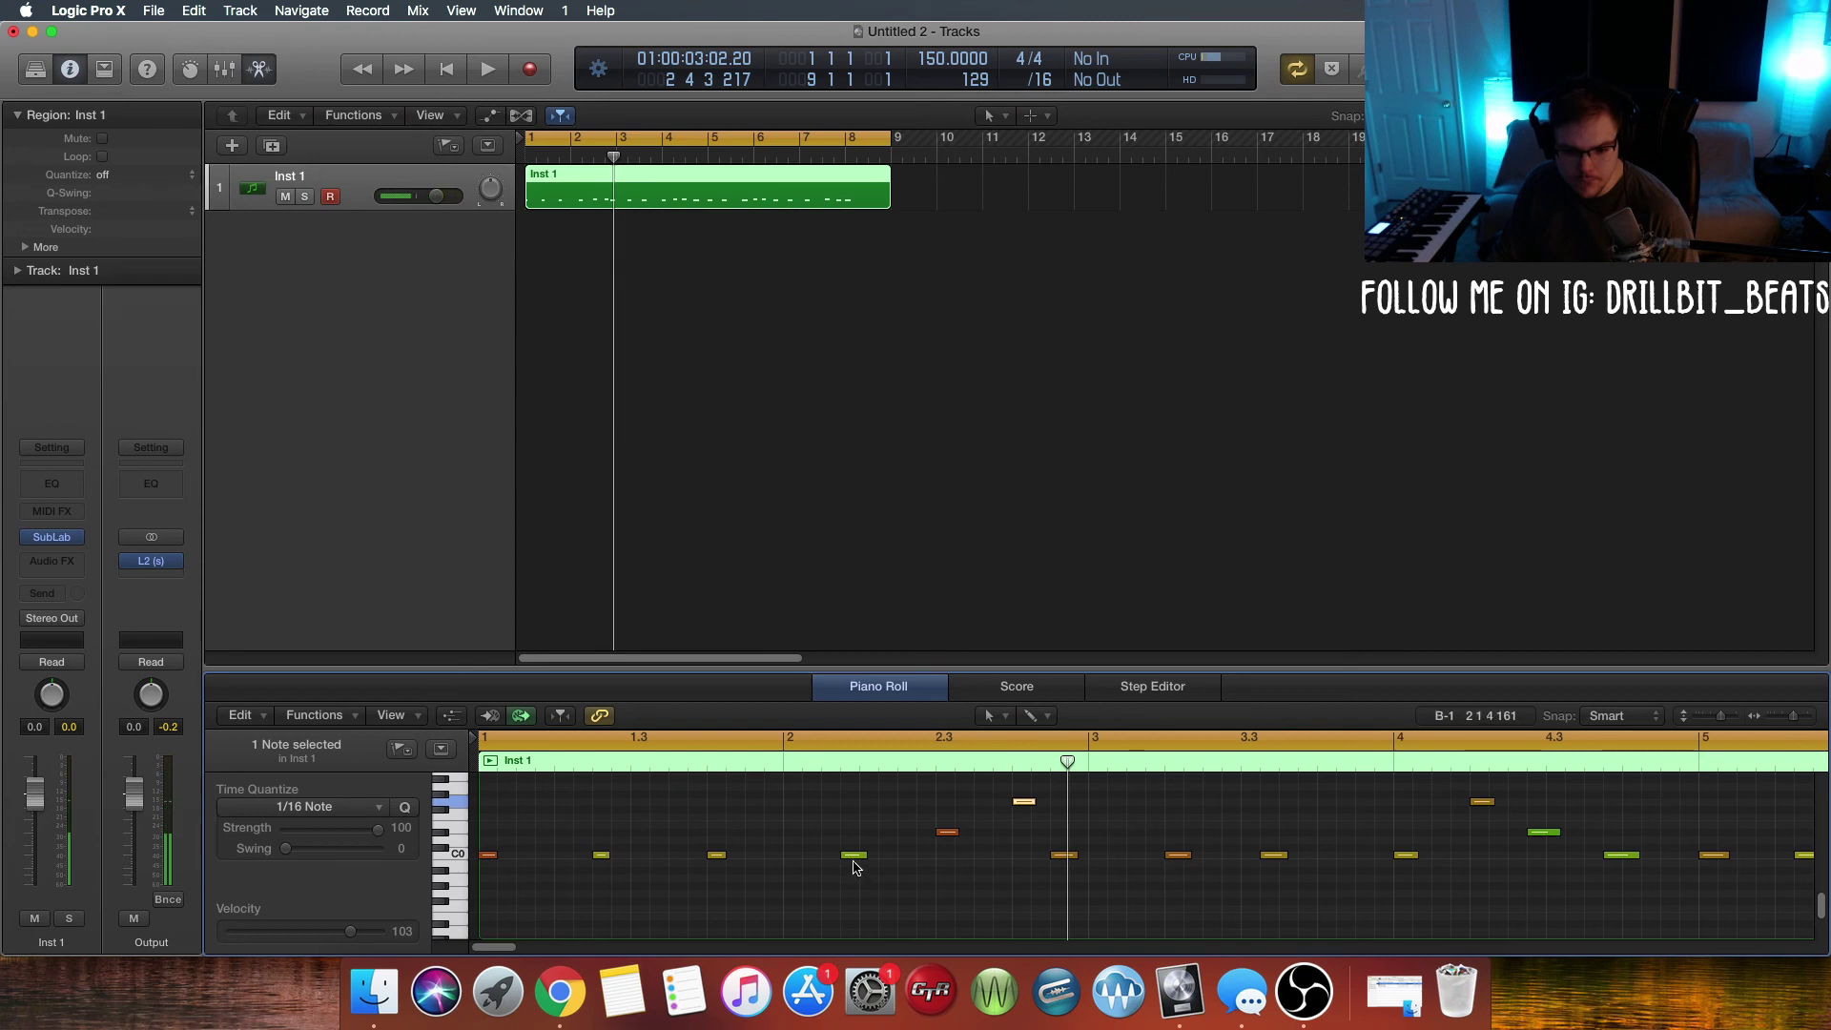
pyautogui.moveTo(856, 856); pyautogui.dragTo(876, 855)
pyautogui.click(871, 907)
pyautogui.press('space')
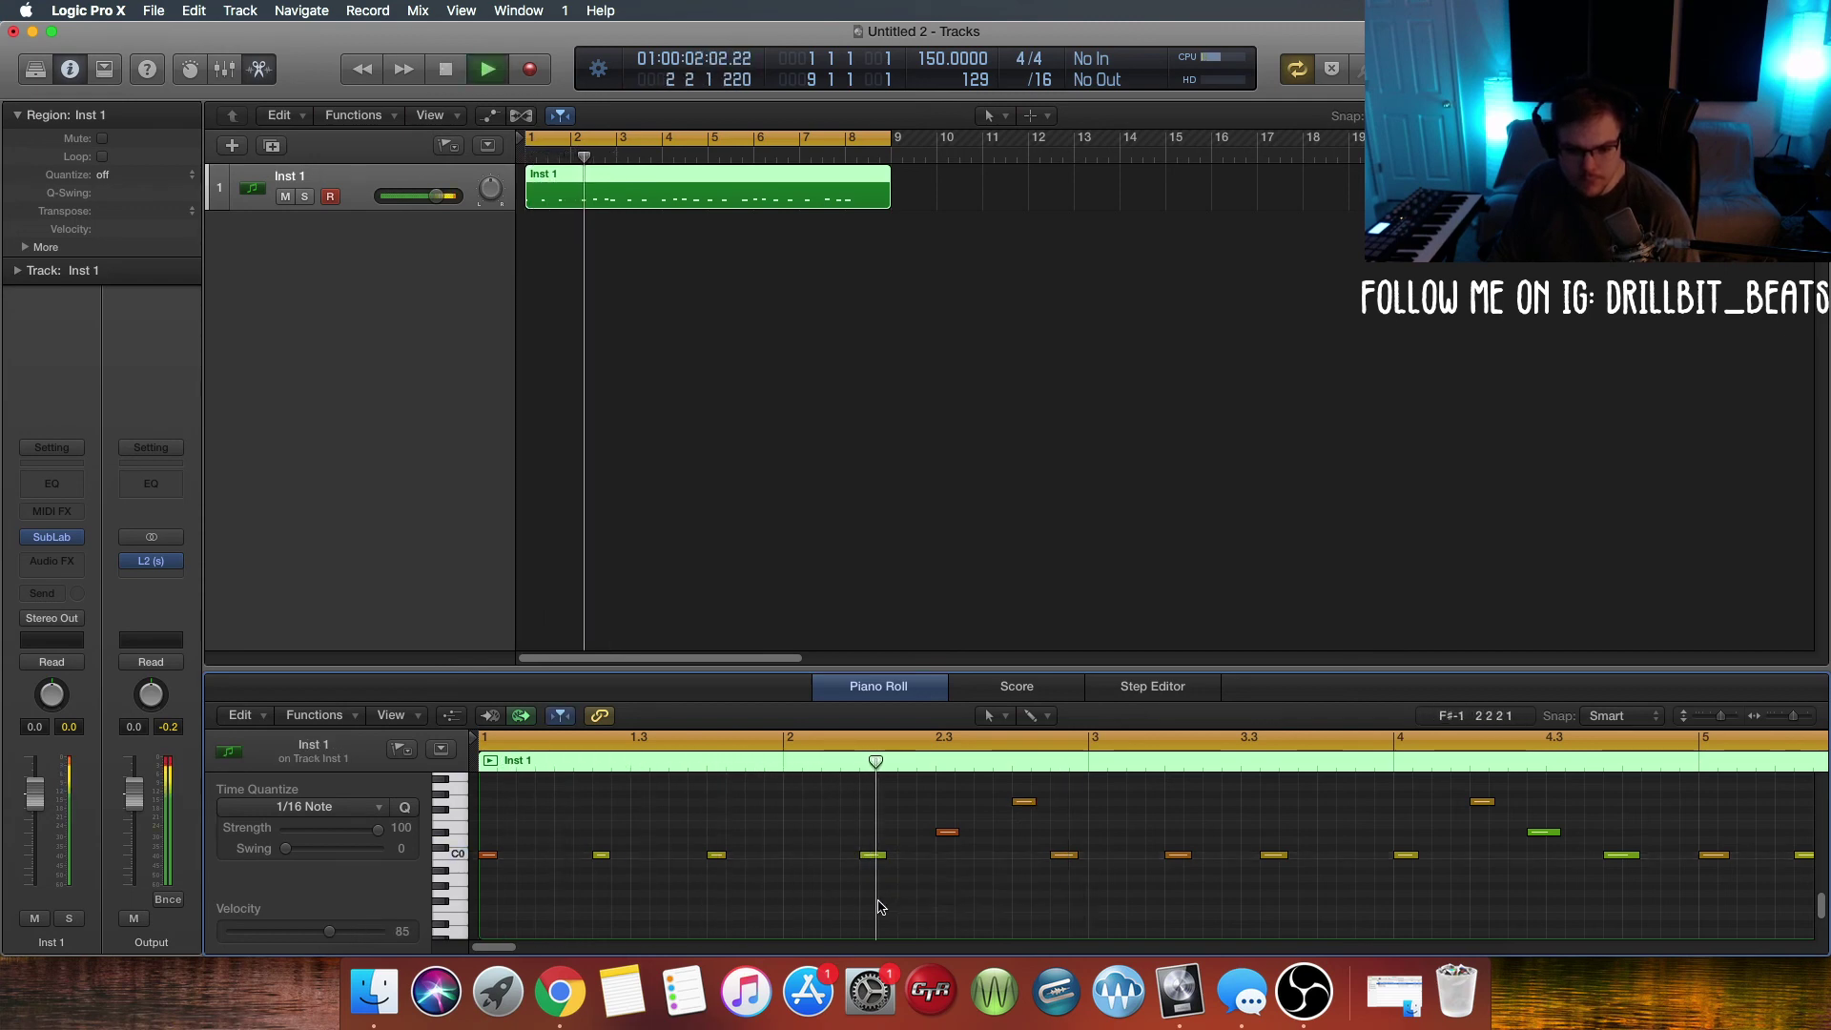
pyautogui.press('space')
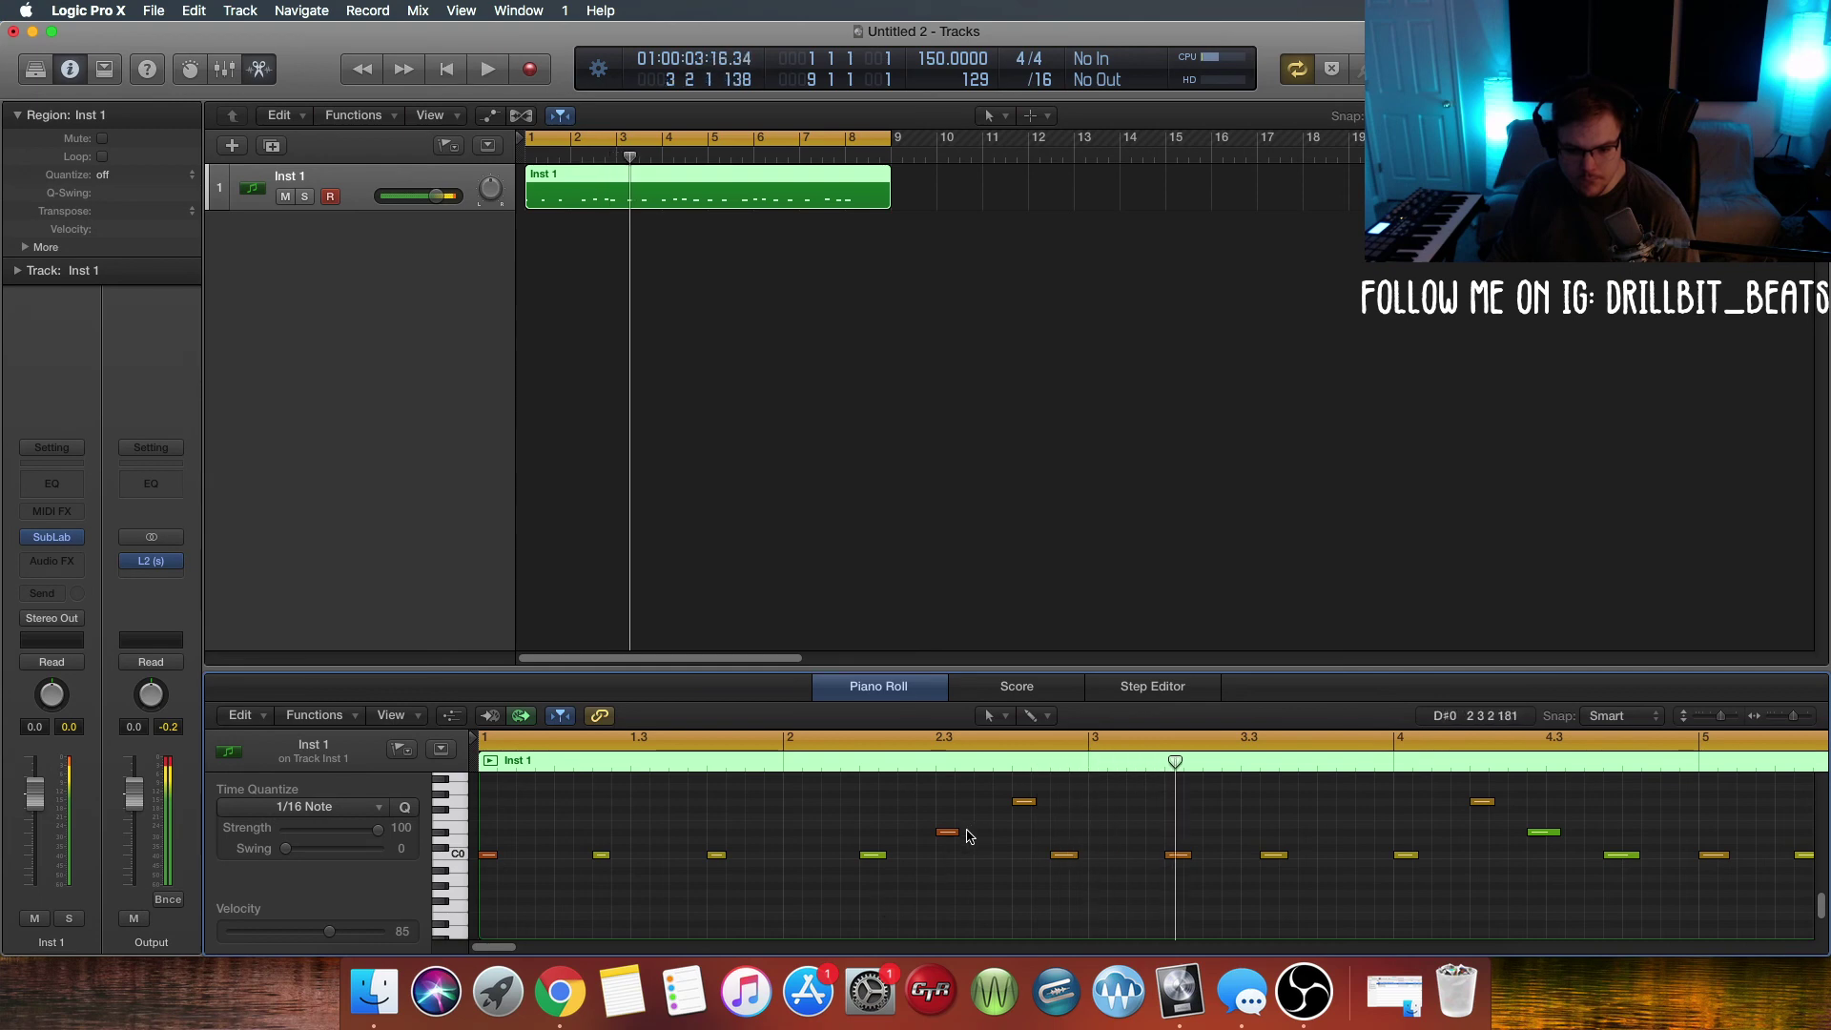
# Step: Move the last C0 note of bar 2 onto the first beat of bar 3 and audition the pattern
pyautogui.press('space')
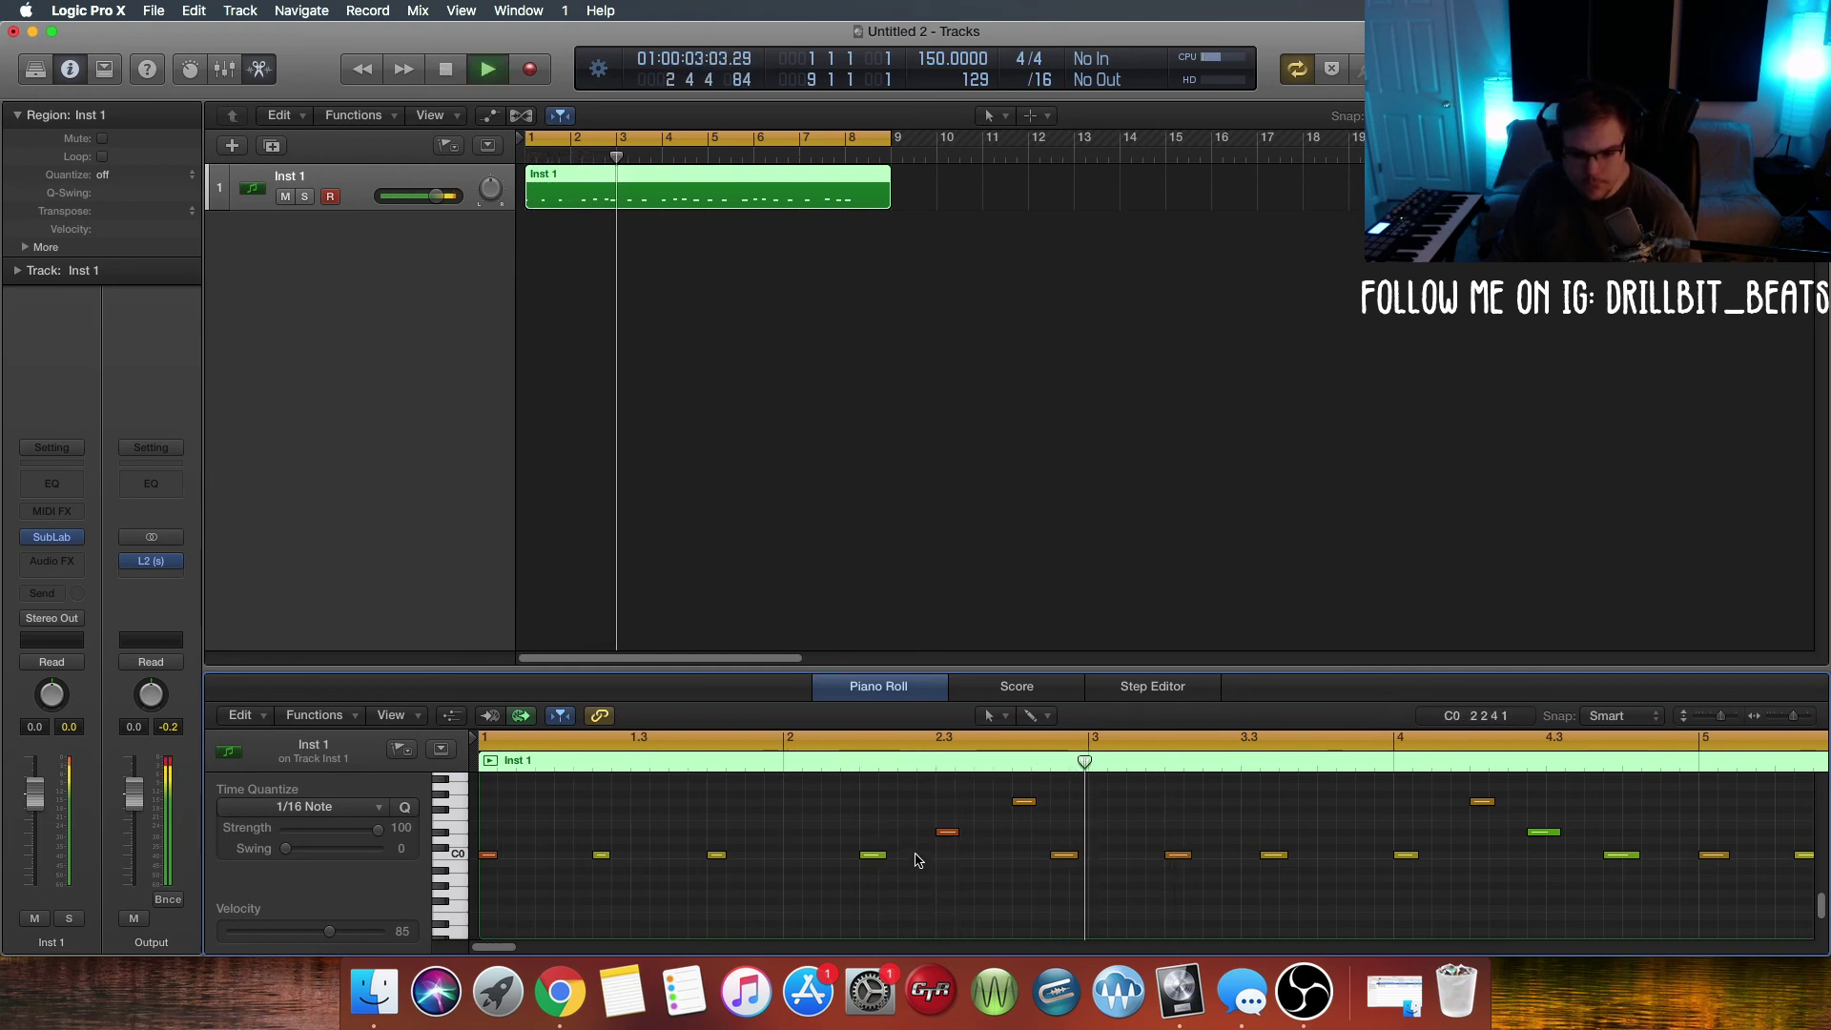
pyautogui.press('space')
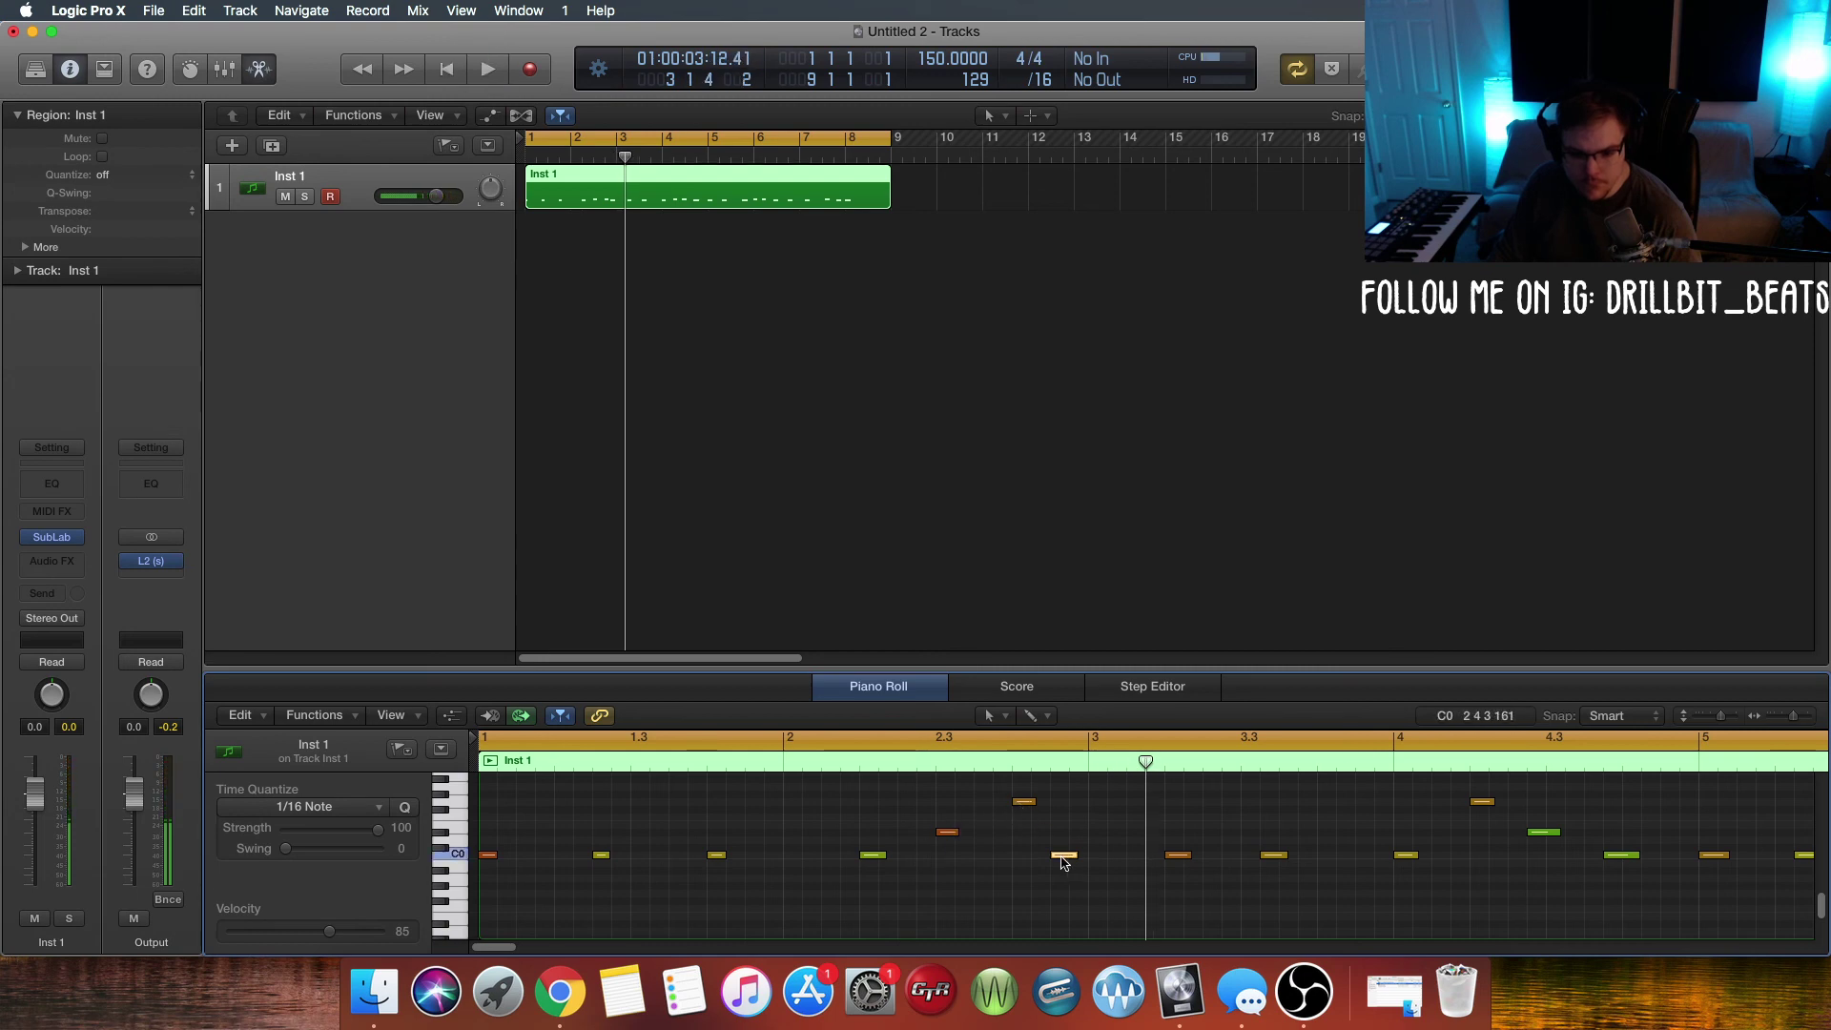
pyautogui.moveTo(1063, 856); pyautogui.dragTo(1102, 858)
pyautogui.press('space')
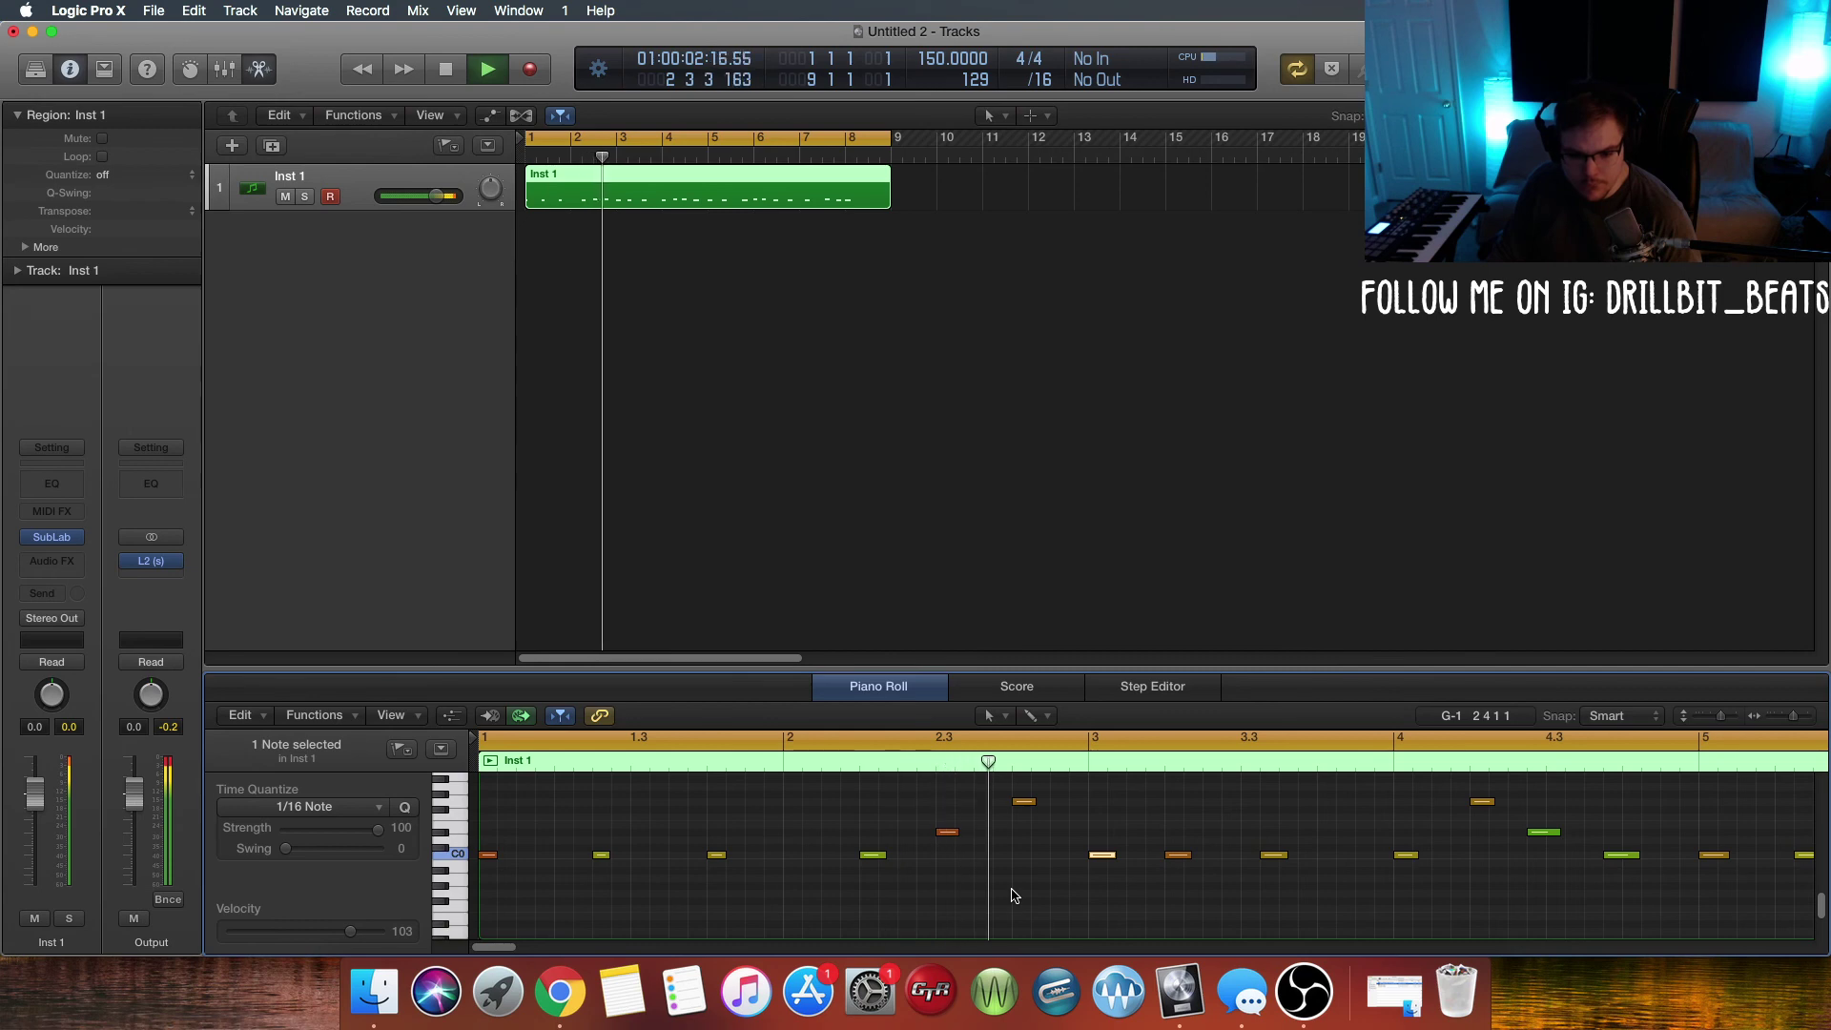
pyautogui.press('space')
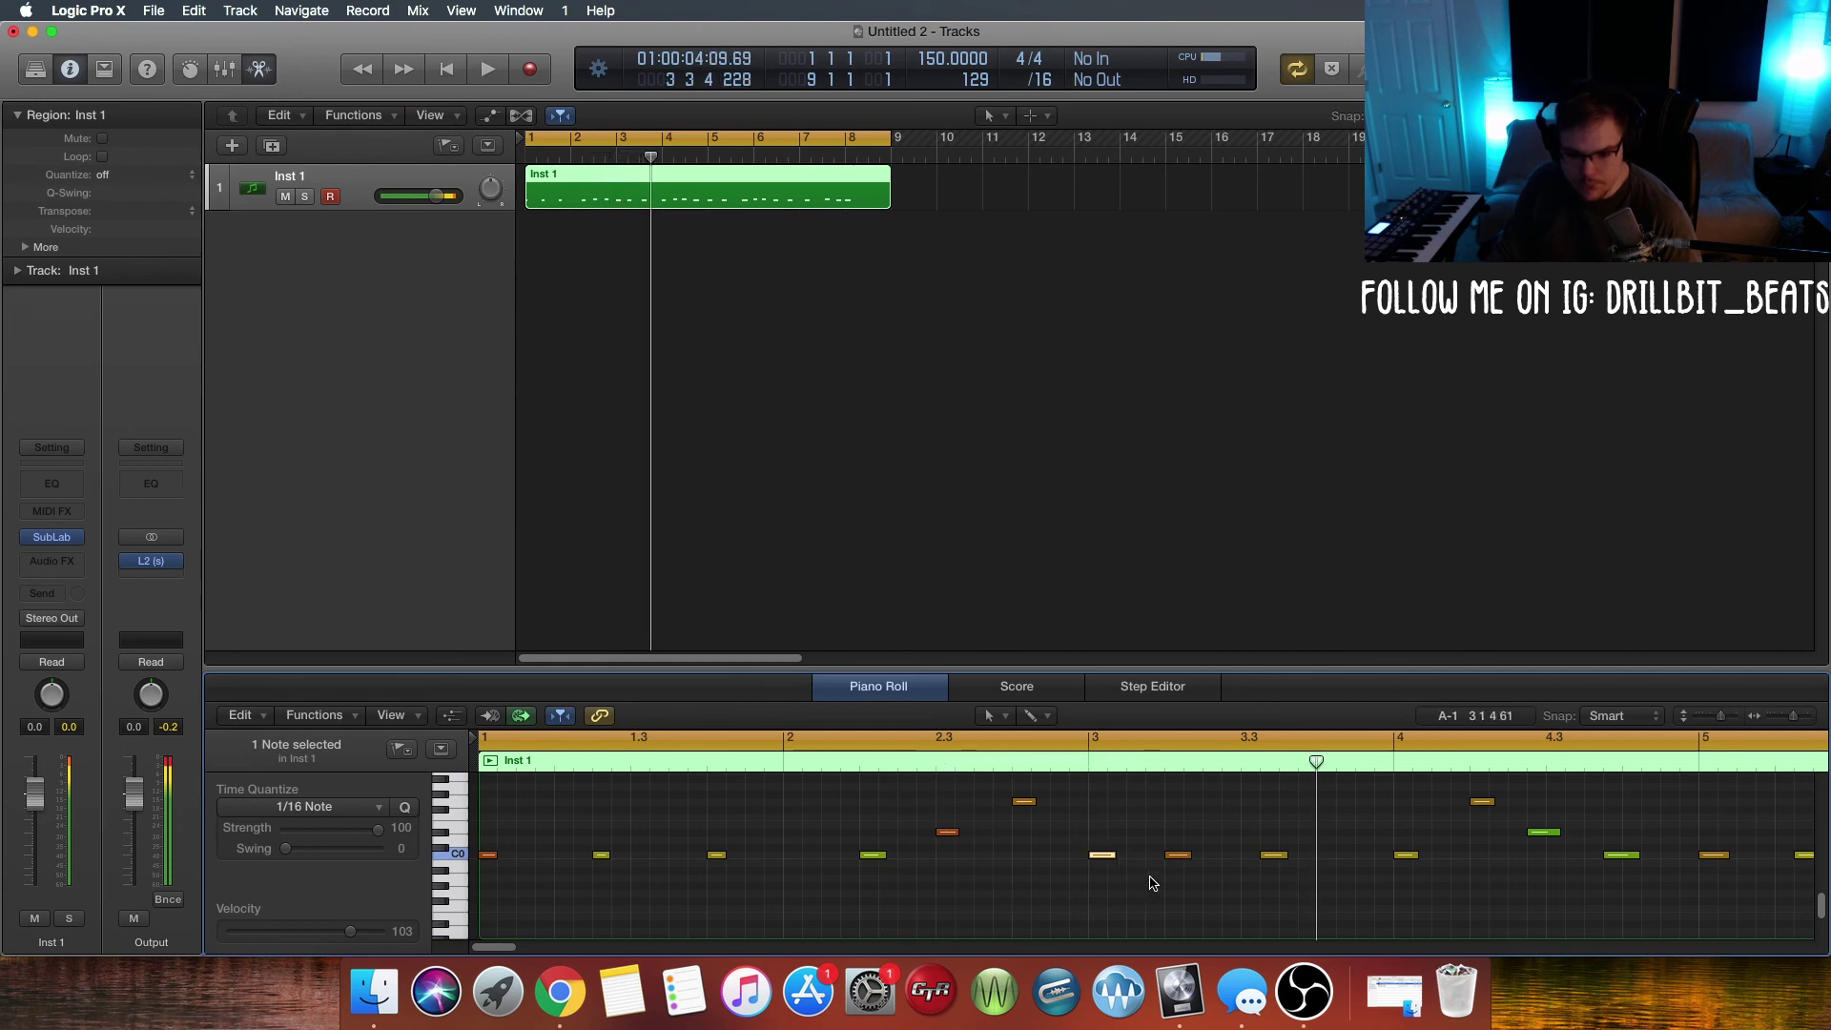
pyautogui.press('space')
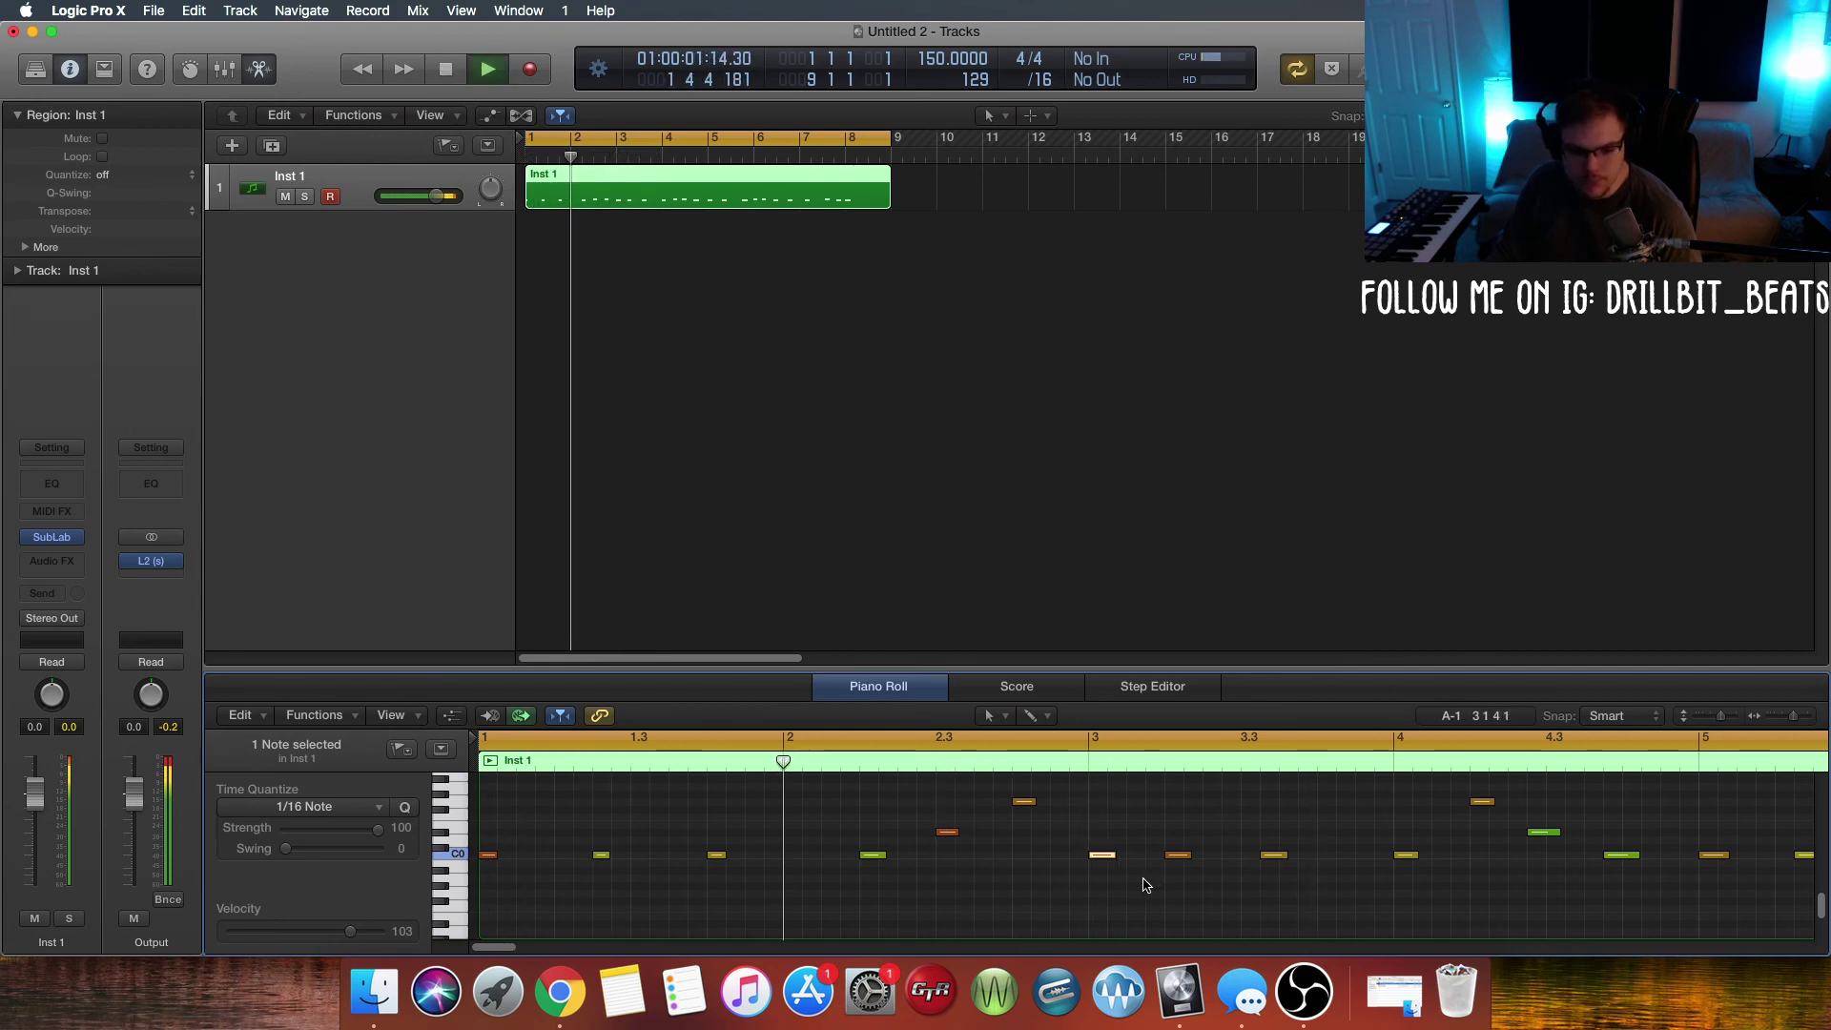
# Step: Undo the bar 2 note shifts and the 1/16 quantize of the Inst 1 region, and audition the unquantized notes
pyautogui.press('space')
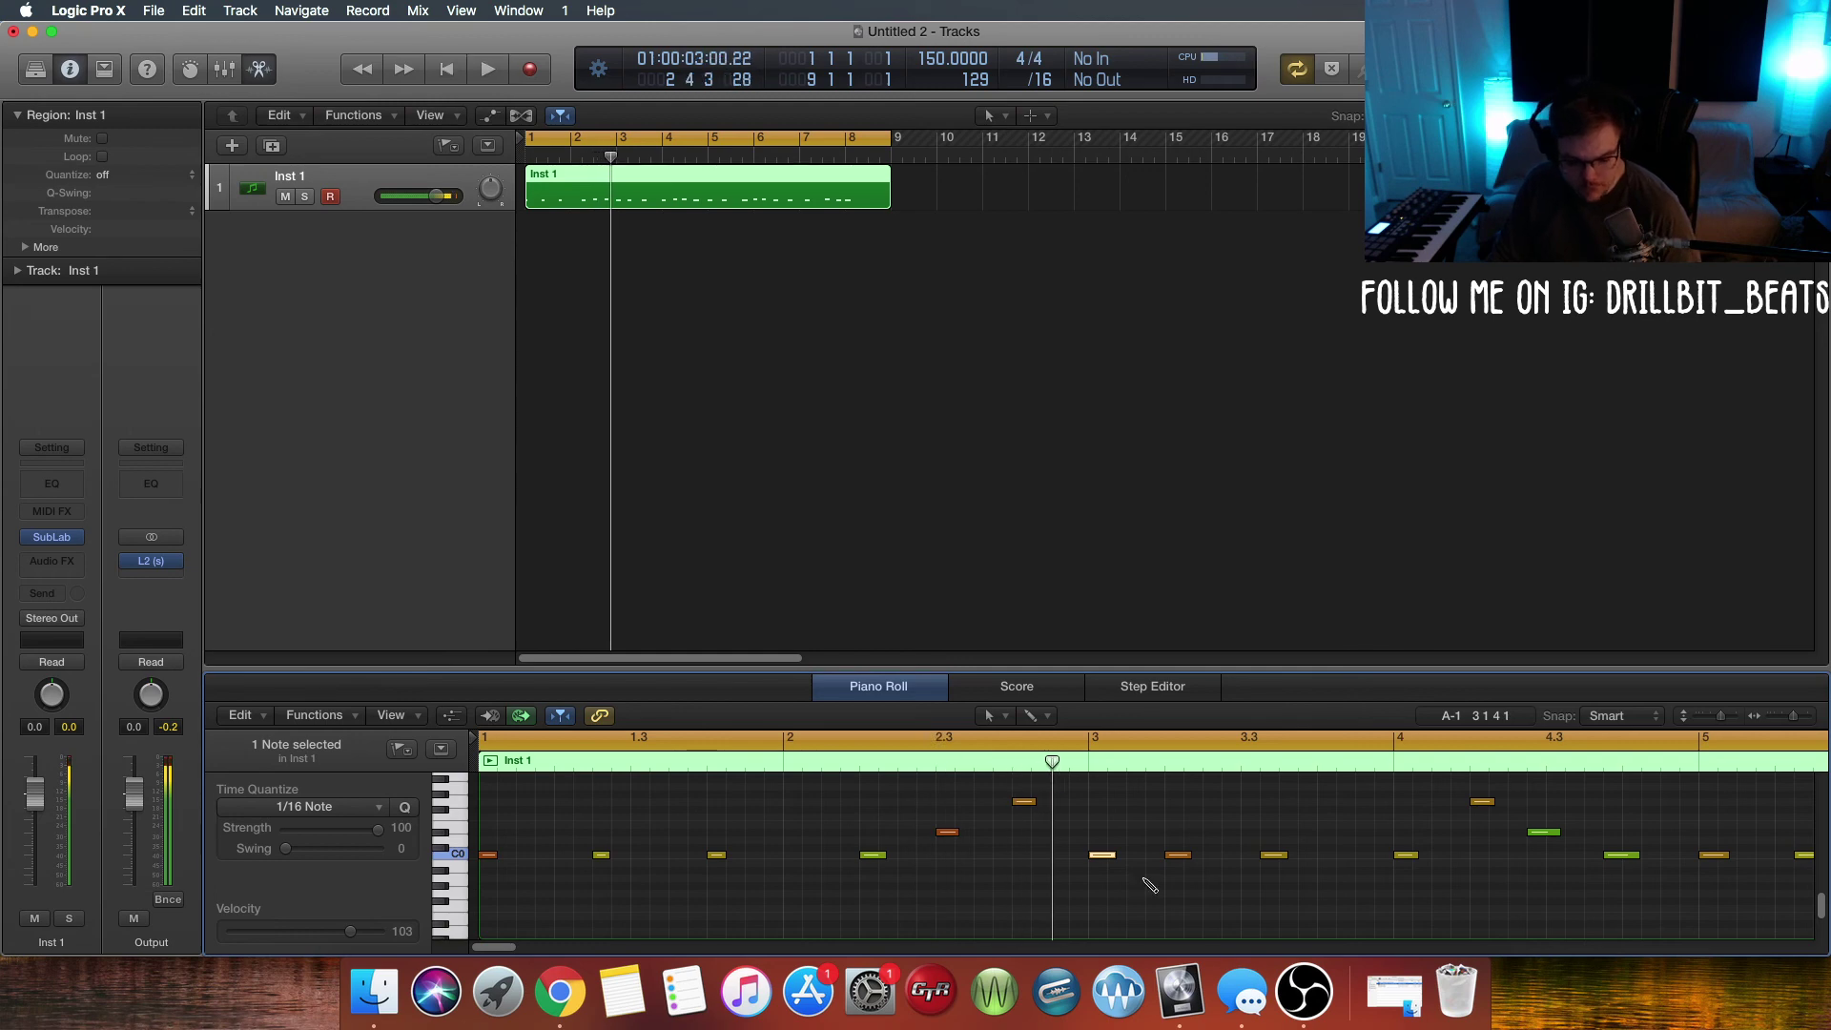
pyautogui.press('super+z')
pyautogui.press('super+z')
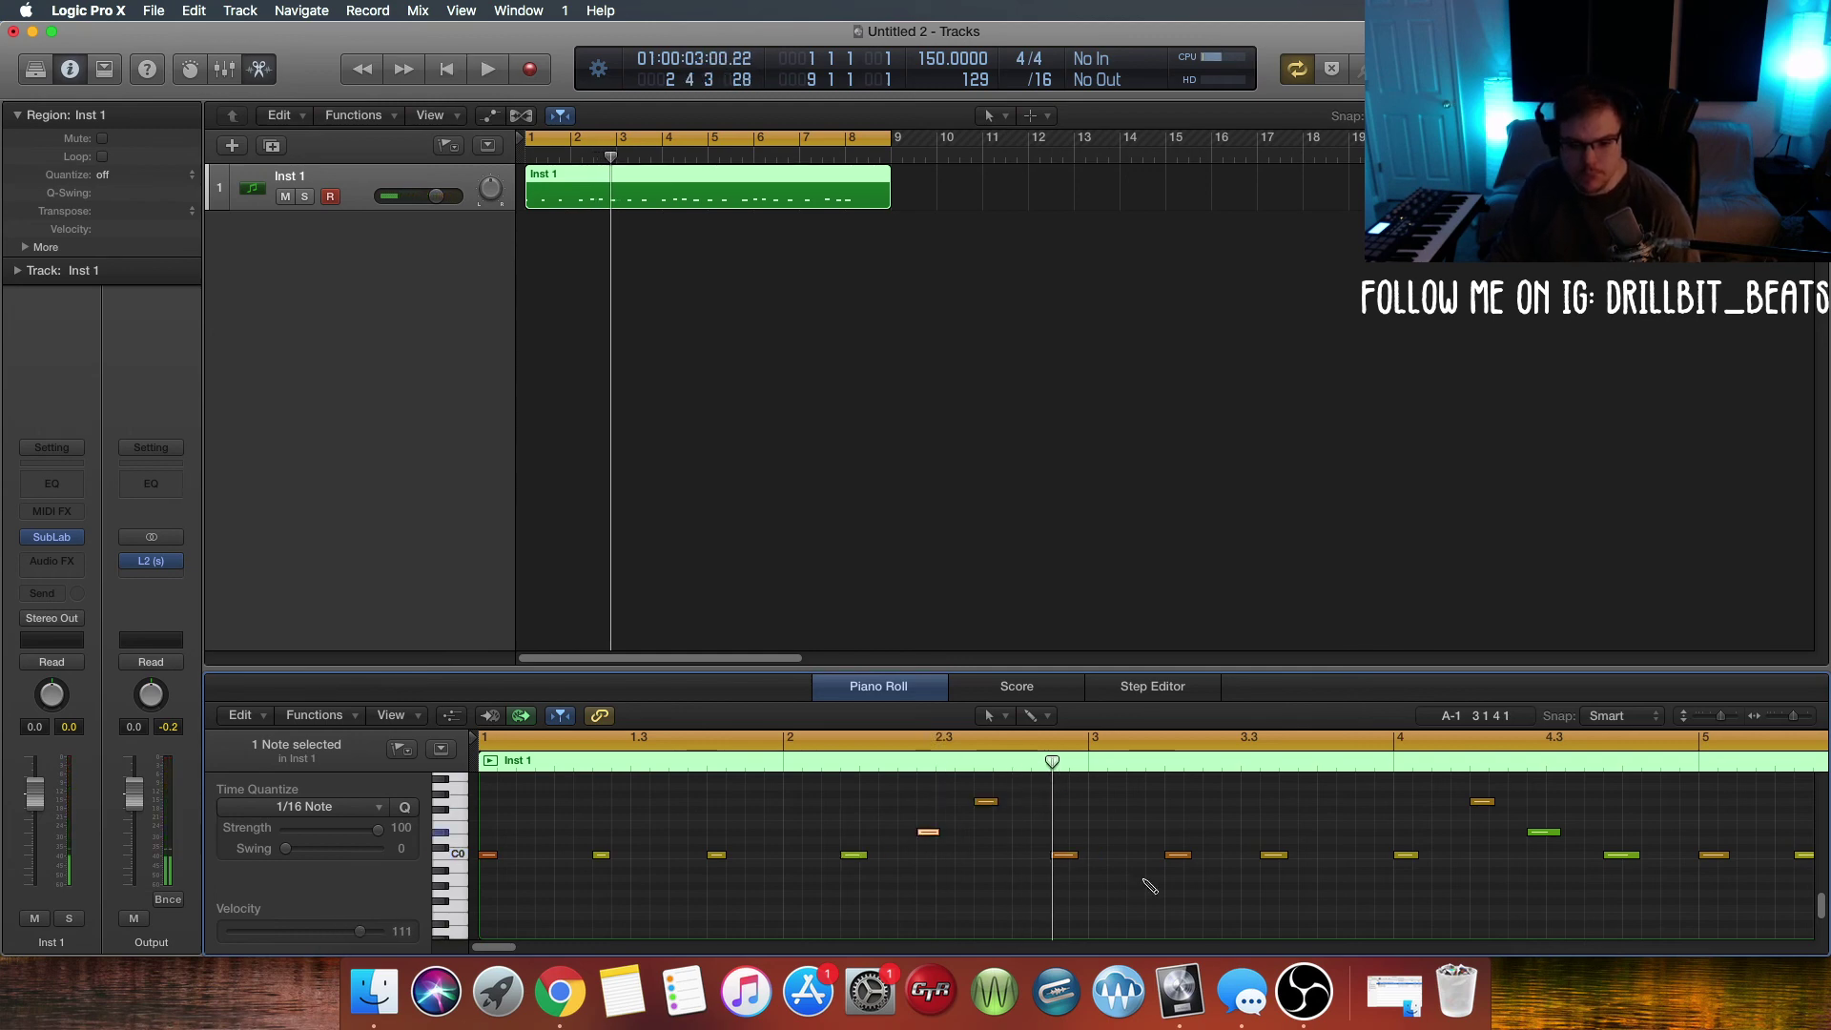
pyautogui.press('super+z')
pyautogui.press('space')
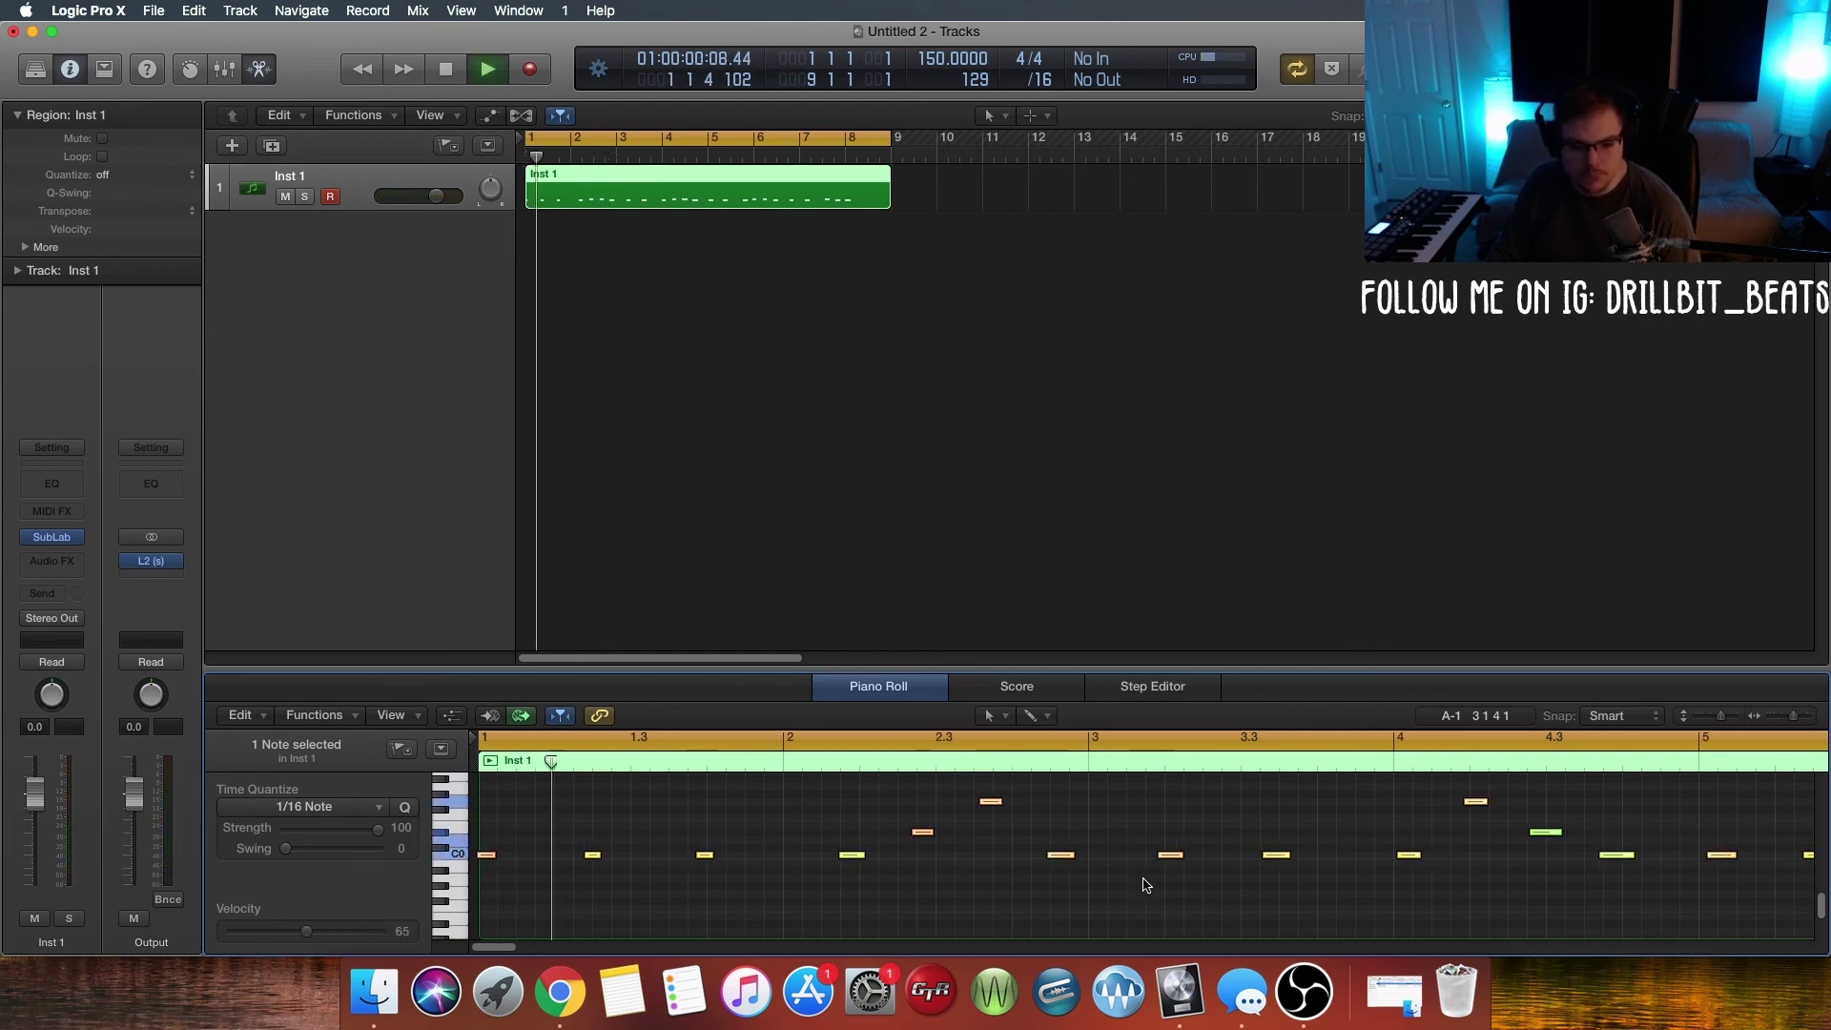
pyautogui.click(546, 900)
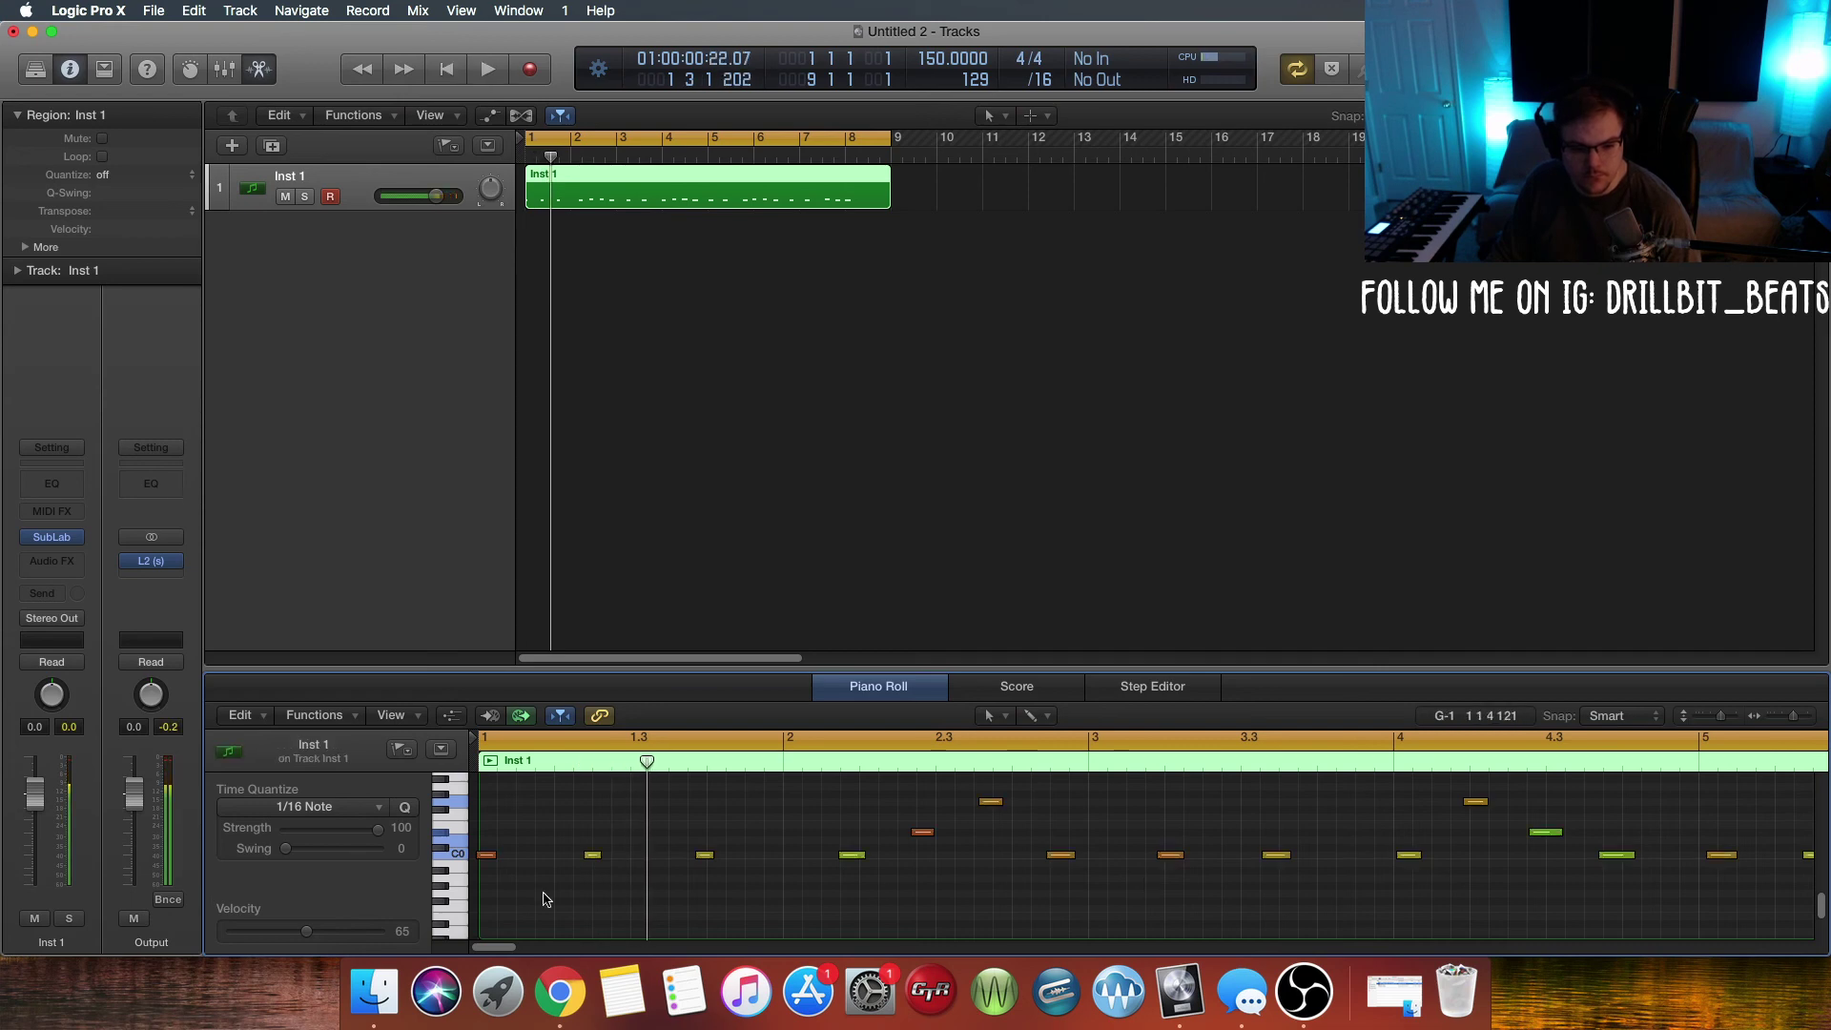
# Step: Replace the first four C0 notes with newly drawn grid-aligned notes, raised from B-1 to C0, and audition the region
pyautogui.keyDown('super'); pyautogui.click(489, 863); pyautogui.keyUp('super')
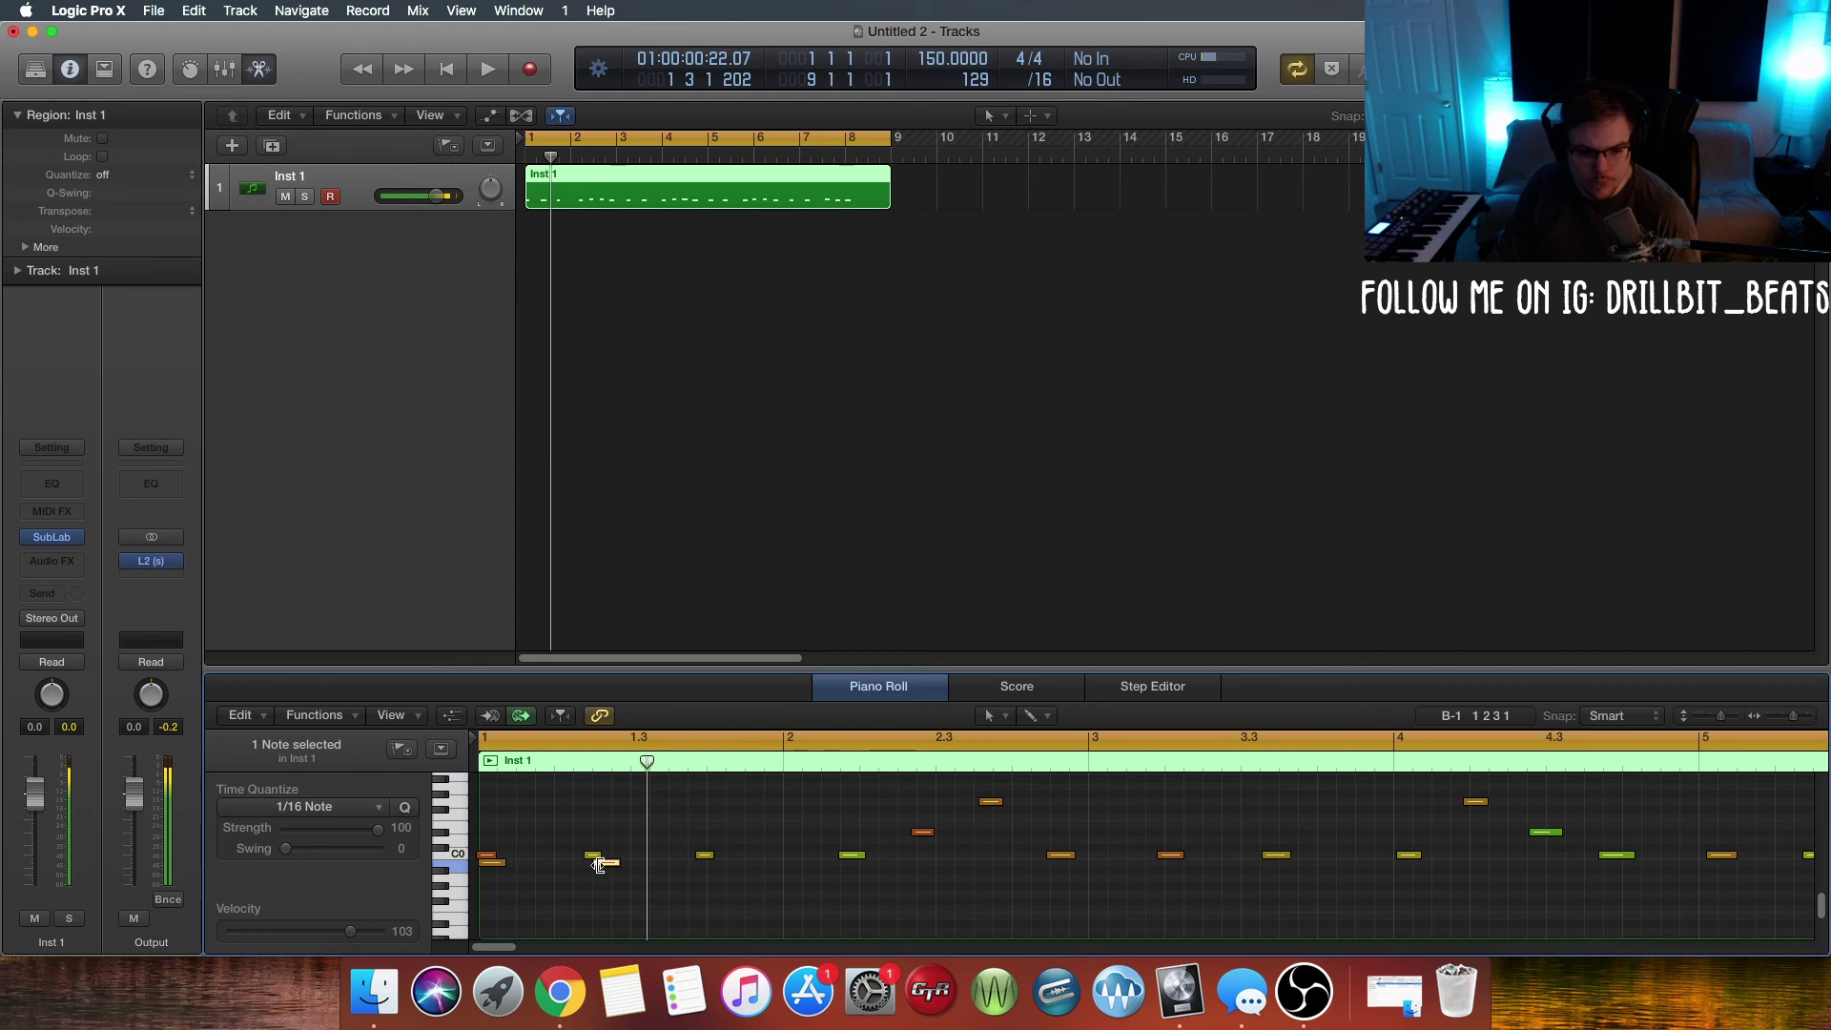
pyautogui.moveTo(603, 869); pyautogui.dragTo(588, 868)
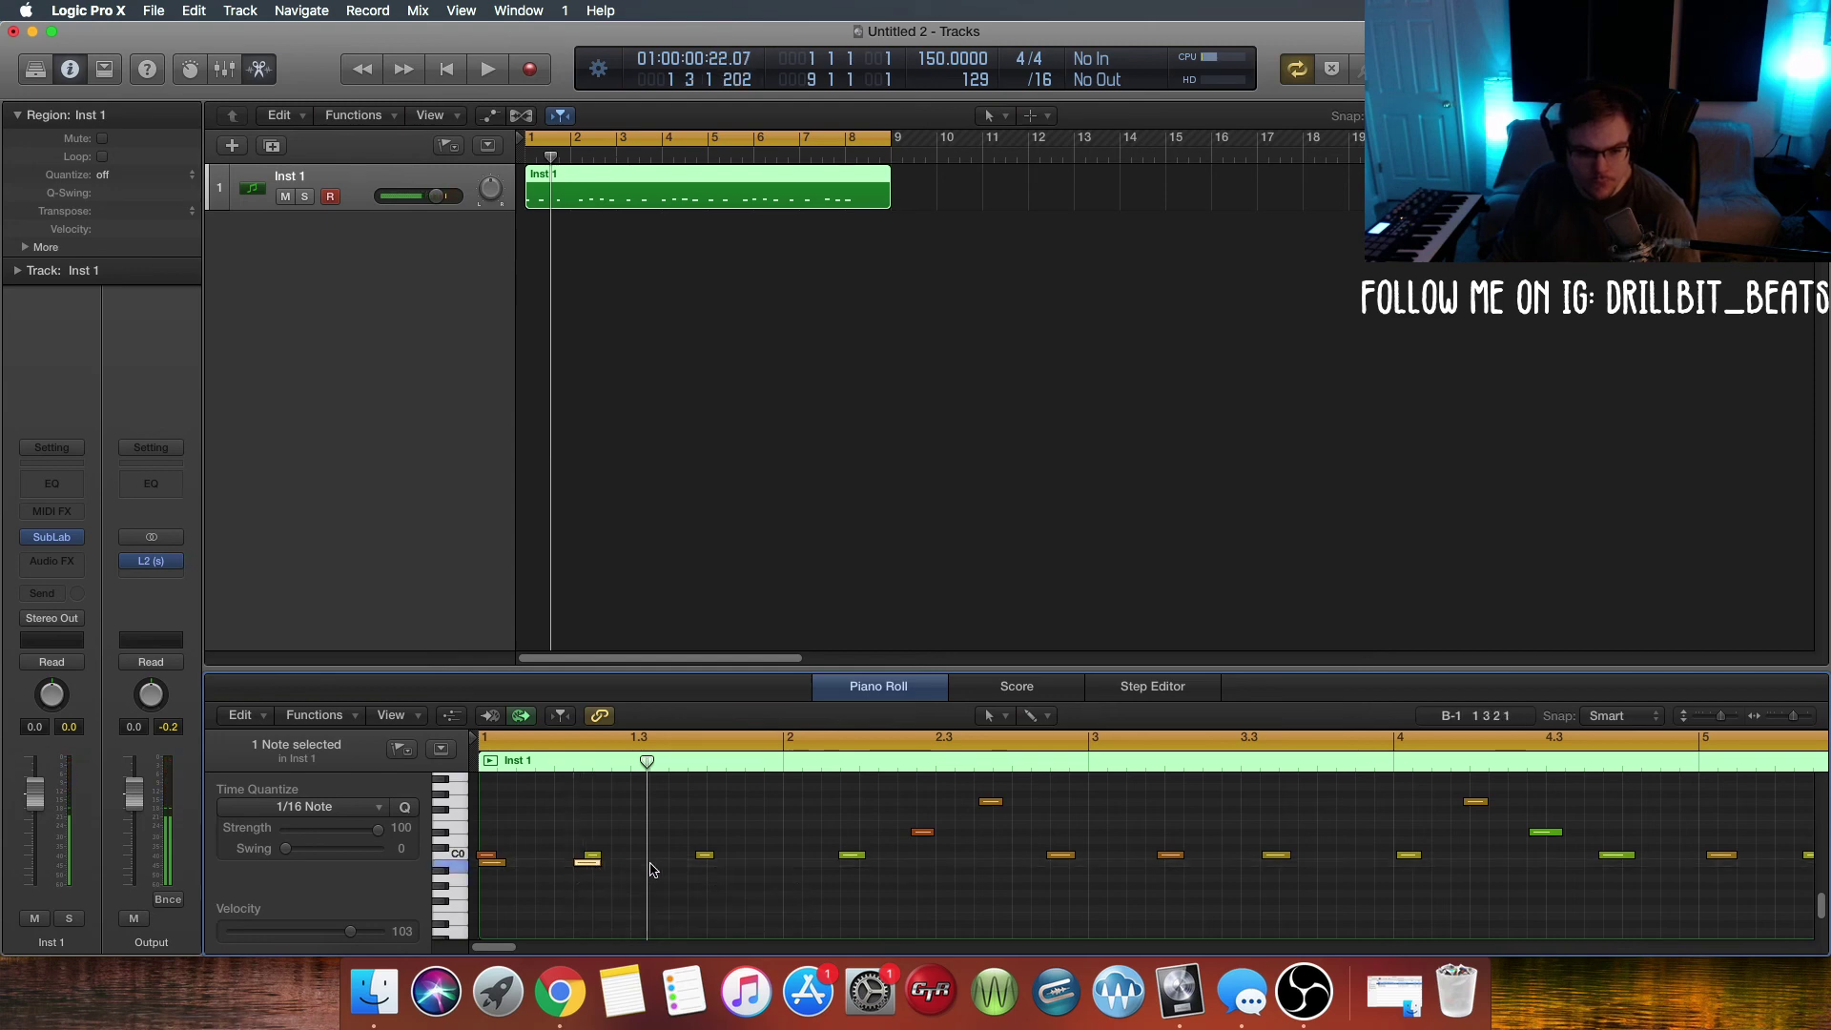
pyautogui.click(703, 870)
pyautogui.moveTo(701, 873); pyautogui.dragTo(717, 862)
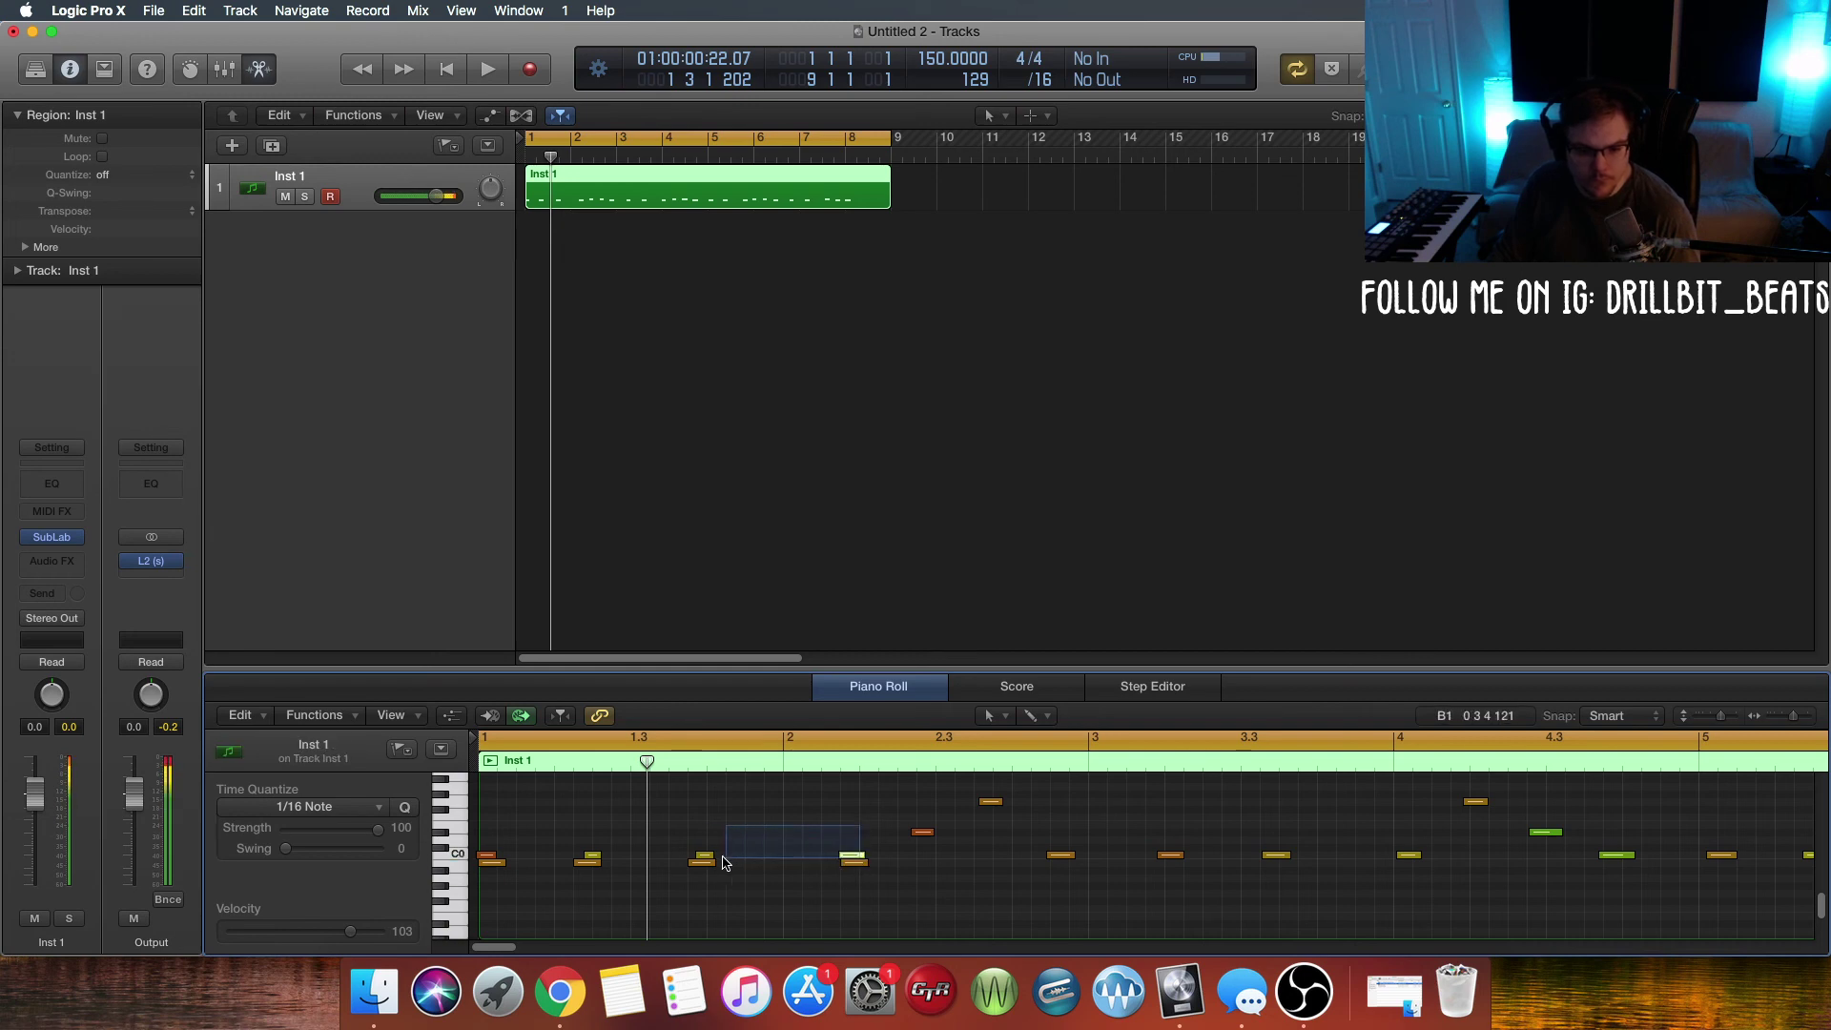
pyautogui.moveTo(481, 857); pyautogui.dragTo(482, 858)
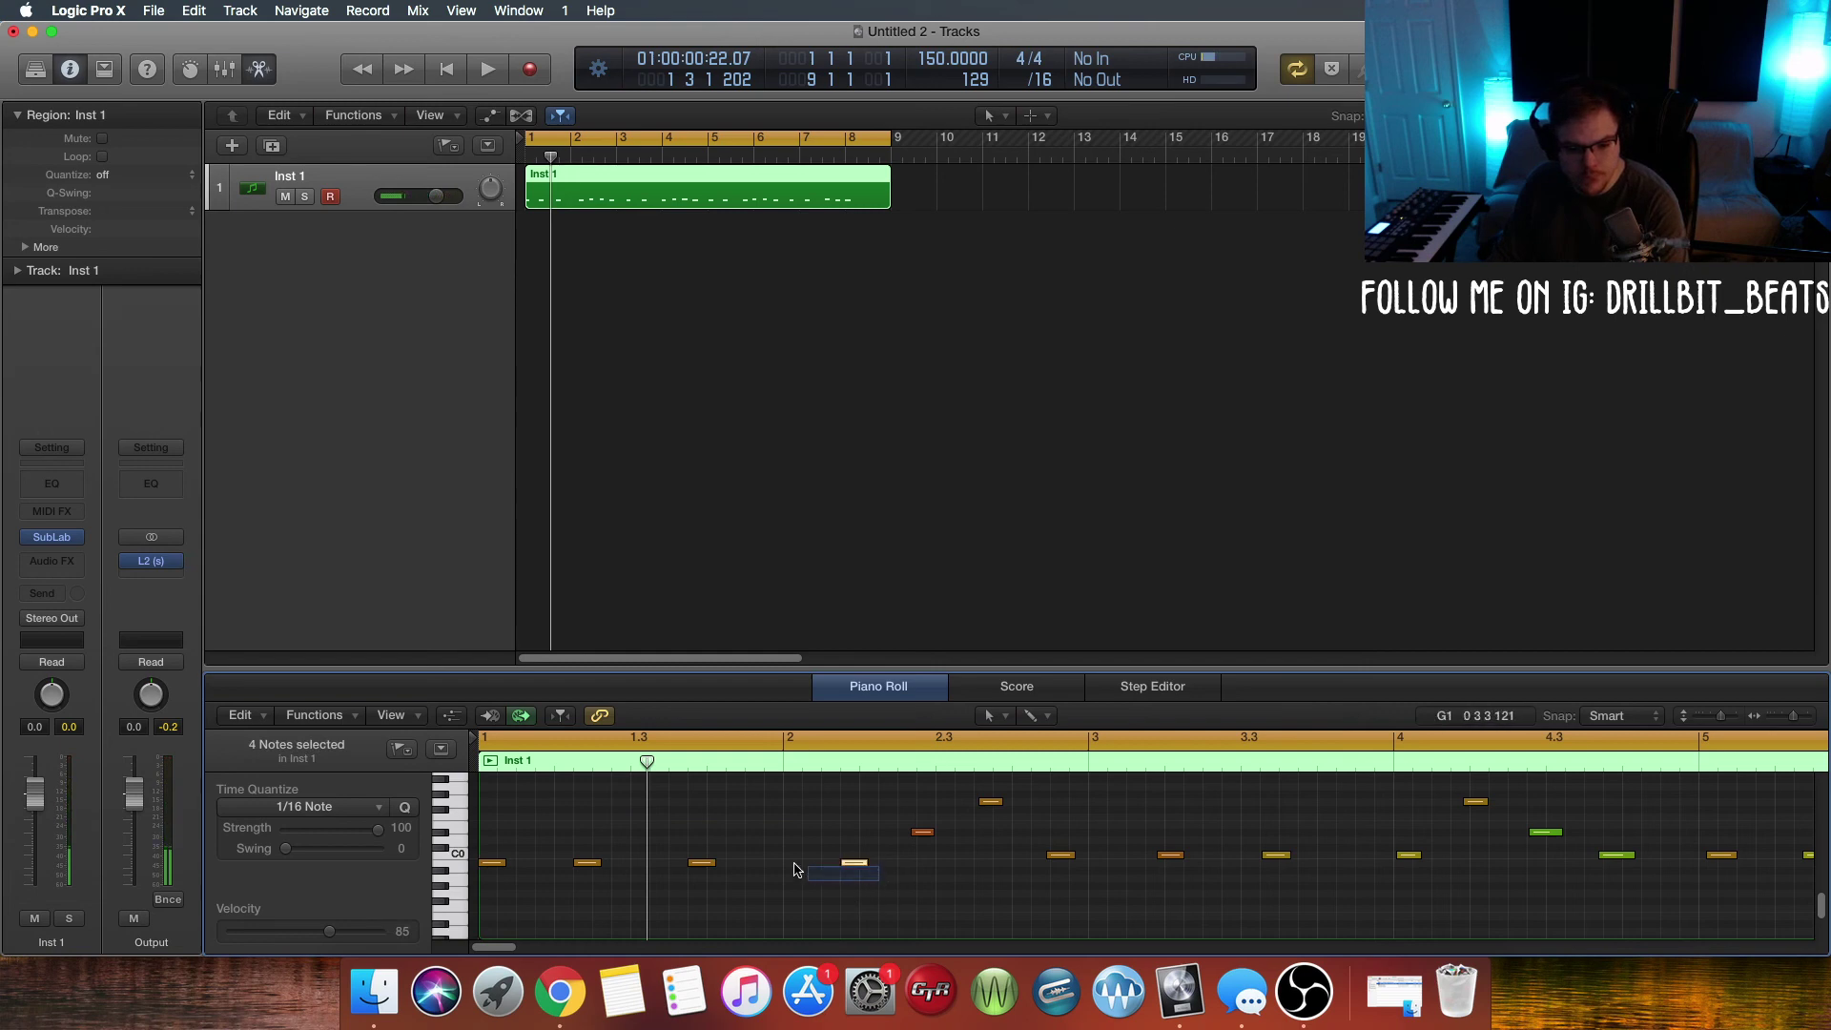
pyautogui.moveTo(797, 869); pyautogui.dragTo(493, 860)
pyautogui.press('space')
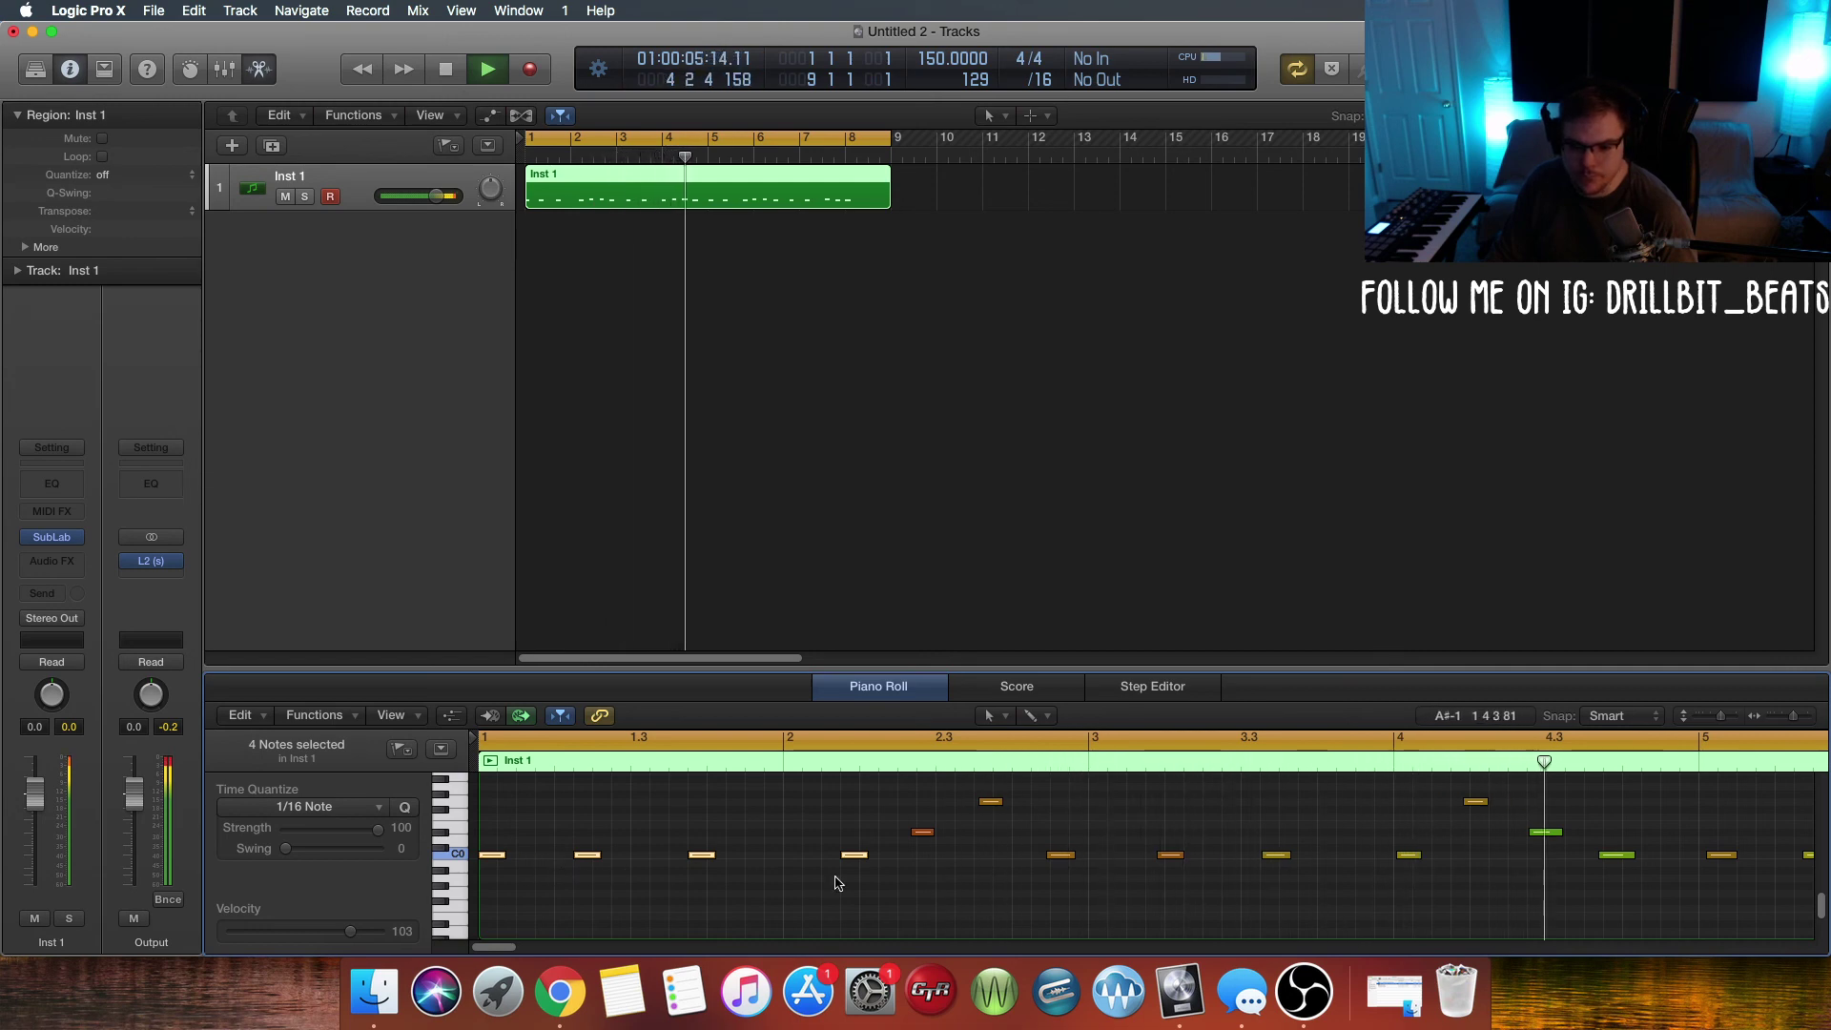
pyautogui.press('space')
# Step: Align the start of bar 4's first C0 note to position 4 1 1 1, and shorten the cycle range to bars 1 through 4
pyautogui.click(1398, 855)
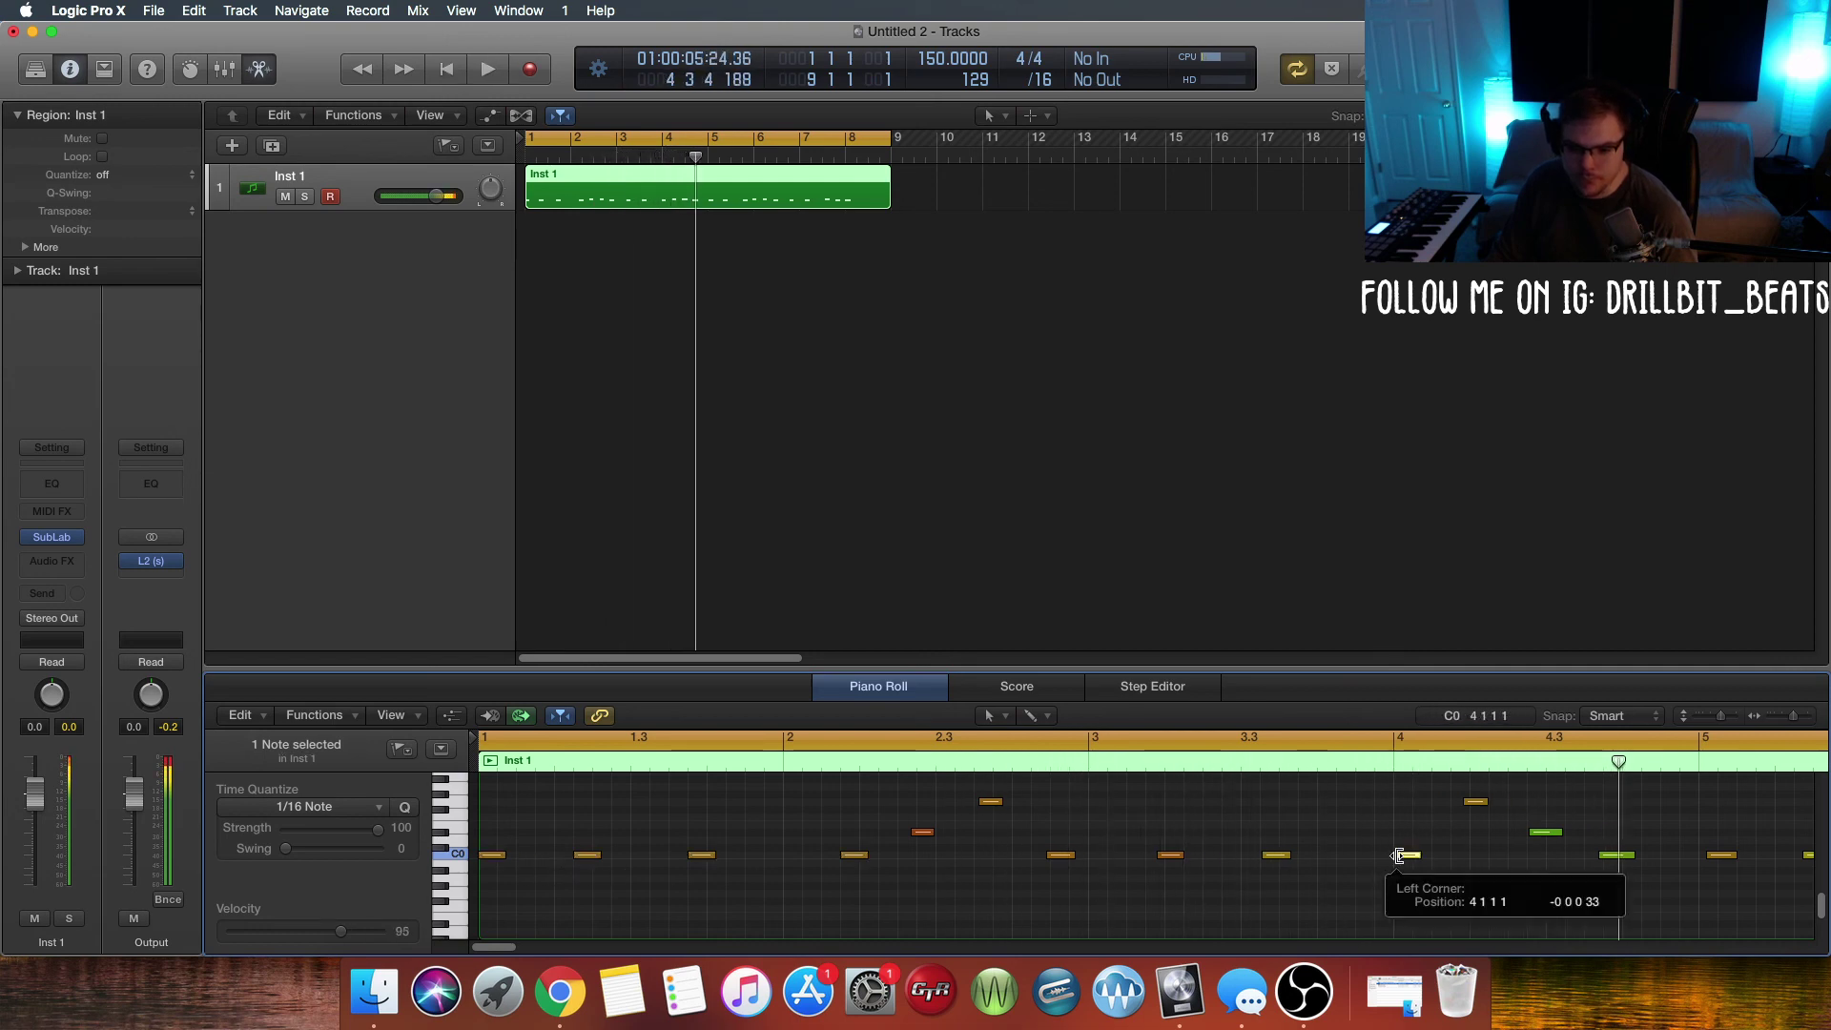
pyautogui.press('space')
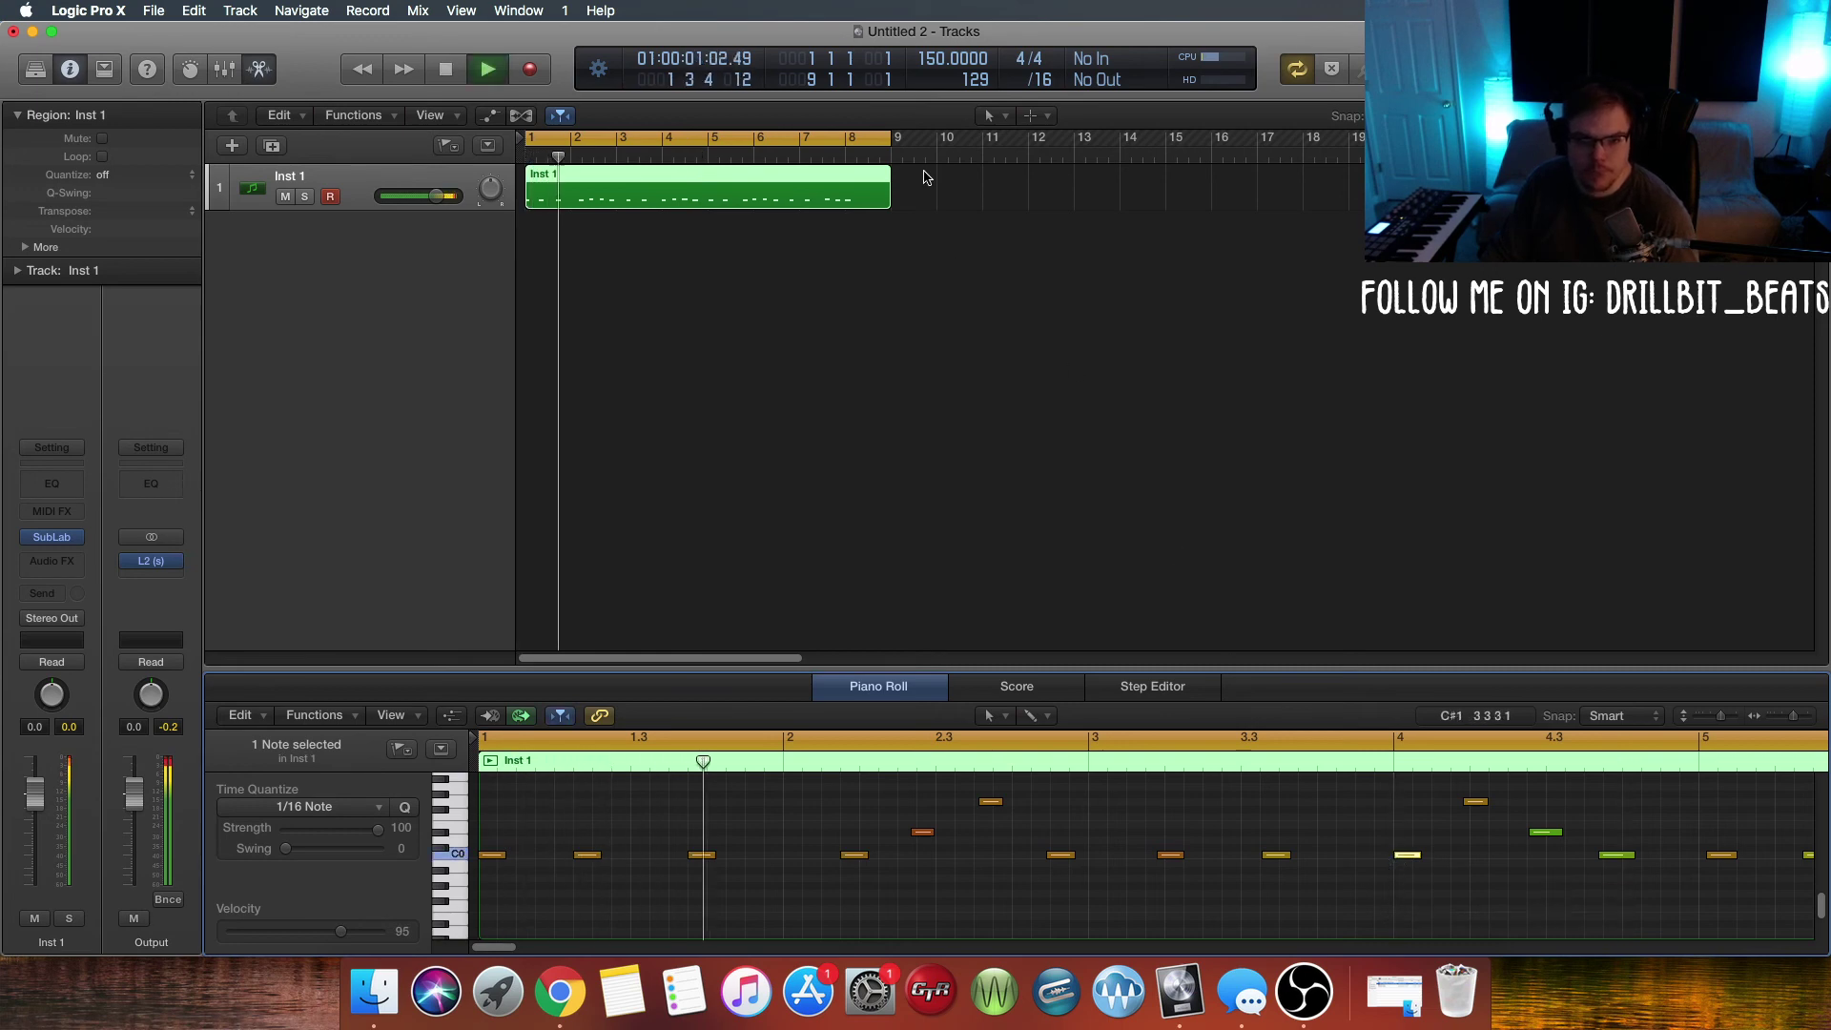
pyautogui.moveTo(890, 138); pyautogui.dragTo(698, 180)
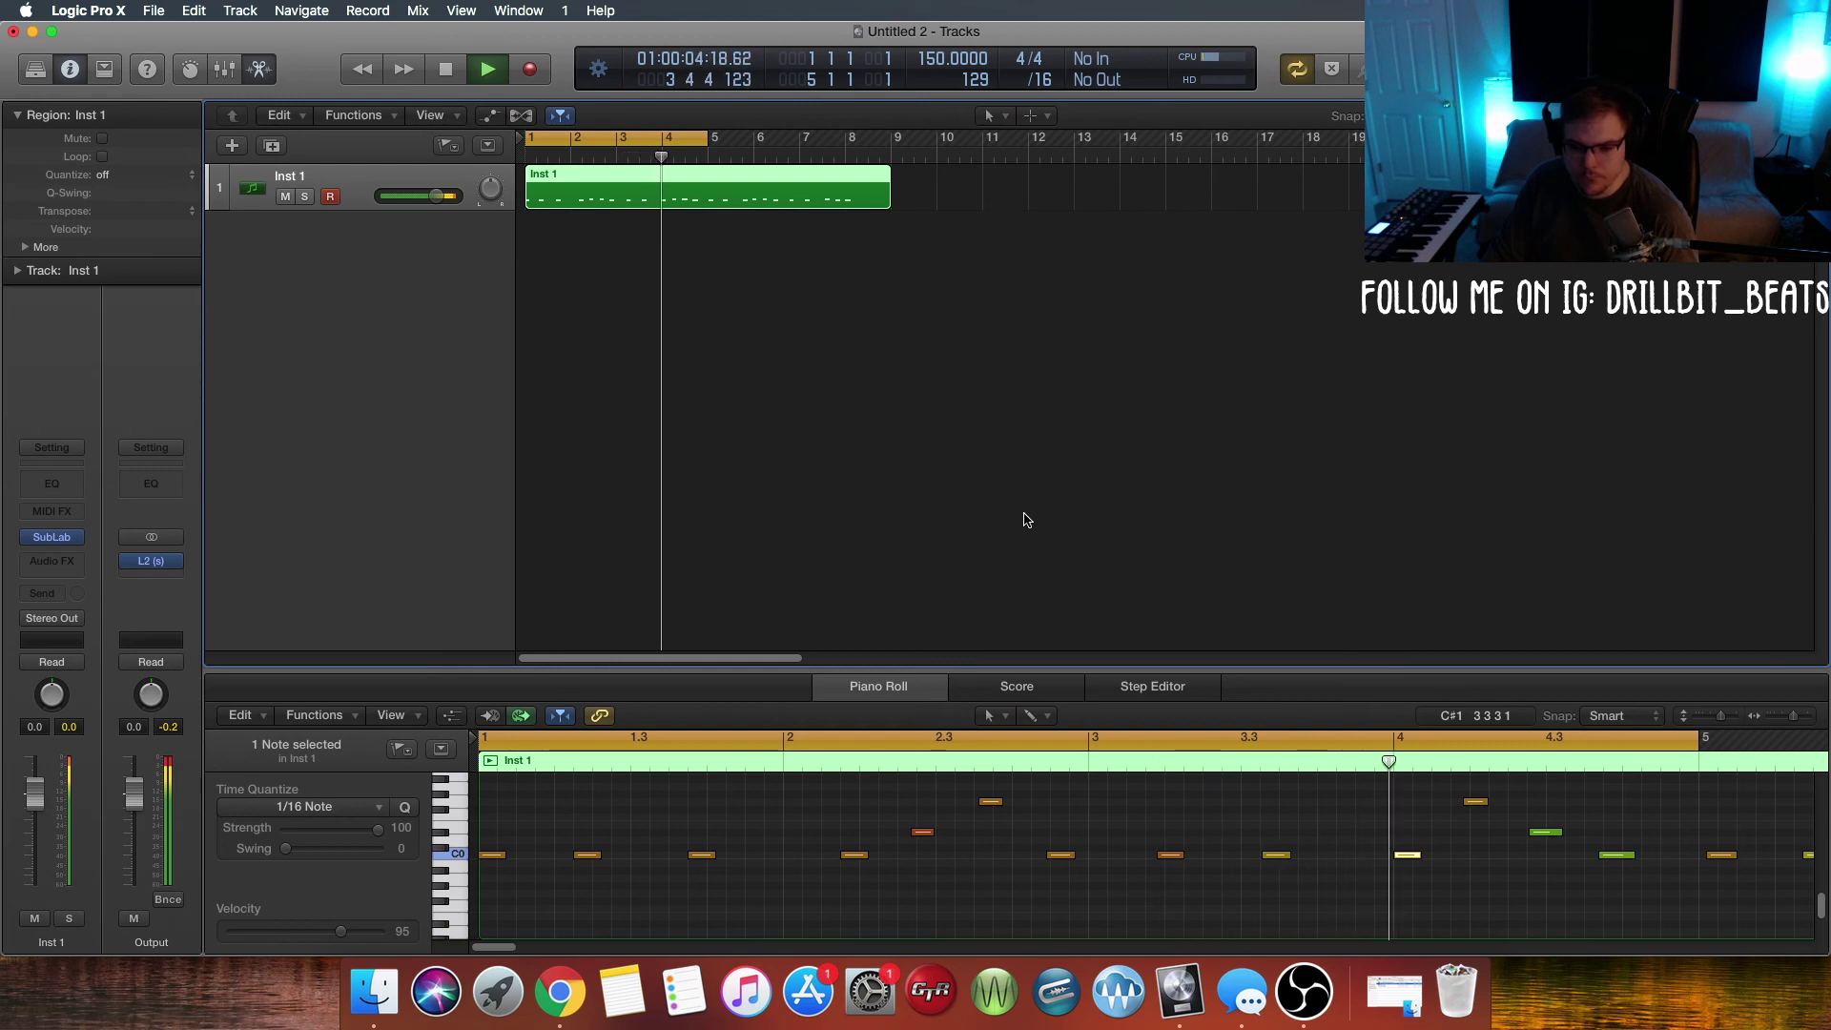
pyautogui.press('space')
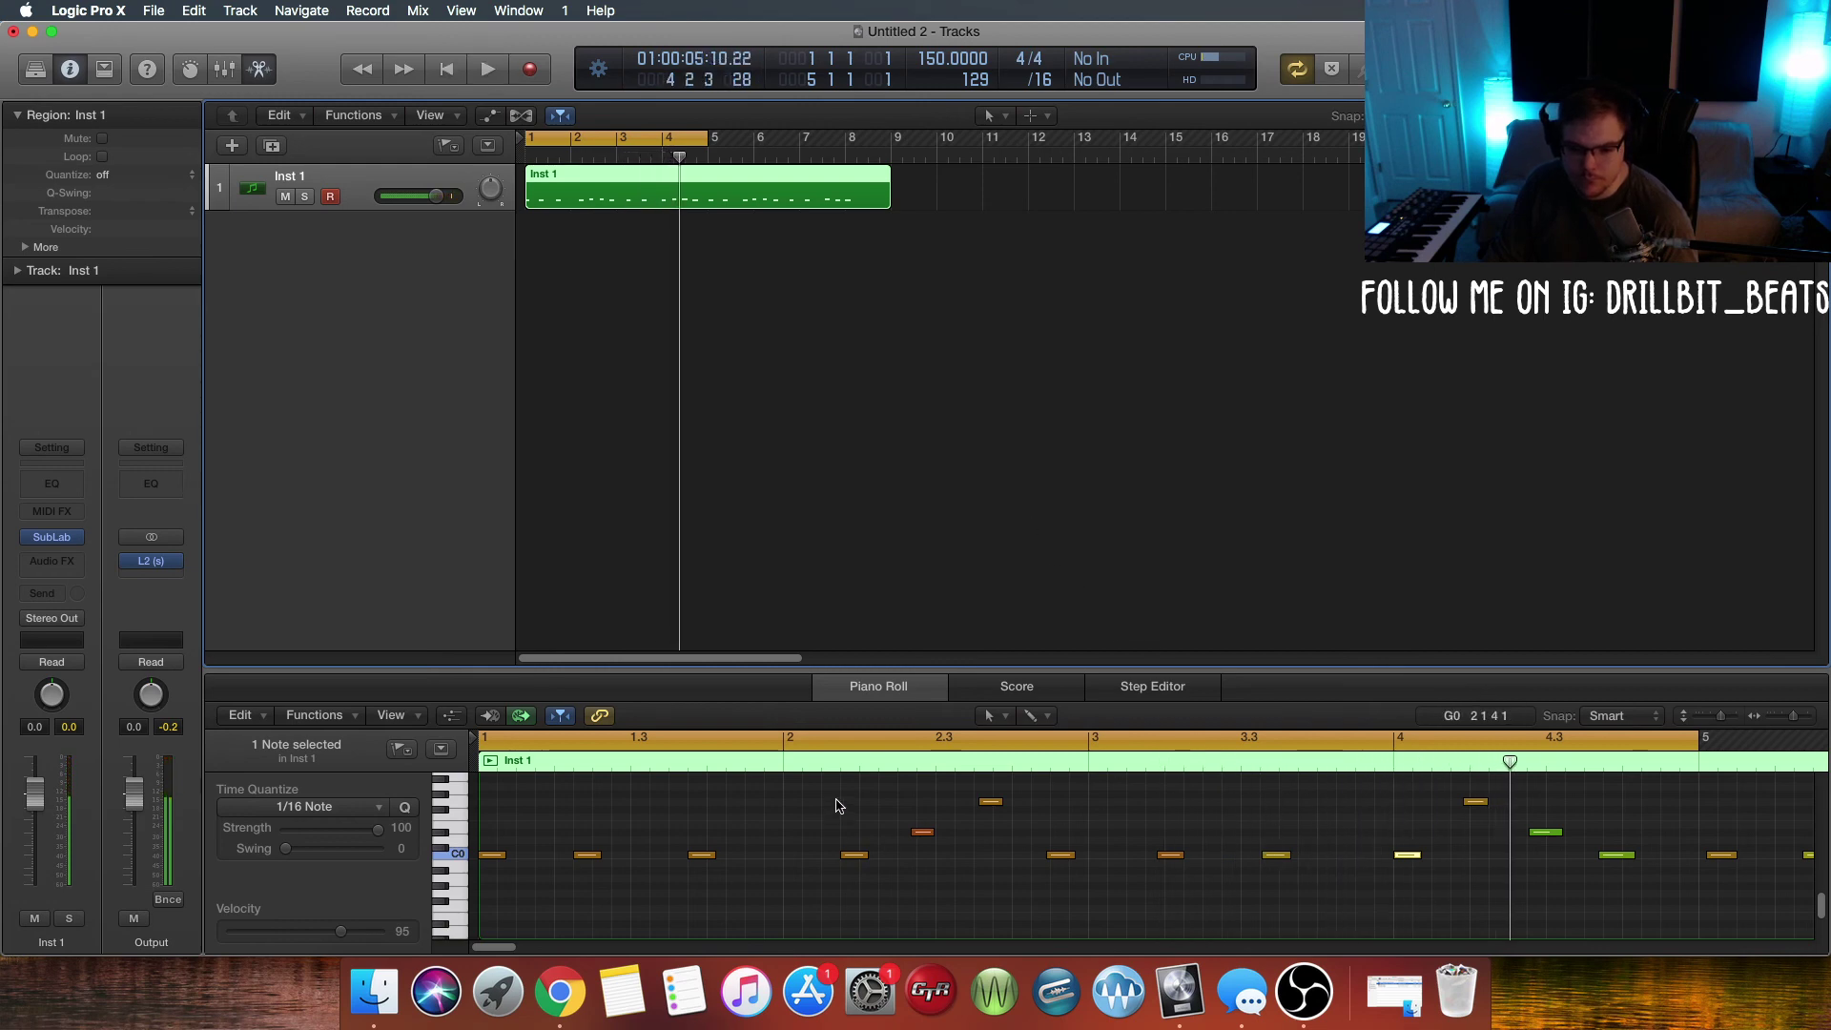
# Step: Replace bar 4's four notes with a copy of bar 2's first three notes pasted at 4 1 4 1, and audition the cycle
pyautogui.moveTo(836, 786); pyautogui.dragTo(996, 901)
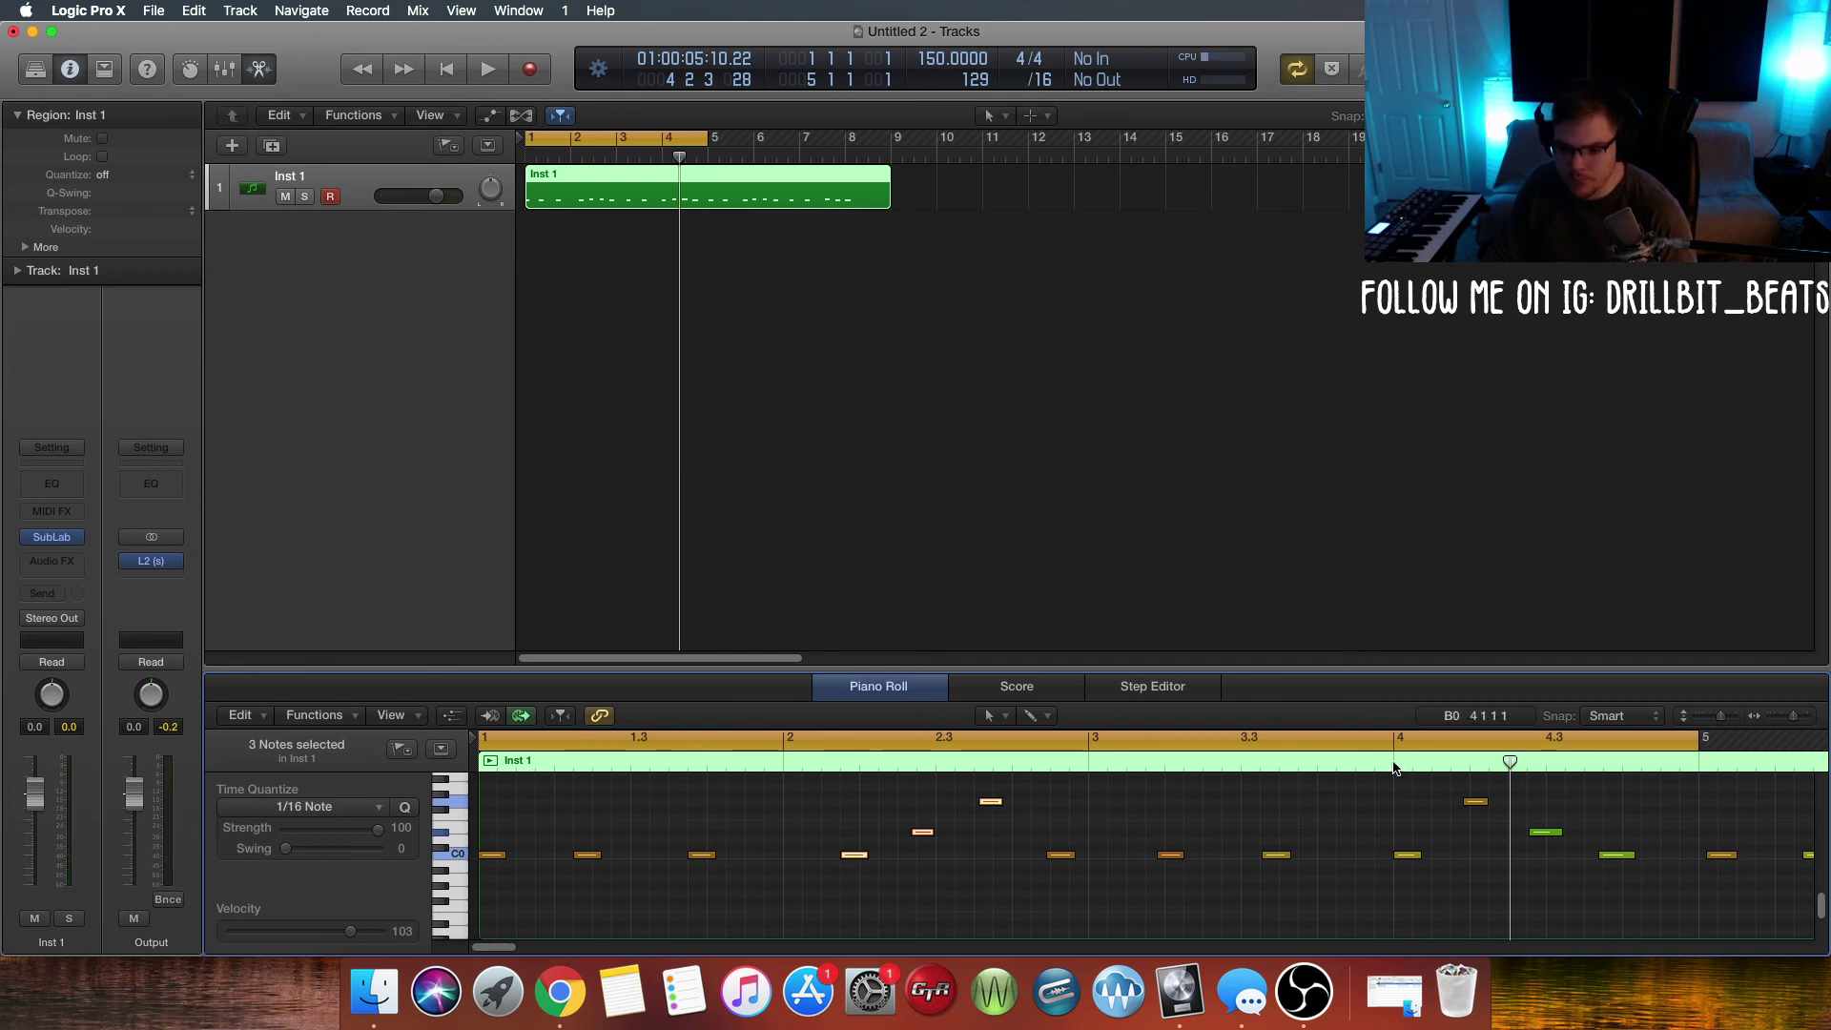
pyautogui.moveTo(1399, 788); pyautogui.dragTo(1510, 853)
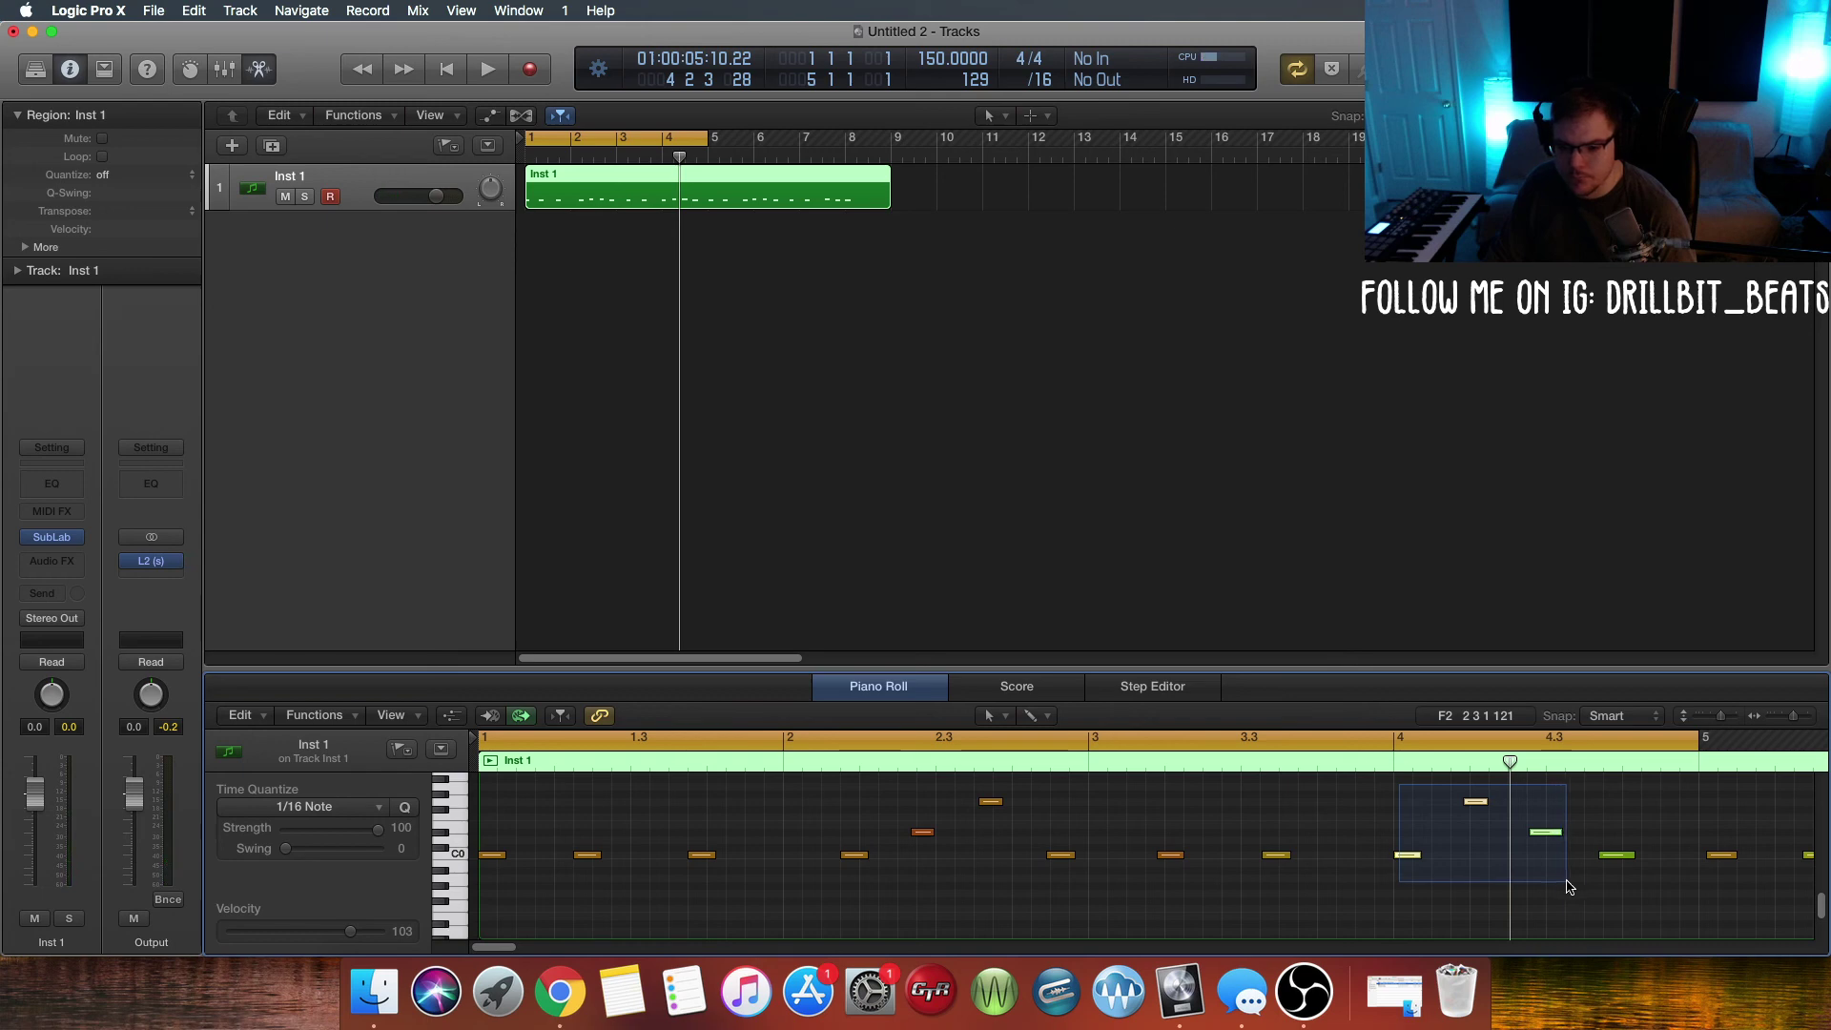
pyautogui.moveTo(1568, 887); pyautogui.dragTo(1641, 895)
pyautogui.press('Delete')
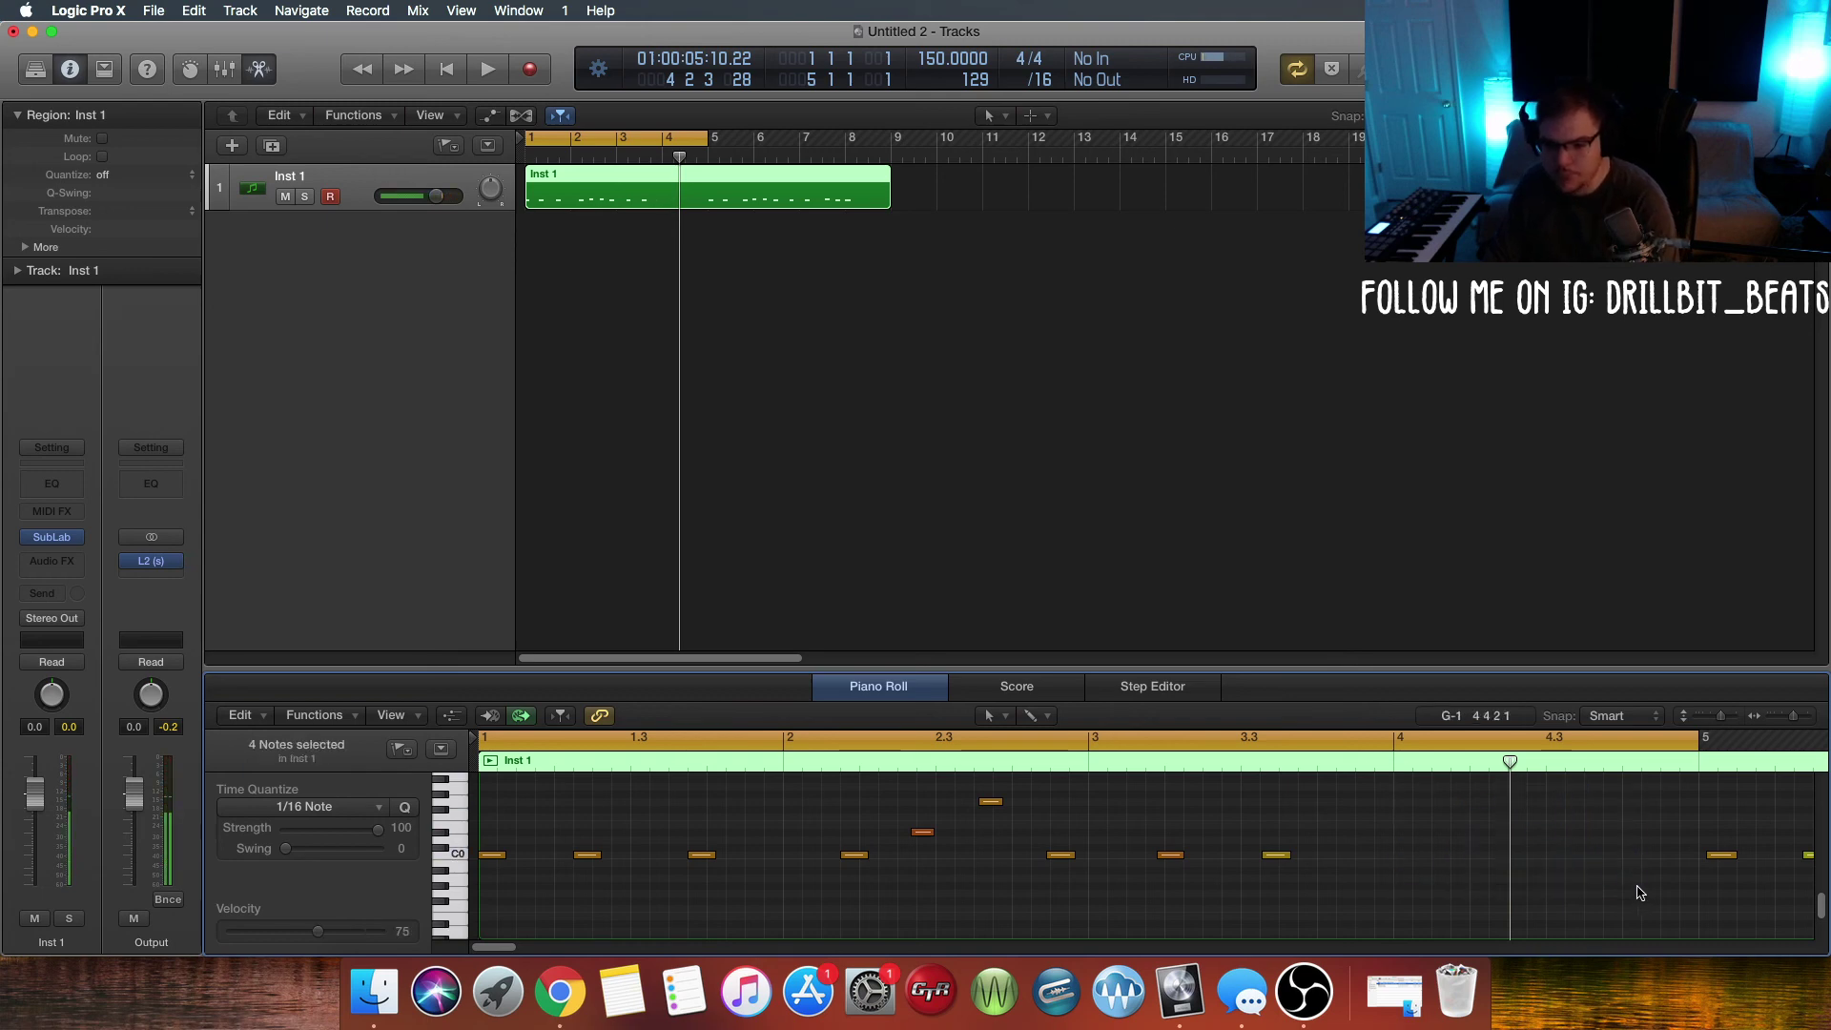
pyautogui.click(1451, 763)
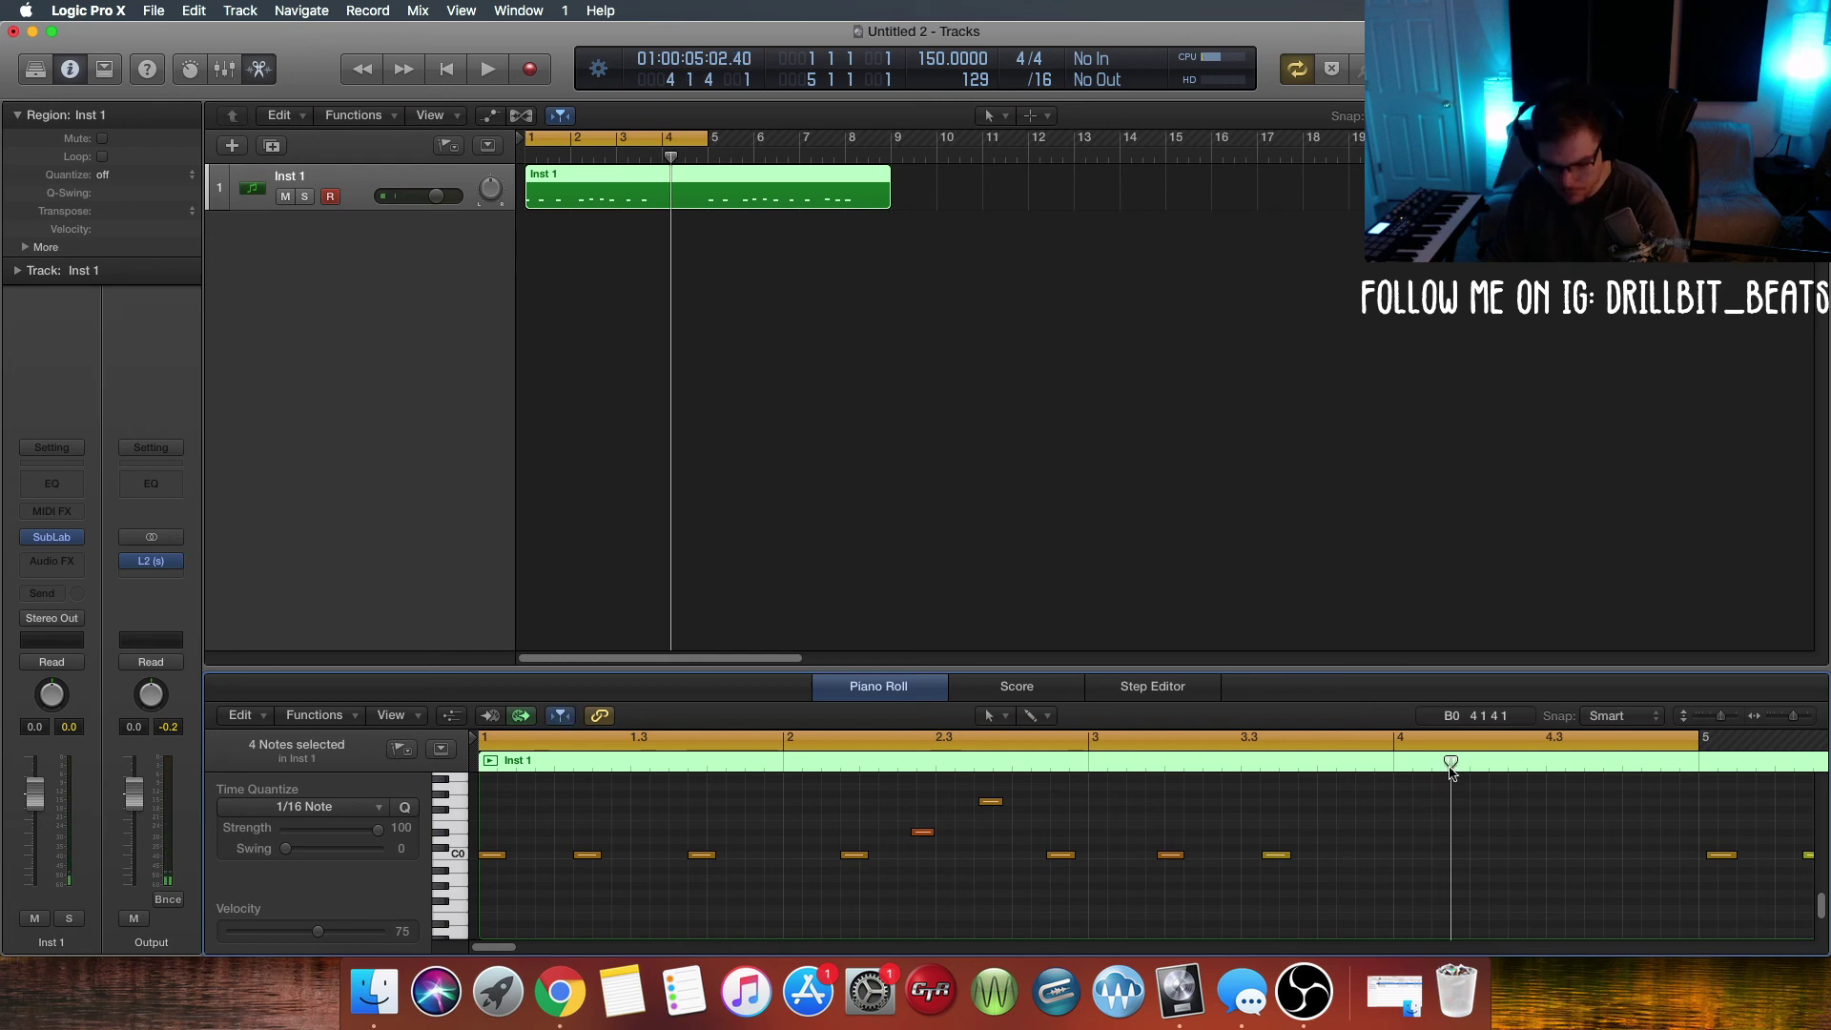
pyautogui.press('super+v')
pyautogui.press('space')
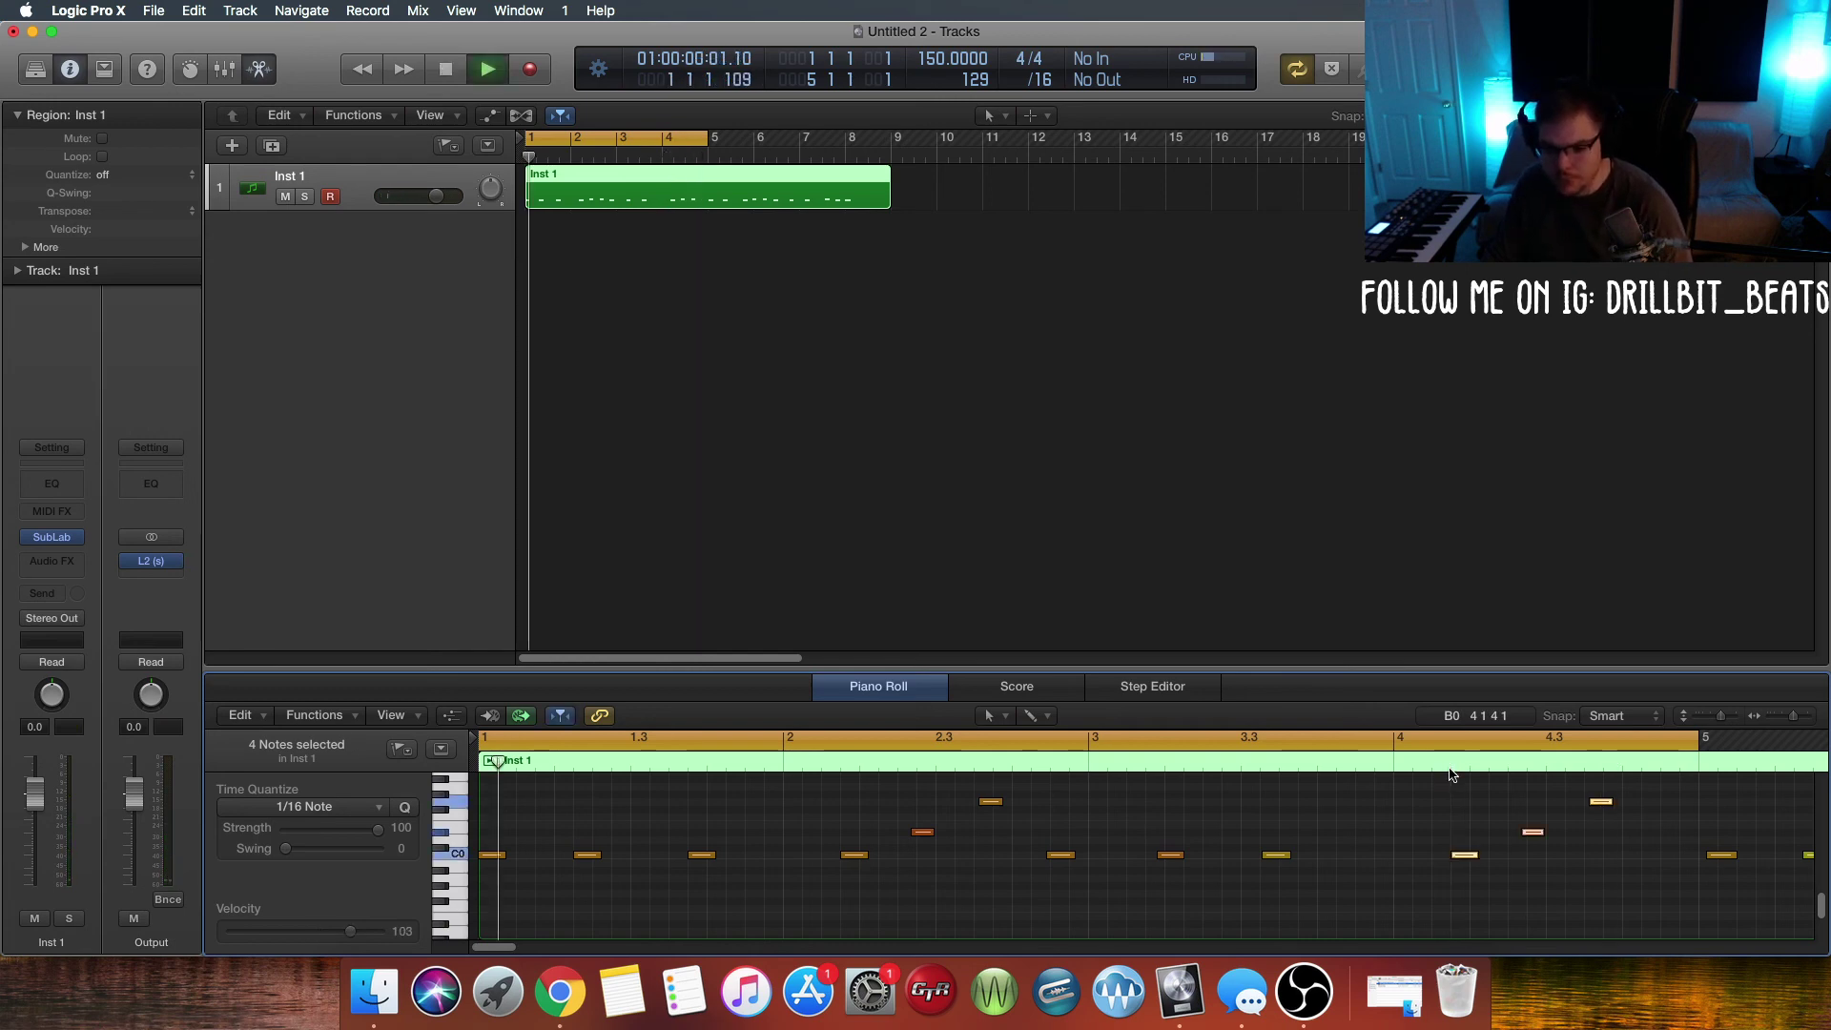
pyautogui.rightClick(1471, 861)
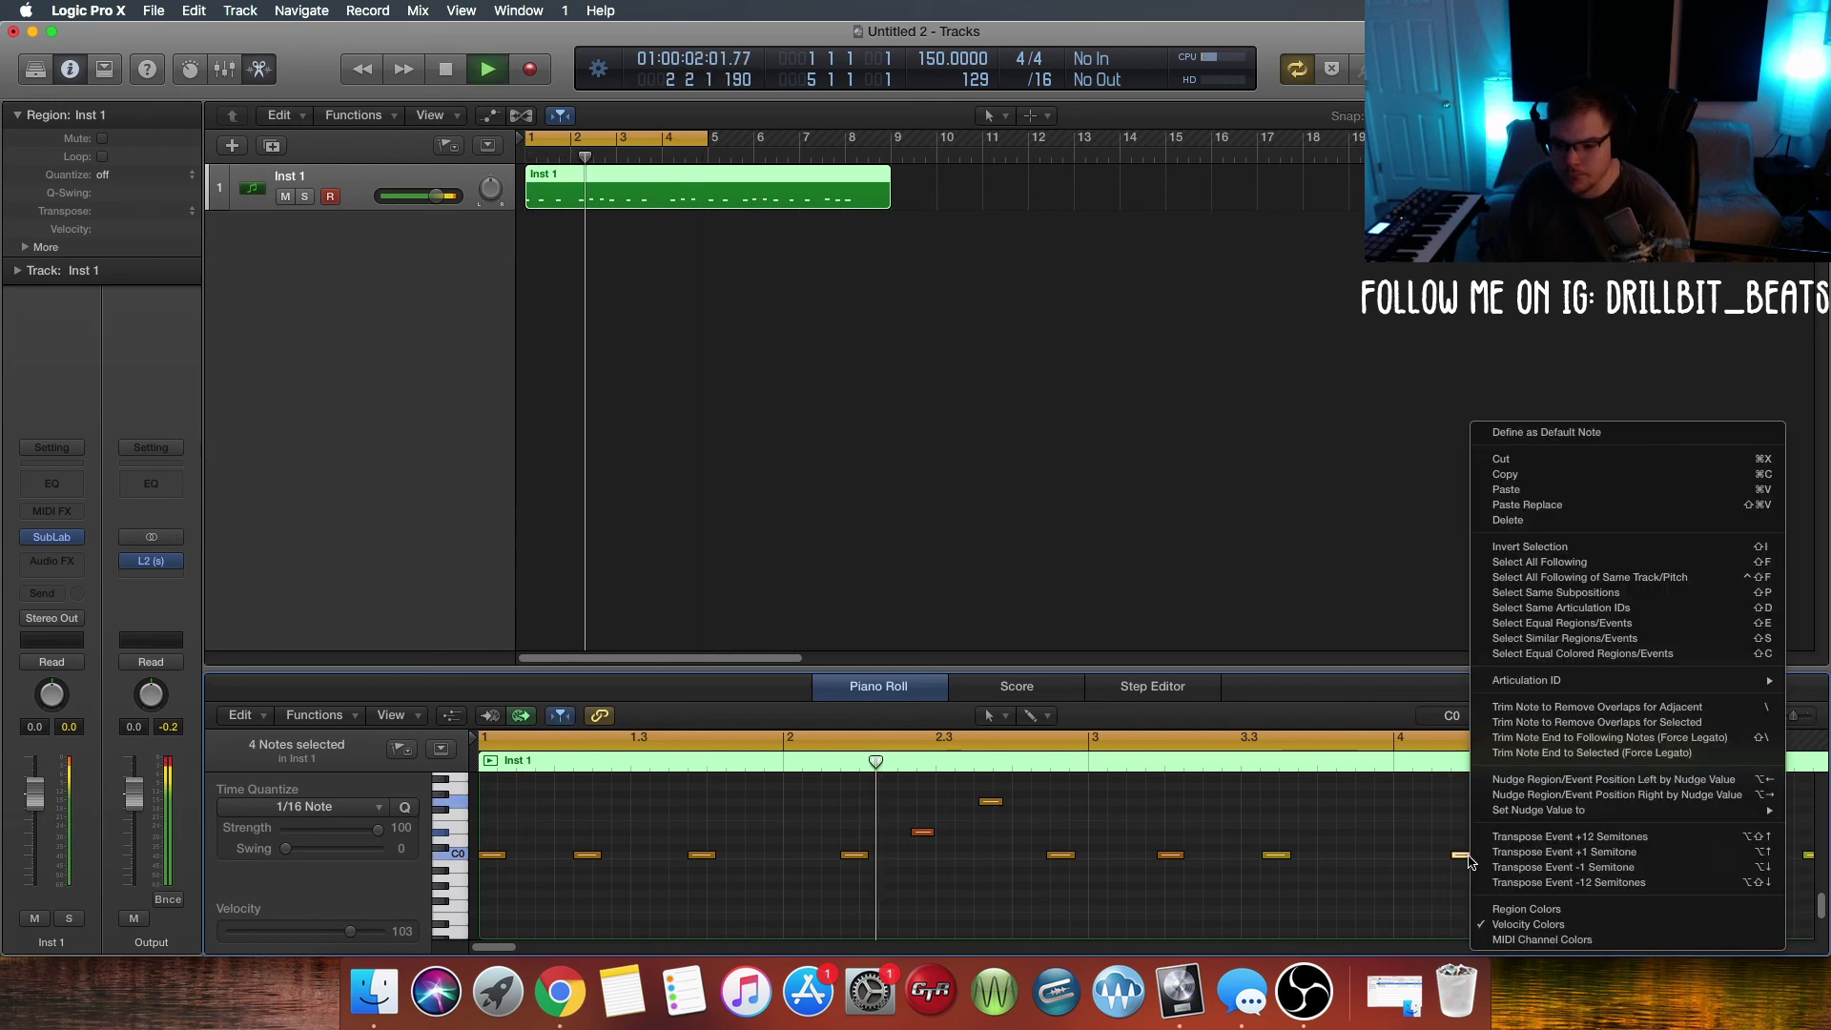
pyautogui.click(1546, 743)
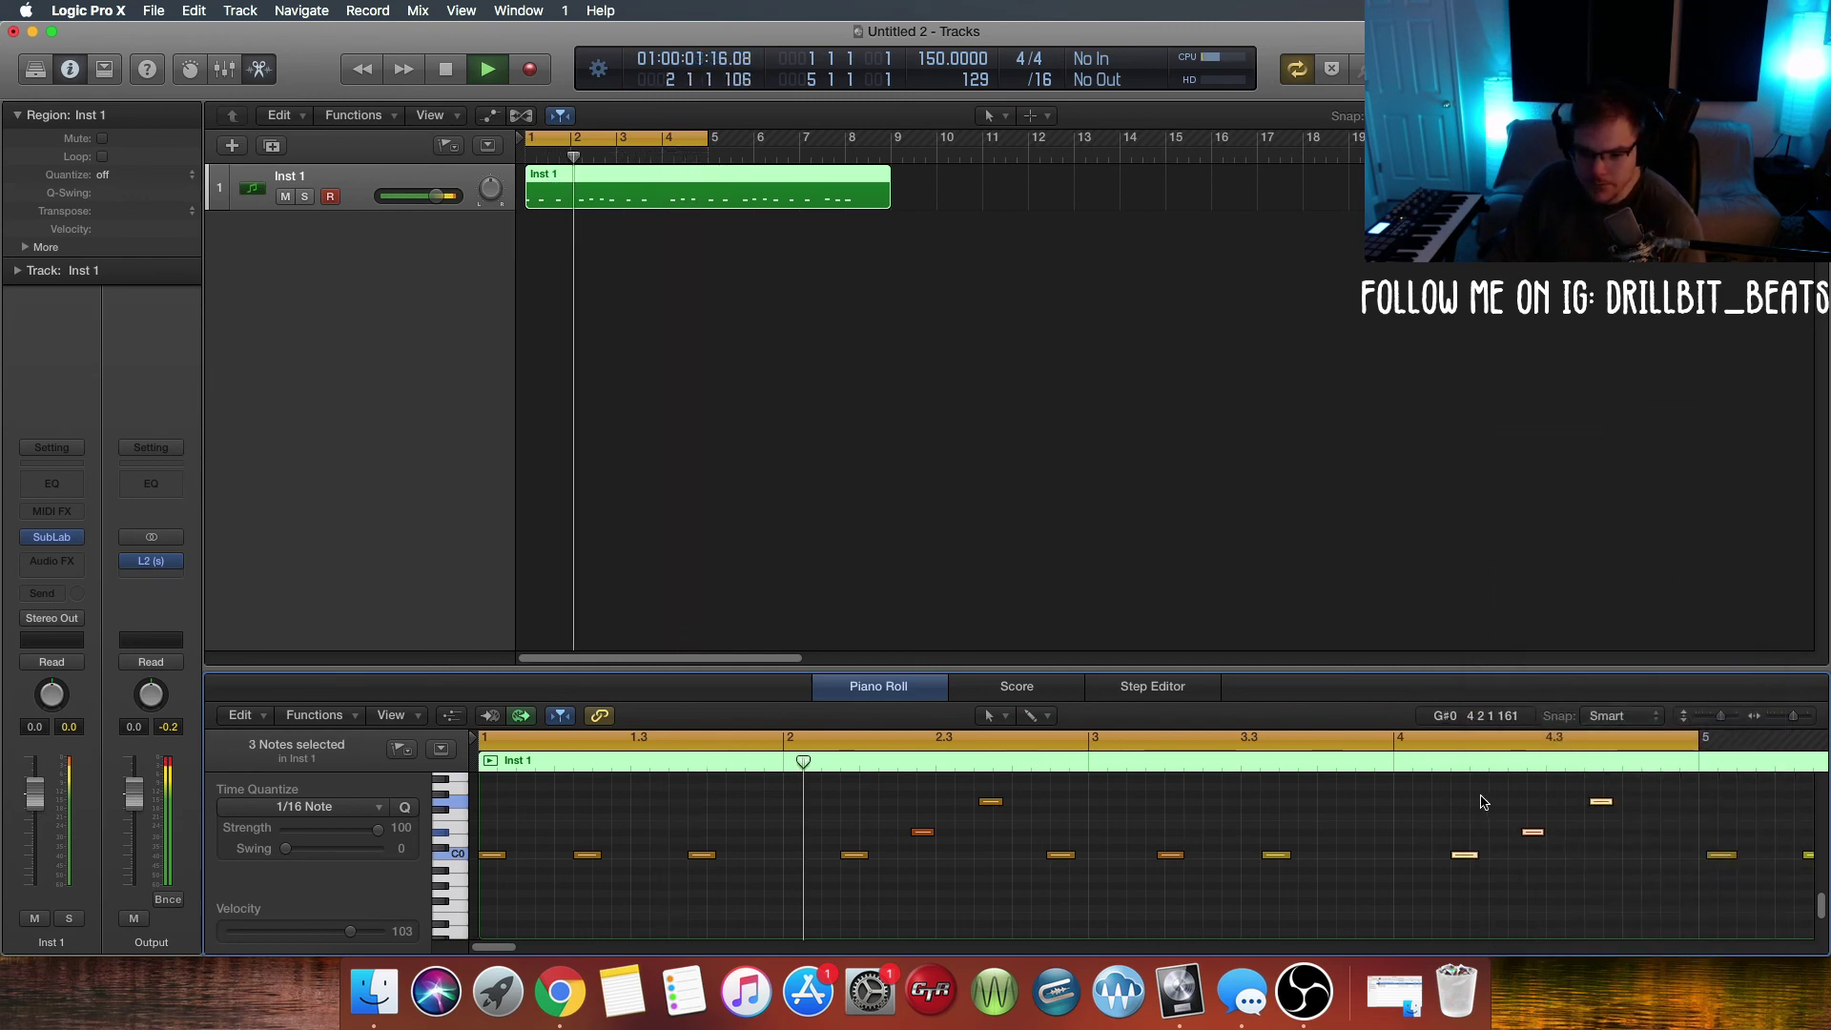
# Step: Raise bar 4's first note from C0 to G0, lower its last note to C0, and audition the cycle
pyautogui.press('space')
pyautogui.click(1451, 884)
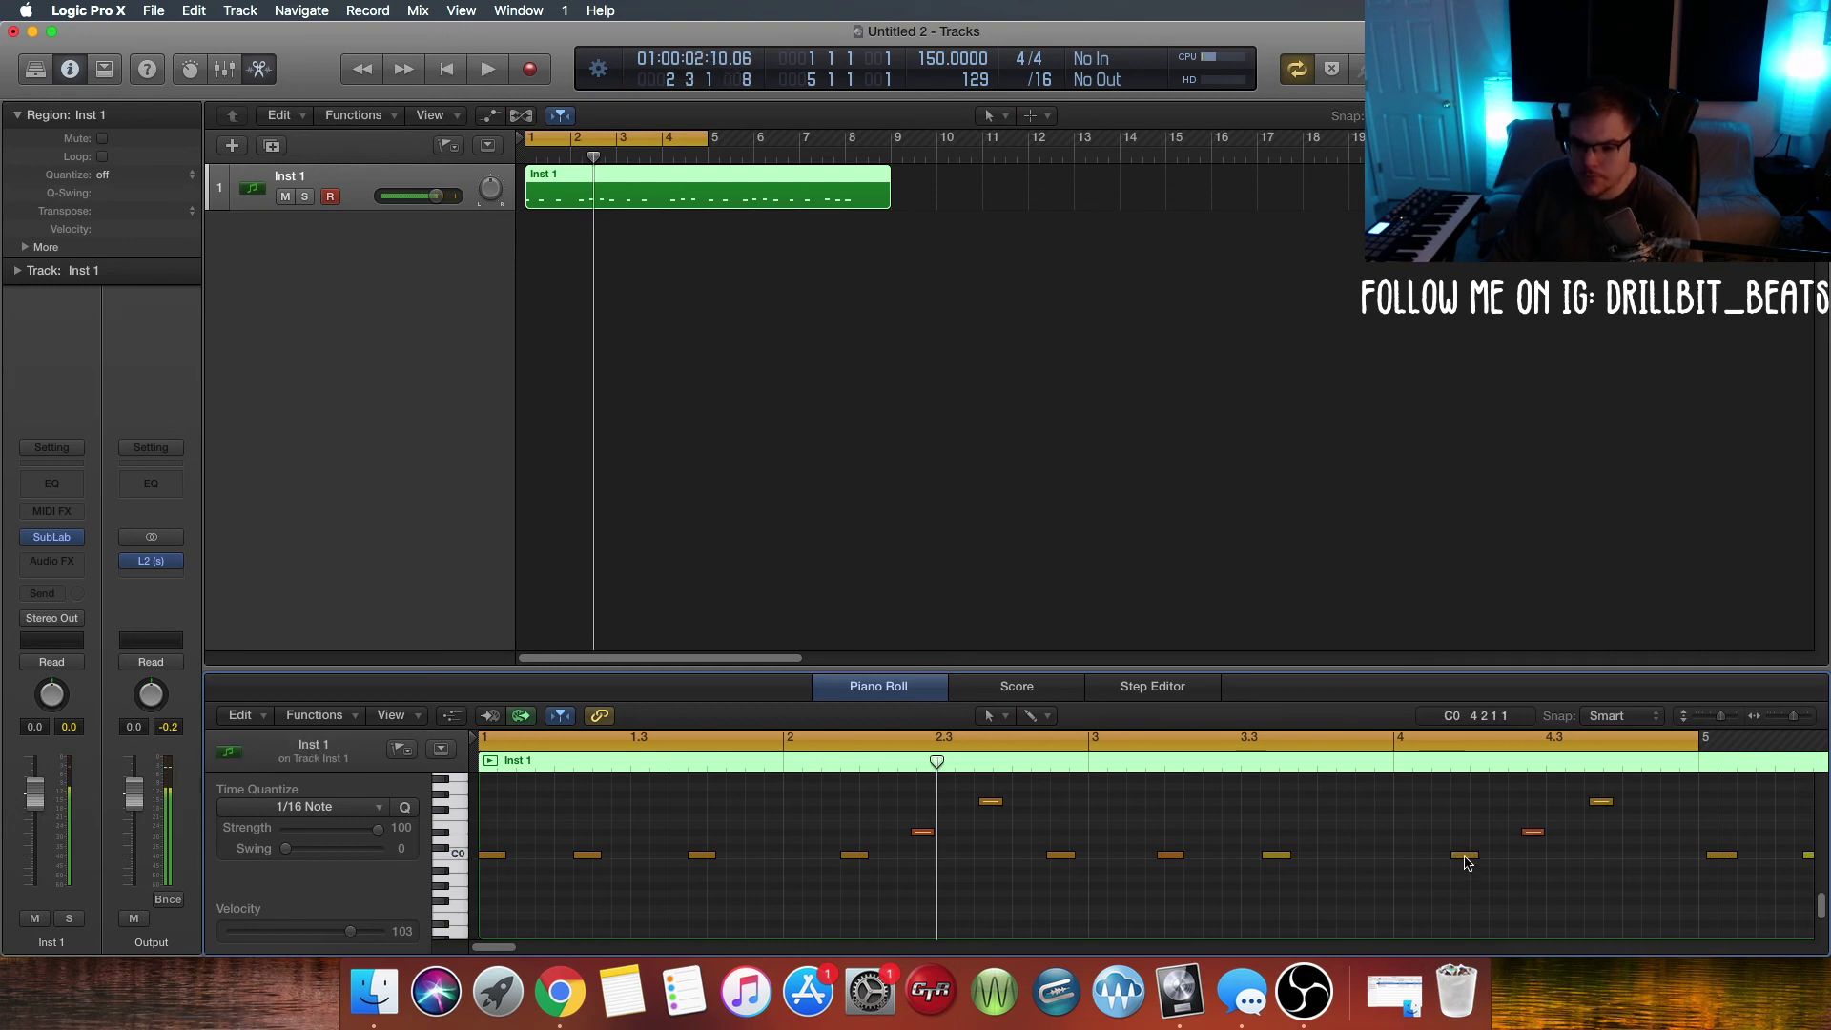
pyautogui.moveTo(1464, 856); pyautogui.dragTo(1464, 809)
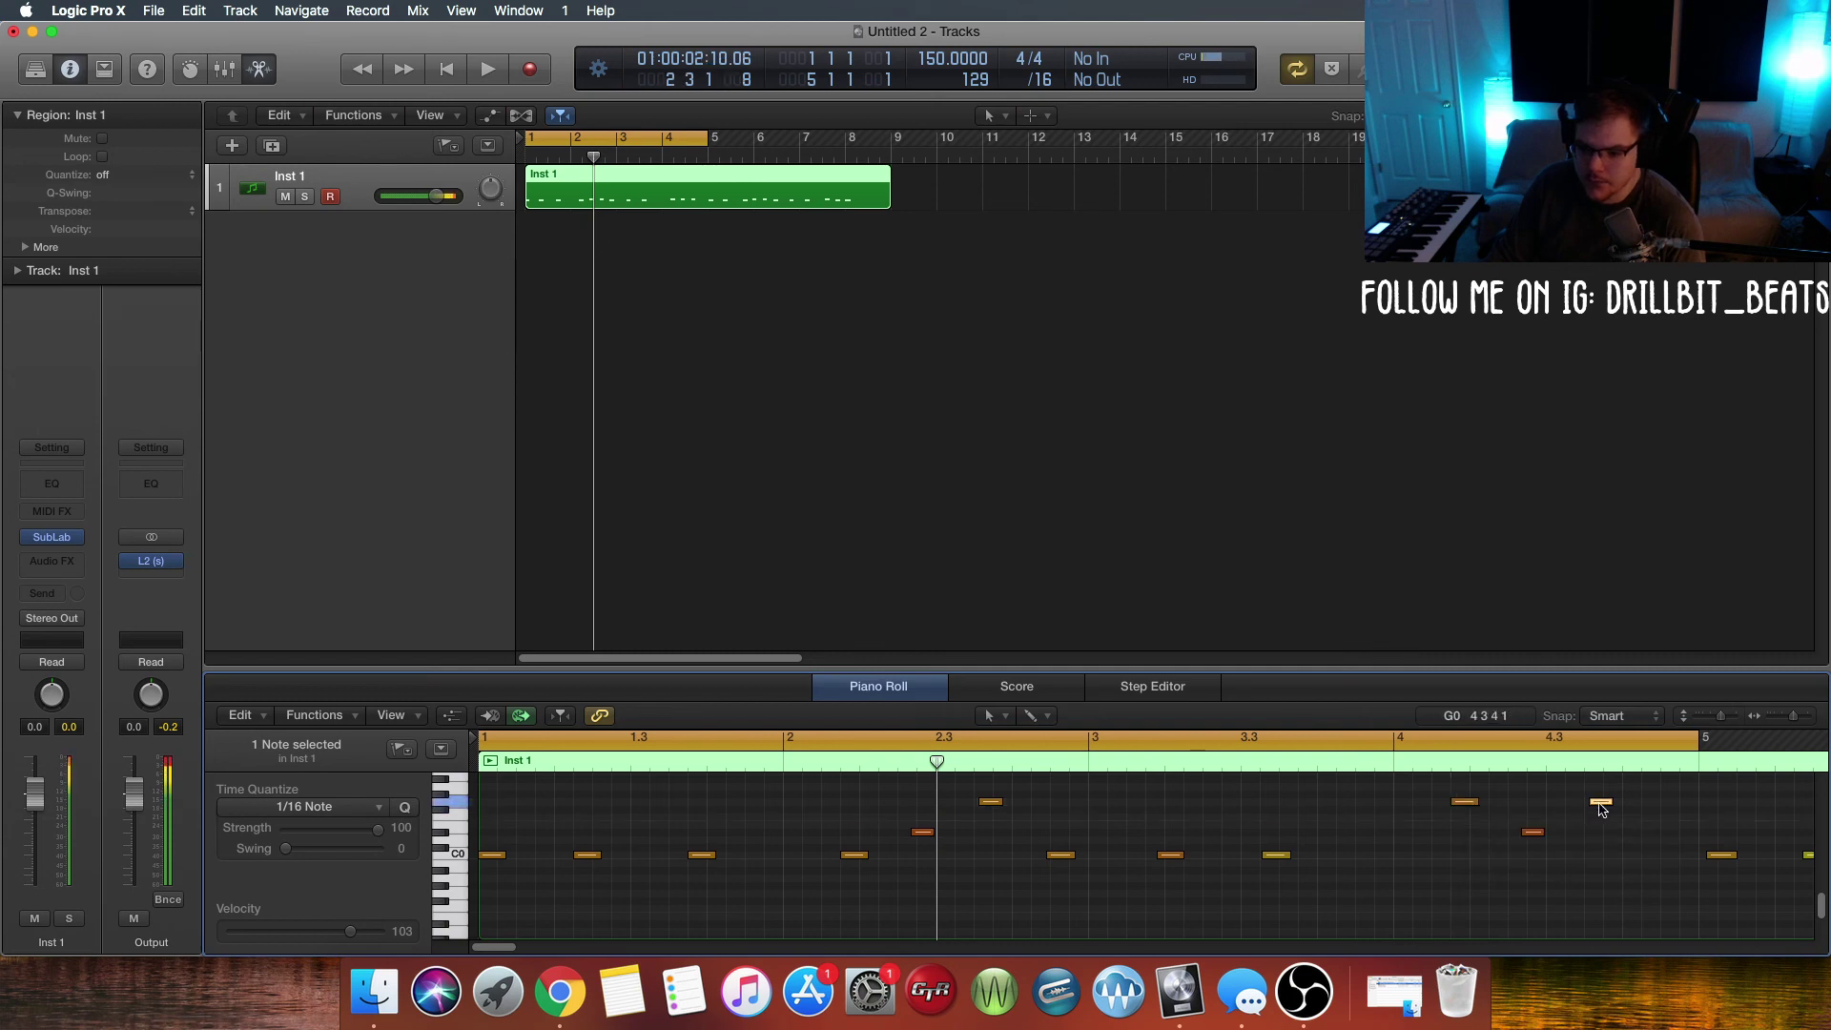
pyautogui.moveTo(1602, 809); pyautogui.dragTo(1610, 862)
pyautogui.press('space')
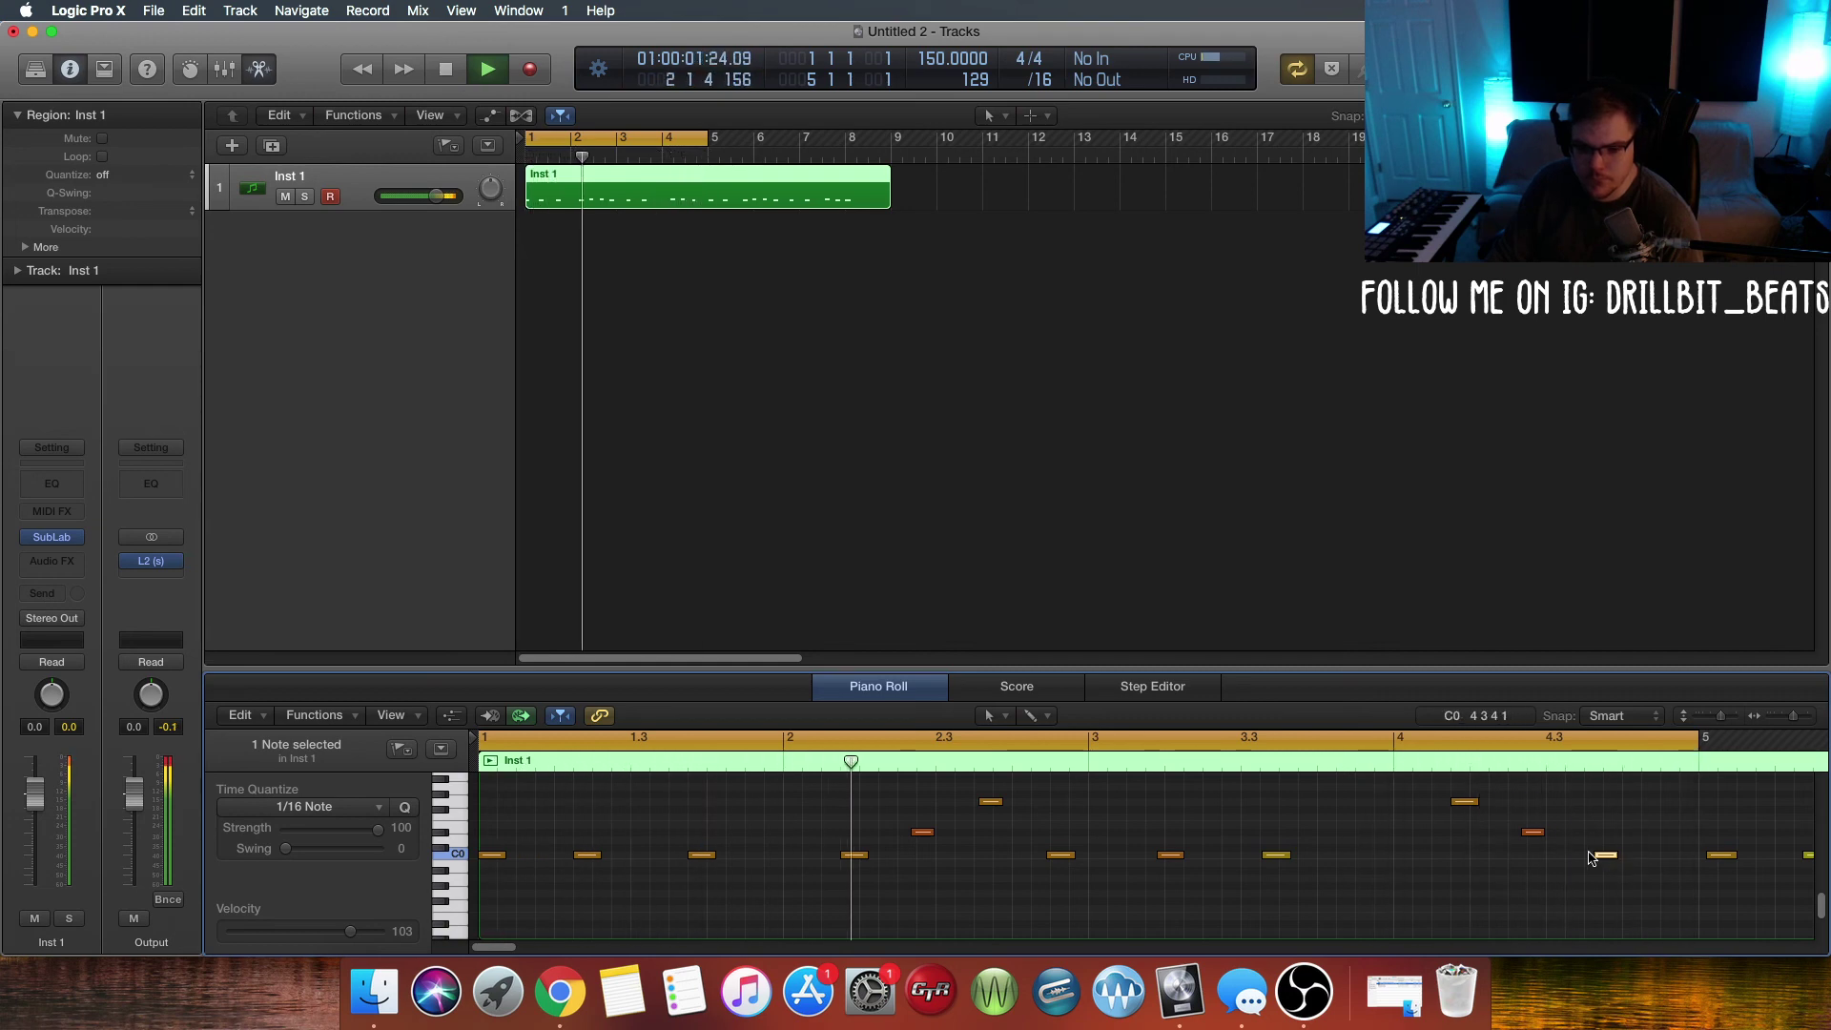
pyautogui.press('space')
# Step: Delete the Inst 1 region from the arrangement
pyautogui.click(781, 315)
pyautogui.click(675, 203)
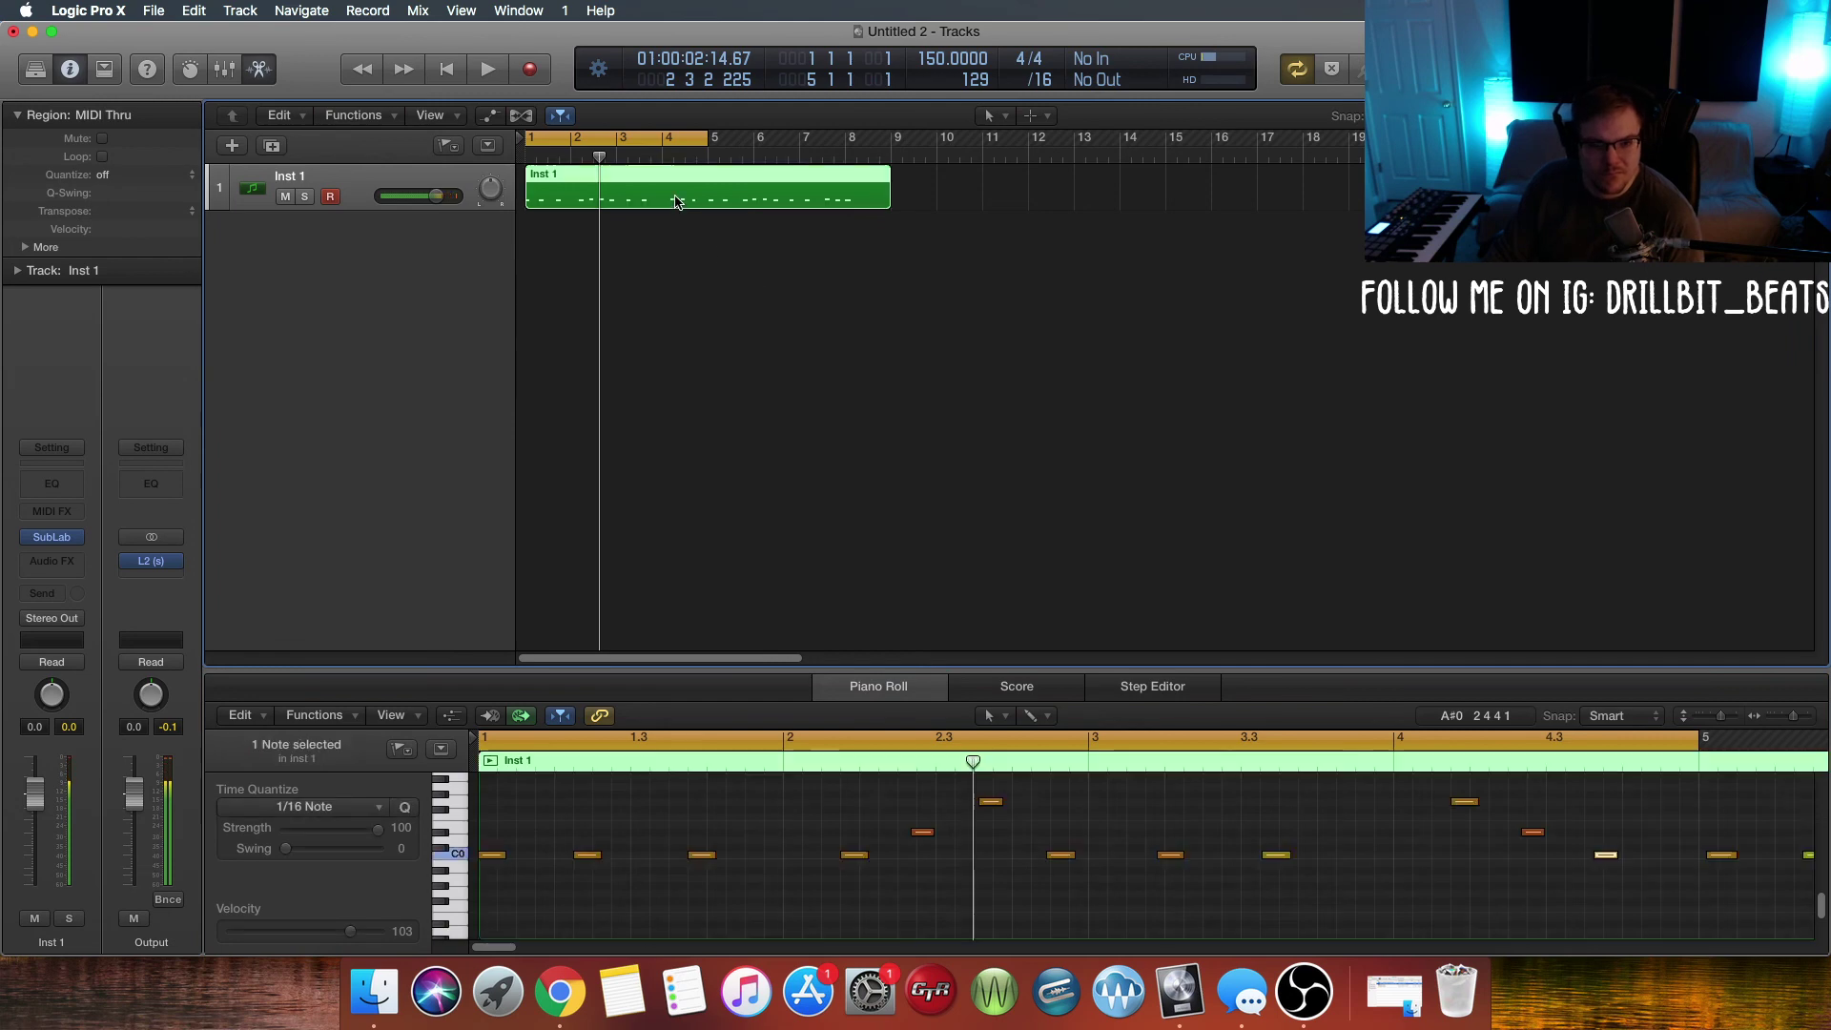
pyautogui.press('Delete')
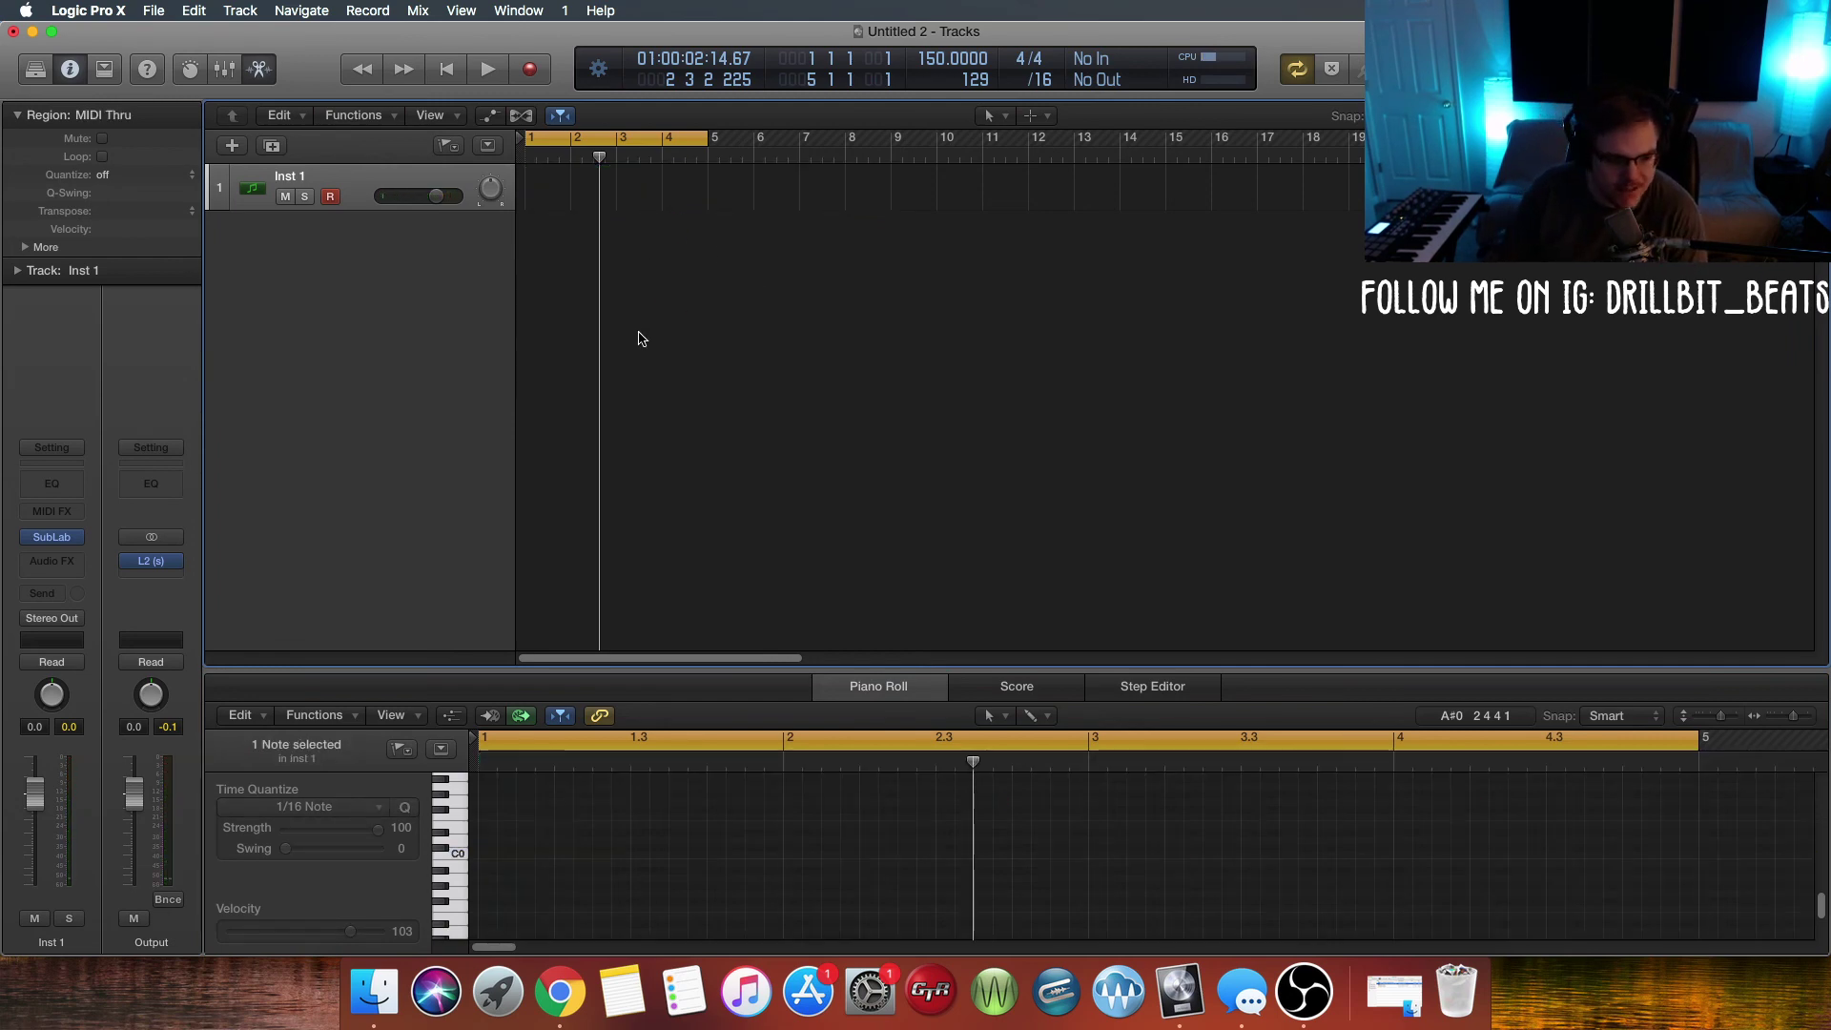
pyautogui.click(78, 541)
pyautogui.moveTo(125, 898)
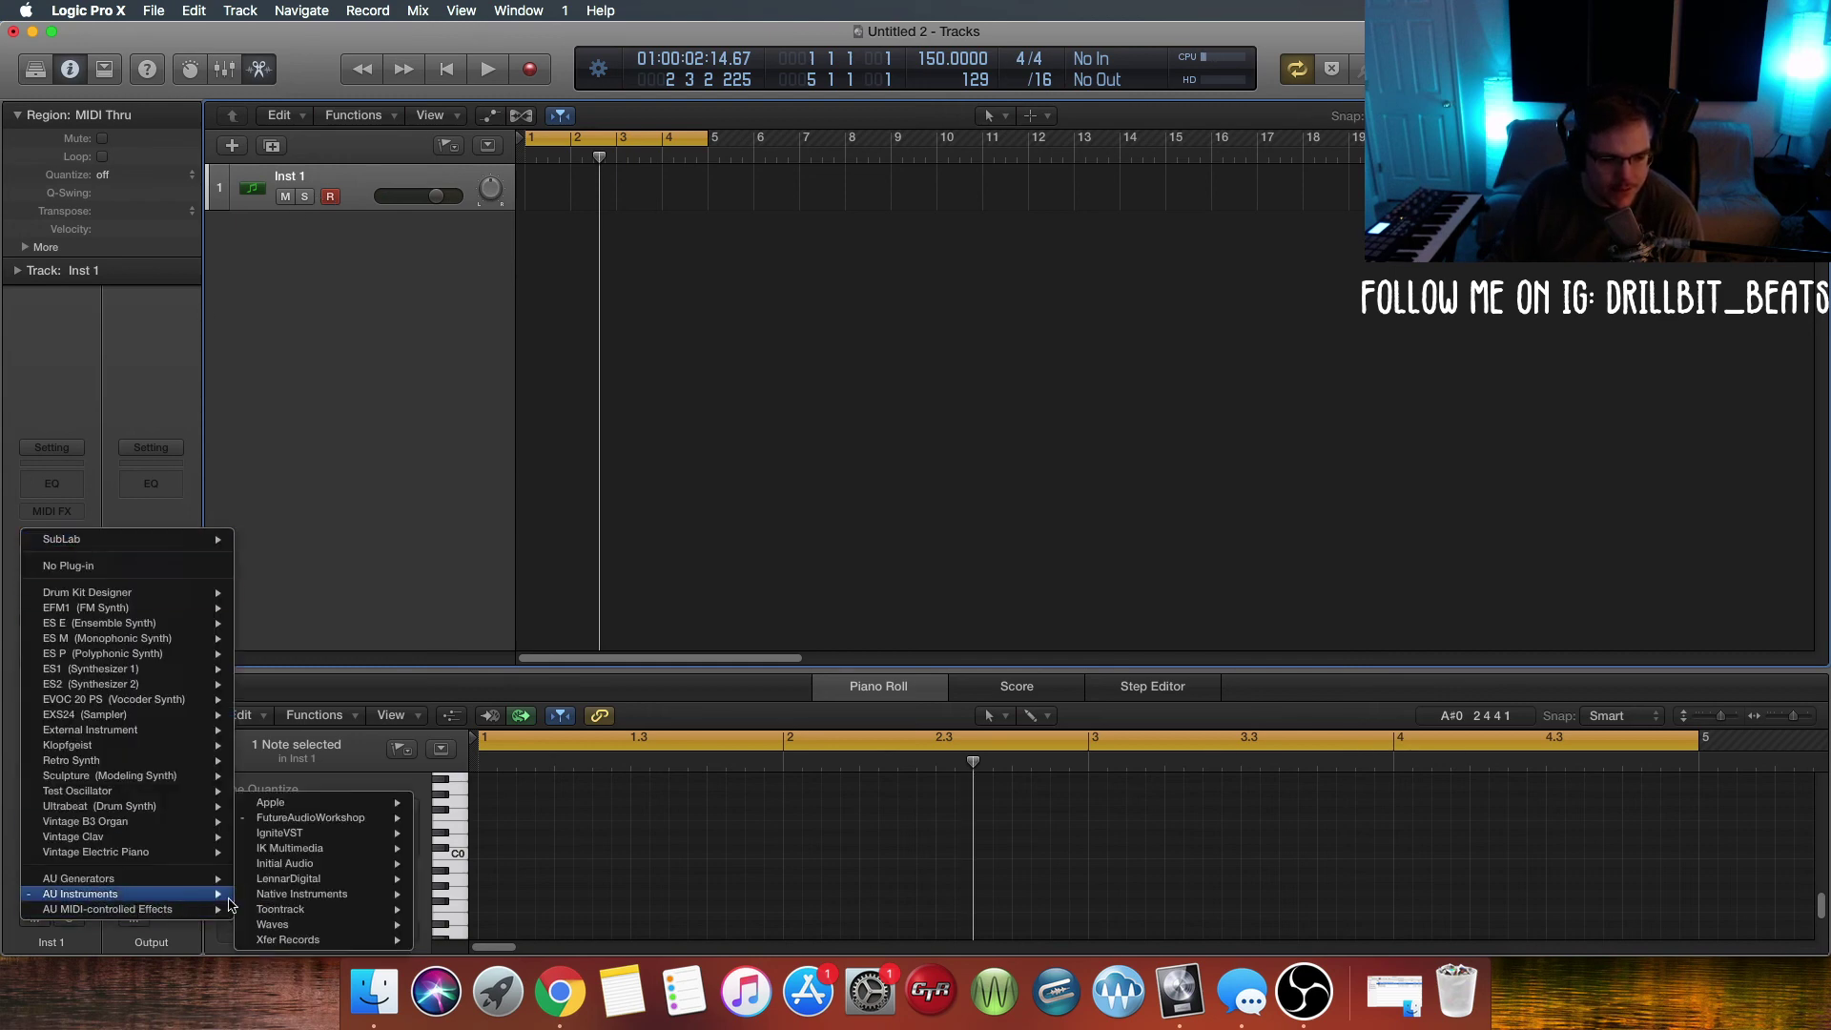
pyautogui.click(357, 579)
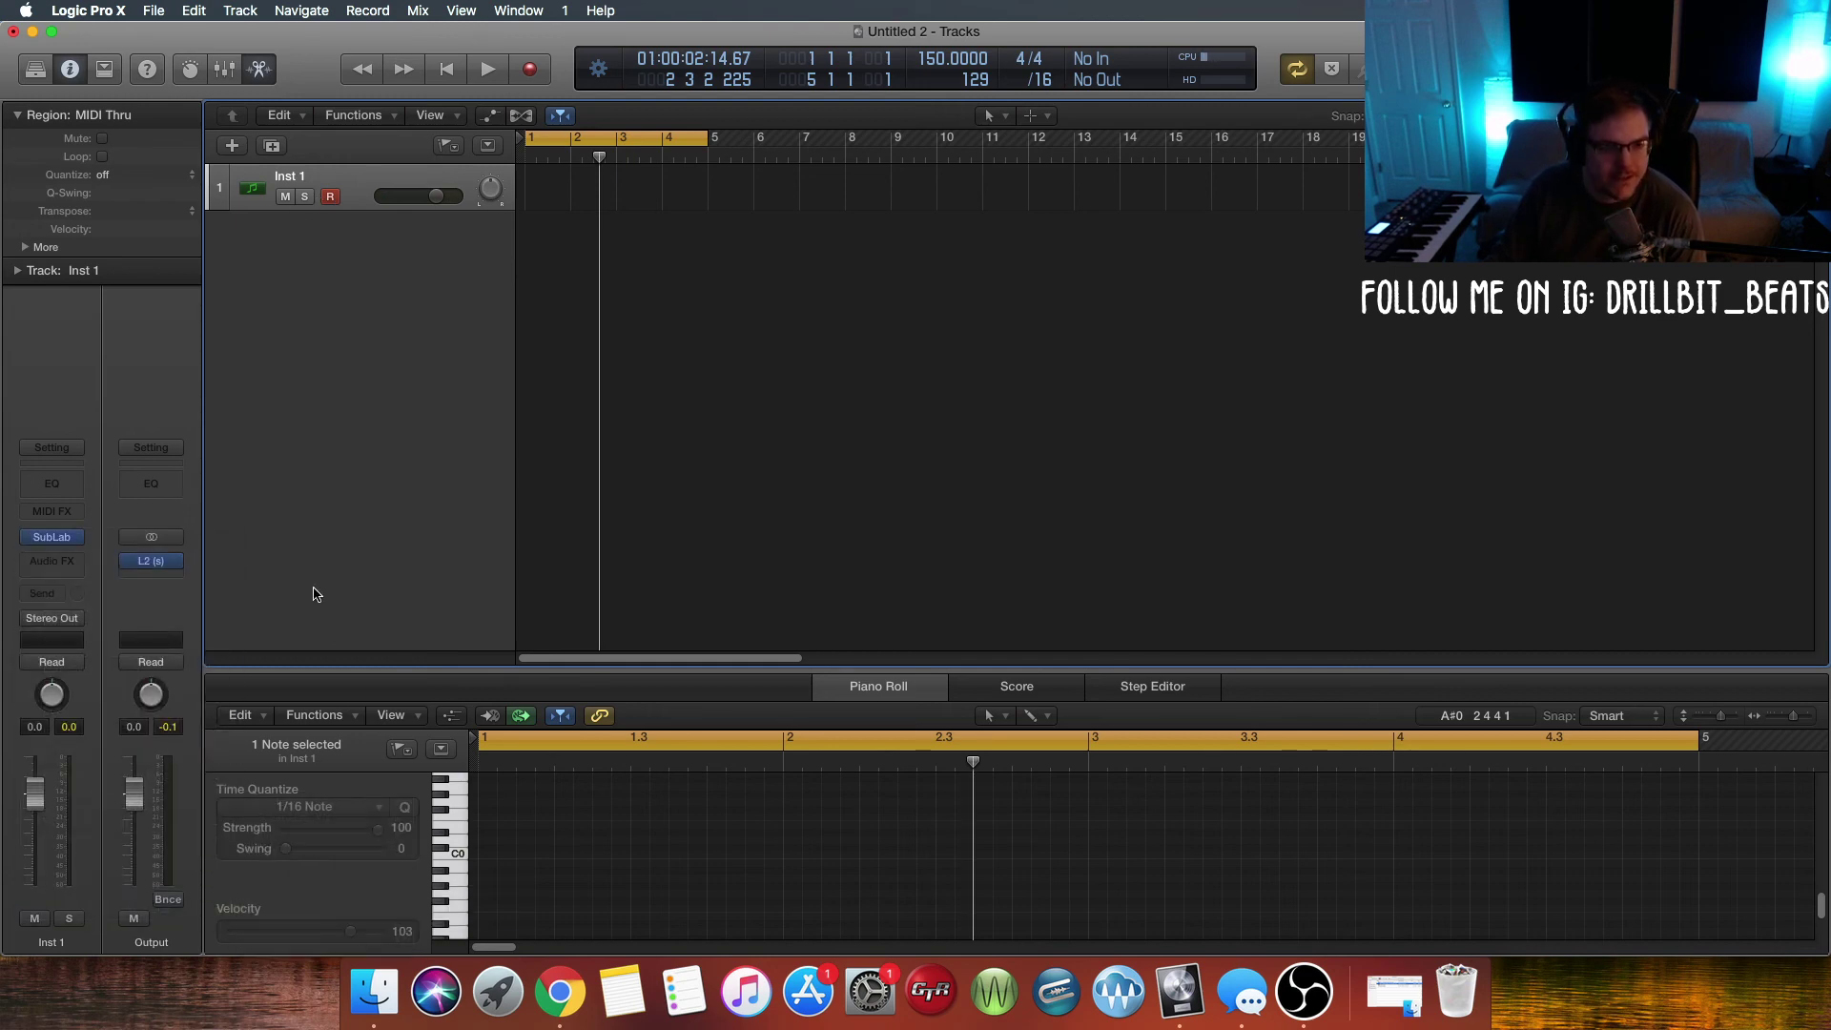
# Step: Create one new software instrument track and load Initial Audio's Heat Up 3 as its instrument
pyautogui.click(232, 148)
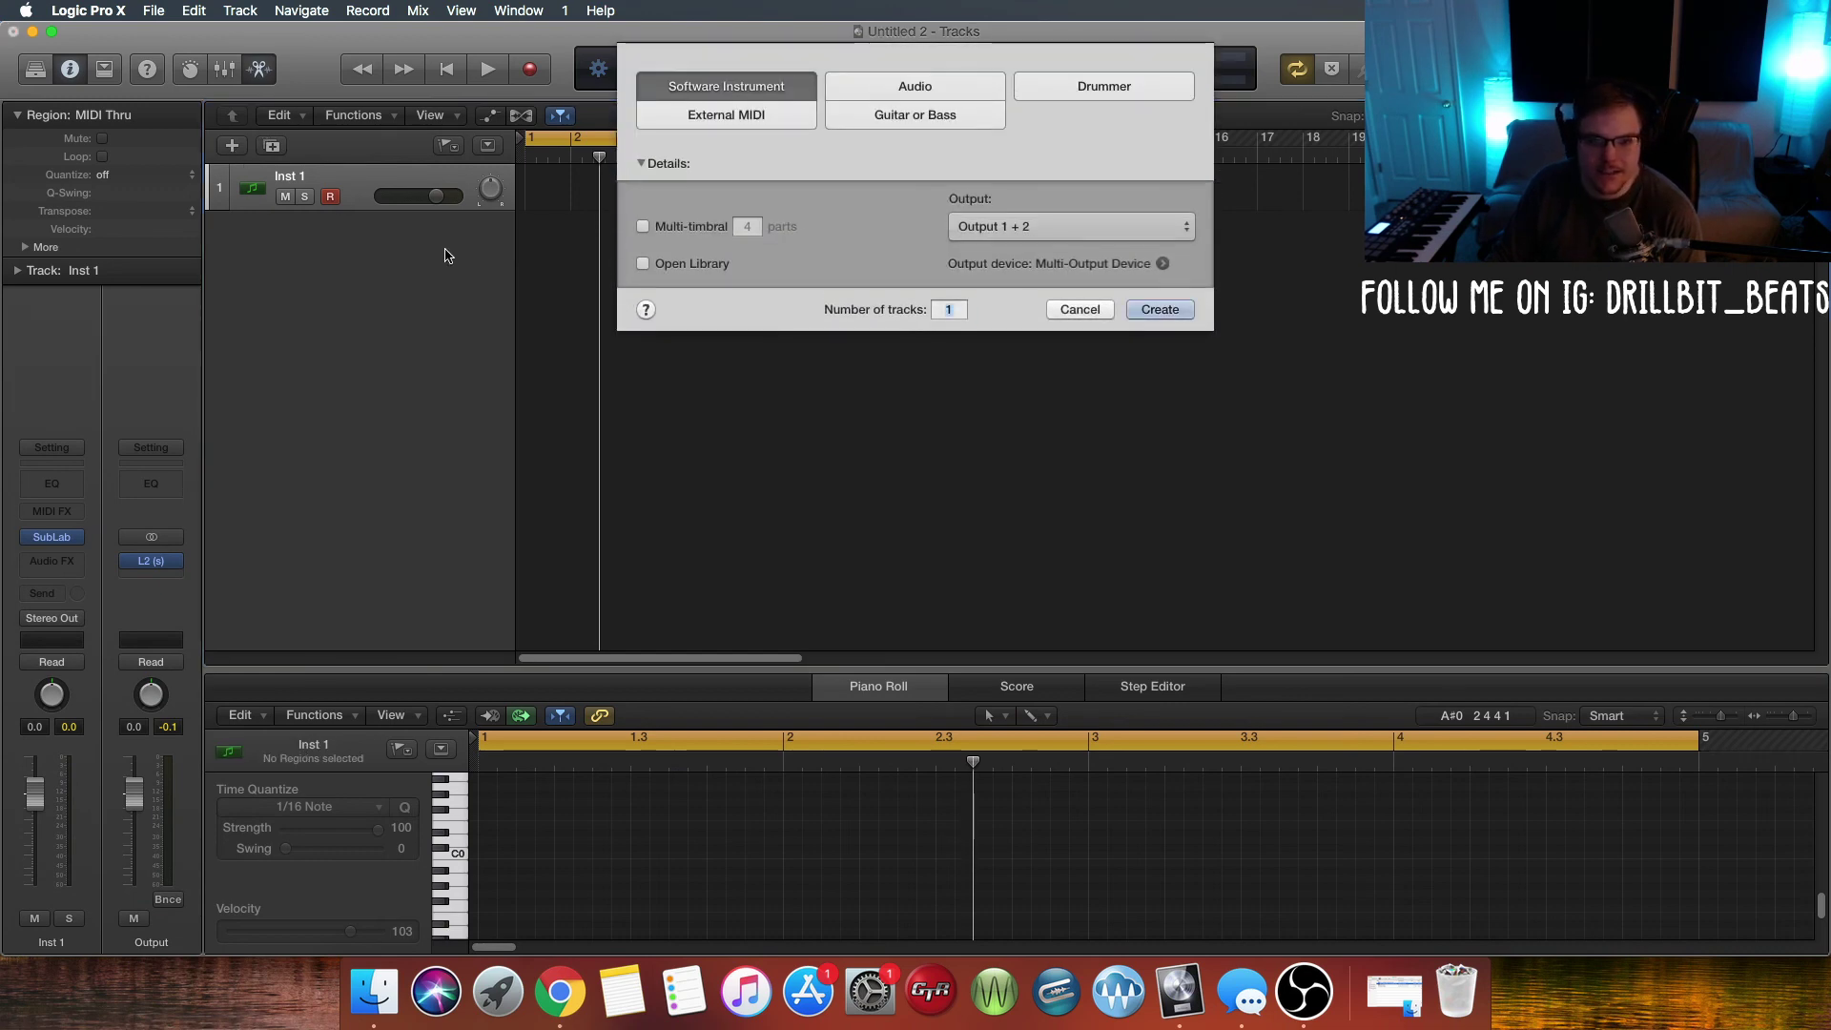
pyautogui.click(1173, 311)
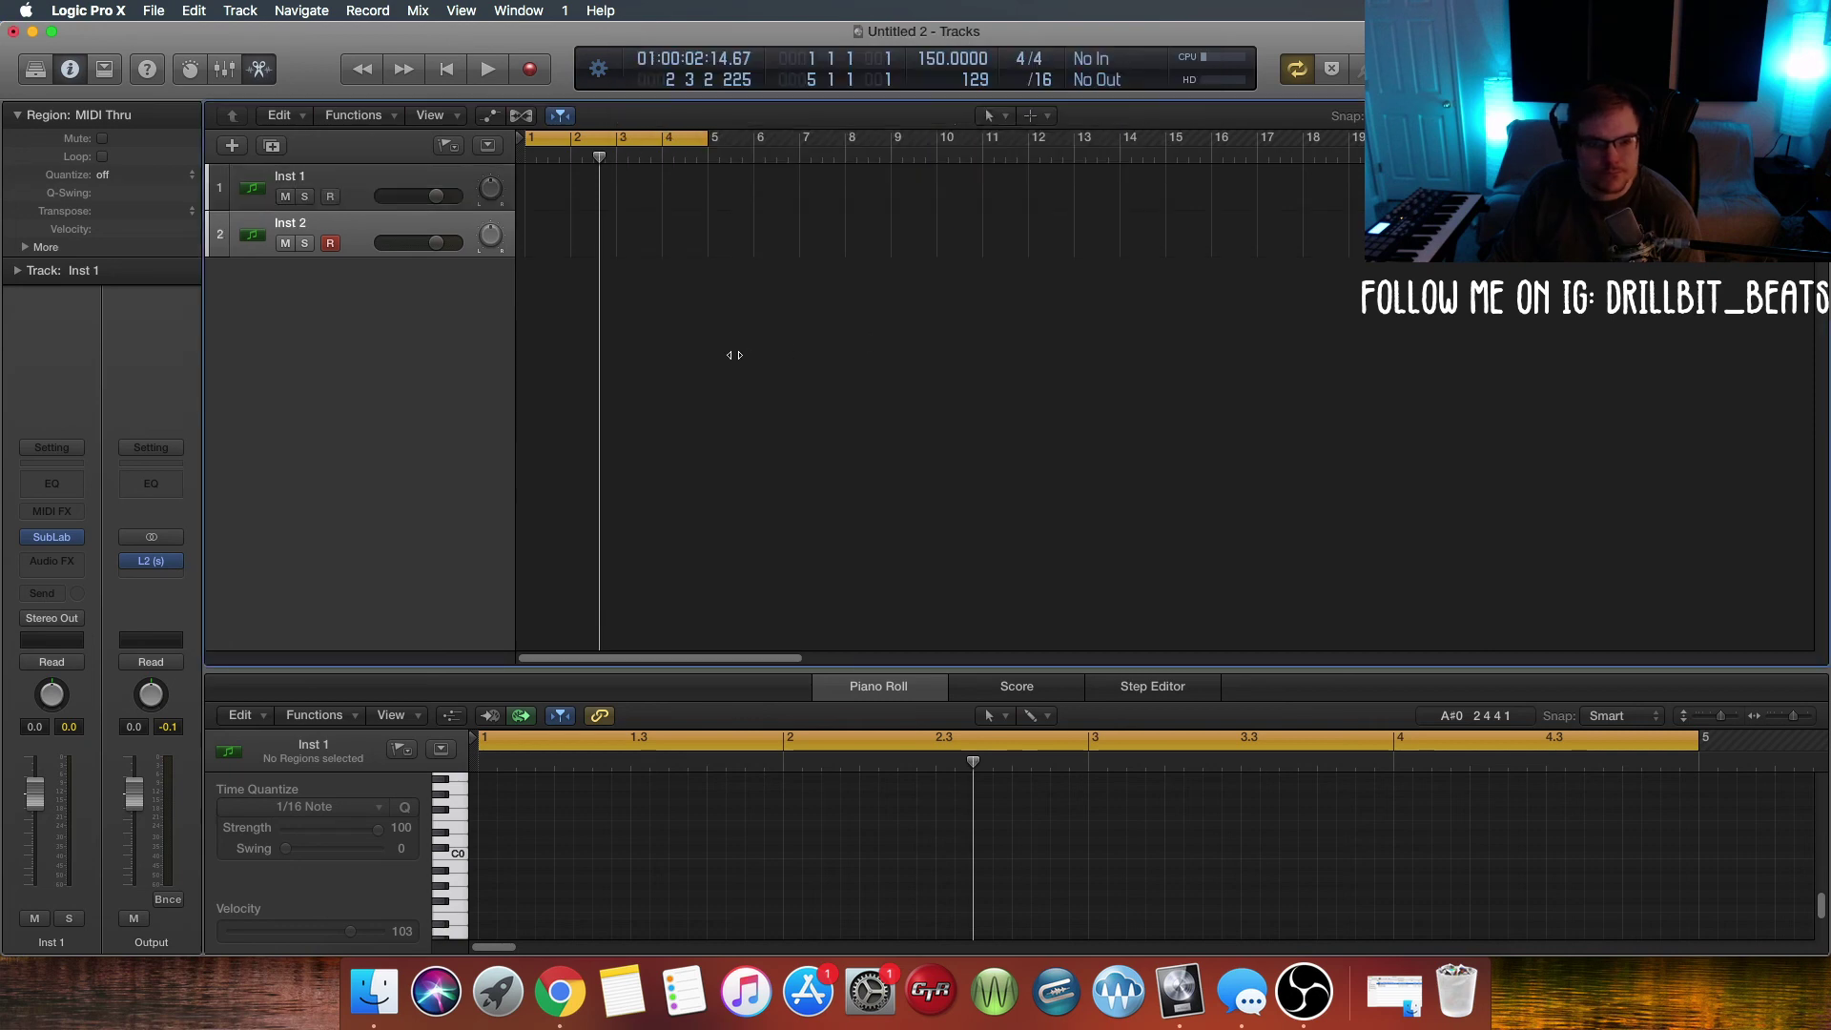
pyautogui.click(84, 540)
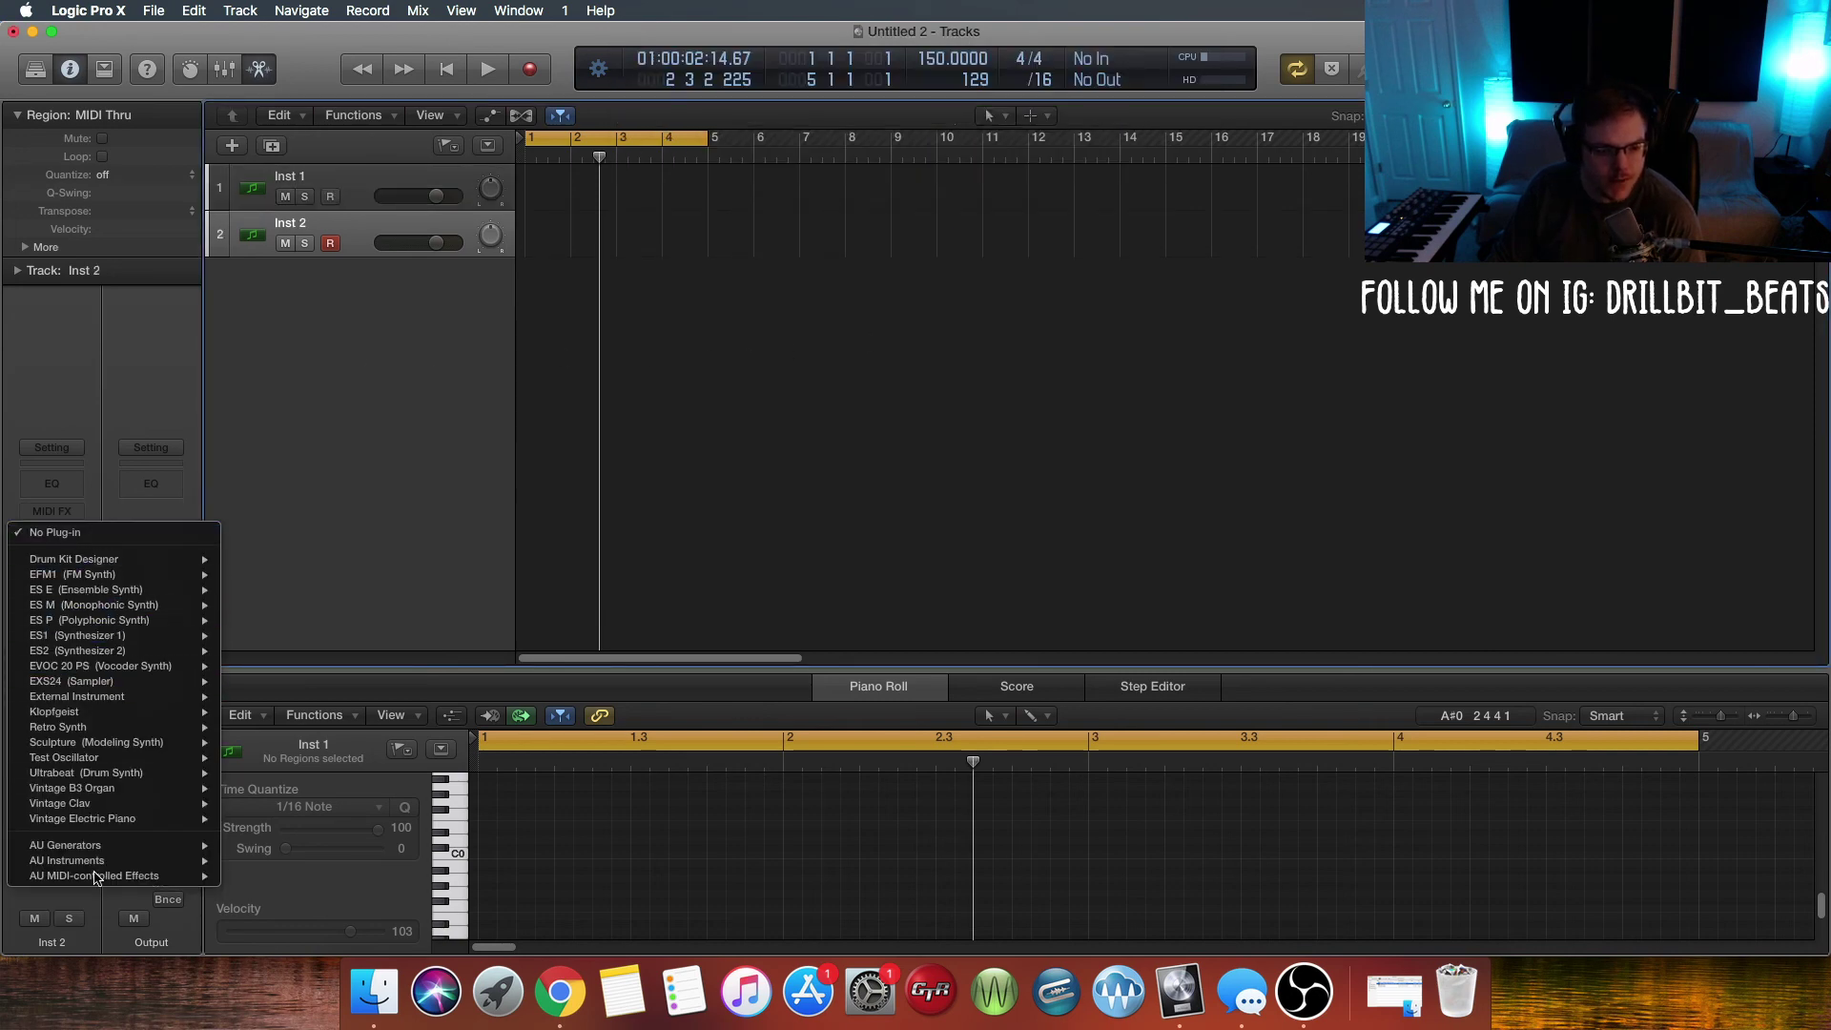
pyautogui.moveTo(104, 860)
pyautogui.moveTo(283, 868)
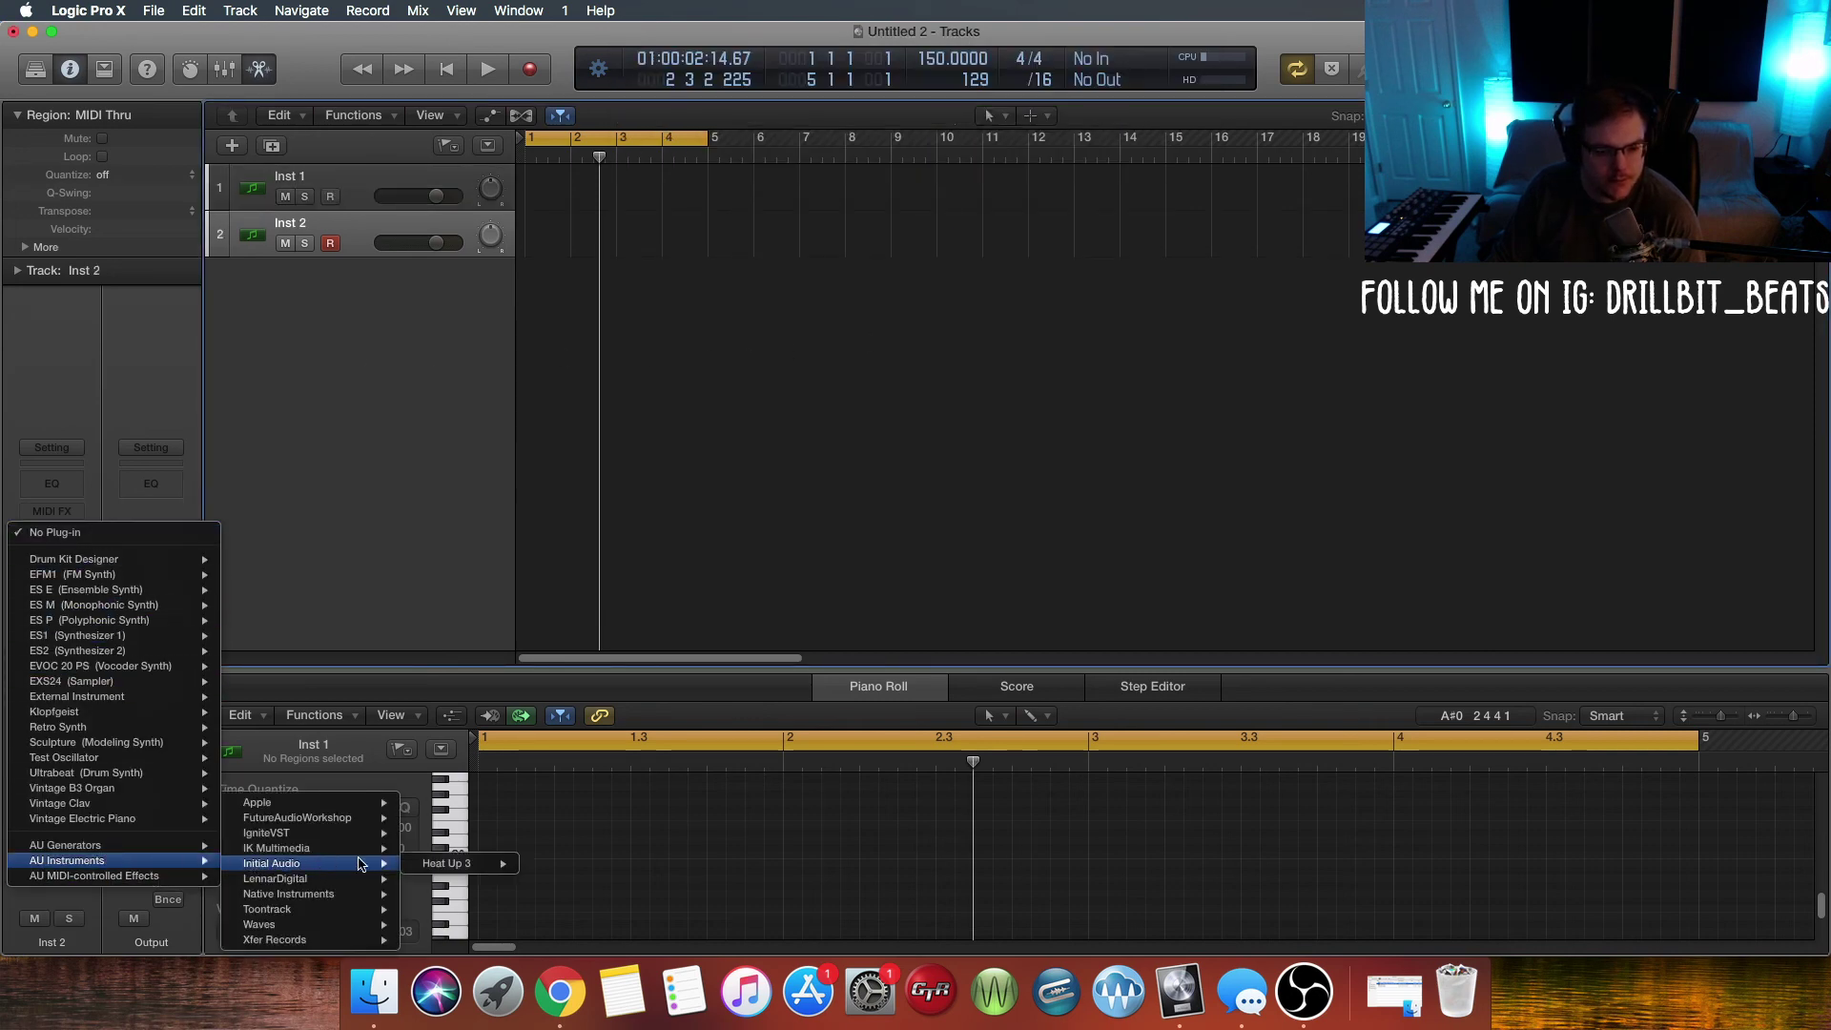
pyautogui.click(530, 864)
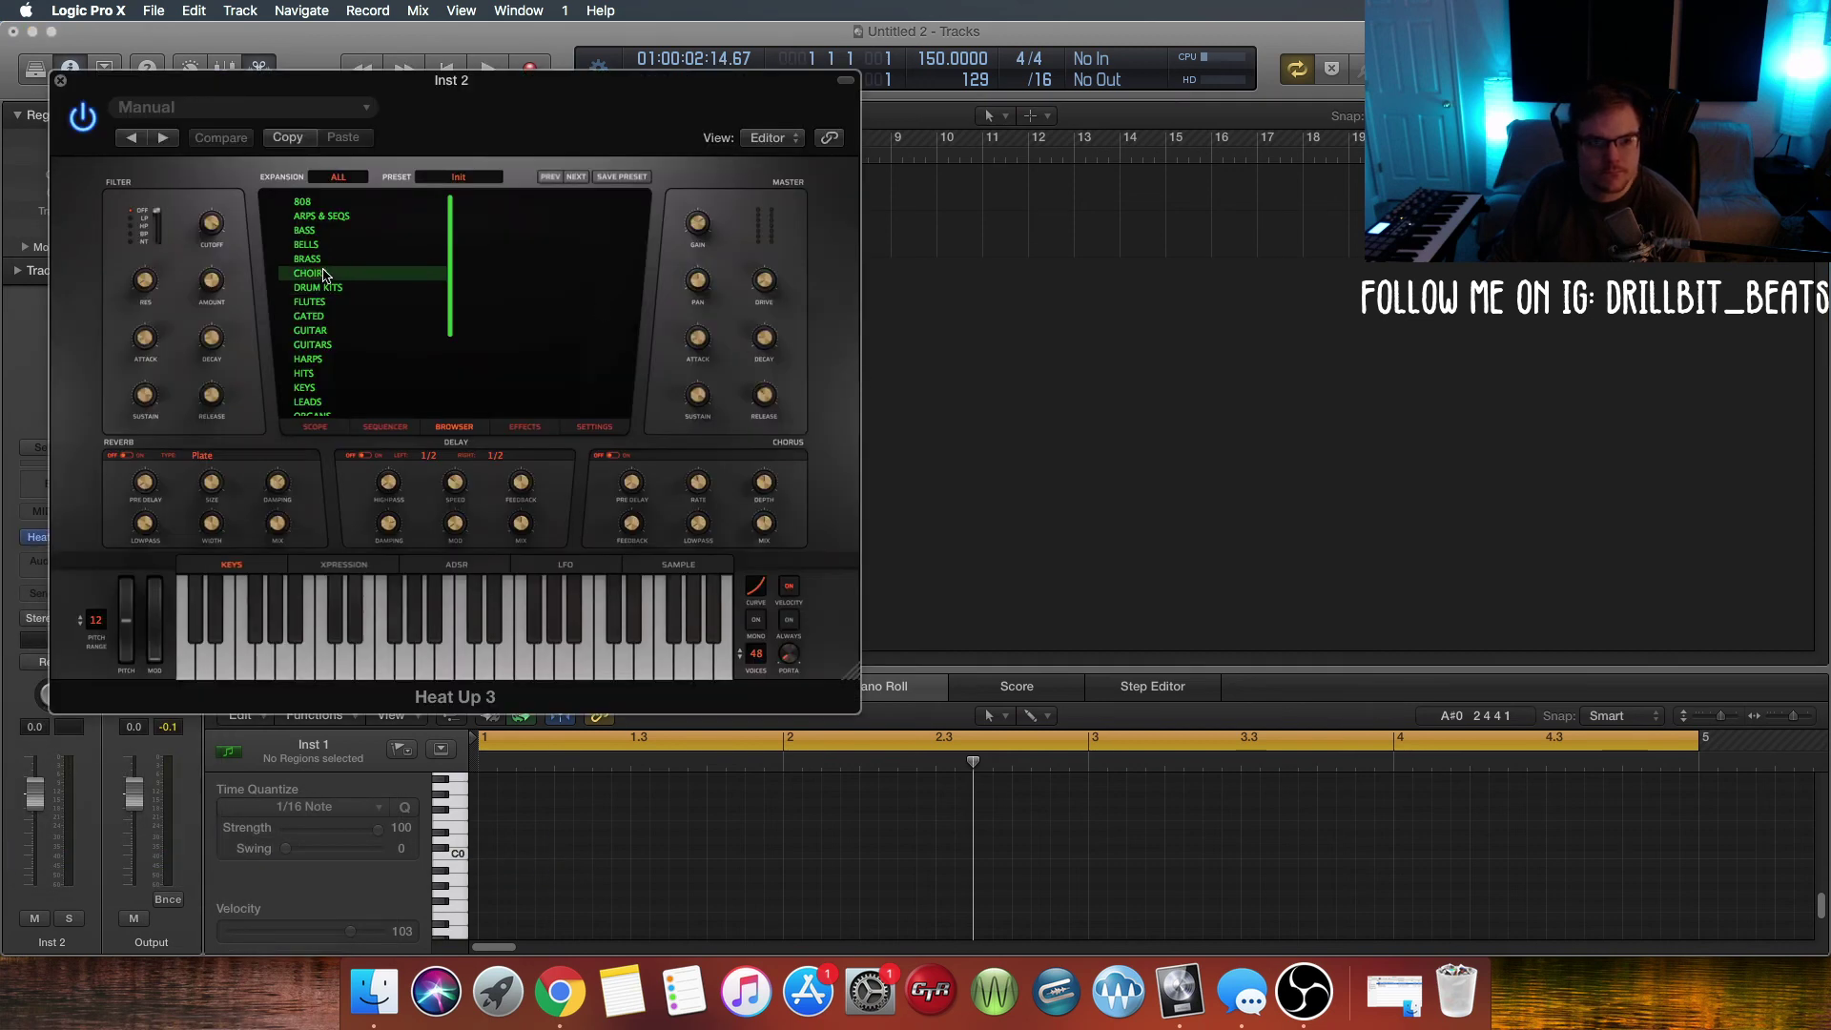
# Step: Load the GUIT ACOUSTIC LOVE preset from the GUITAR category in Heat Up 3
pyautogui.scroll(-1, 336, 380)
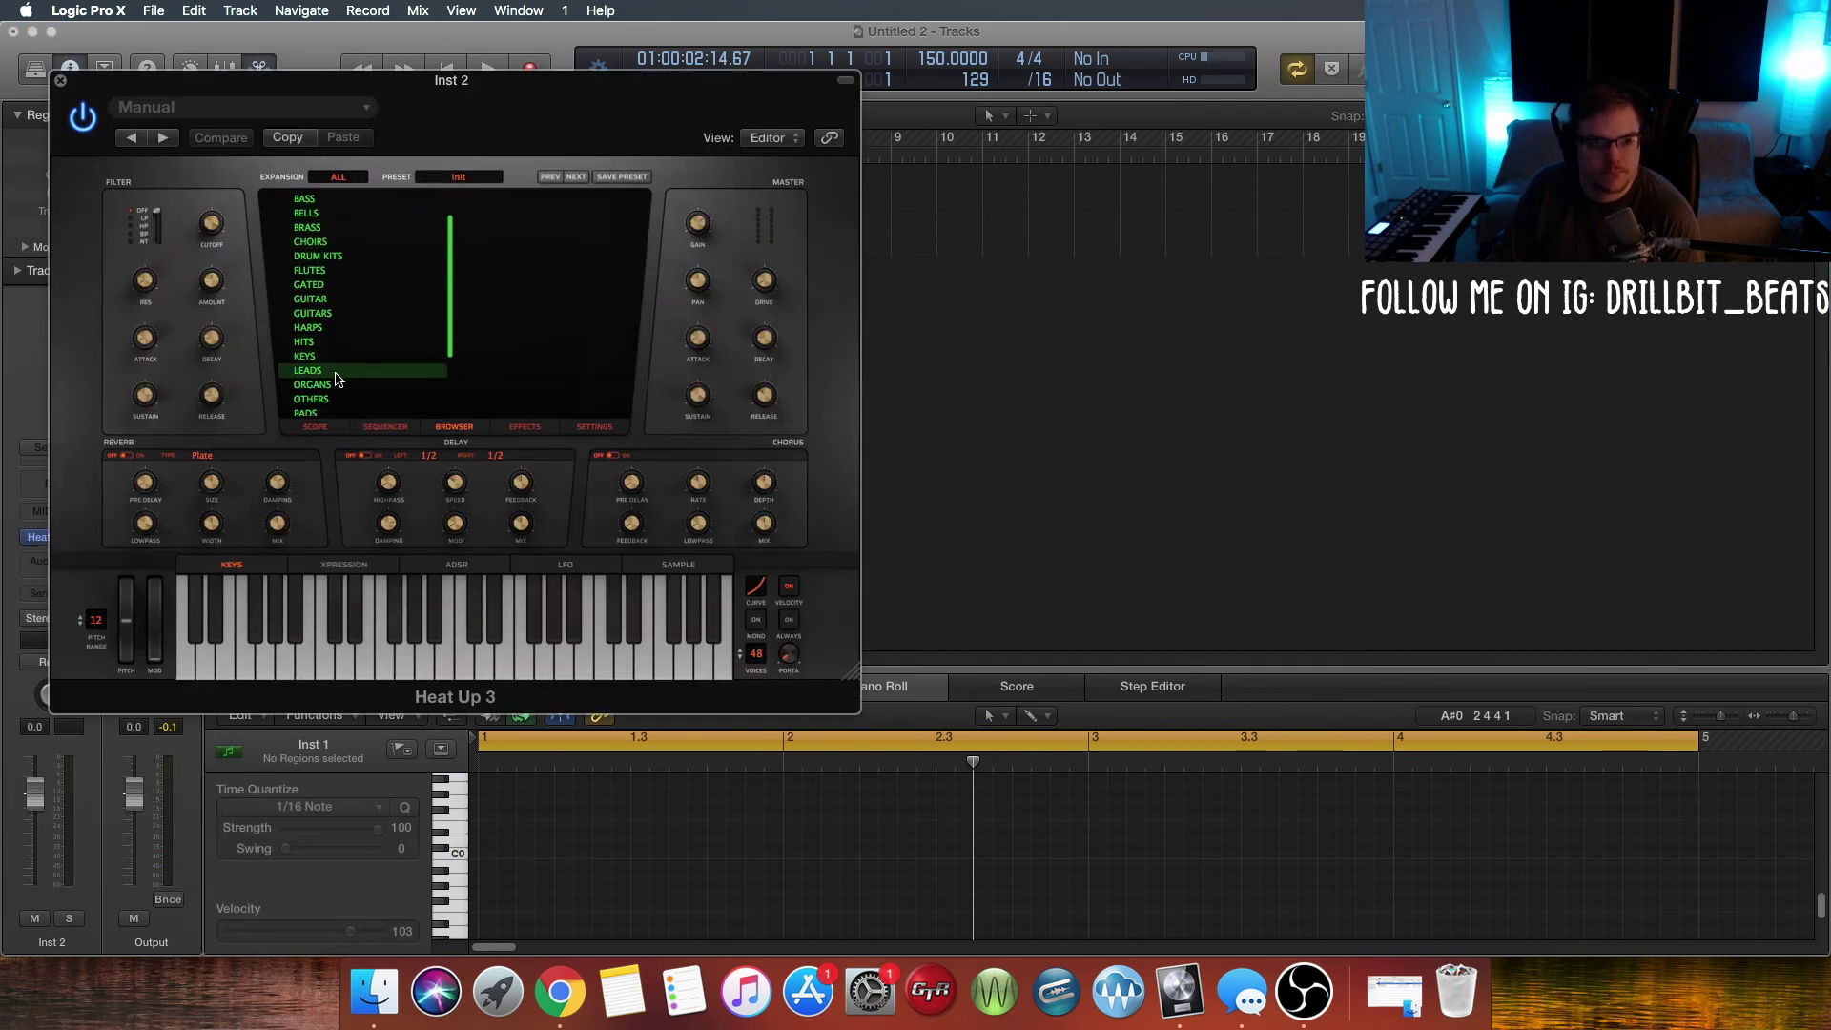
pyautogui.click(320, 298)
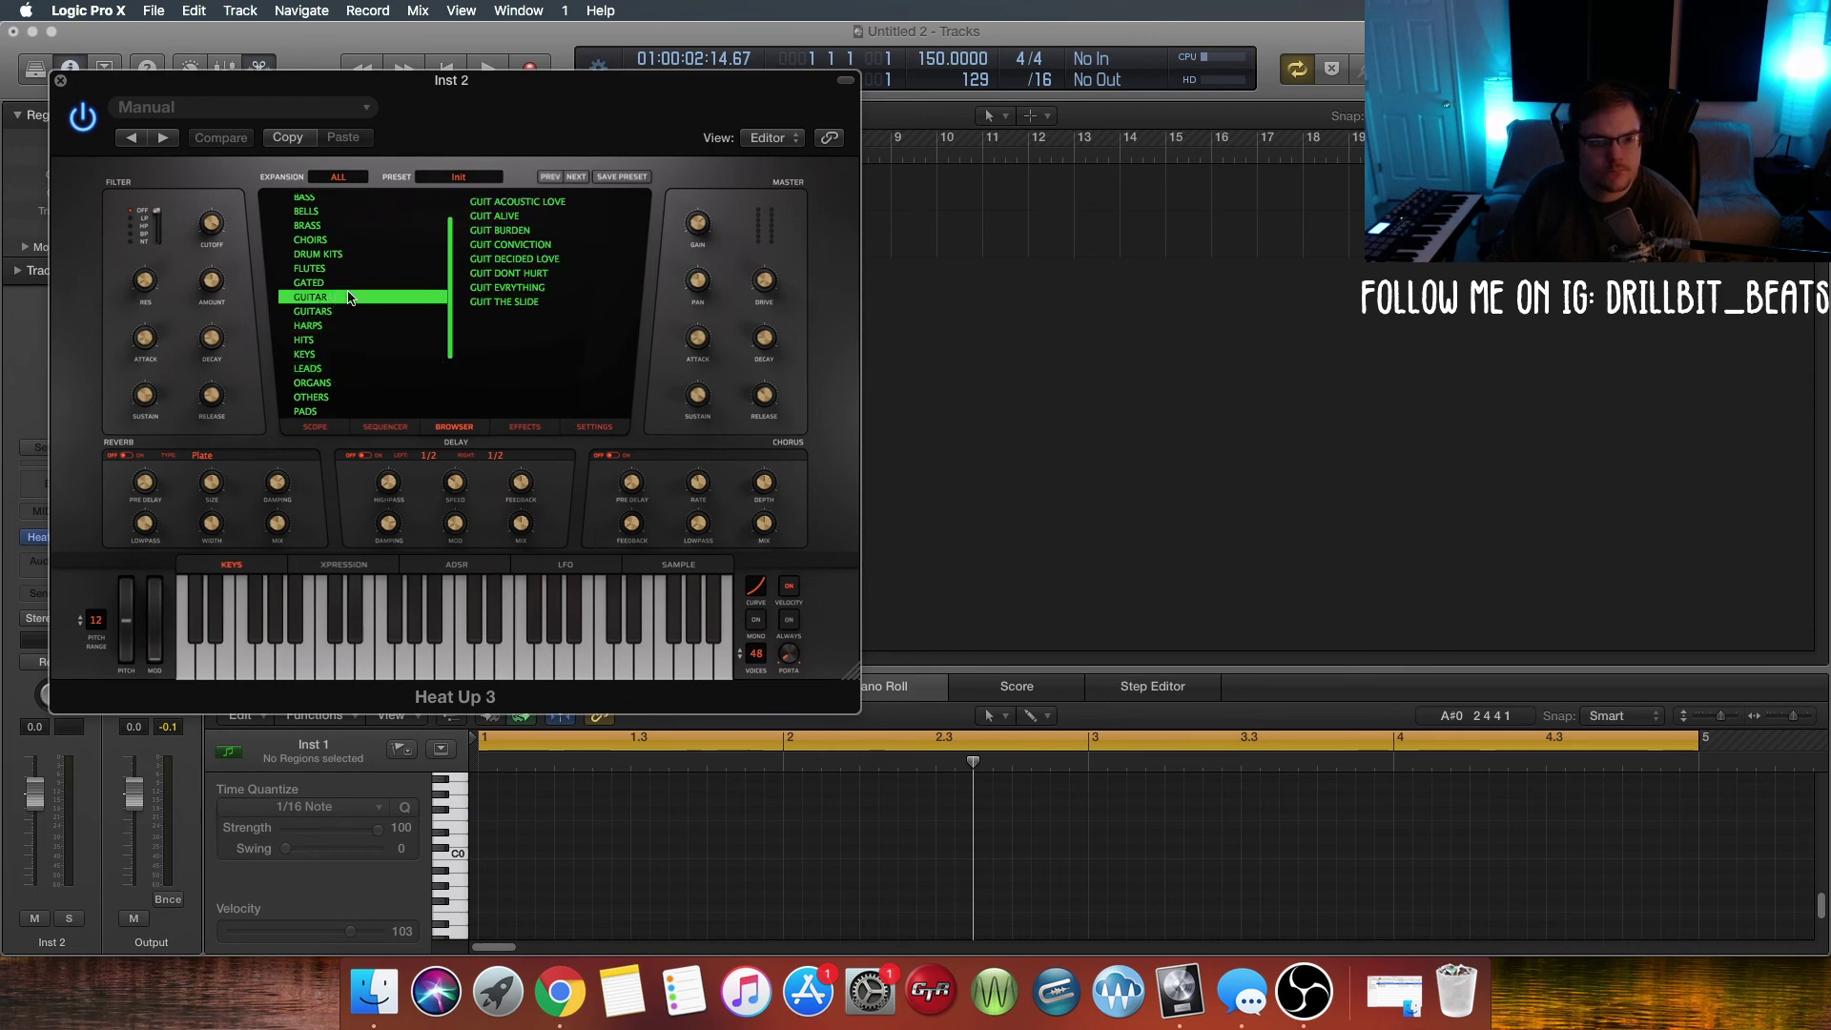
pyautogui.click(512, 203)
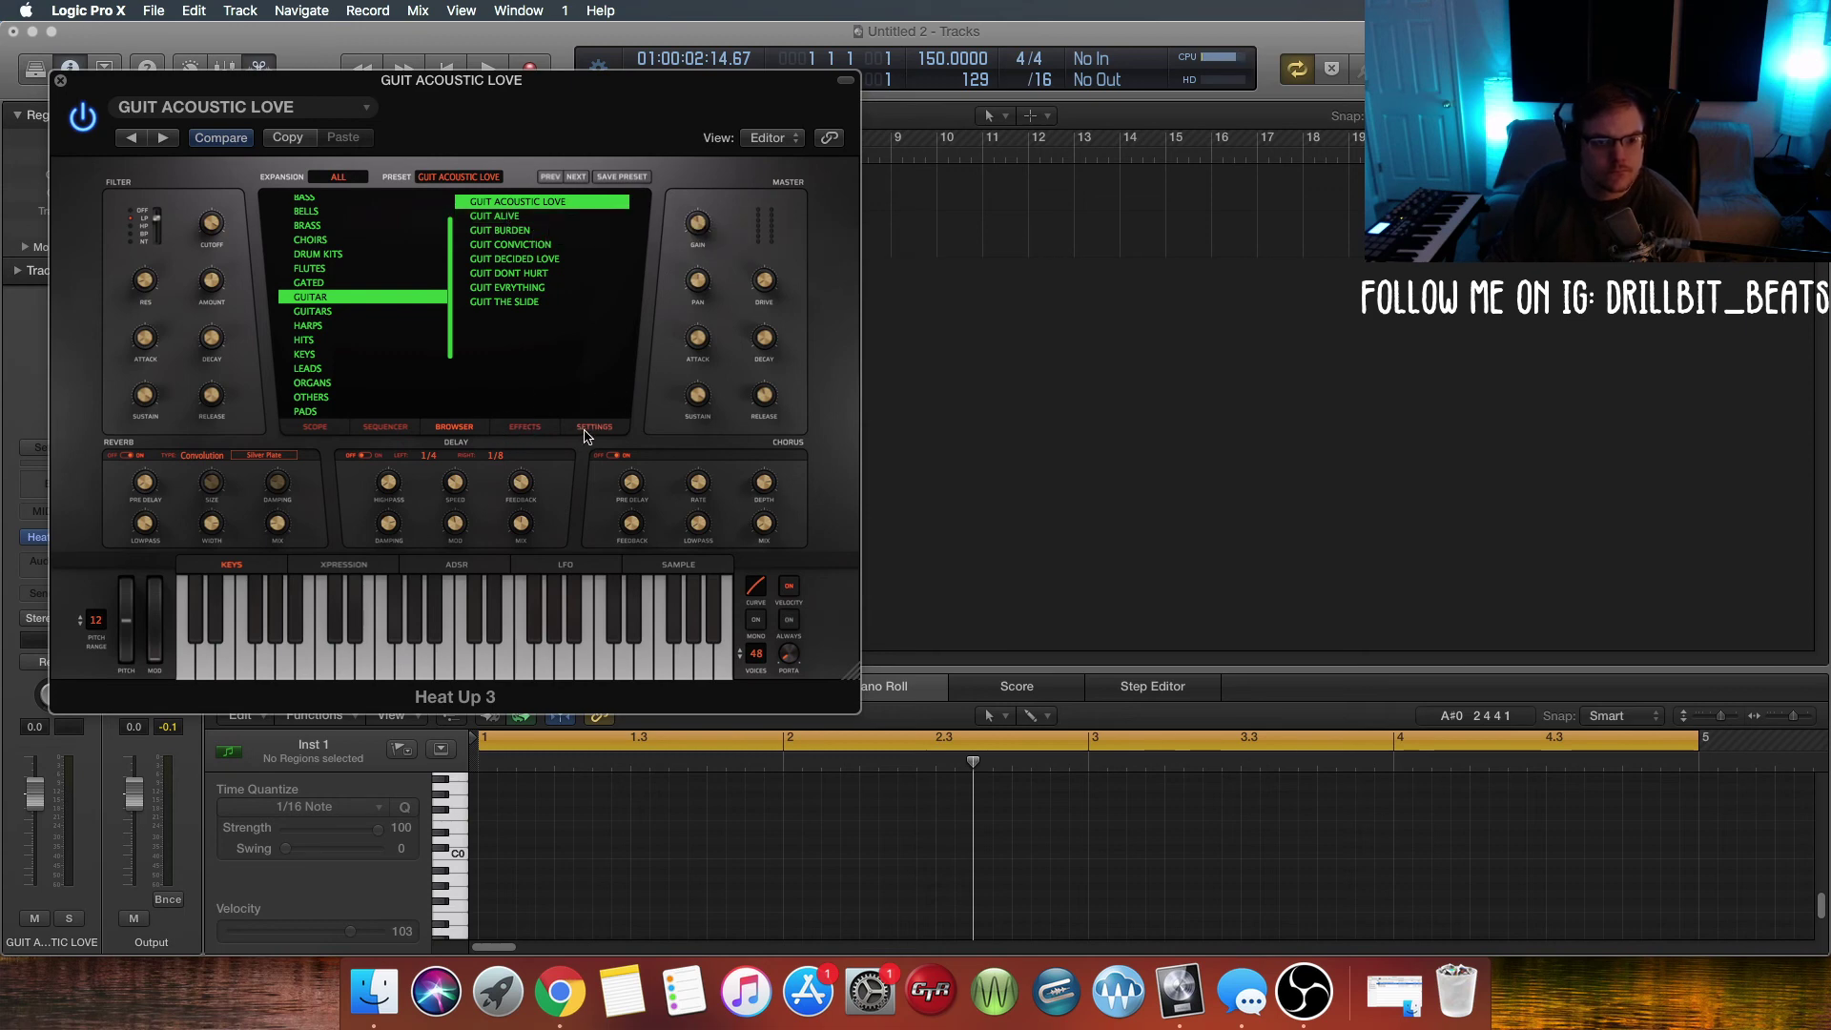
# Step: Show the Heat Up 3 sequencer for GUIT ACOUSTIC LOVE and set the project tempo to 75 BPM
pyautogui.click(386, 428)
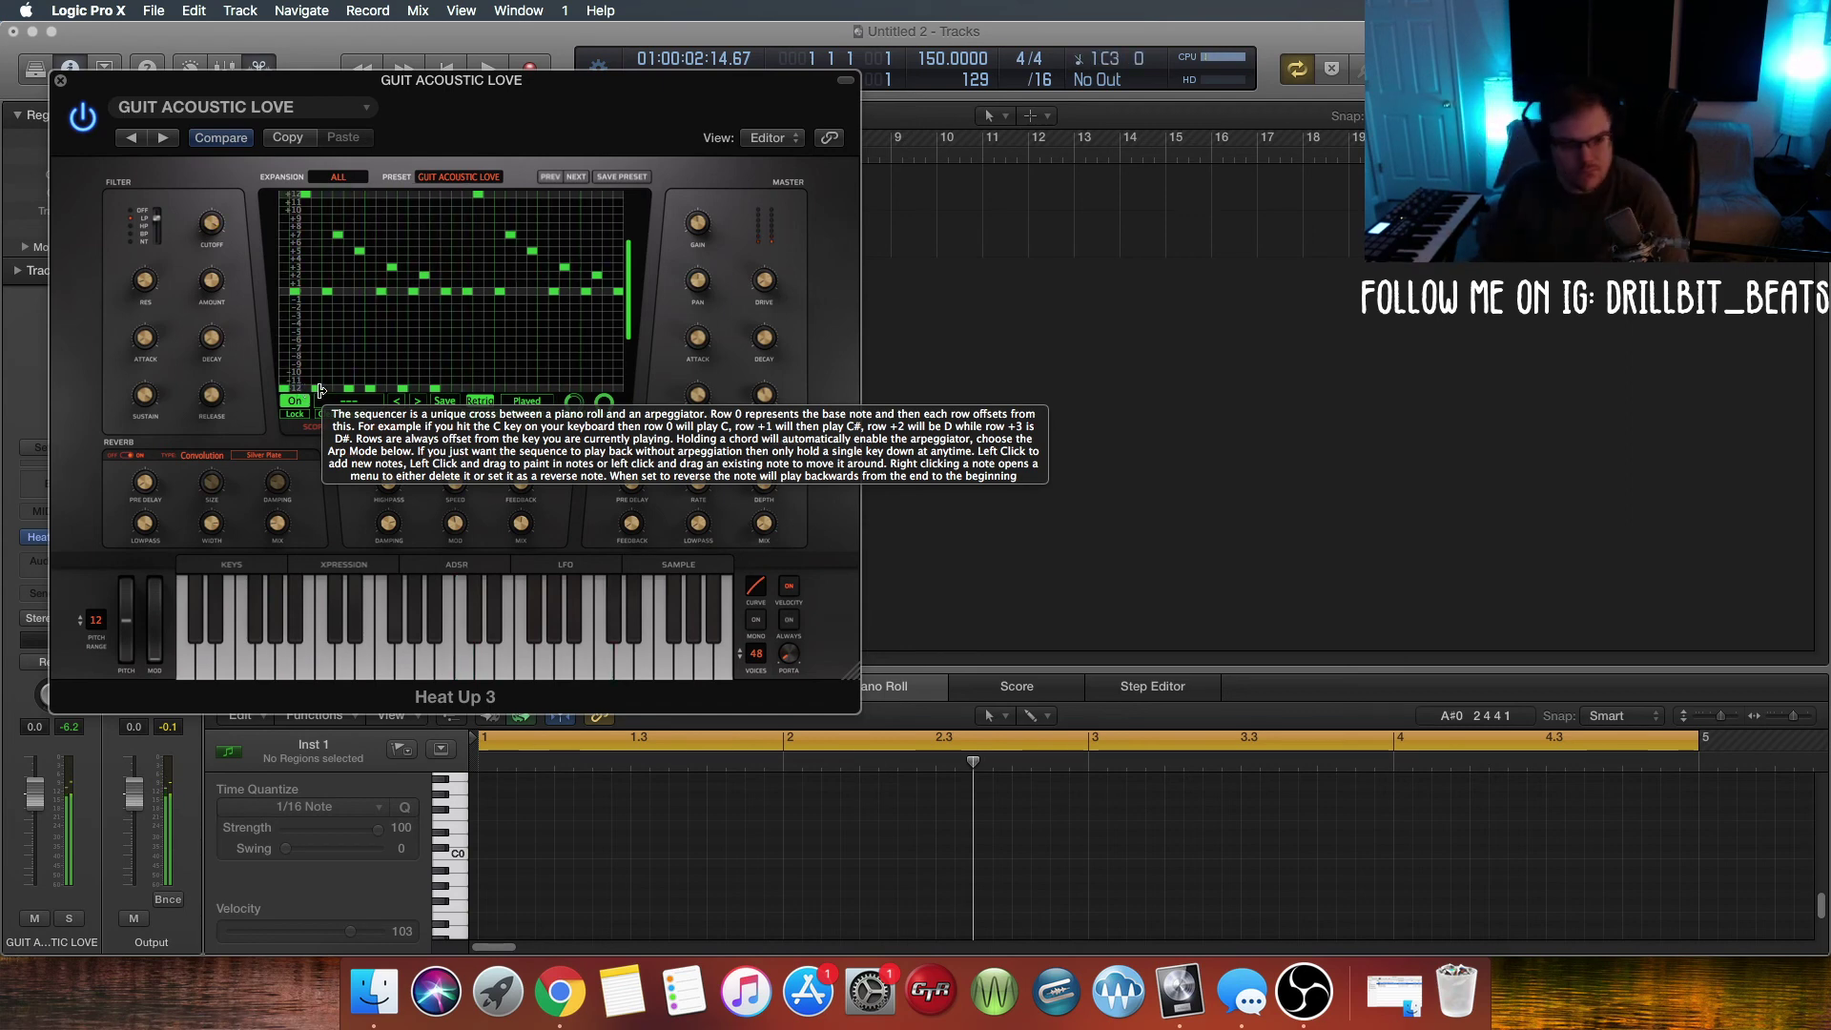
pyautogui.moveTo(500, 124); pyautogui.dragTo(751, 391)
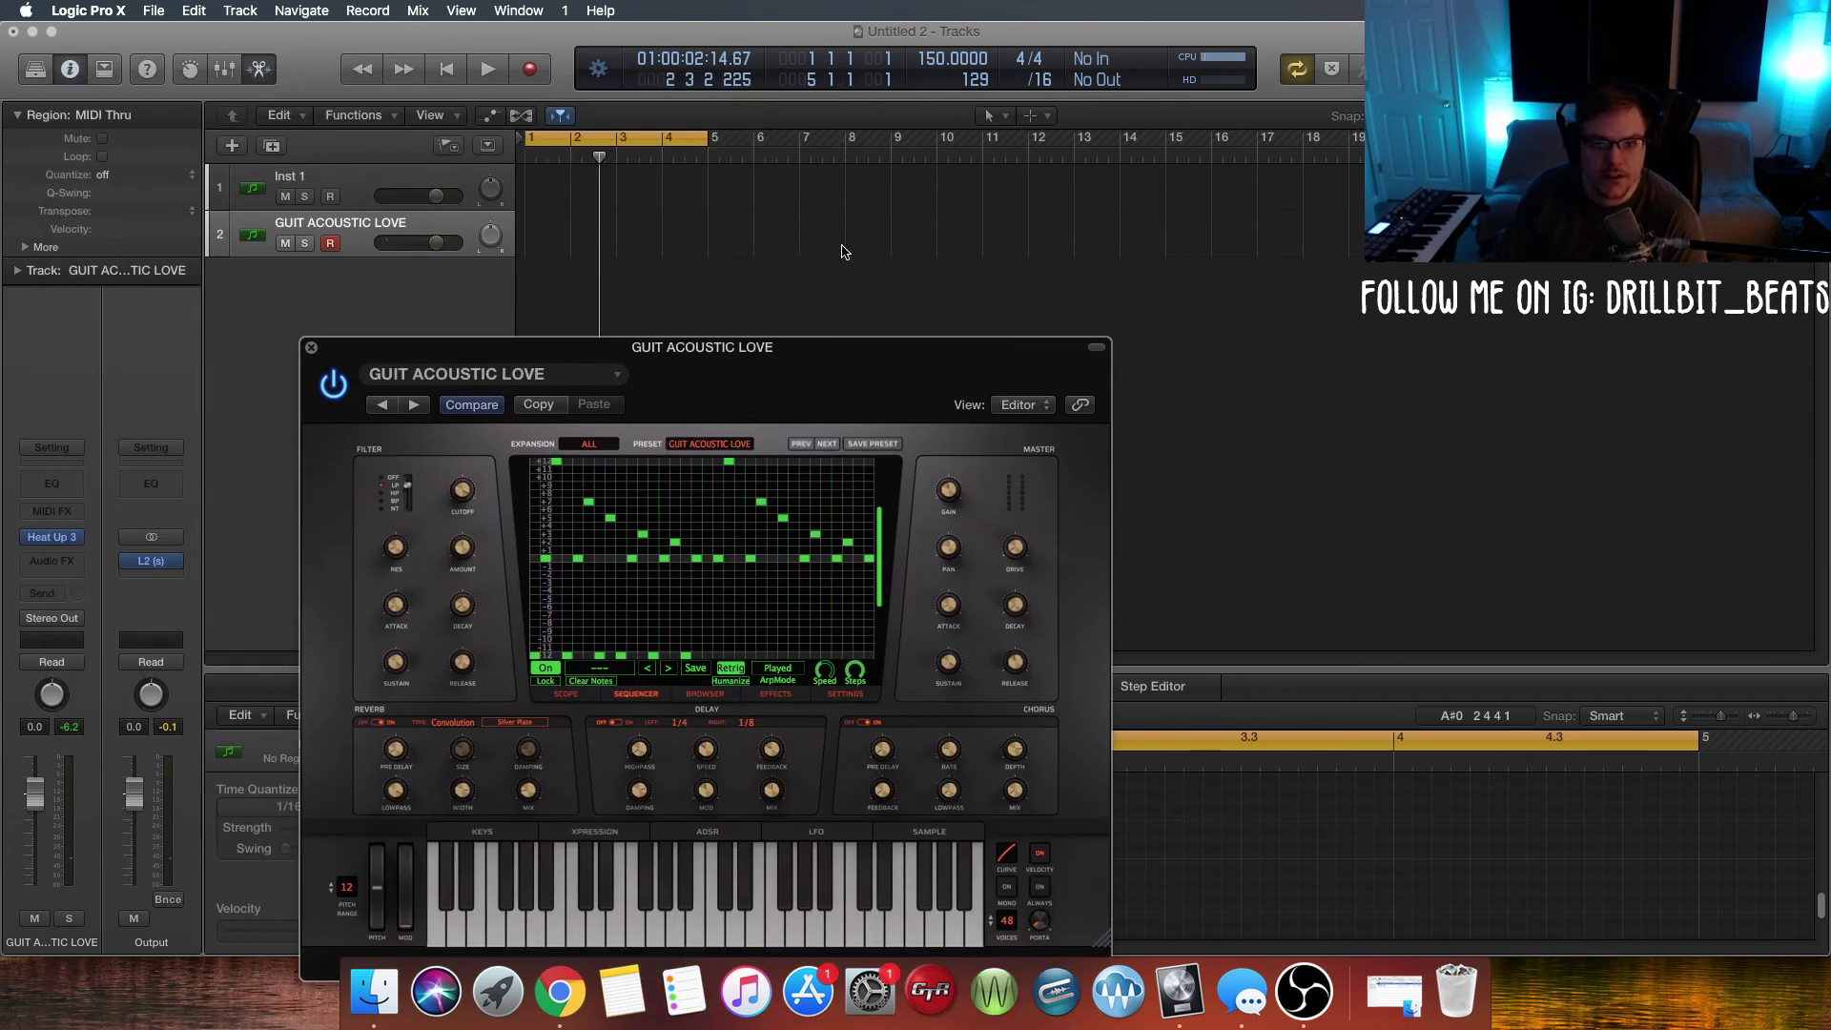
pyautogui.doubleClick(925, 59)
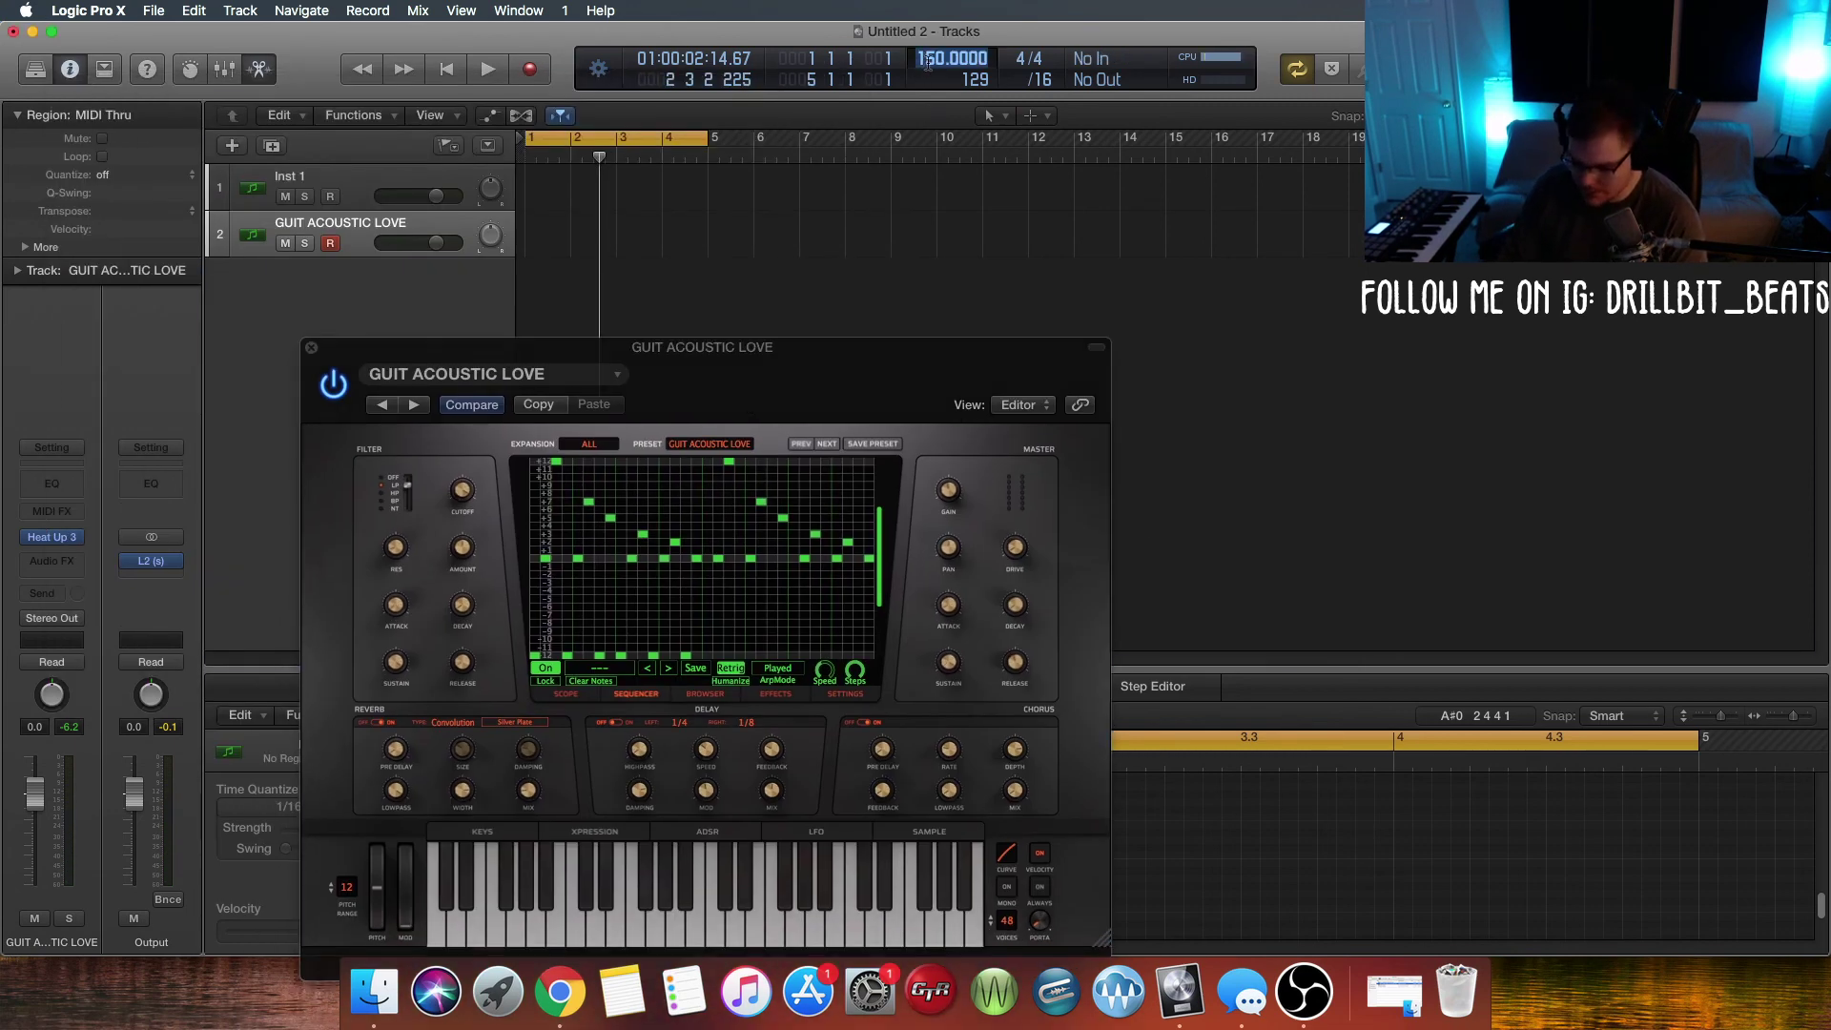
pyautogui.press('Return')
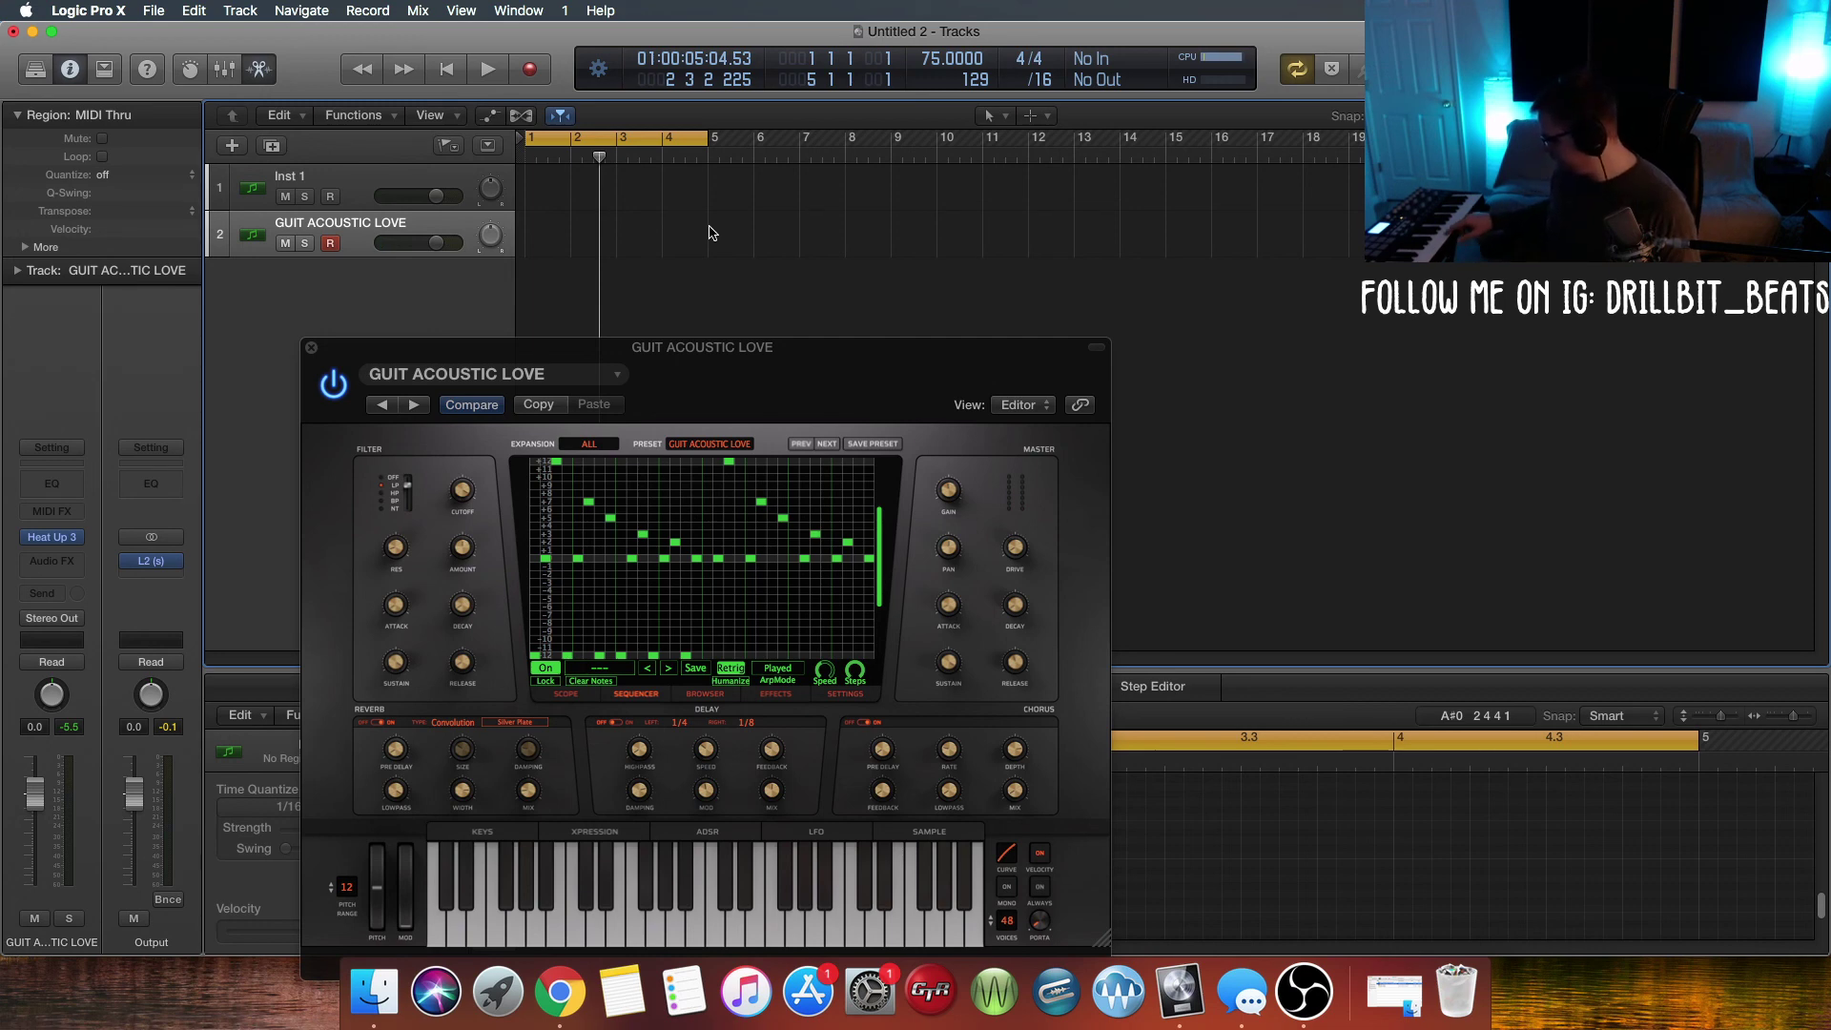
# Step: Record a trial take on the GUIT ACOUSTIC LOVE track, close Heat Up 3, and delete the recorded region
pyautogui.press('space')
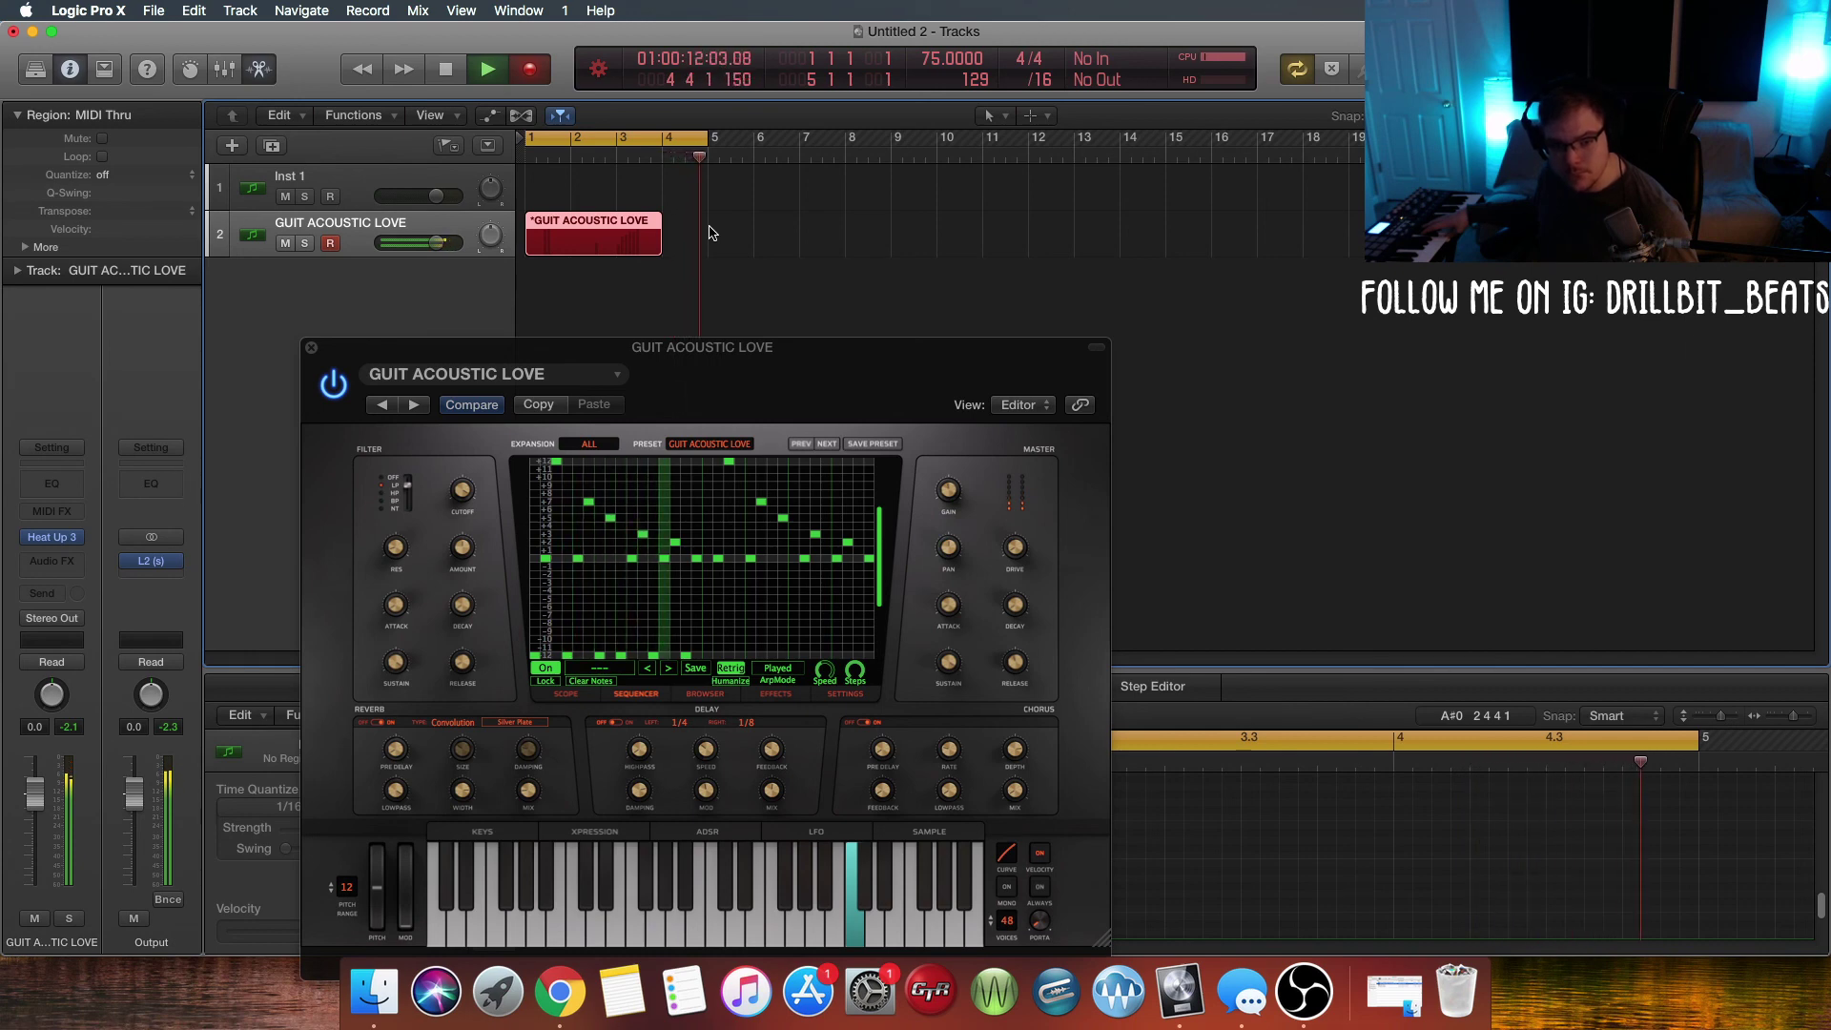
pyautogui.press('space')
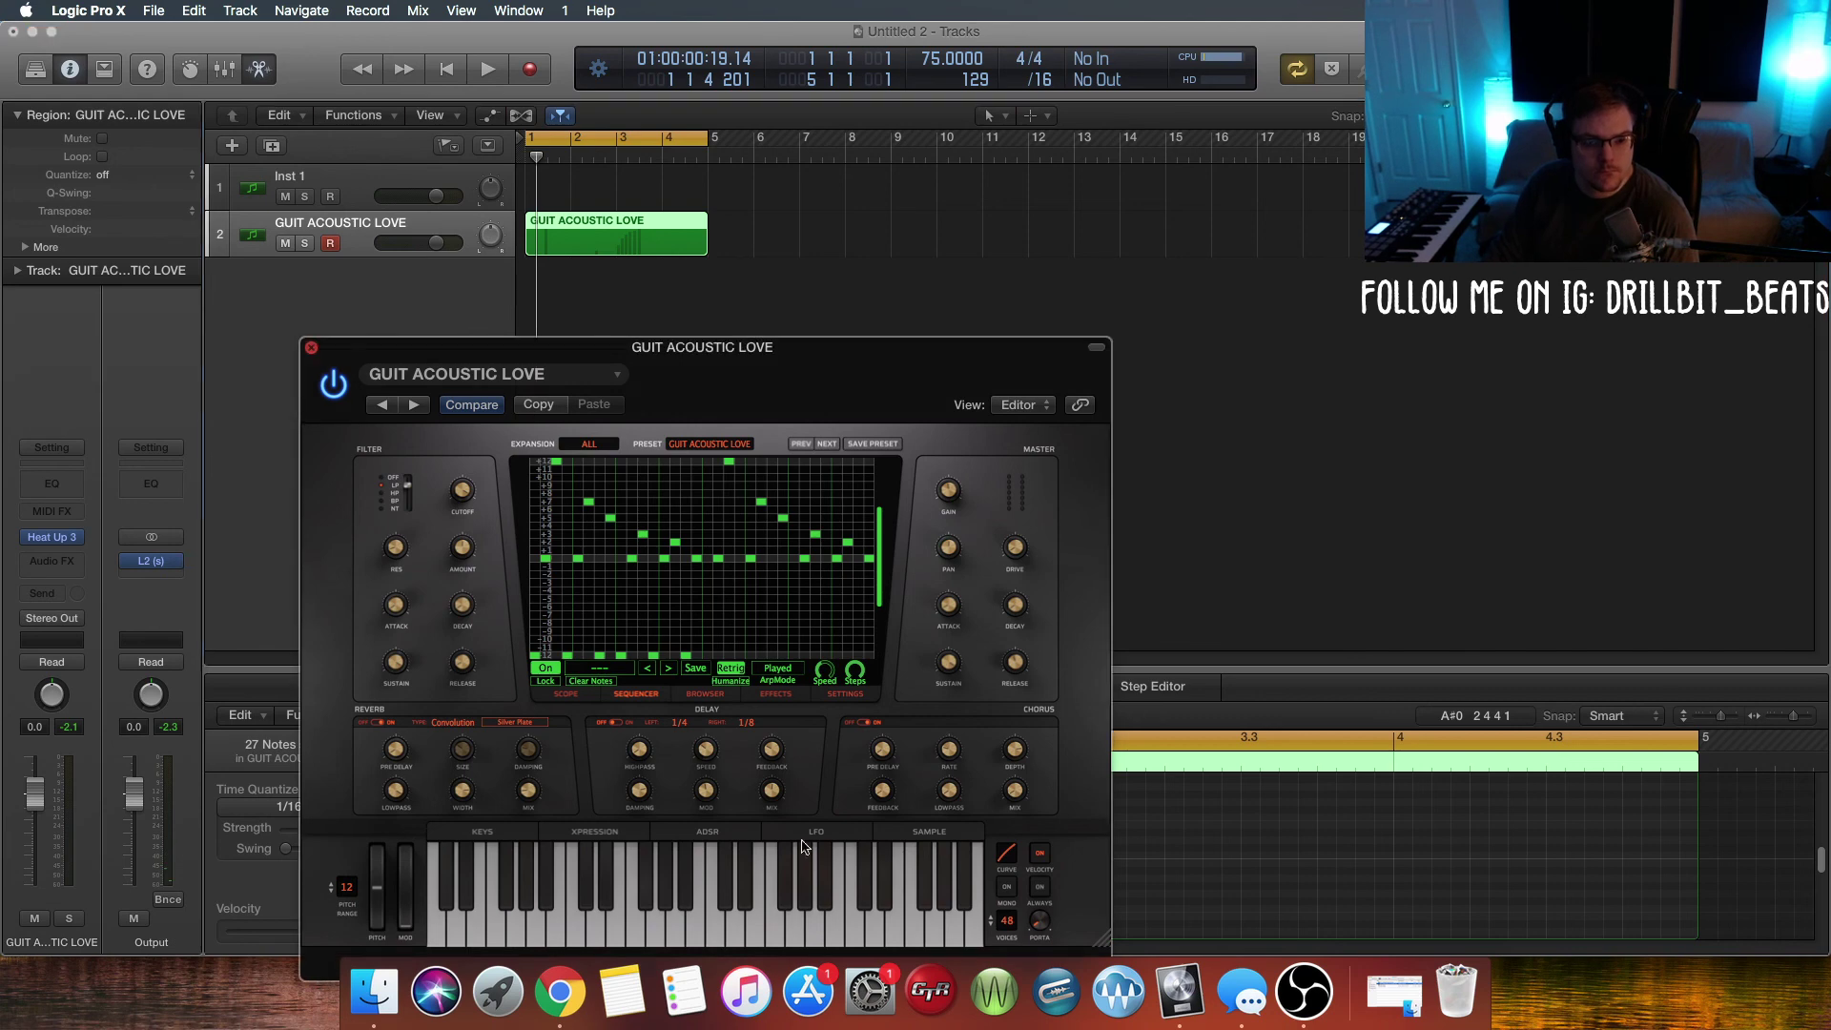
pyautogui.click(312, 349)
pyautogui.scroll(-5, 777, 866)
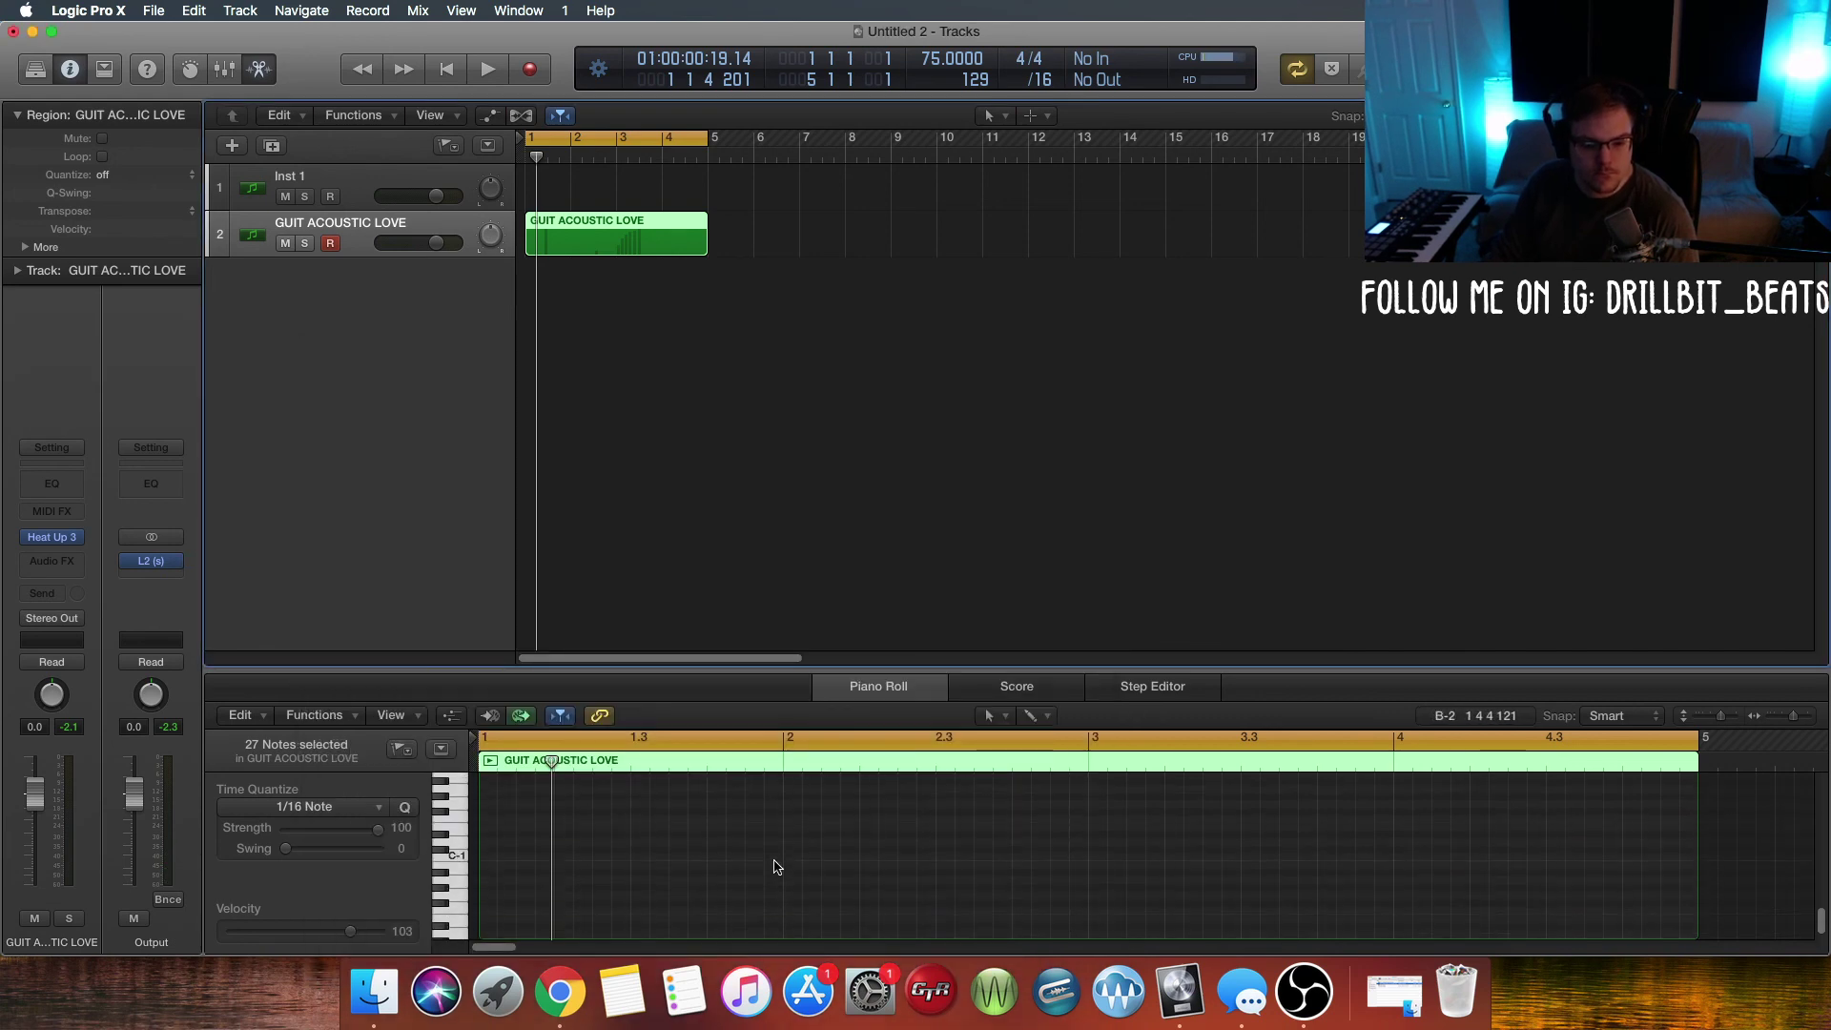
pyautogui.scroll(15, 778, 866)
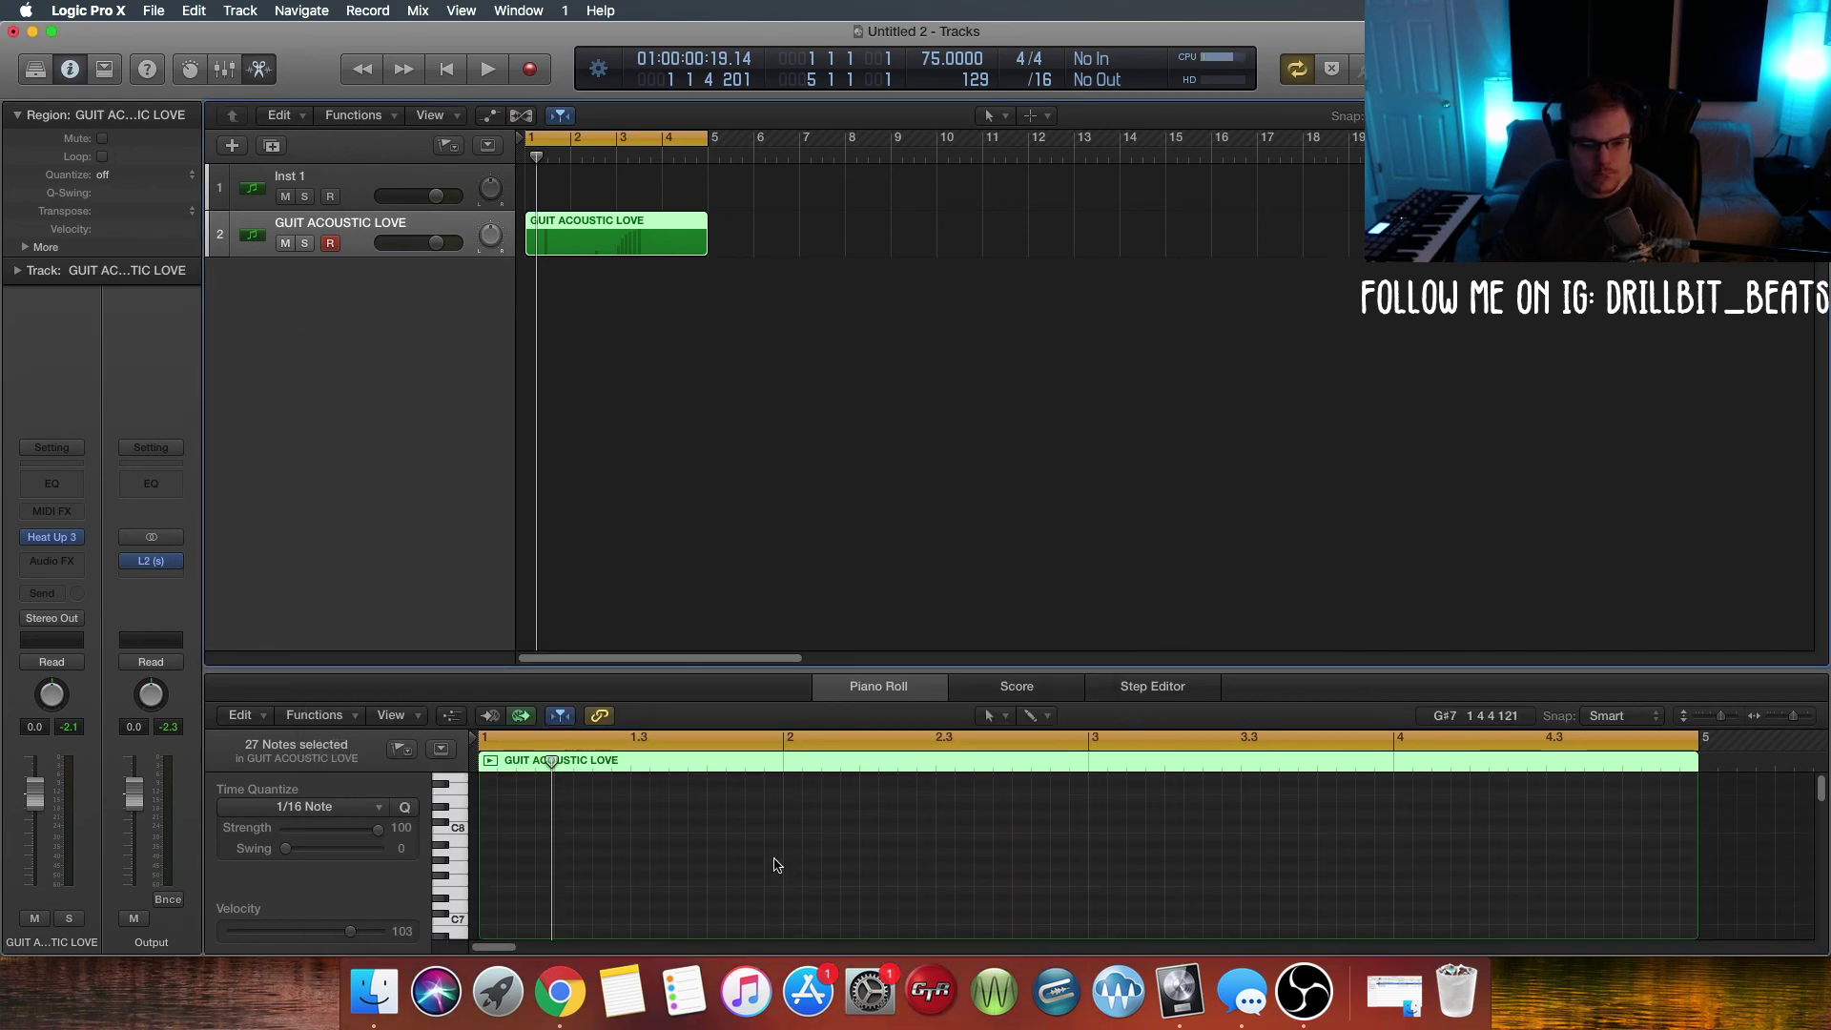
pyautogui.click(736, 349)
pyautogui.click(626, 247)
pyautogui.press('Delete')
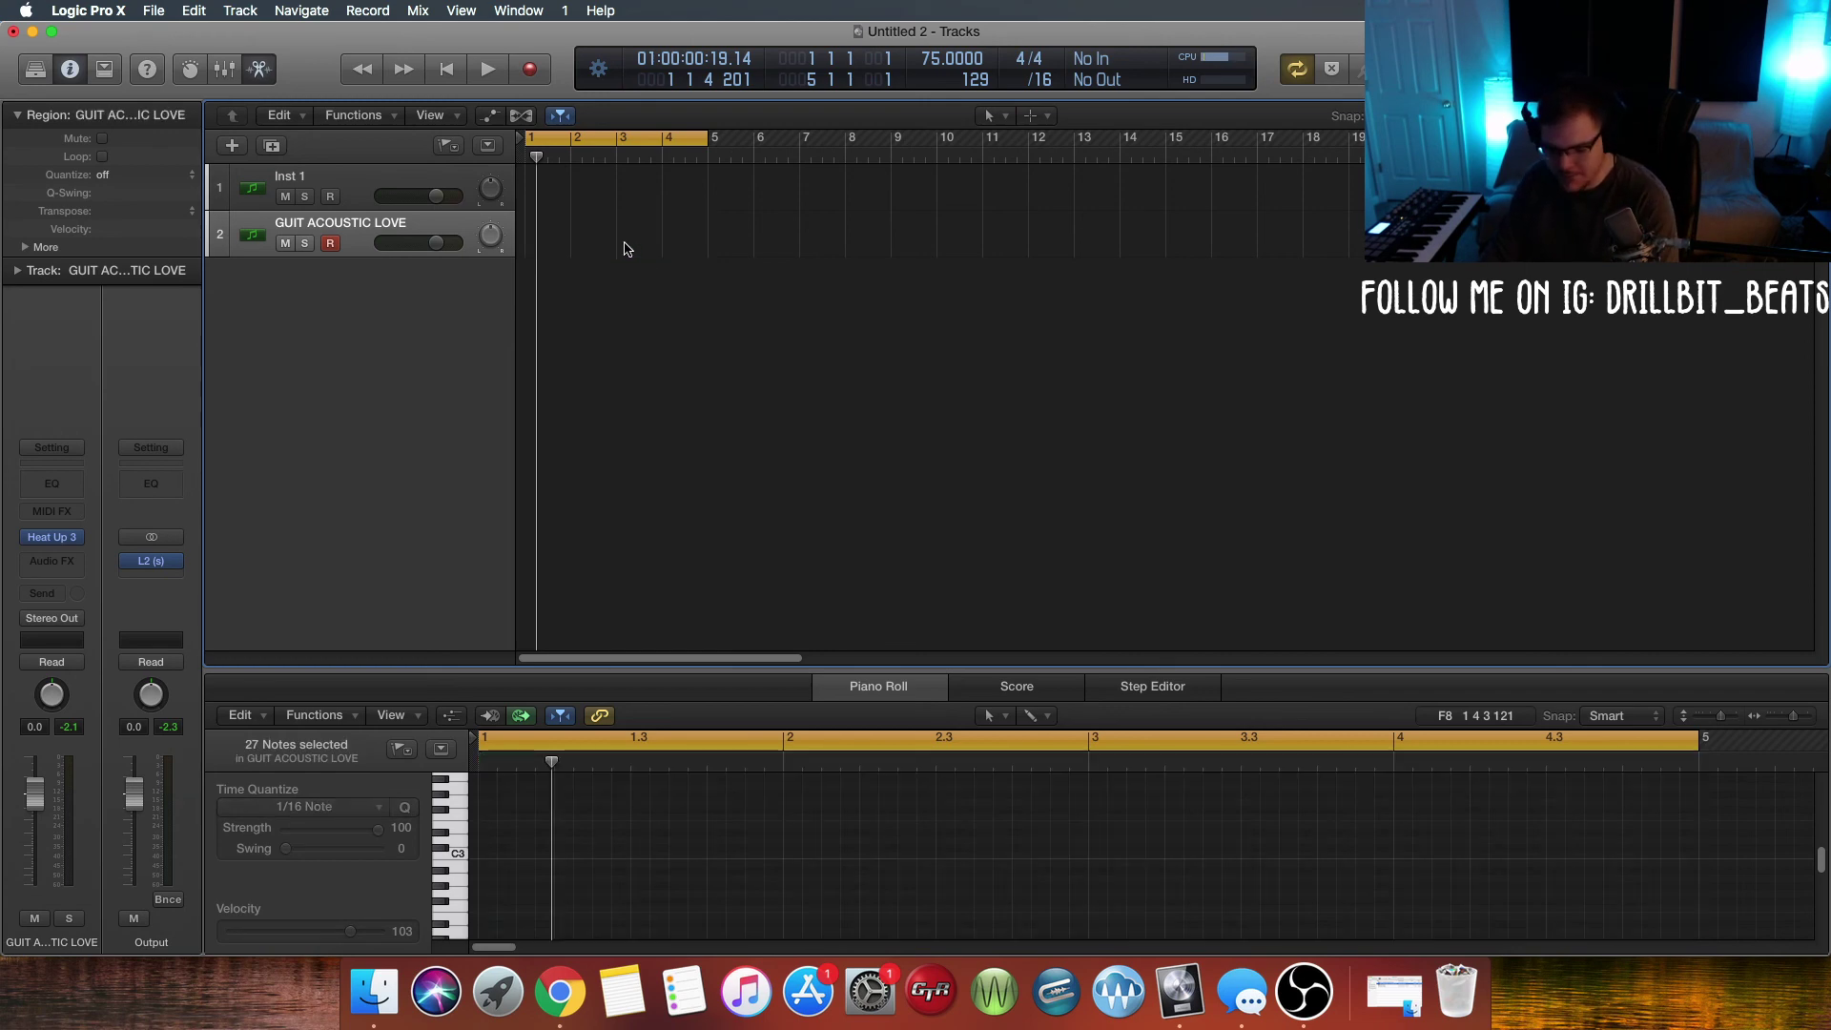
# Step: Record another guitar take with the four-bar cycle enabled, and discard the resulting region
pyautogui.click(578, 141)
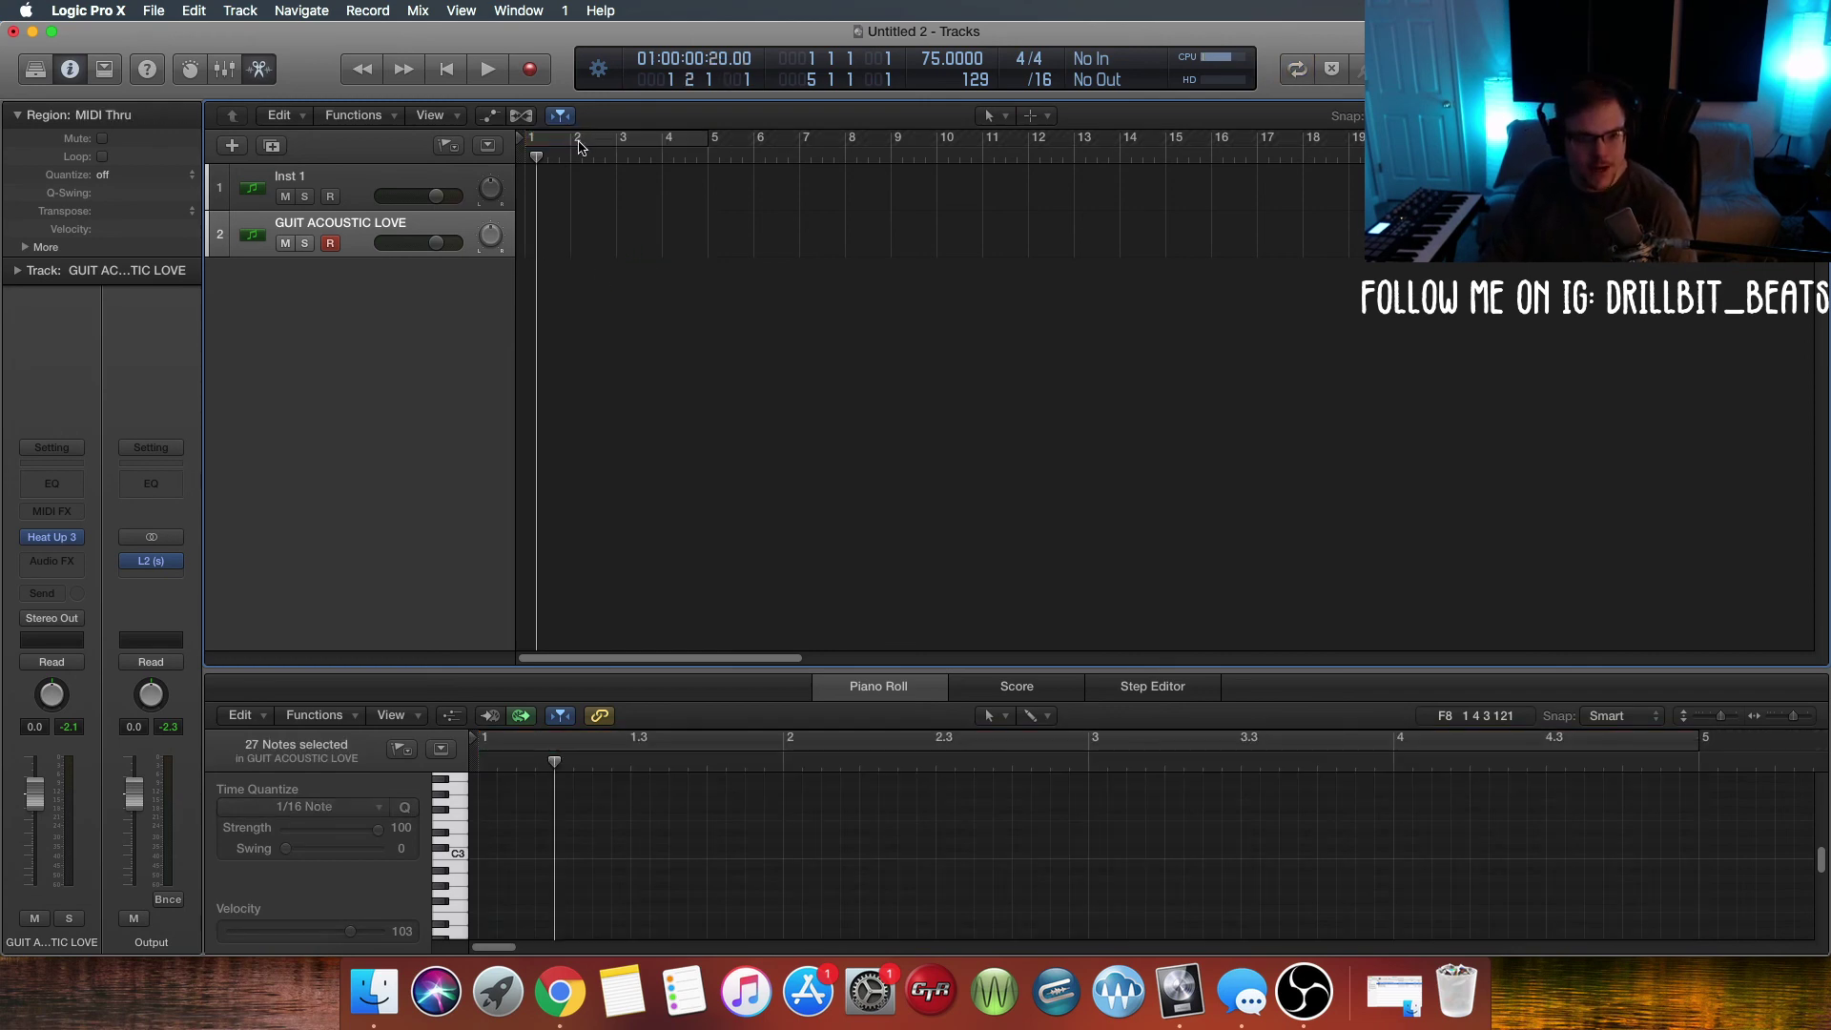
pyautogui.click(578, 142)
pyautogui.press('r')
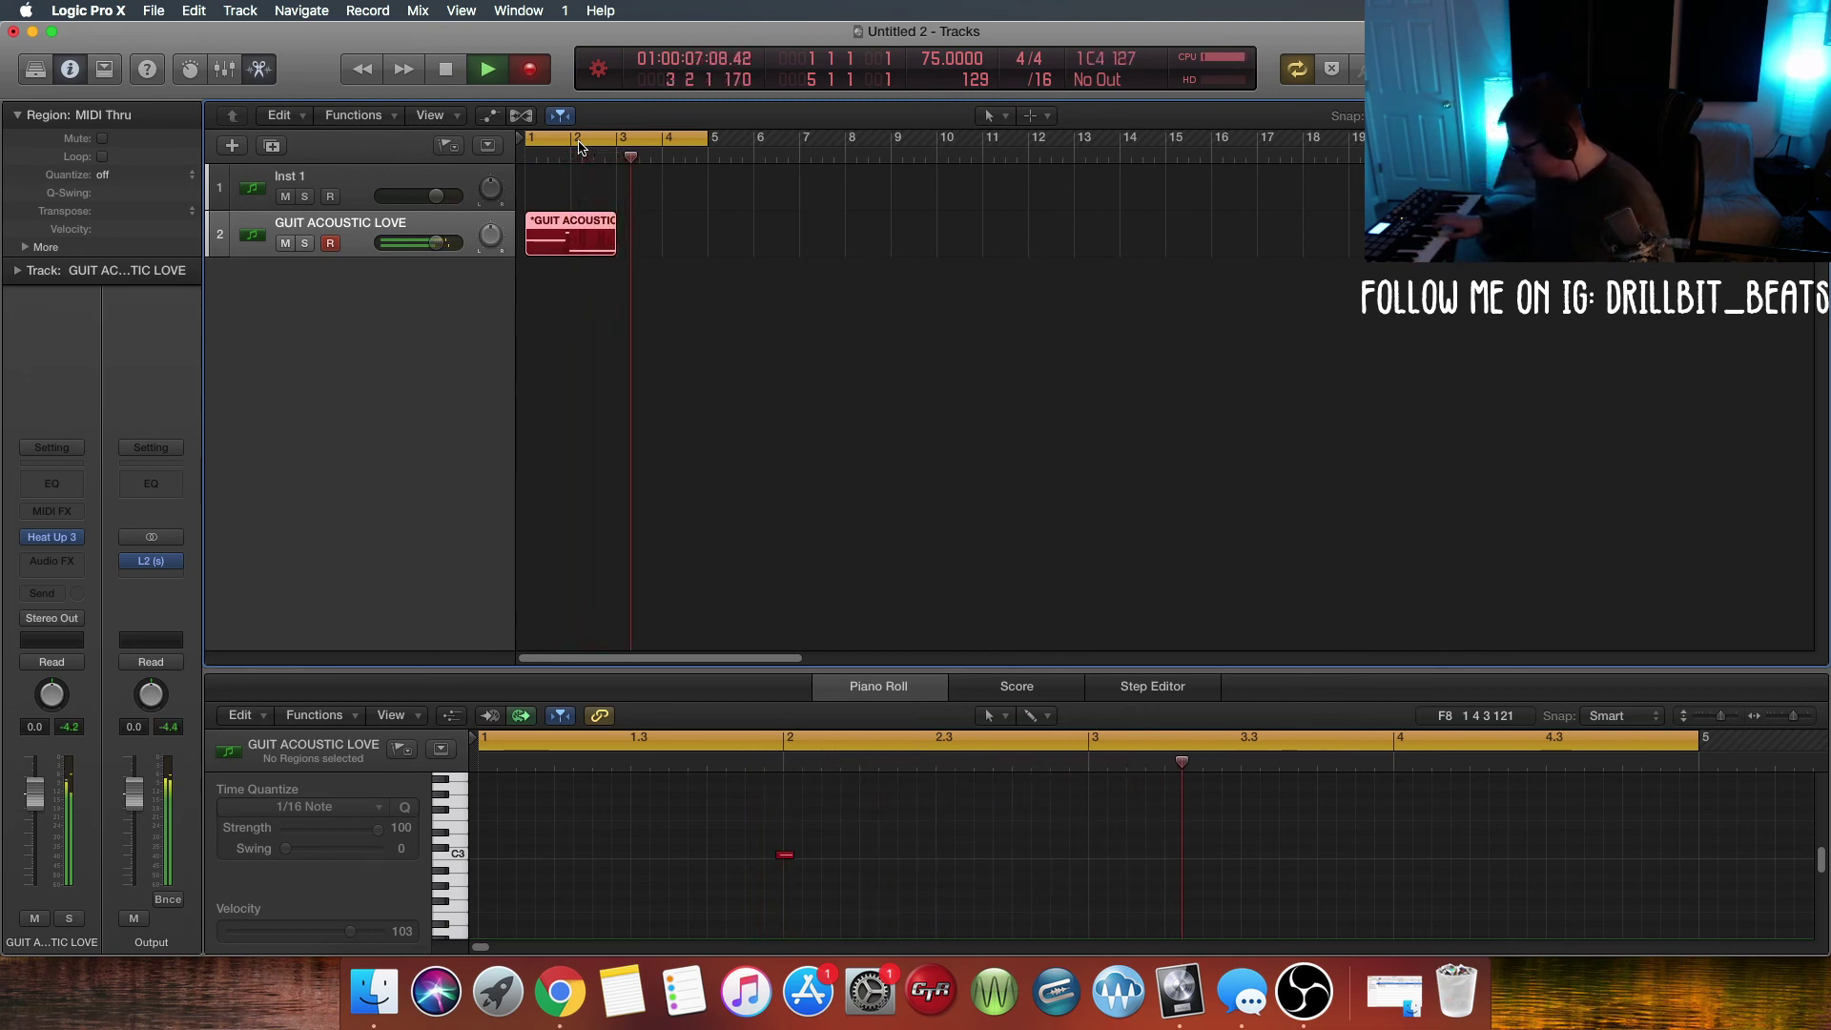
pyautogui.press('space')
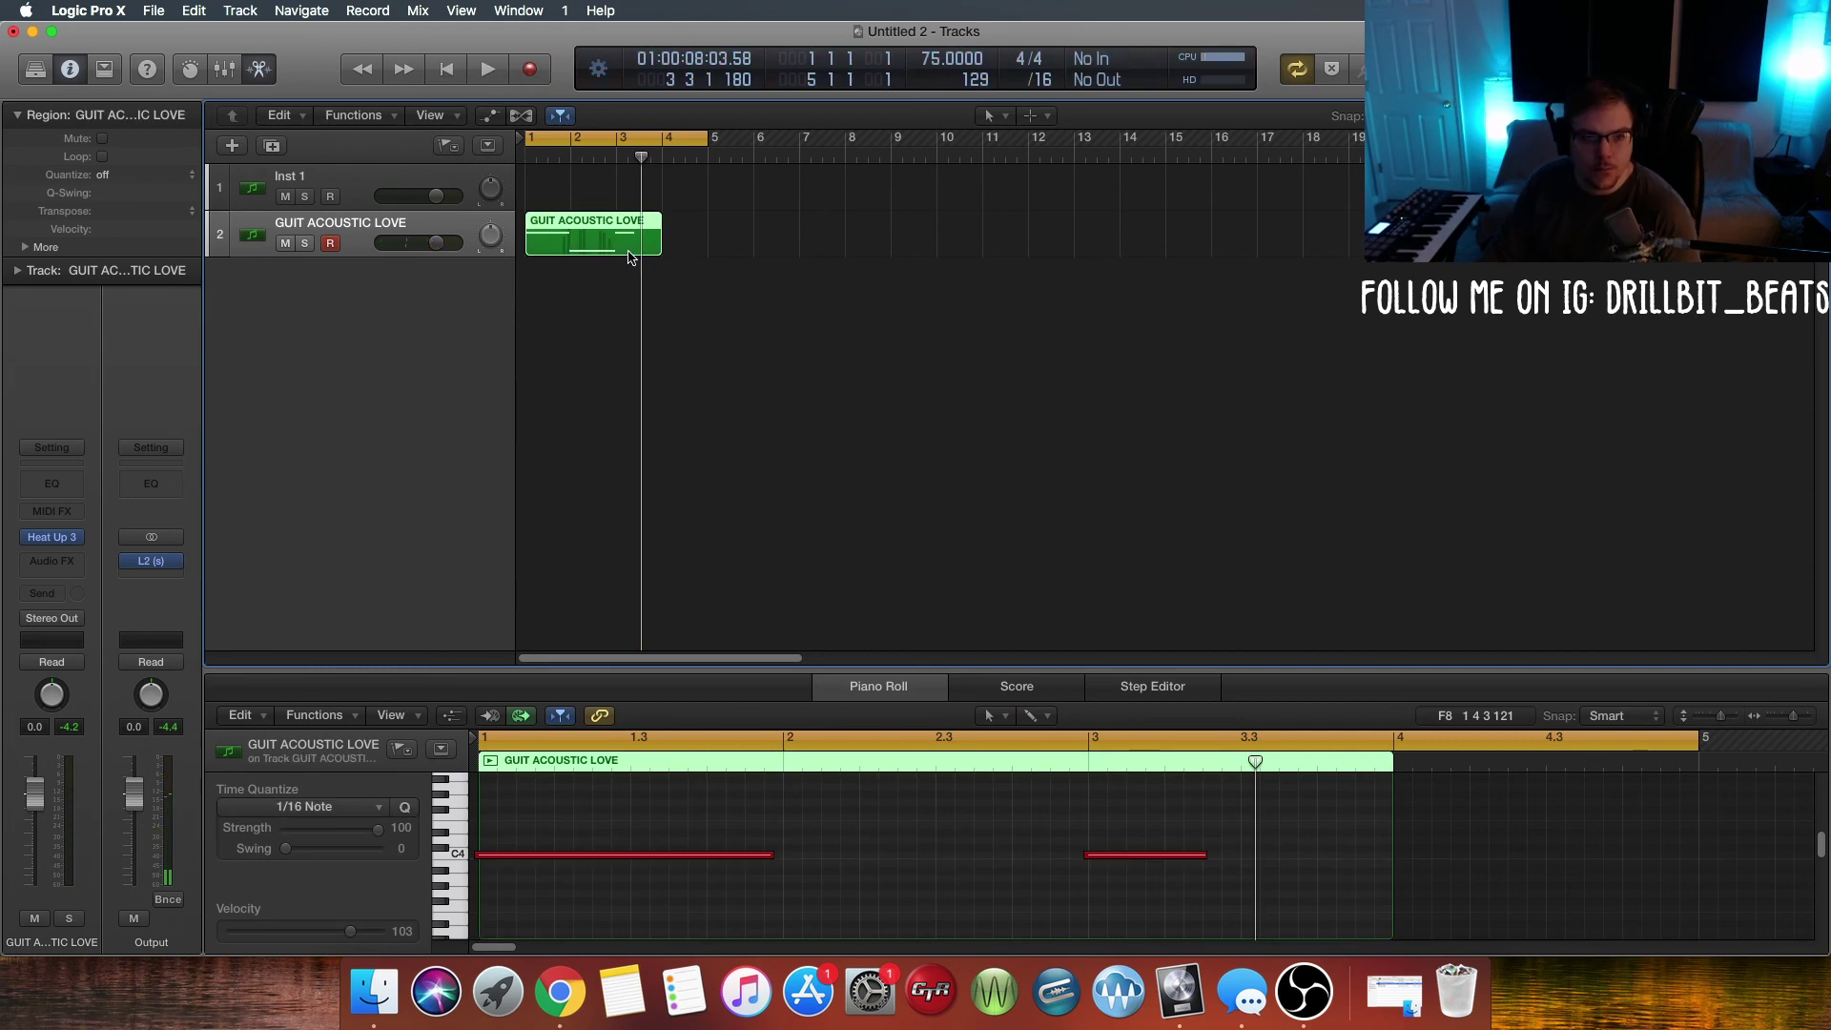
pyautogui.press('Delete')
# Step: Record C4 across bars 1 to 4 on the GUIT ACOUSTIC LOVE track and quantize the region to 1/16 Note
pyautogui.press('r')
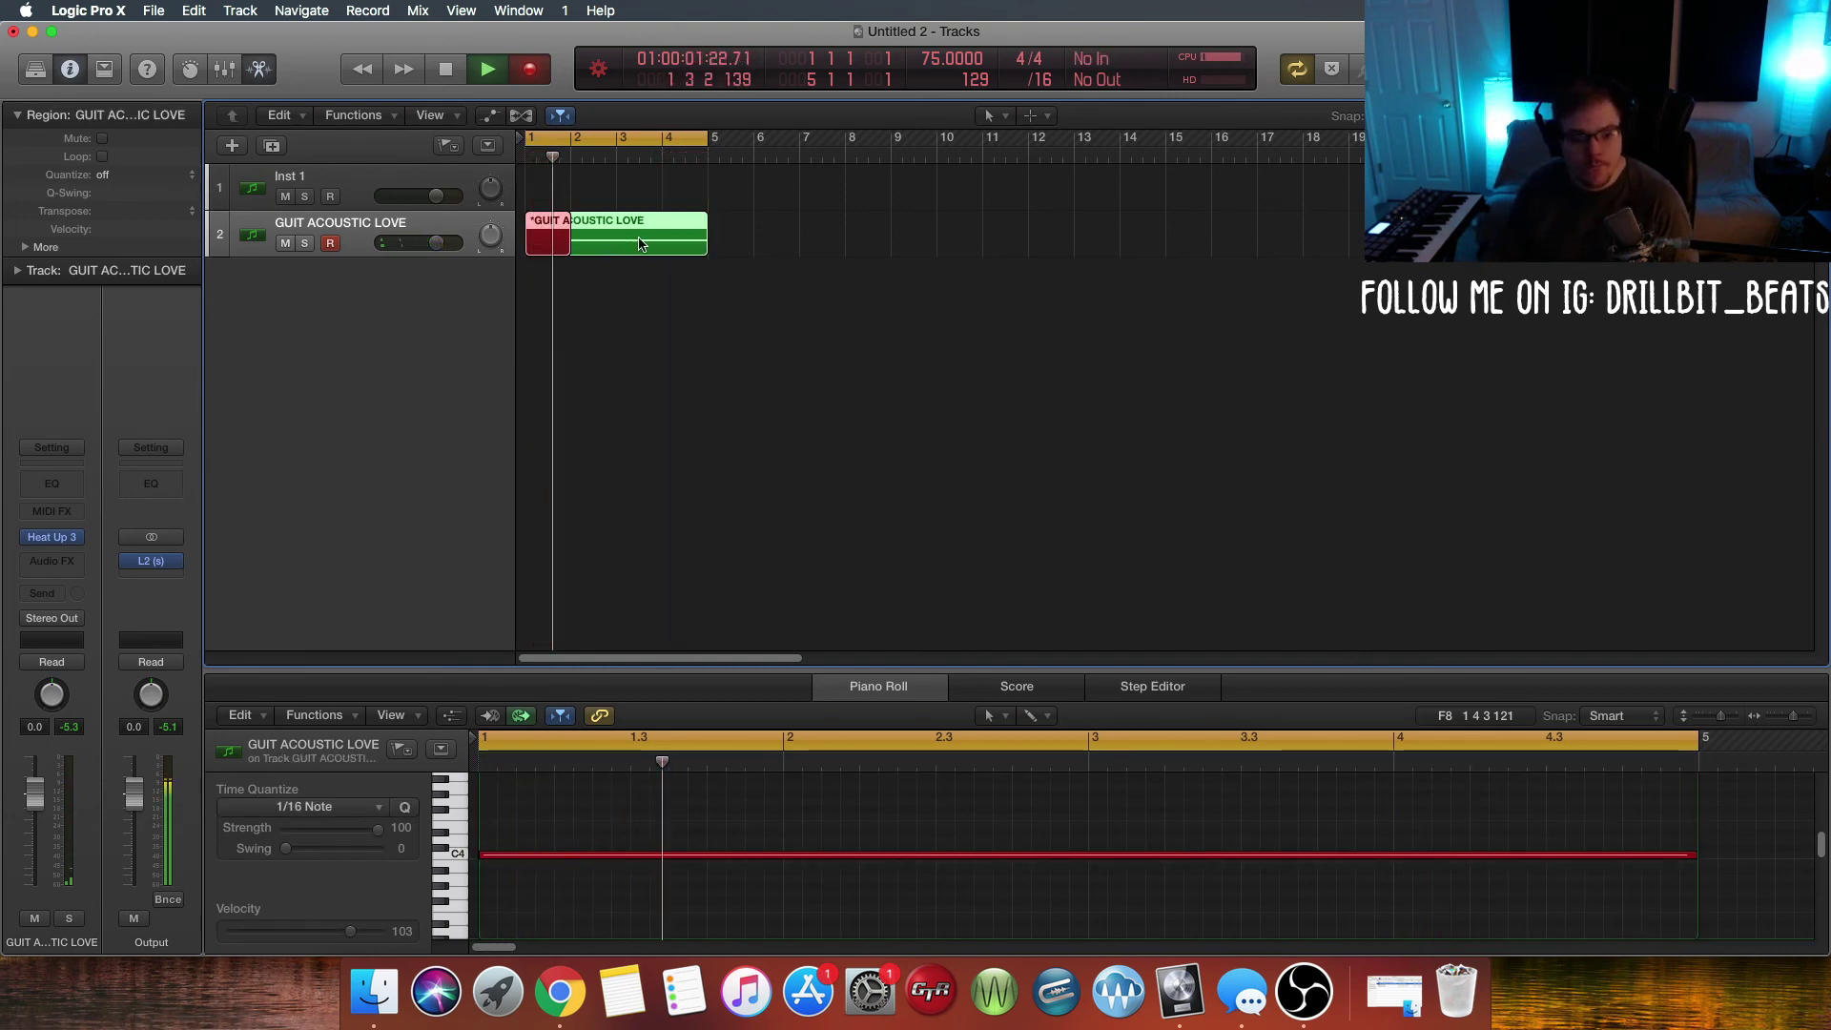
pyautogui.press('space')
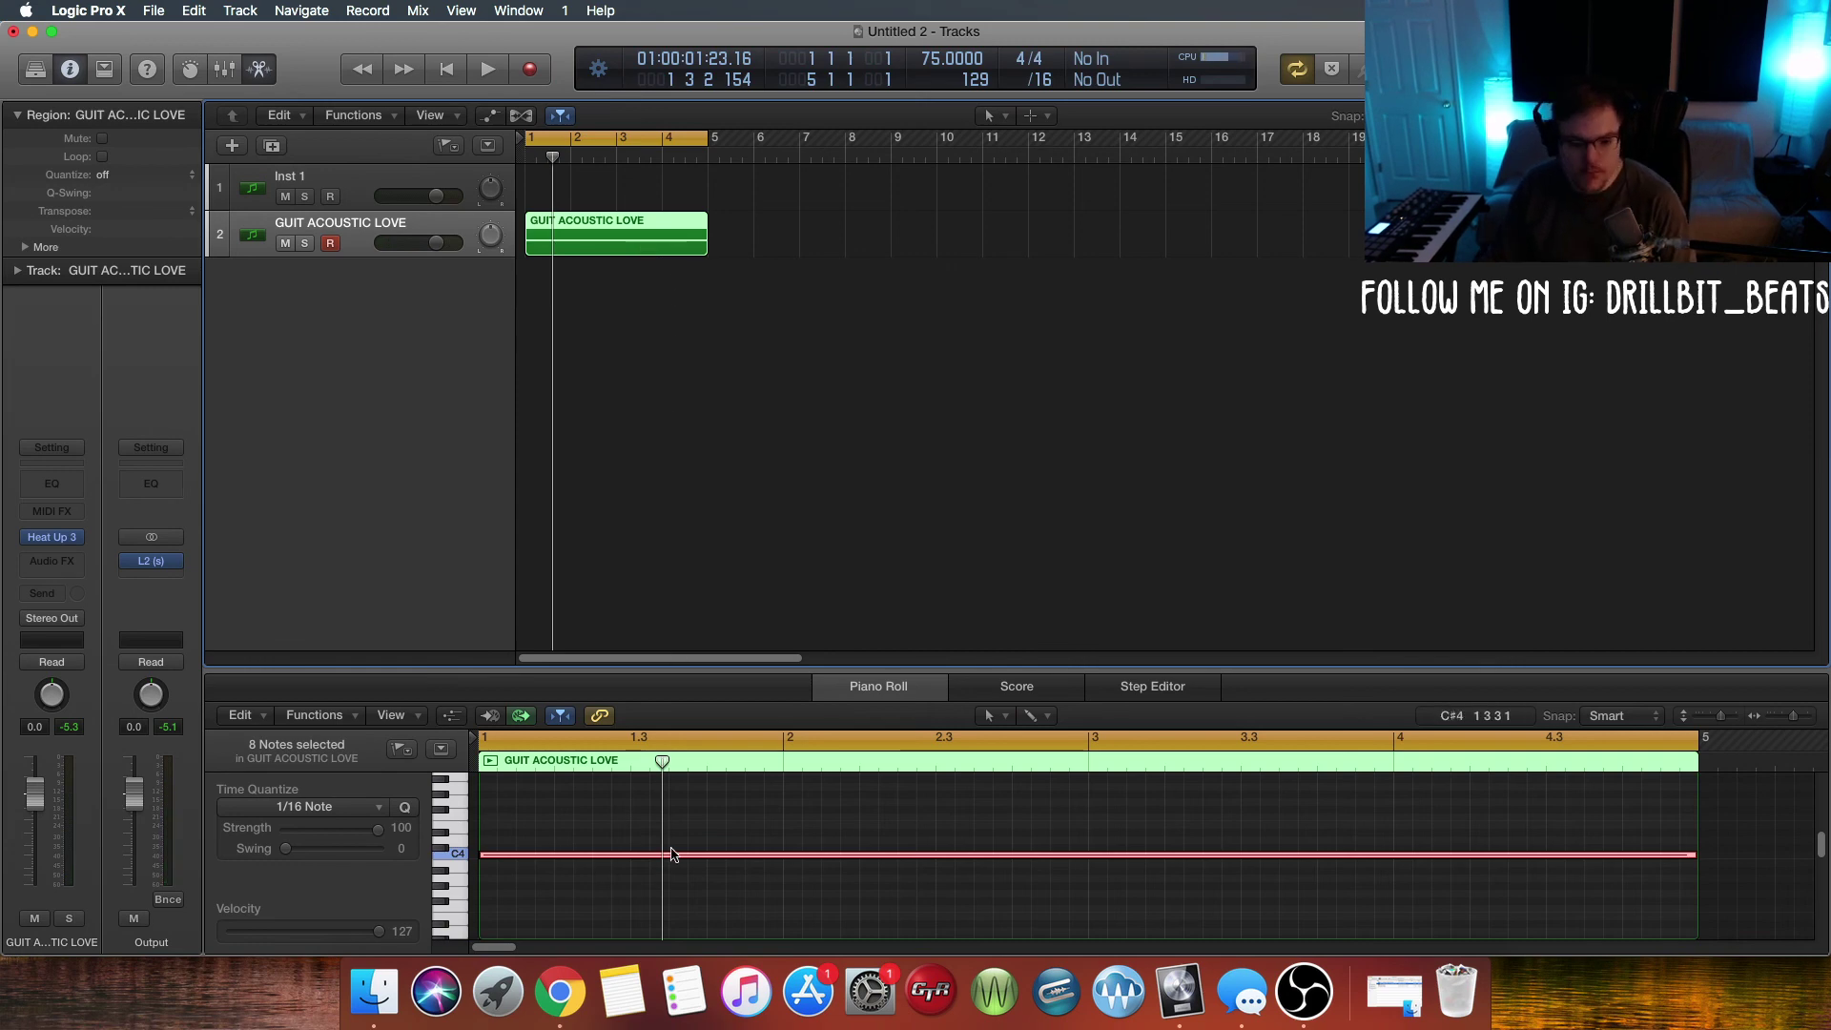
pyautogui.press('space')
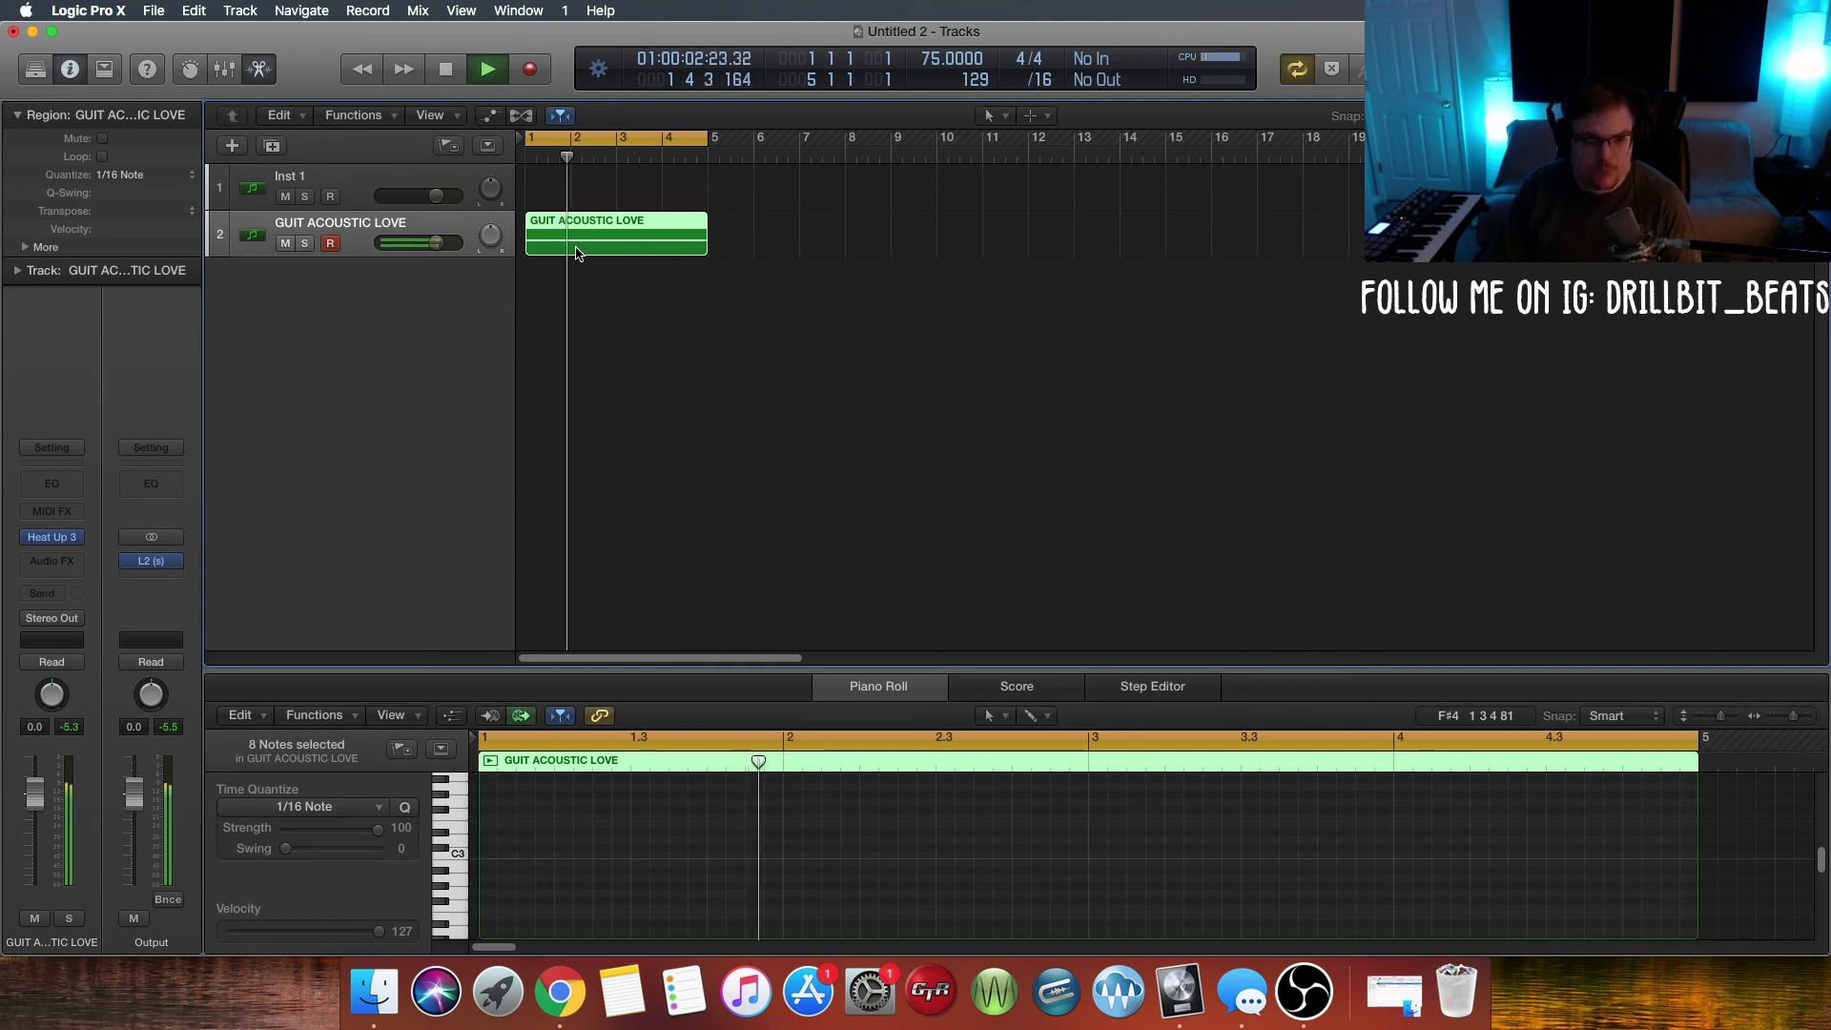
# Step: Copy the guitar region to bar 5 and extend the cycle range to eight bars
pyautogui.moveTo(576, 256); pyautogui.dragTo(758, 253)
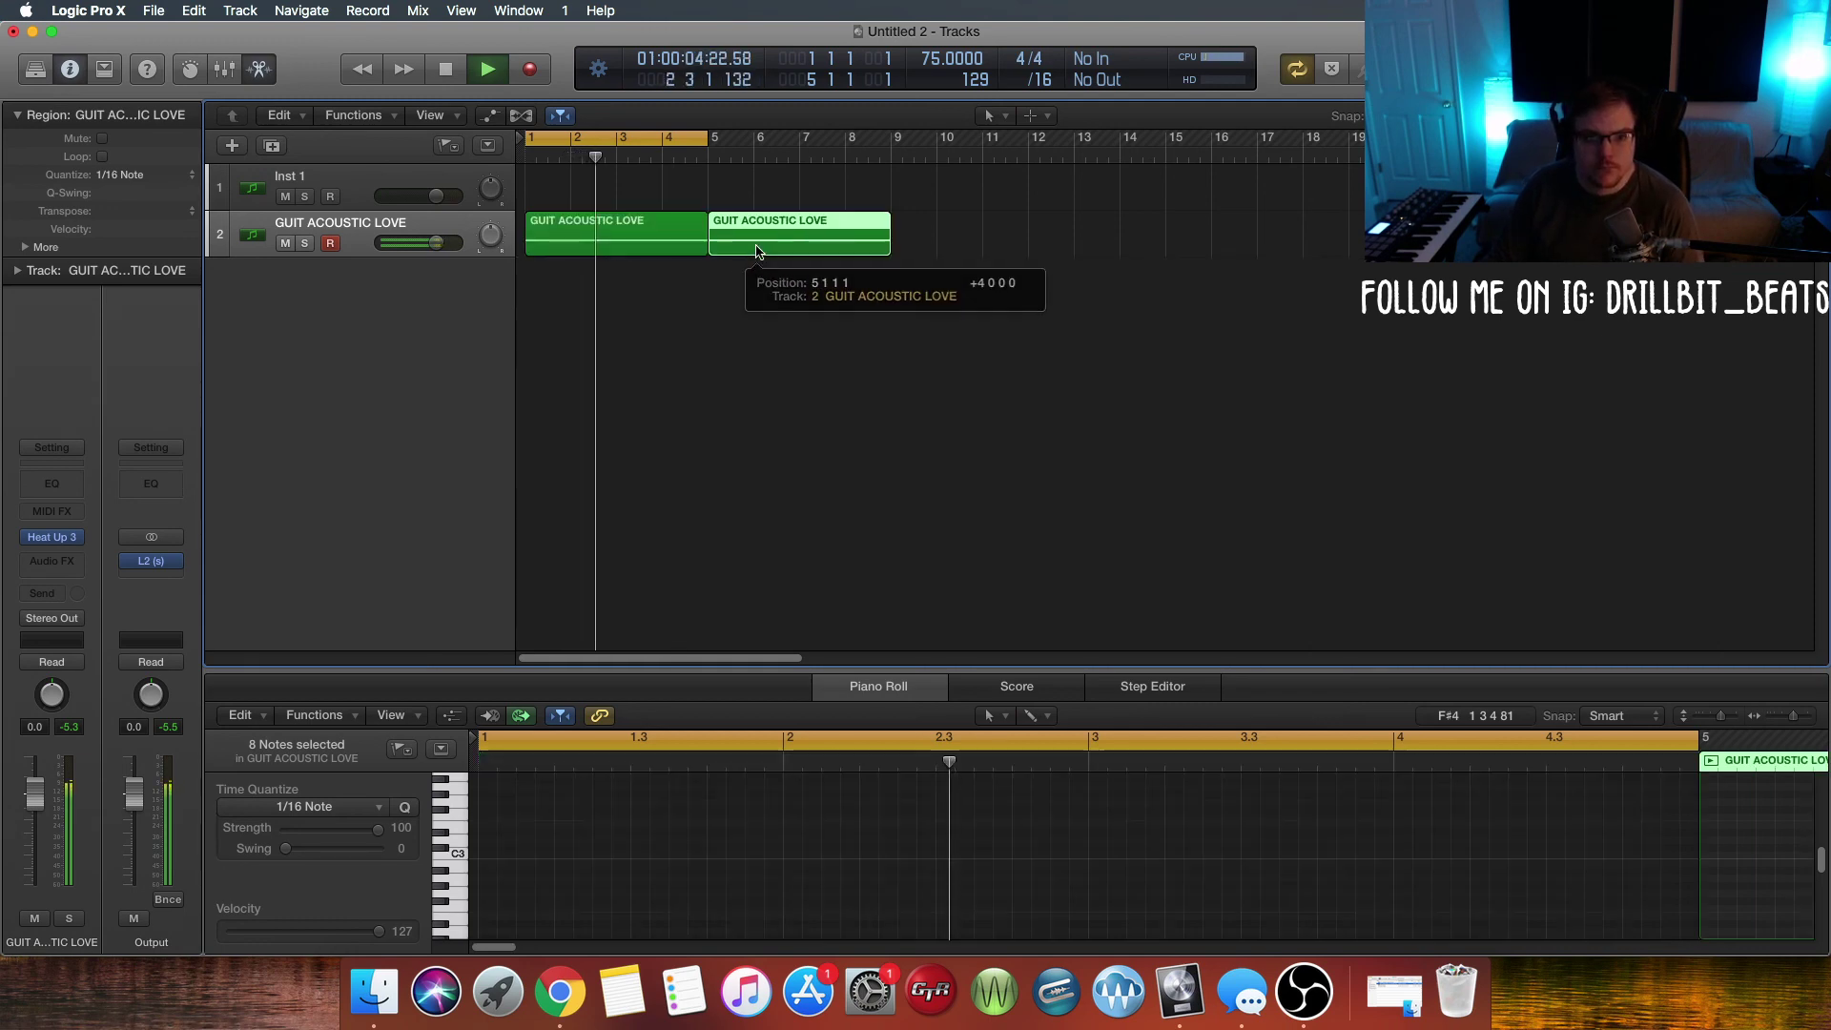
pyautogui.moveTo(701, 133); pyautogui.dragTo(885, 247)
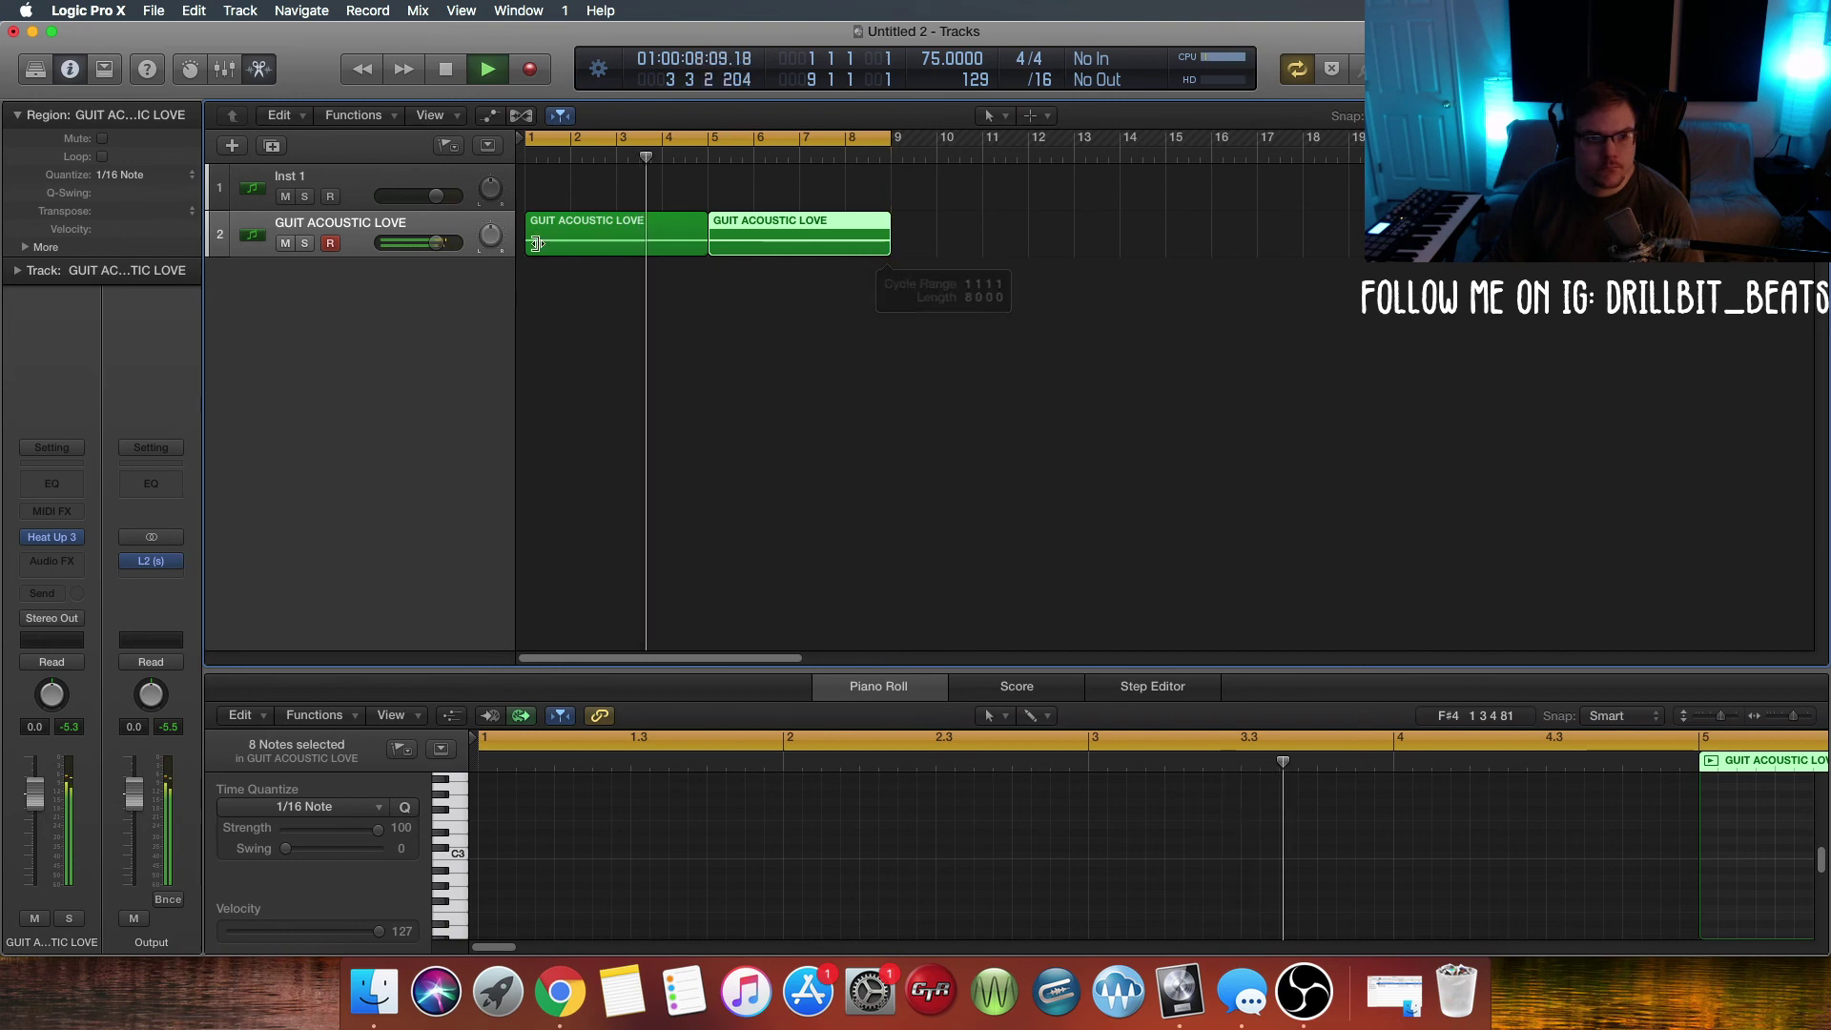
# Step: Select the Inst 1 track, try out the bass over the guitar loop, and open its SubLab instrument
pyautogui.click(335, 183)
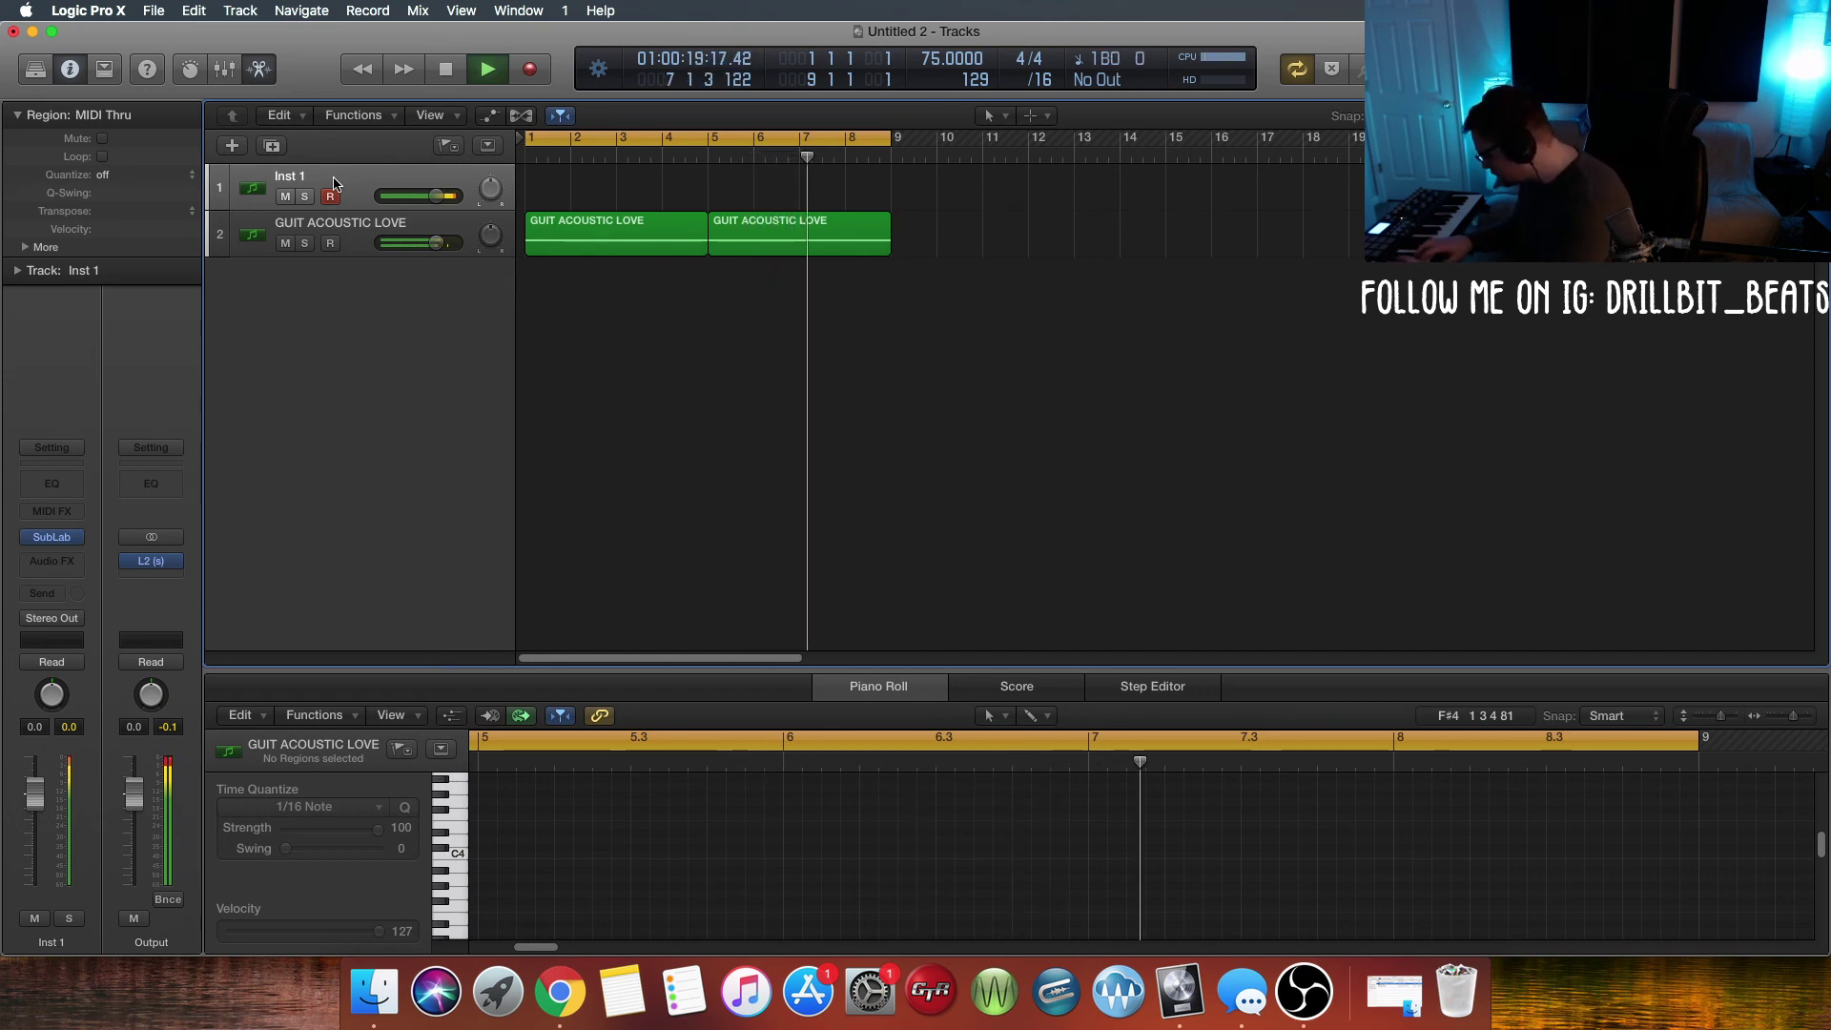
pyautogui.press('space')
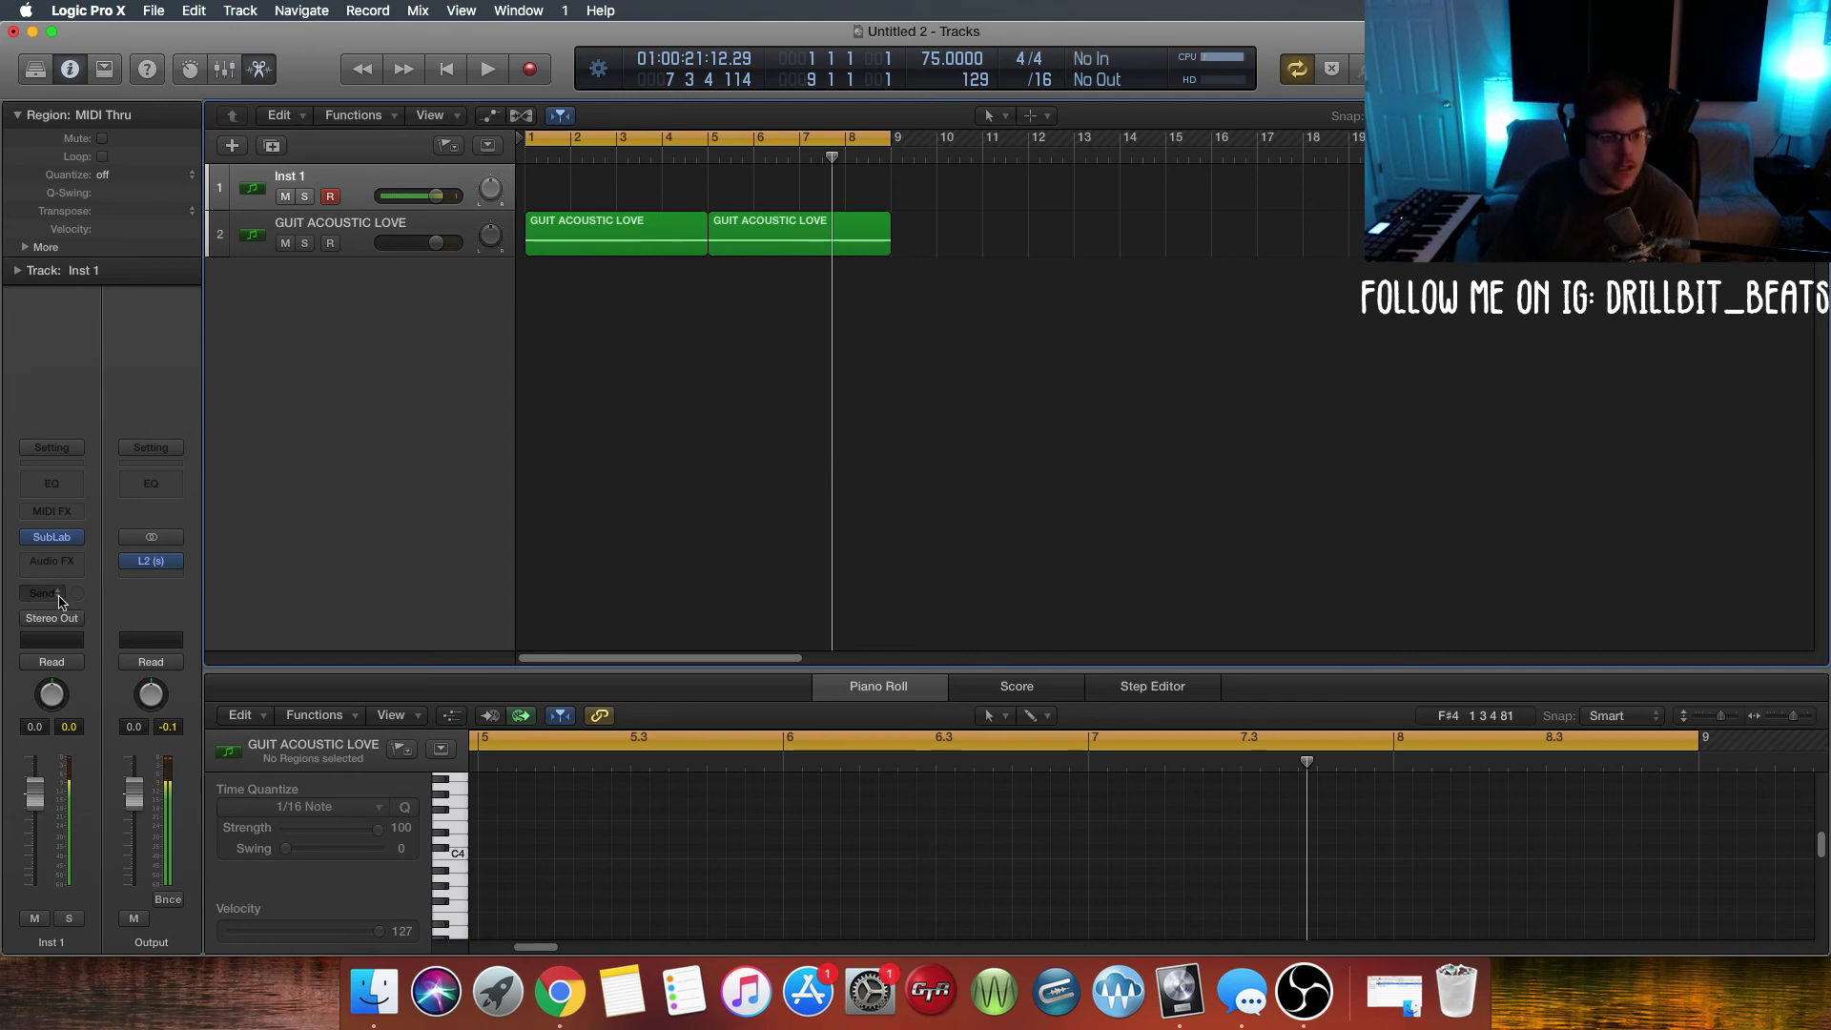
pyautogui.click(55, 538)
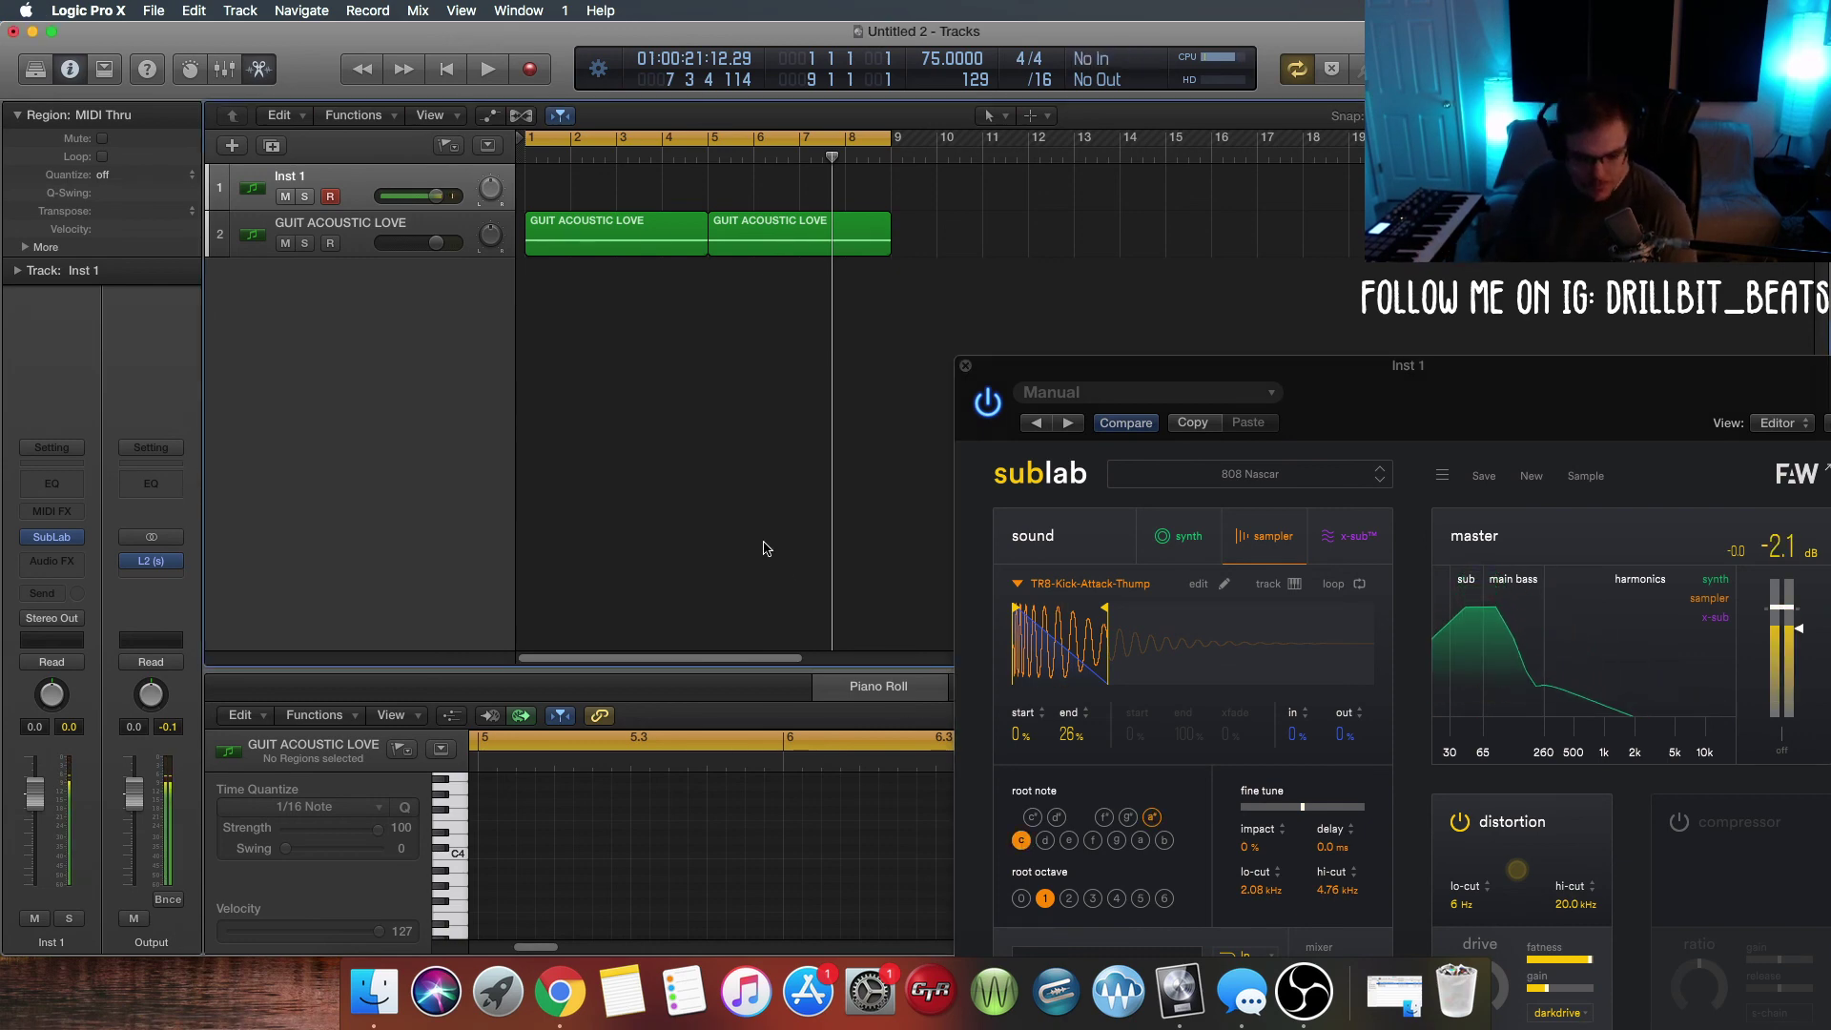
# Step: Record a trial 808 bass take on Inst 1 over the guitar loop and delete its region
pyautogui.press('space')
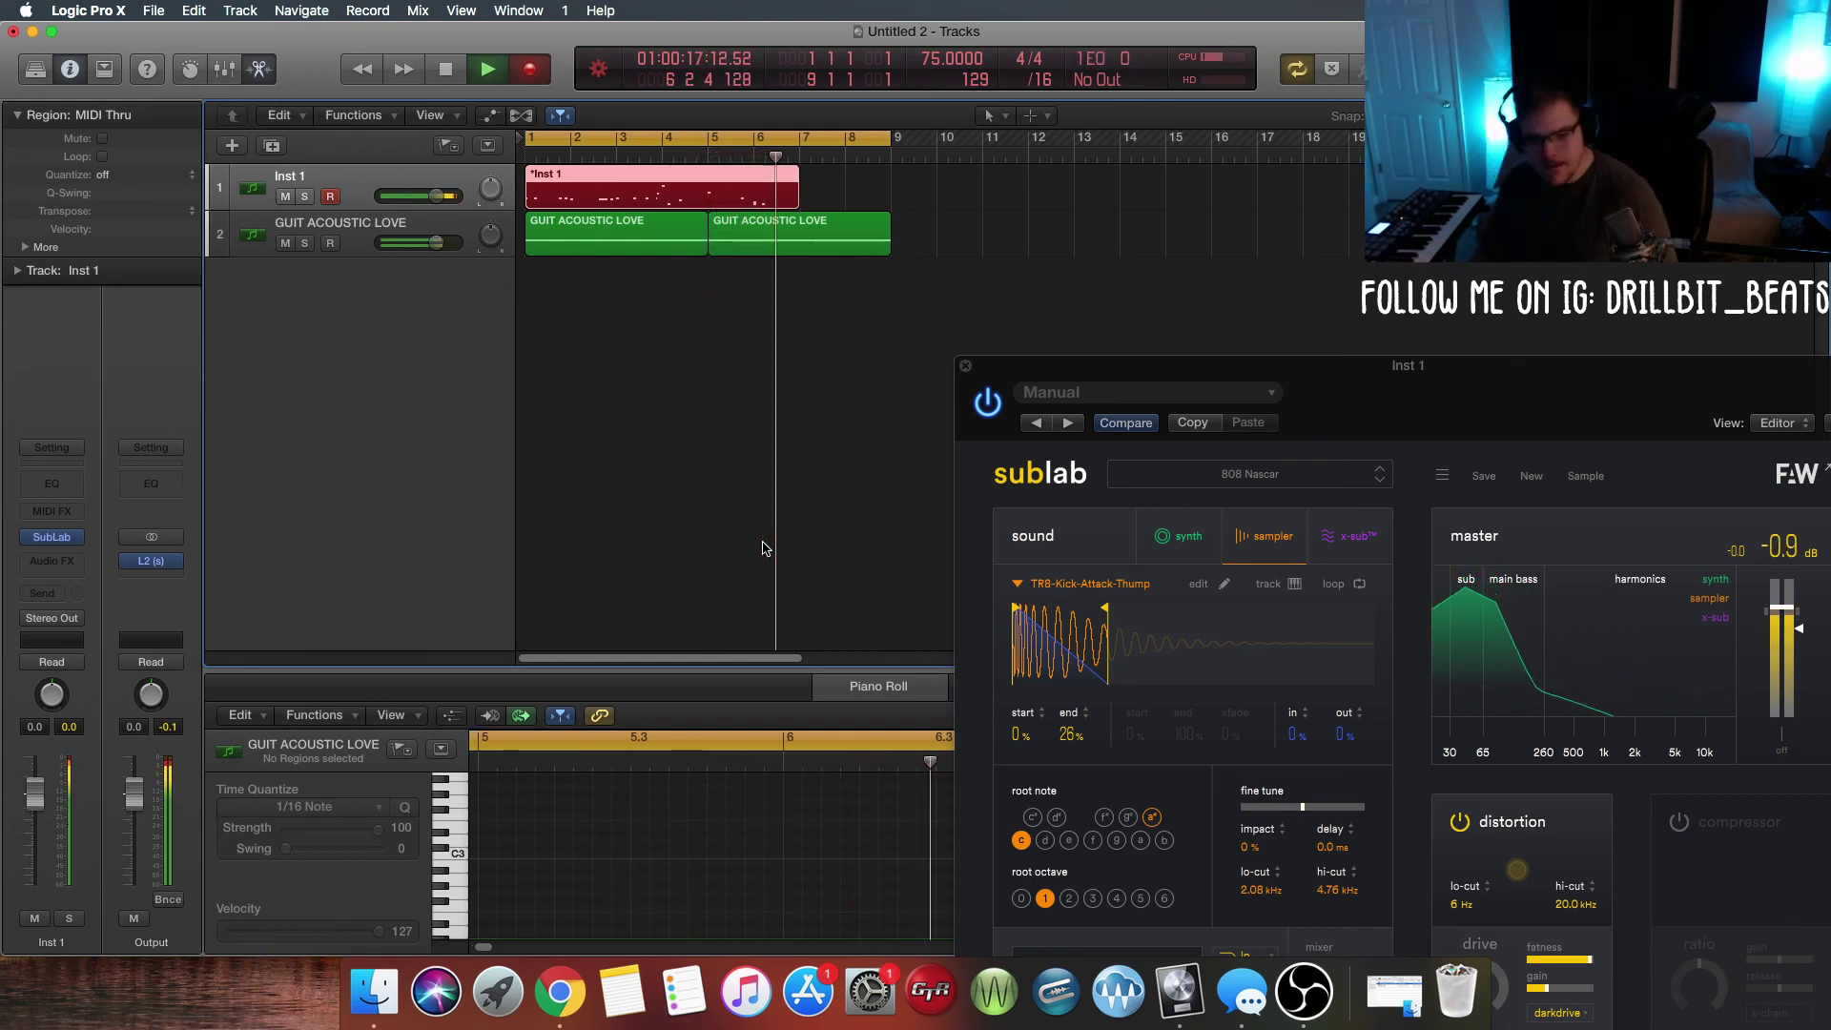
pyautogui.press('space')
pyautogui.press('Delete')
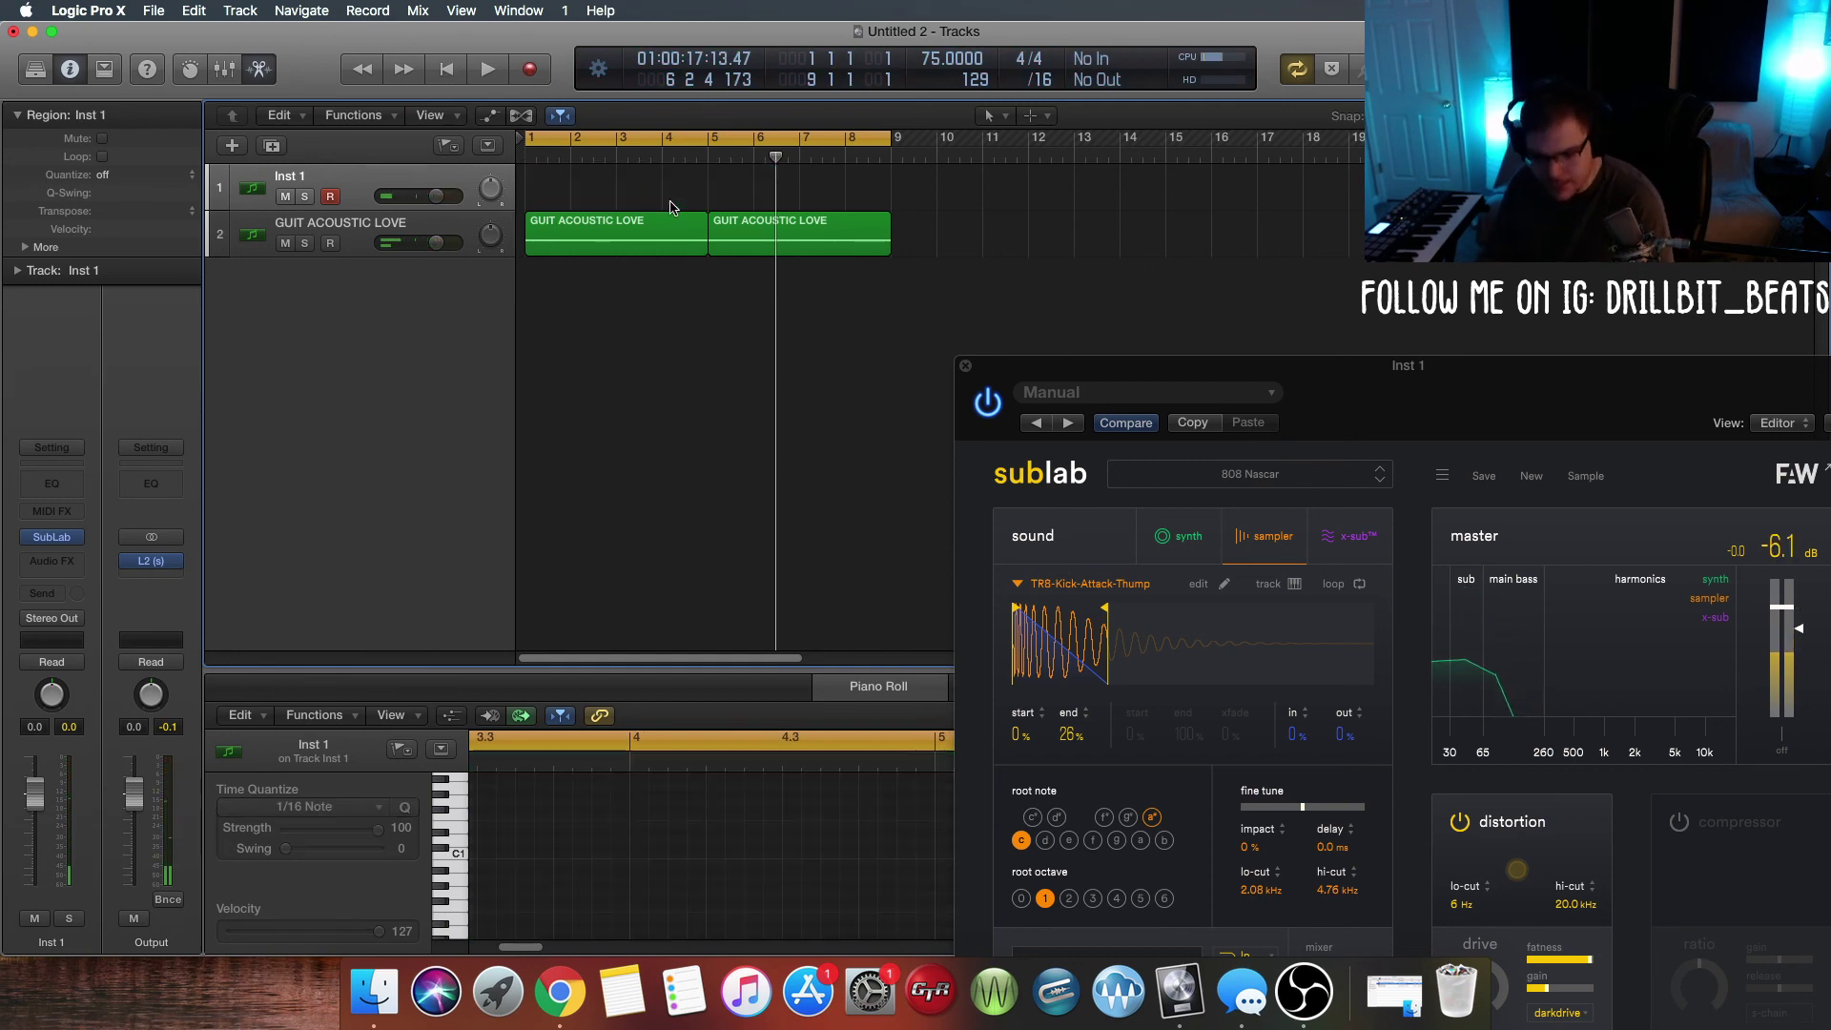
pyautogui.click(665, 217)
pyautogui.click(657, 198)
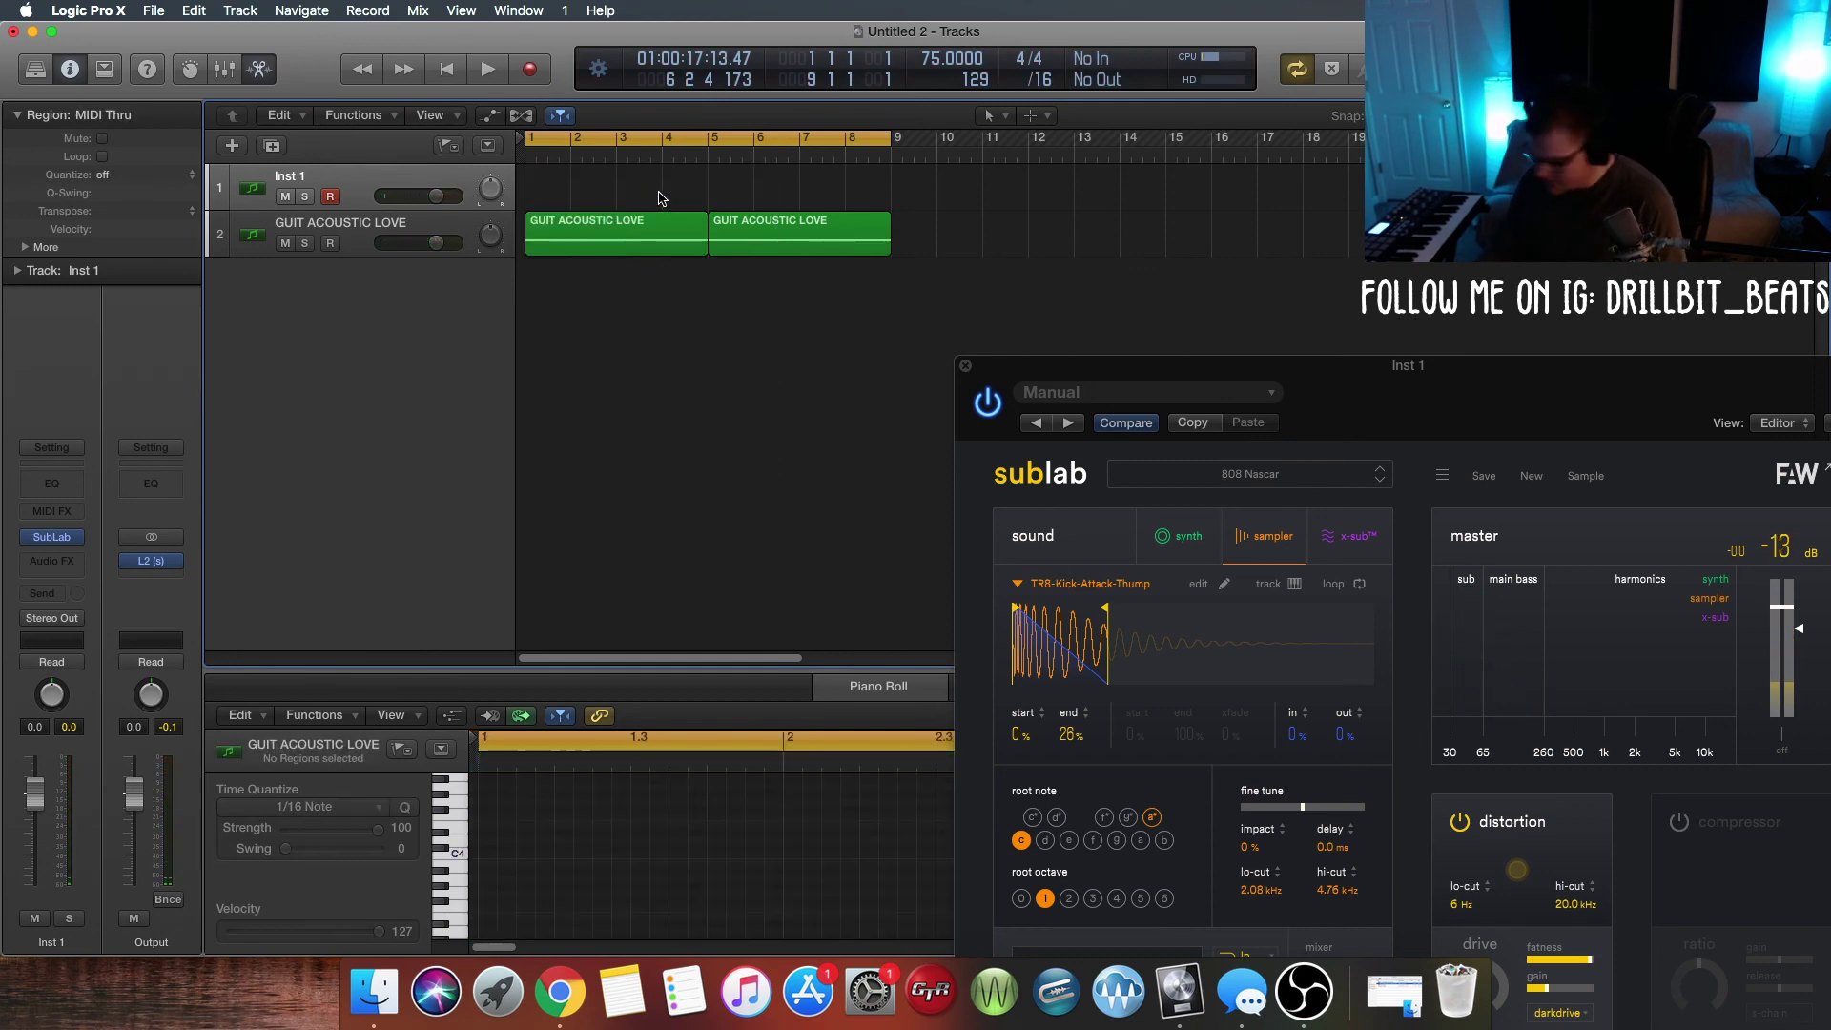
# Step: Record a second 808 bass take across the eight-bar cycle on Inst 1 and discard it
pyautogui.press('space')
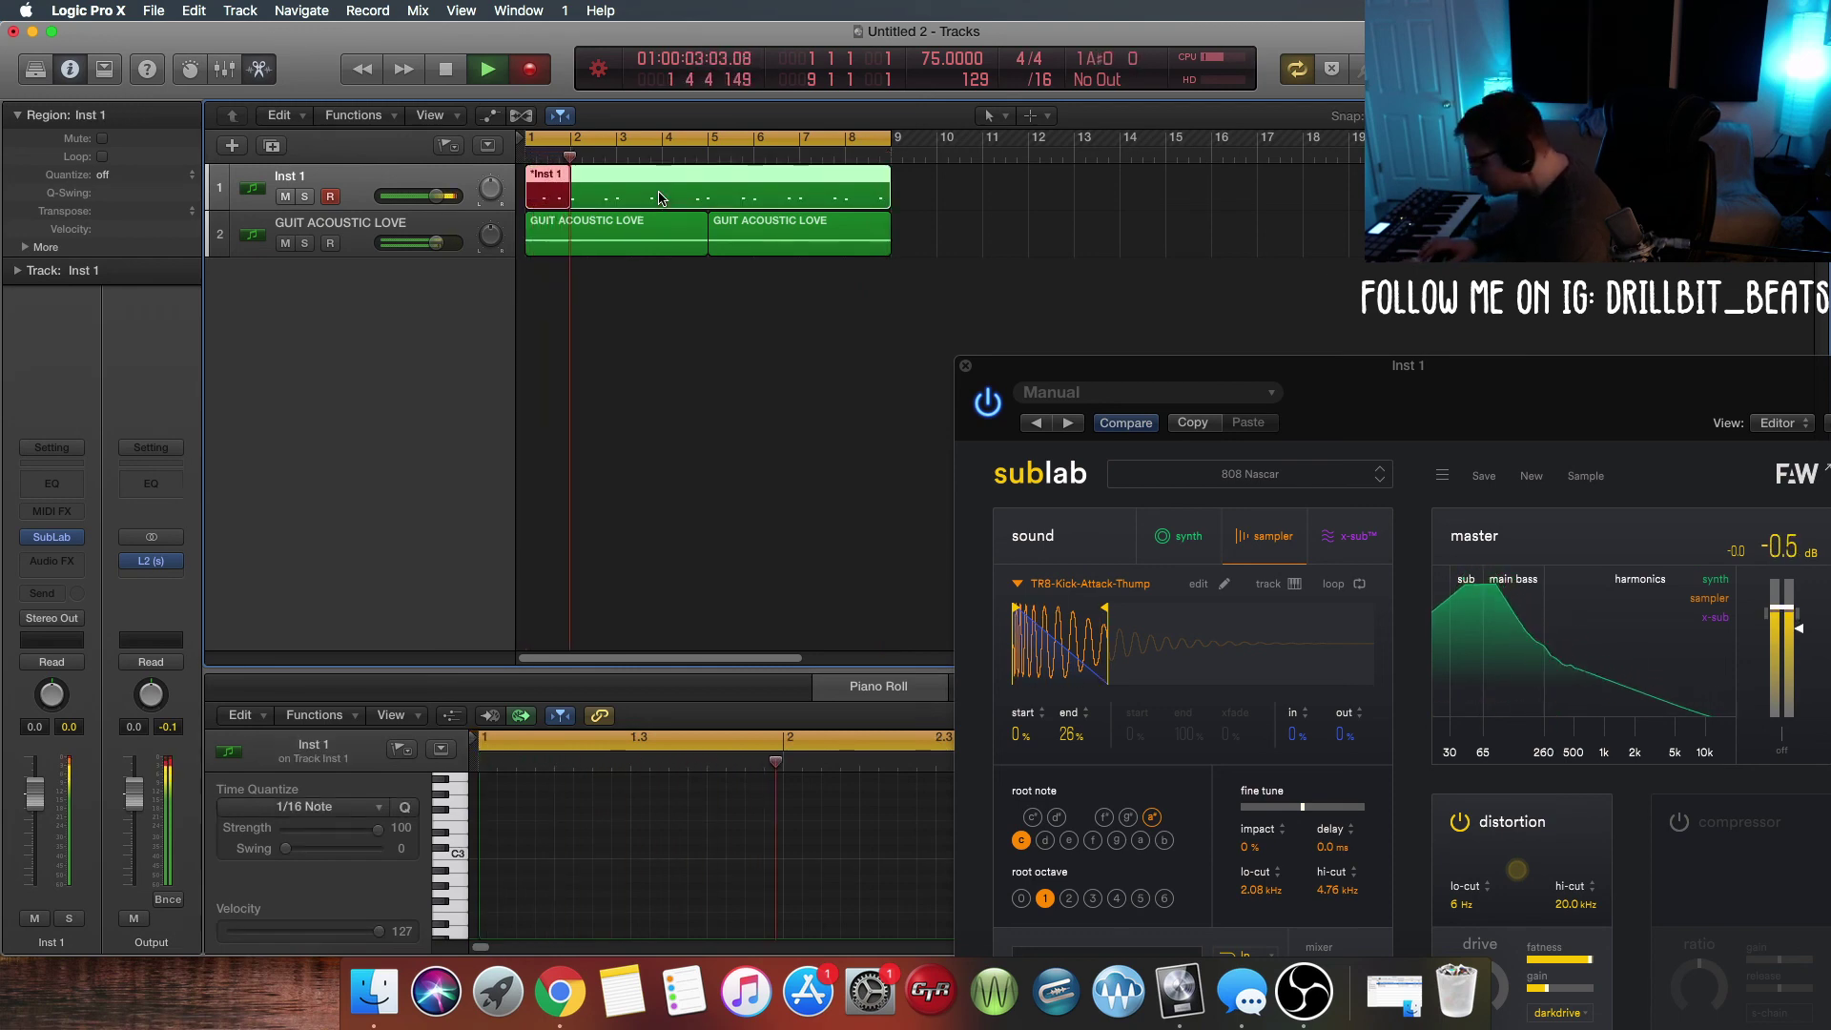
pyautogui.press('space')
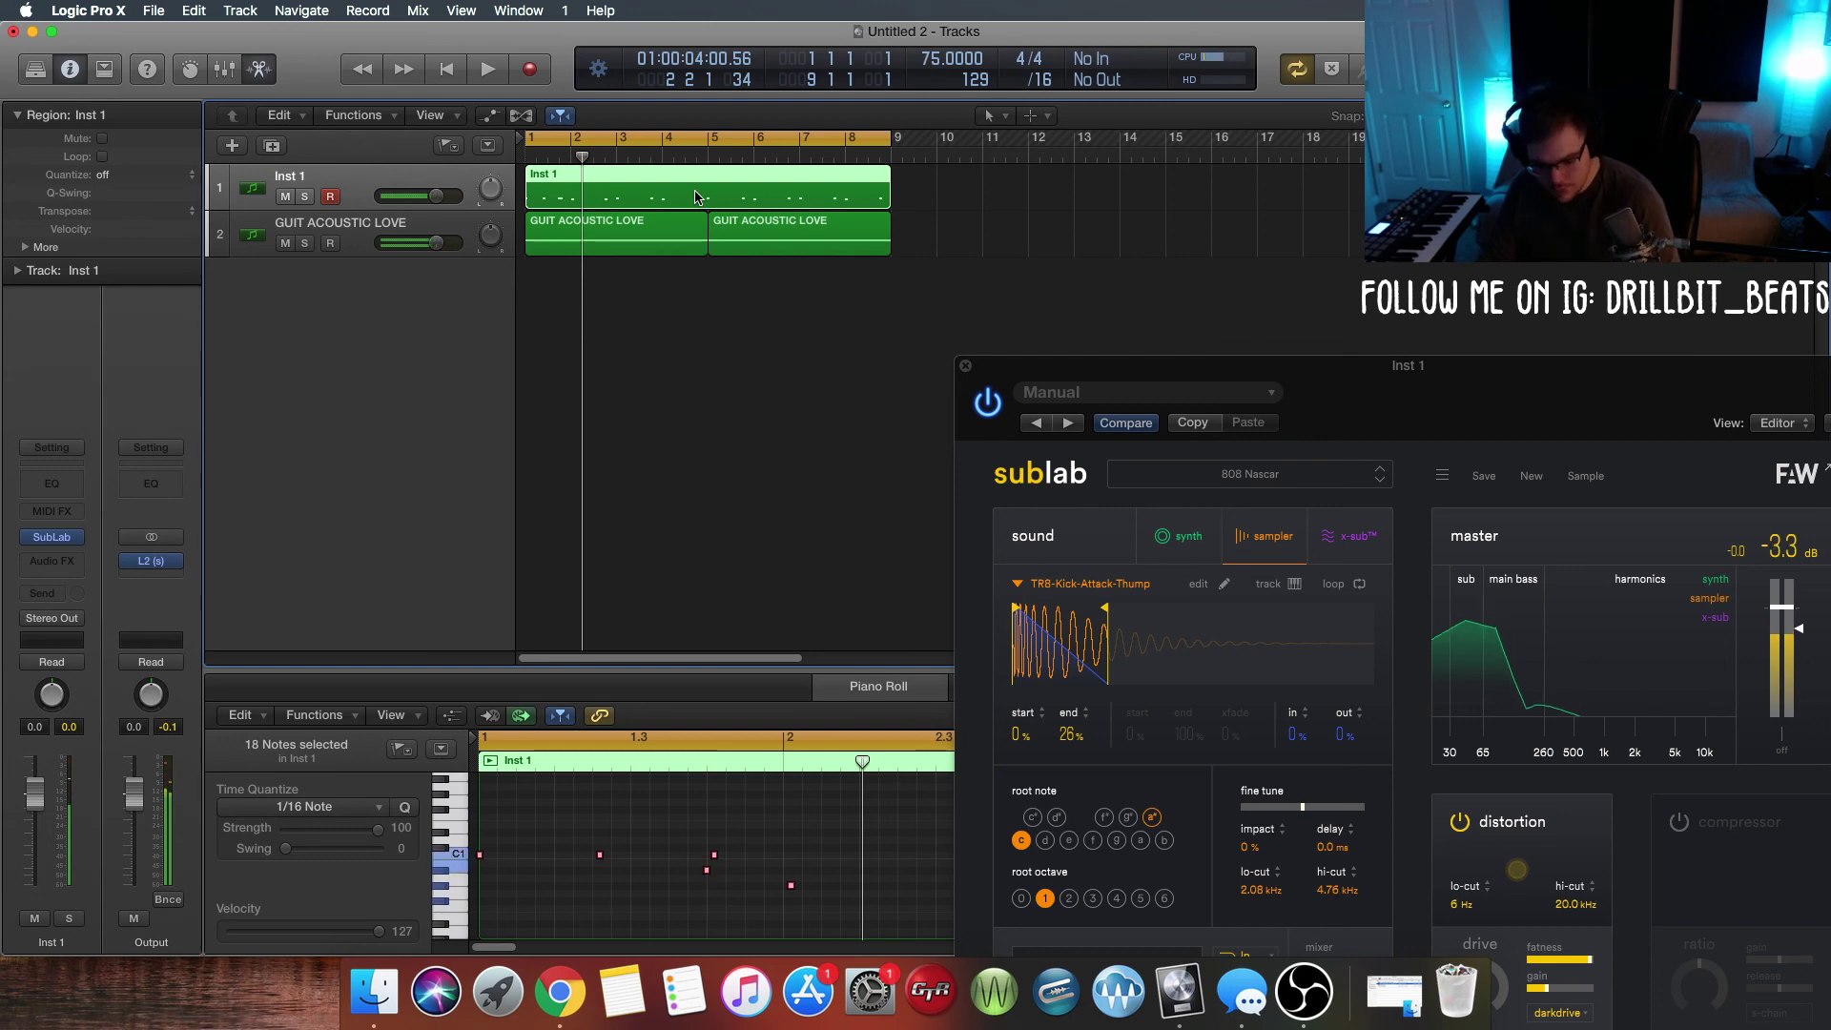
pyautogui.press('BackSpace')
# Step: Record a new 808 bass part over bars 1 to 7 on Inst 1 and close SubLab
pyautogui.press('r')
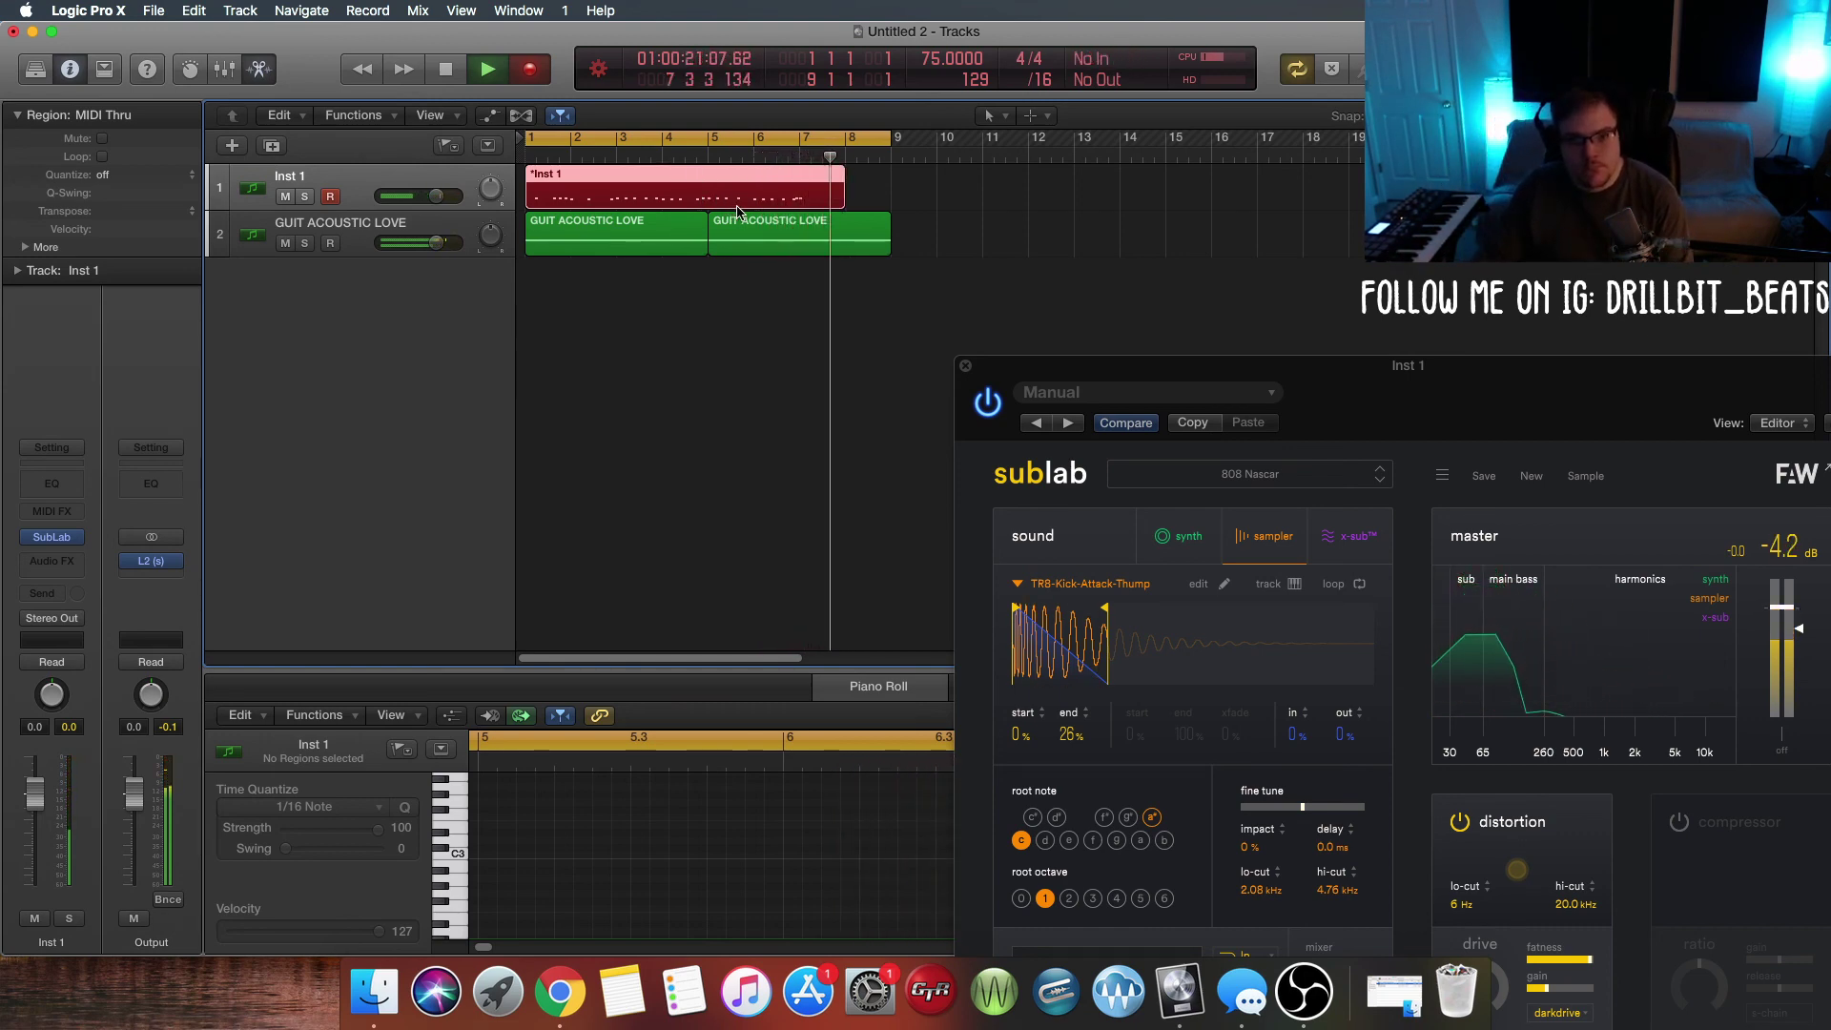
pyautogui.press('space')
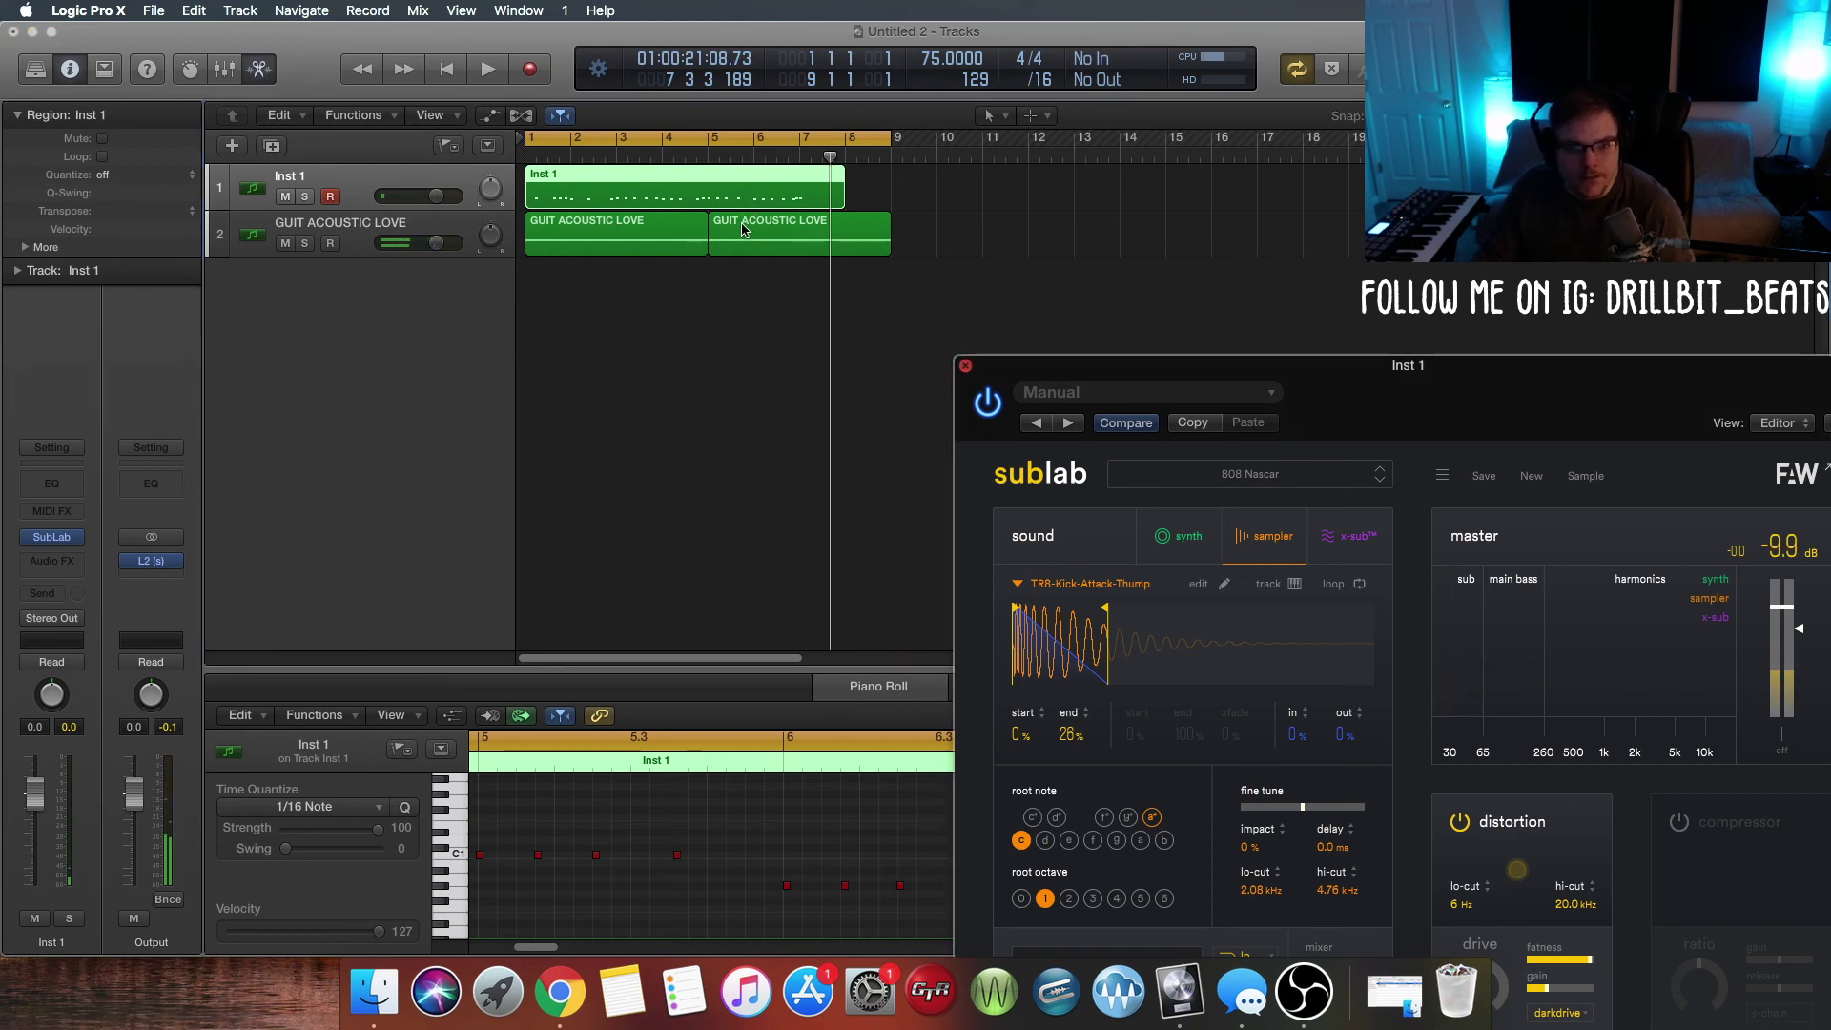
pyautogui.click(967, 367)
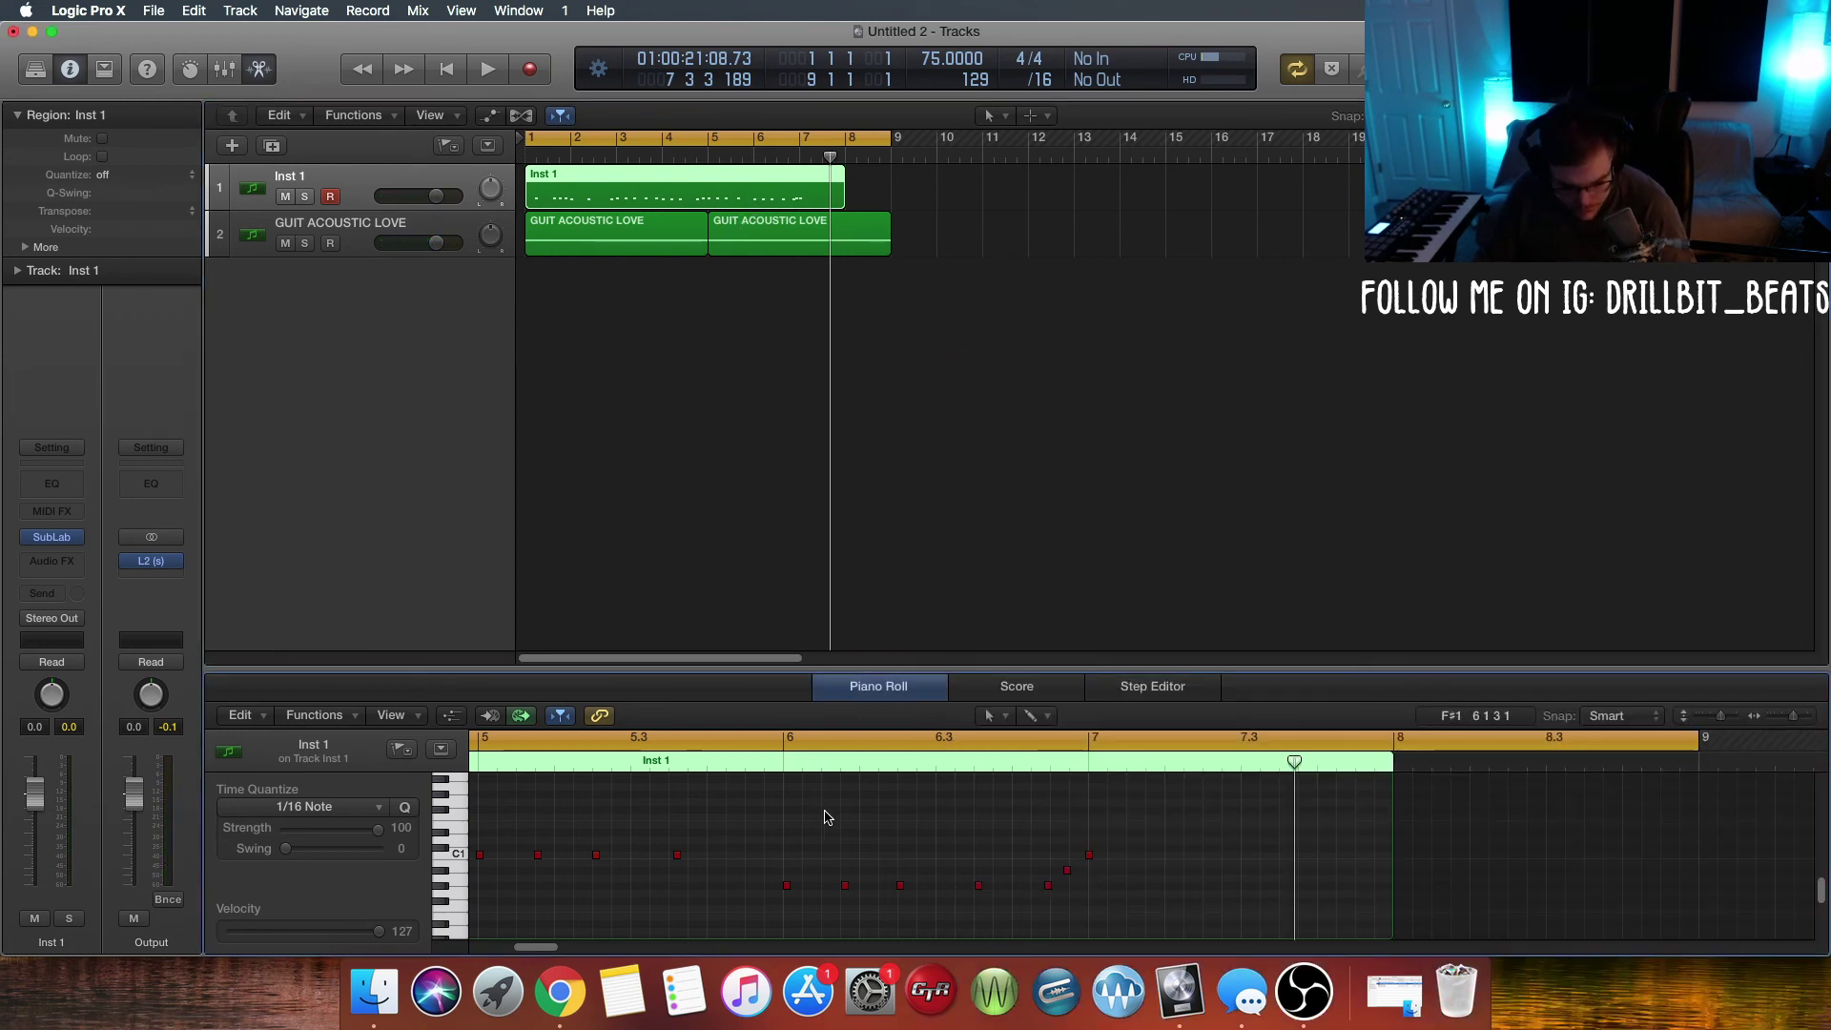
# Step: Quantize all the recorded Inst 1 notes to 1/16 Note and play the part from the start
pyautogui.press('Return')
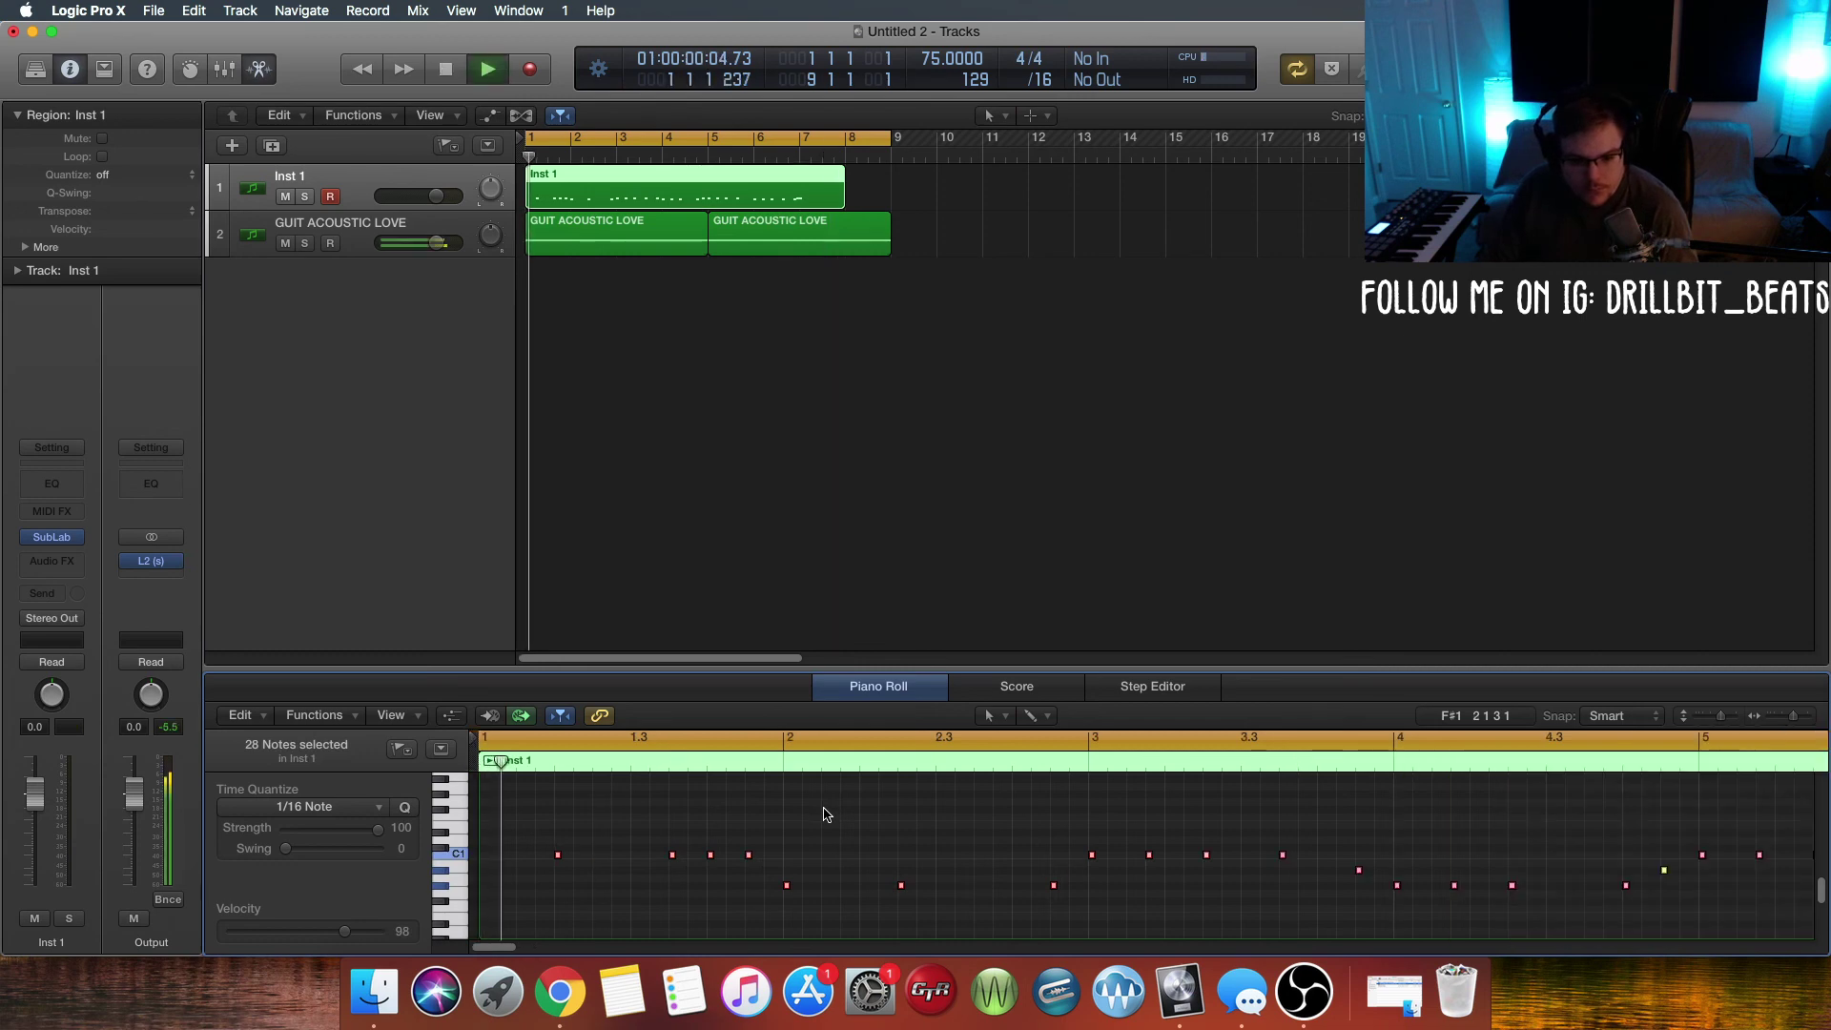
pyautogui.press('space')
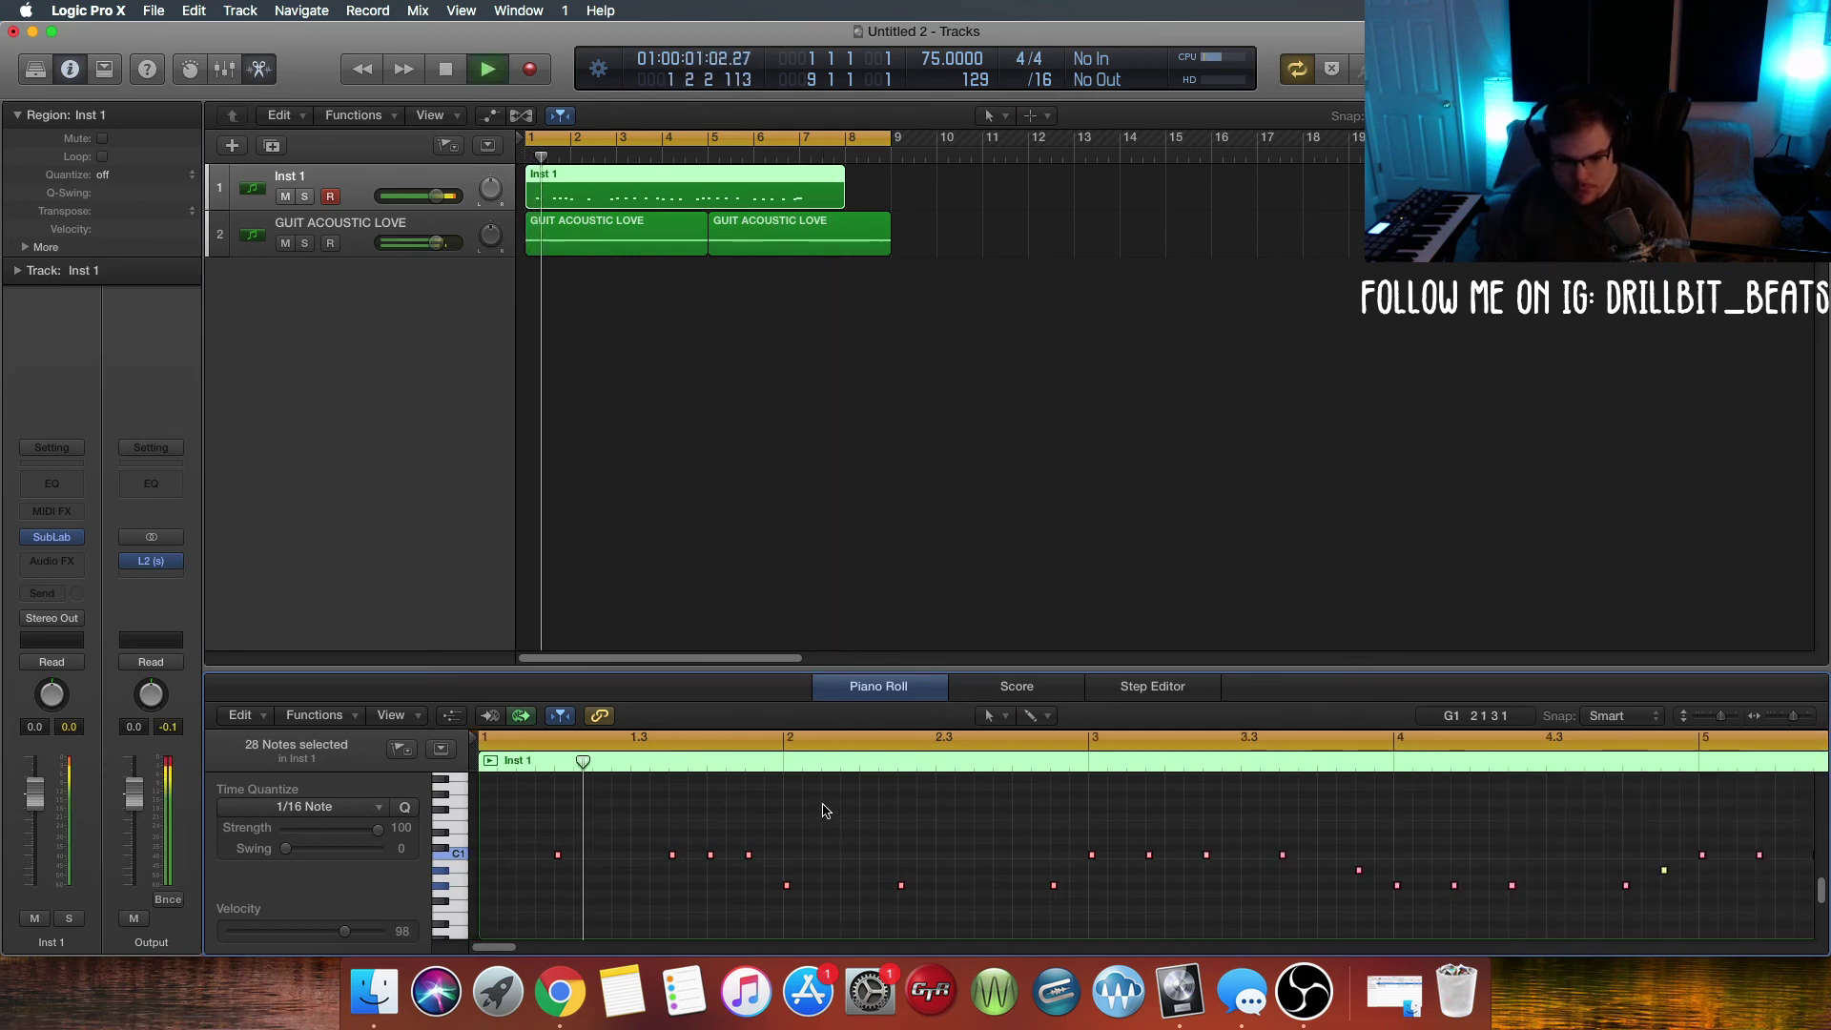
pyautogui.press('space')
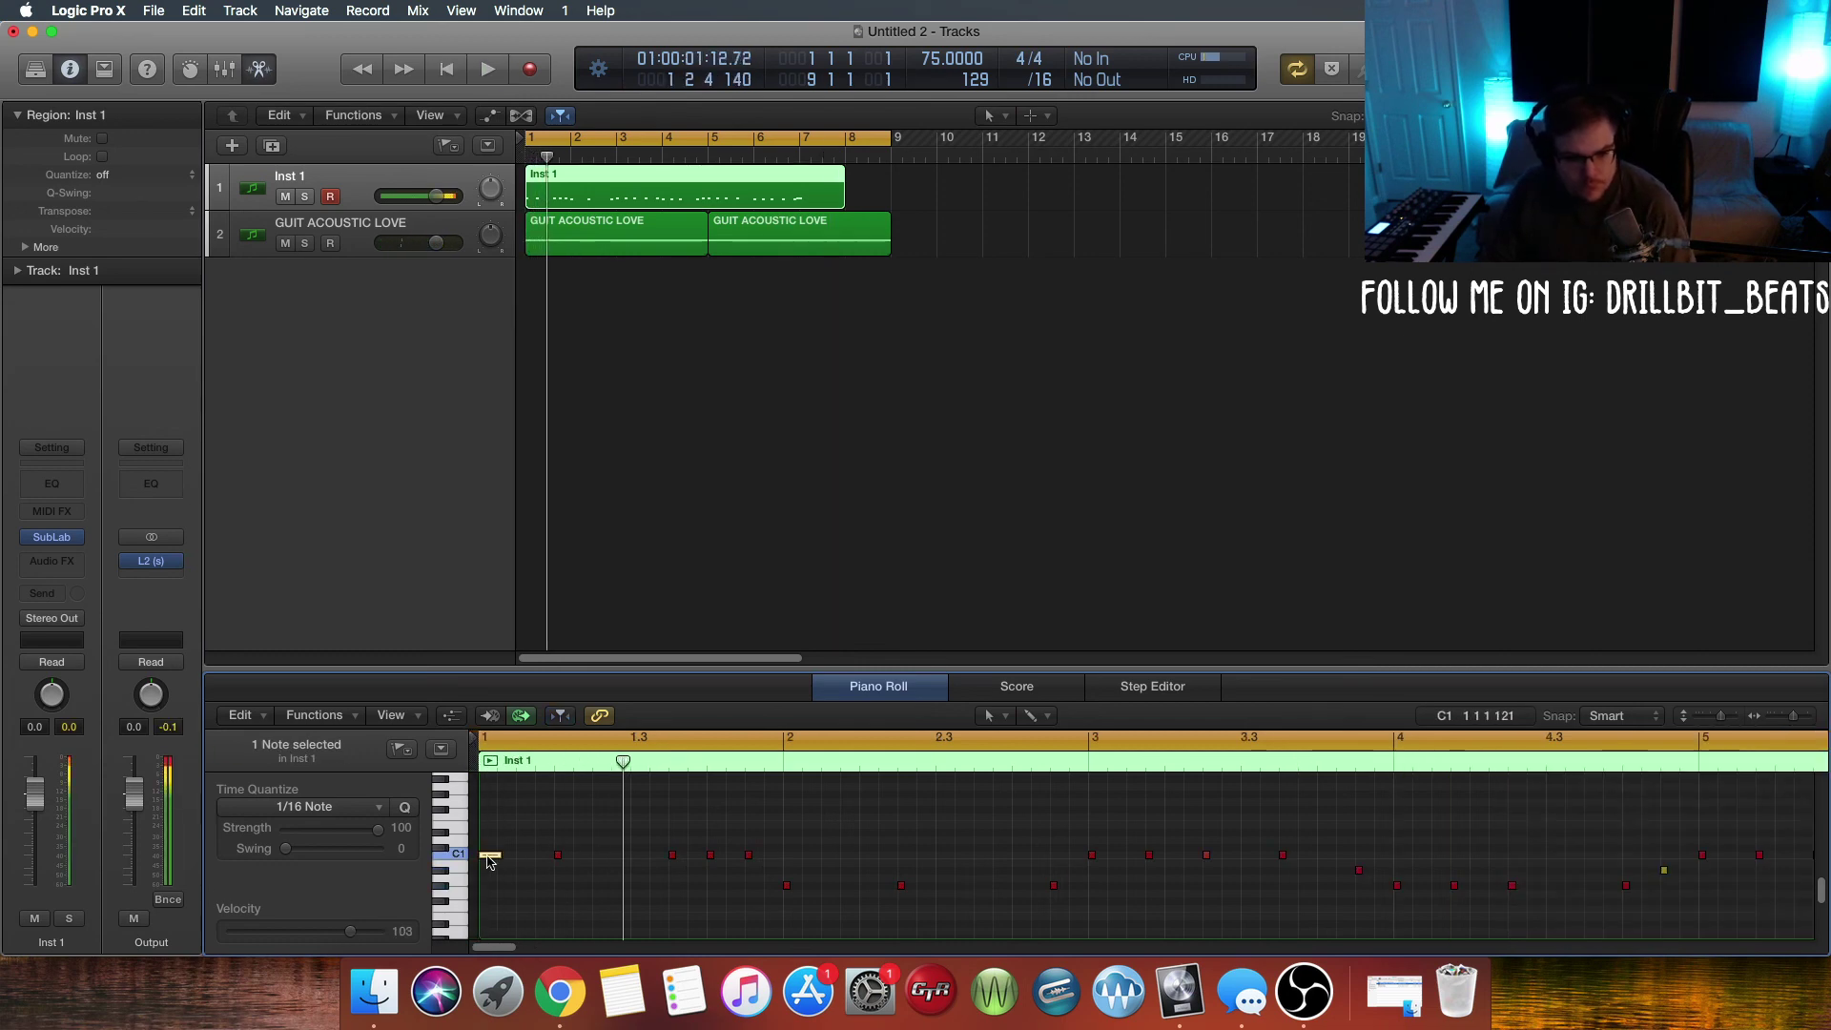
# Step: Shorten the C1 note placed at the start of bar 1 and add another C1 note at 1 1 3, auditioning the bass
pyautogui.press('space')
pyautogui.click(490, 856)
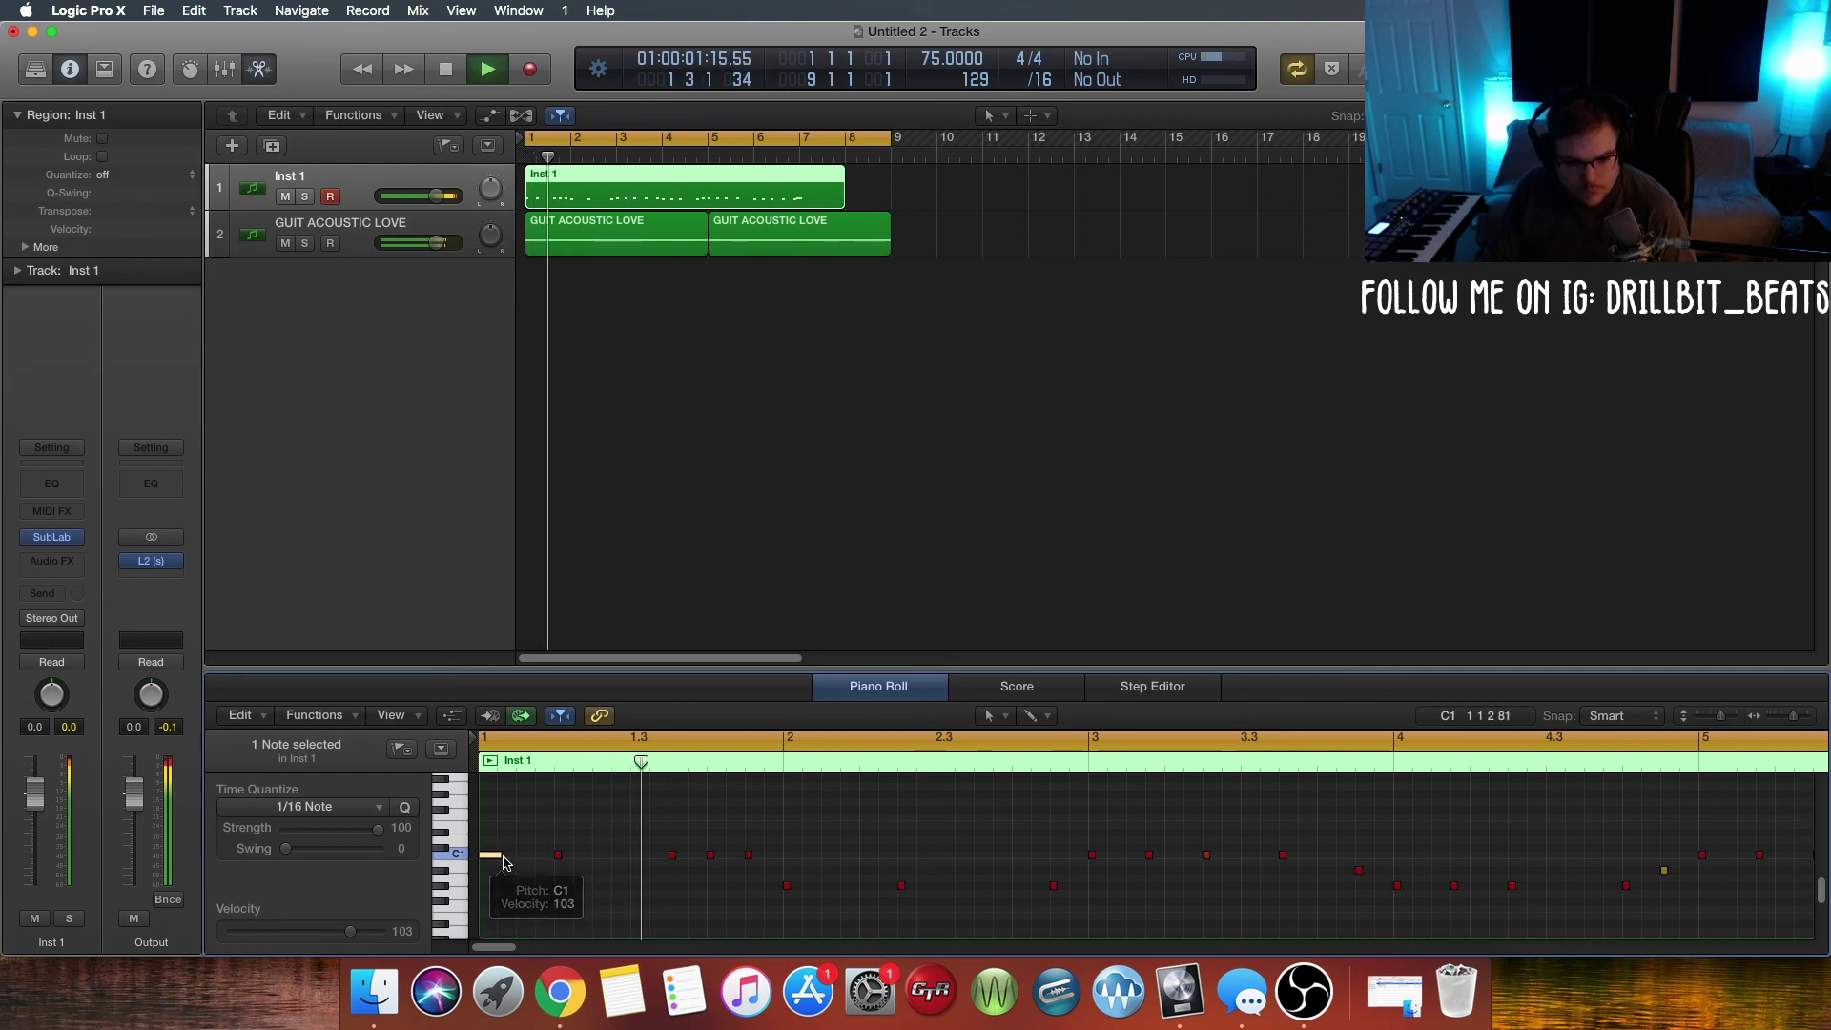
pyautogui.press('space')
pyautogui.moveTo(496, 857); pyautogui.dragTo(484, 870)
pyautogui.press('space')
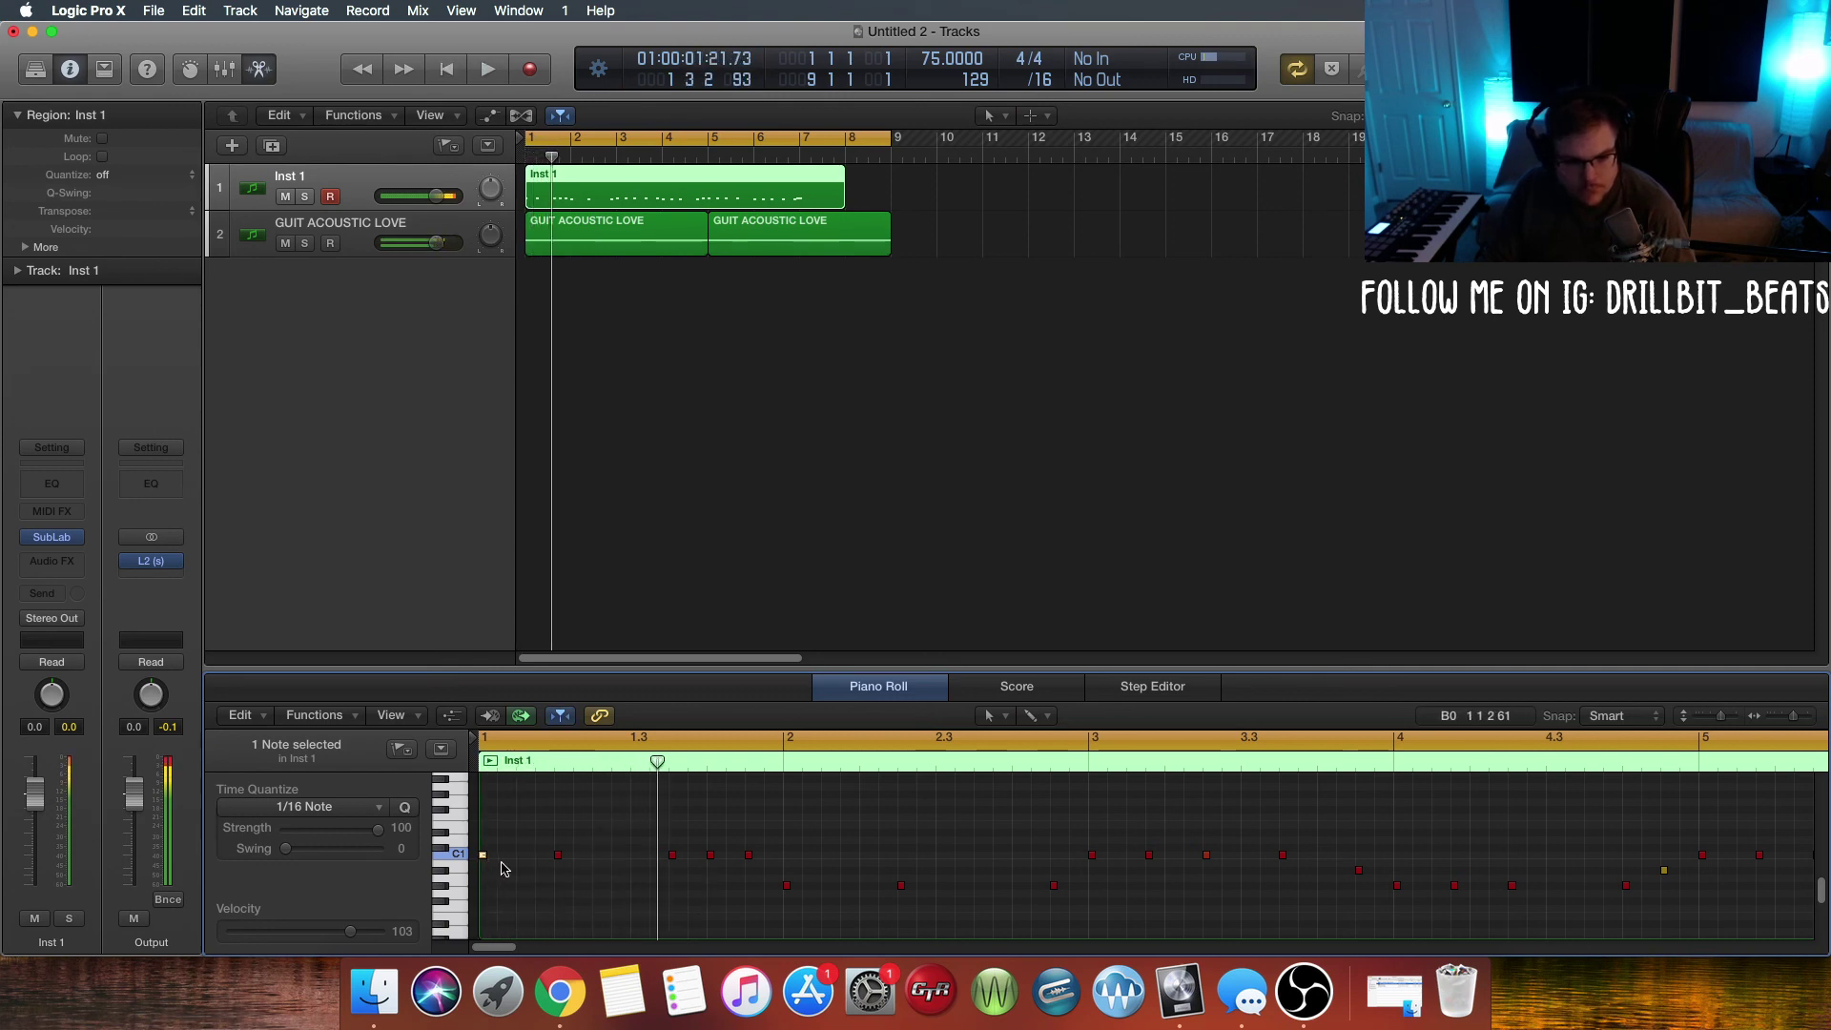
pyautogui.press('space')
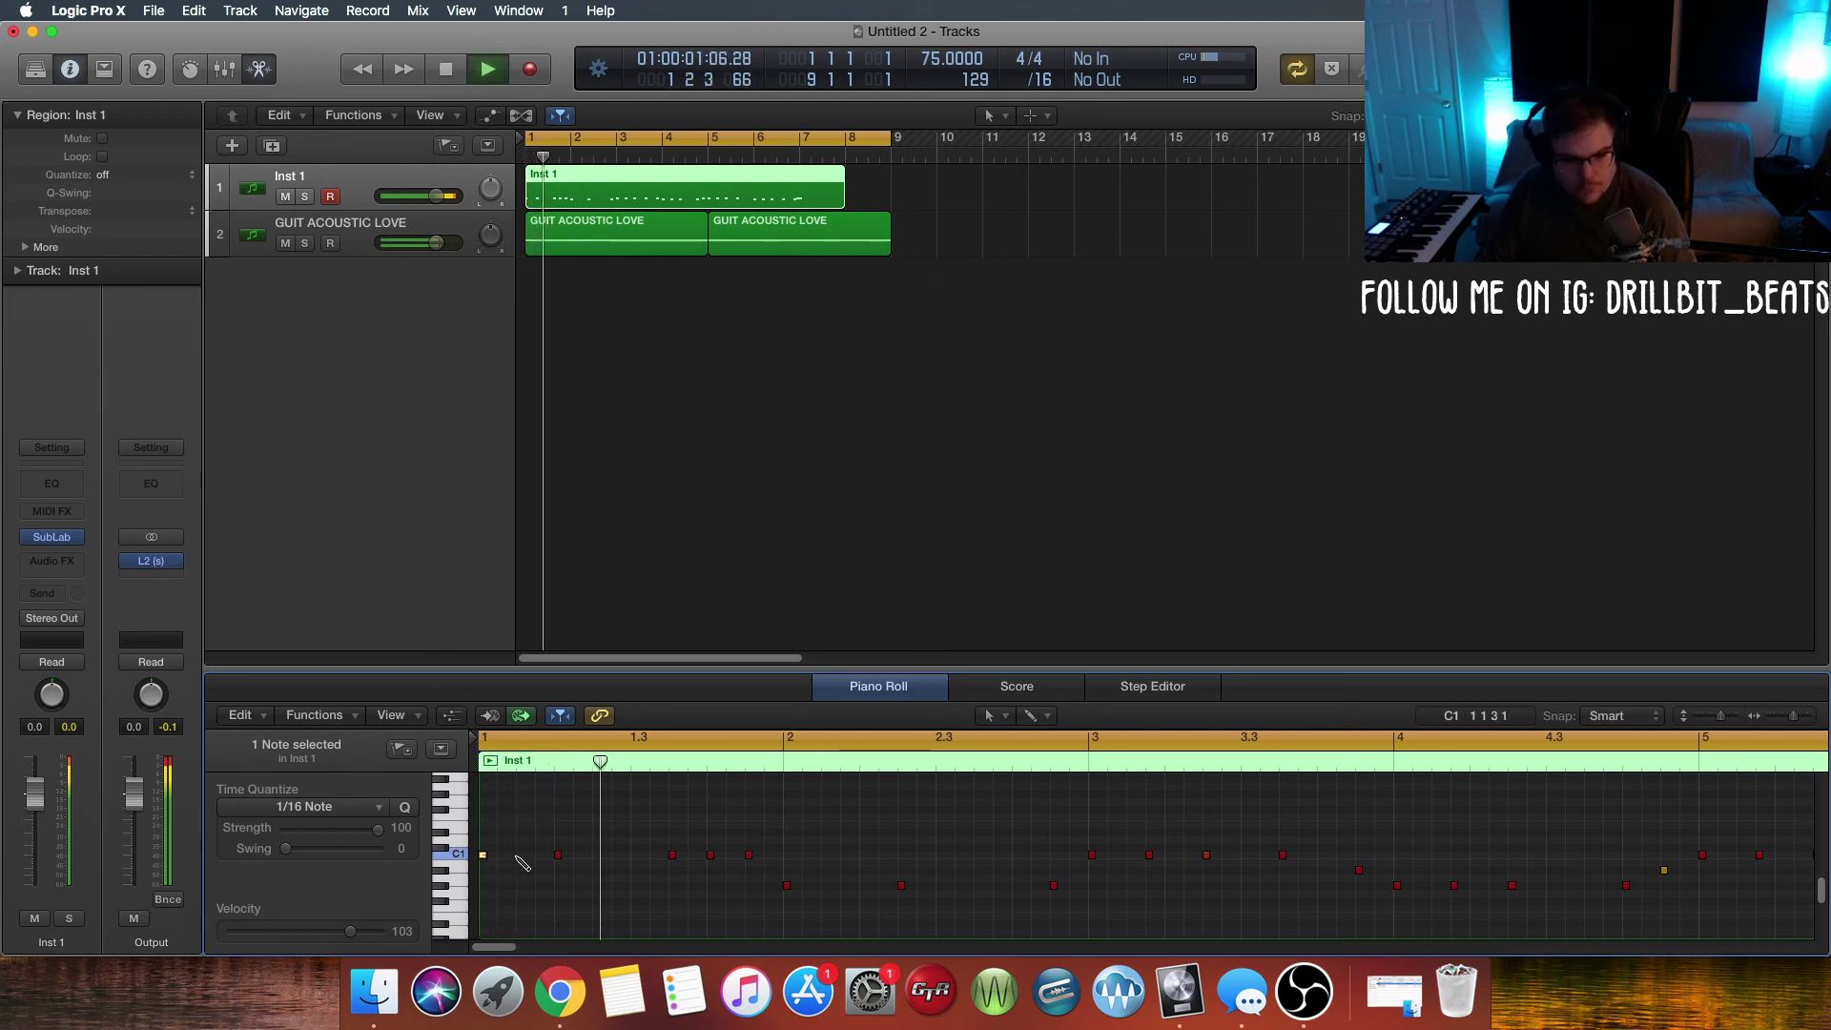
pyautogui.press('space')
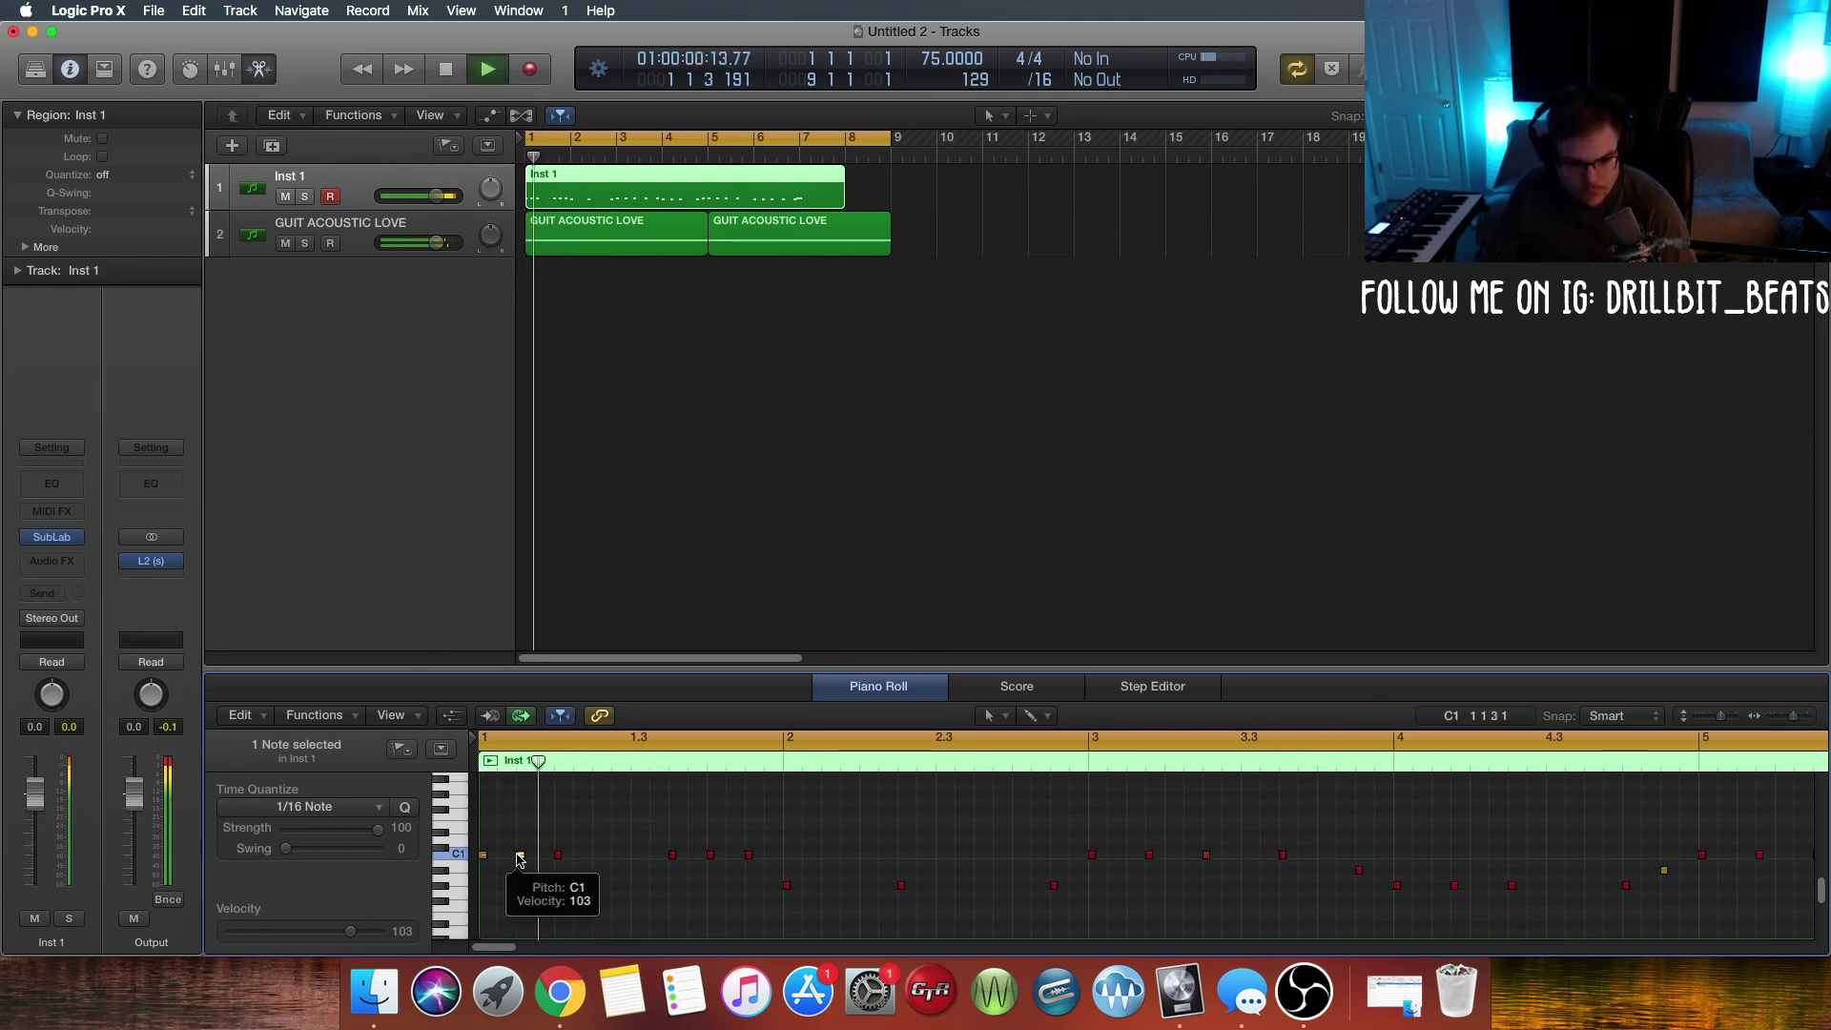
# Step: Delete the C1 notes at 1 1 3 and the start of bar 1 in Inst 1, auditioning the part
pyautogui.press('space')
pyautogui.press('space')
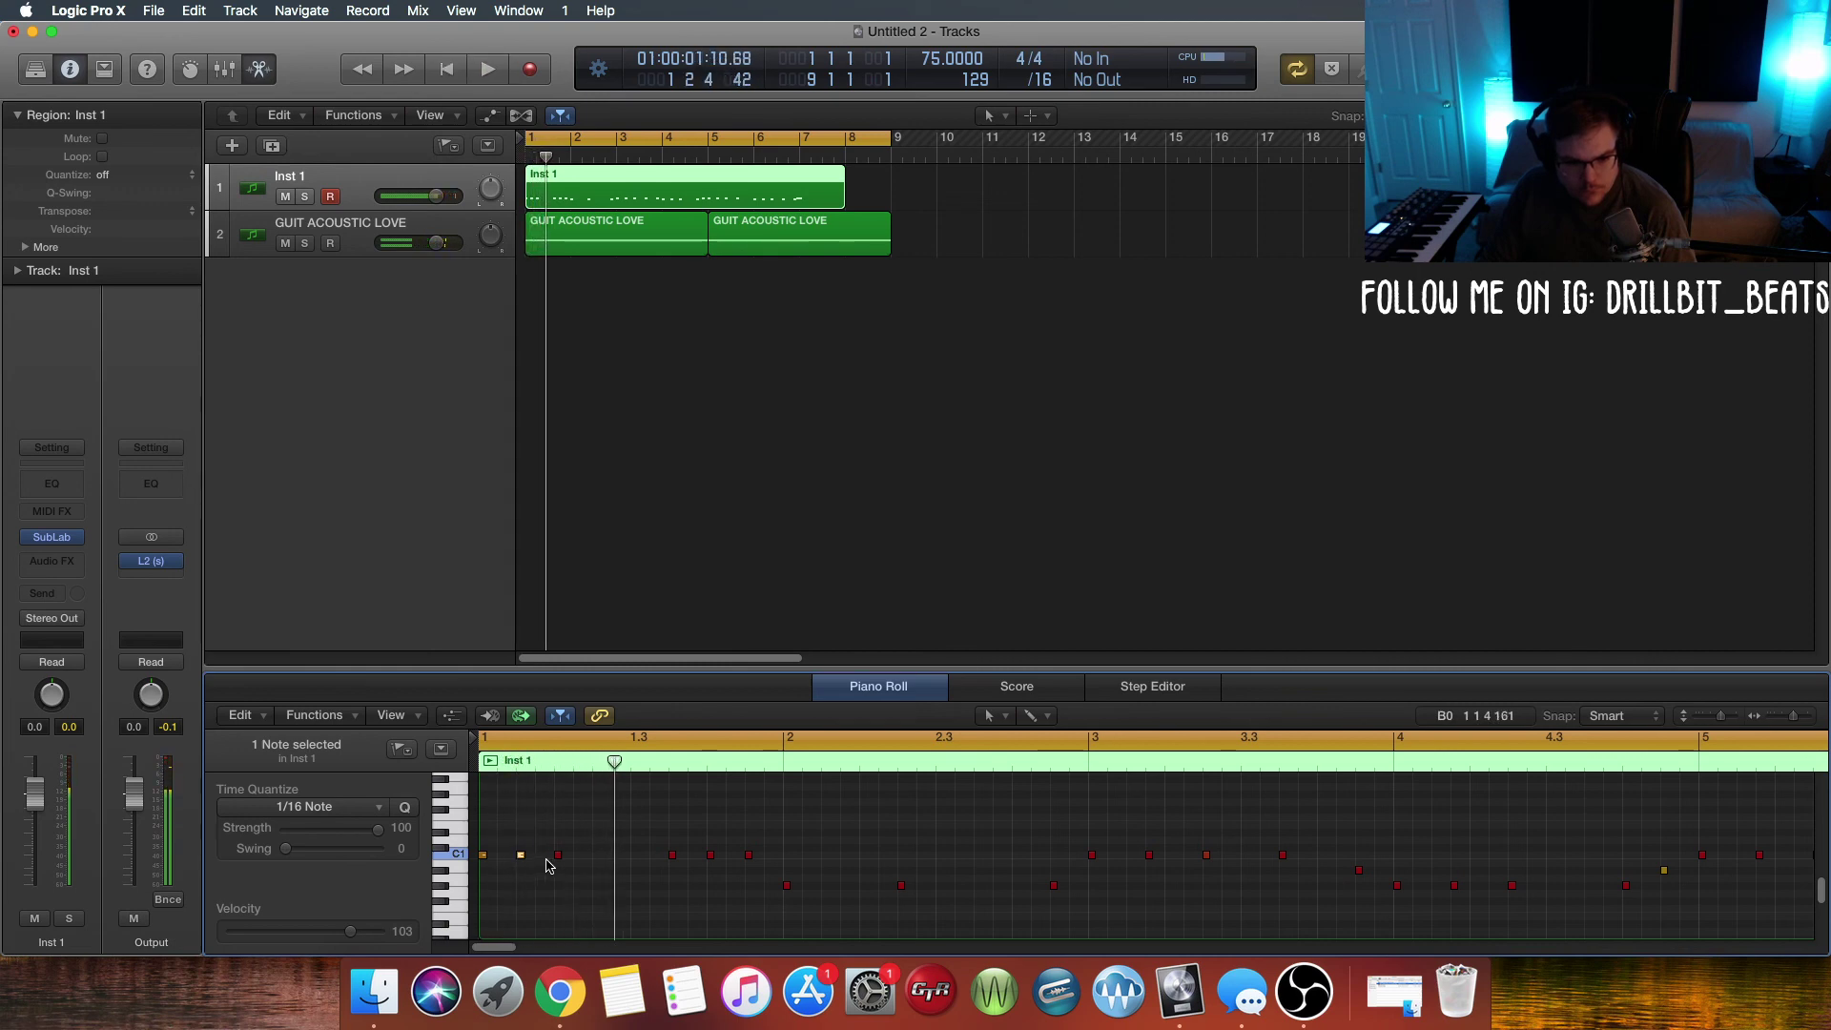
pyautogui.press('space')
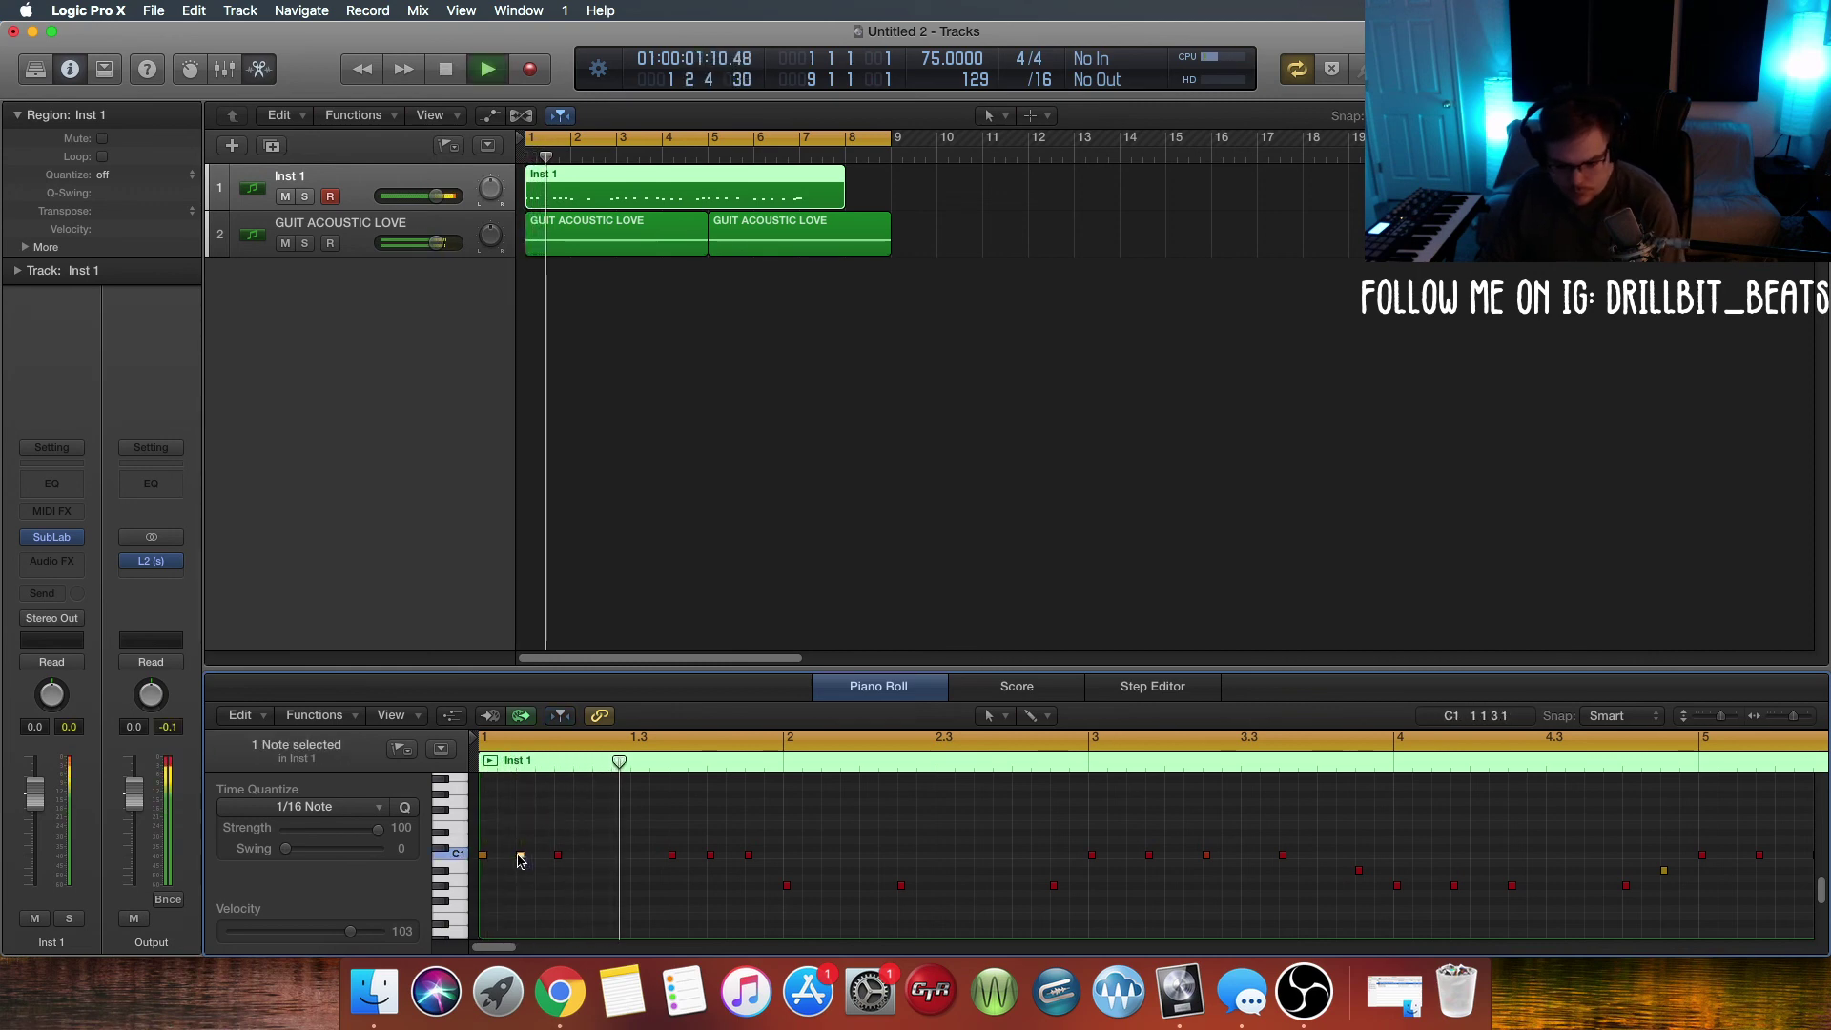
pyautogui.press('space')
pyautogui.press('space')
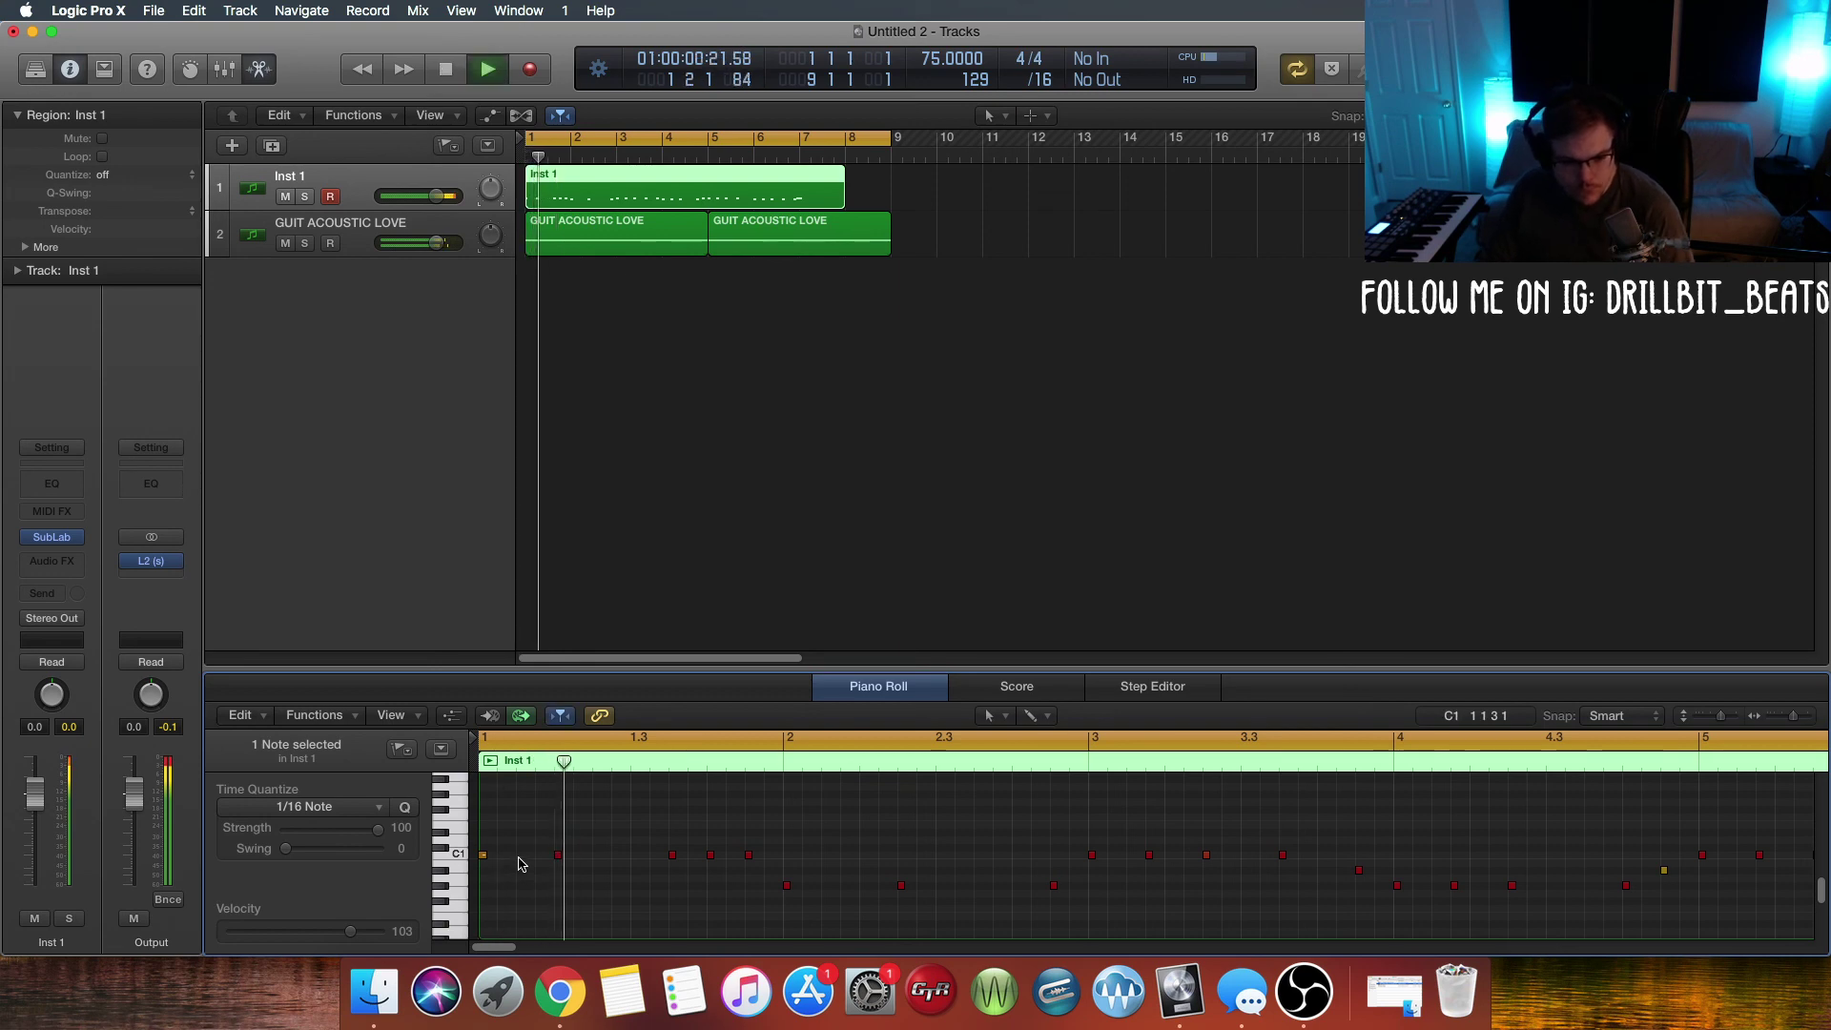
pyautogui.press('space')
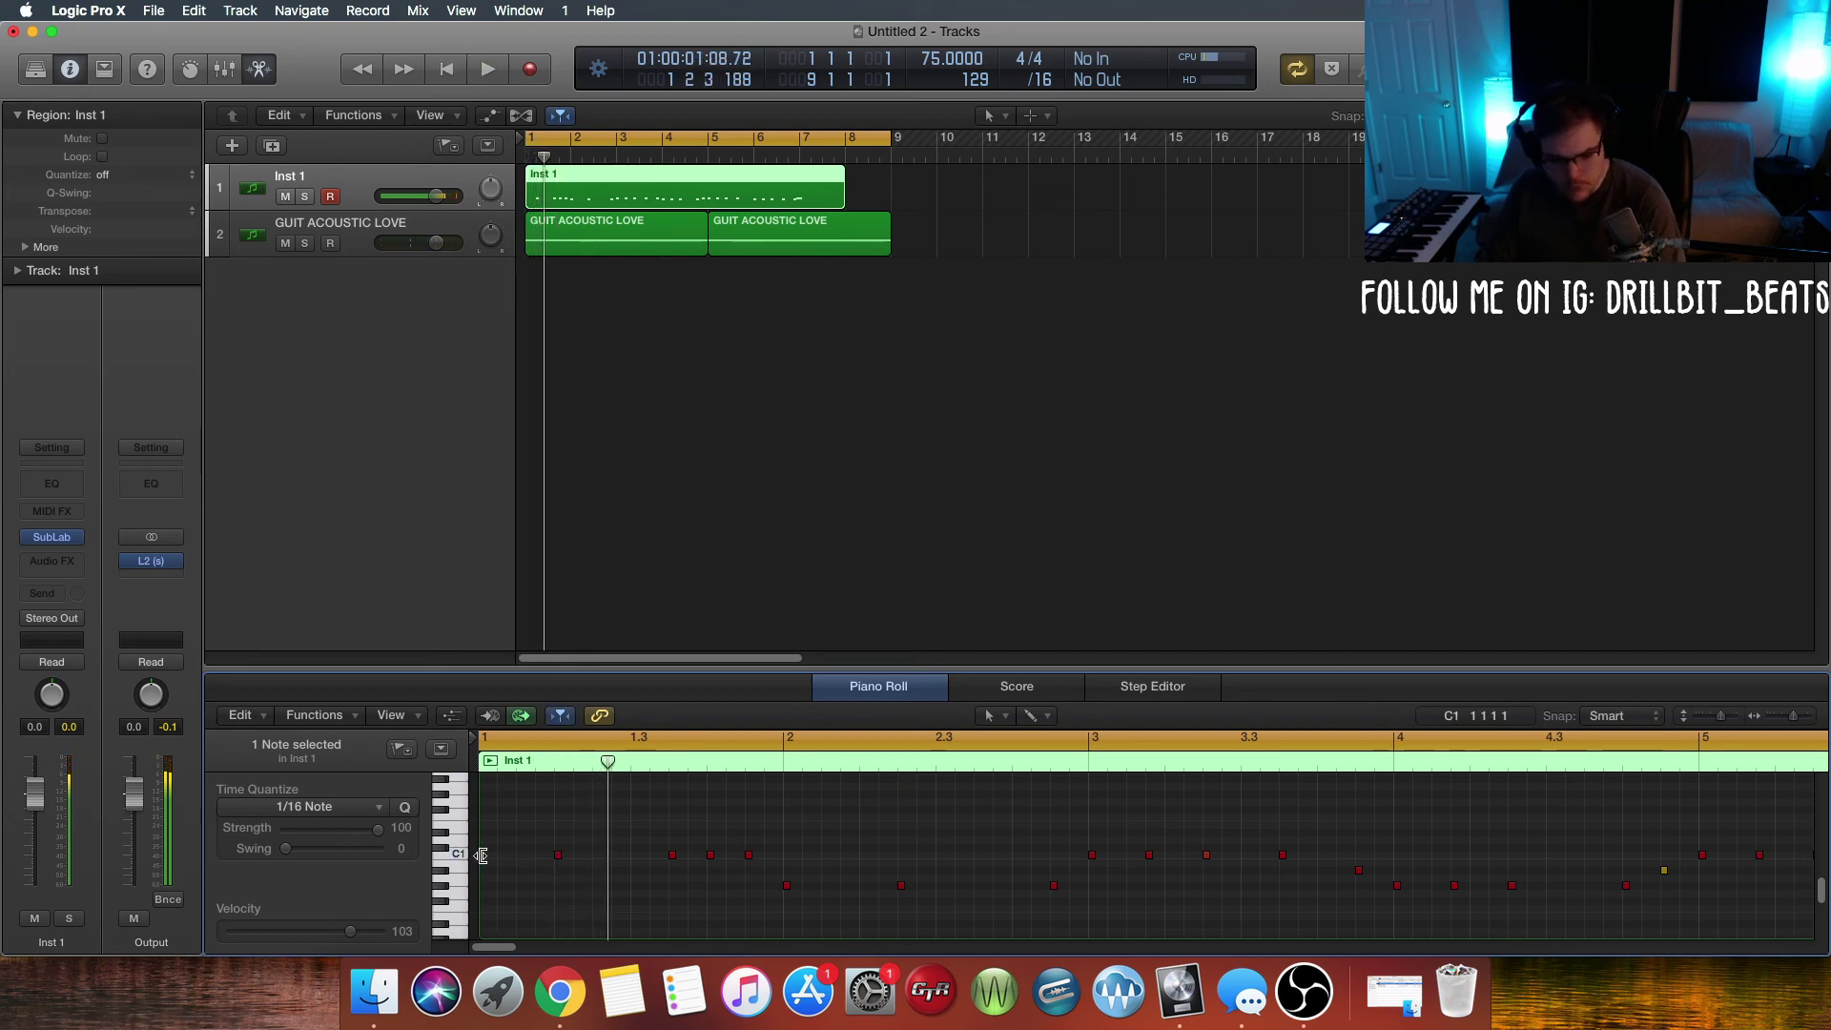
pyautogui.press('space')
pyautogui.press('space')
pyautogui.press('space')
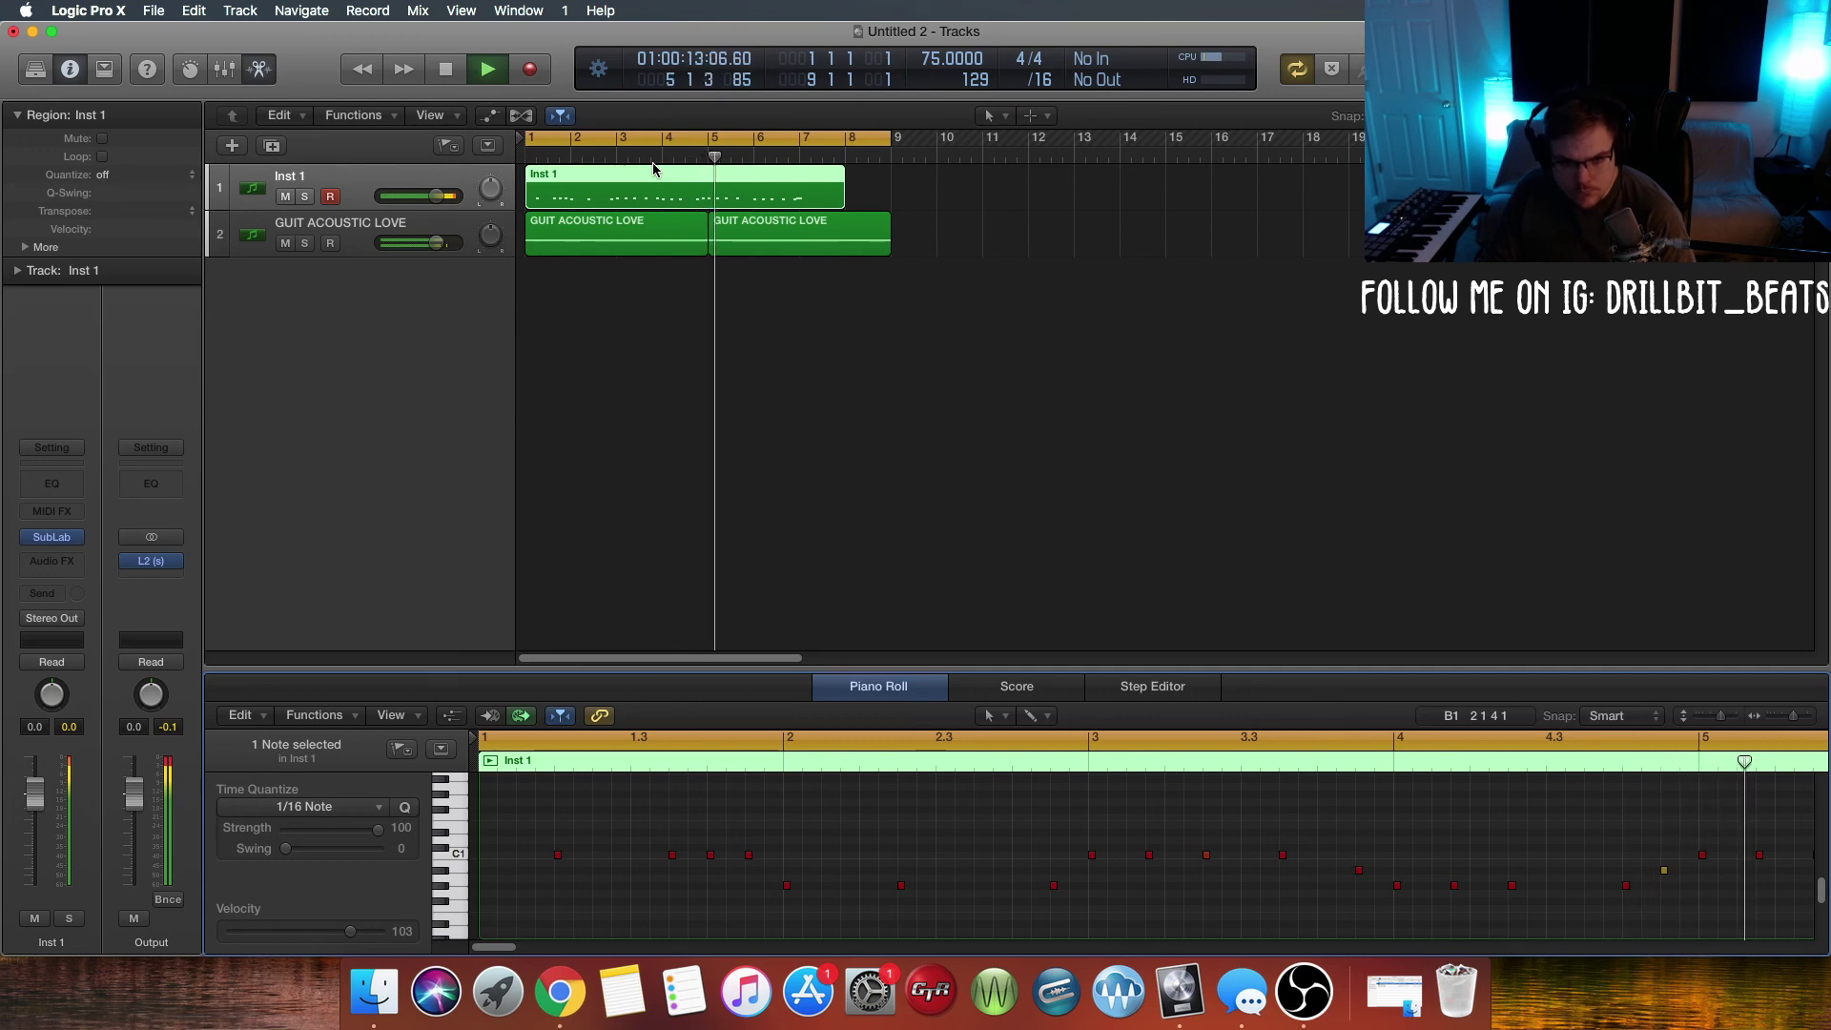
# Step: Stop playback, turn off the cycle and split the Inst 1 region at bar 5
pyautogui.click(711, 157)
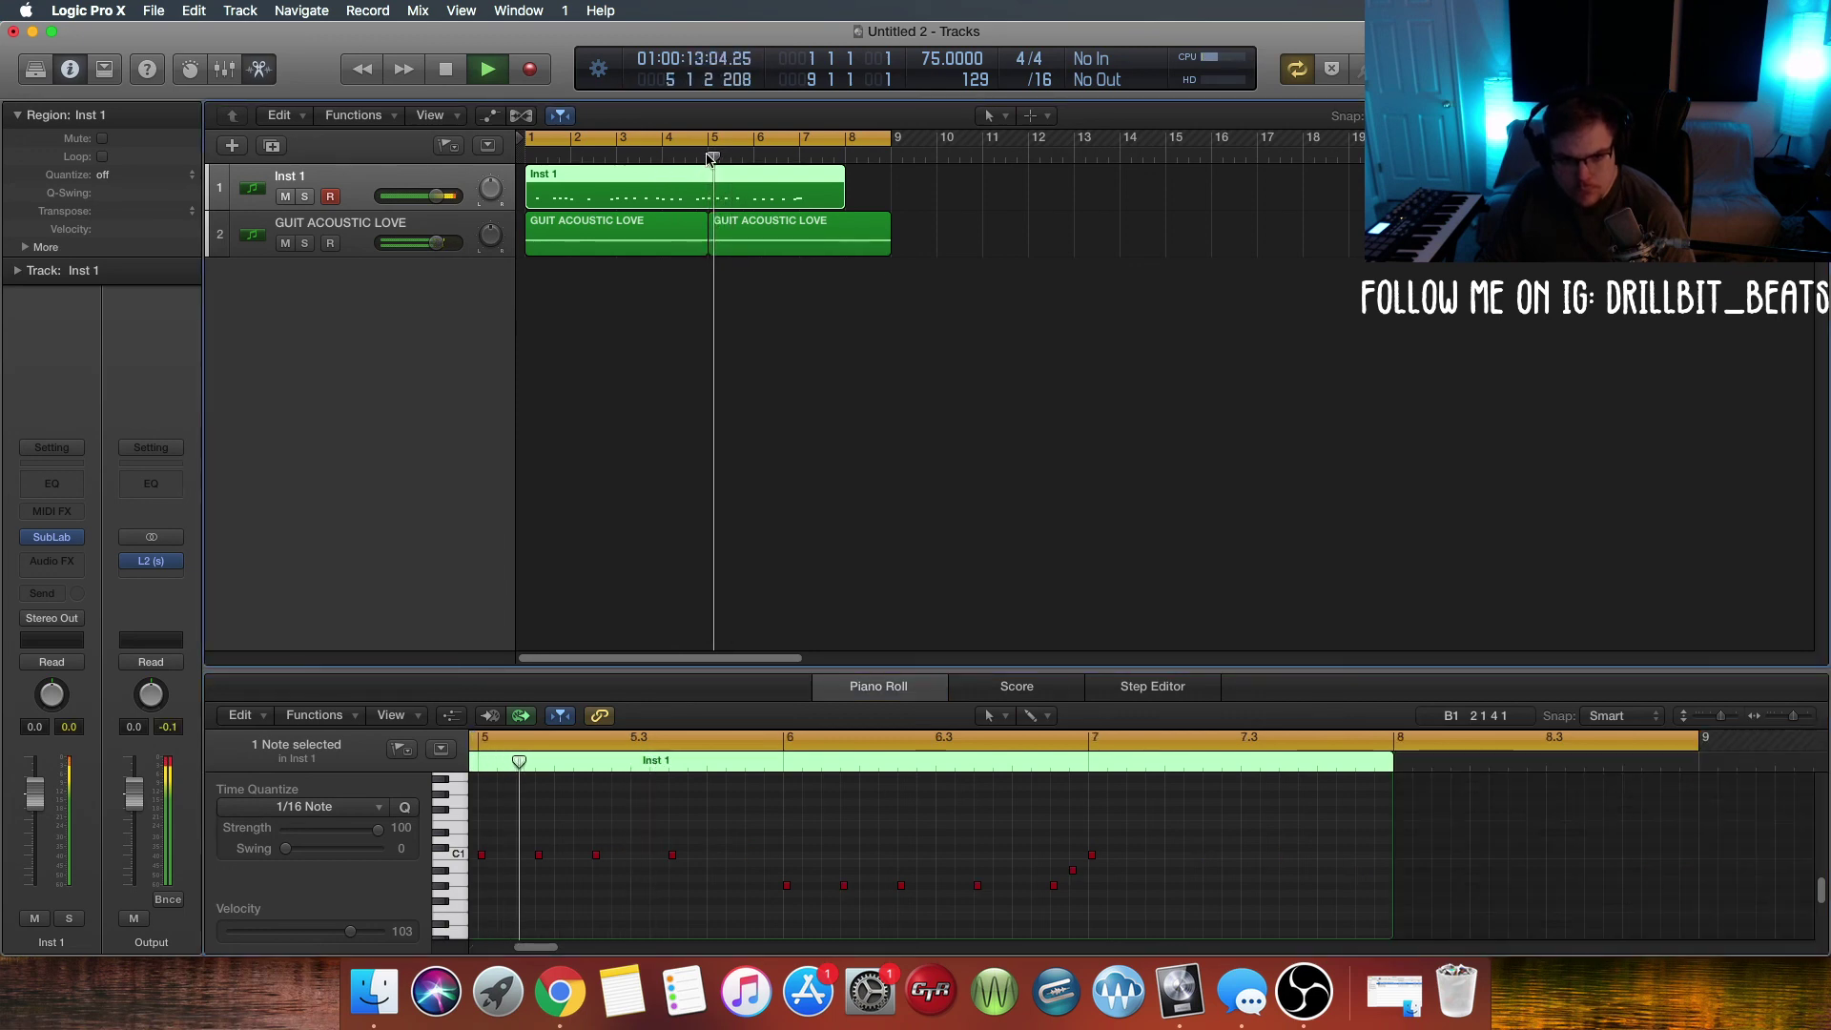
pyautogui.moveTo(712, 141); pyautogui.dragTo(719, 140)
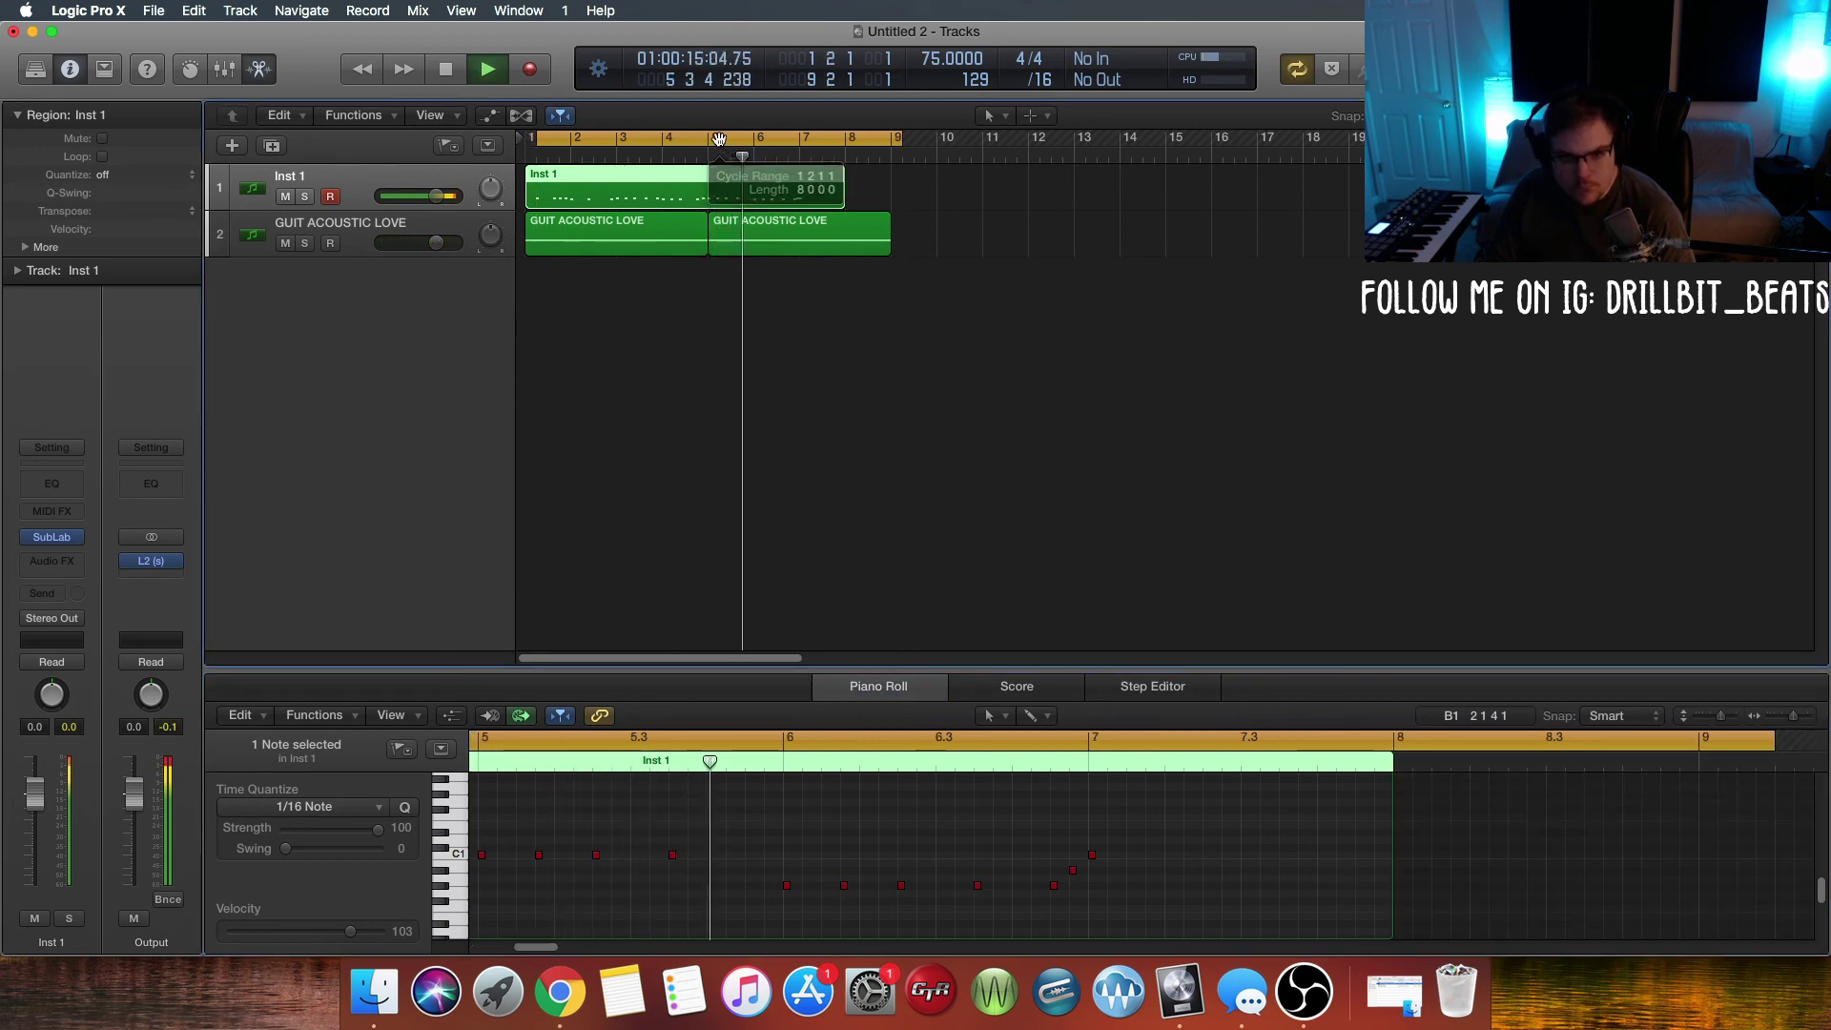
pyautogui.click(1002, 223)
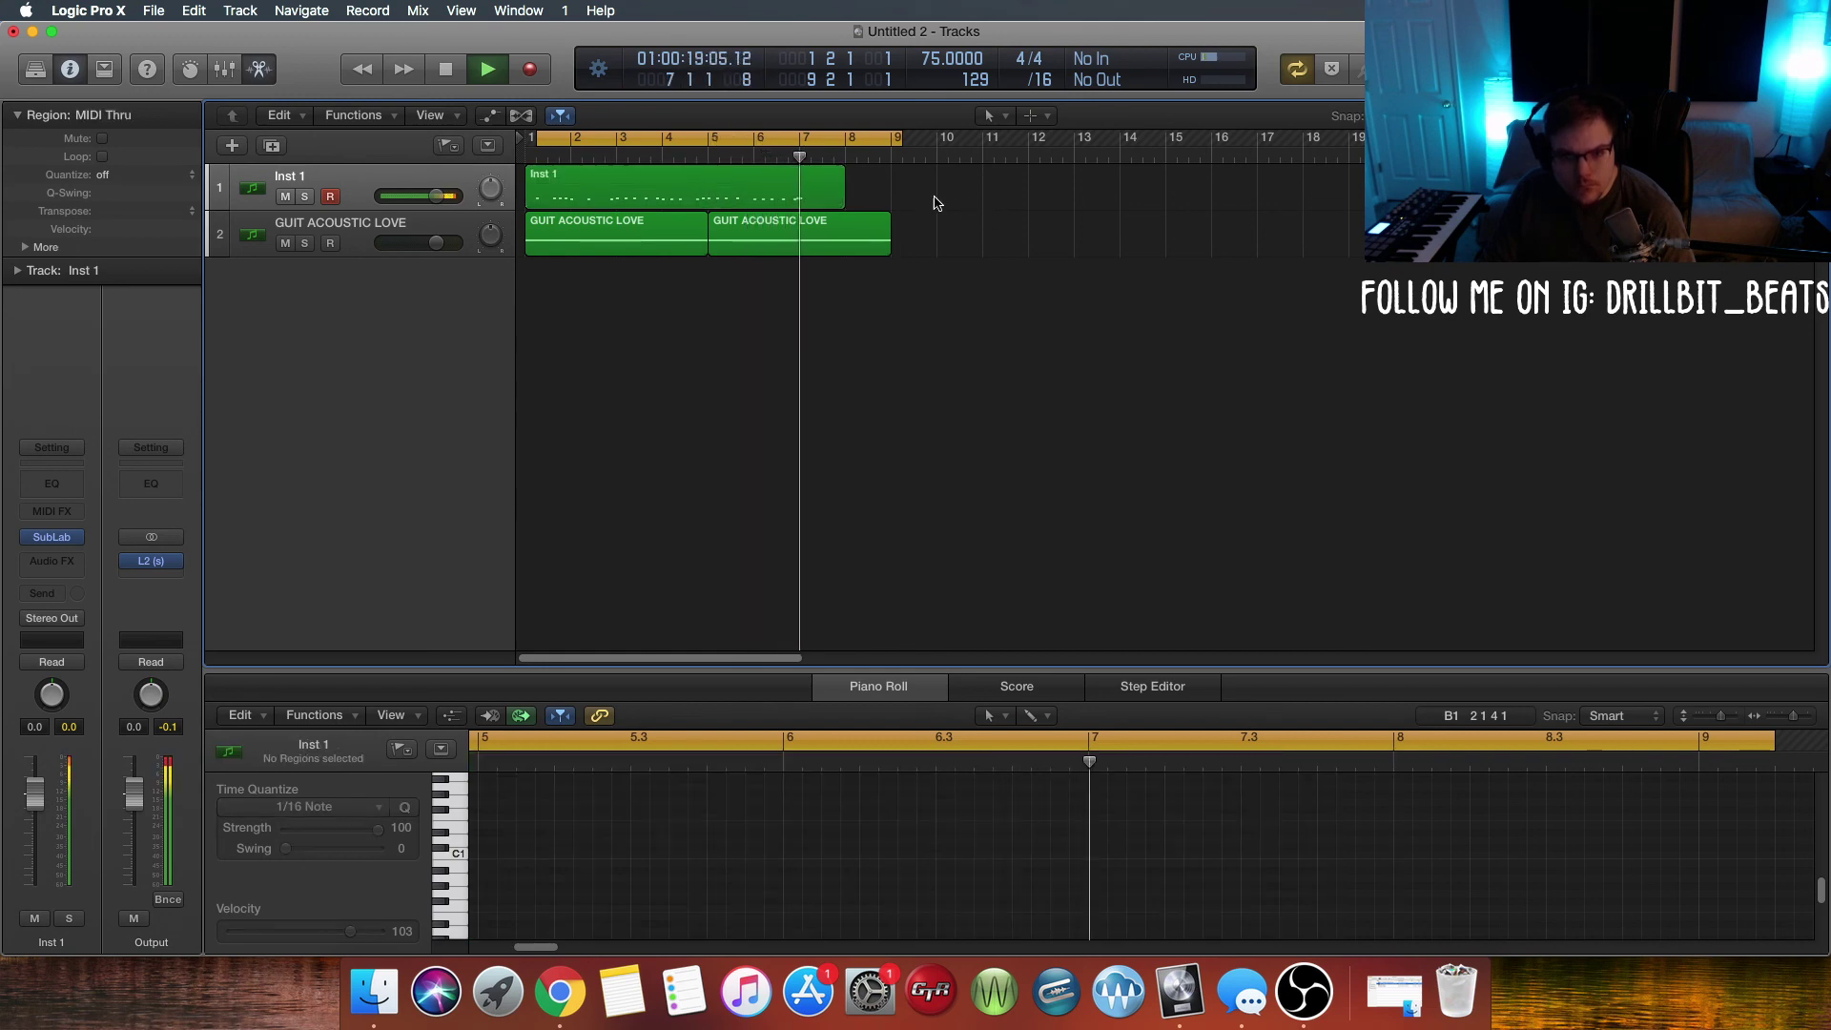
pyautogui.click(710, 143)
pyautogui.press('space')
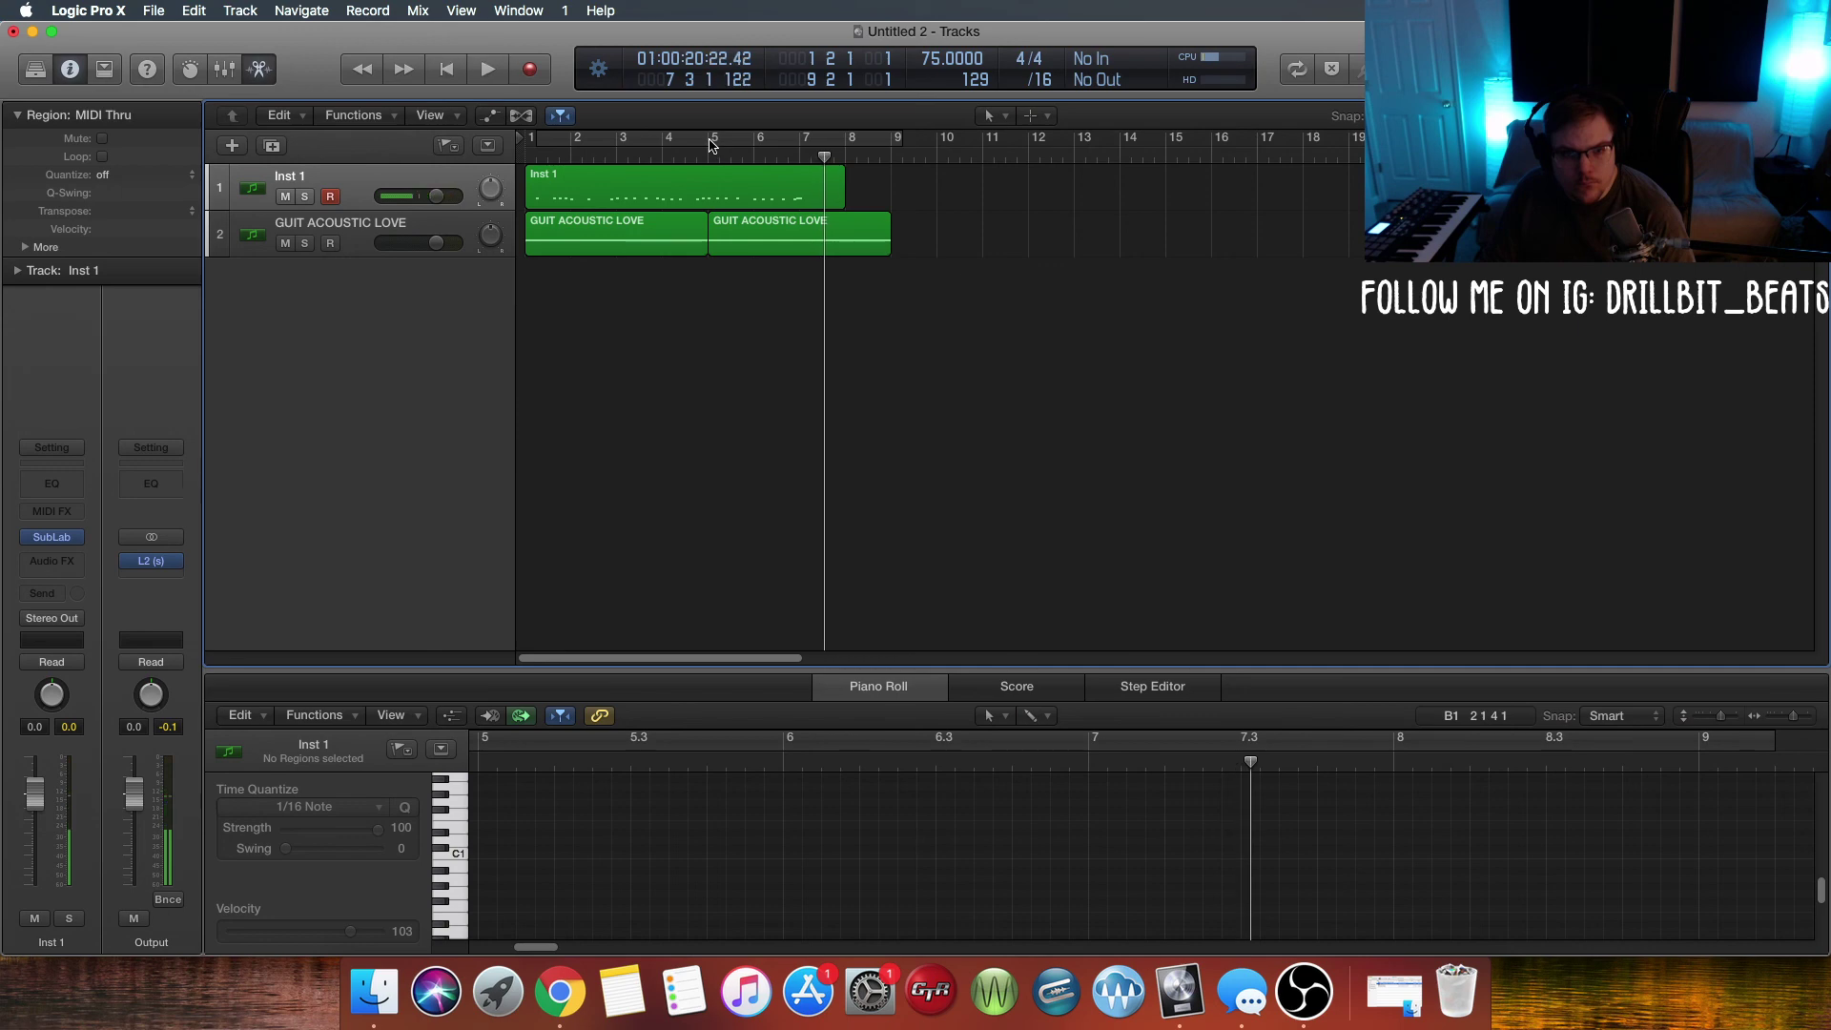
pyautogui.click(710, 143)
pyautogui.click(715, 145)
pyautogui.click(709, 150)
pyautogui.click(720, 179)
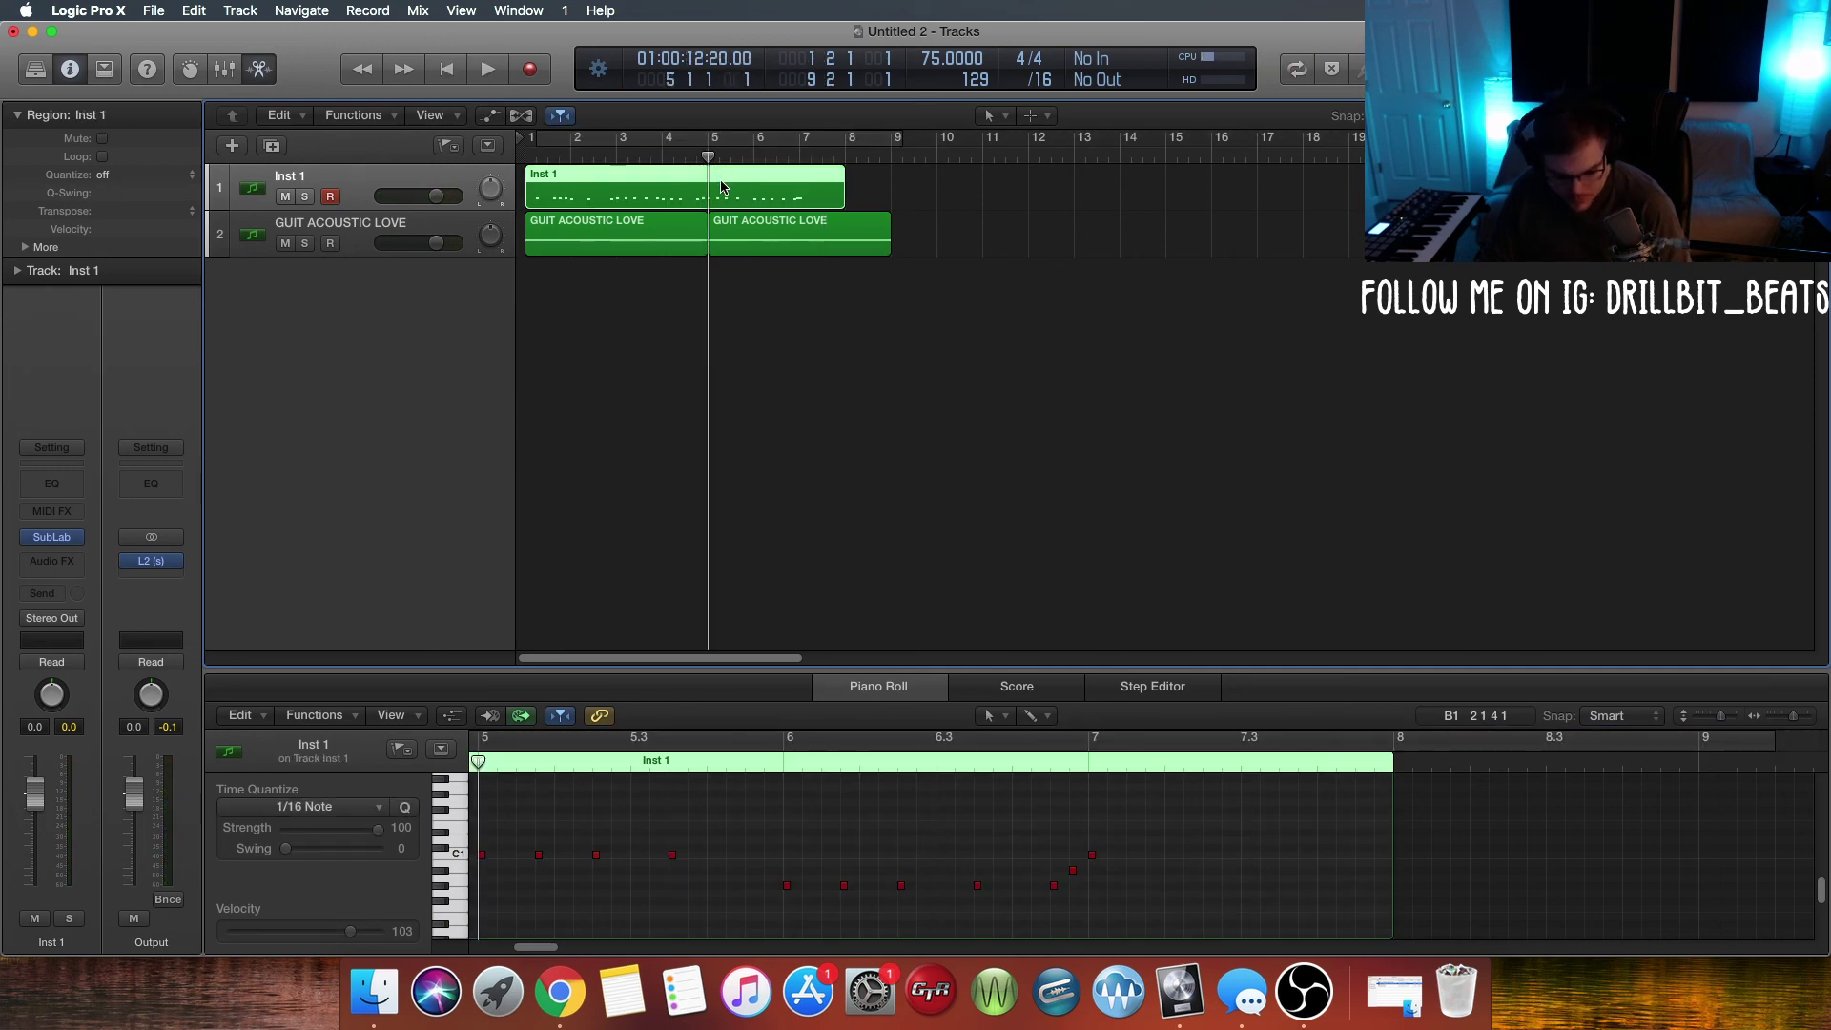
pyautogui.press('super+t')
# Step: Split the second Inst 1 region at bar 7 and delete the leftover piece after it
pyautogui.click(799, 143)
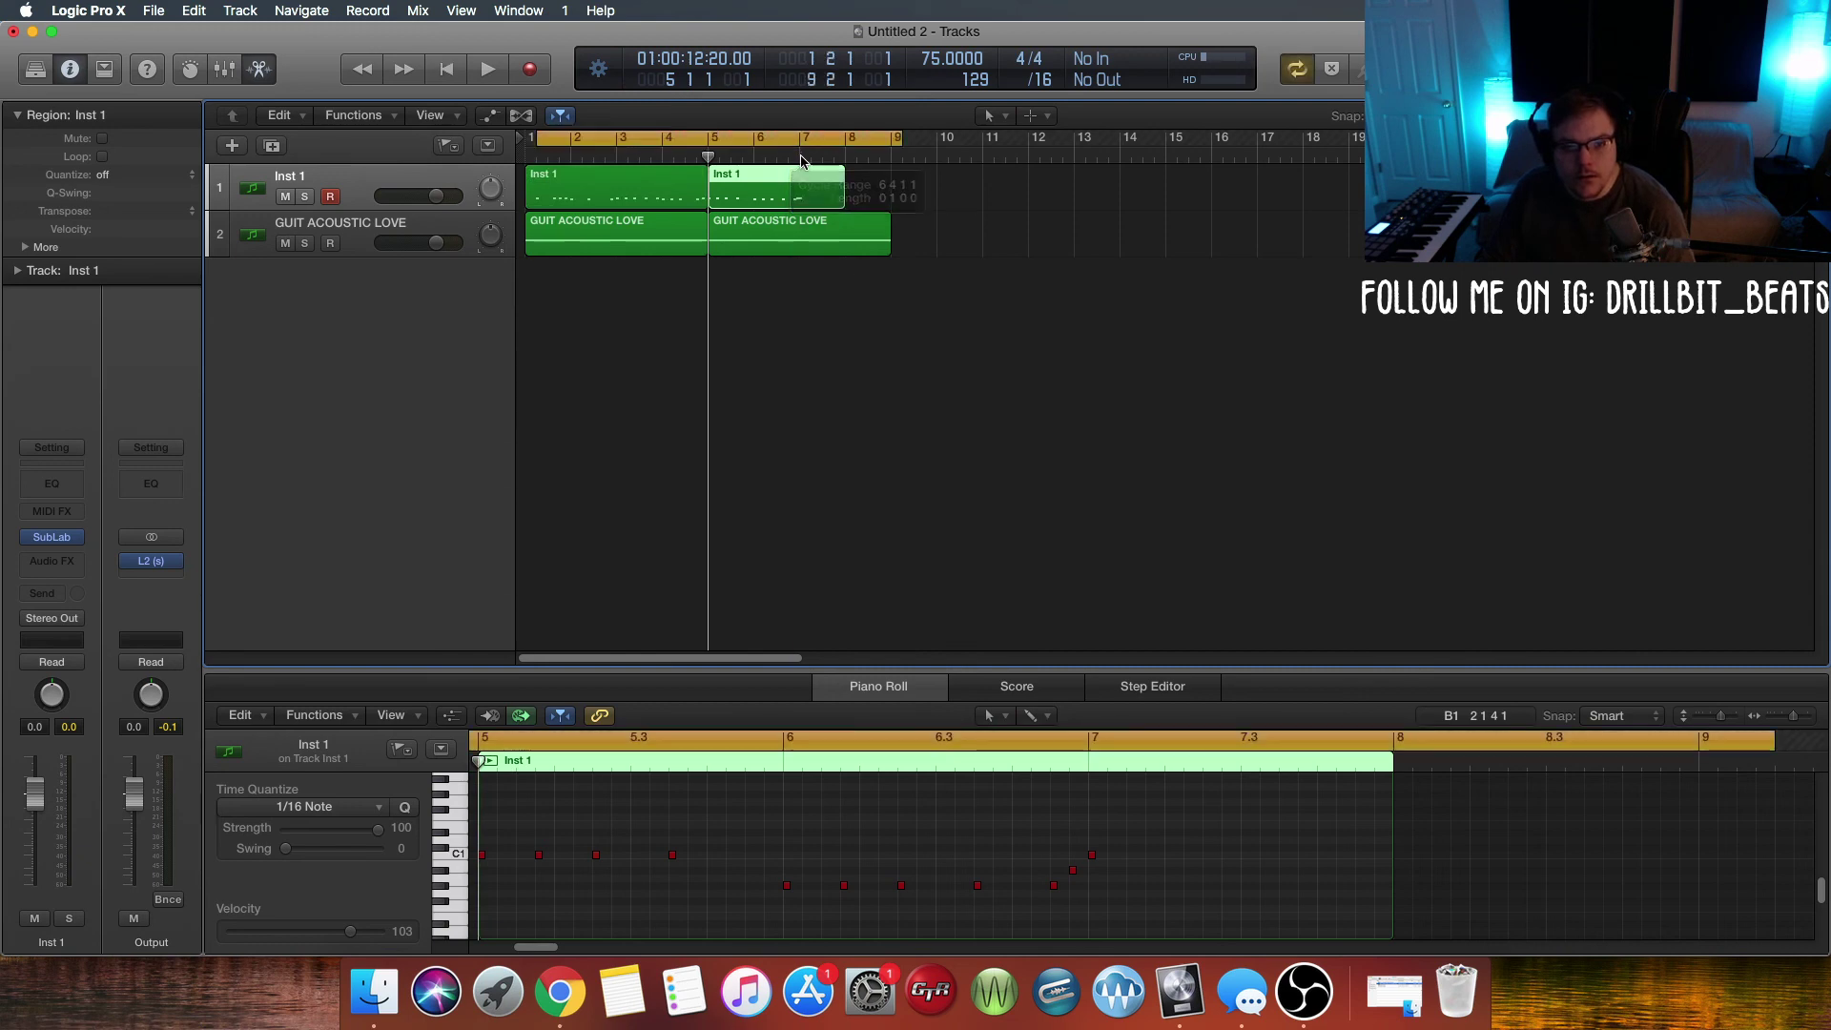
pyautogui.click(802, 137)
pyautogui.click(800, 155)
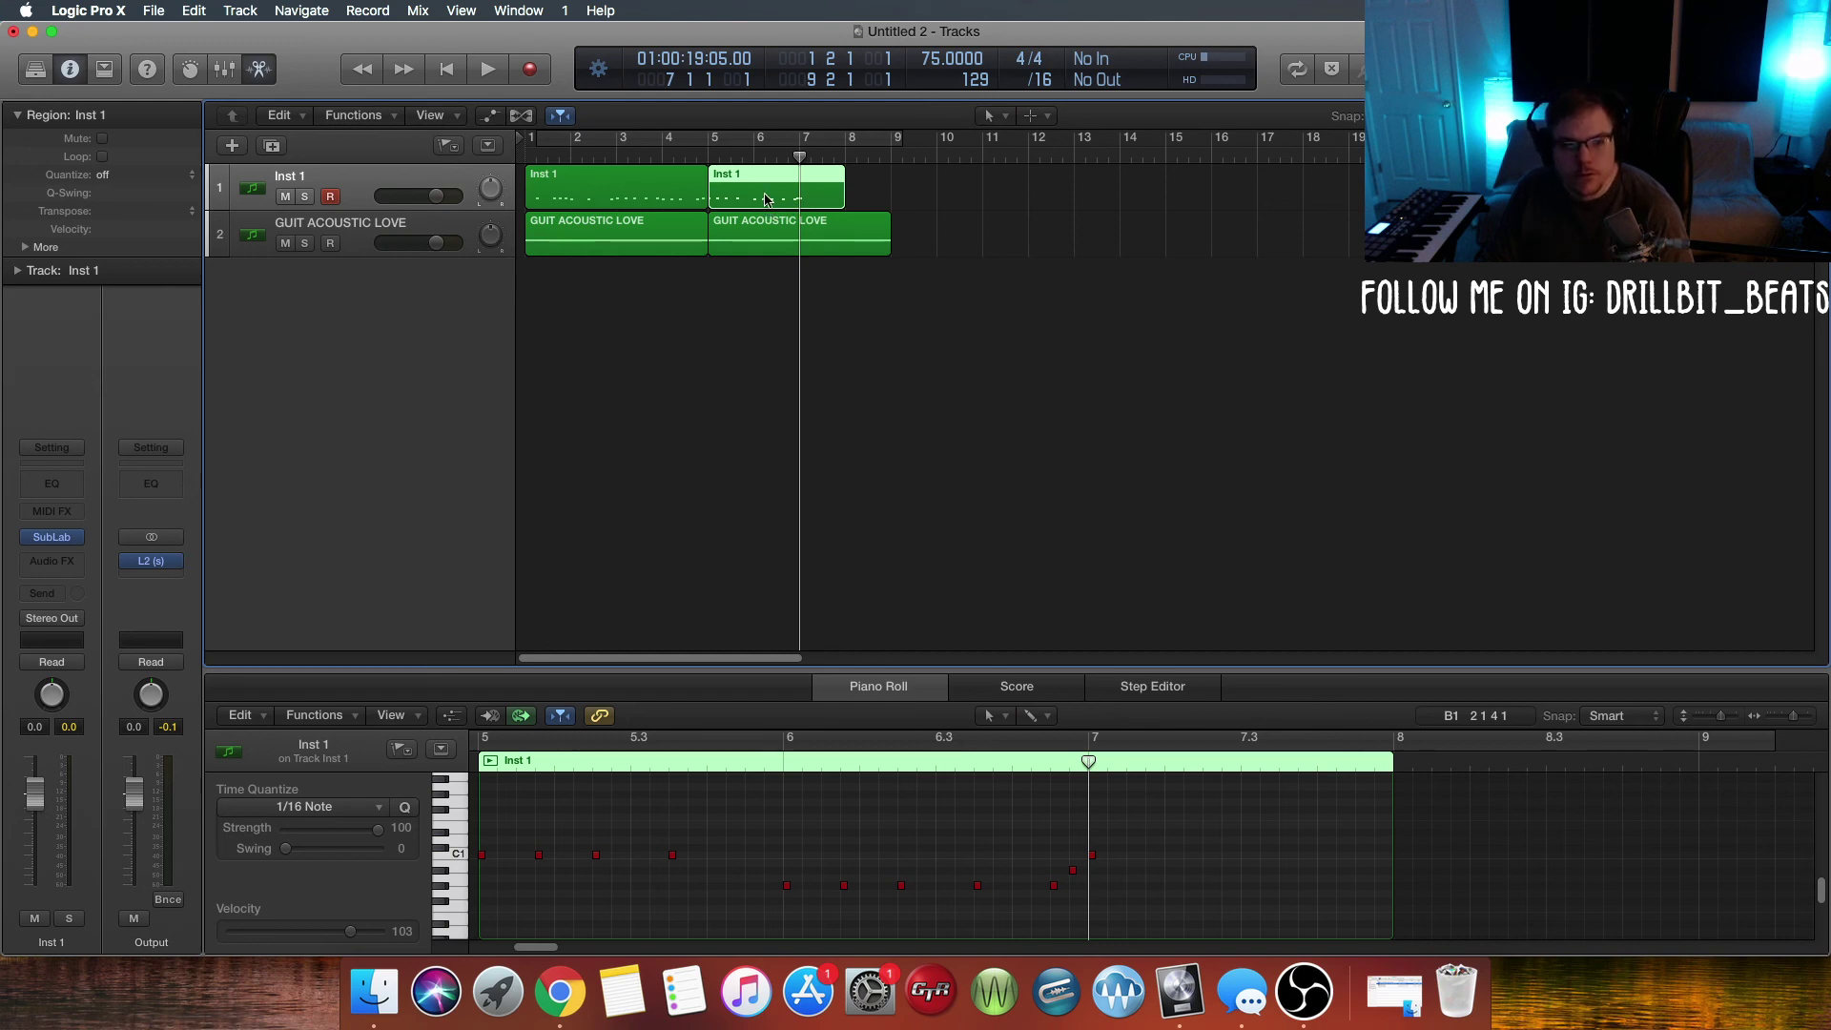
pyautogui.press('super+t')
pyautogui.press('Delete')
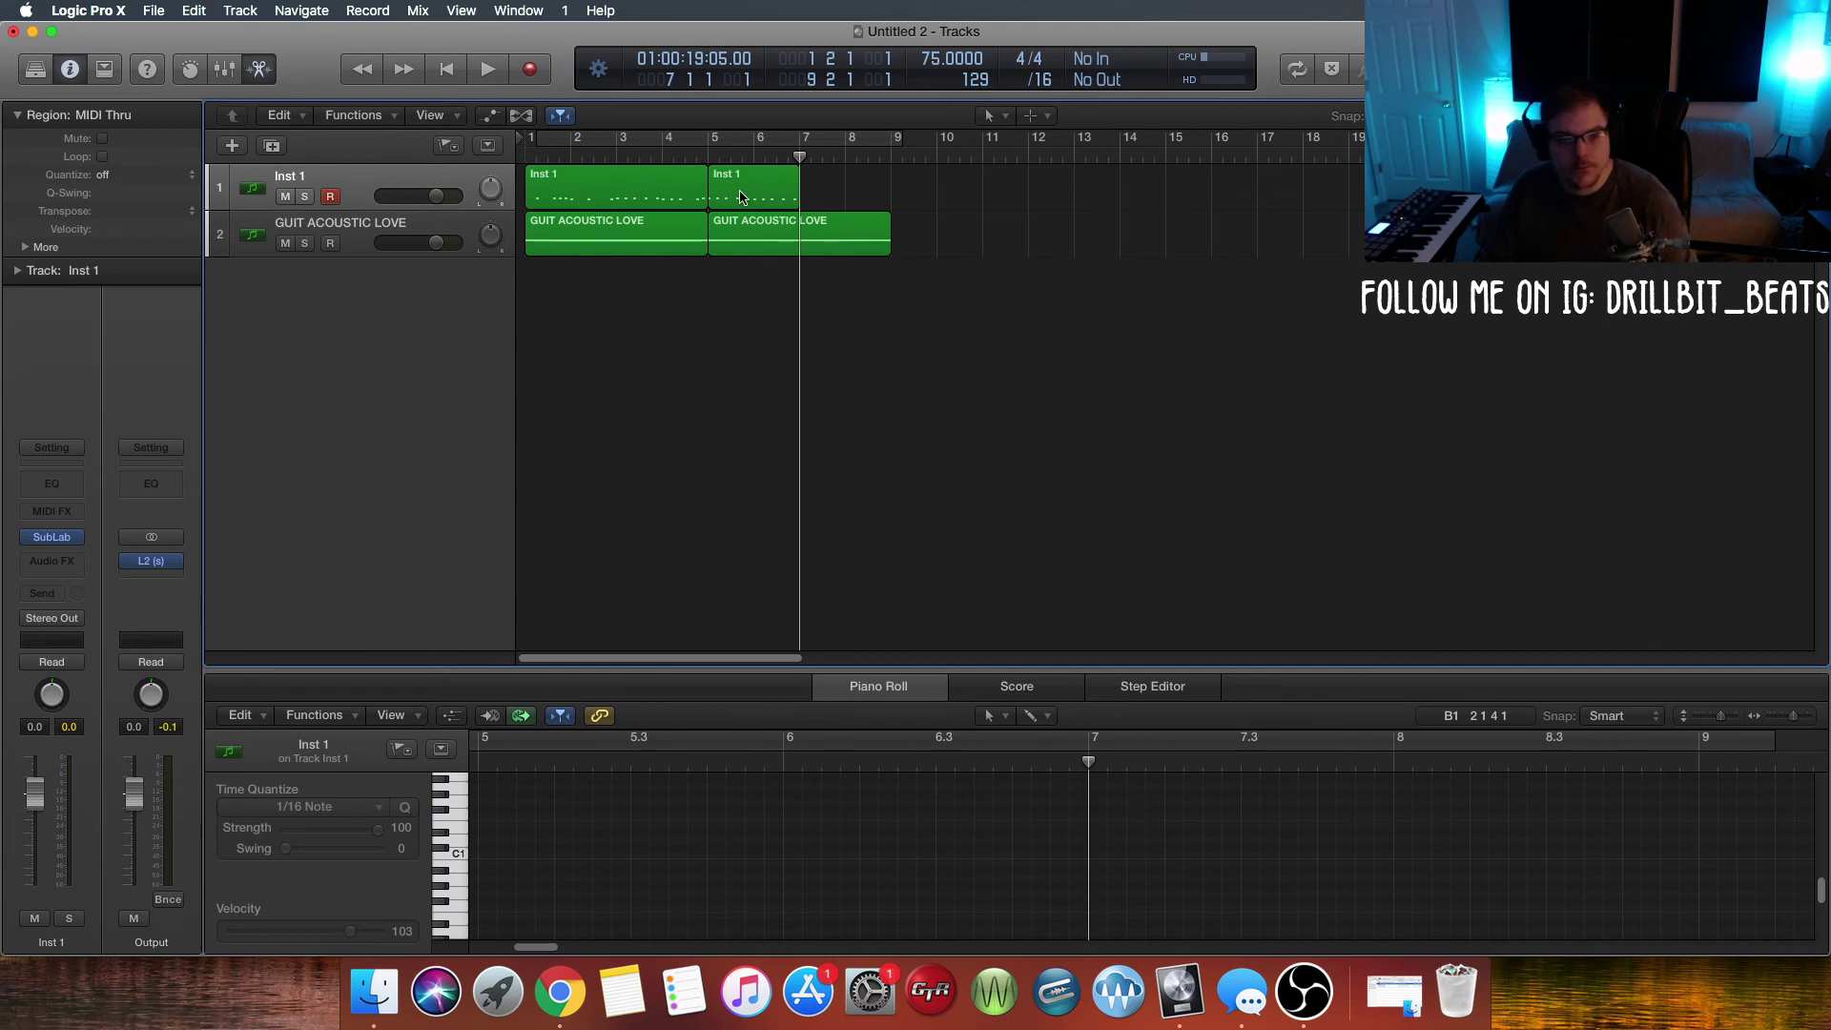
# Step: Copy the two-bar Inst 1 region at bar 5 to bar 7 and delete the four-bar region at bar 1
pyautogui.click(742, 199)
pyautogui.moveTo(753, 199); pyautogui.dragTo(844, 199)
pyautogui.click(649, 206)
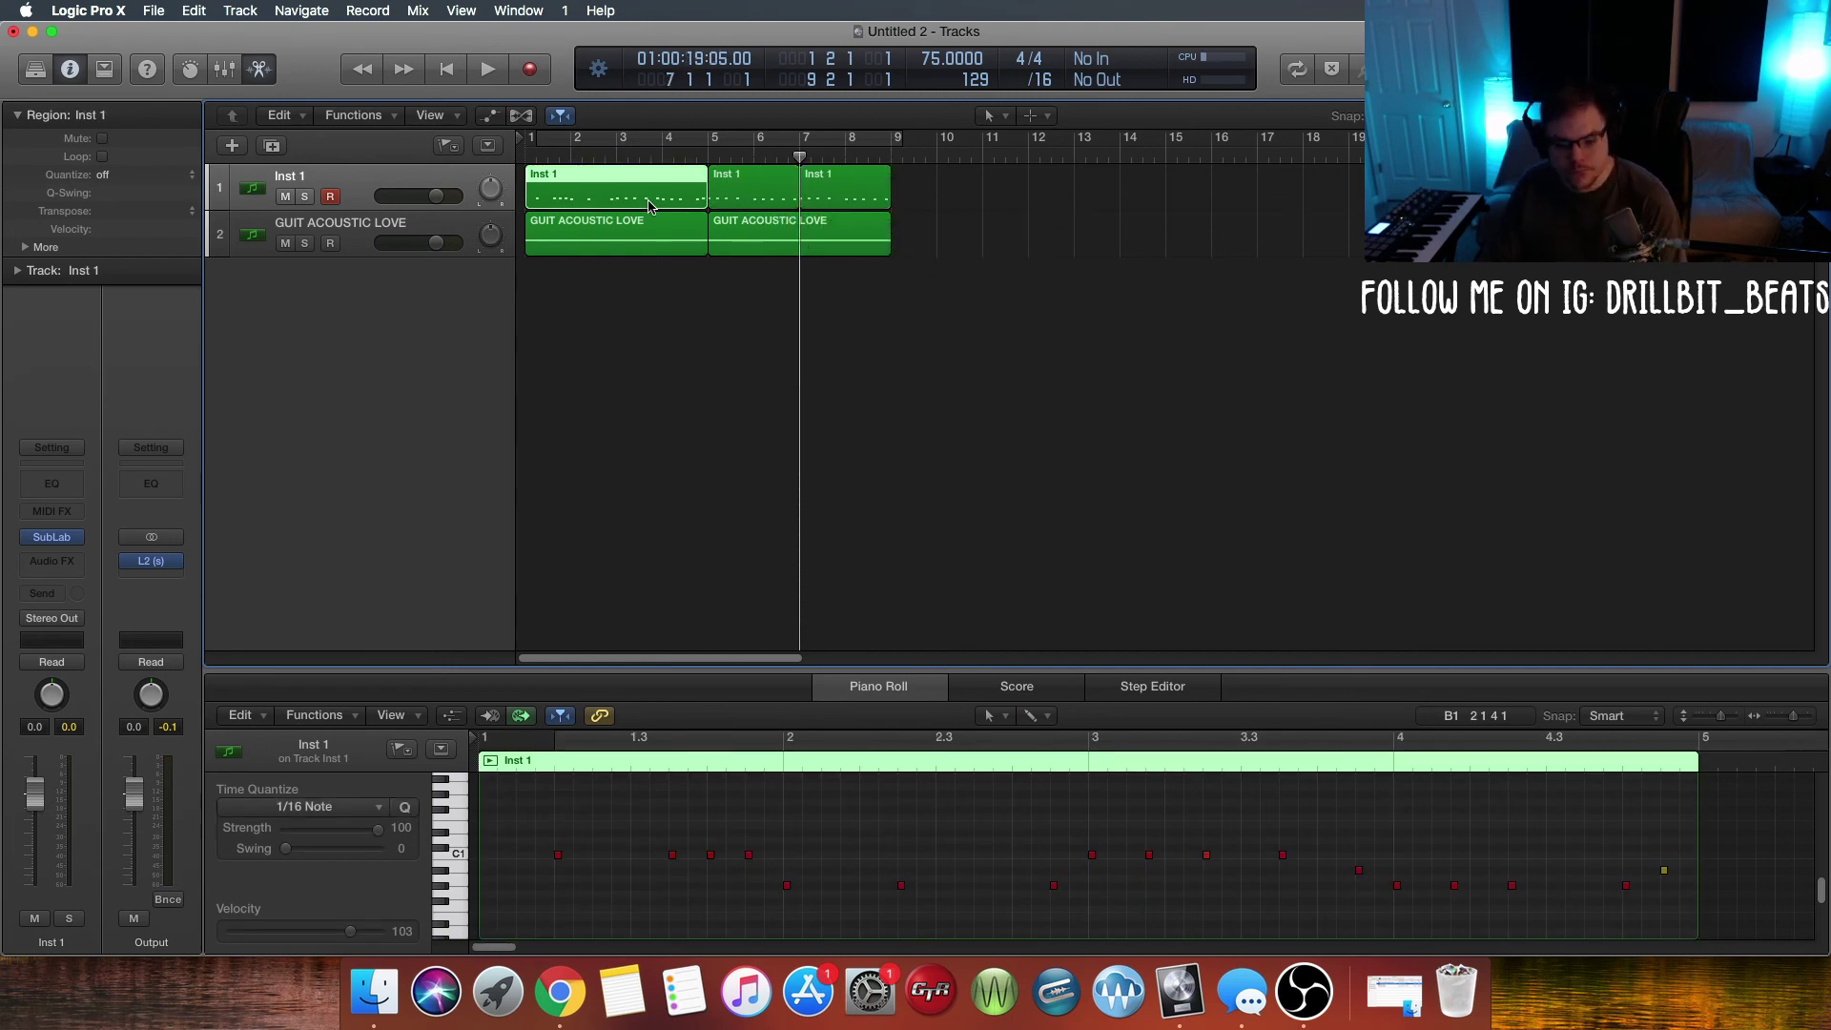
pyautogui.press('Delete')
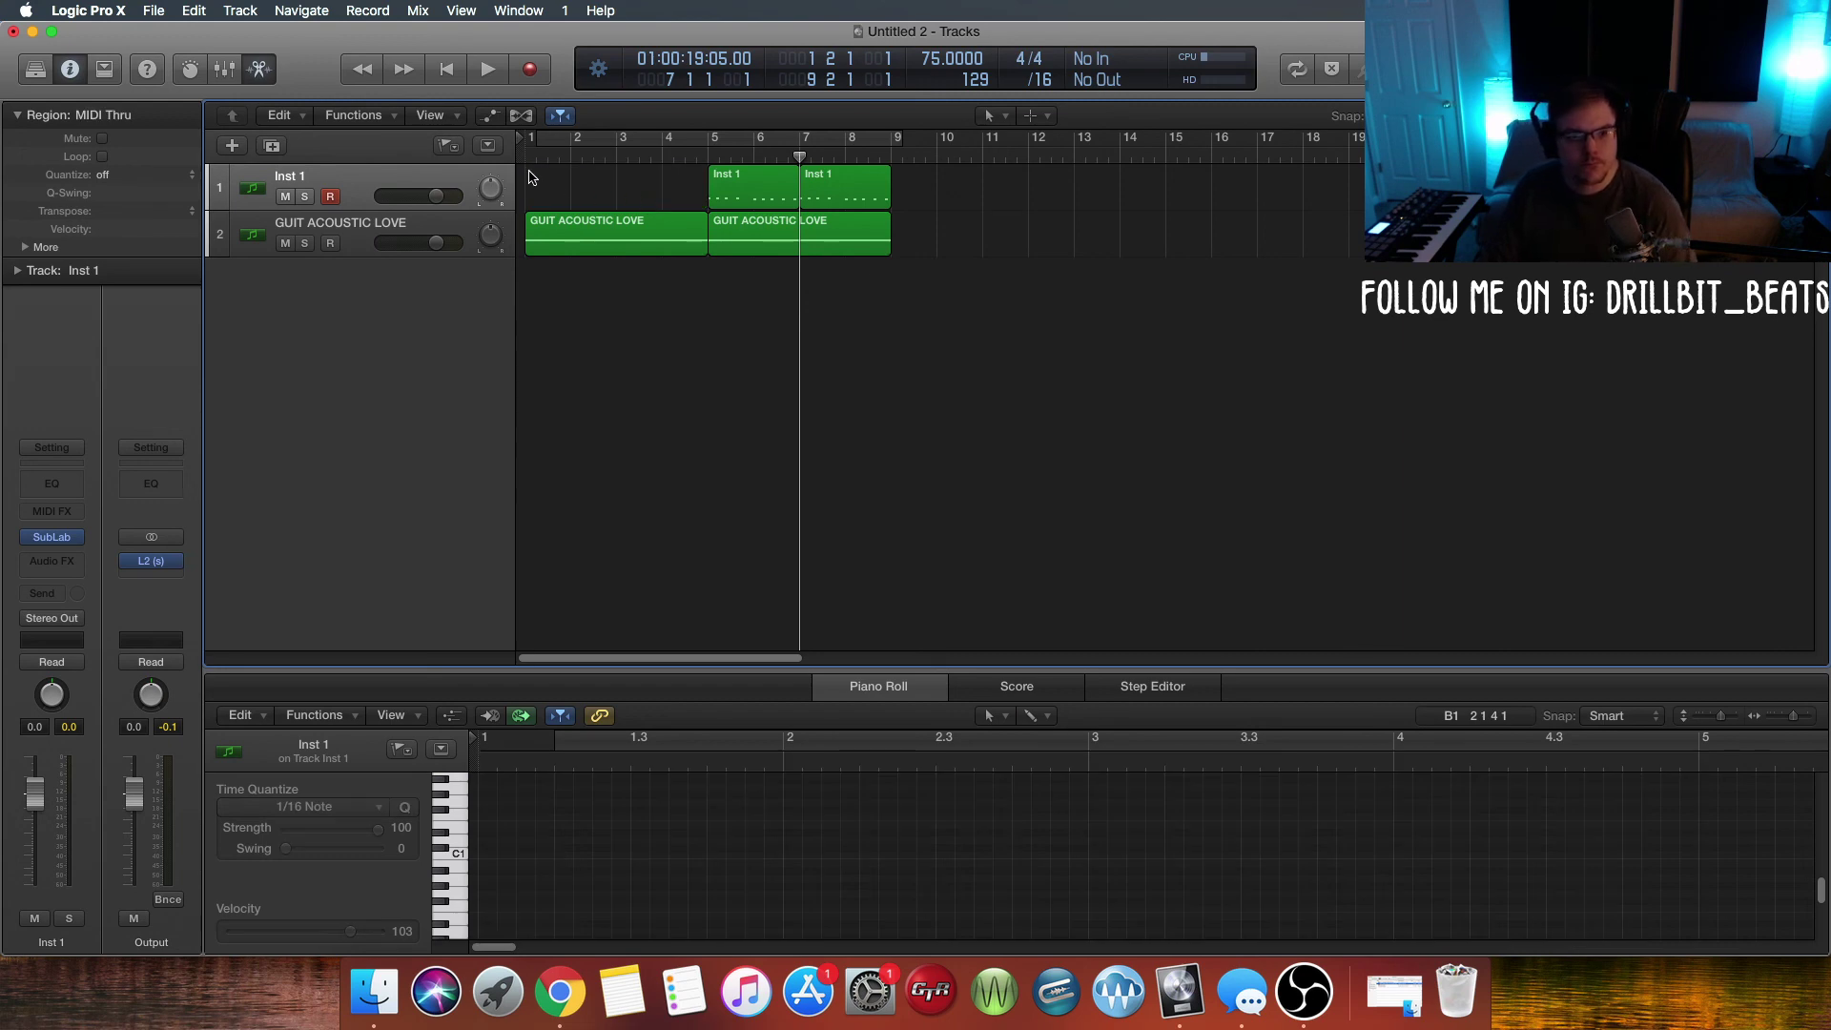
# Step: Copy both two-bar Inst 1 regions to bar 1, filling bars 1 to 4, and audition the result
pyautogui.moveTo(652, 174); pyautogui.dragTo(825, 193)
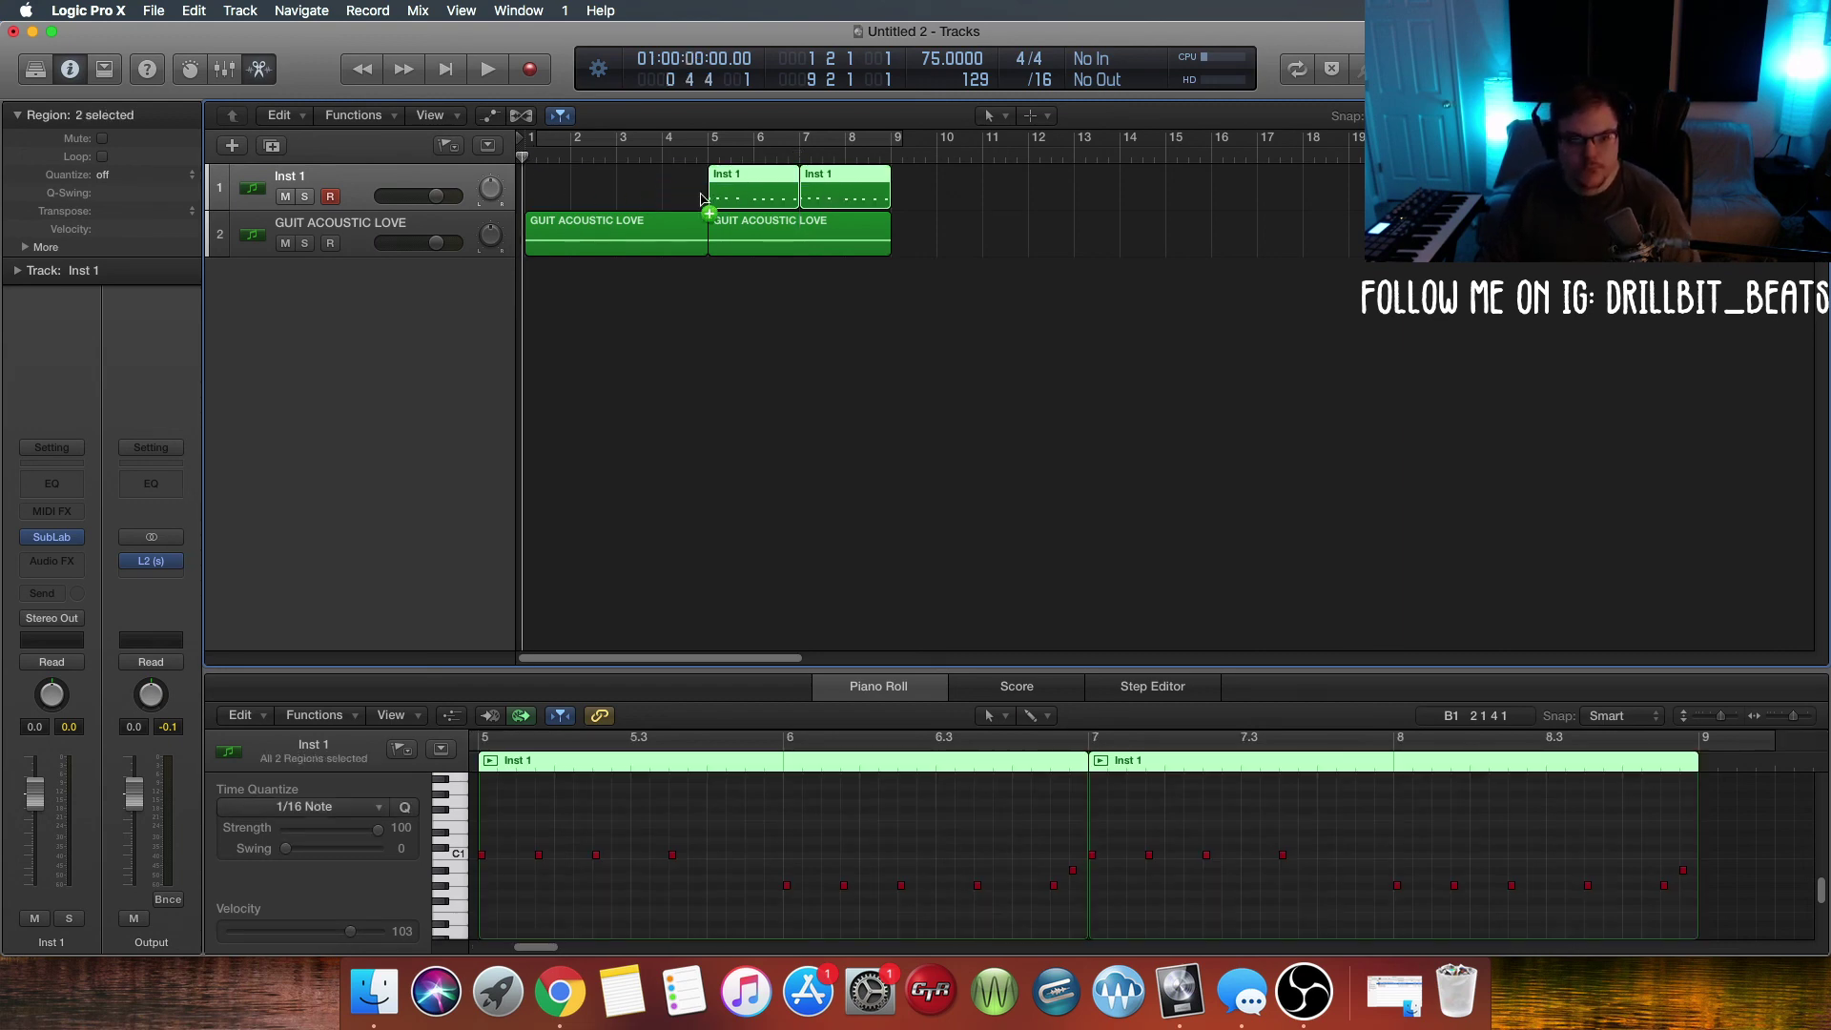
pyautogui.moveTo(701, 198); pyautogui.dragTo(575, 208)
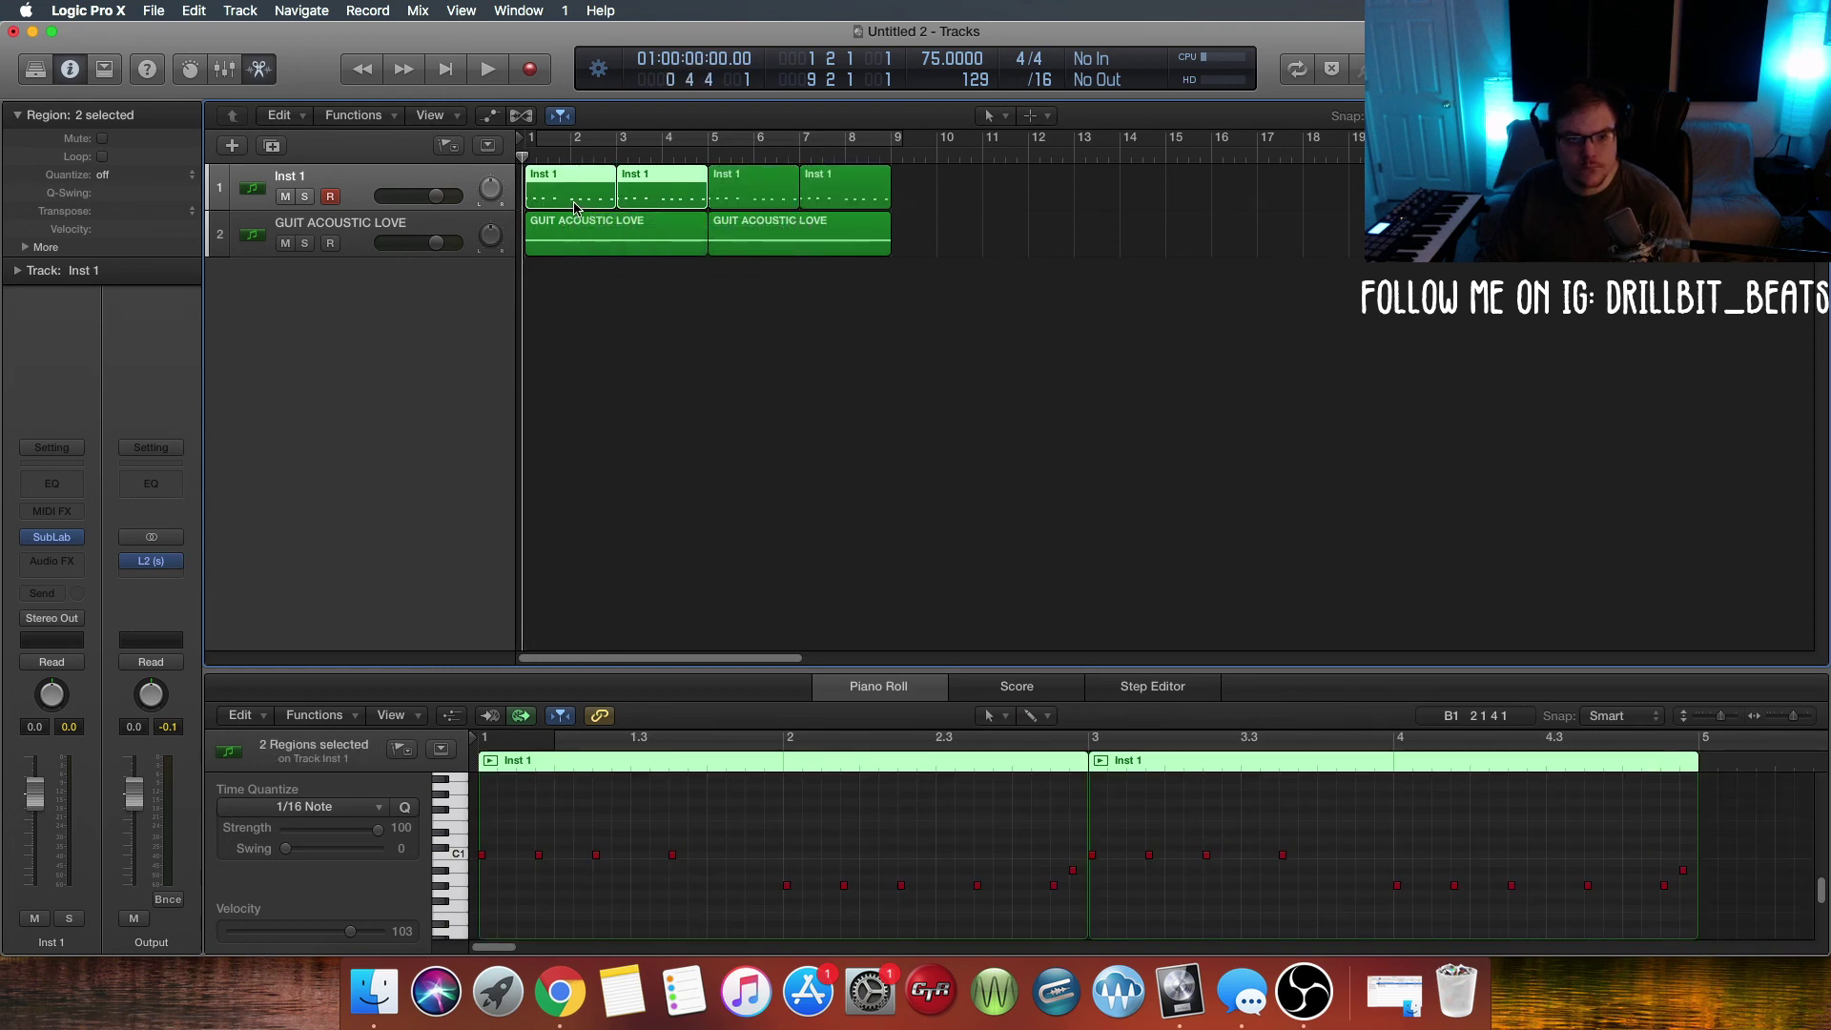
pyautogui.press('space')
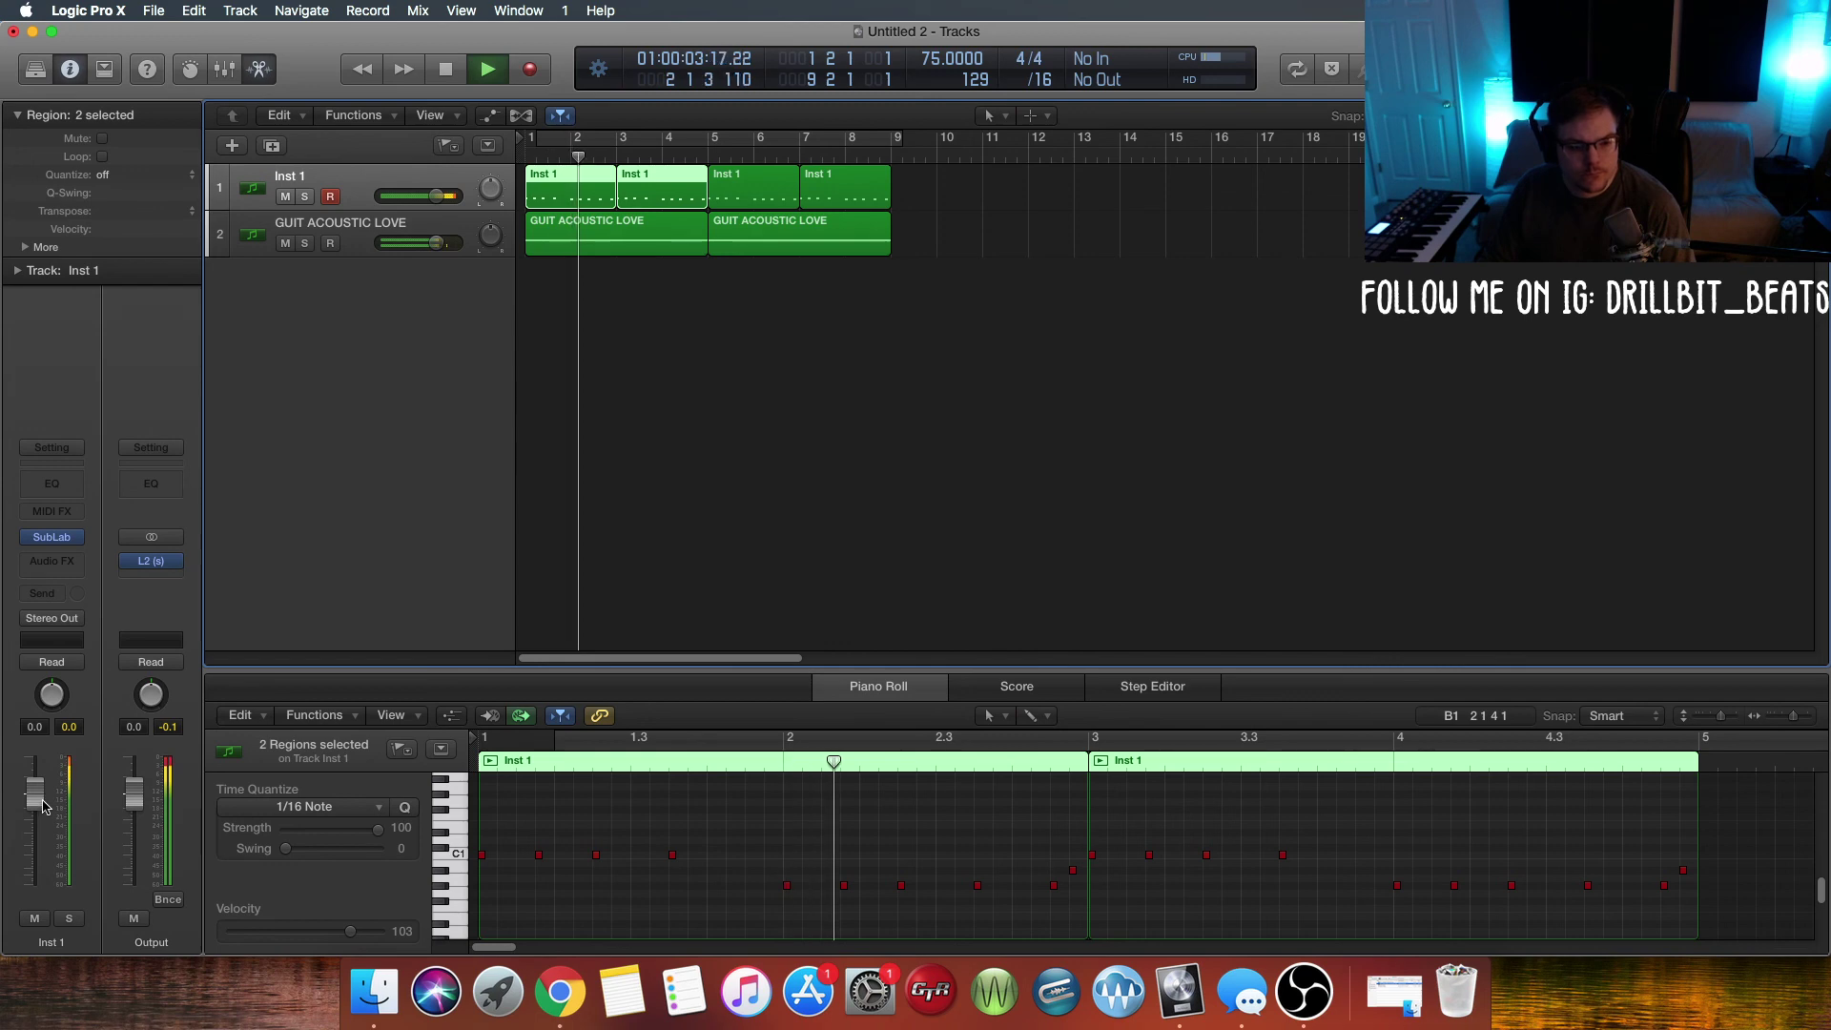
pyautogui.press('space')
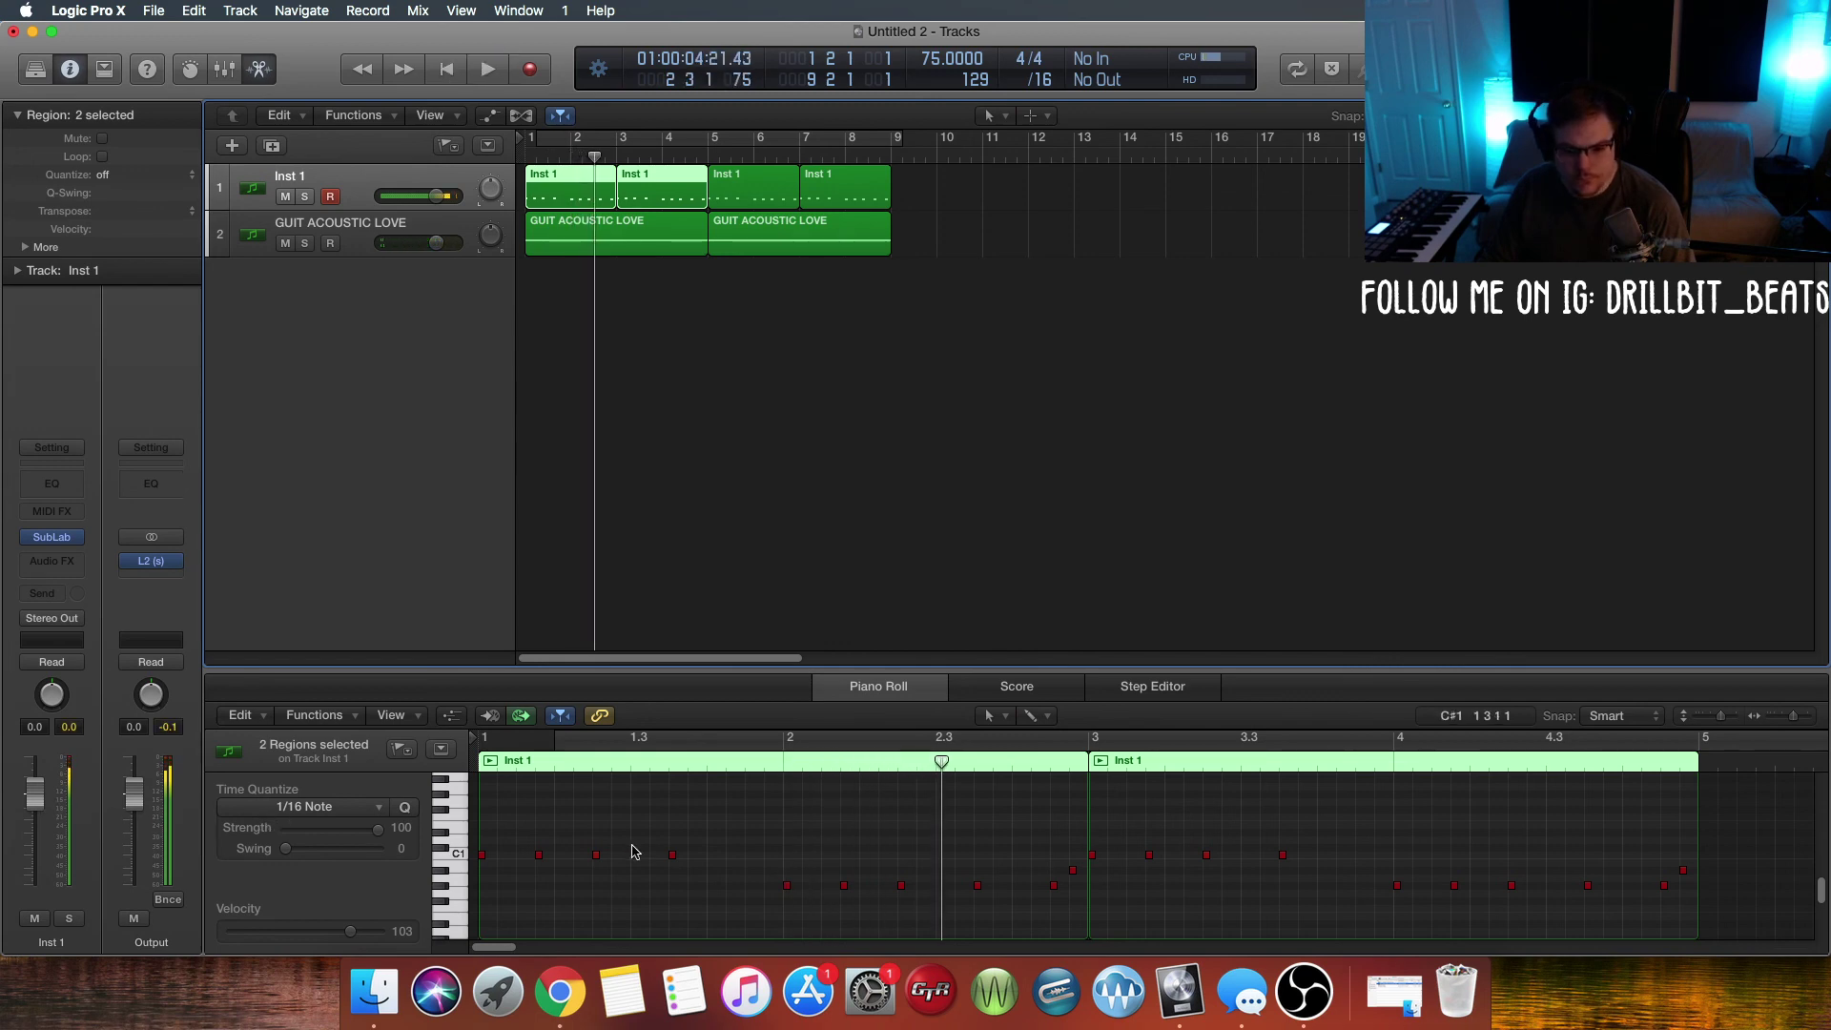
# Step: Add an E1 note at 1 4 1 in the first Inst 1 region and briefly play the track
pyautogui.click(760, 838)
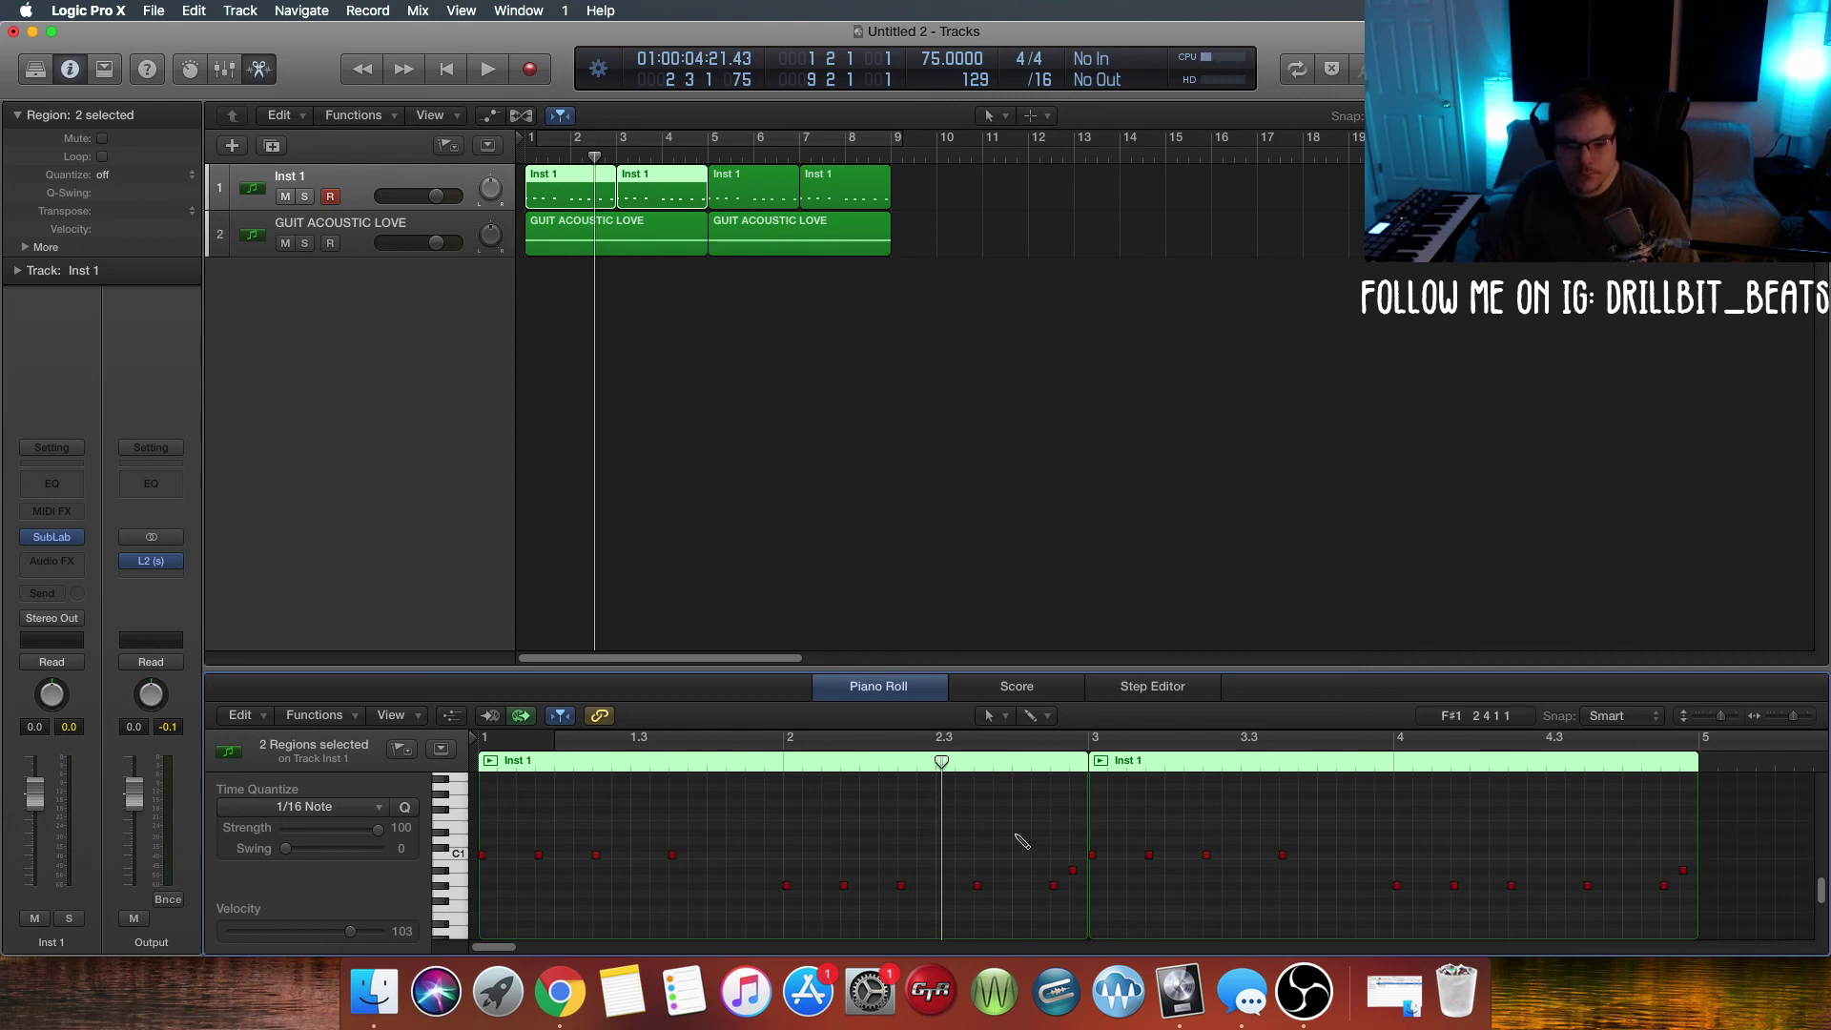
pyautogui.click(713, 834)
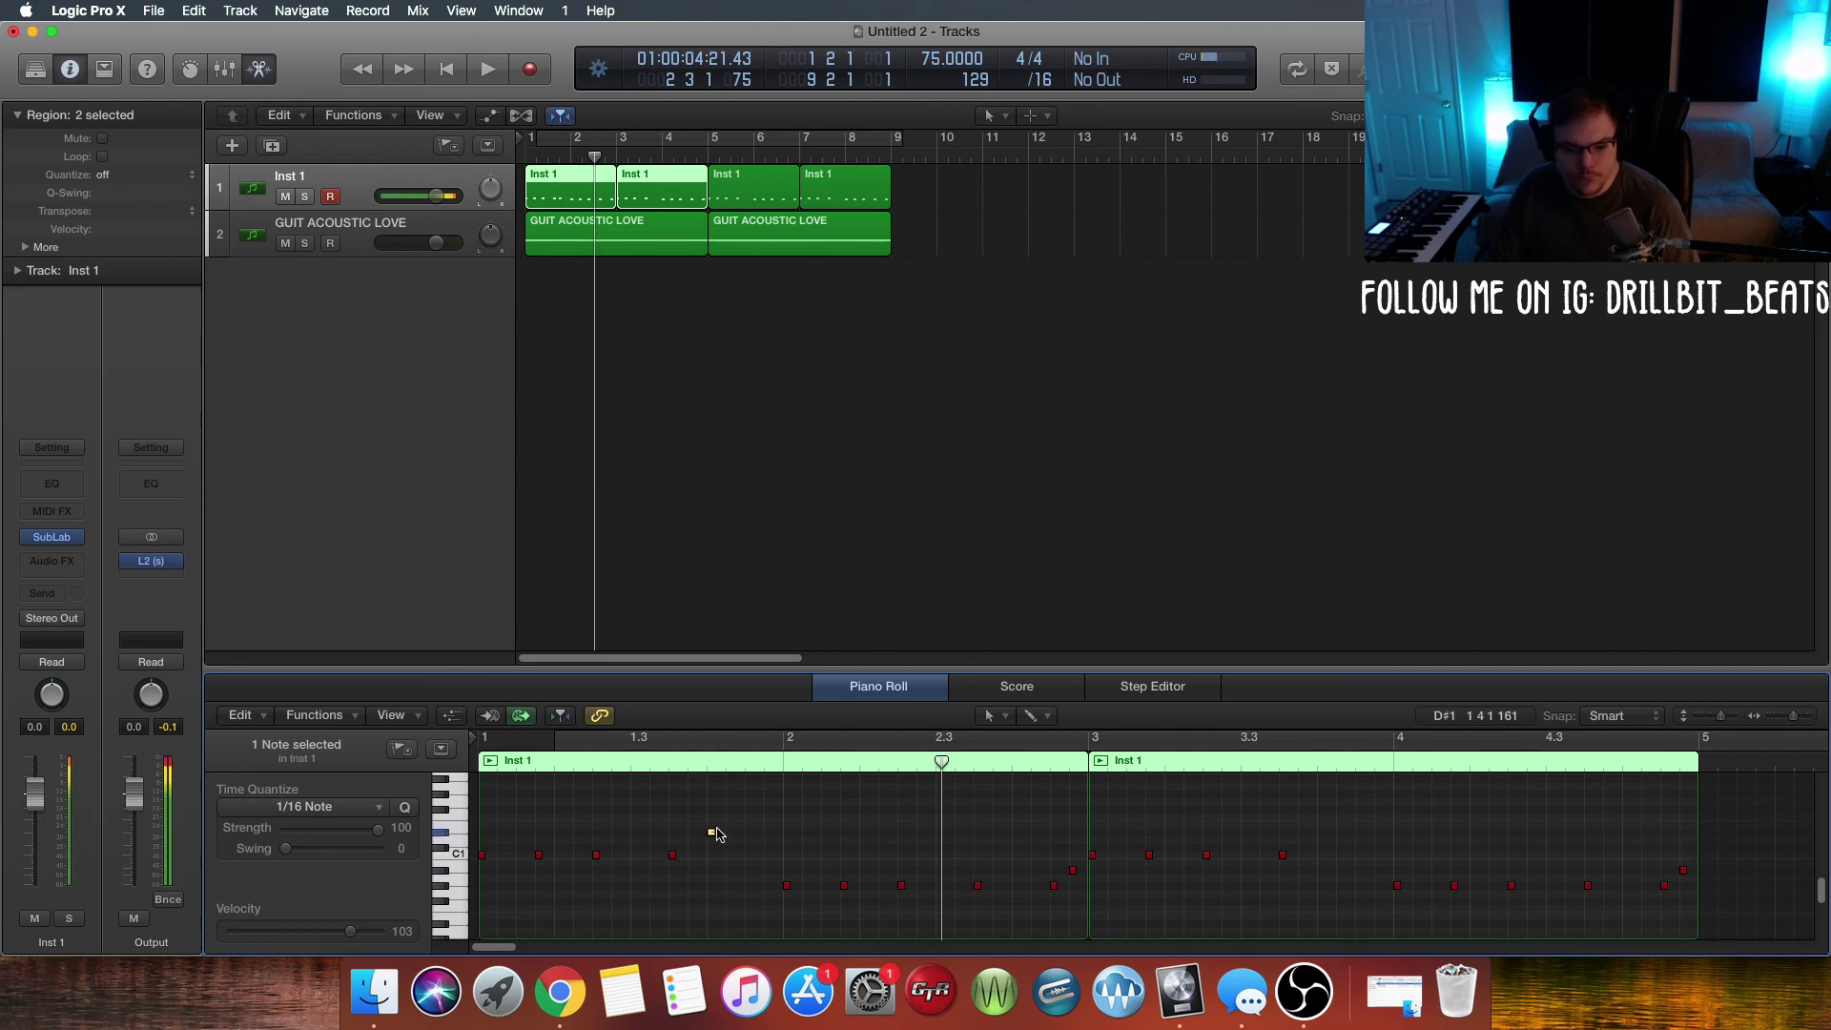
pyautogui.moveTo(708, 834)
pyautogui.mouseDown()
pyautogui.moveTo(714, 804)
pyautogui.moveTo(714, 829)
pyautogui.mouseUp()
pyautogui.press('space')
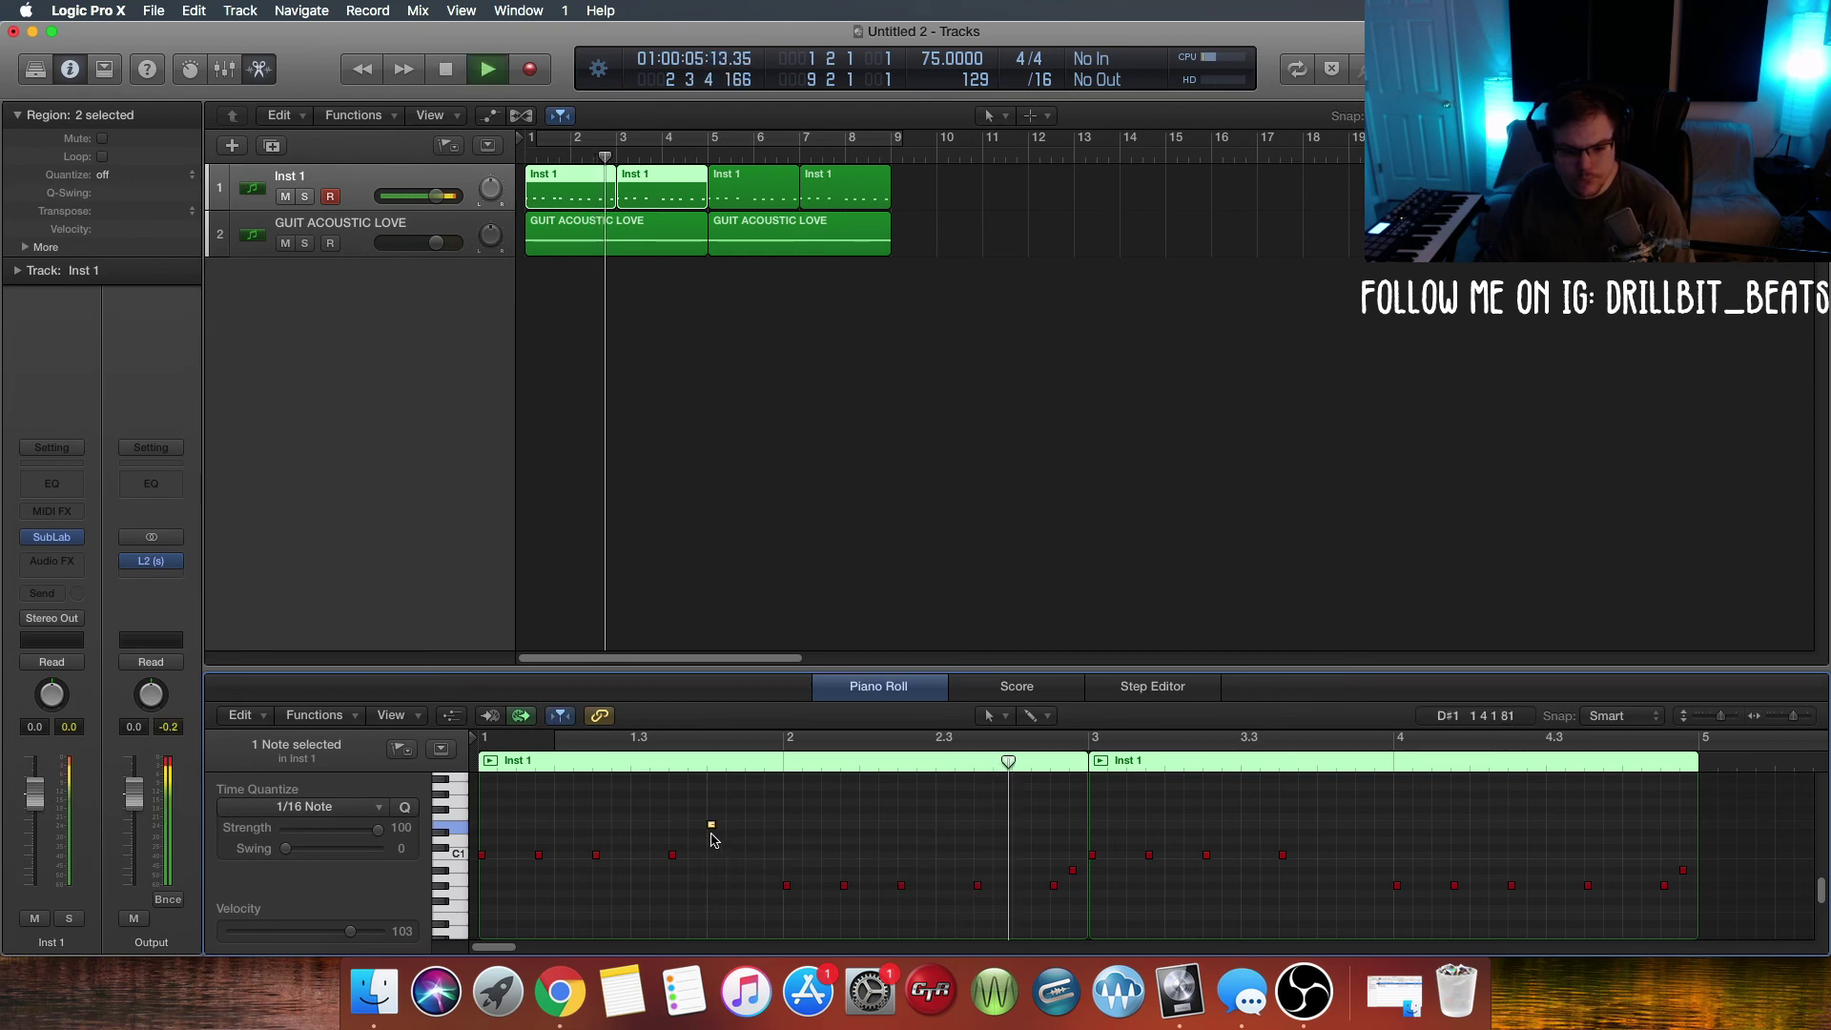
pyautogui.press('space')
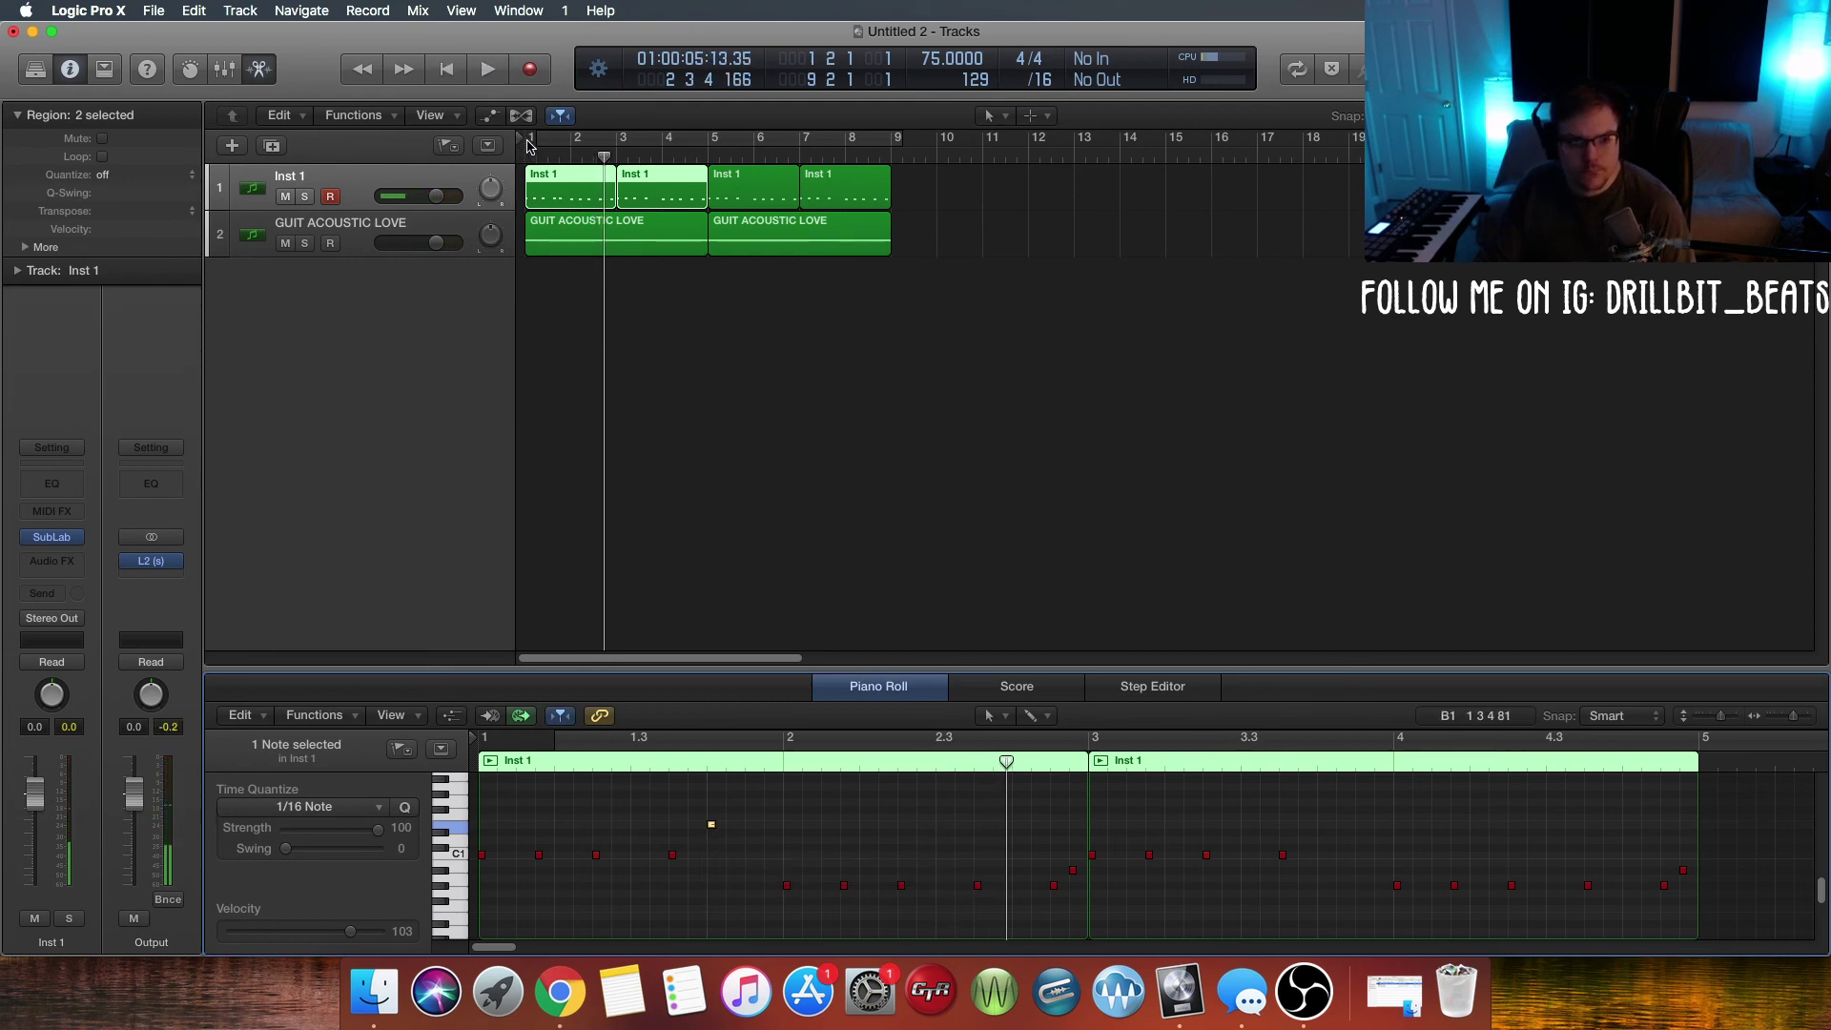
# Step: Set the cycle range from bar 1 to bar 9 and play the opening of the loop
pyautogui.moveTo(527, 143); pyautogui.dragTo(917, 217)
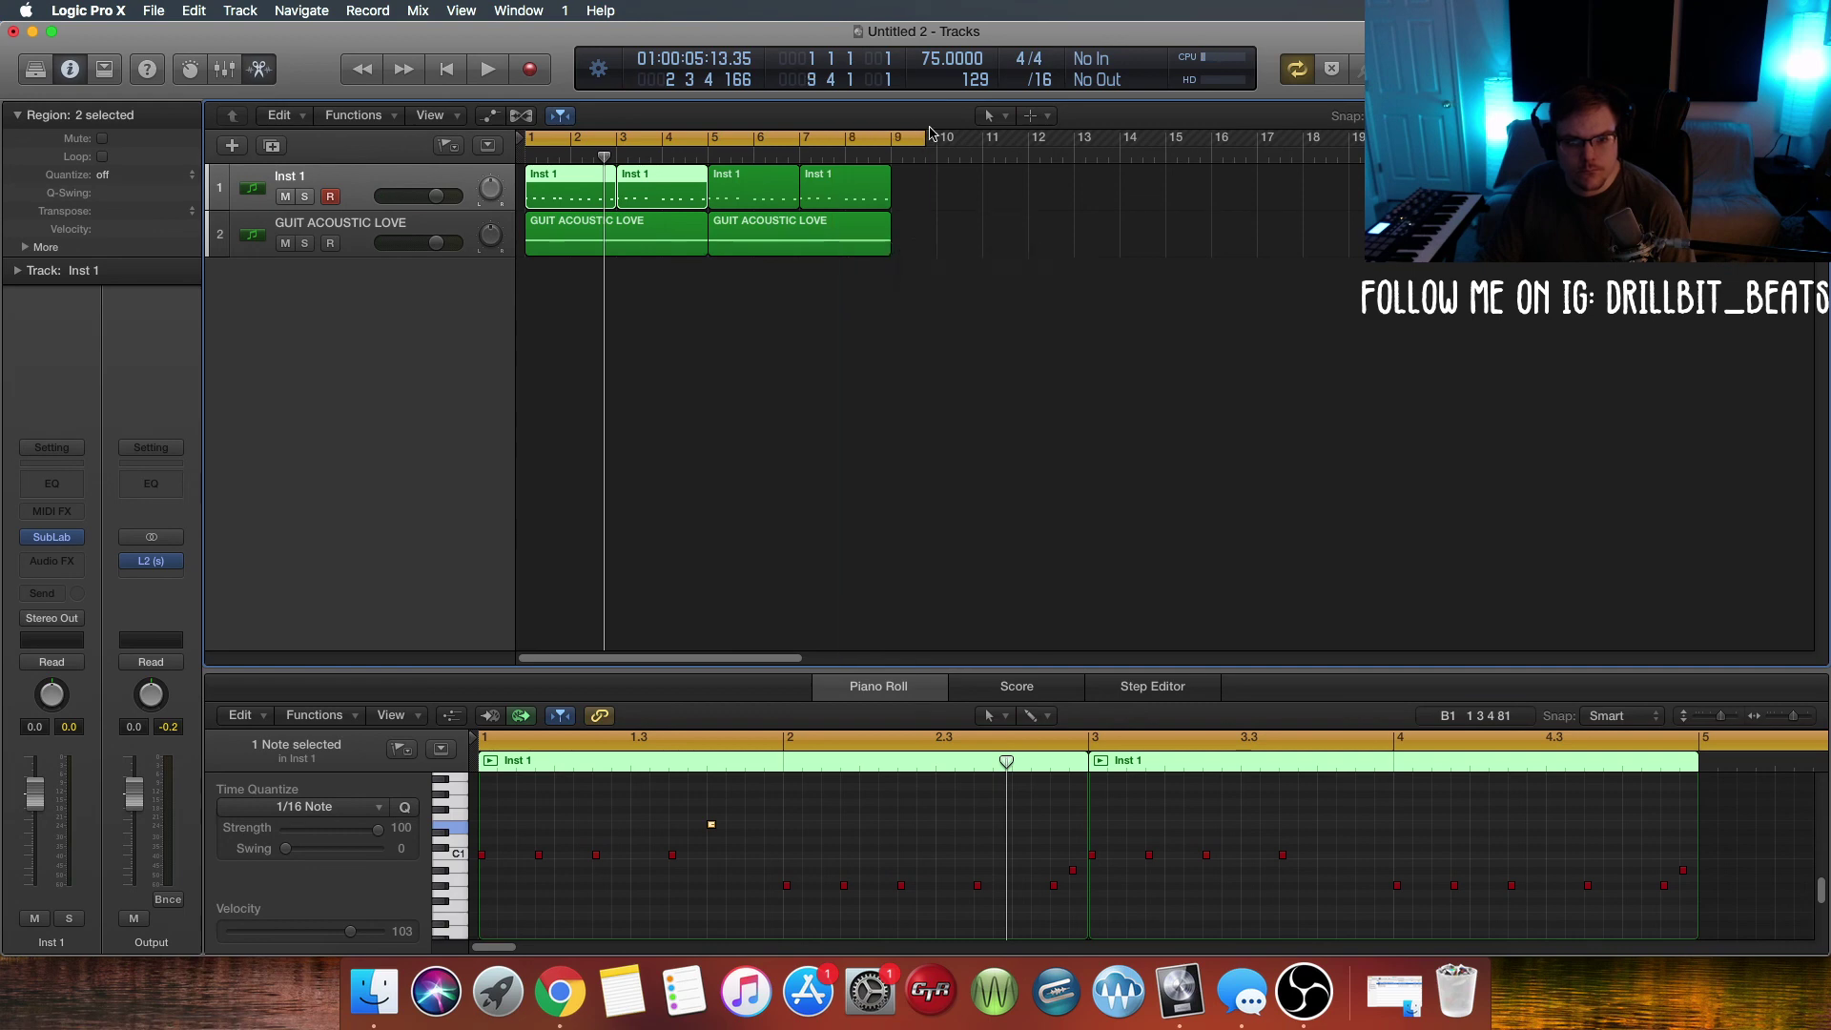
pyautogui.moveTo(922, 141); pyautogui.dragTo(894, 191)
pyautogui.click(915, 295)
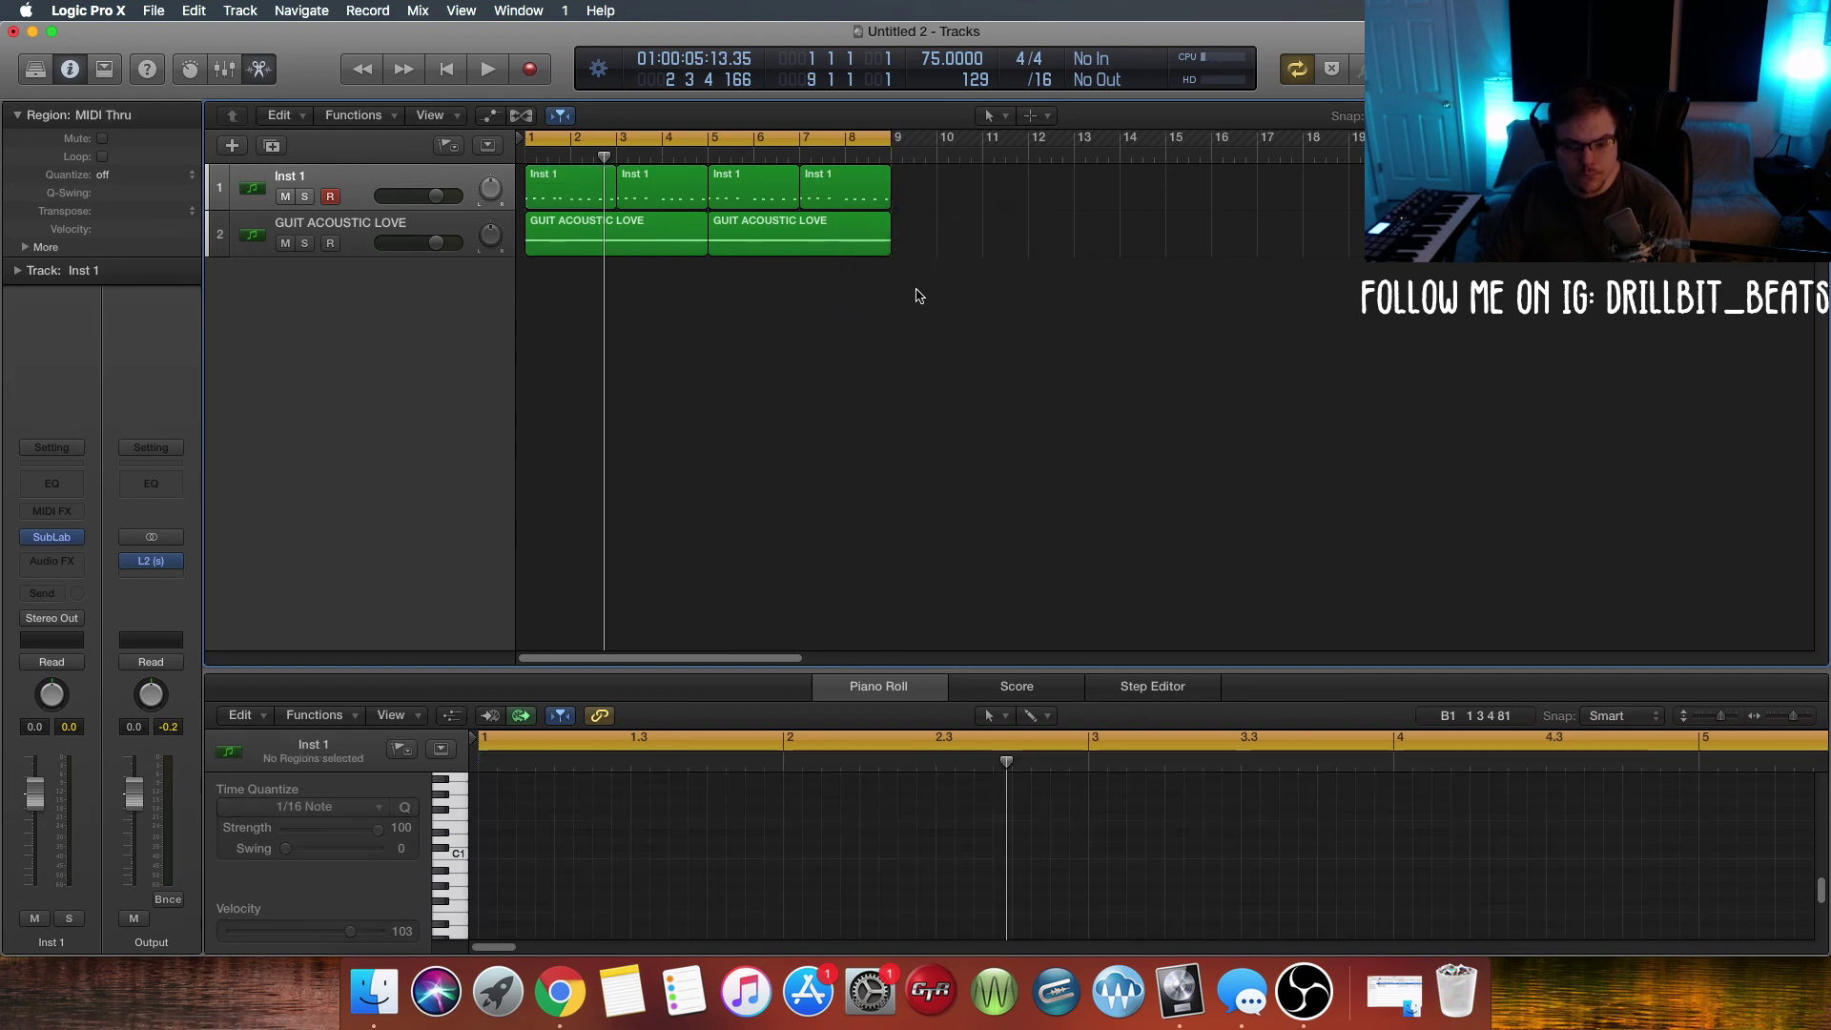
pyautogui.press('space')
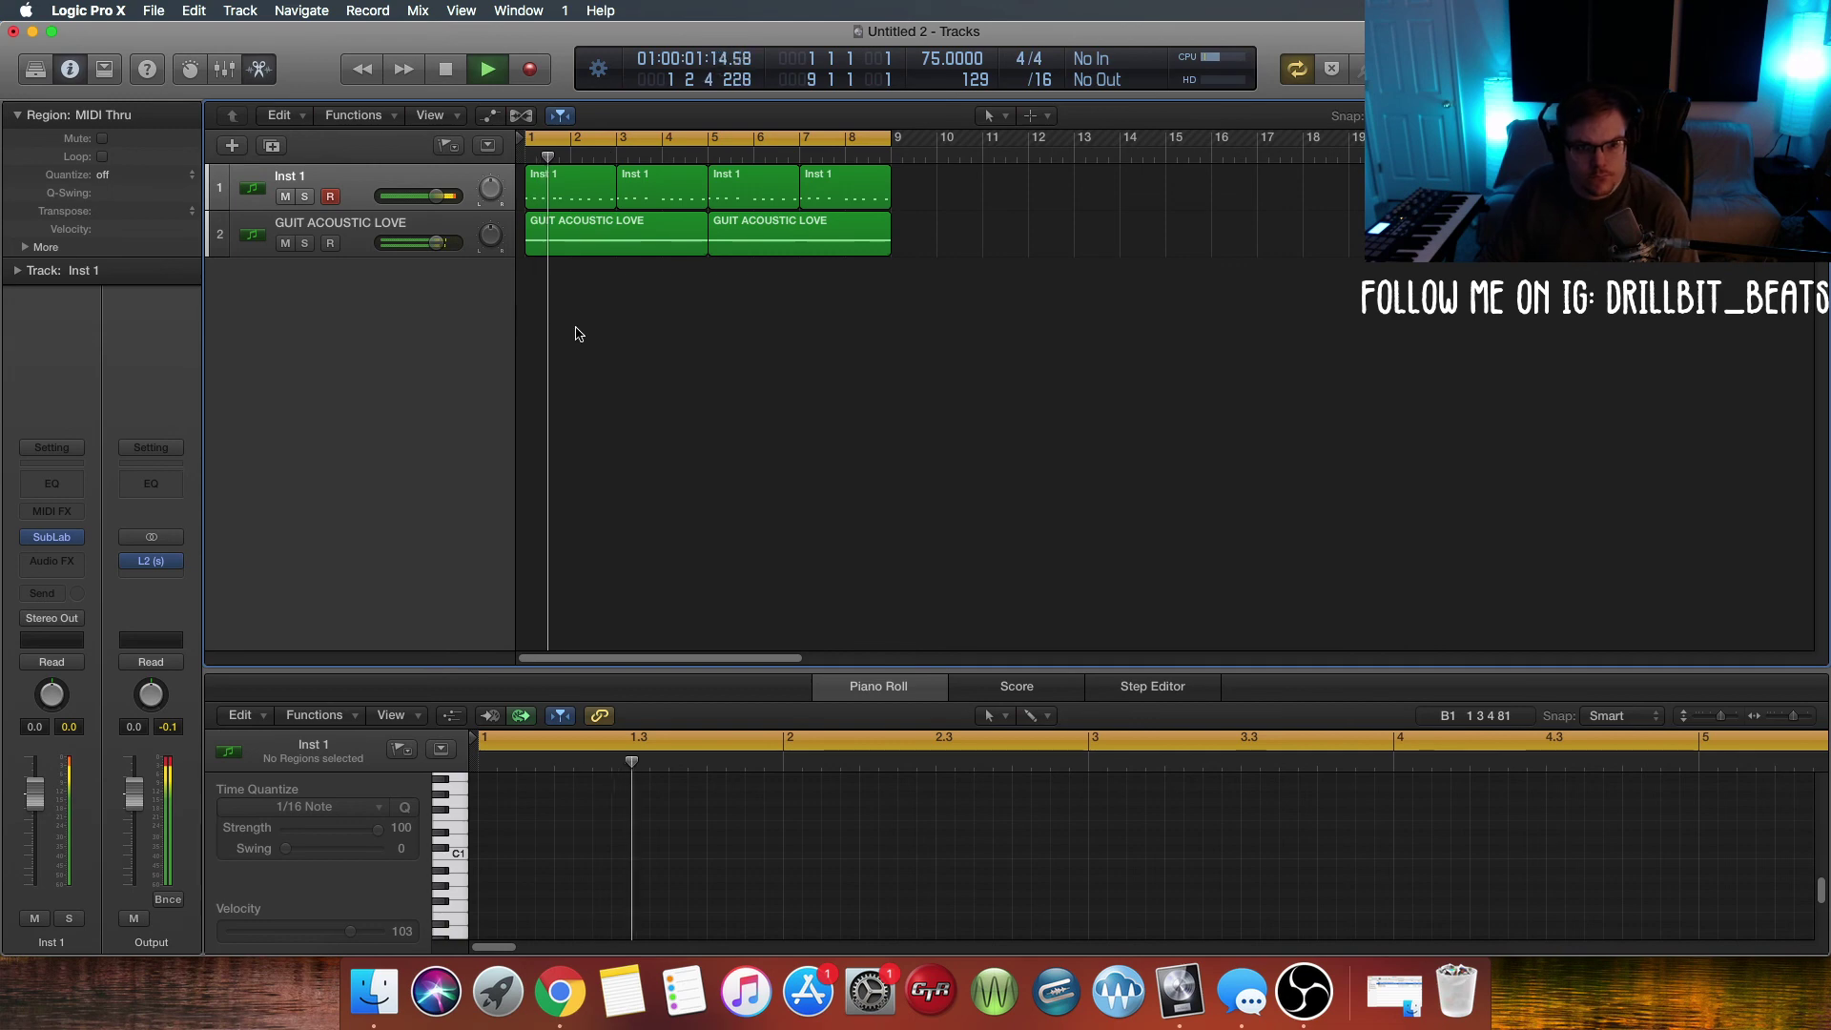
pyautogui.press('space')
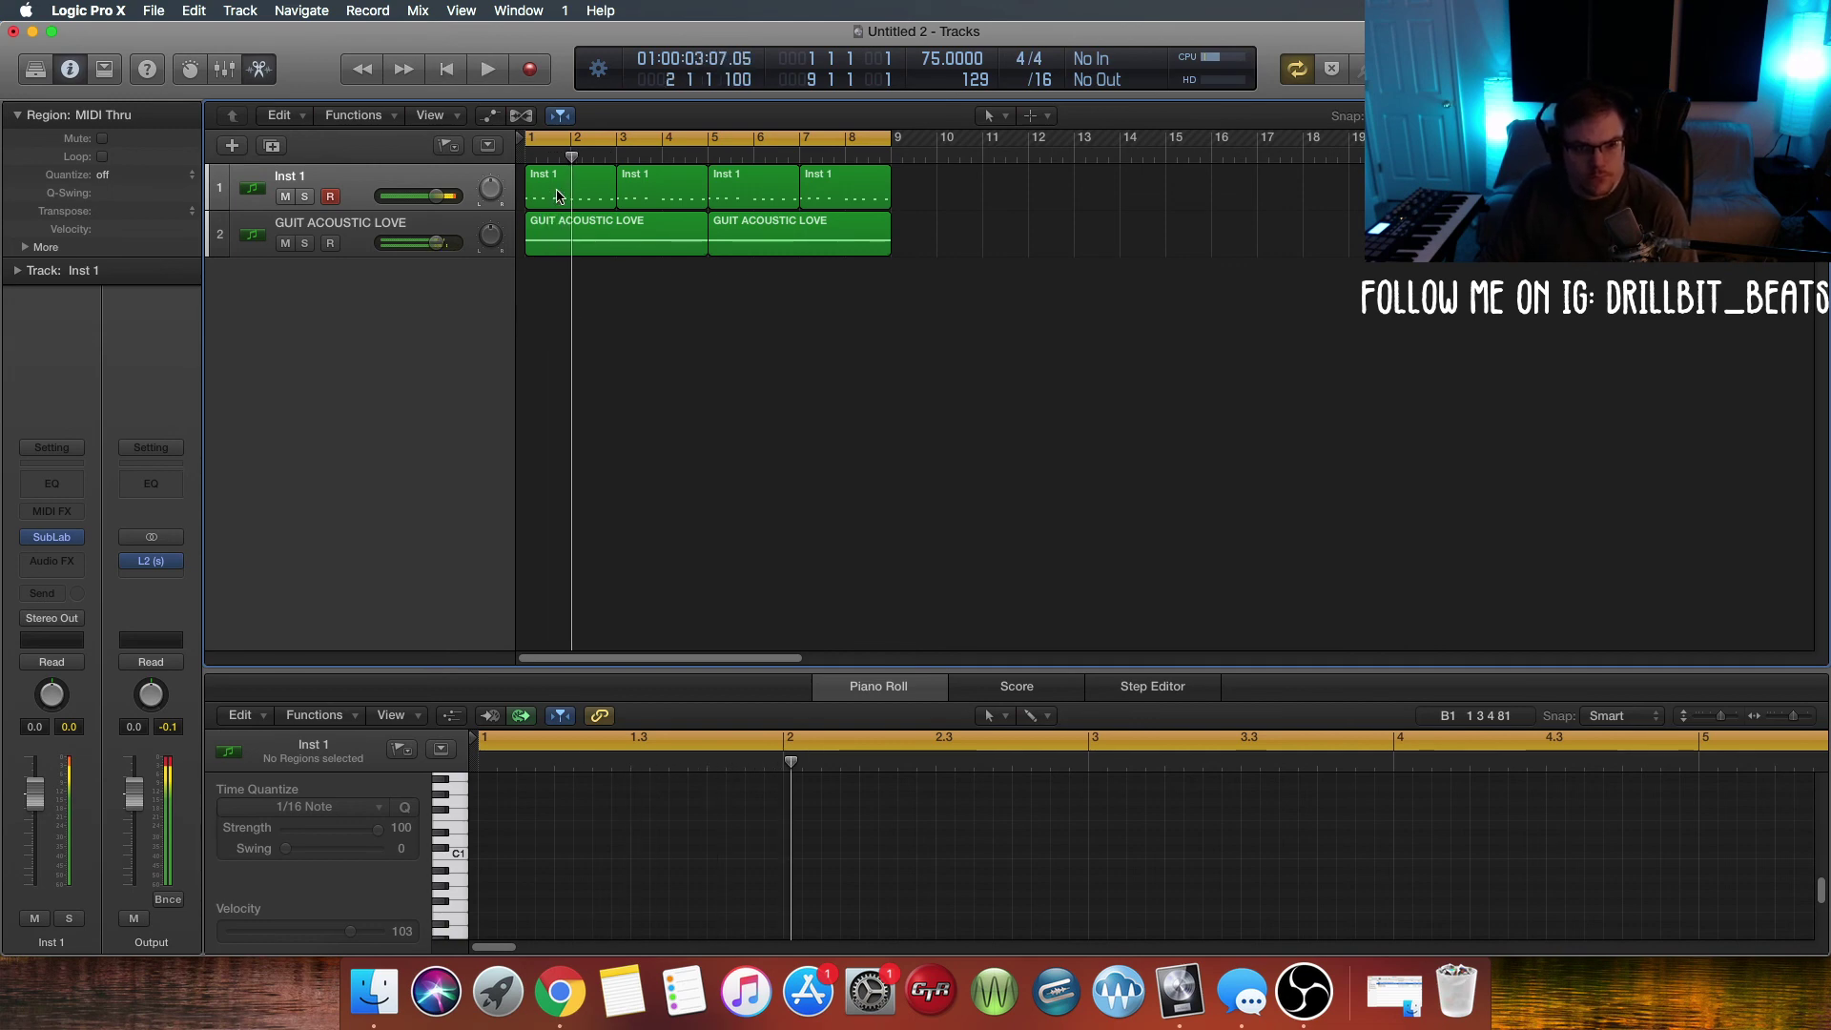
# Step: Lower the added note at 1 4 1 in the first Inst 1 region to D#1 and audition it
pyautogui.click(711, 826)
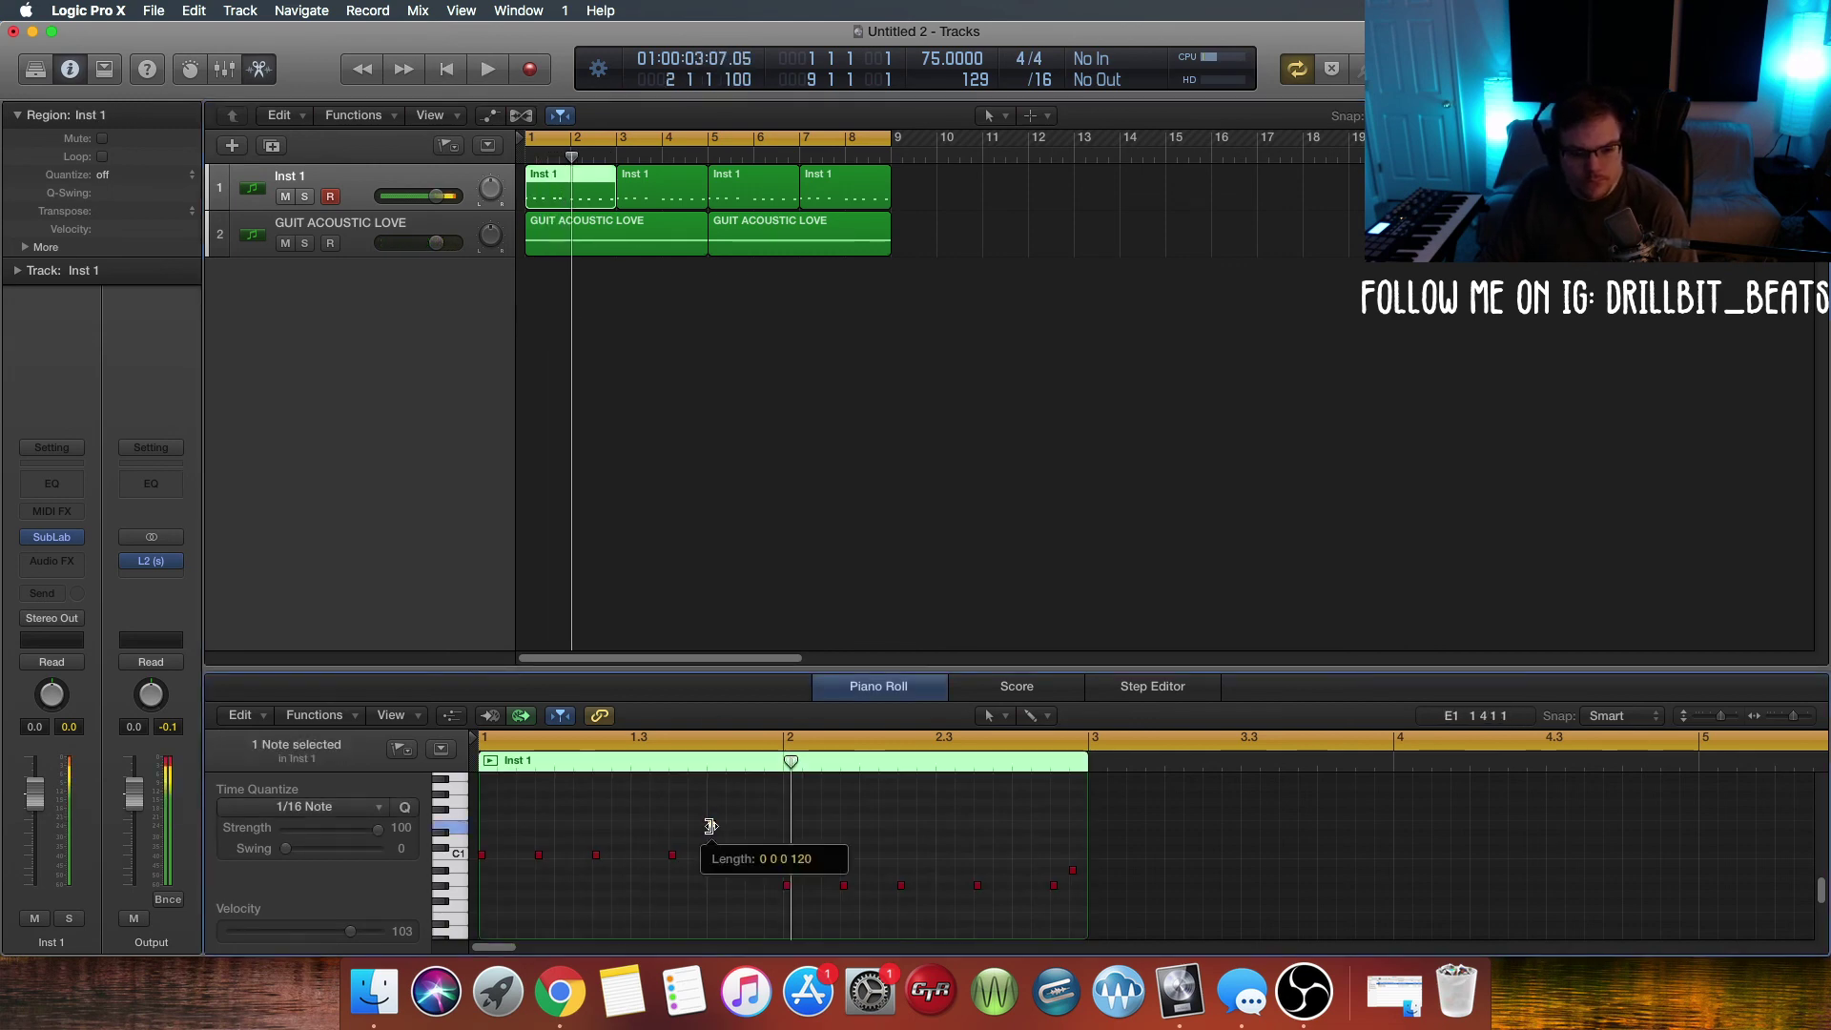
pyautogui.moveTo(711, 829); pyautogui.dragTo(711, 835)
pyautogui.press('space')
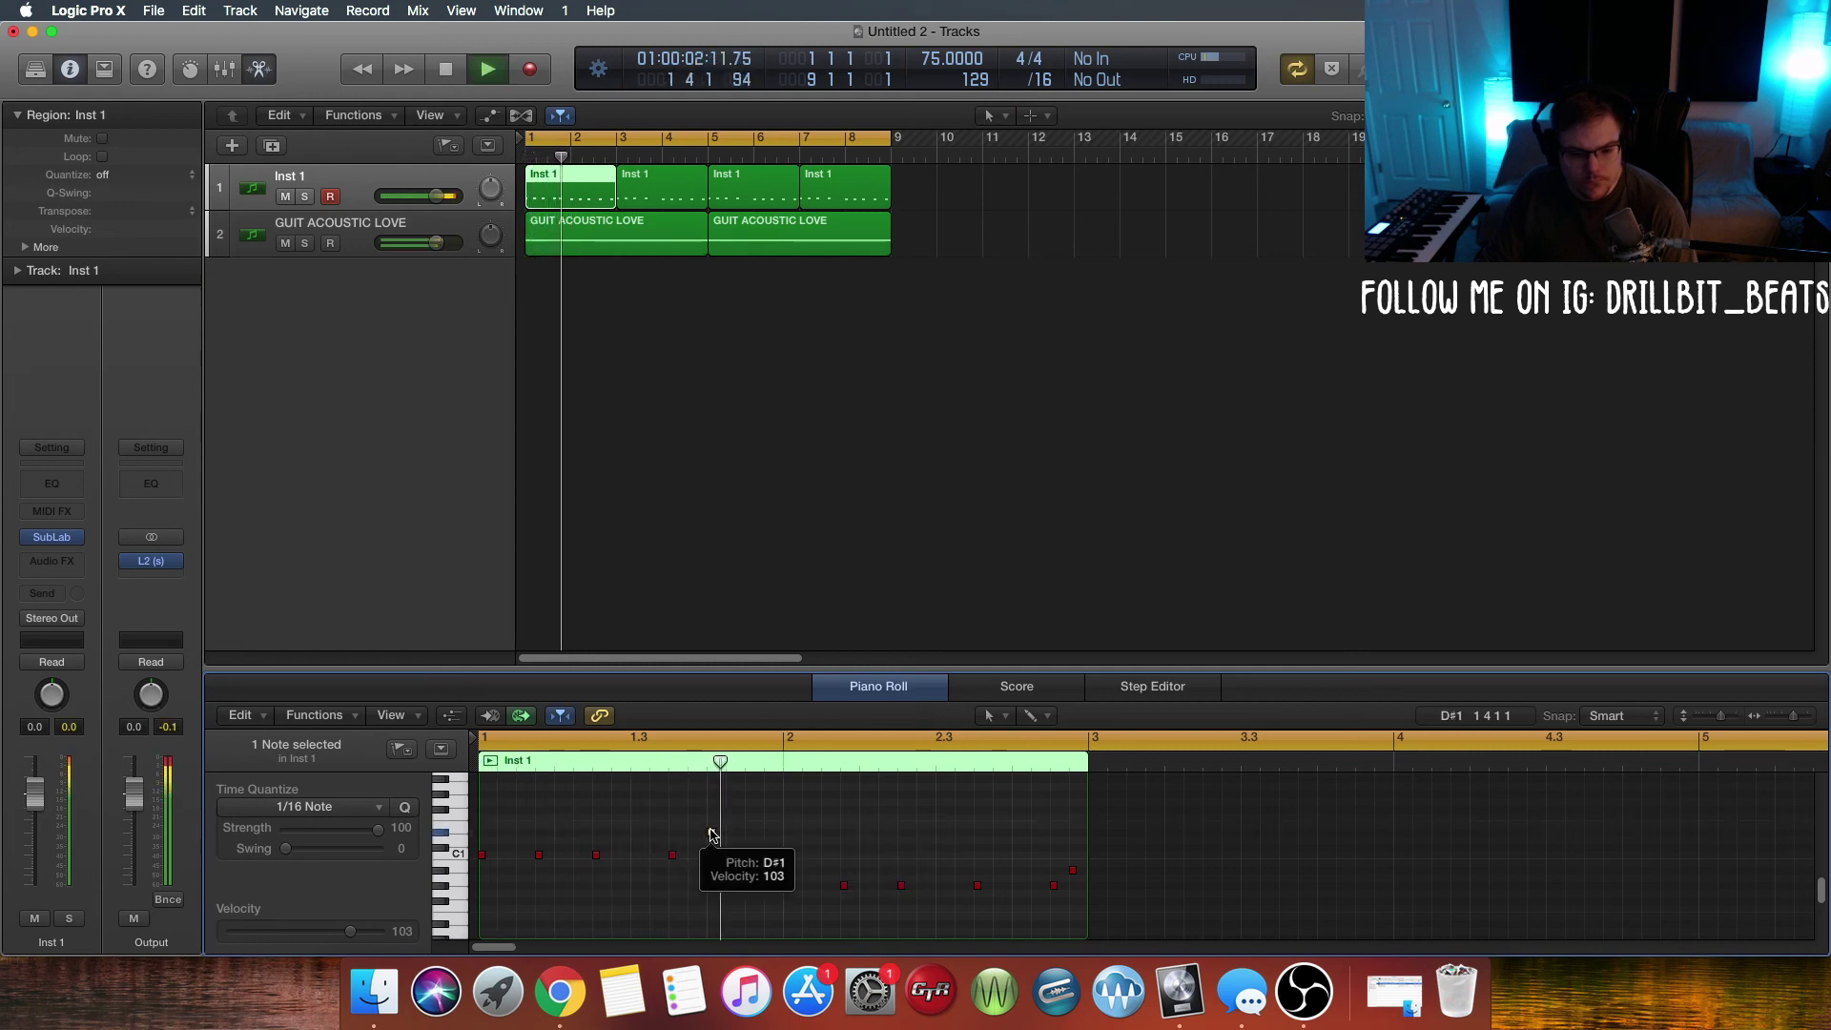
pyautogui.press('space')
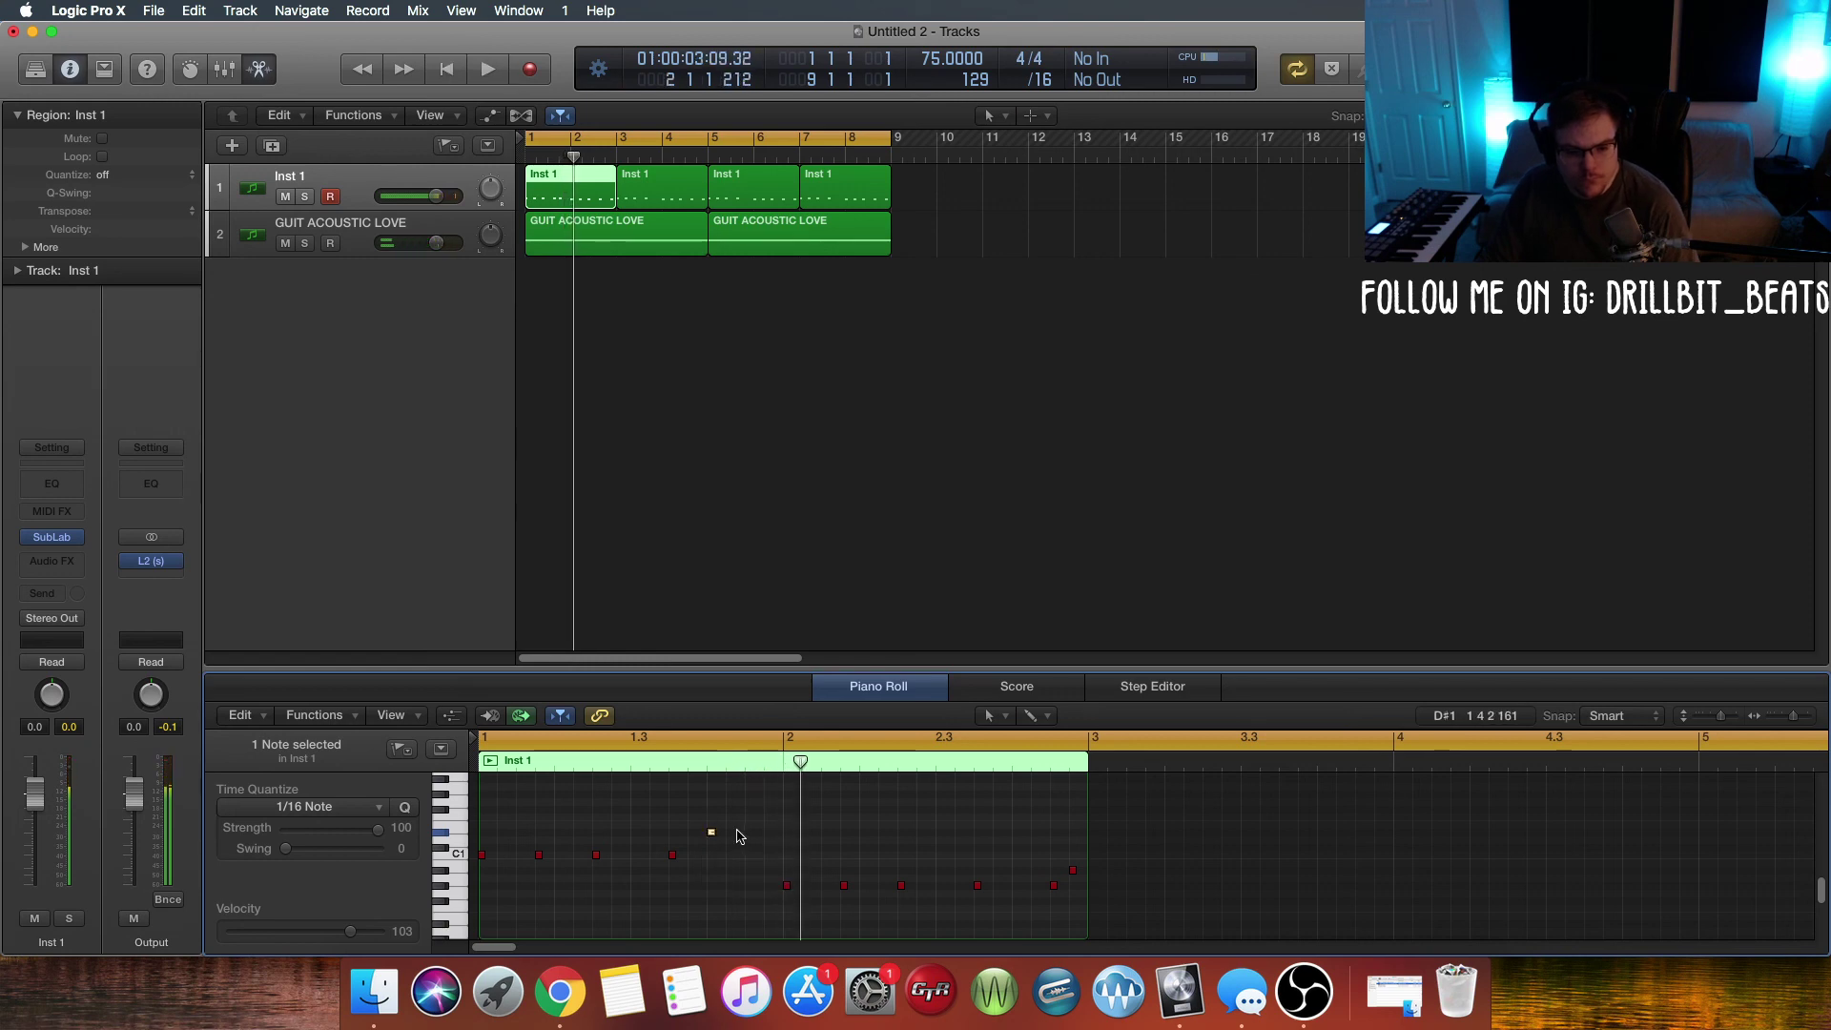
# Step: Add an F#1 note at 1 4 3 in the first Inst 1 region and audition it
pyautogui.click(733, 817)
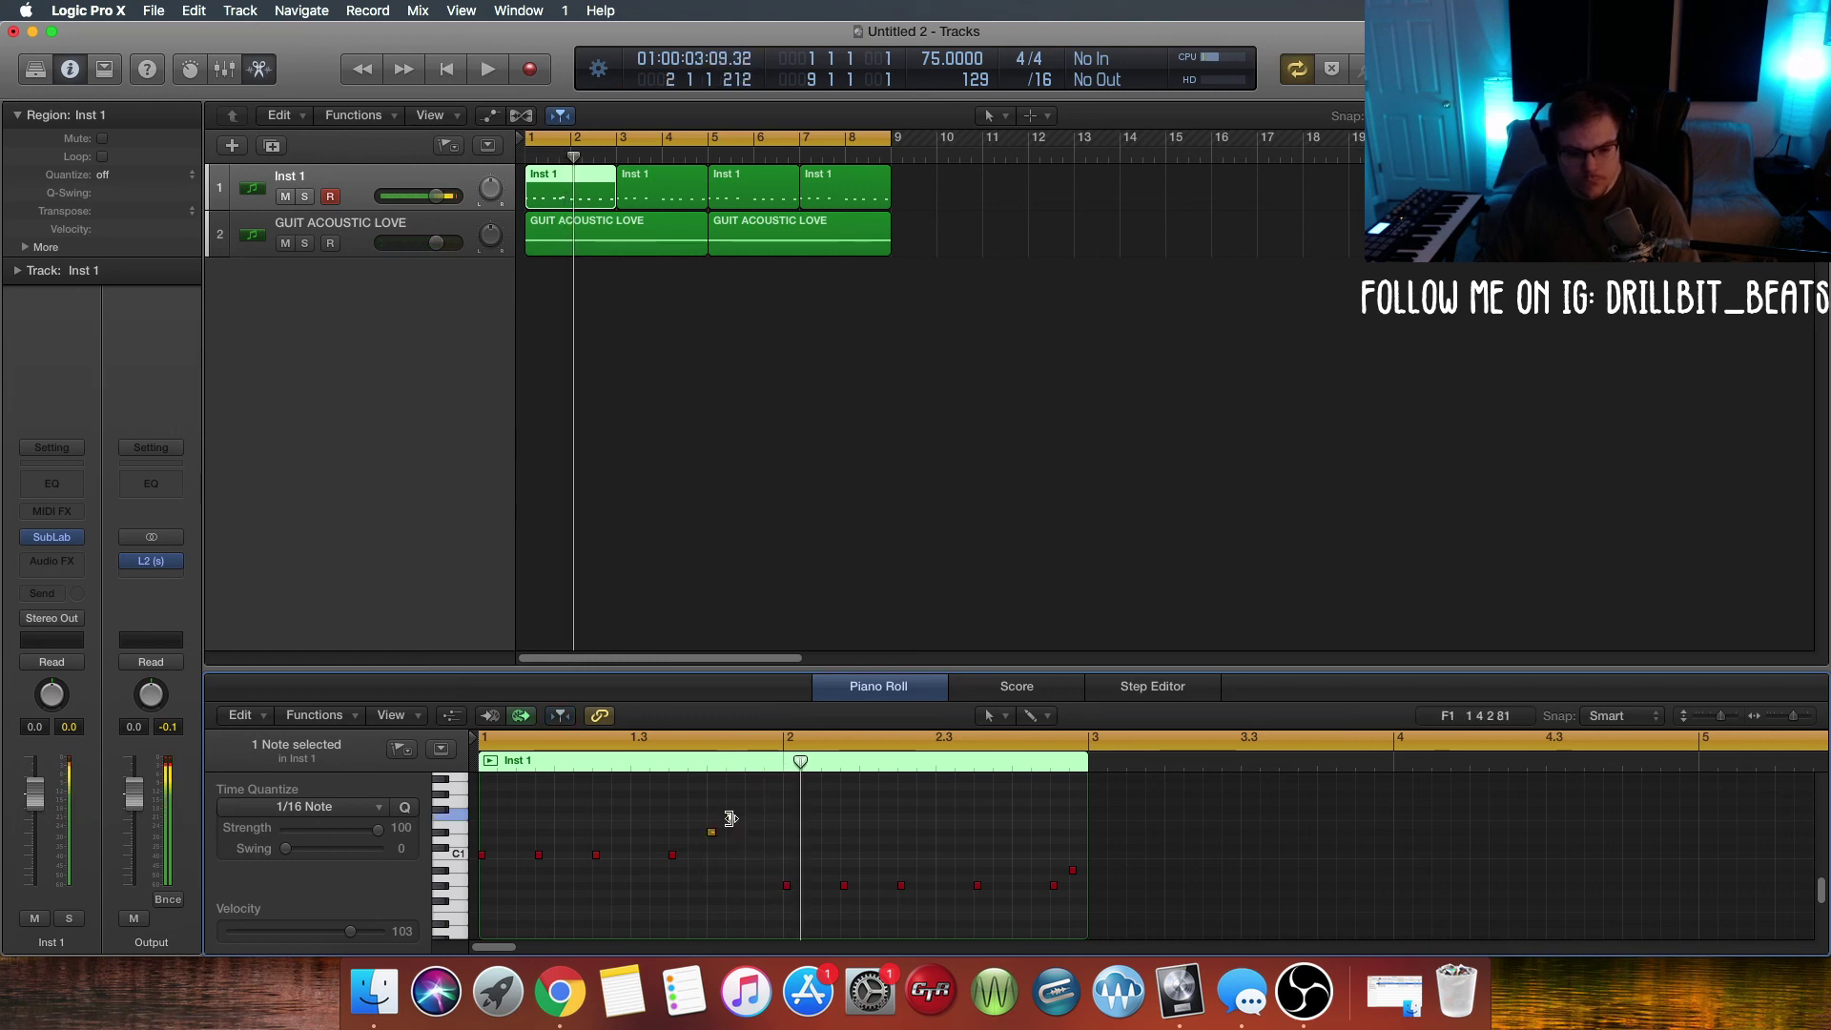
pyautogui.moveTo(730, 817); pyautogui.dragTo(758, 826)
pyautogui.press('space')
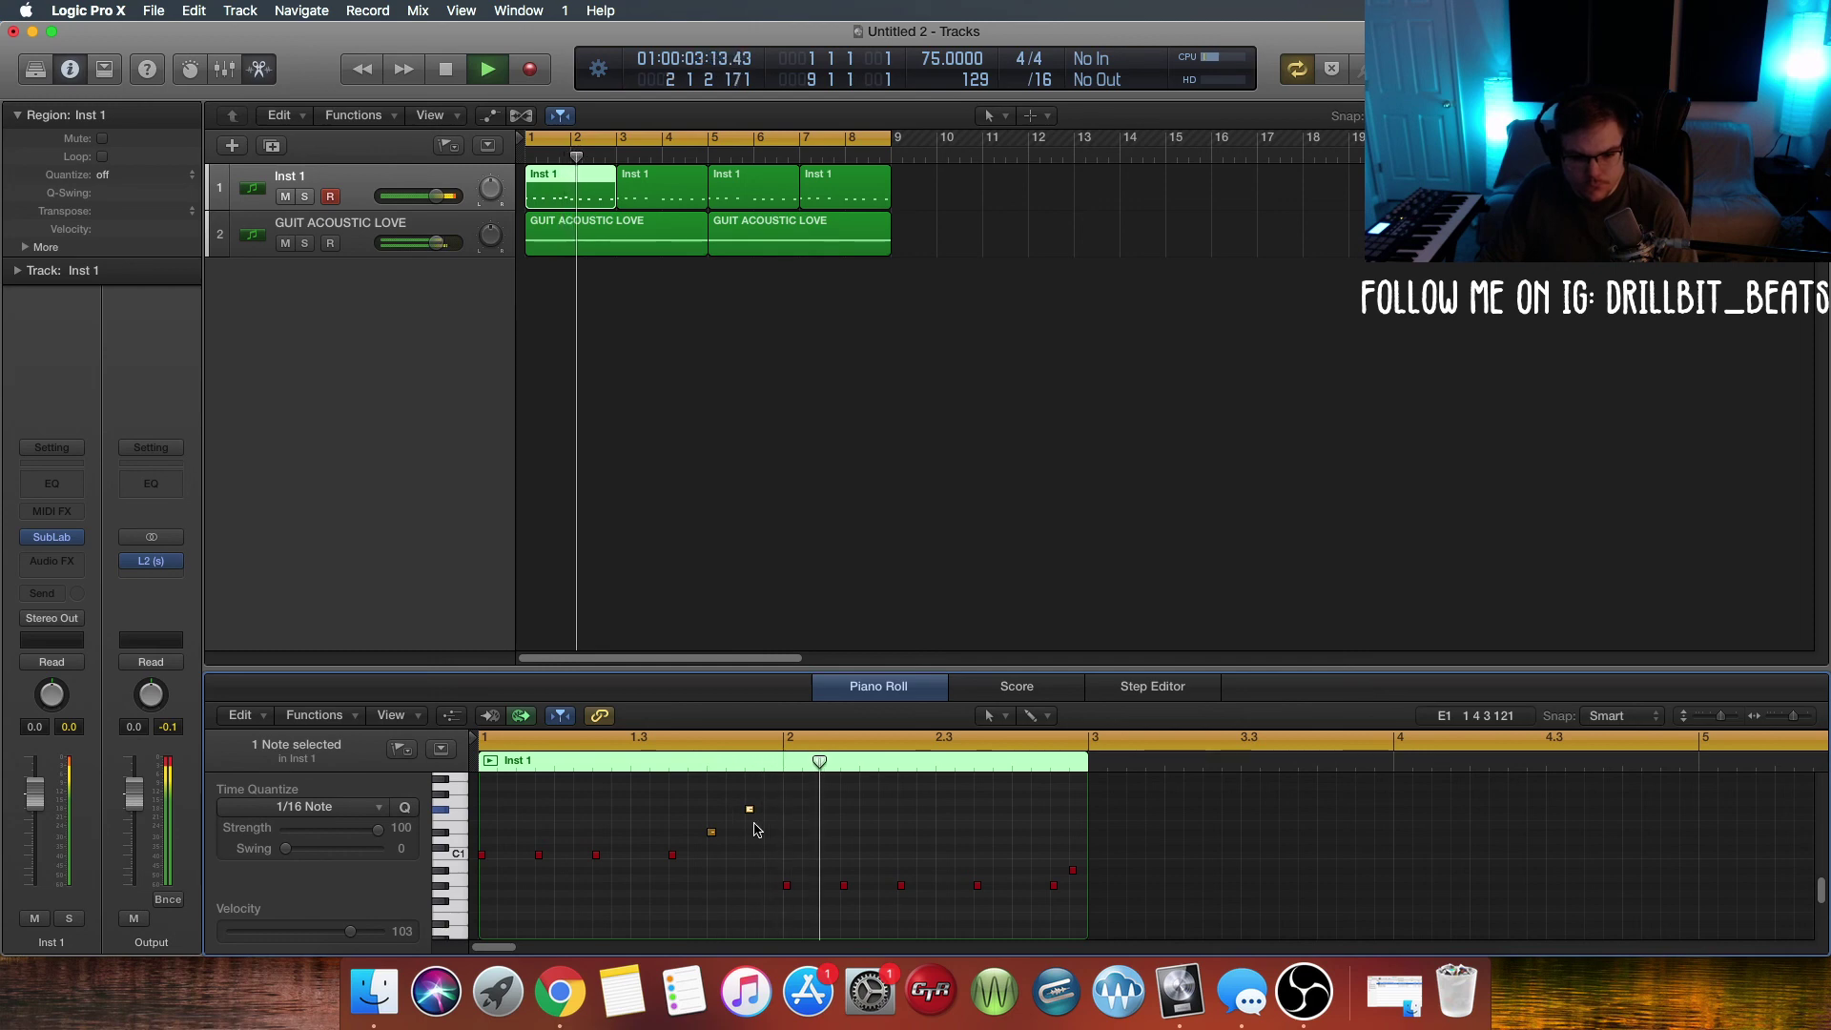
pyautogui.press('space')
# Step: Transpose the two added notes at the end of bar 1 down 12 semitones and play from the start
pyautogui.moveTo(701, 794); pyautogui.dragTo(754, 854)
pyautogui.rightClick(713, 839)
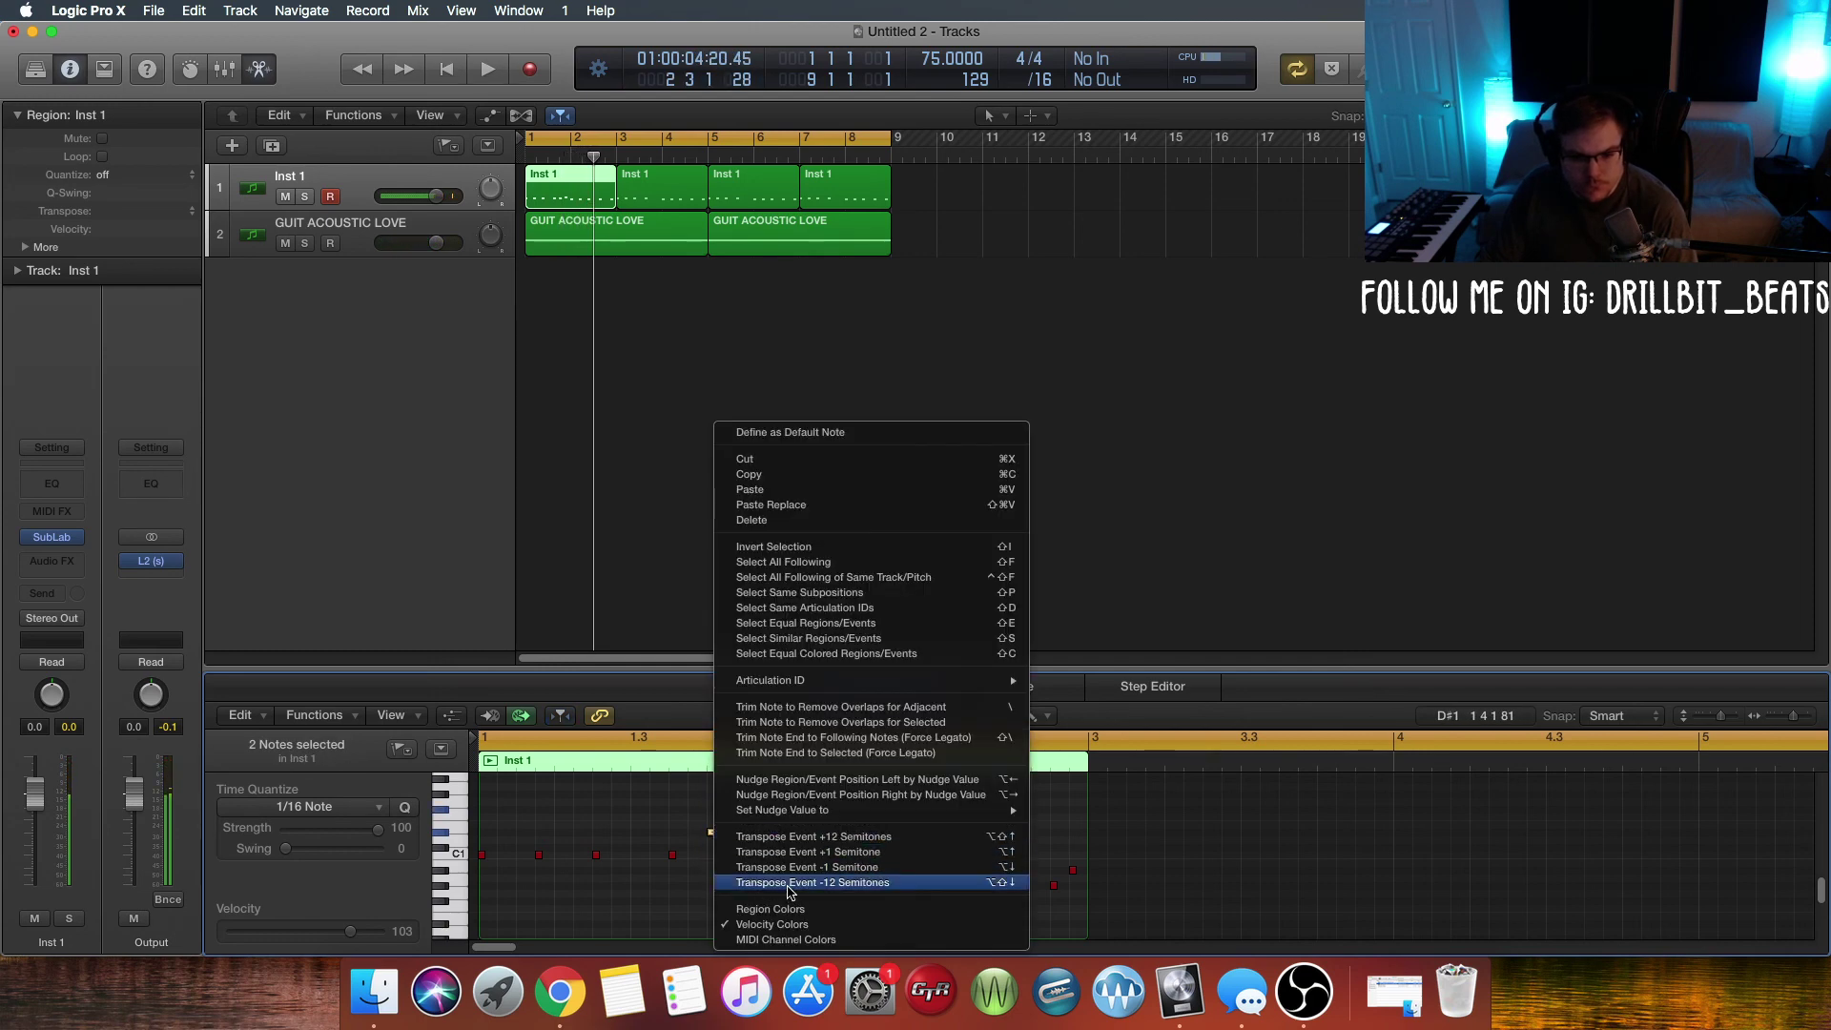
pyautogui.click(790, 889)
pyautogui.press('space')
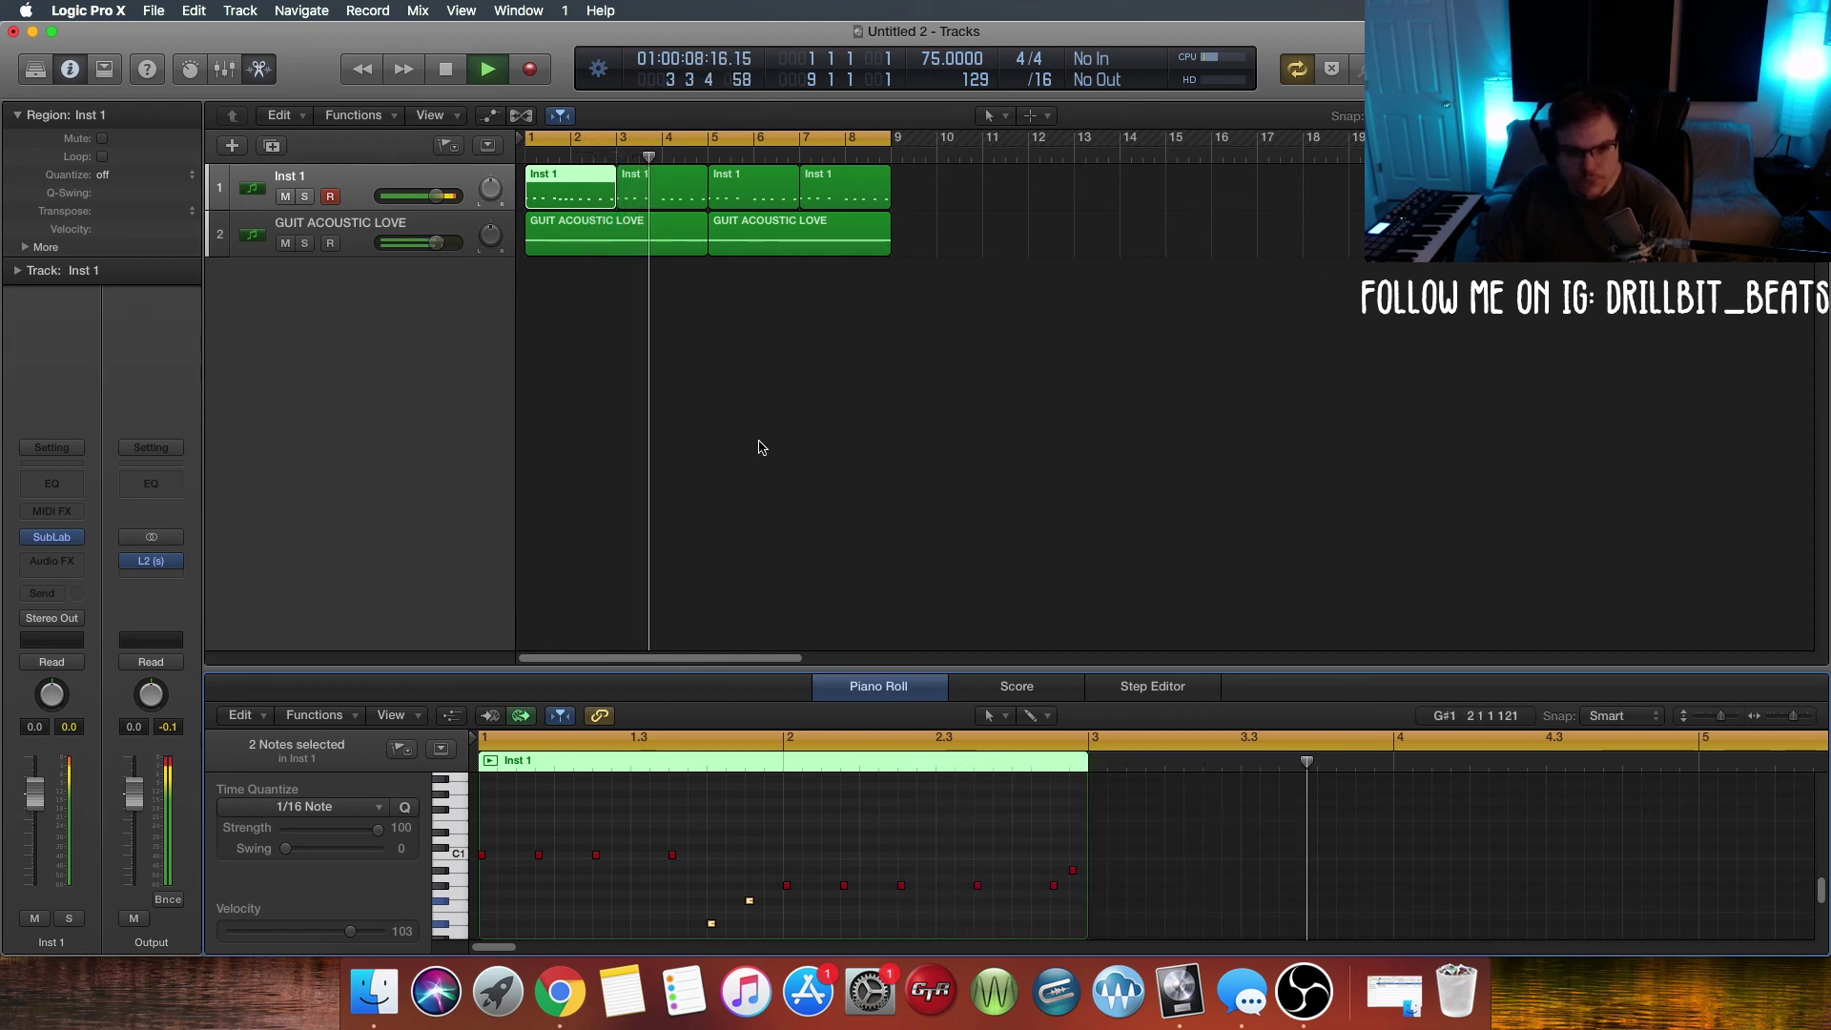
pyautogui.press('Return')
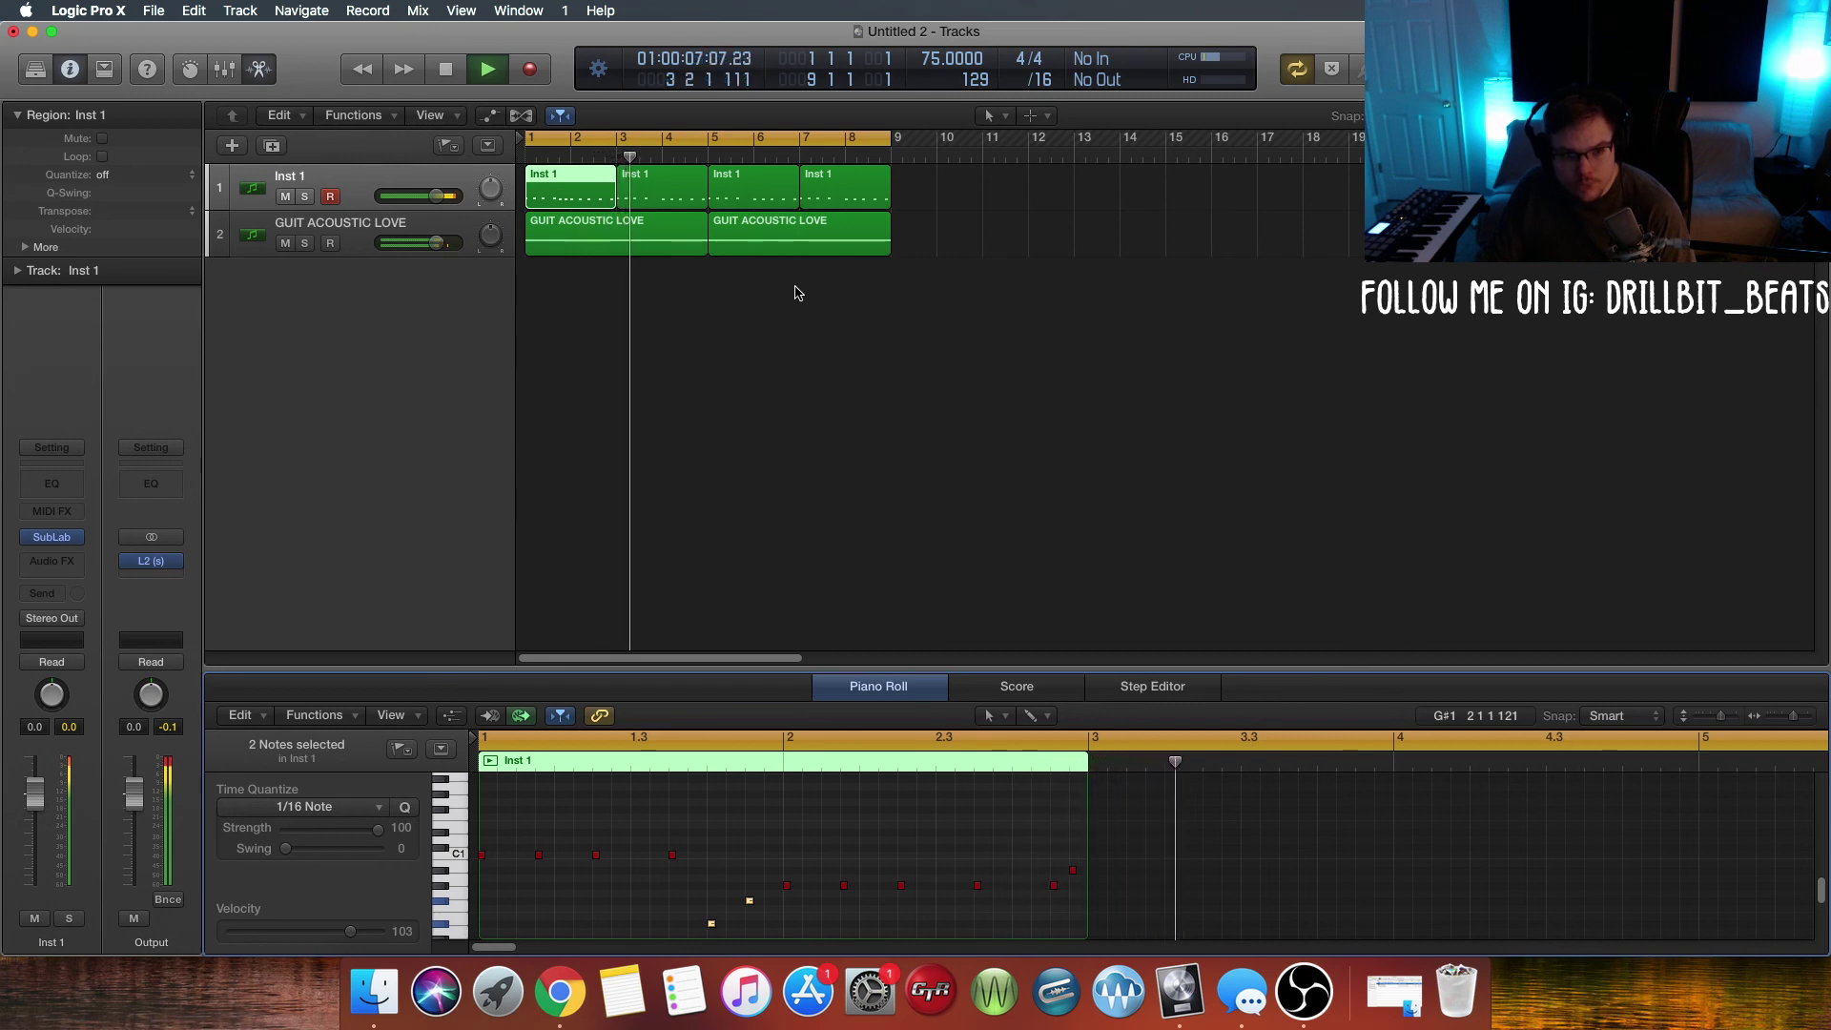
# Step: Shorten the cycle range to bars 1 to 5 and replace the second Inst 1 region with a copy of the first at bar 3
pyautogui.moveTo(886, 140); pyautogui.dragTo(706, 187)
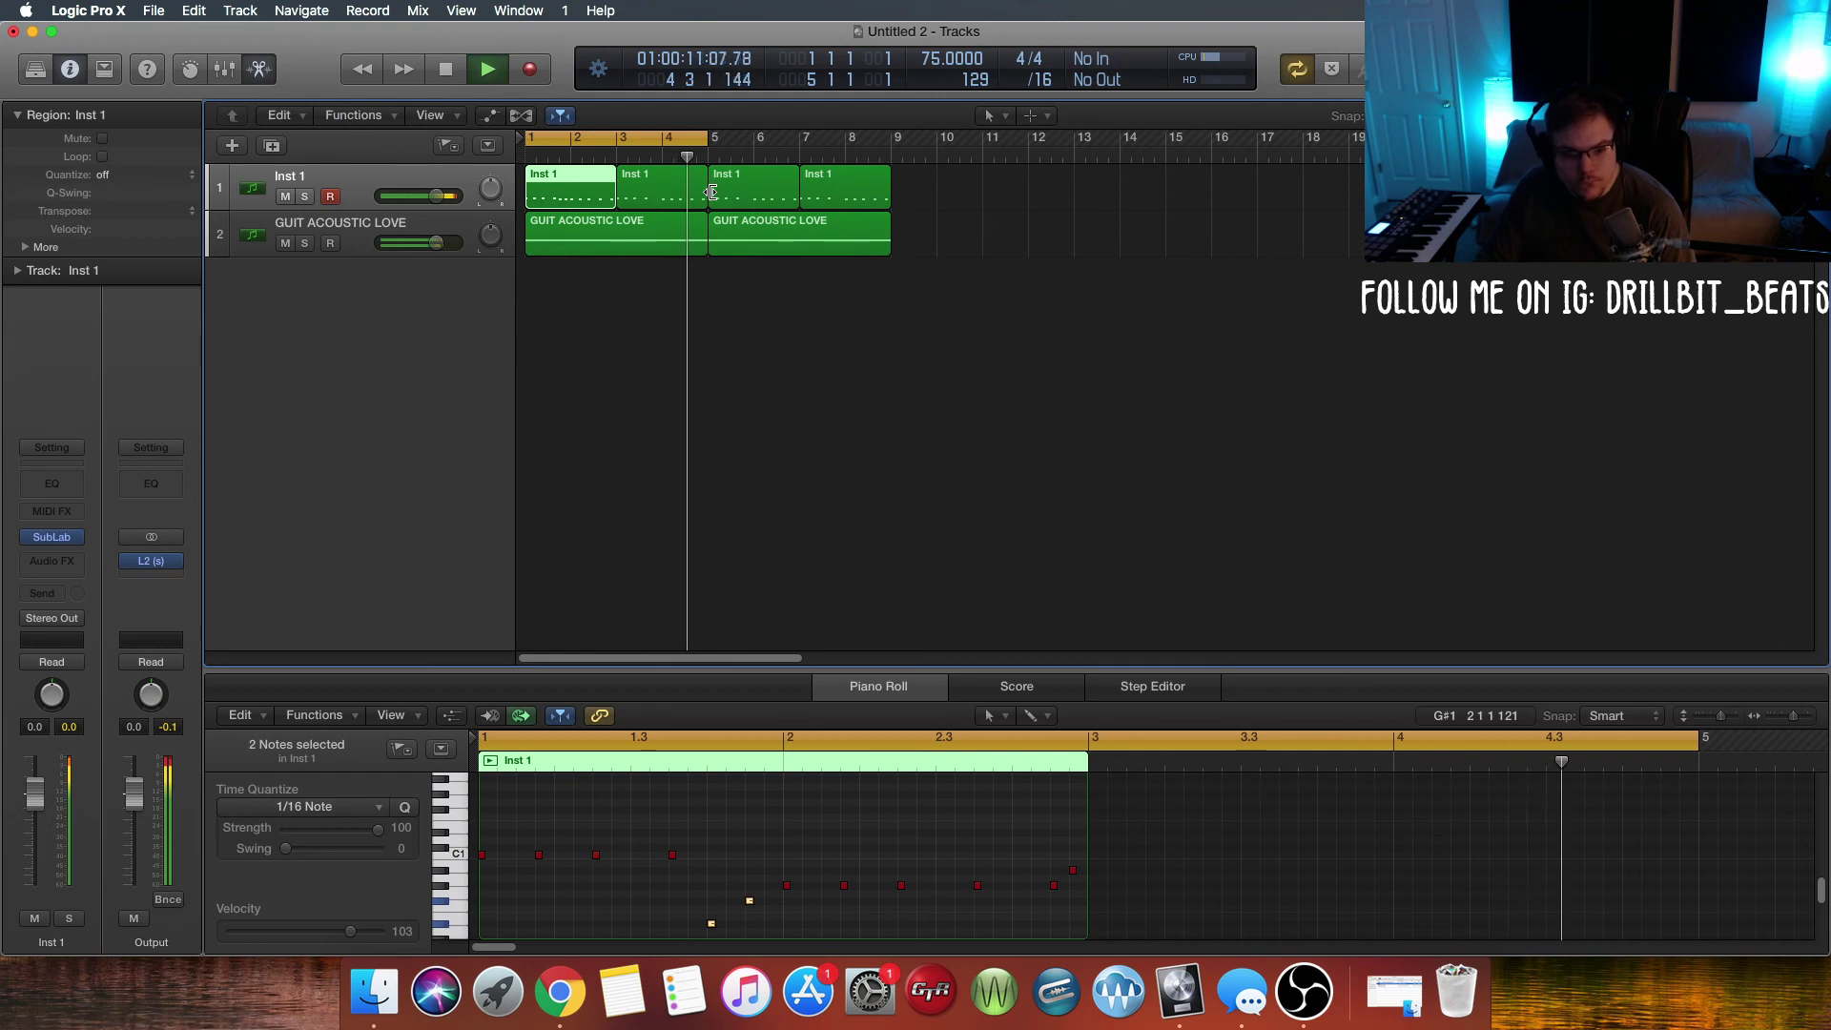
pyautogui.click(663, 202)
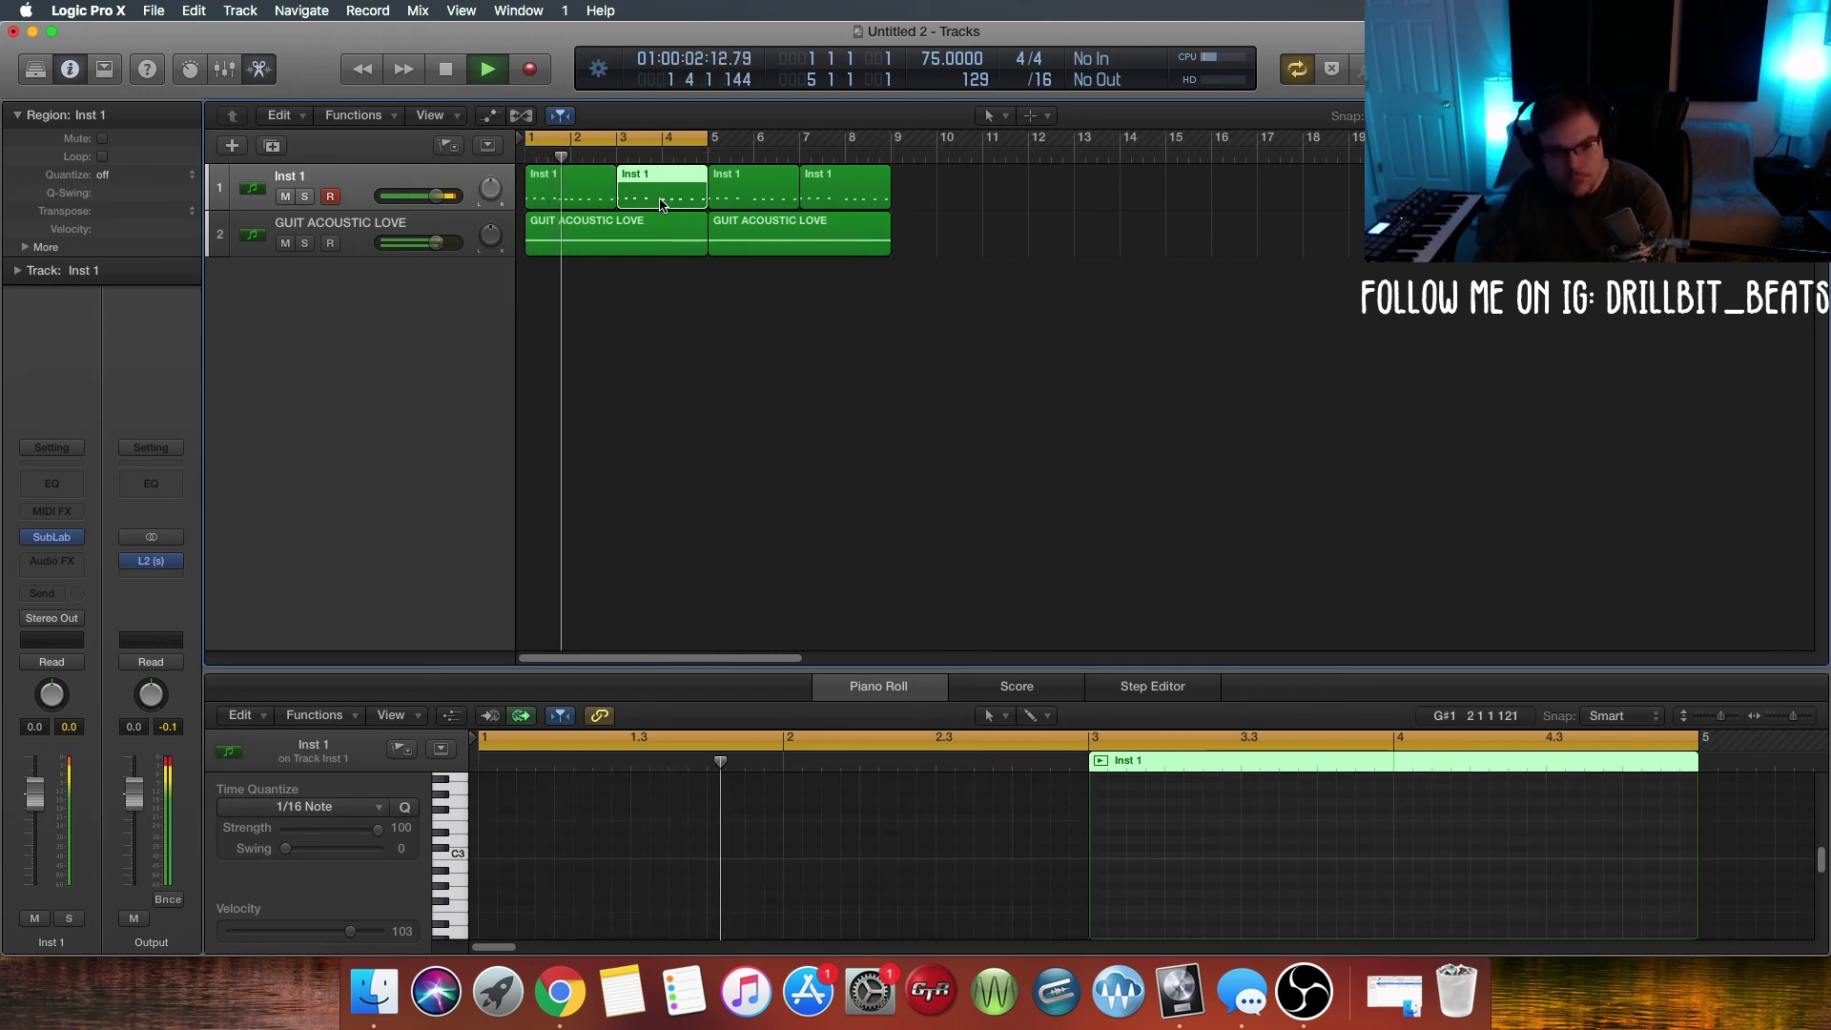
pyautogui.press('Delete')
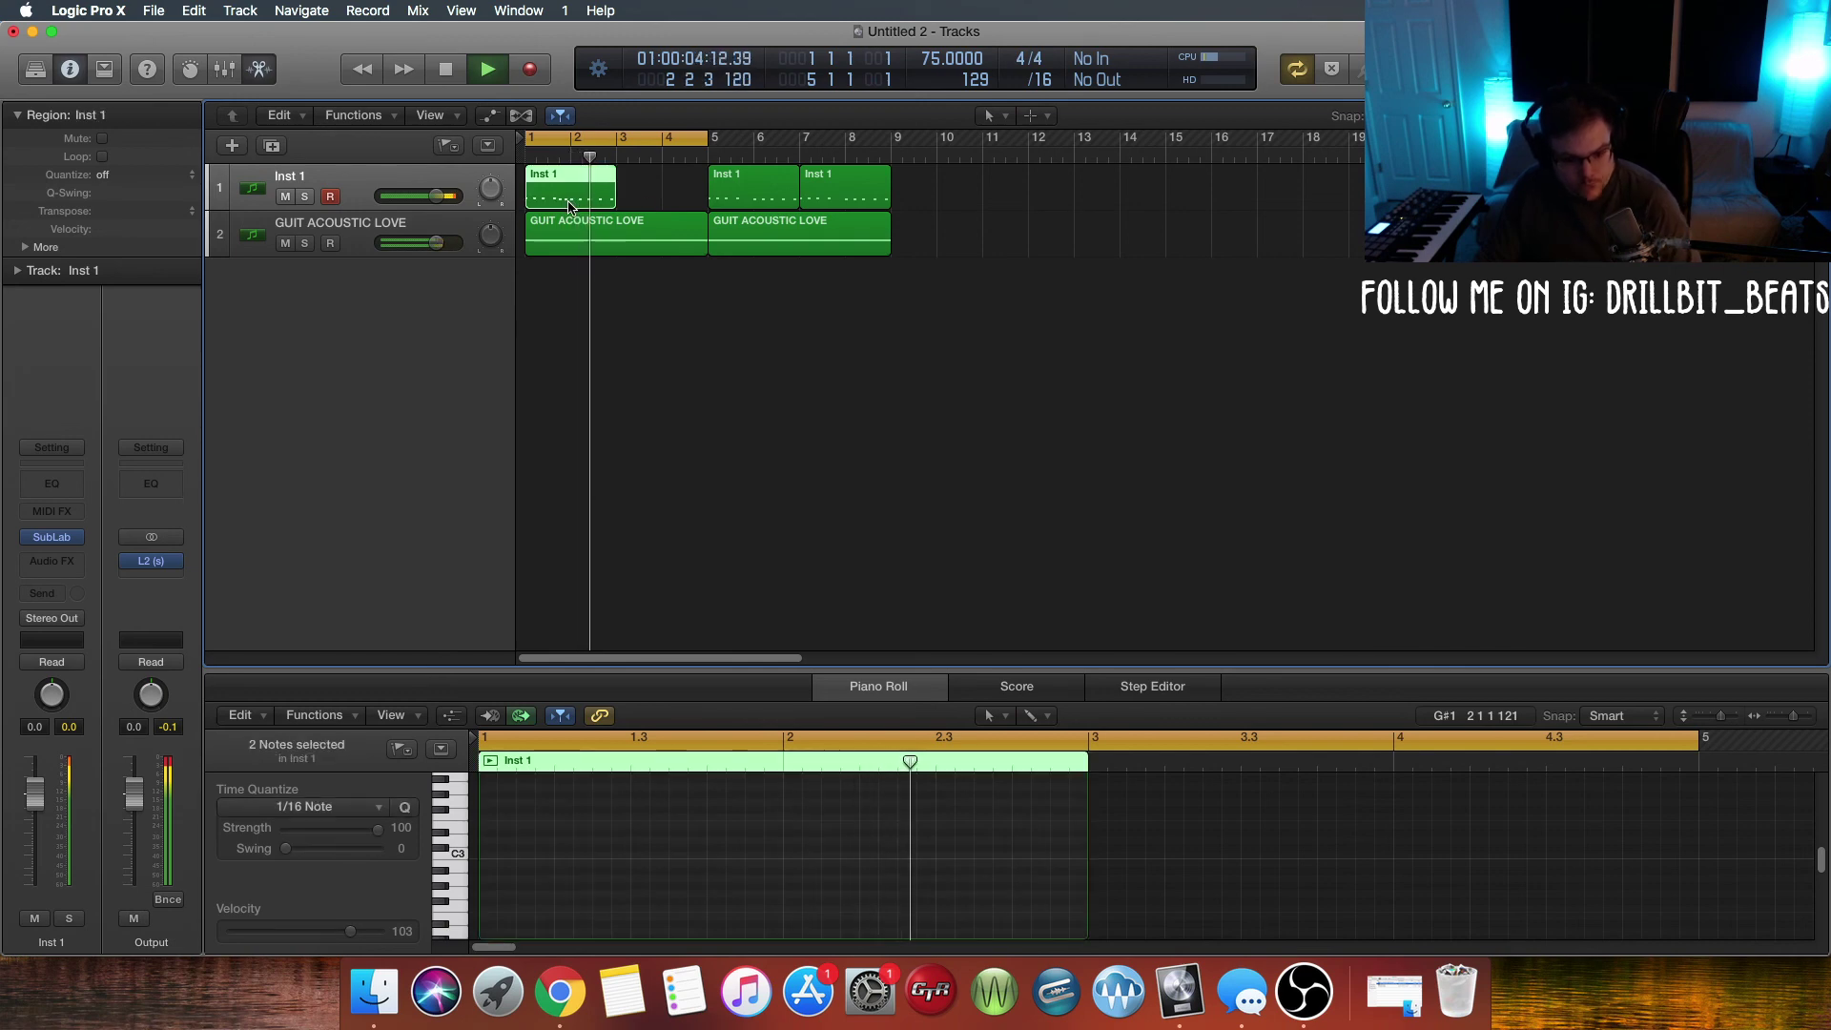
pyautogui.click(565, 202)
pyautogui.moveTo(564, 206); pyautogui.dragTo(656, 206)
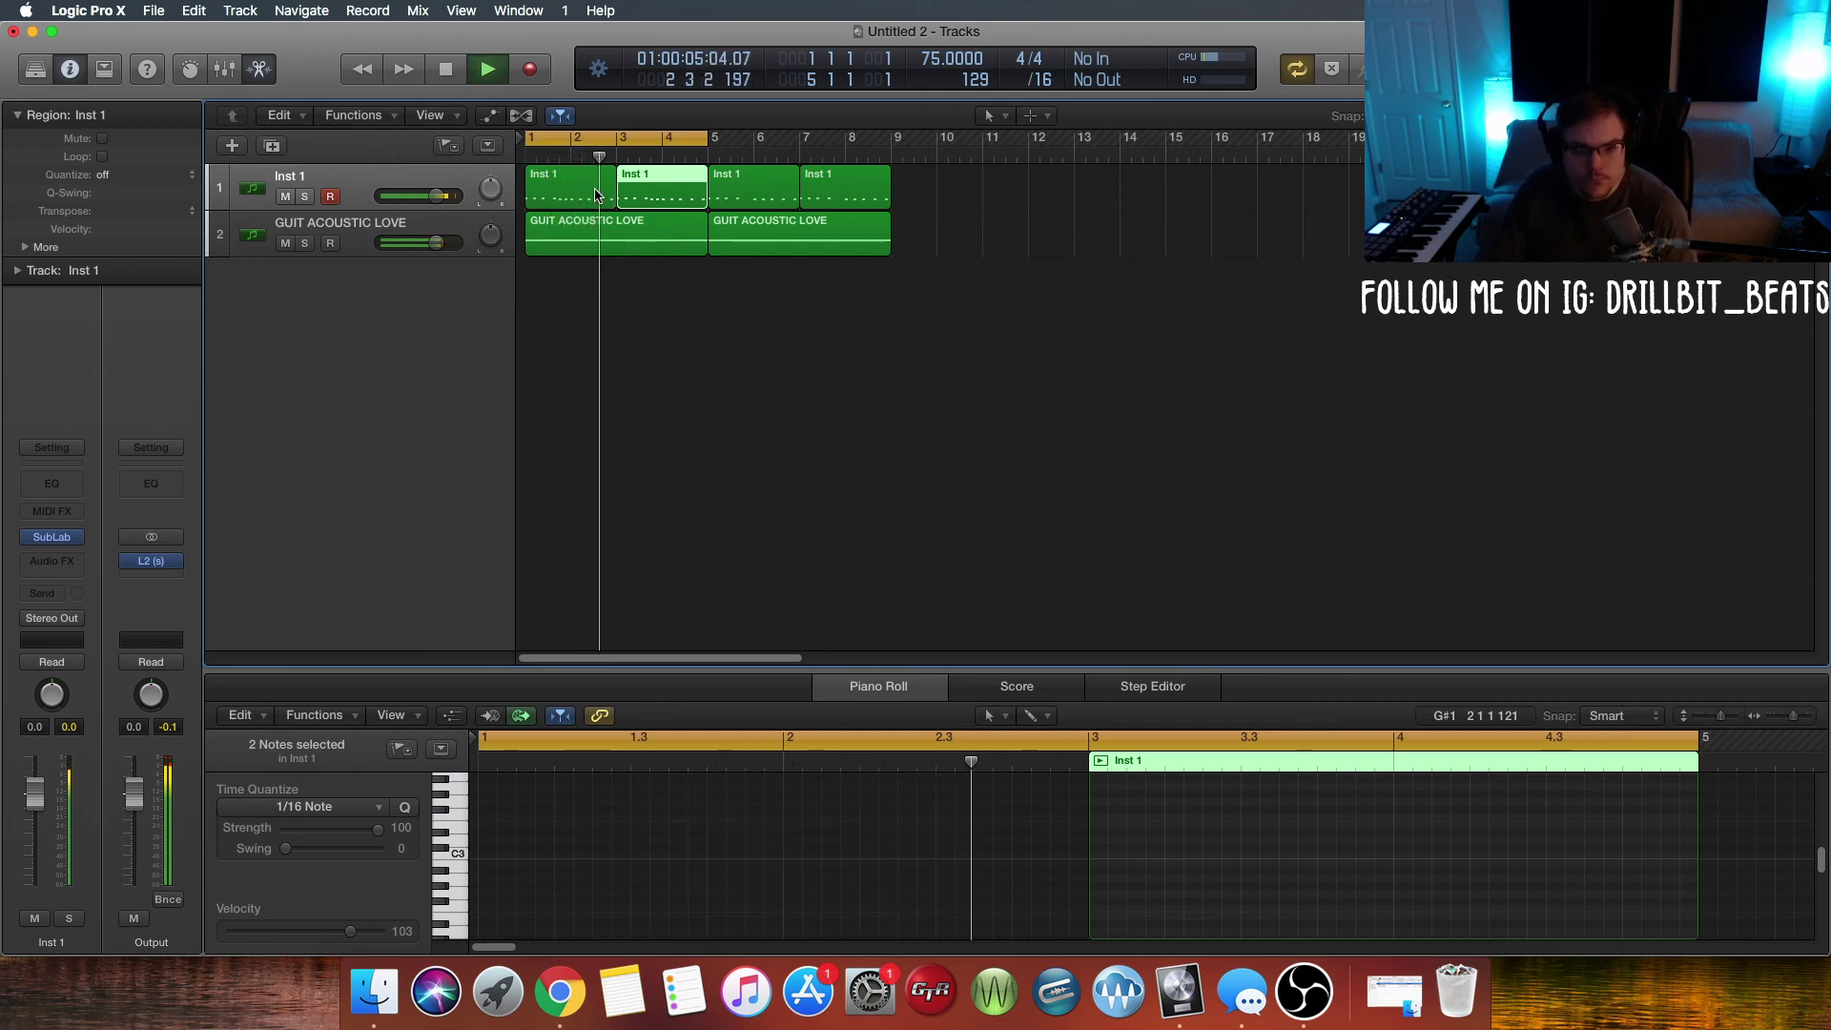
# Step: Replace the Inst 1 regions at bars 5 and 7 with copies of the first two, and extend the cycle range to bar 9
pyautogui.click(613, 197)
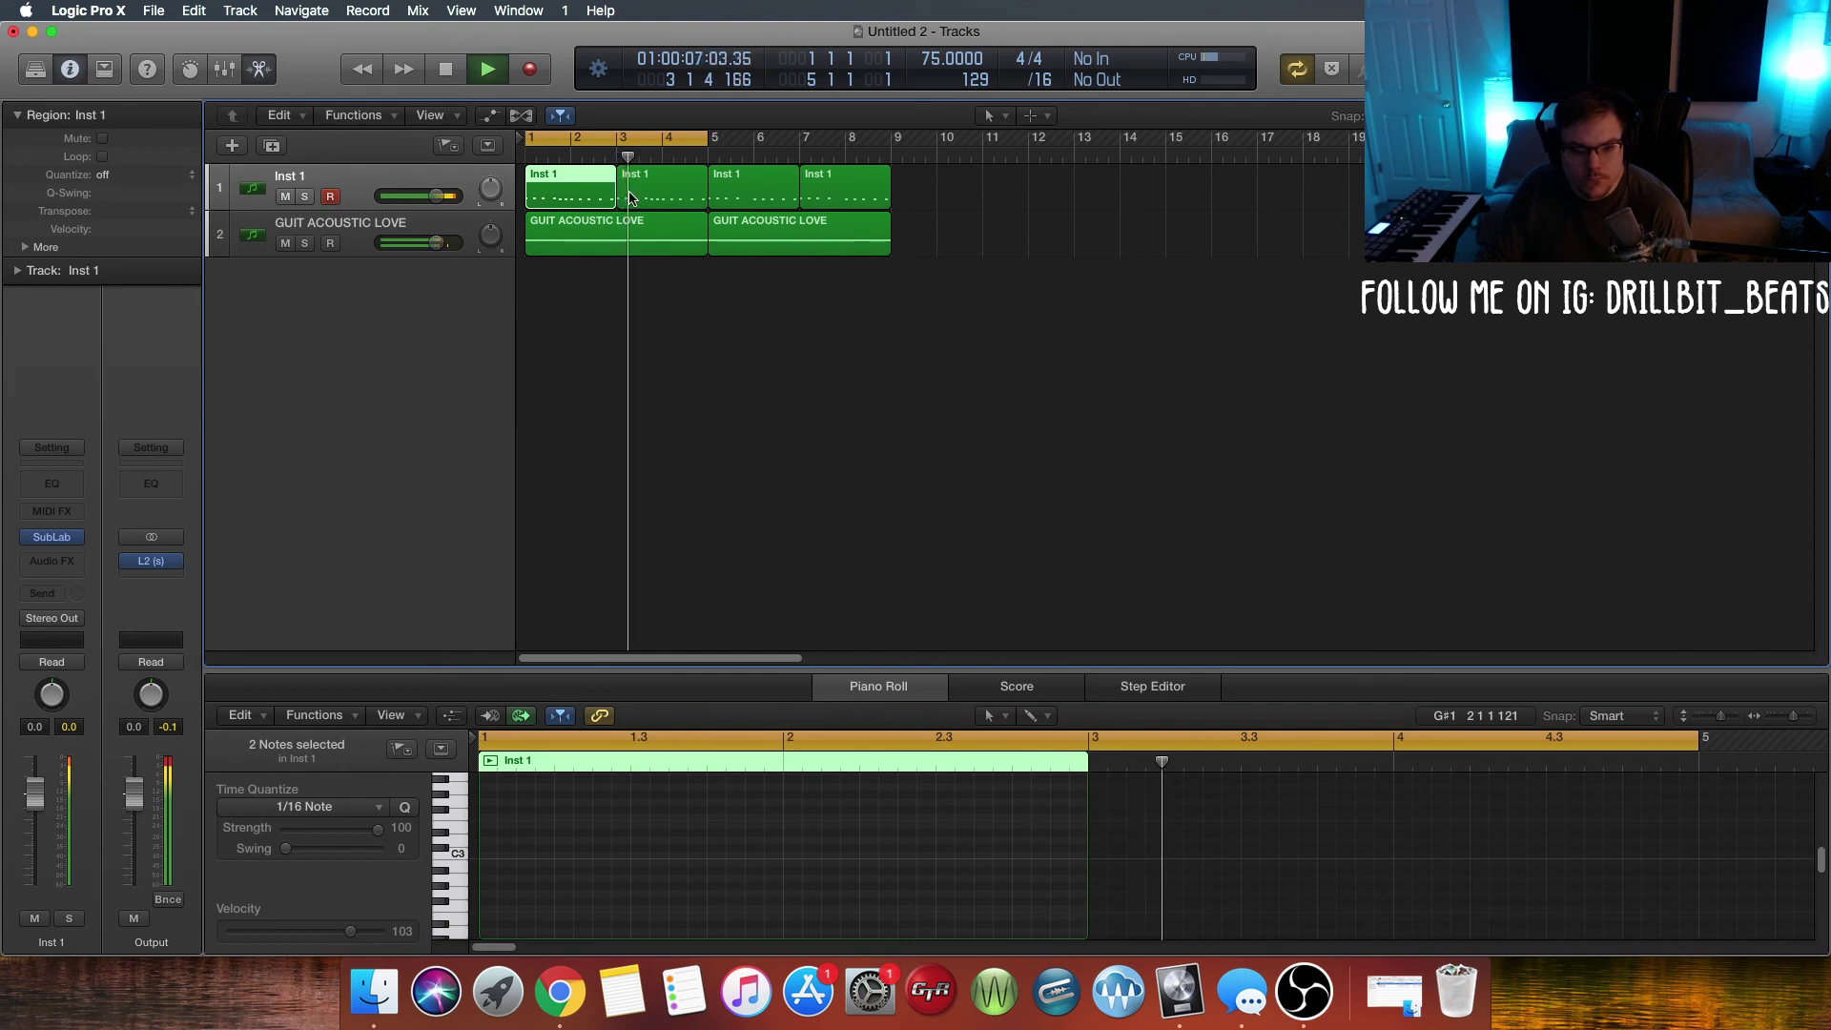
pyautogui.moveTo(917, 197); pyautogui.dragTo(734, 202)
pyautogui.press('BackSpace')
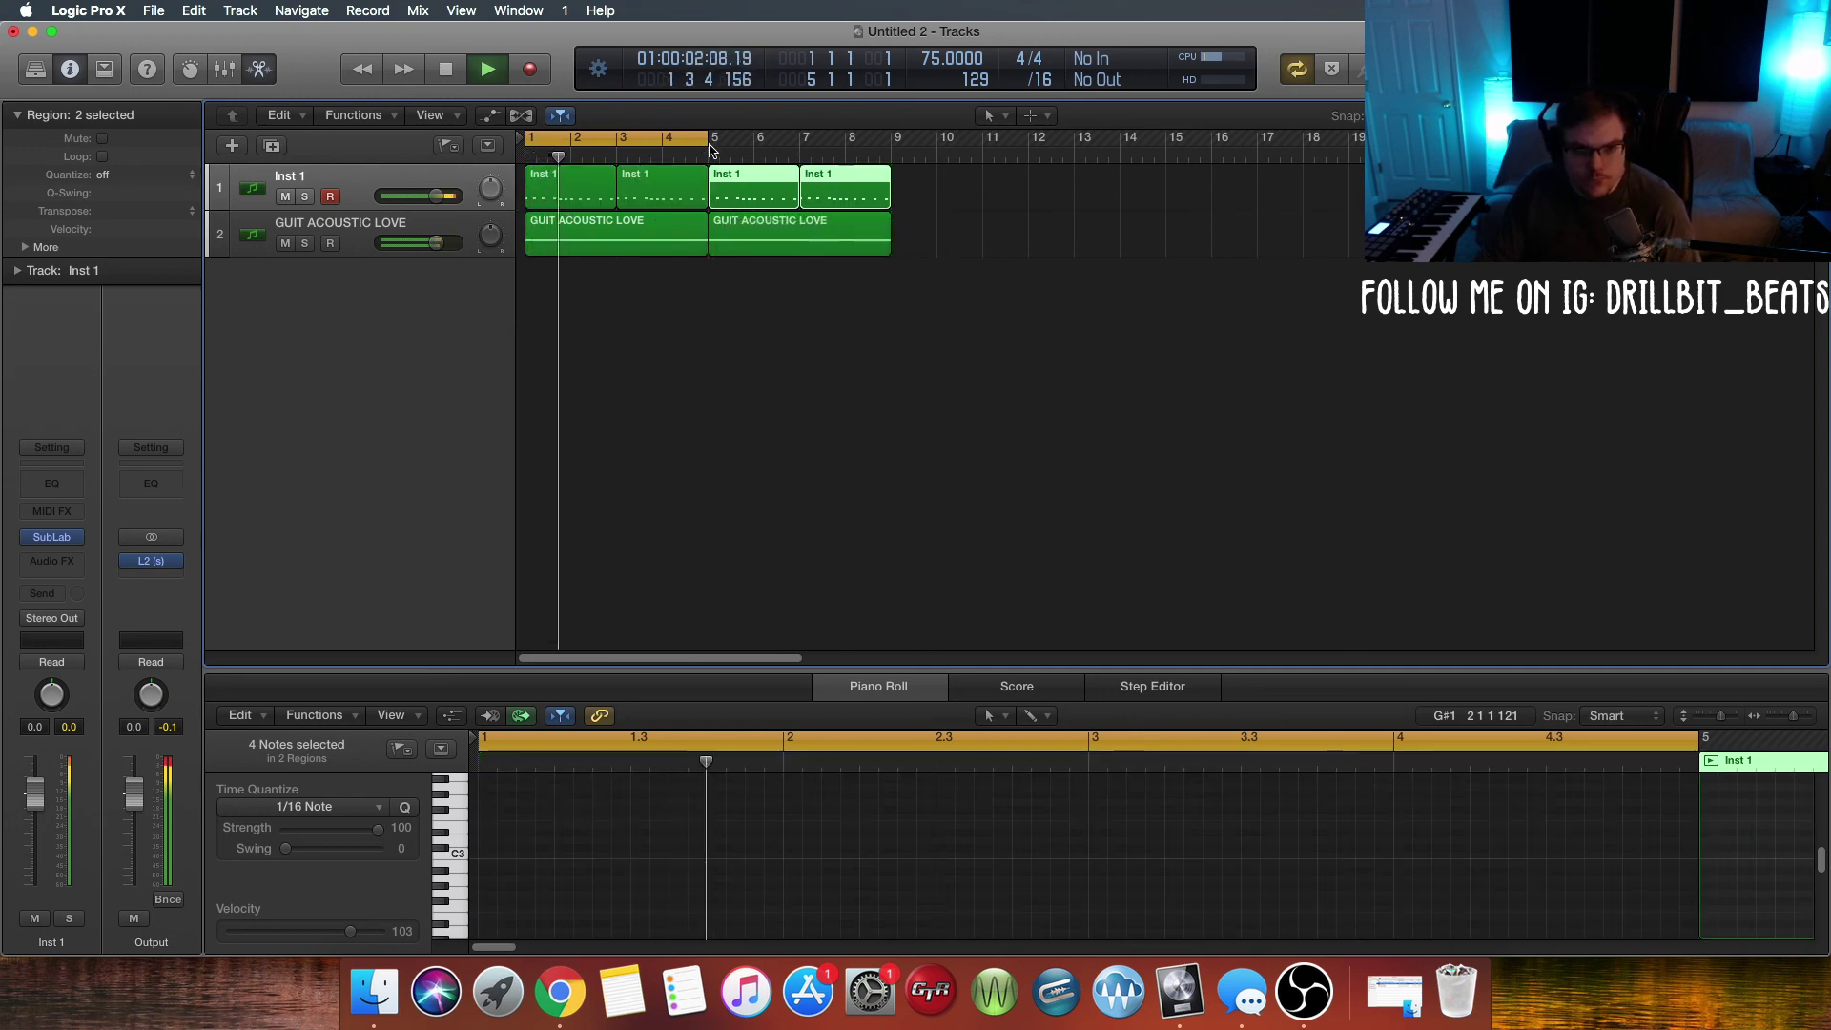
pyautogui.moveTo(706, 139); pyautogui.dragTo(894, 180)
pyautogui.moveTo(937, 254); pyautogui.dragTo(590, 212)
pyautogui.click(561, 321)
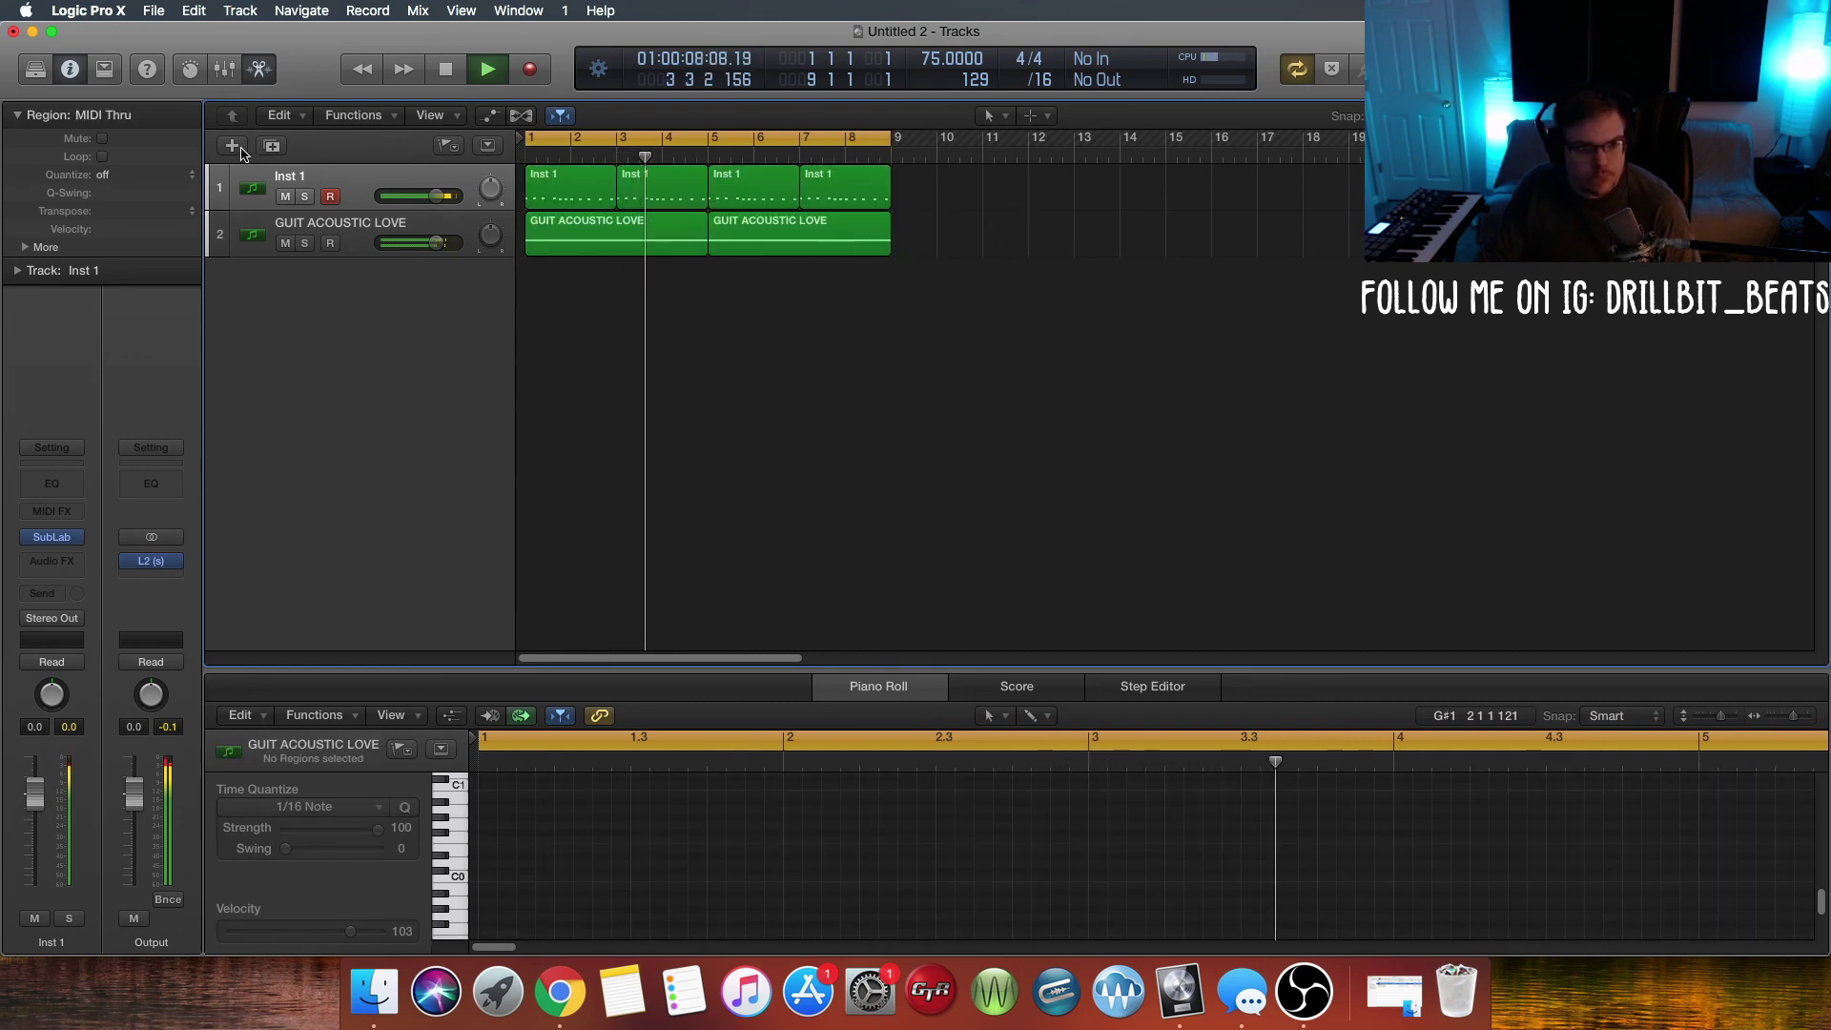
# Step: Create a new software instrument track and load the Ultrabeat drum synth on it
pyautogui.press('alt+super+n')
pyautogui.click(1161, 309)
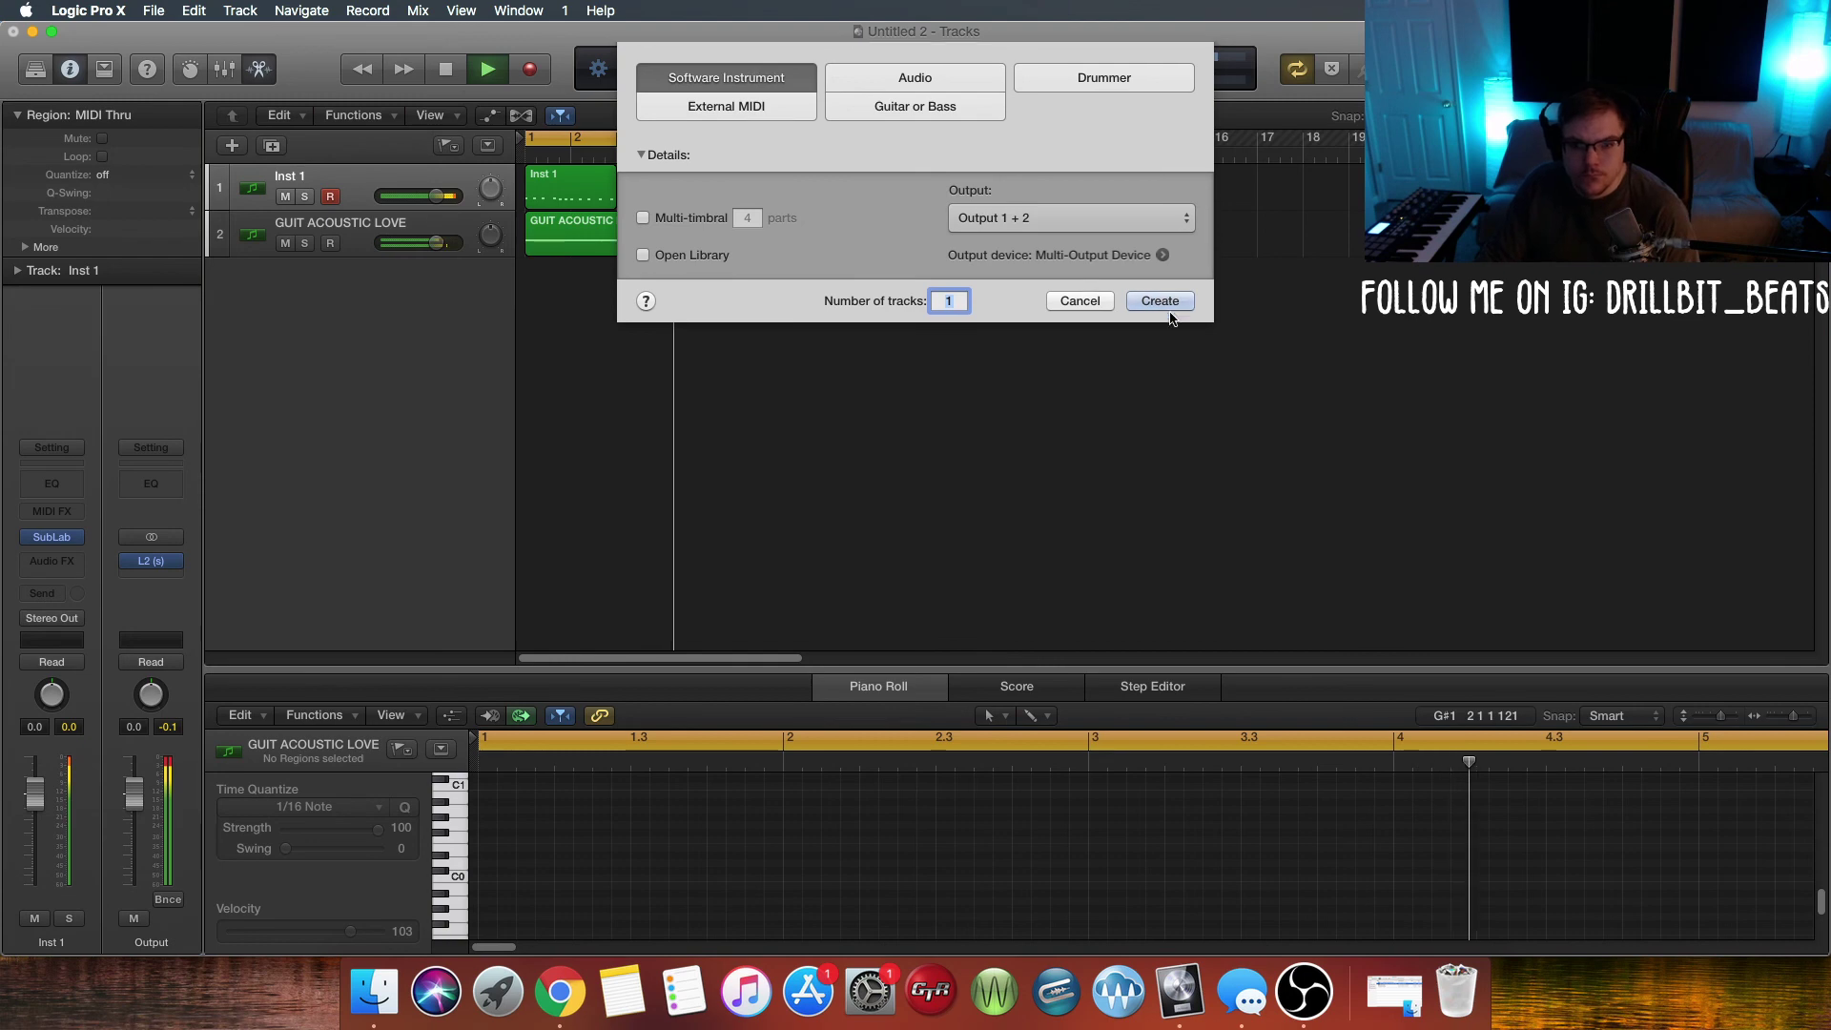
pyautogui.click(51, 537)
pyautogui.scroll(-10, 107, 870)
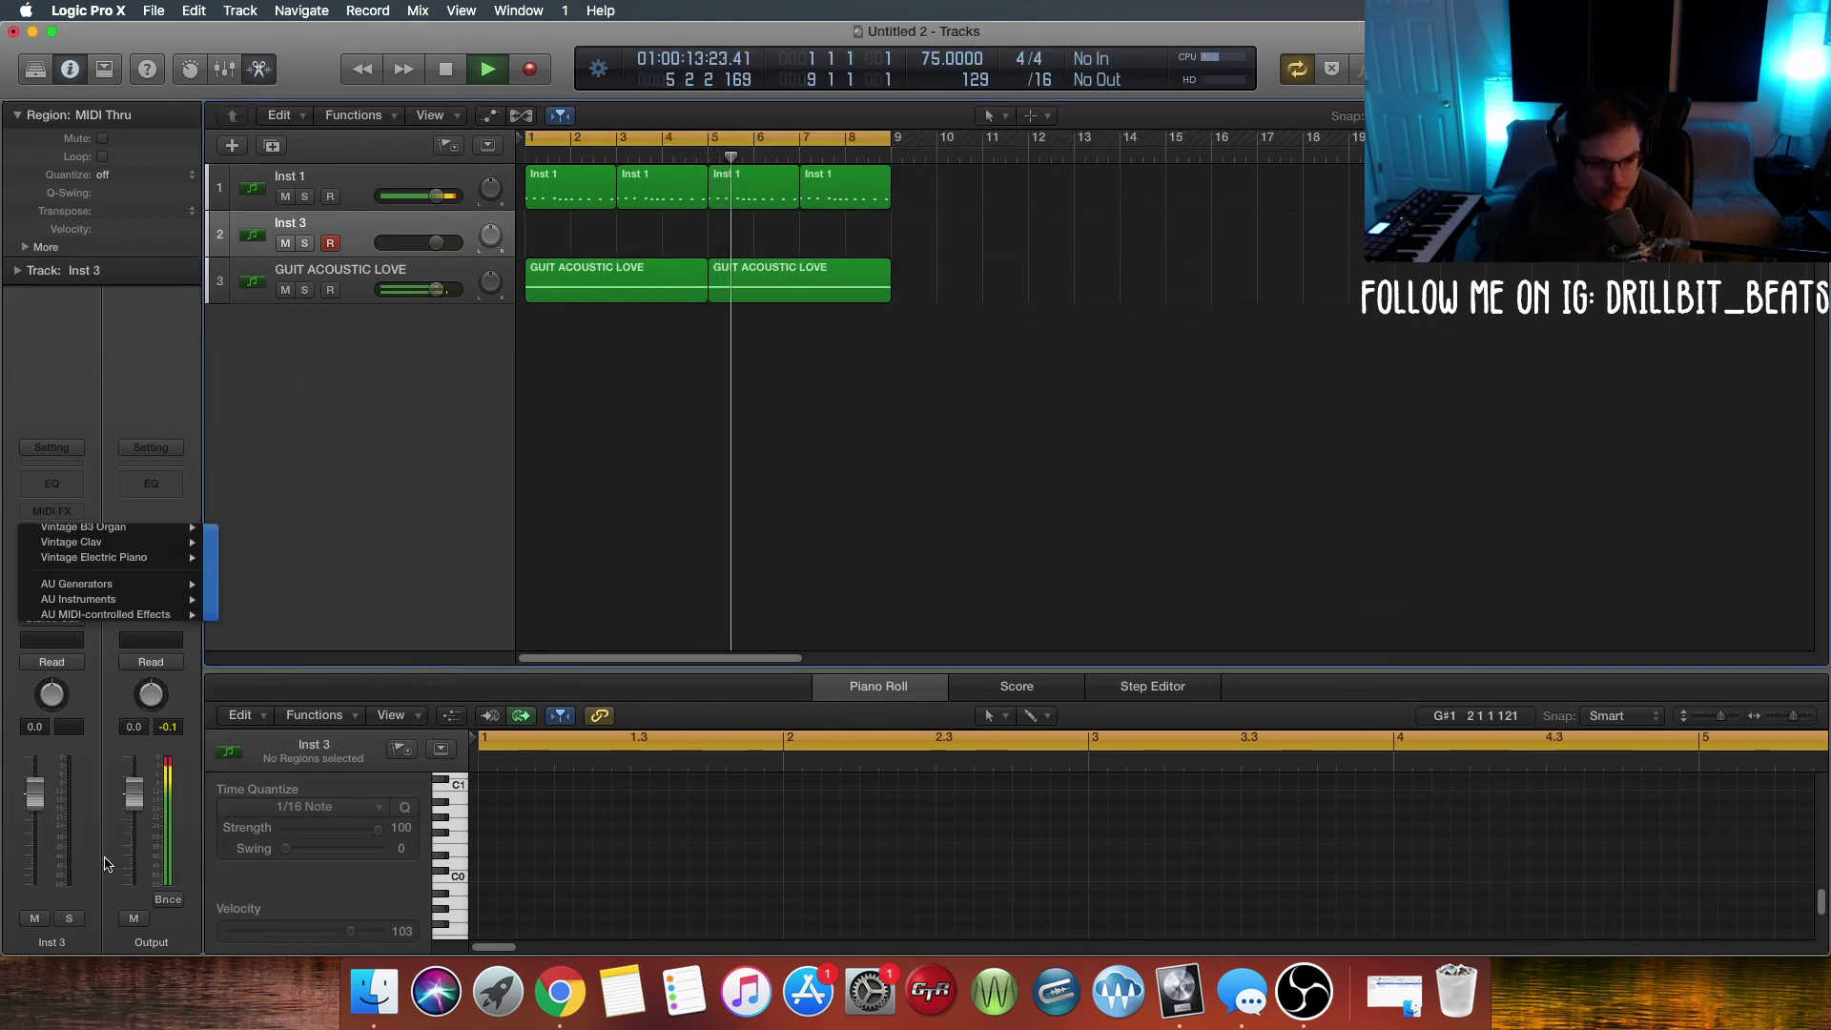
pyautogui.click(106, 863)
pyautogui.click(51, 537)
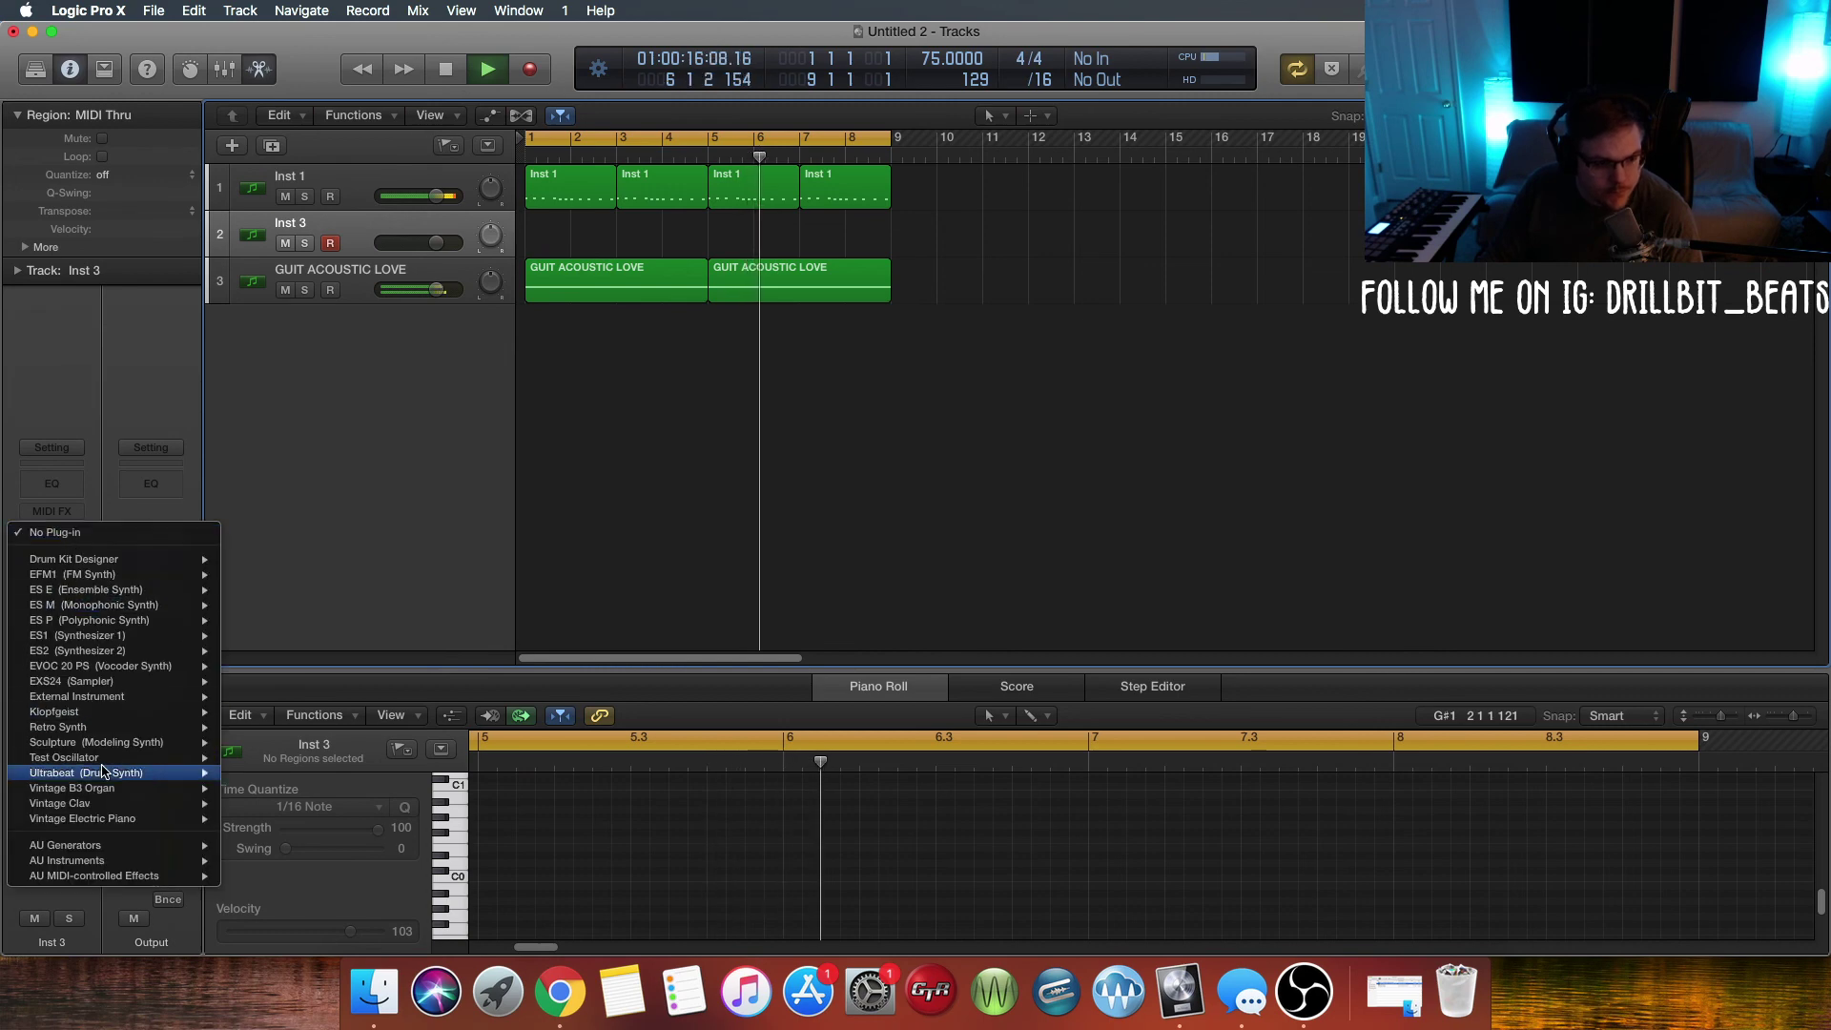
pyautogui.moveTo(191, 772)
pyautogui.click(258, 773)
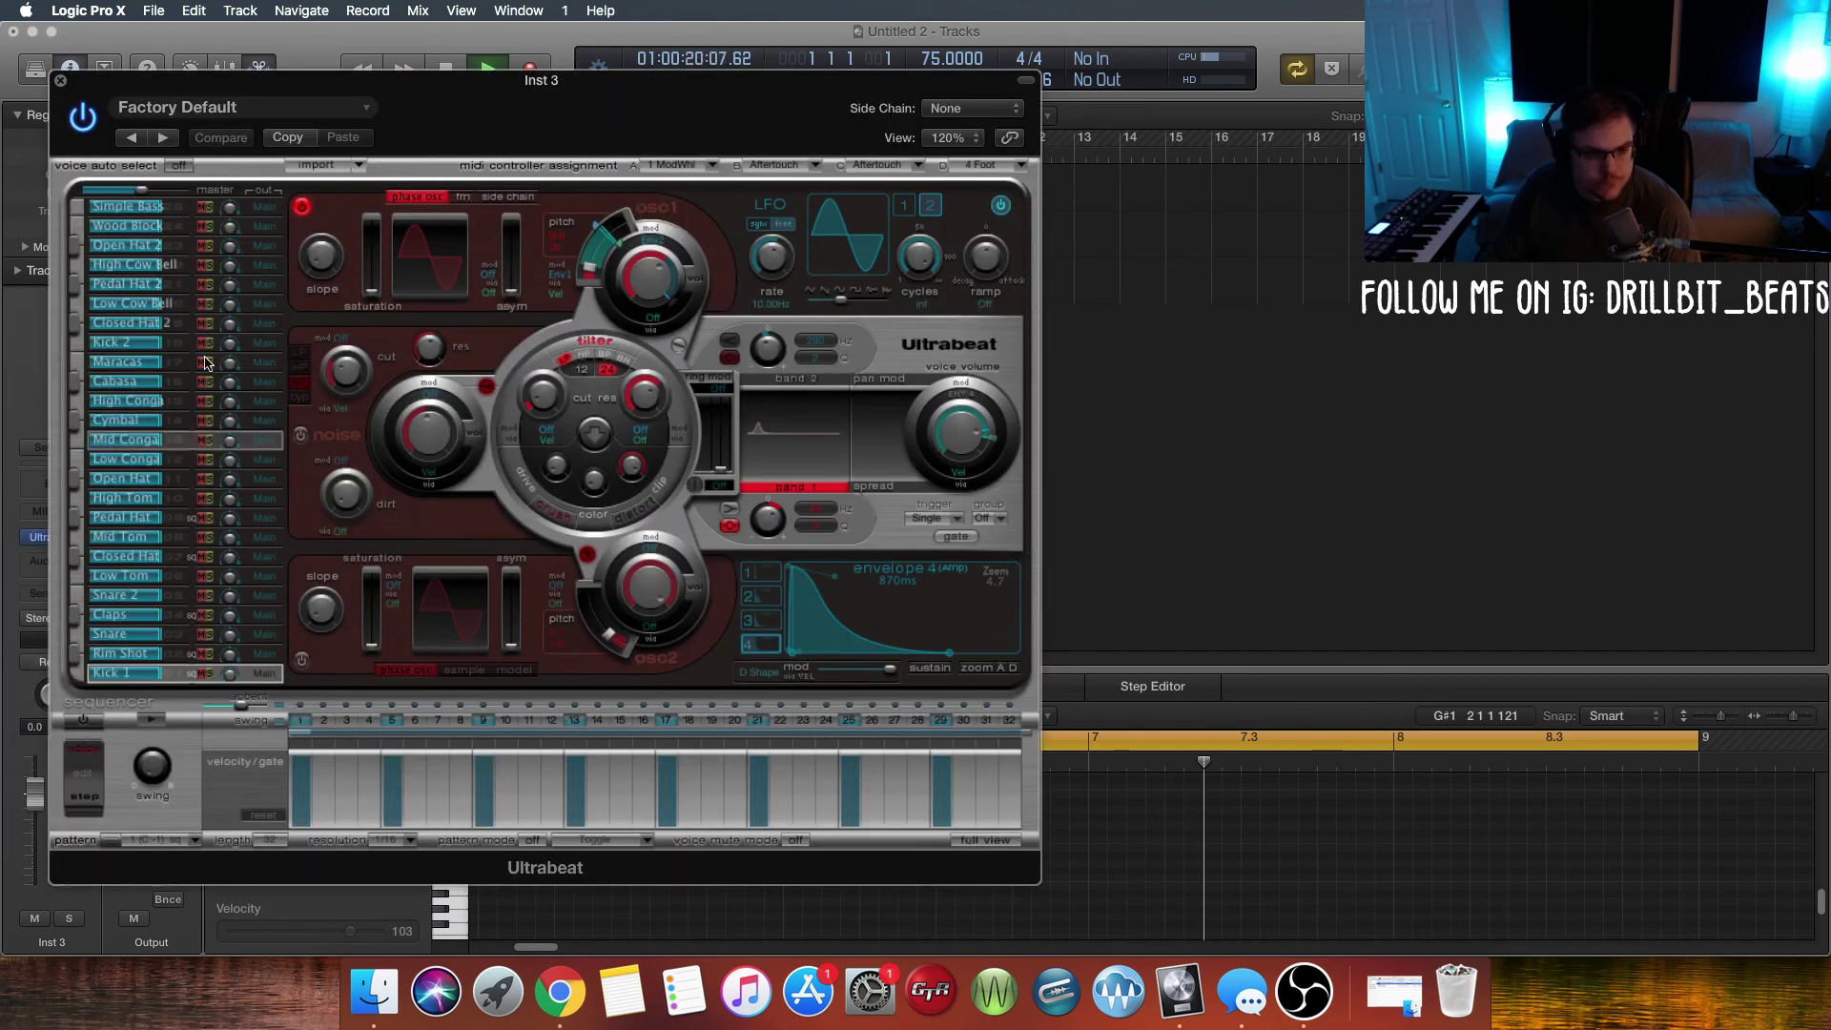
# Step: Load the Zone 6 Kit- PG preset in Ultrabeat and try out its sounds over the playing loop
pyautogui.click(337, 109)
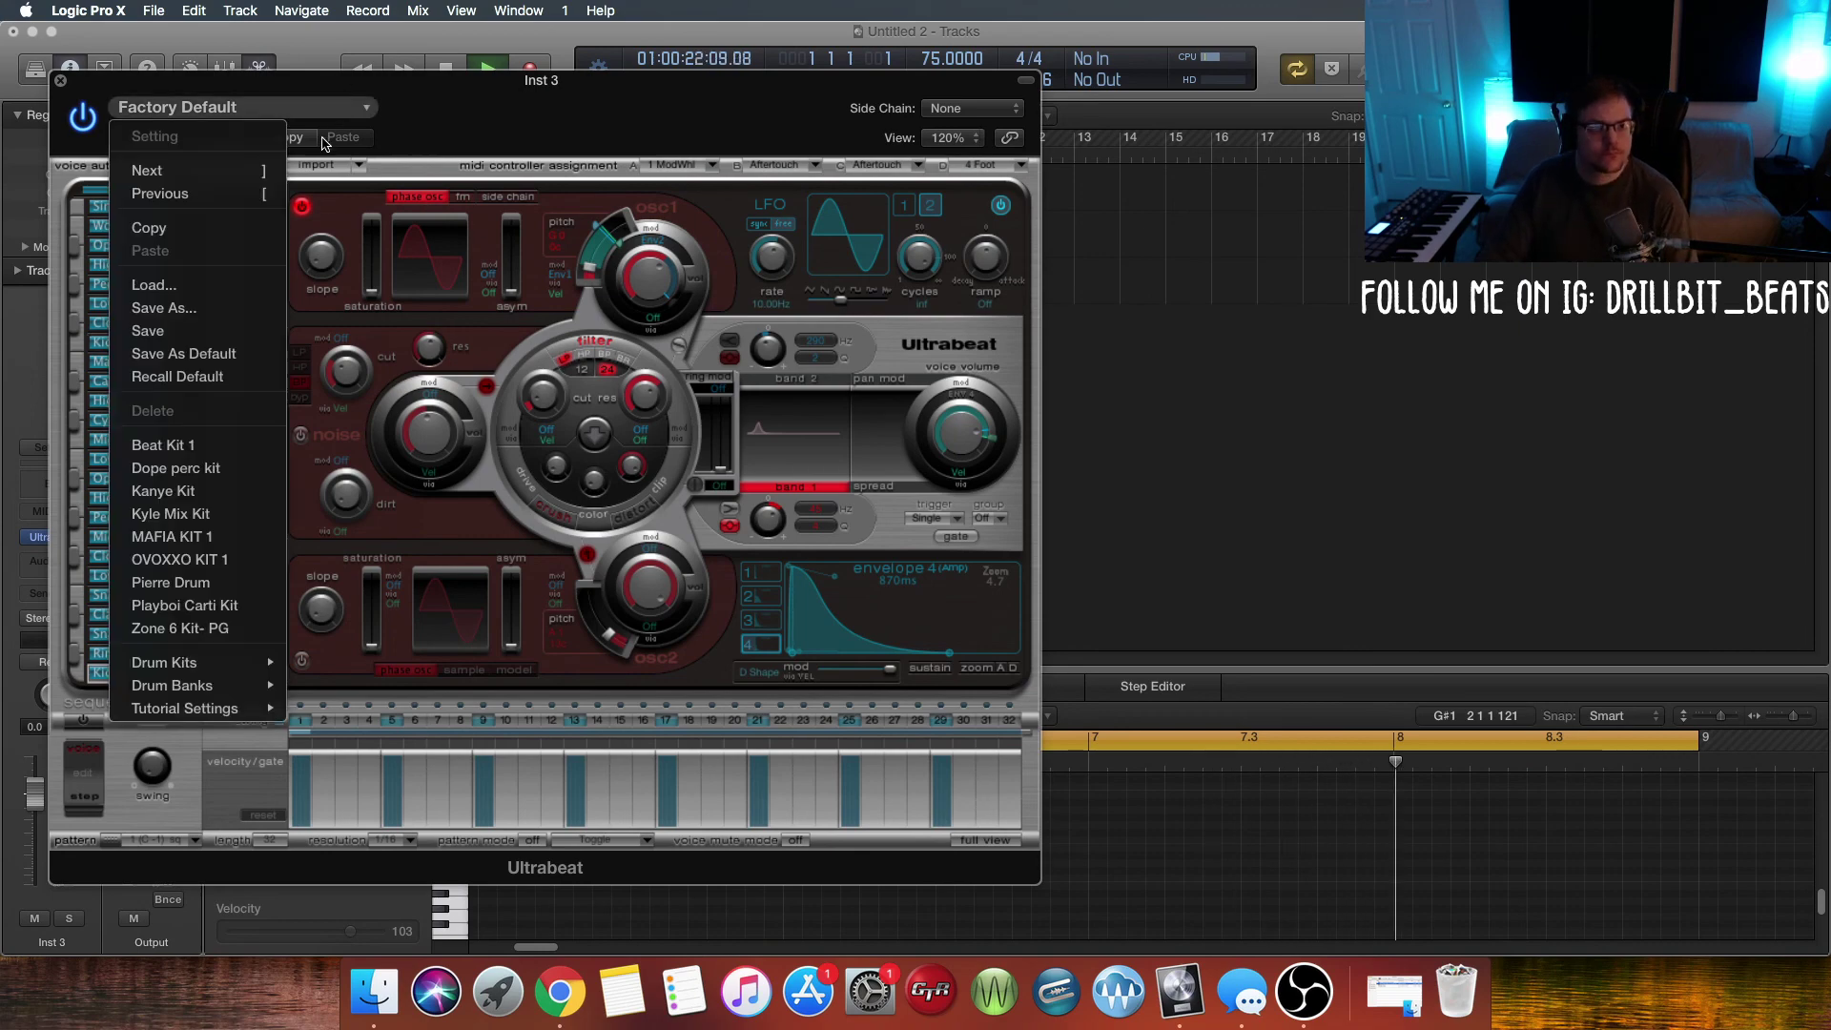
pyautogui.click(181, 629)
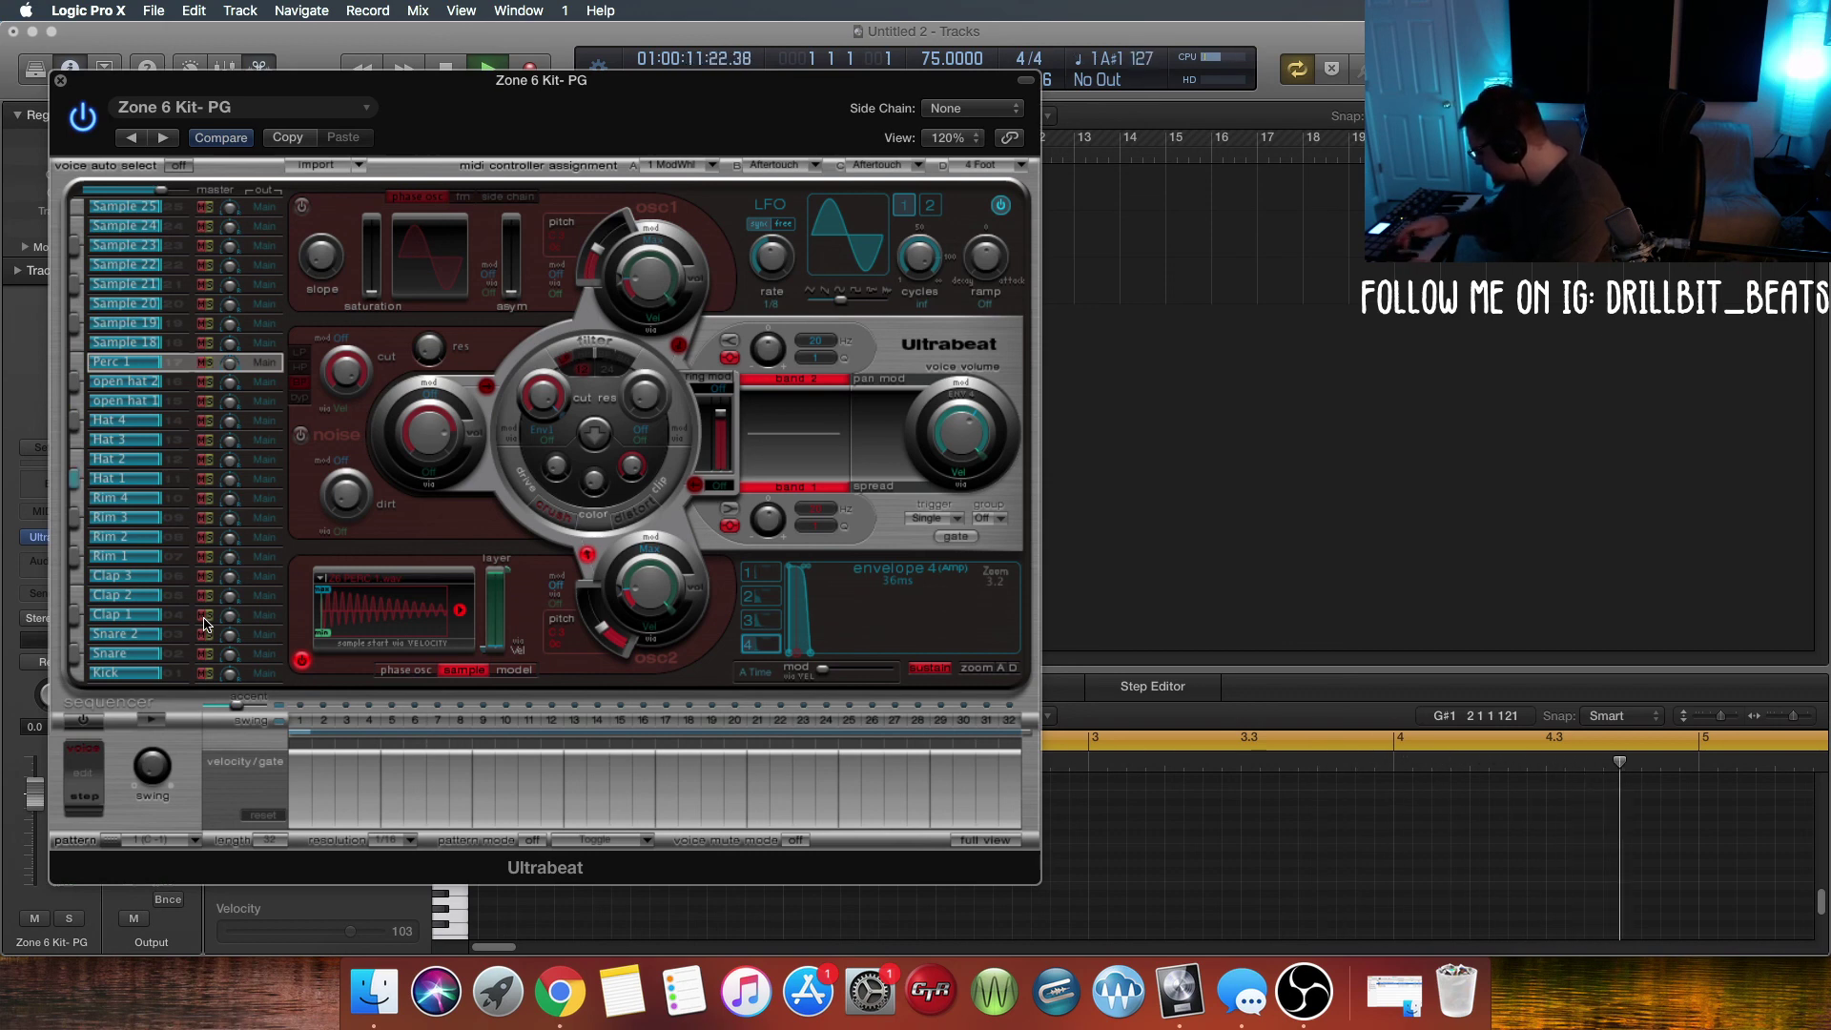
pyautogui.press('space')
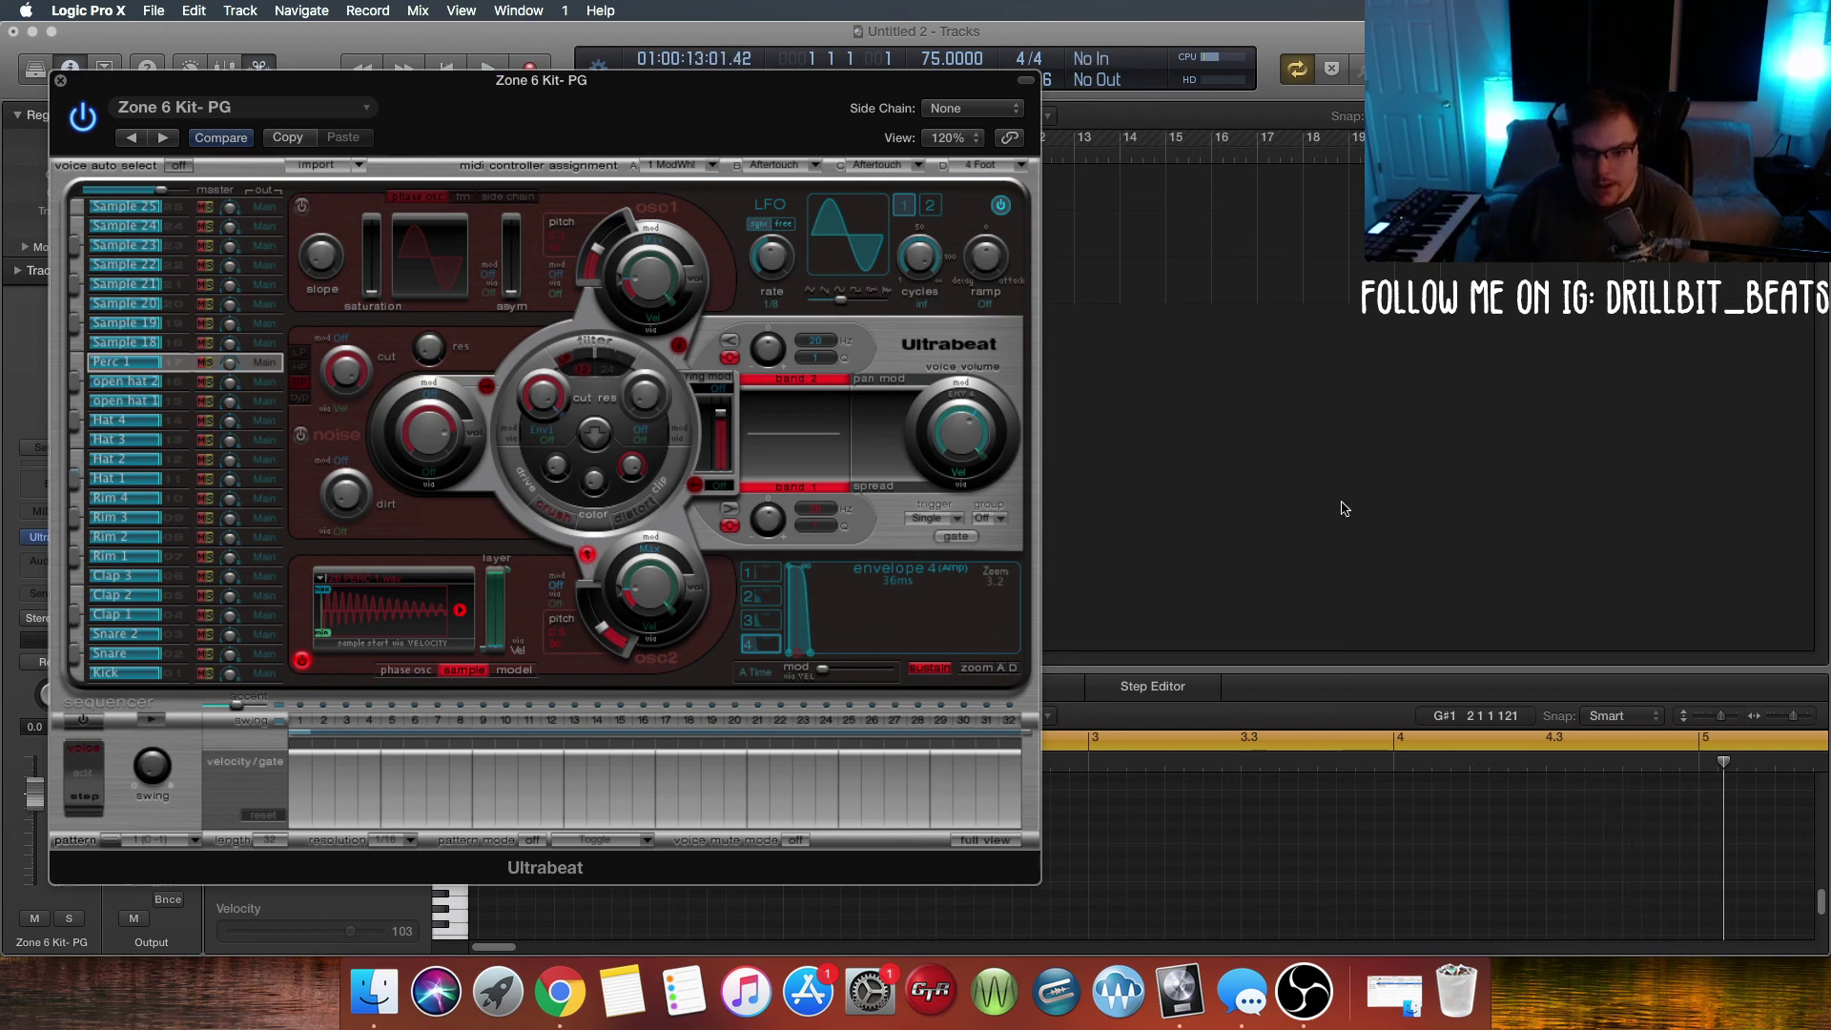
# Step: Record a drum part on the Zone 6 Kit- PG track from bar 1 to bar 9, and close the Ultrabeat window
pyautogui.moveTo(593, 80); pyautogui.dragTo(886, 491)
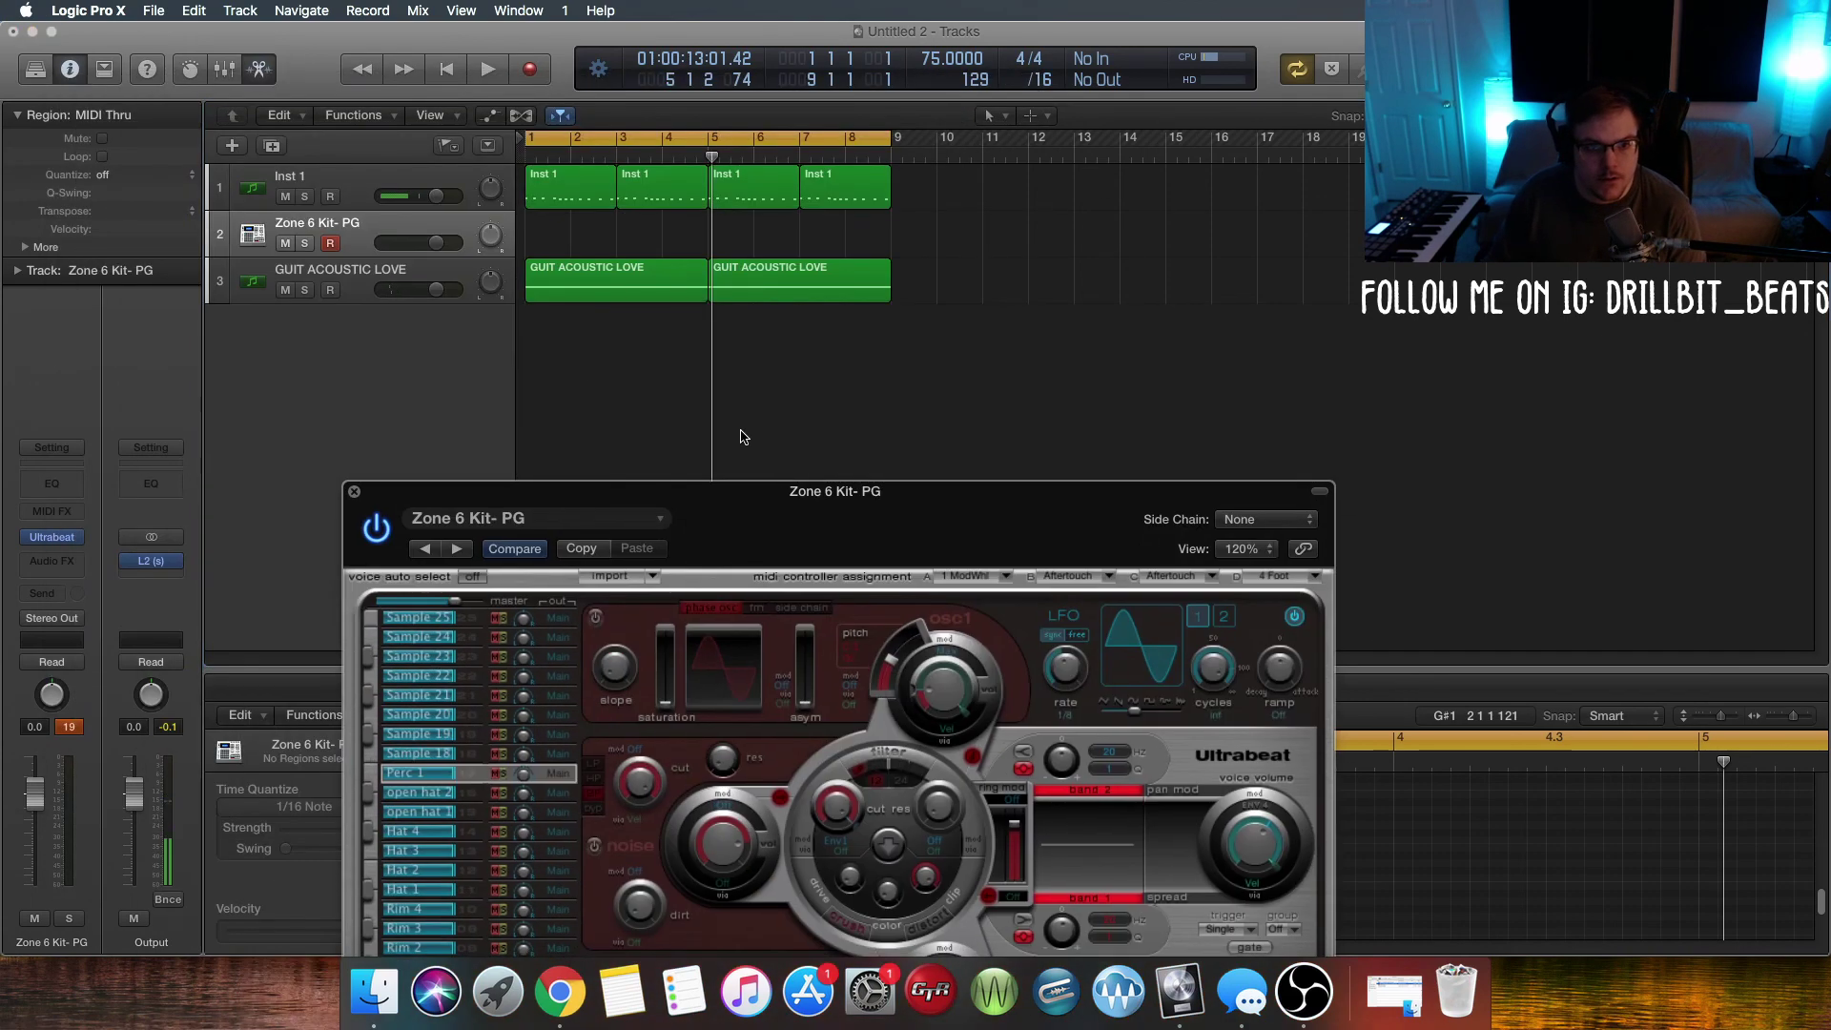
pyautogui.click(628, 242)
pyautogui.press('space')
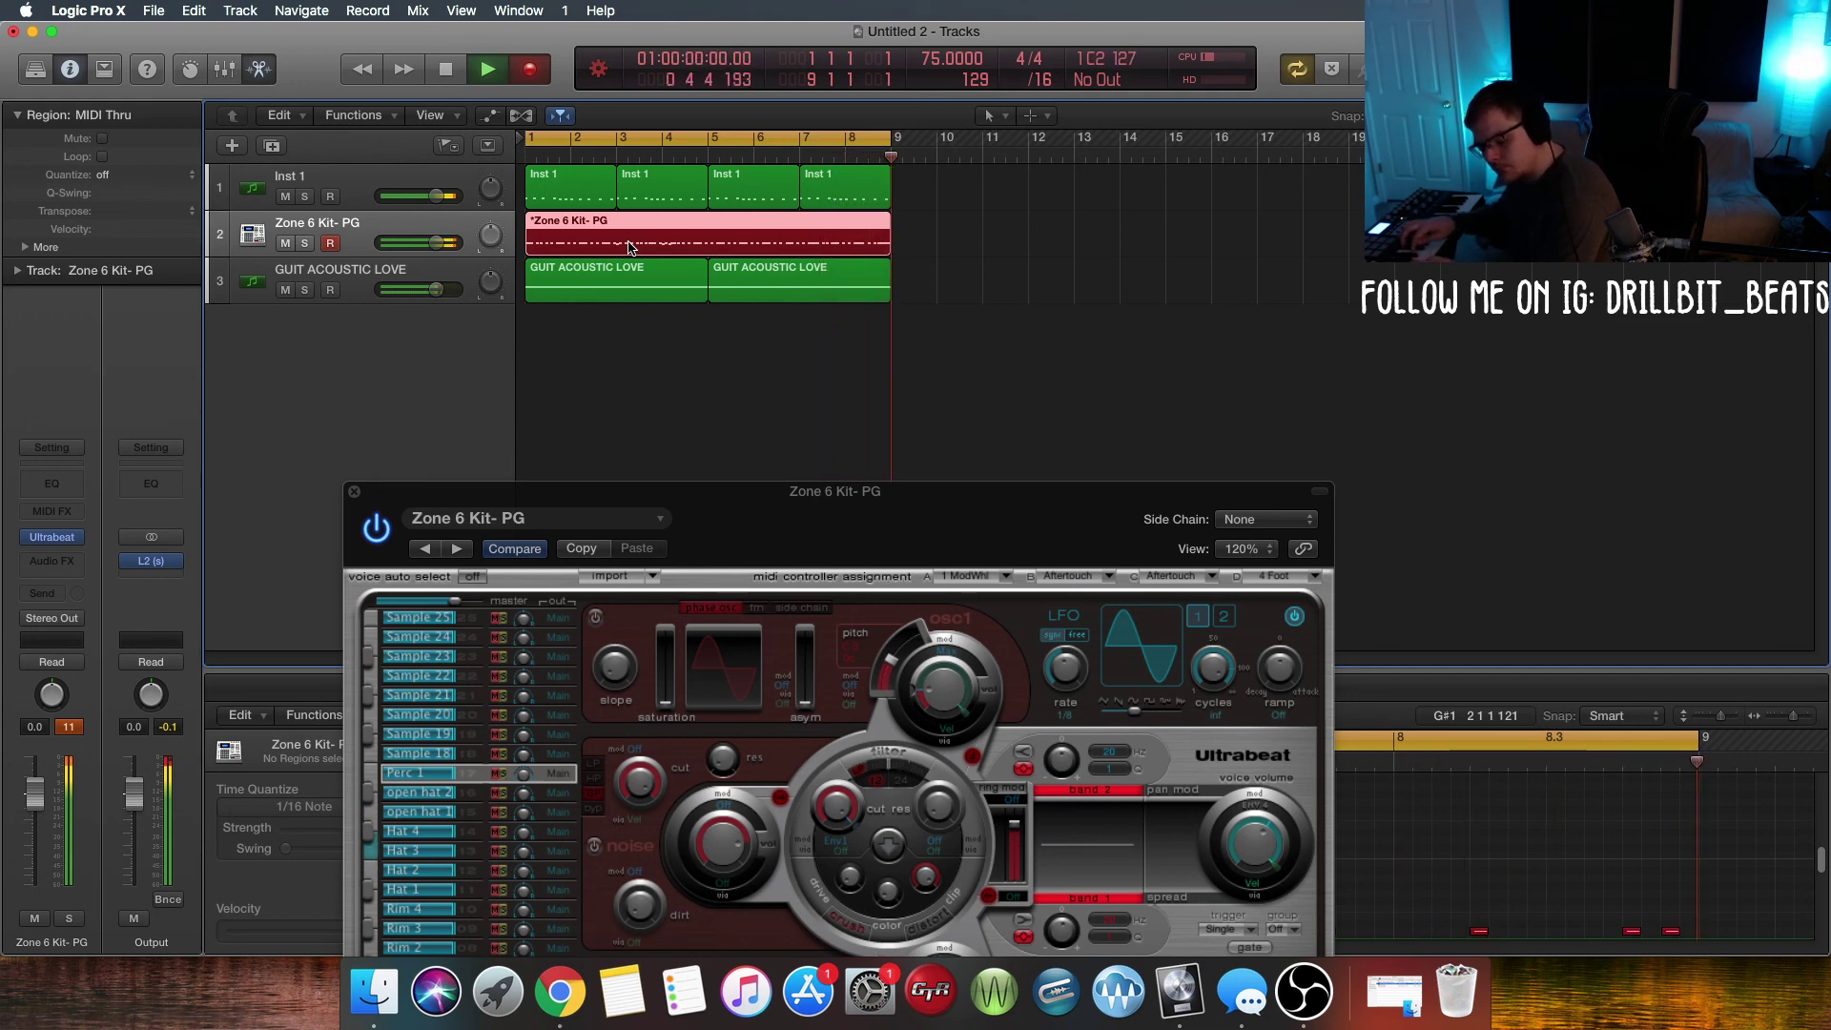
pyautogui.press('space')
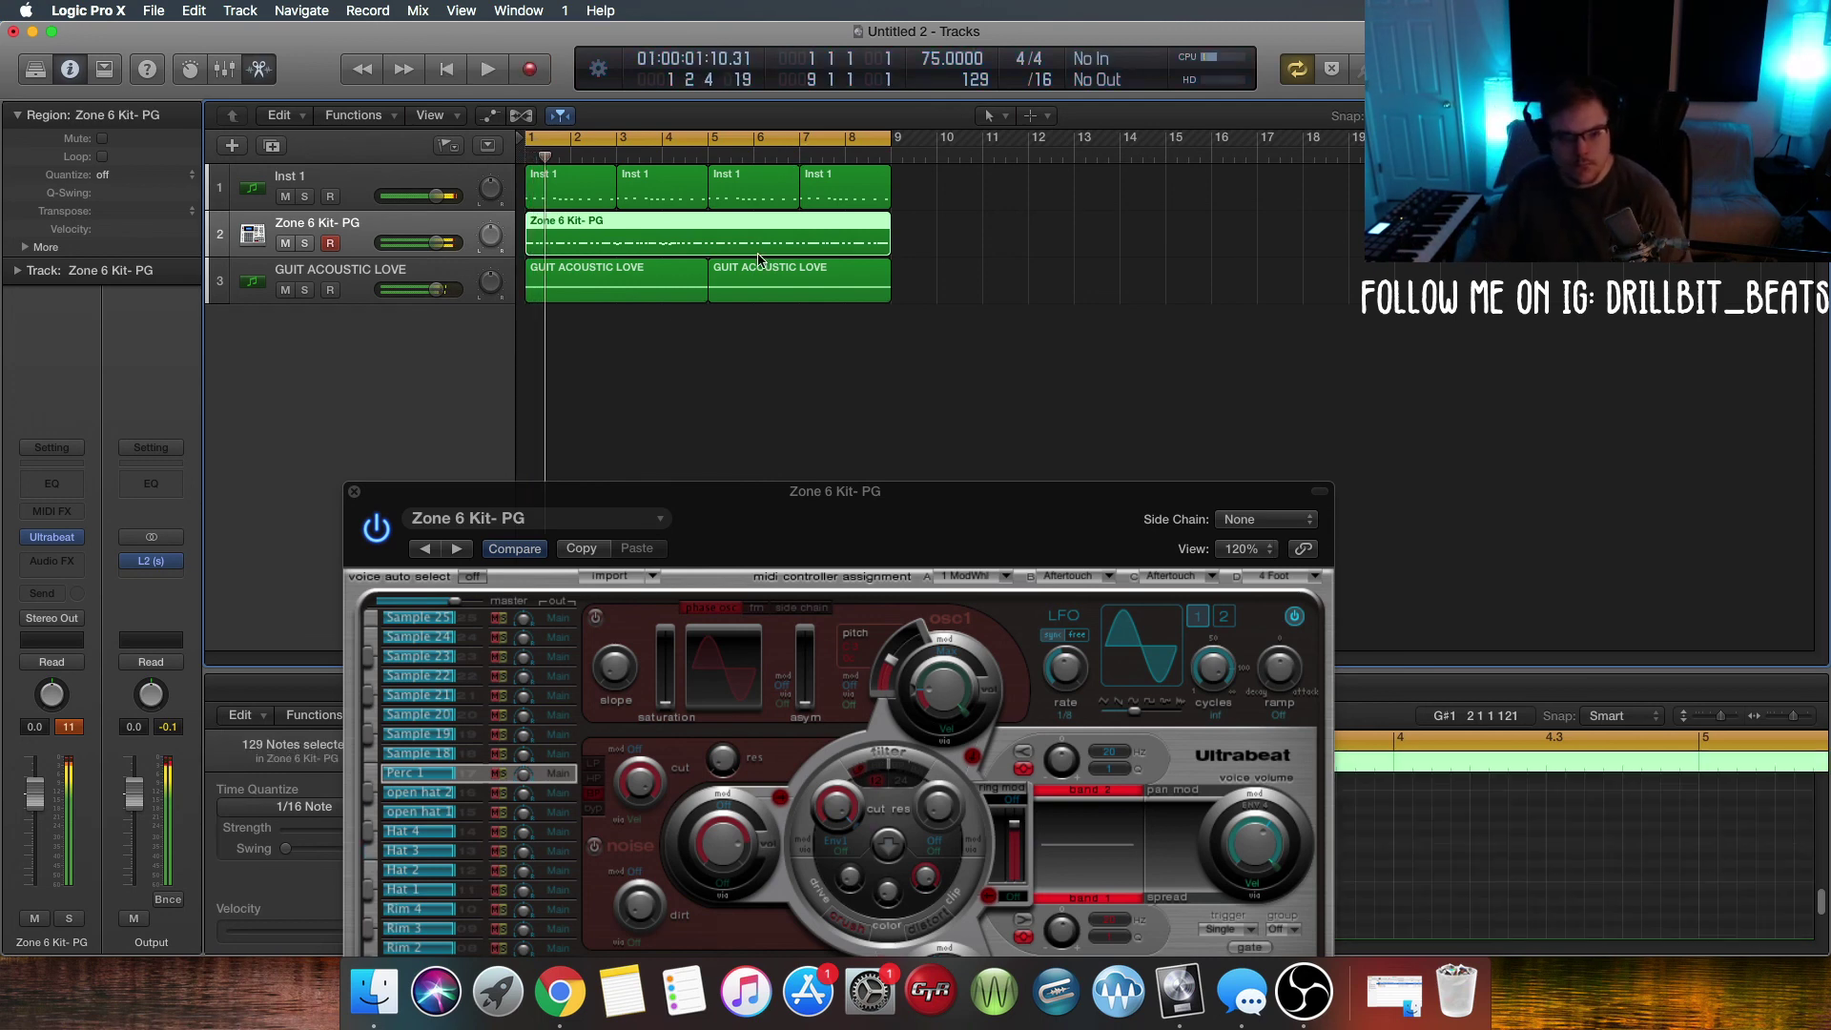
pyautogui.click(354, 491)
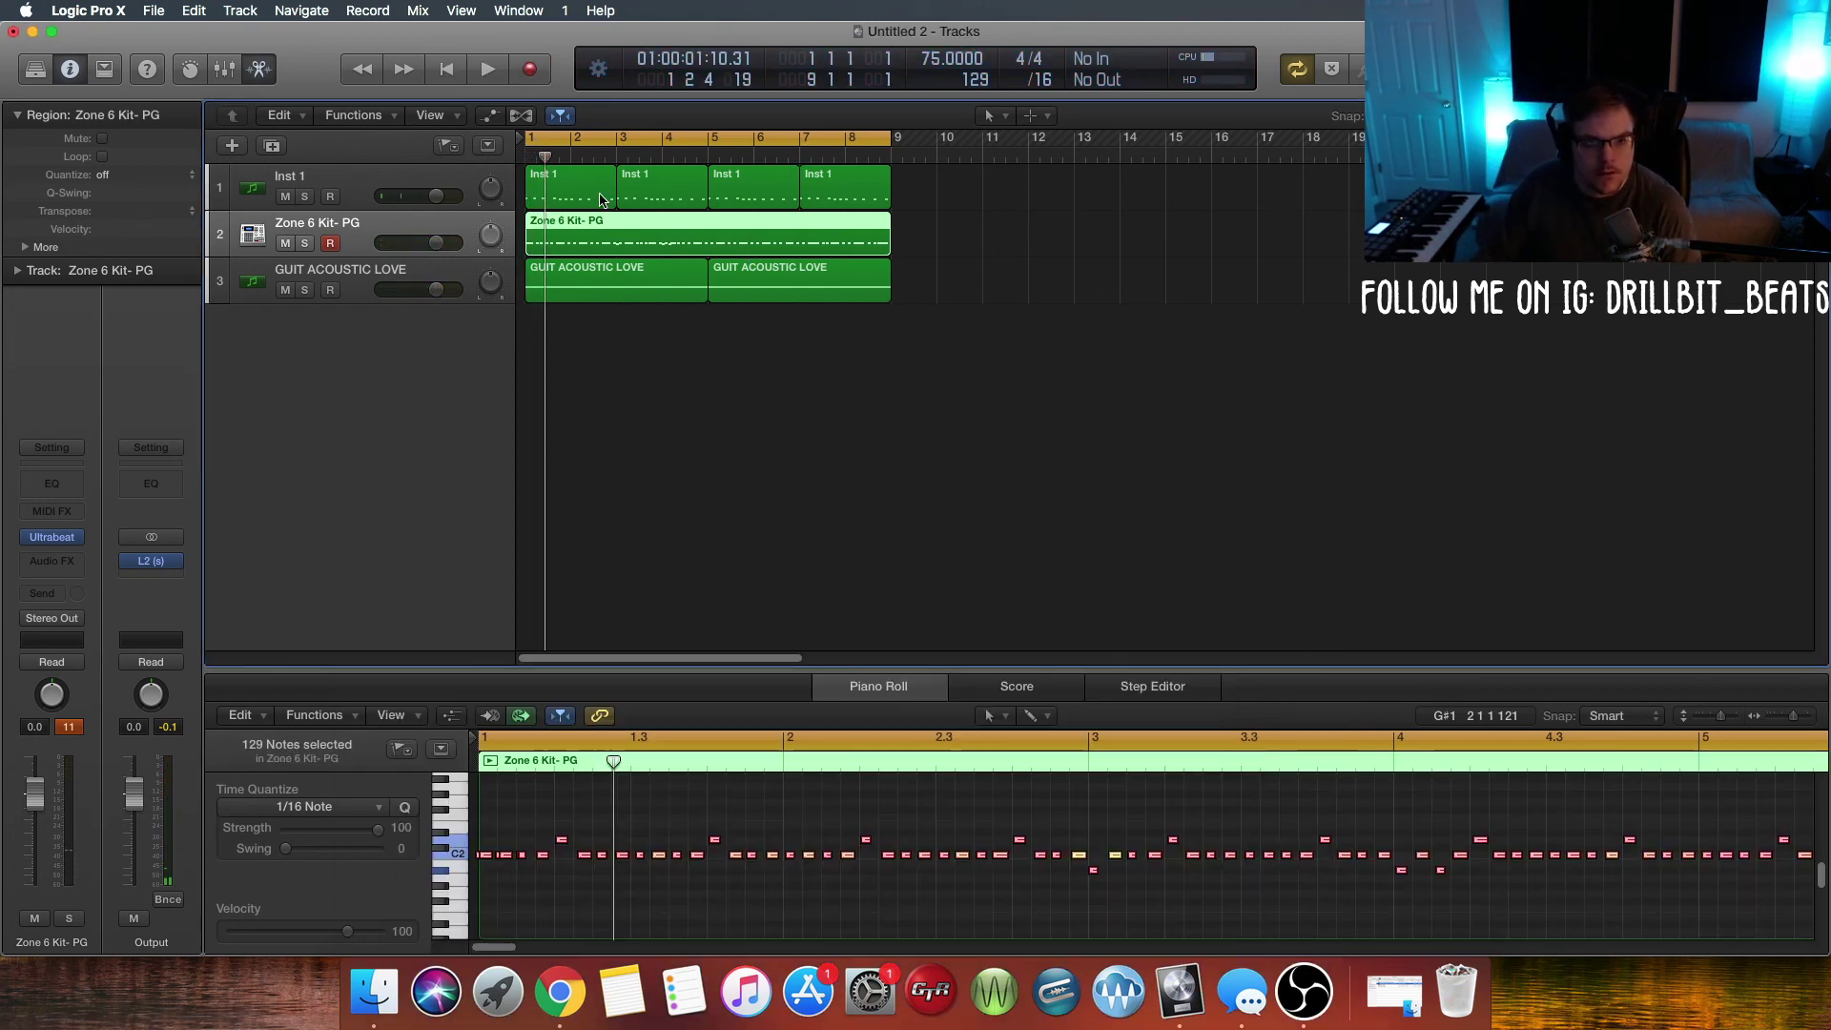
# Step: Place the playhead at bar 5 and quantize all notes in the recorded drum region to 1/16 notes
pyautogui.click(709, 158)
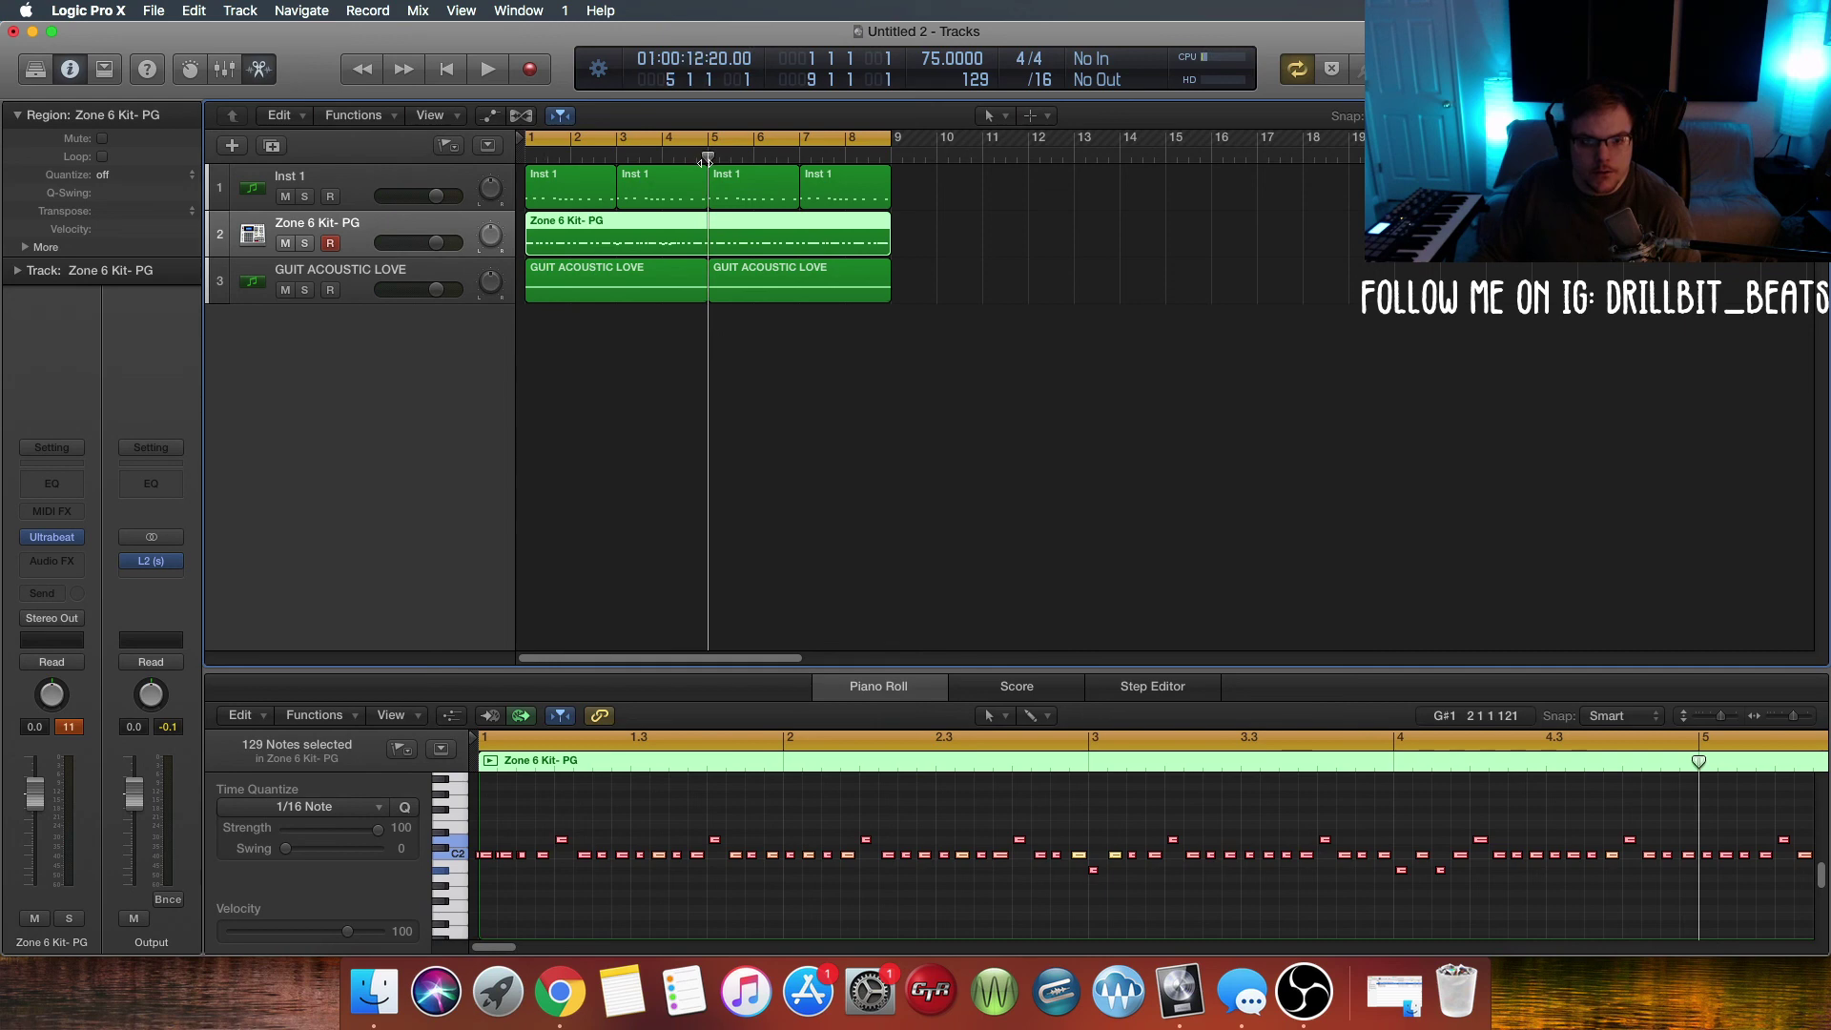
pyautogui.click(923, 798)
pyautogui.press('super+a')
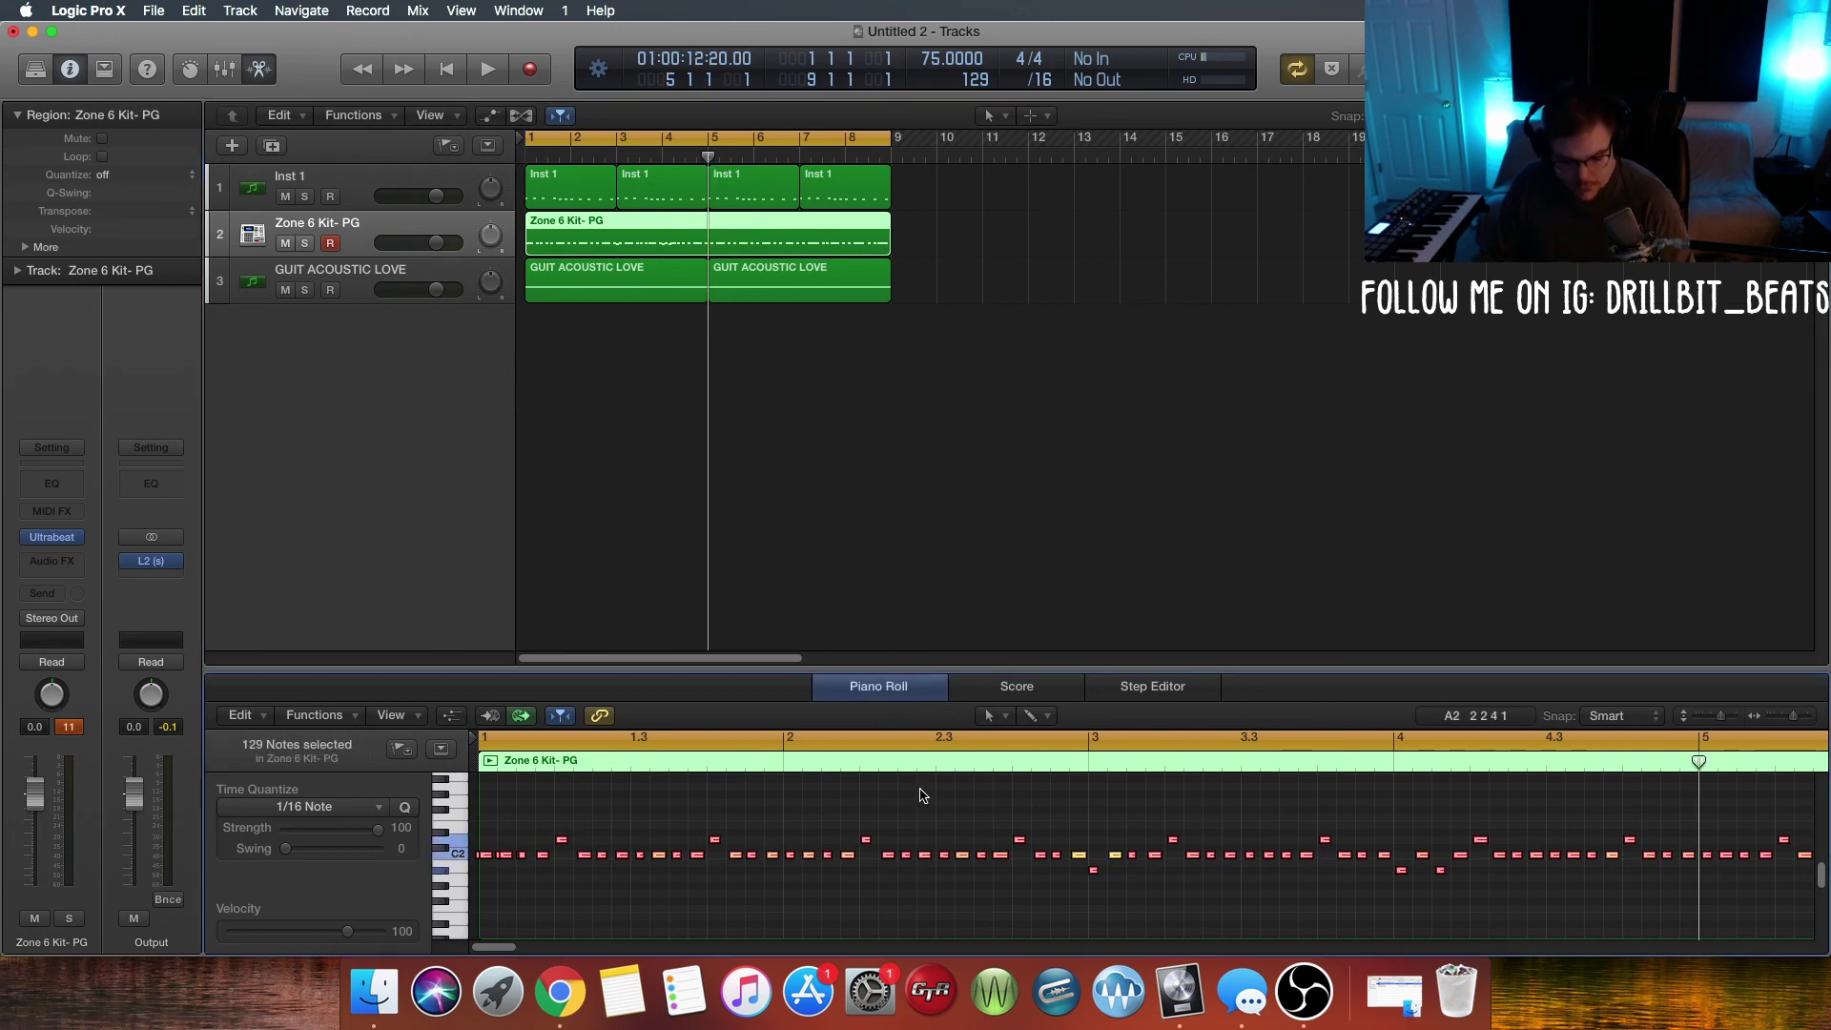
pyautogui.press('q')
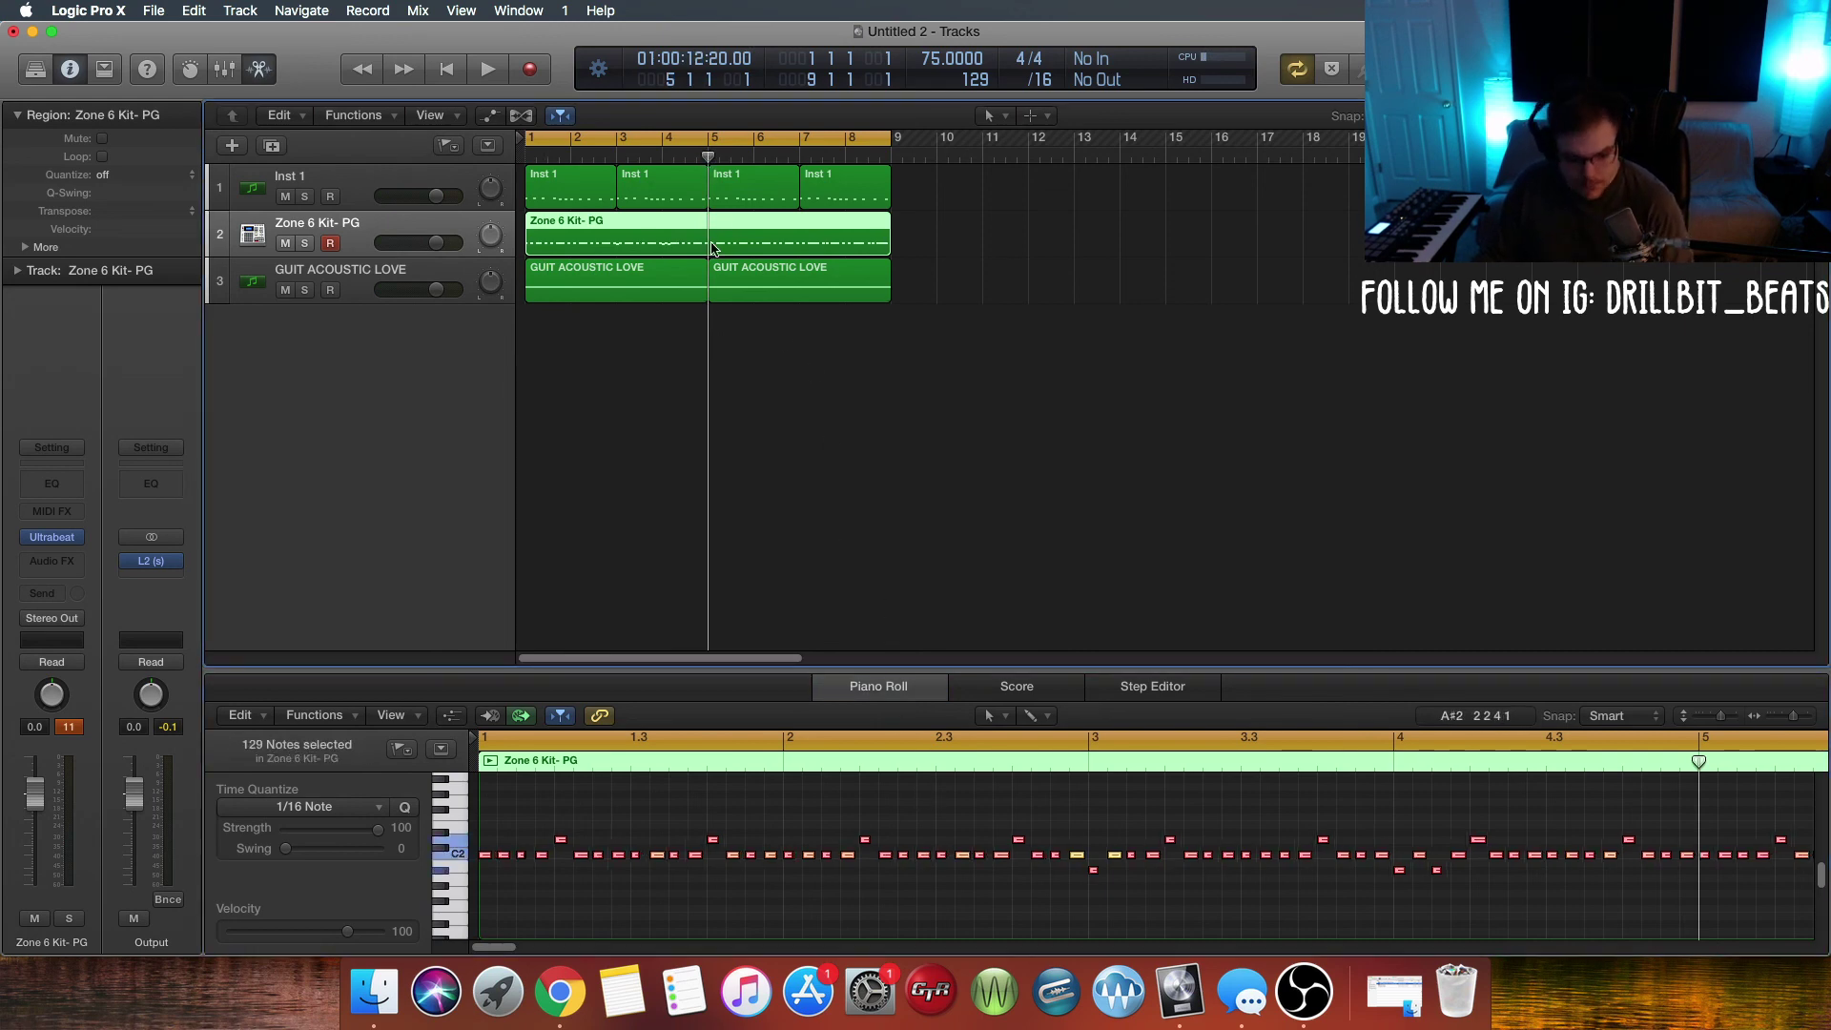
# Step: Split the drum region at bar 5, delete its first half and move the remaining half to bar 1
pyautogui.press('super+t')
pyautogui.click(665, 242)
pyautogui.press('Delete')
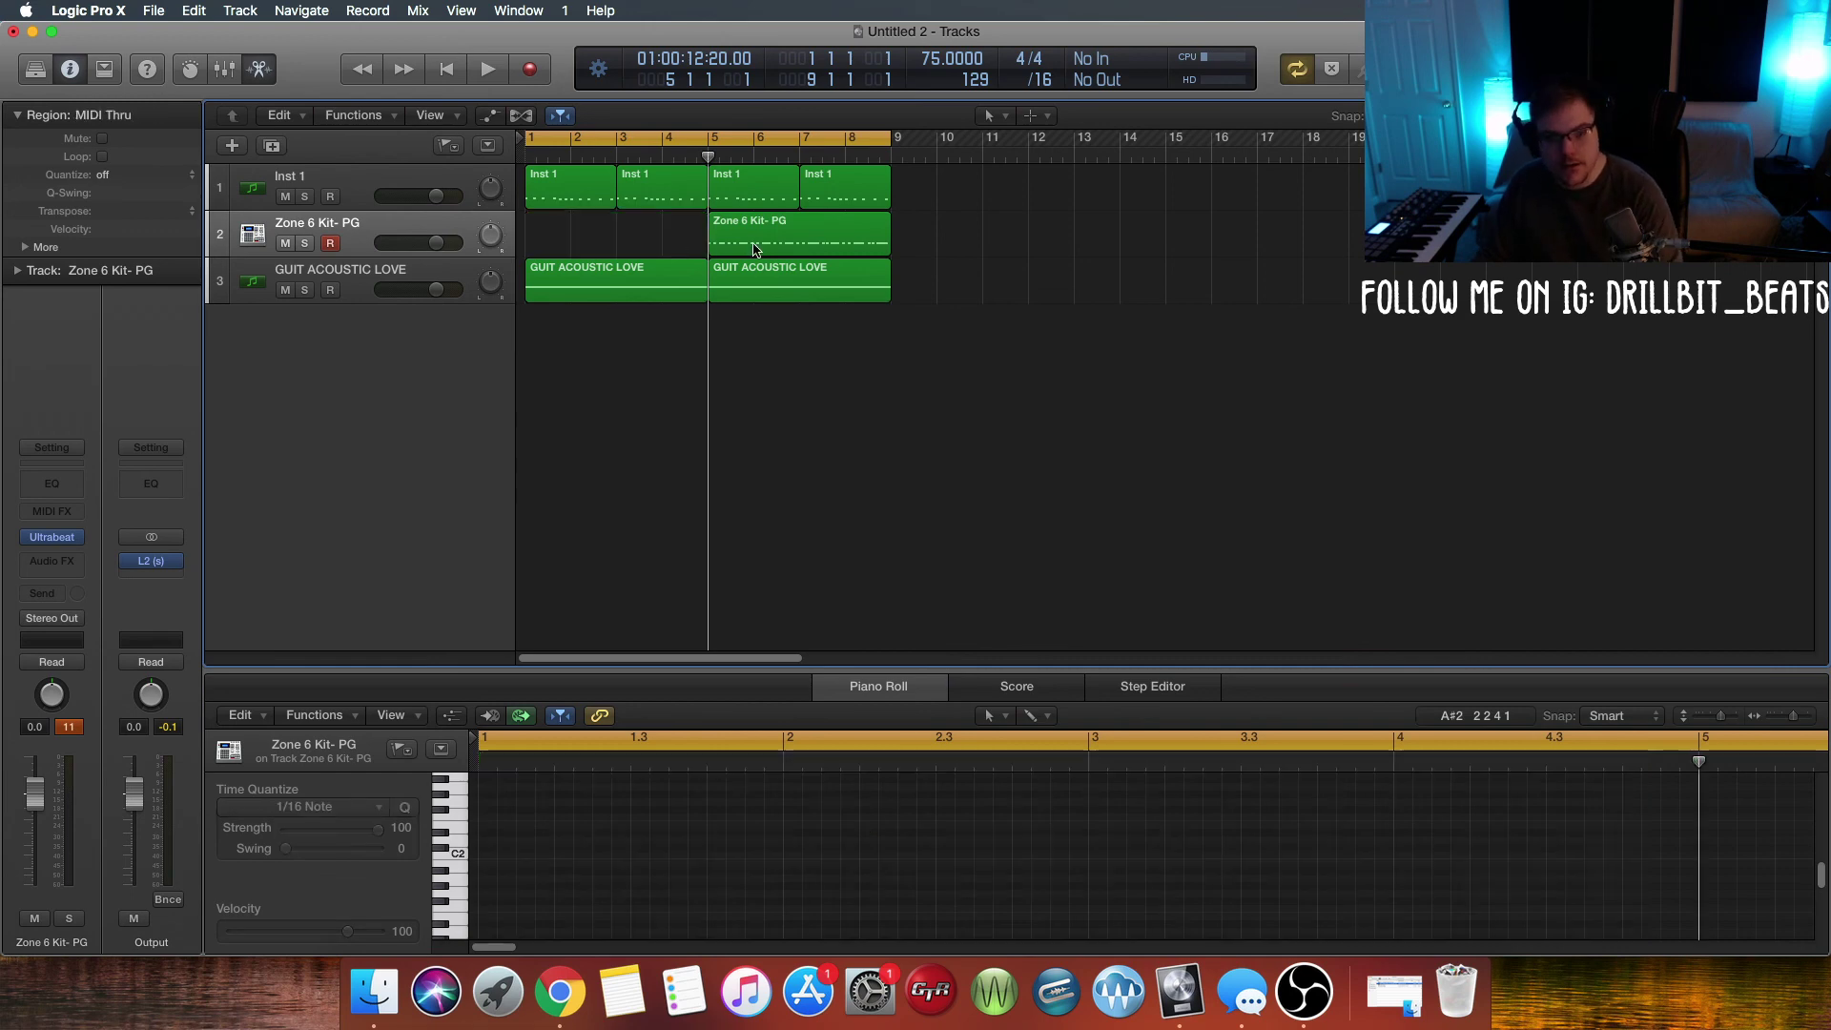
pyautogui.click(755, 248)
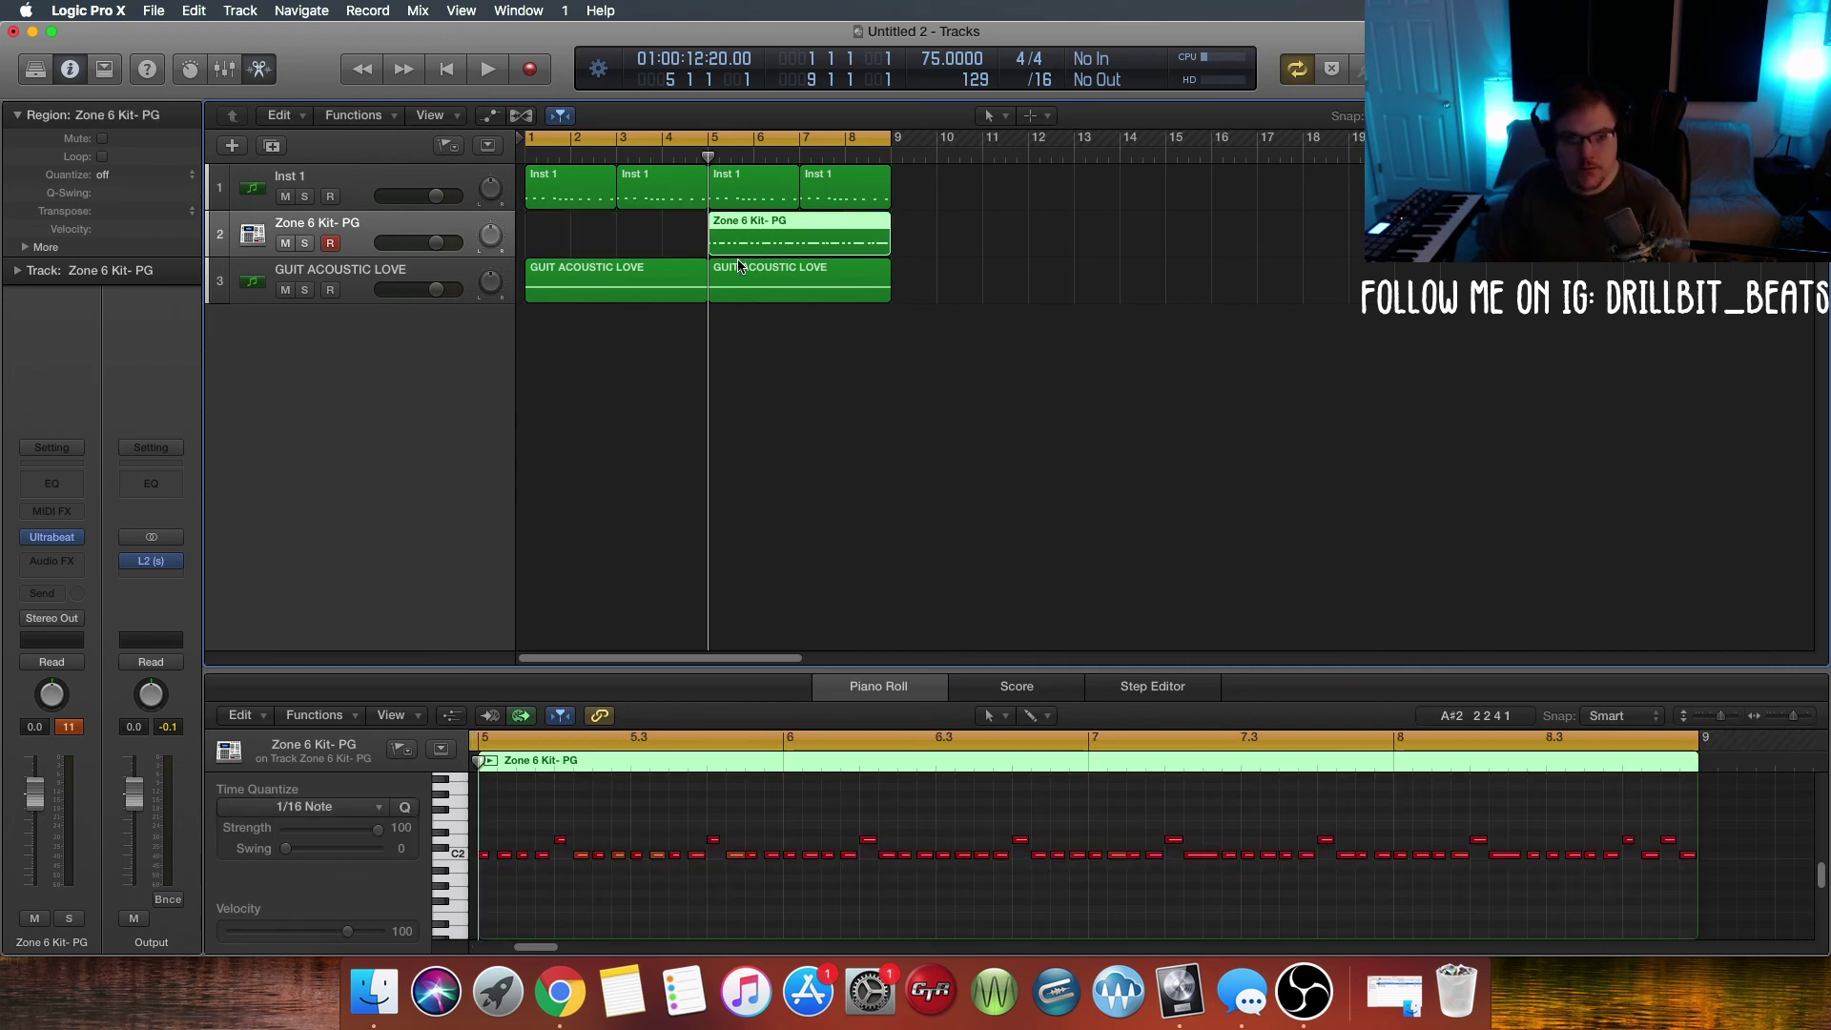
pyautogui.moveTo(701, 251); pyautogui.dragTo(525, 256)
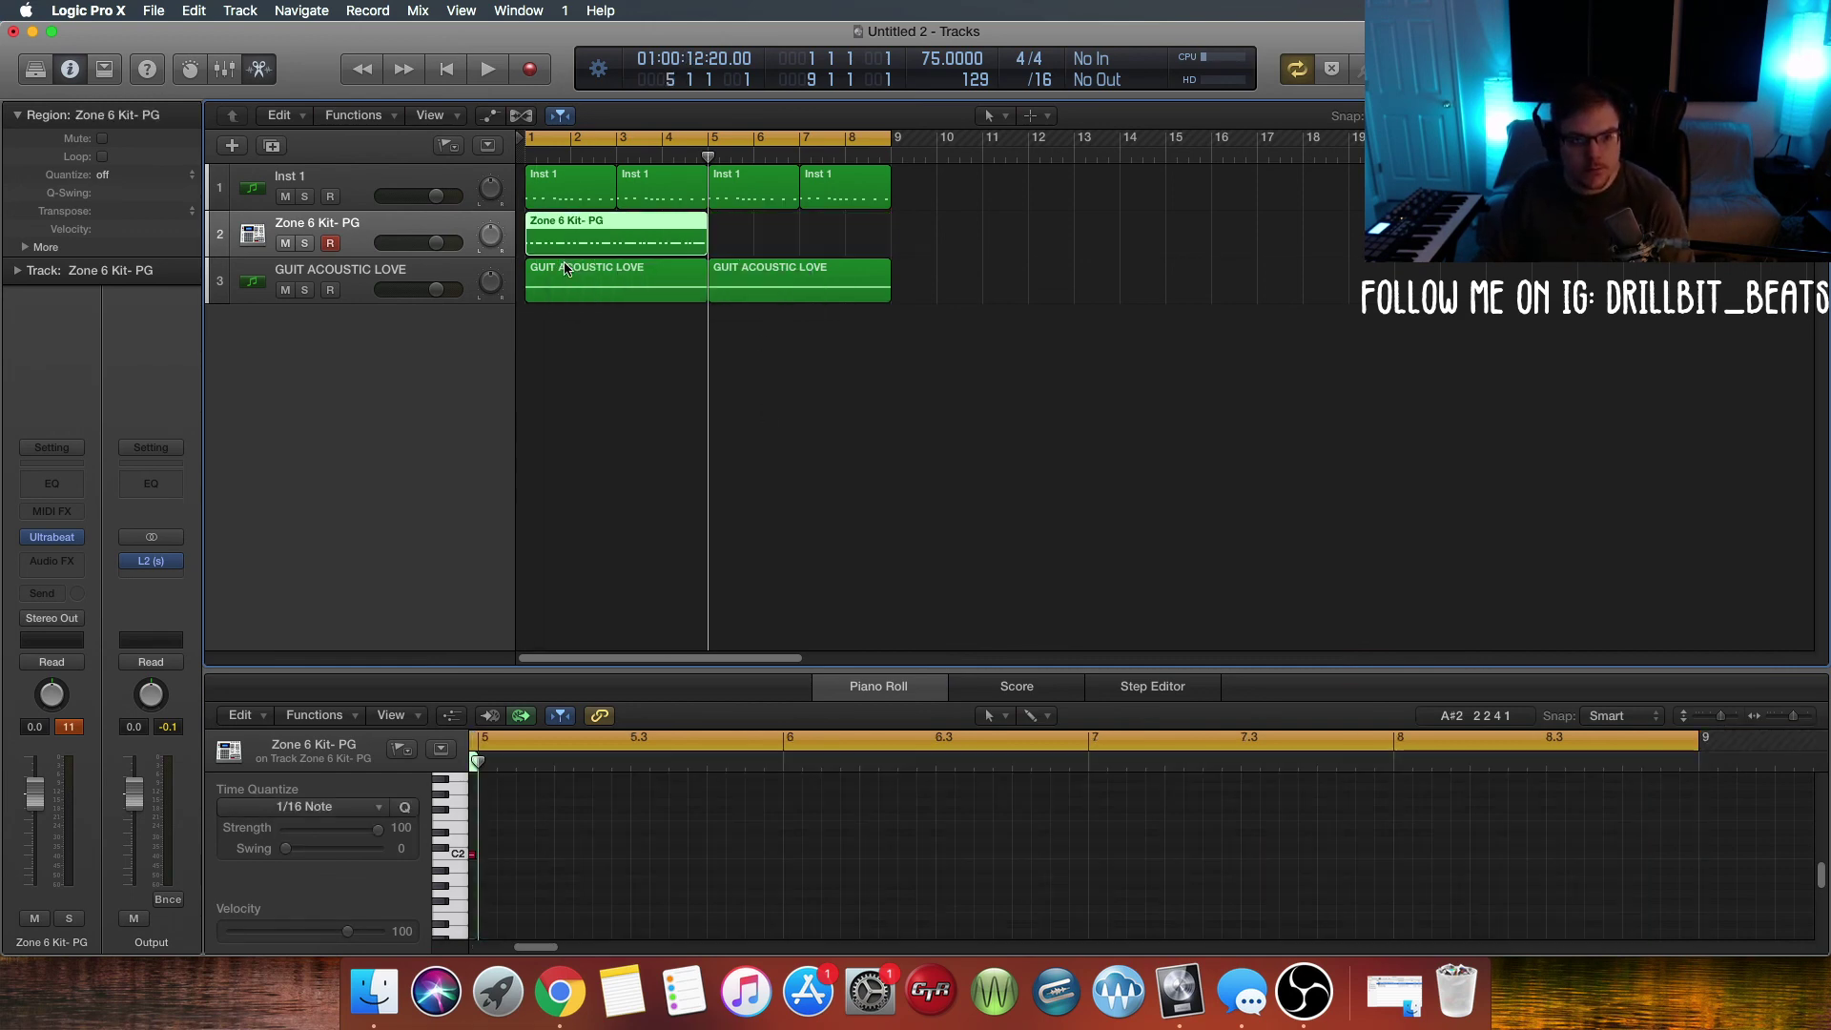
# Step: Play the opening of the moved drum part, show its notes in the piano roll and return the playhead to bar 1
pyautogui.click(585, 392)
pyautogui.press('Return')
pyautogui.press('space')
pyautogui.click(593, 234)
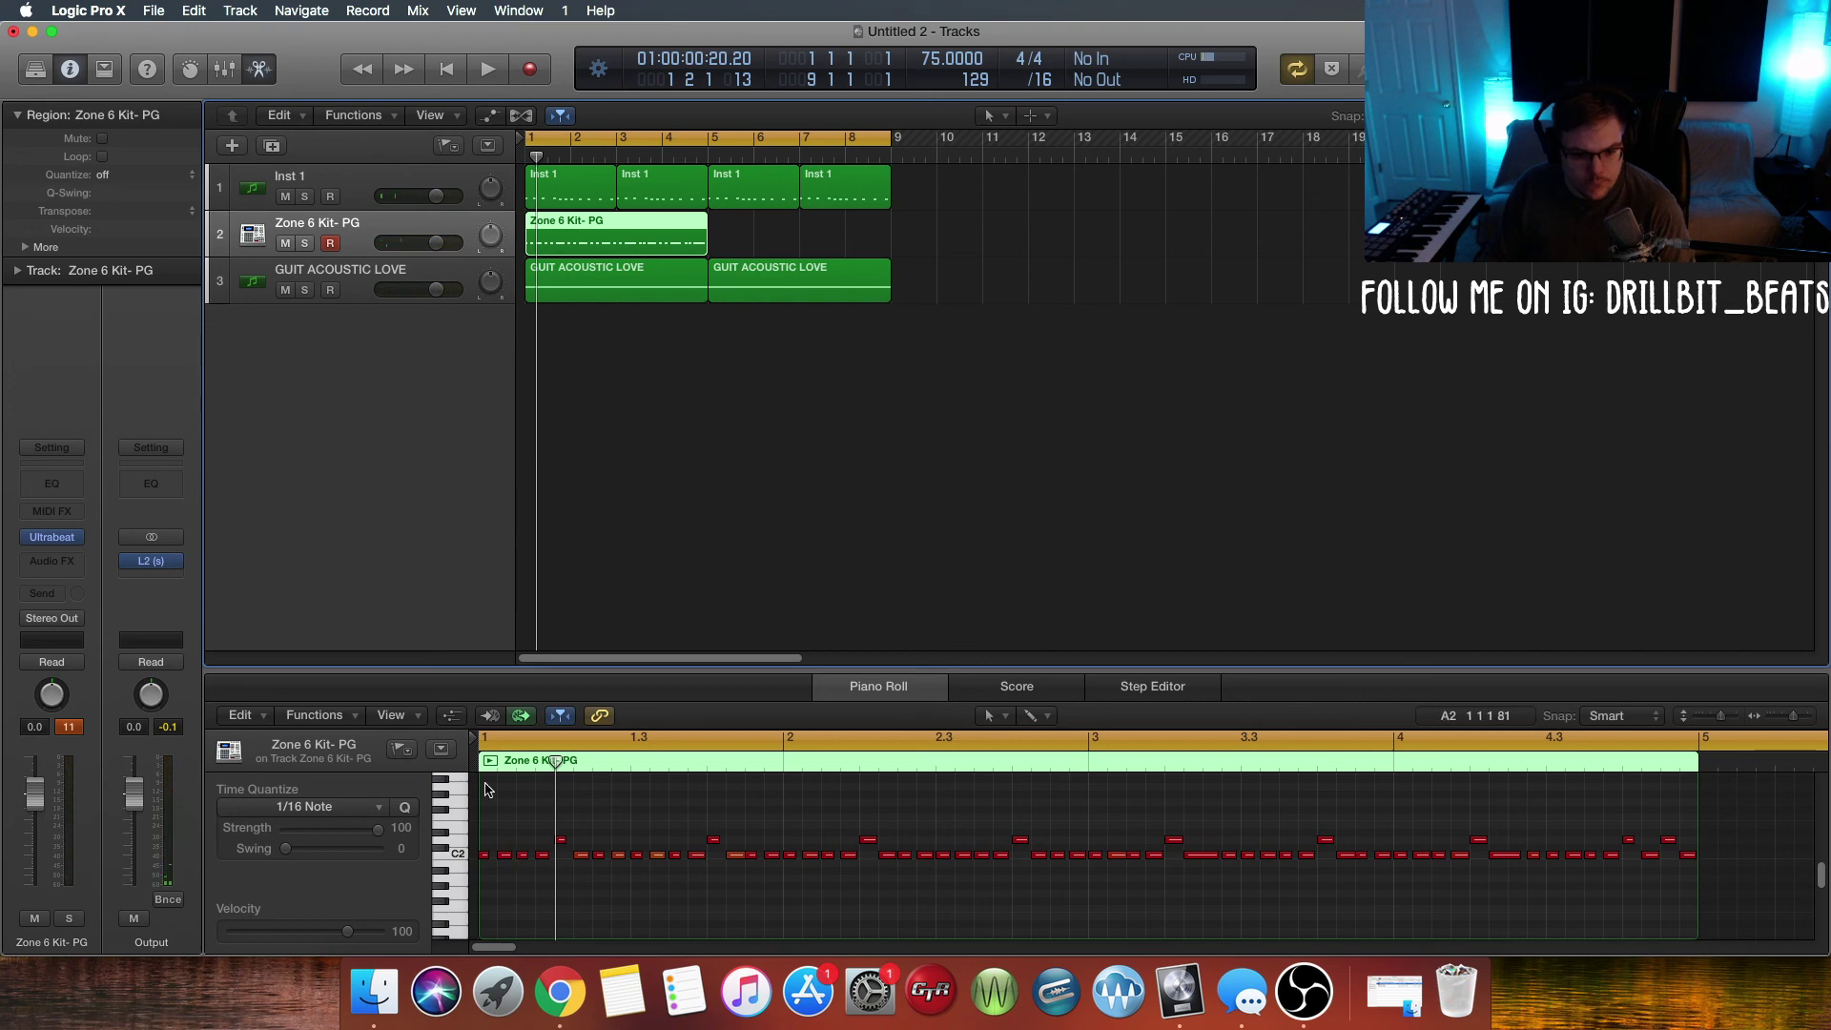
pyautogui.click(523, 155)
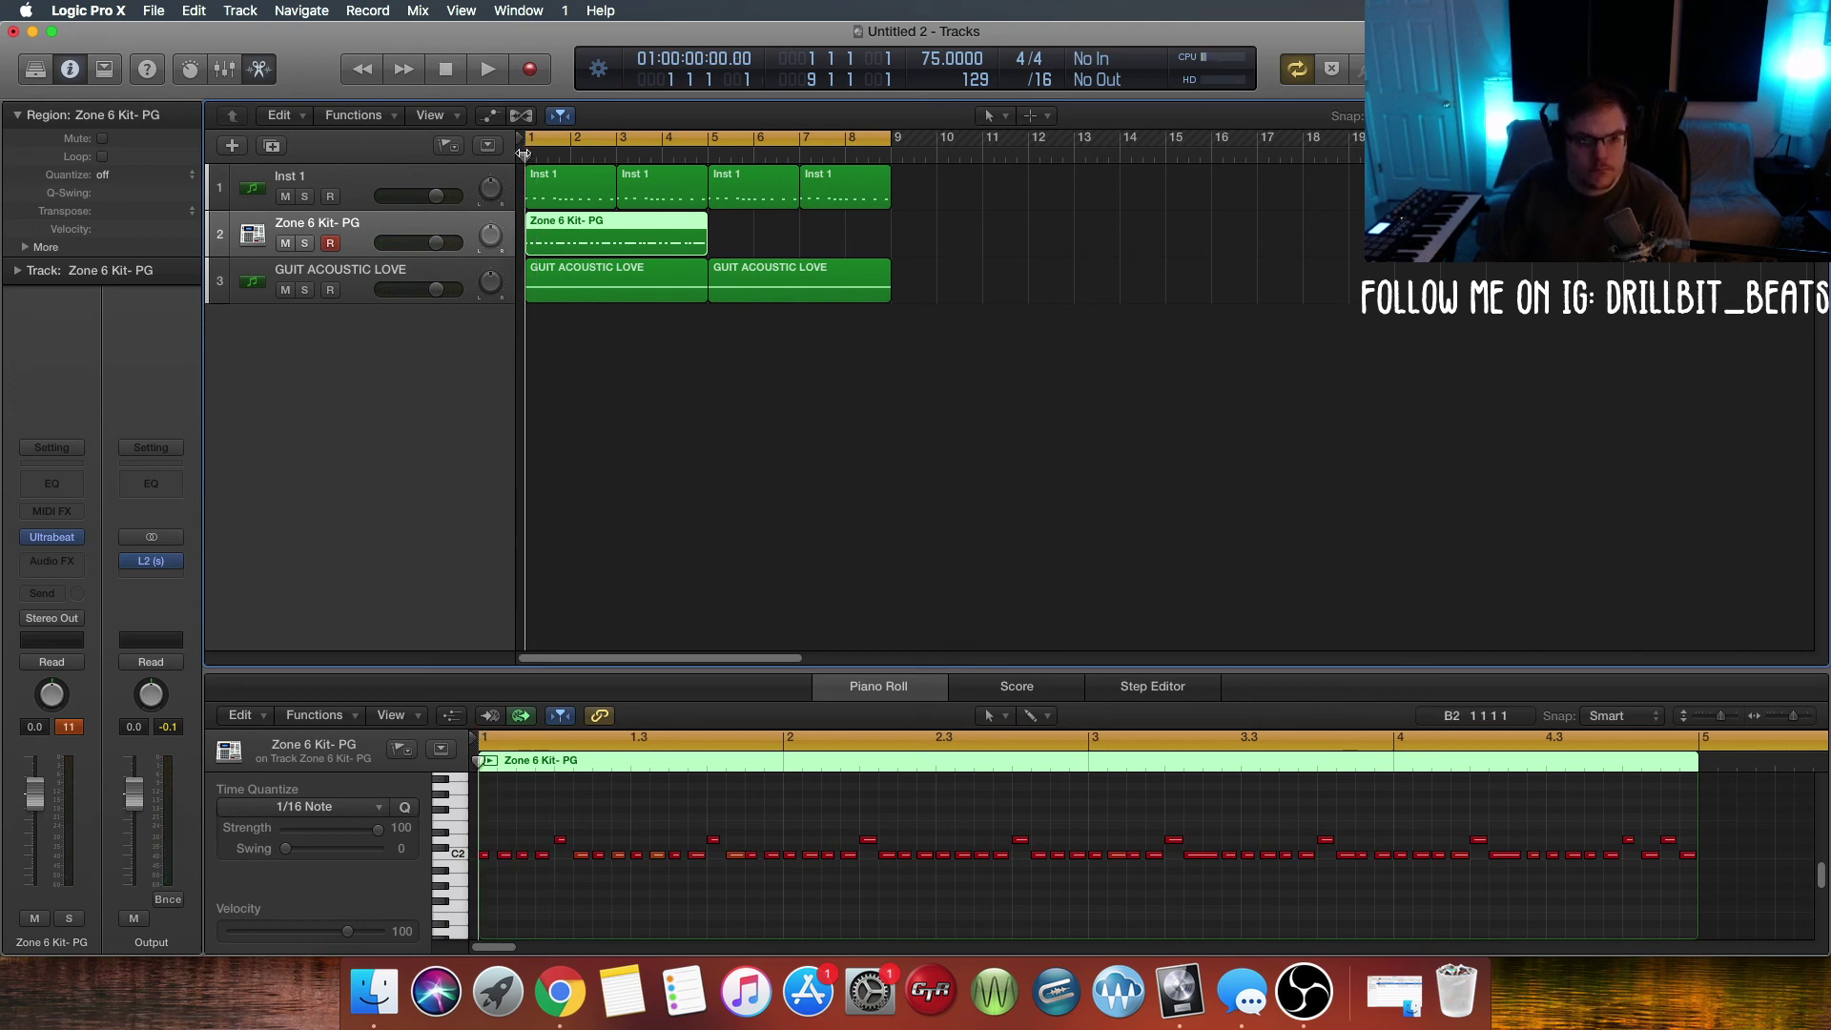
# Step: Try a 4/8 project time signature, compare the piano roll grid and restore 4/4
pyautogui.click(1037, 61)
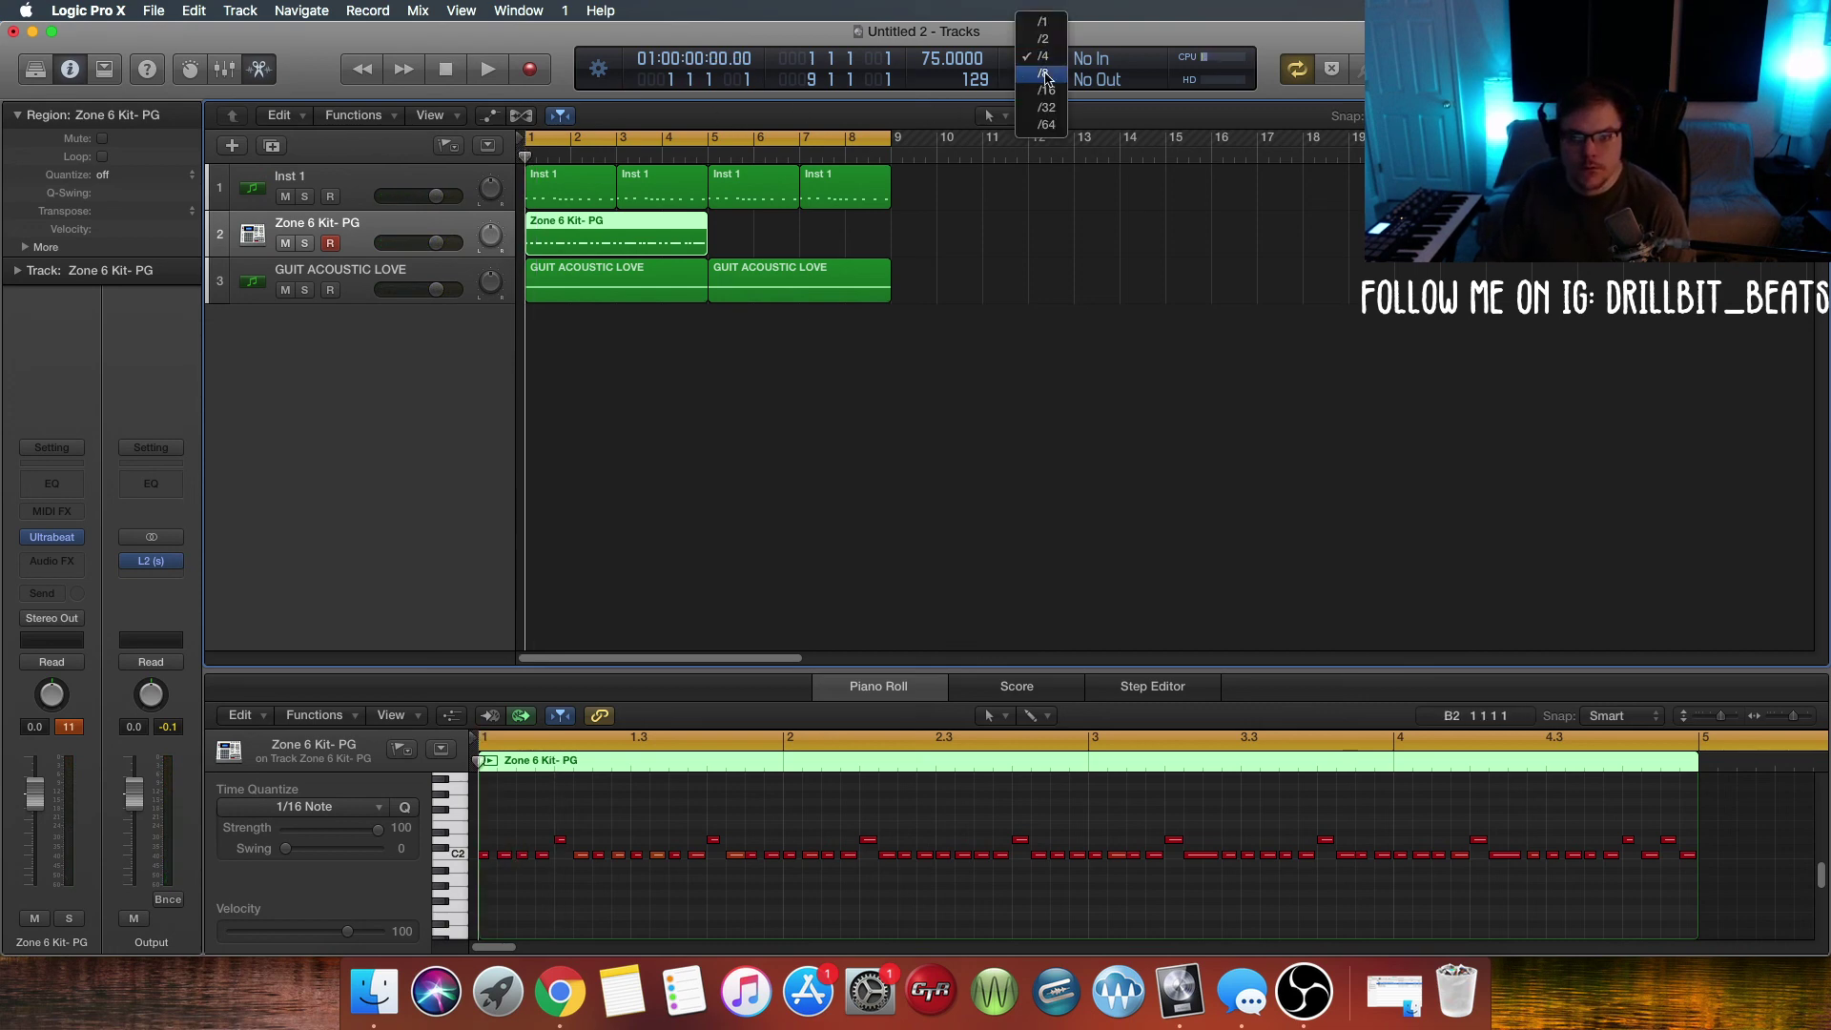
pyautogui.click(1045, 74)
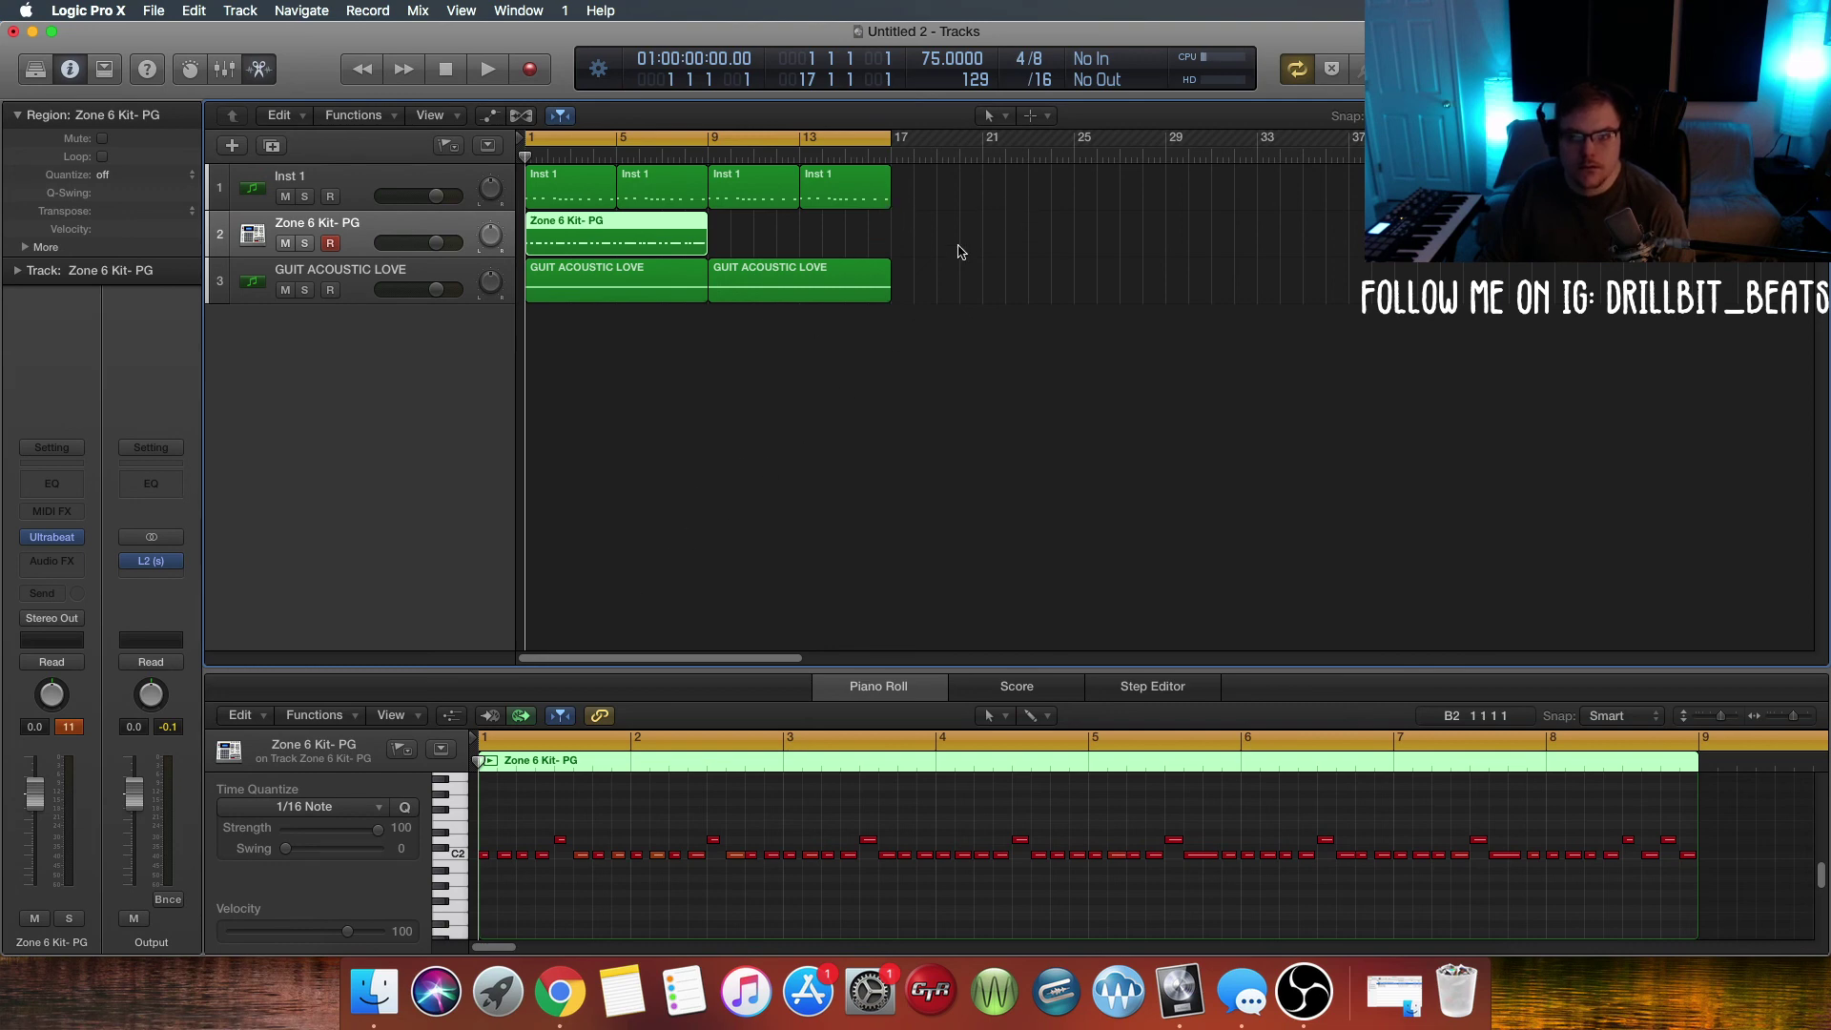
pyautogui.click(1048, 84)
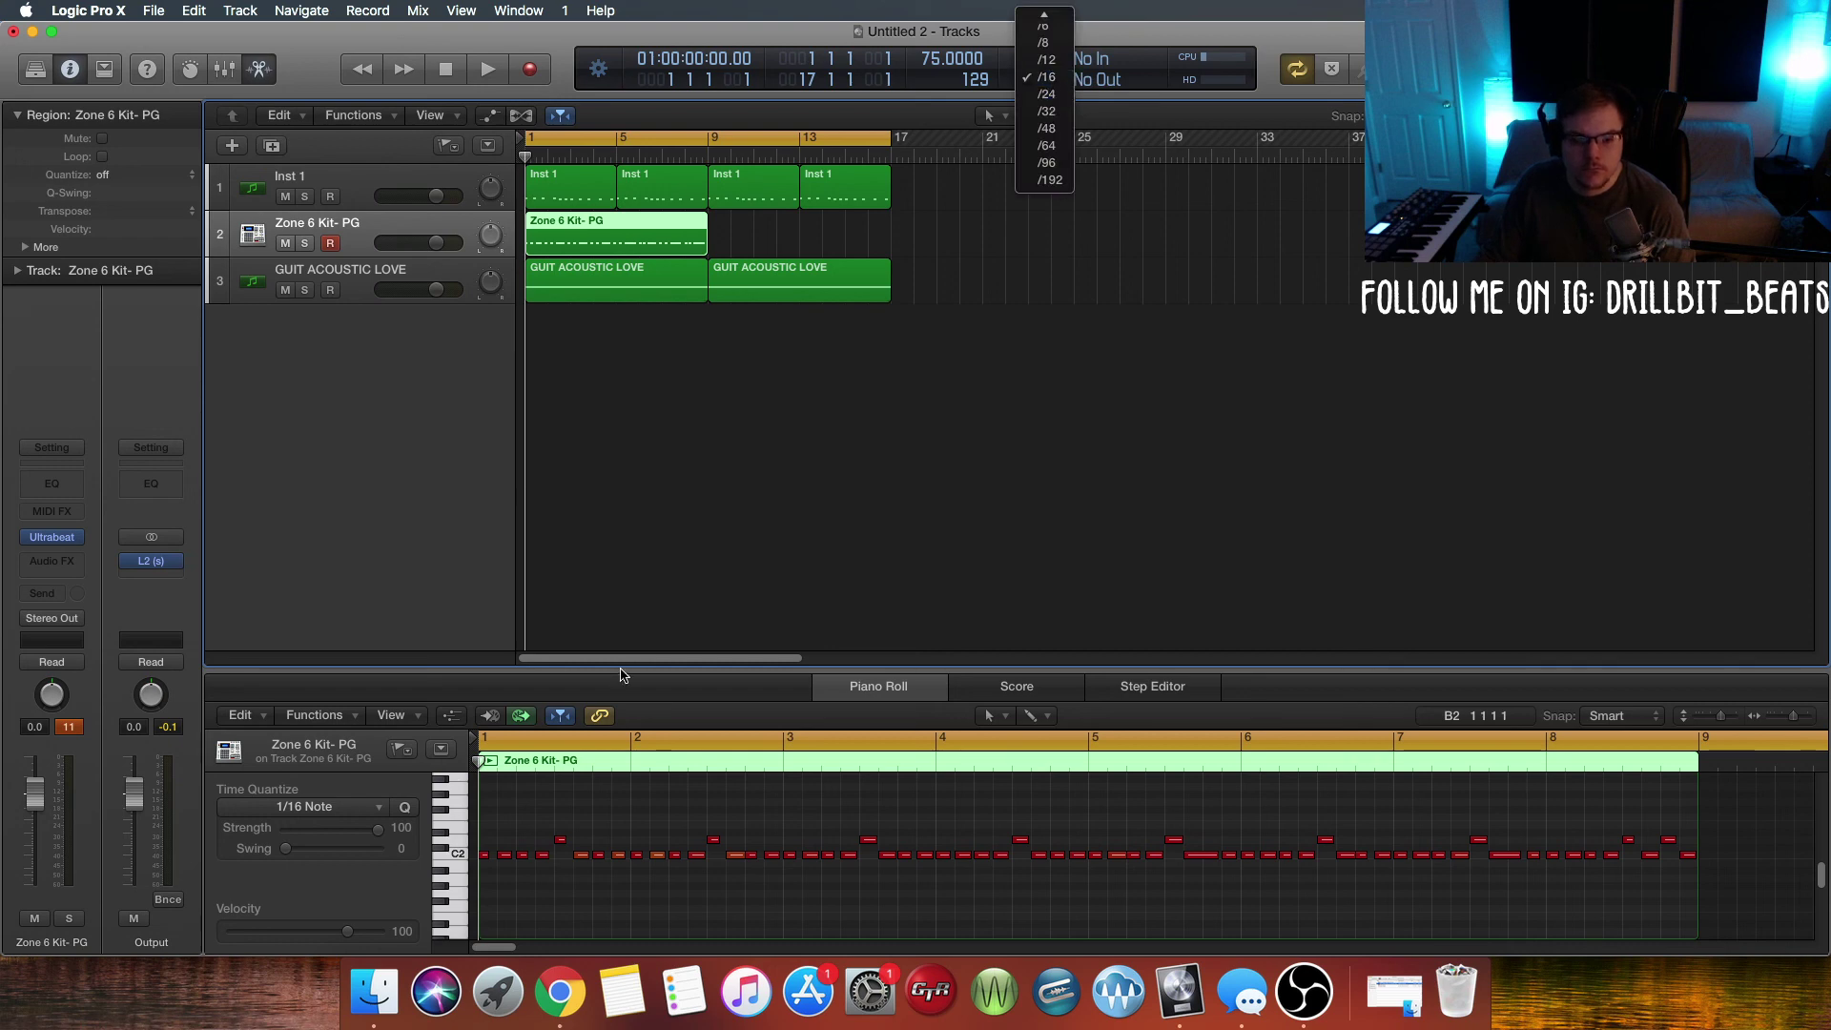
pyautogui.click(1812, 715)
pyautogui.click(1807, 716)
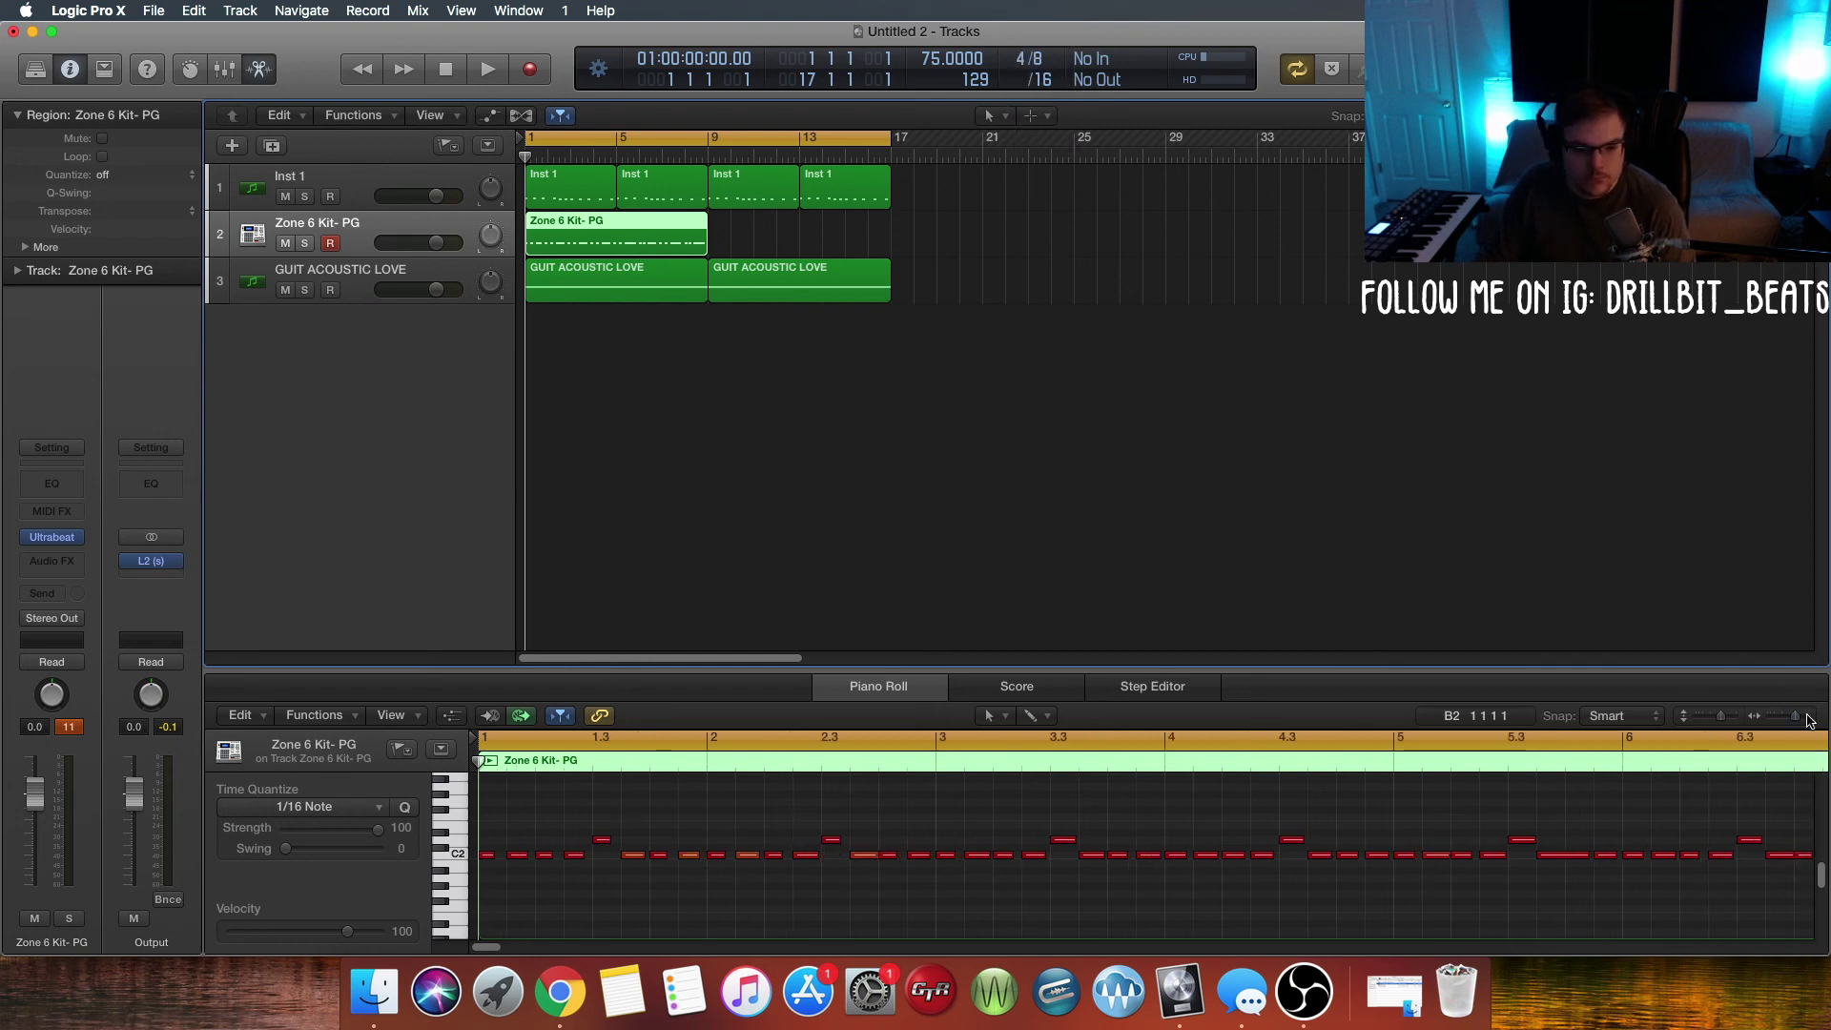
pyautogui.moveTo(1802, 717); pyautogui.dragTo(1798, 722)
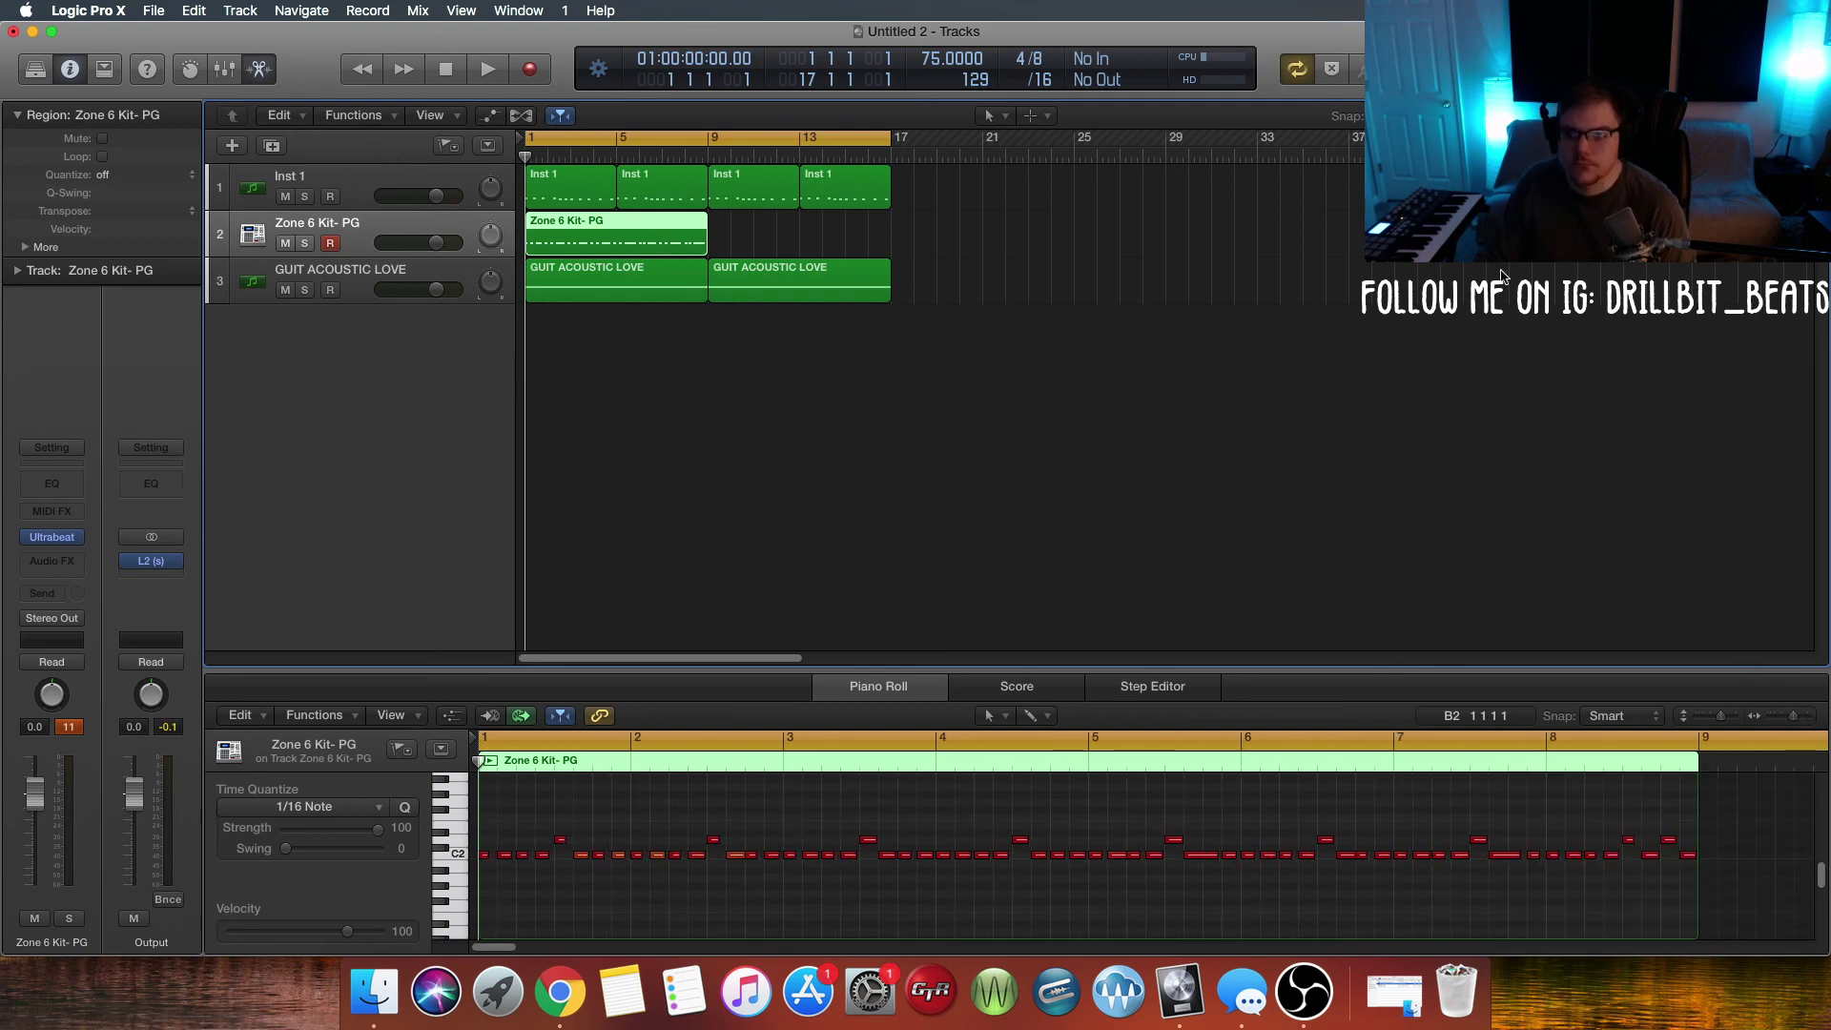
pyautogui.moveTo(1043, 64); pyautogui.dragTo(1047, 53)
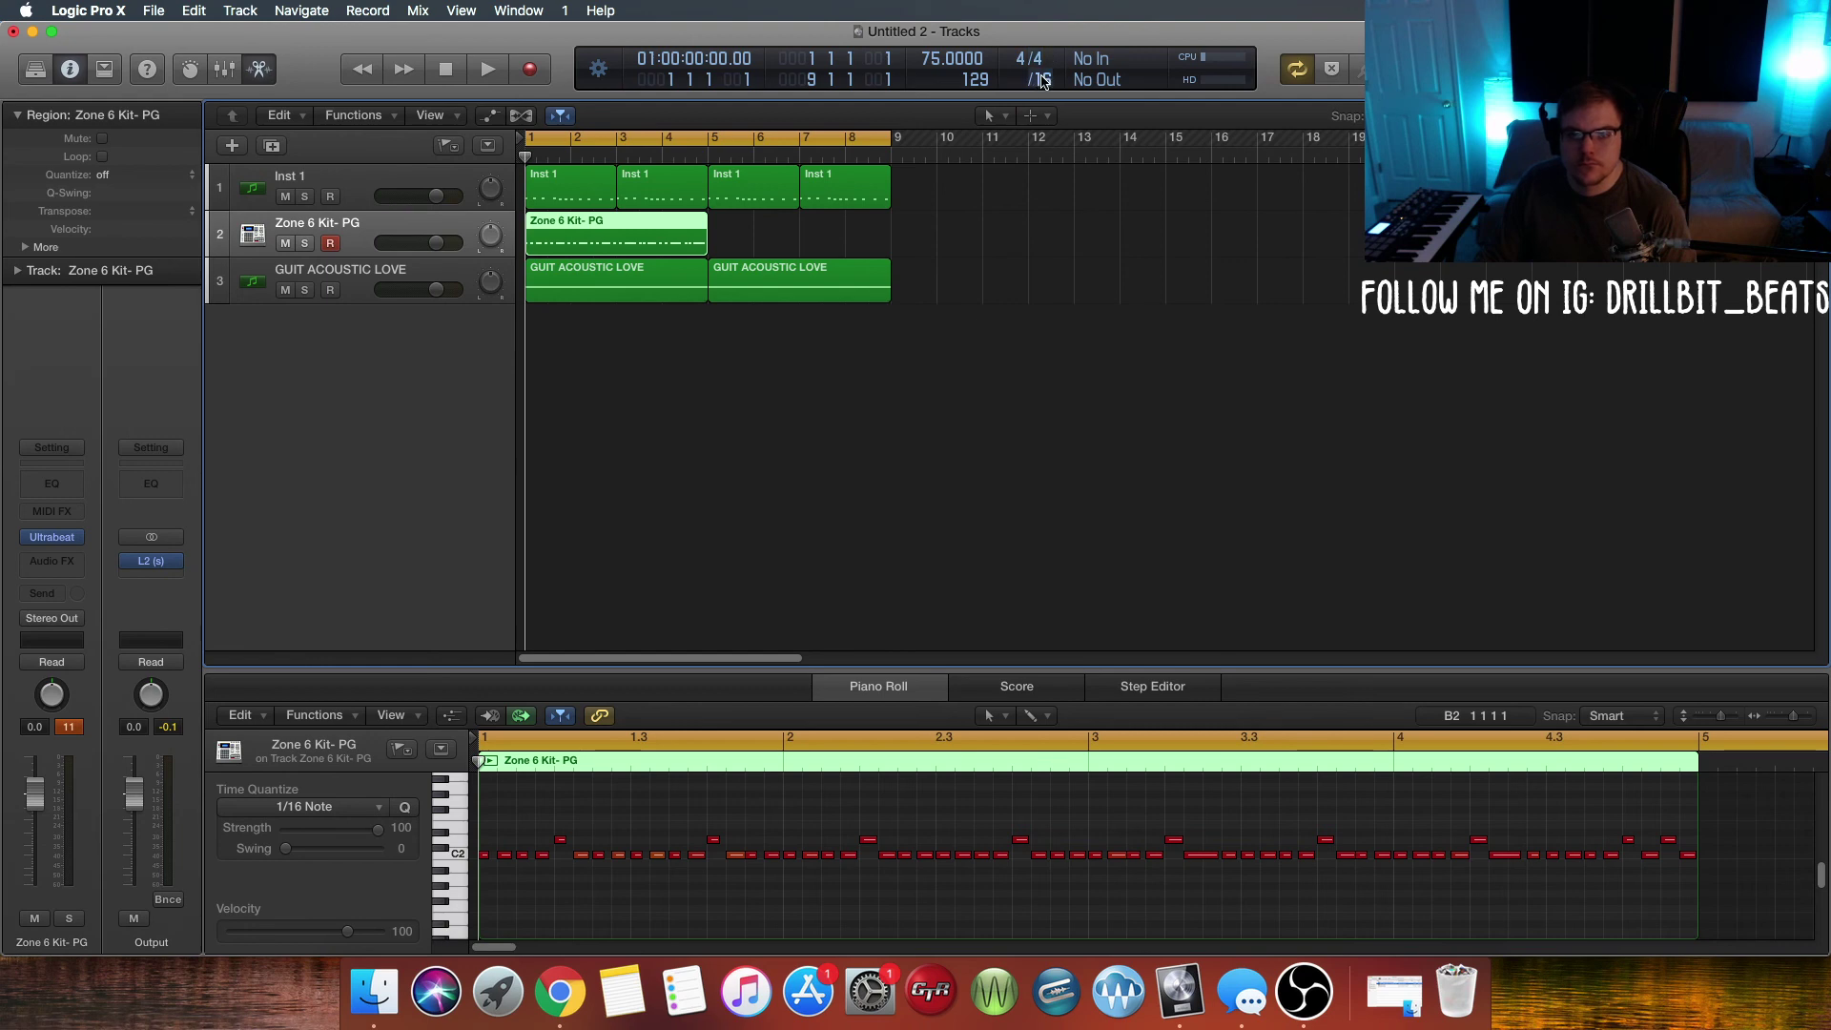
# Step: Set the project's grid division to /32 and enlarge the drum notes slightly in the piano roll
pyautogui.click(1043, 82)
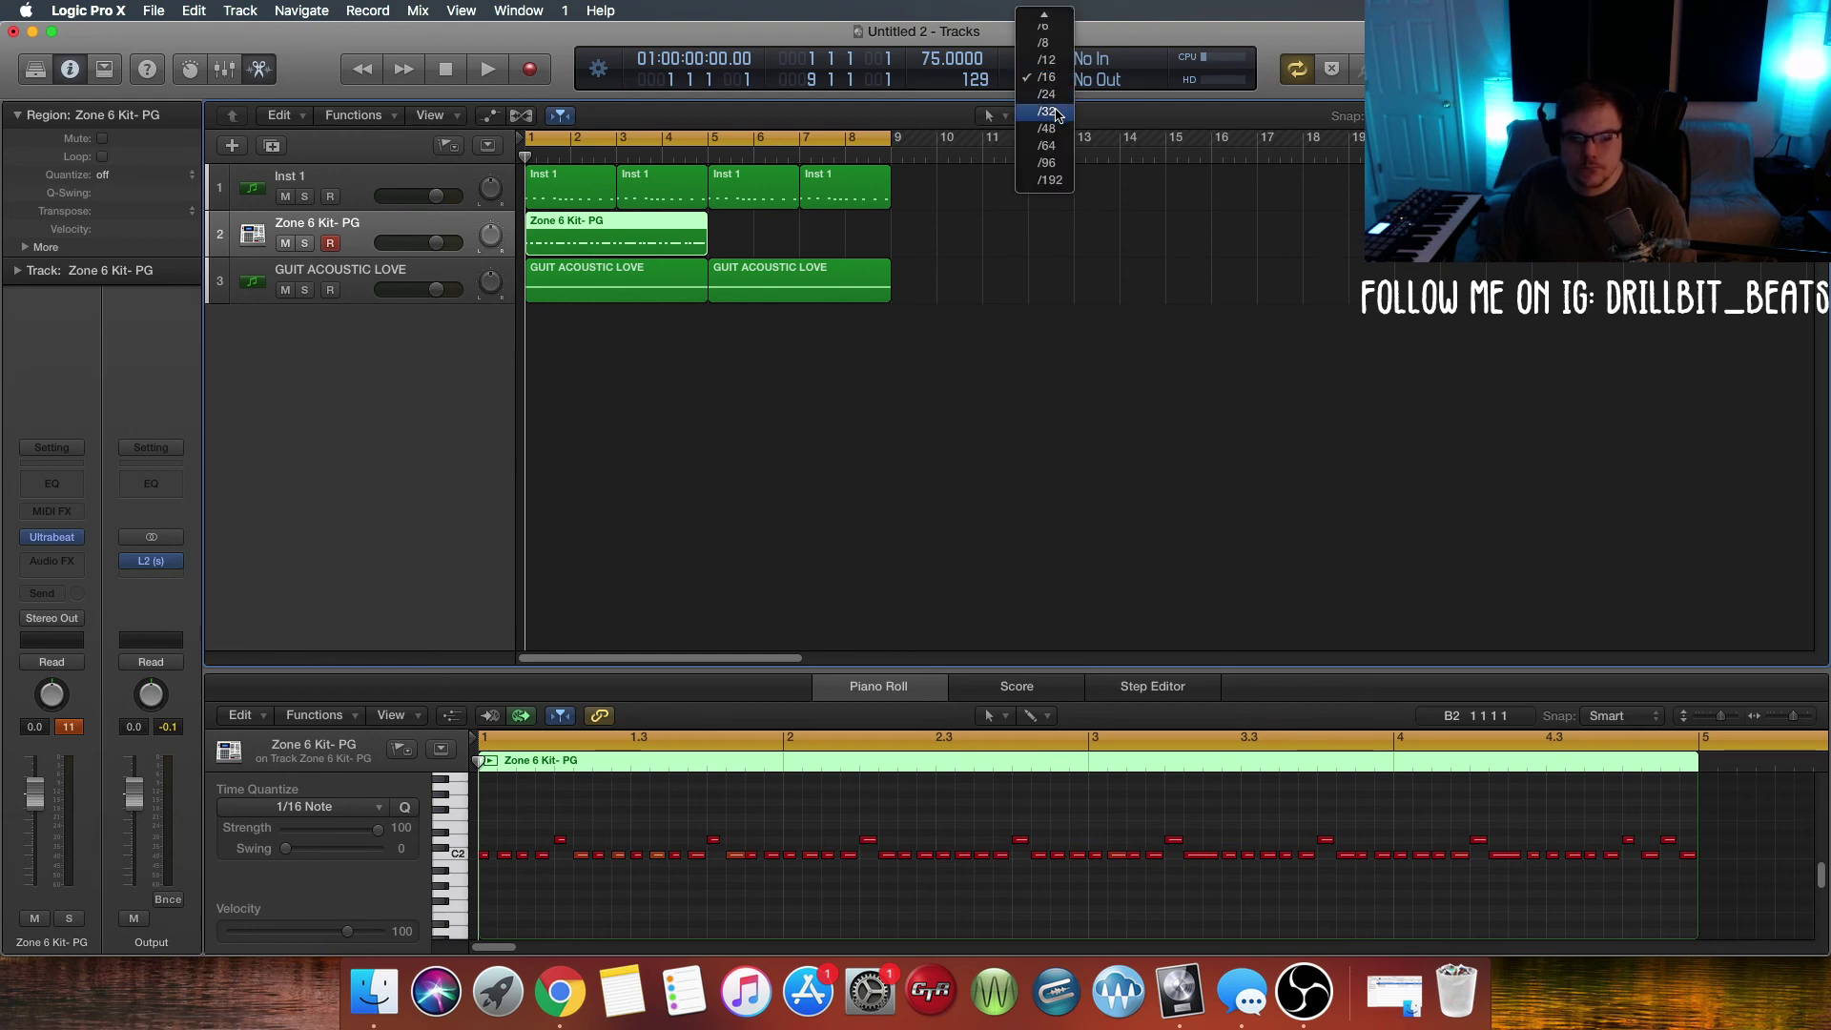
pyautogui.click(1055, 115)
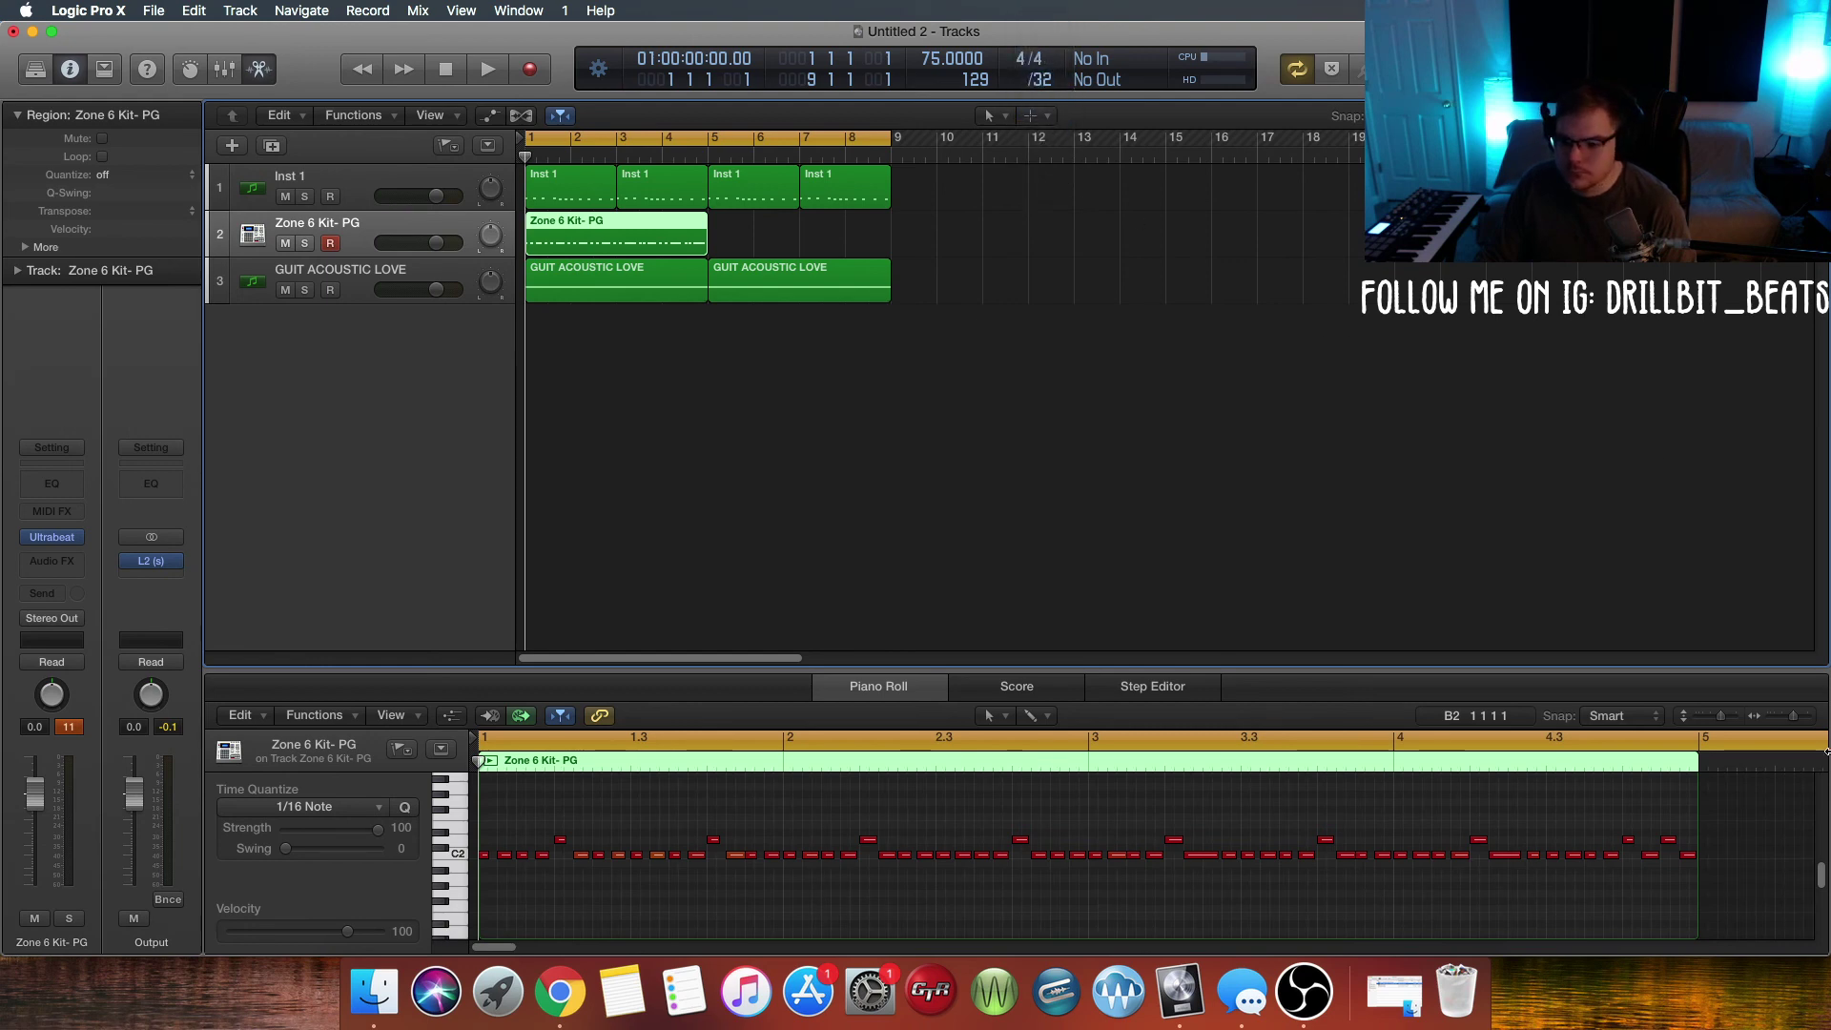
pyautogui.moveTo(1793, 719); pyautogui.dragTo(1736, 722)
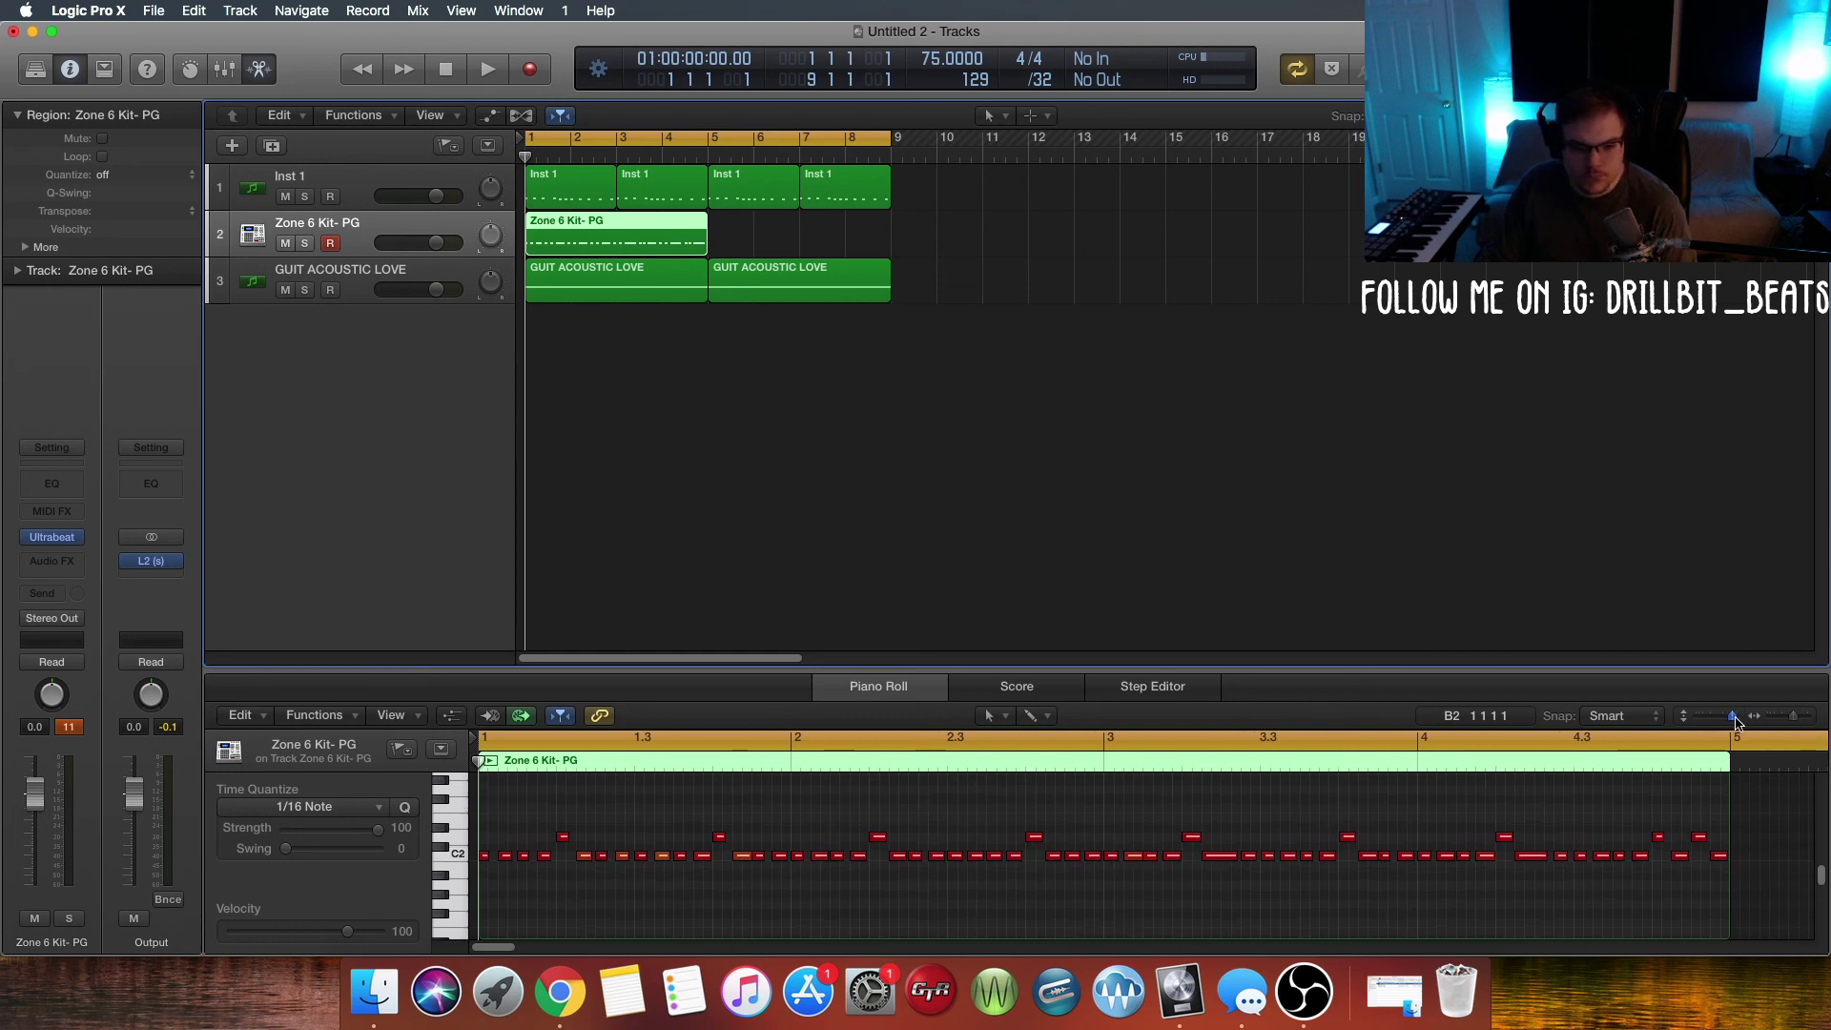
# Step: Double the shortened C2 hi-hat notes in beats 1 and 2 of bar 1 into rapid two-note rolls, checking by playback
pyautogui.click(489, 855)
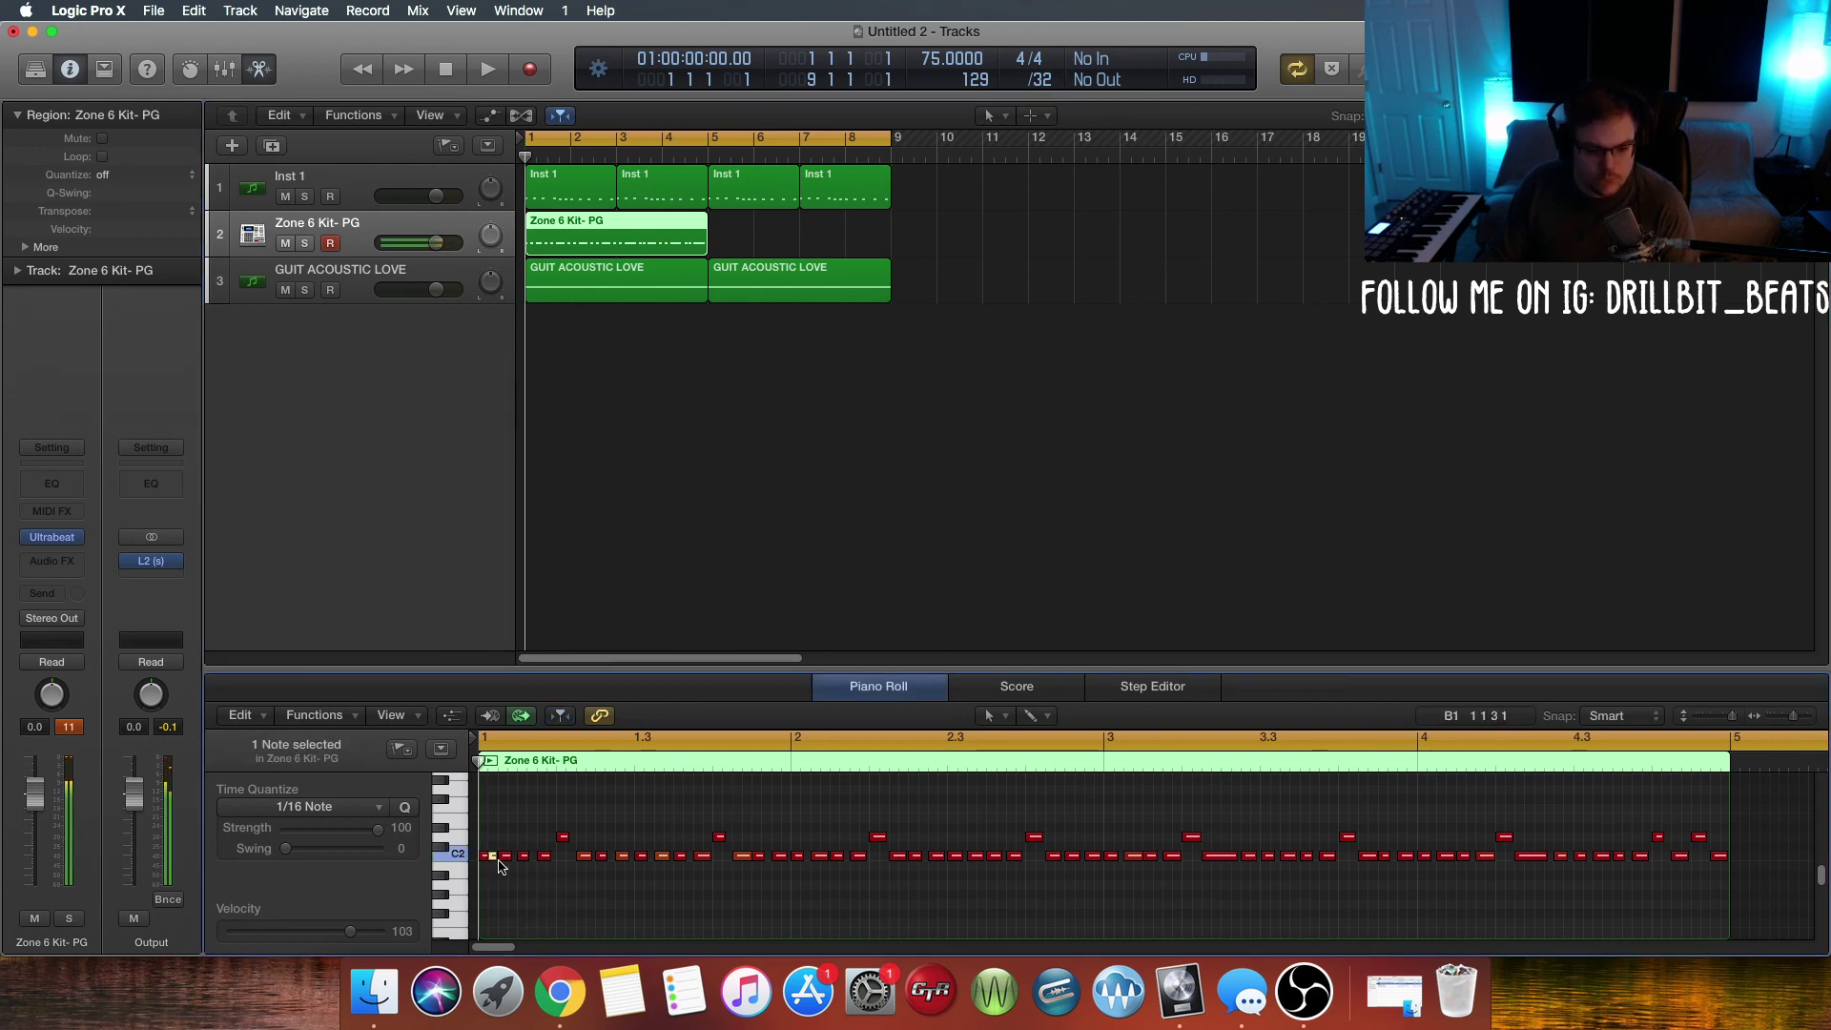
pyautogui.press('space')
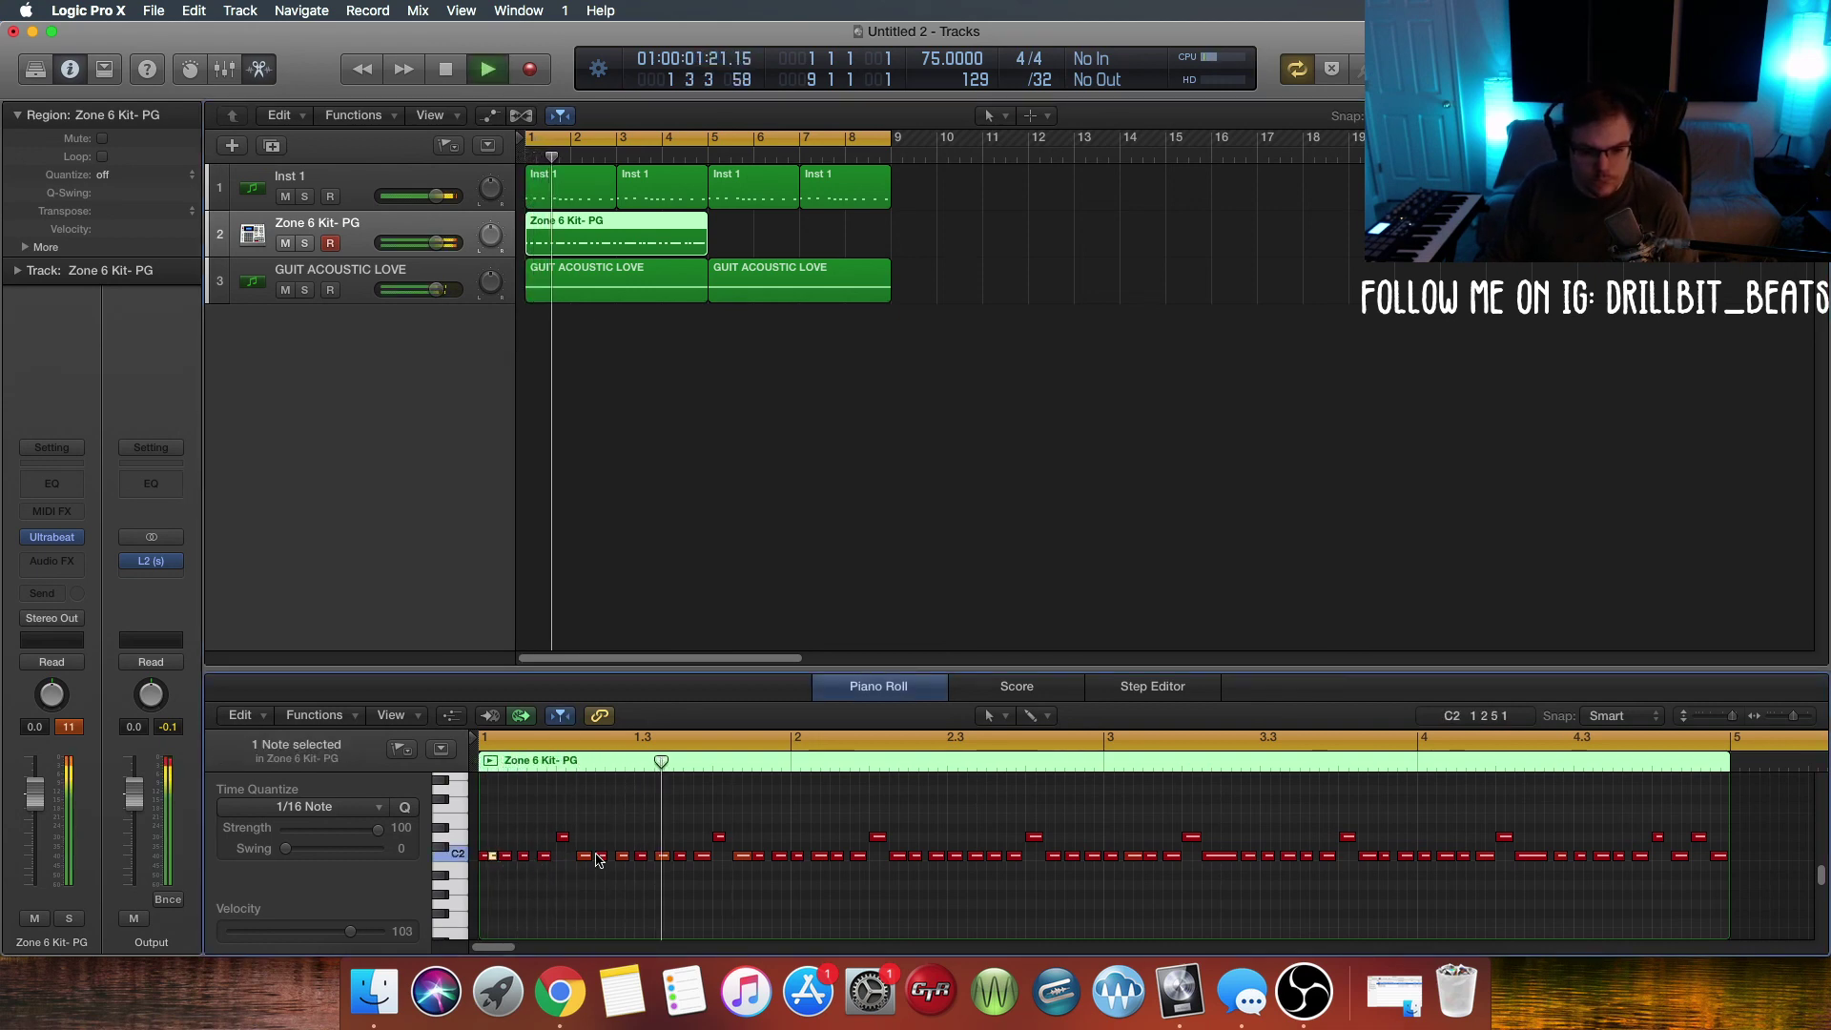
pyautogui.press('space')
pyautogui.moveTo(589, 857); pyautogui.dragTo(586, 865)
pyautogui.press('space')
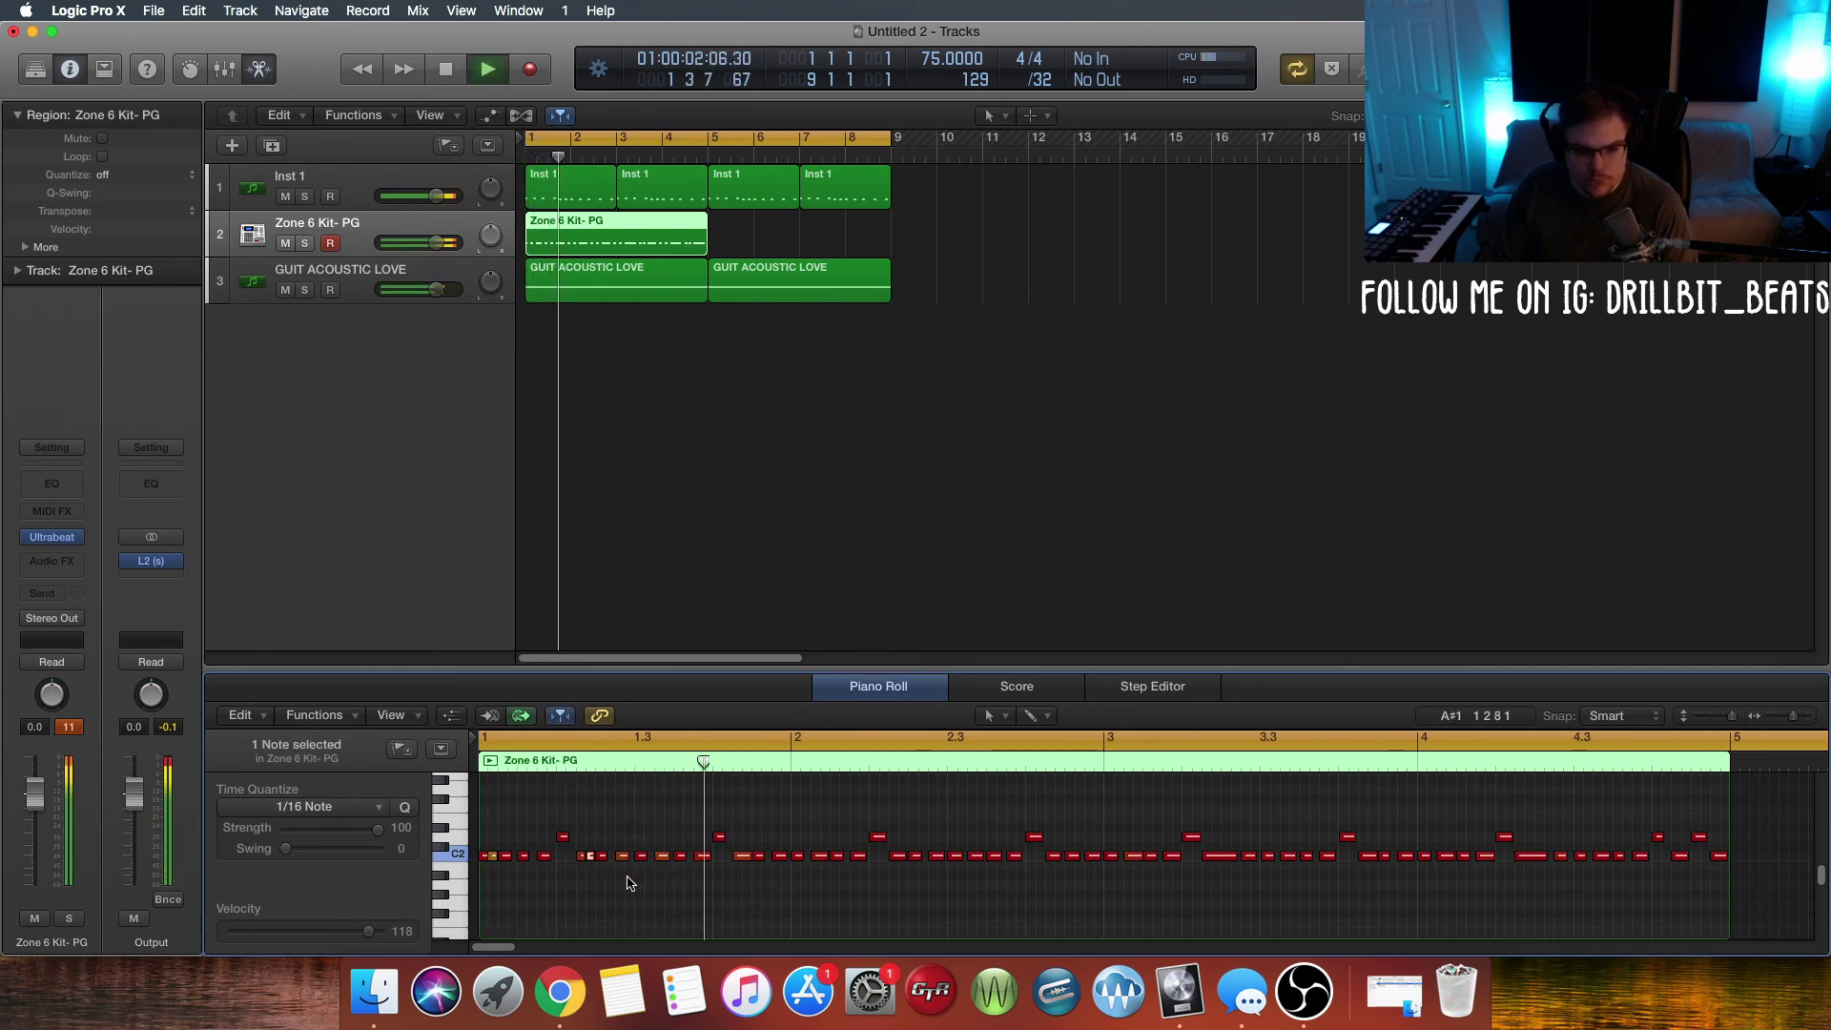
pyautogui.press('space')
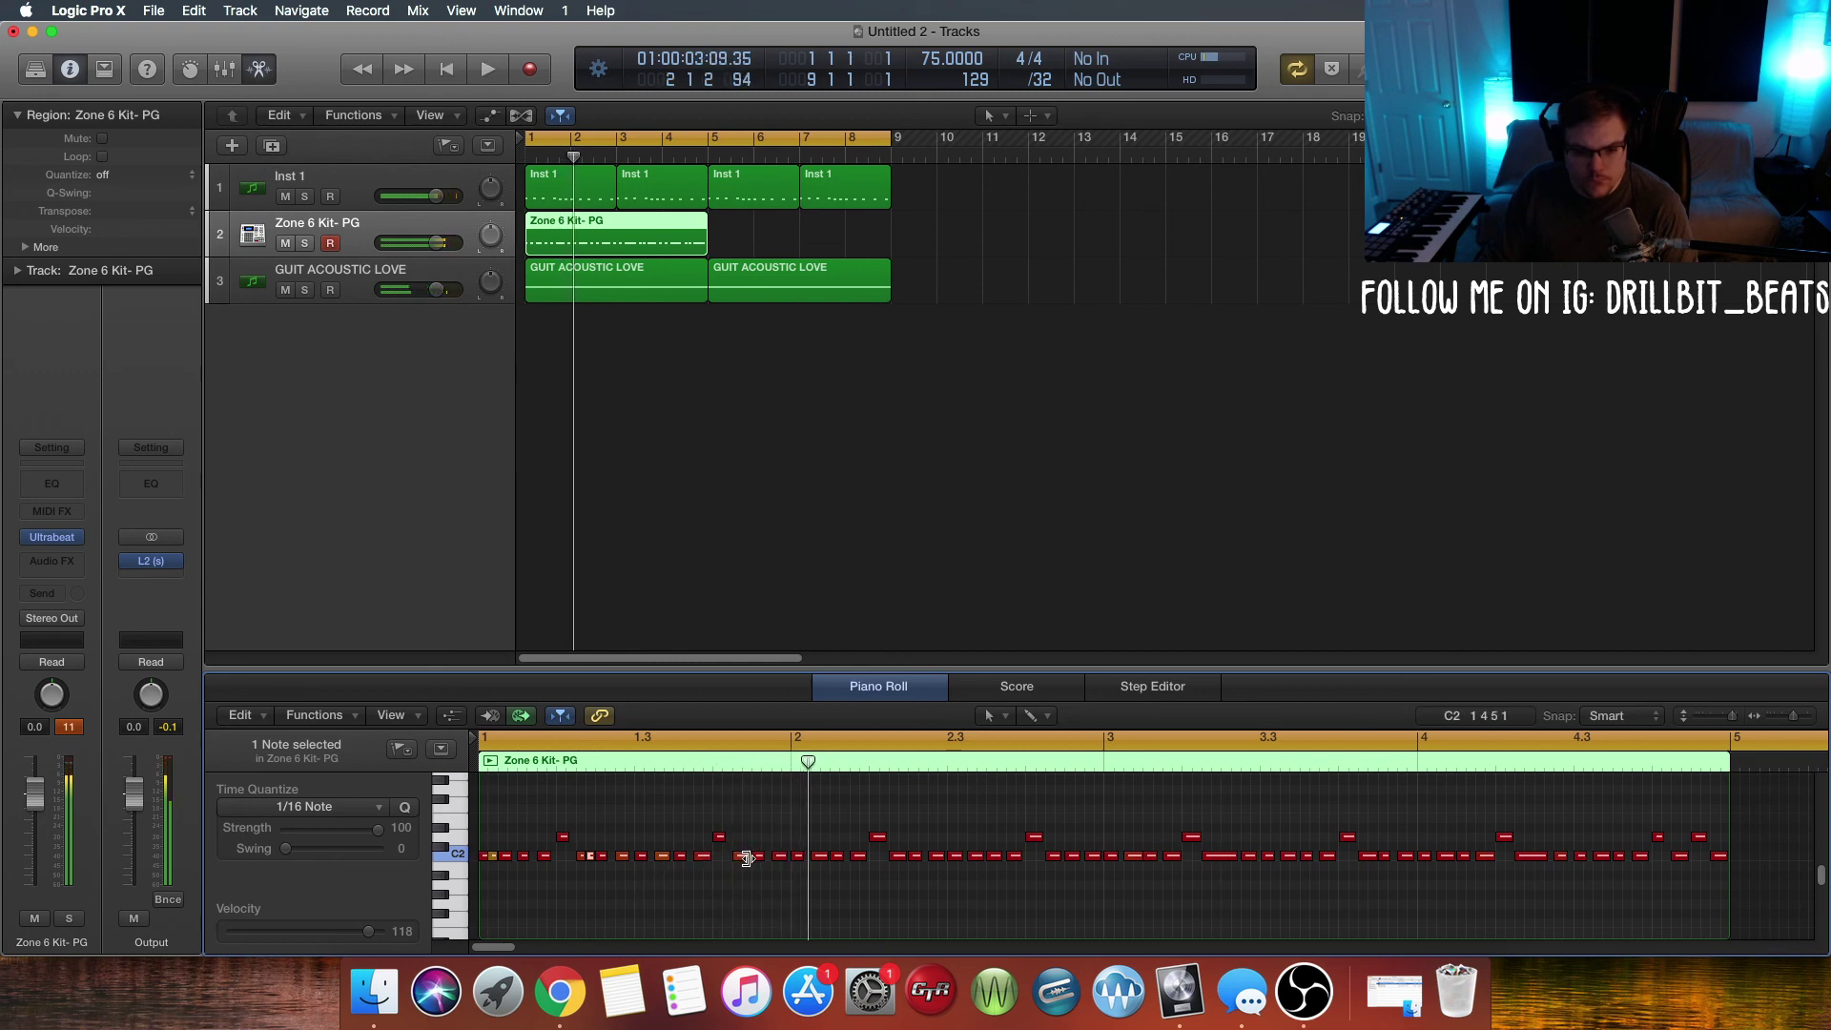
# Step: Add two-note C2 hi-hat rolls at beat 4 of bar 1 and beat 2 of bar 2, checking them from bar 1
pyautogui.moveTo(747, 859); pyautogui.dragTo(741, 865)
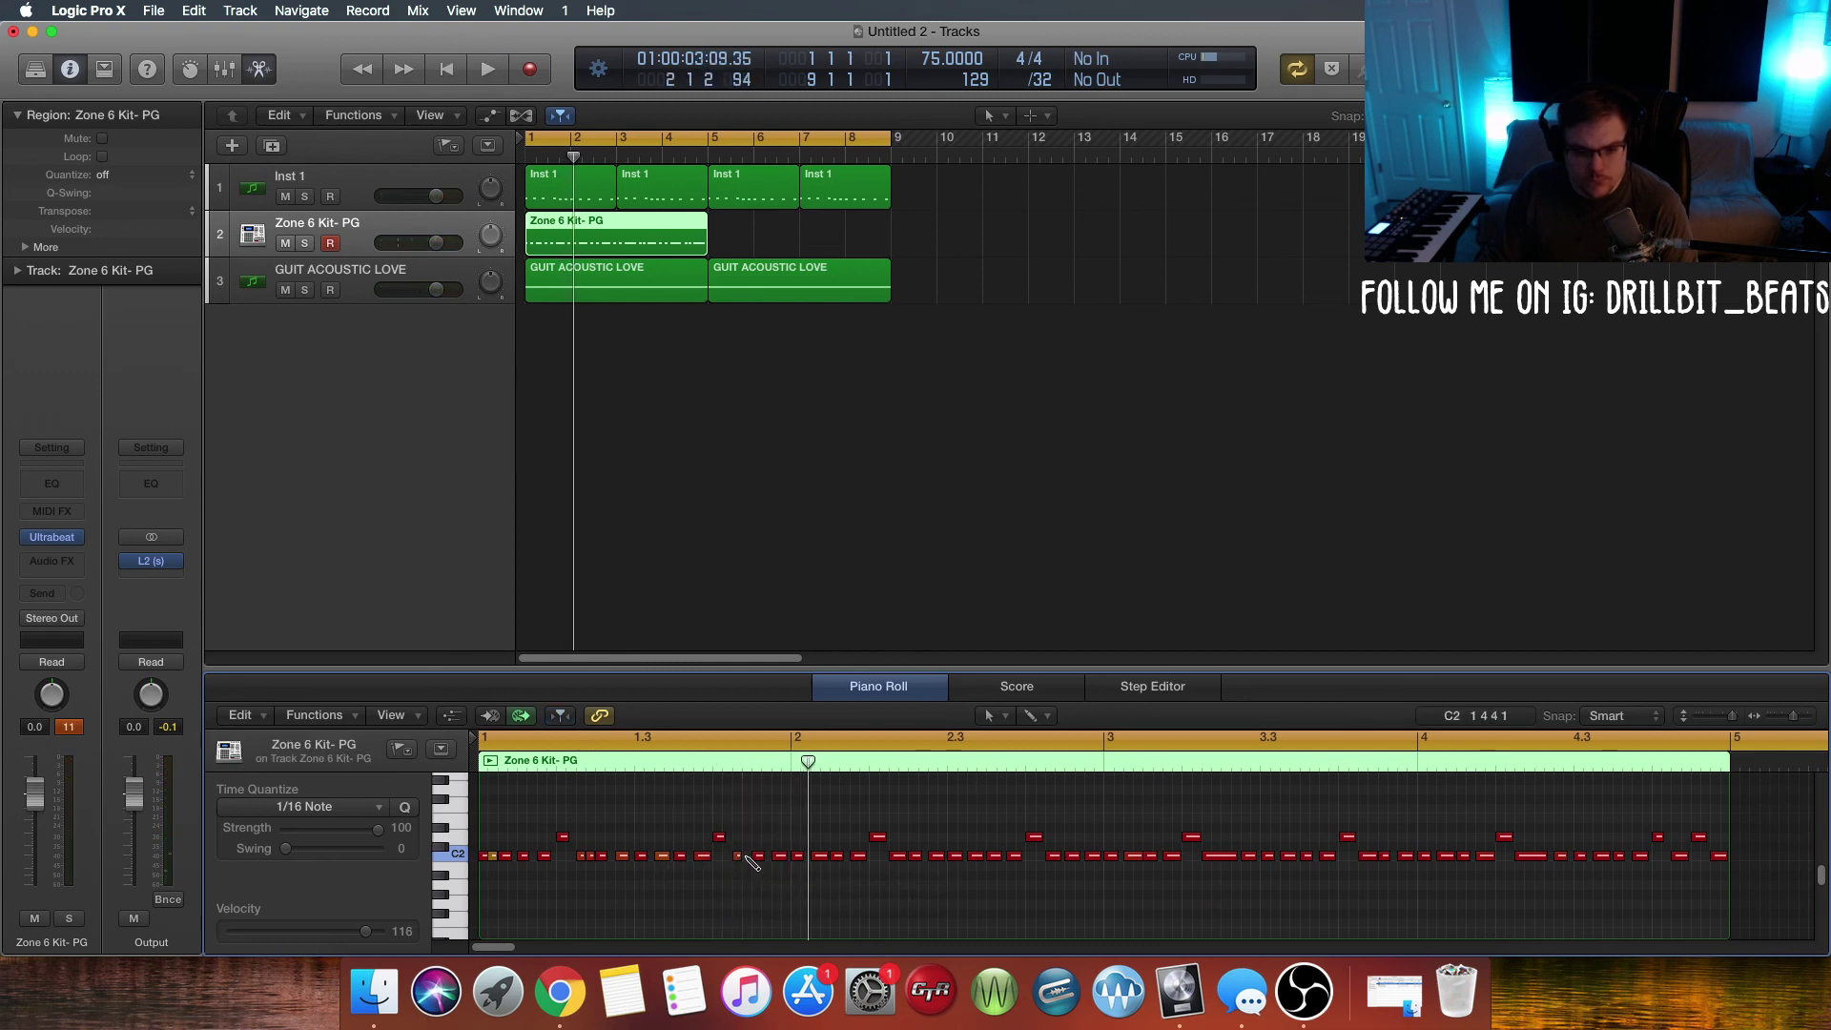
pyautogui.press('space')
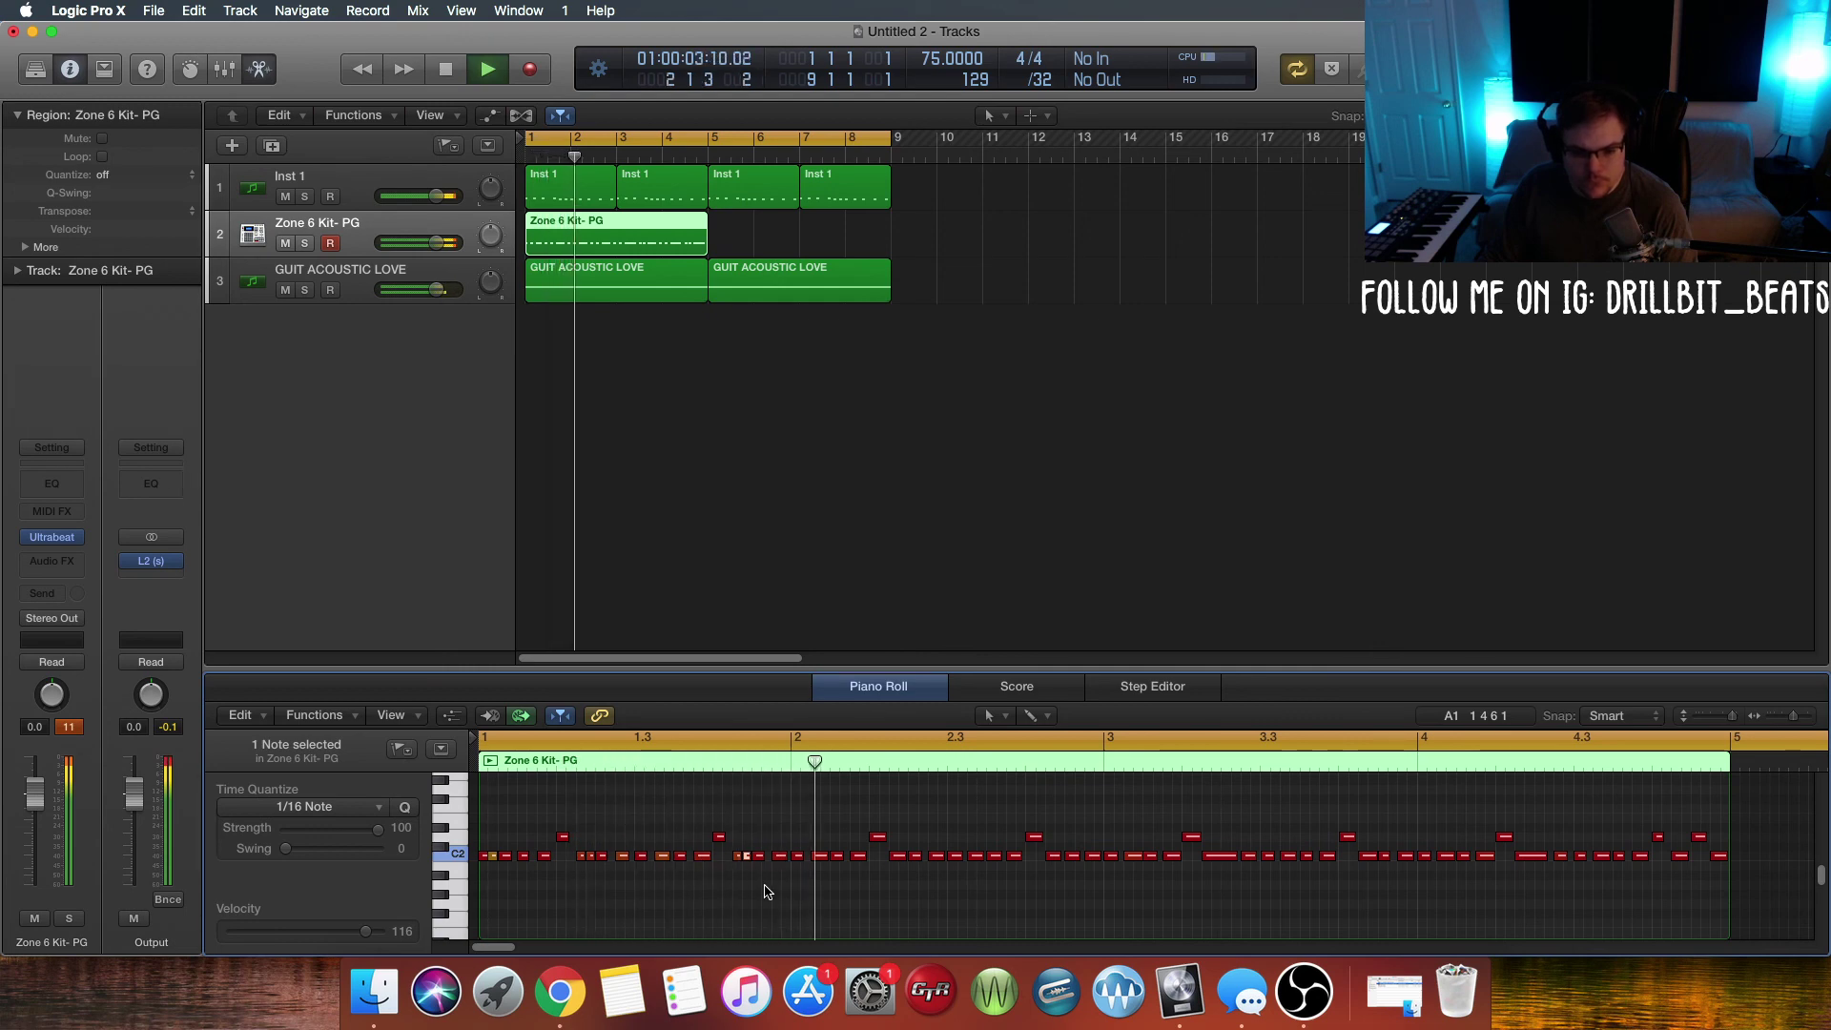
pyautogui.press('space')
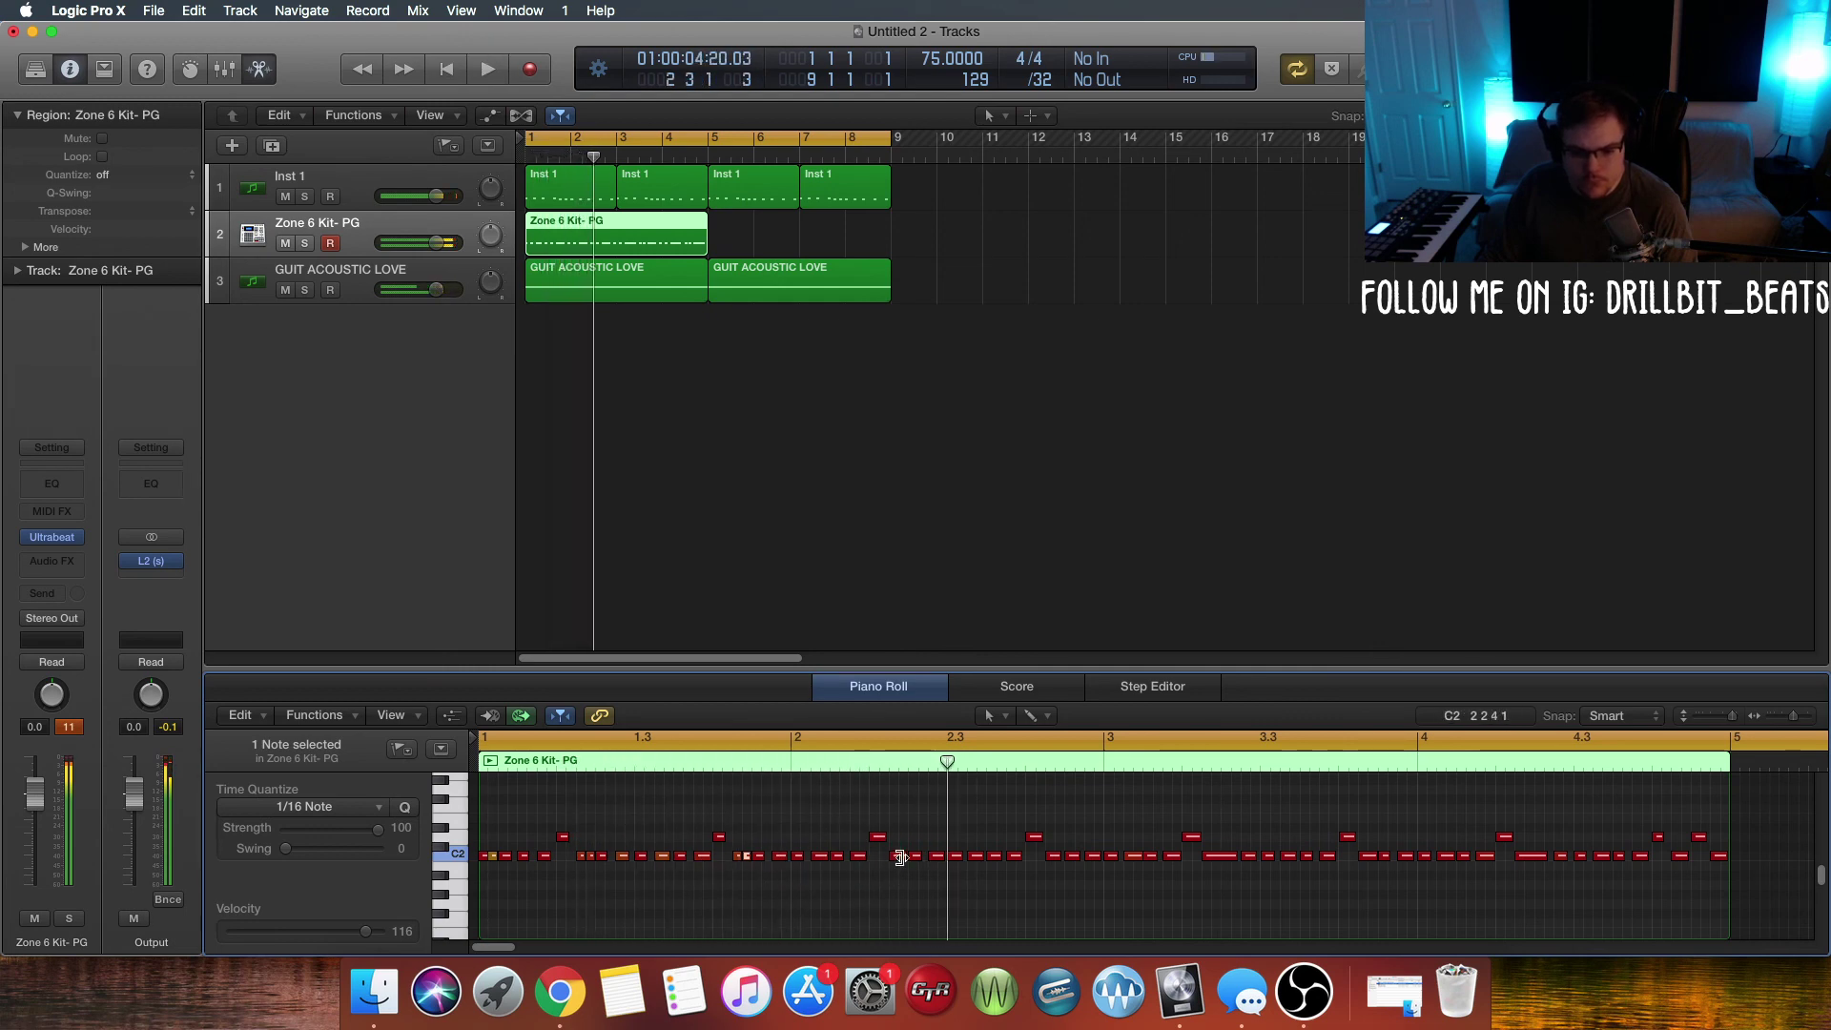
pyautogui.moveTo(899, 857); pyautogui.dragTo(896, 859)
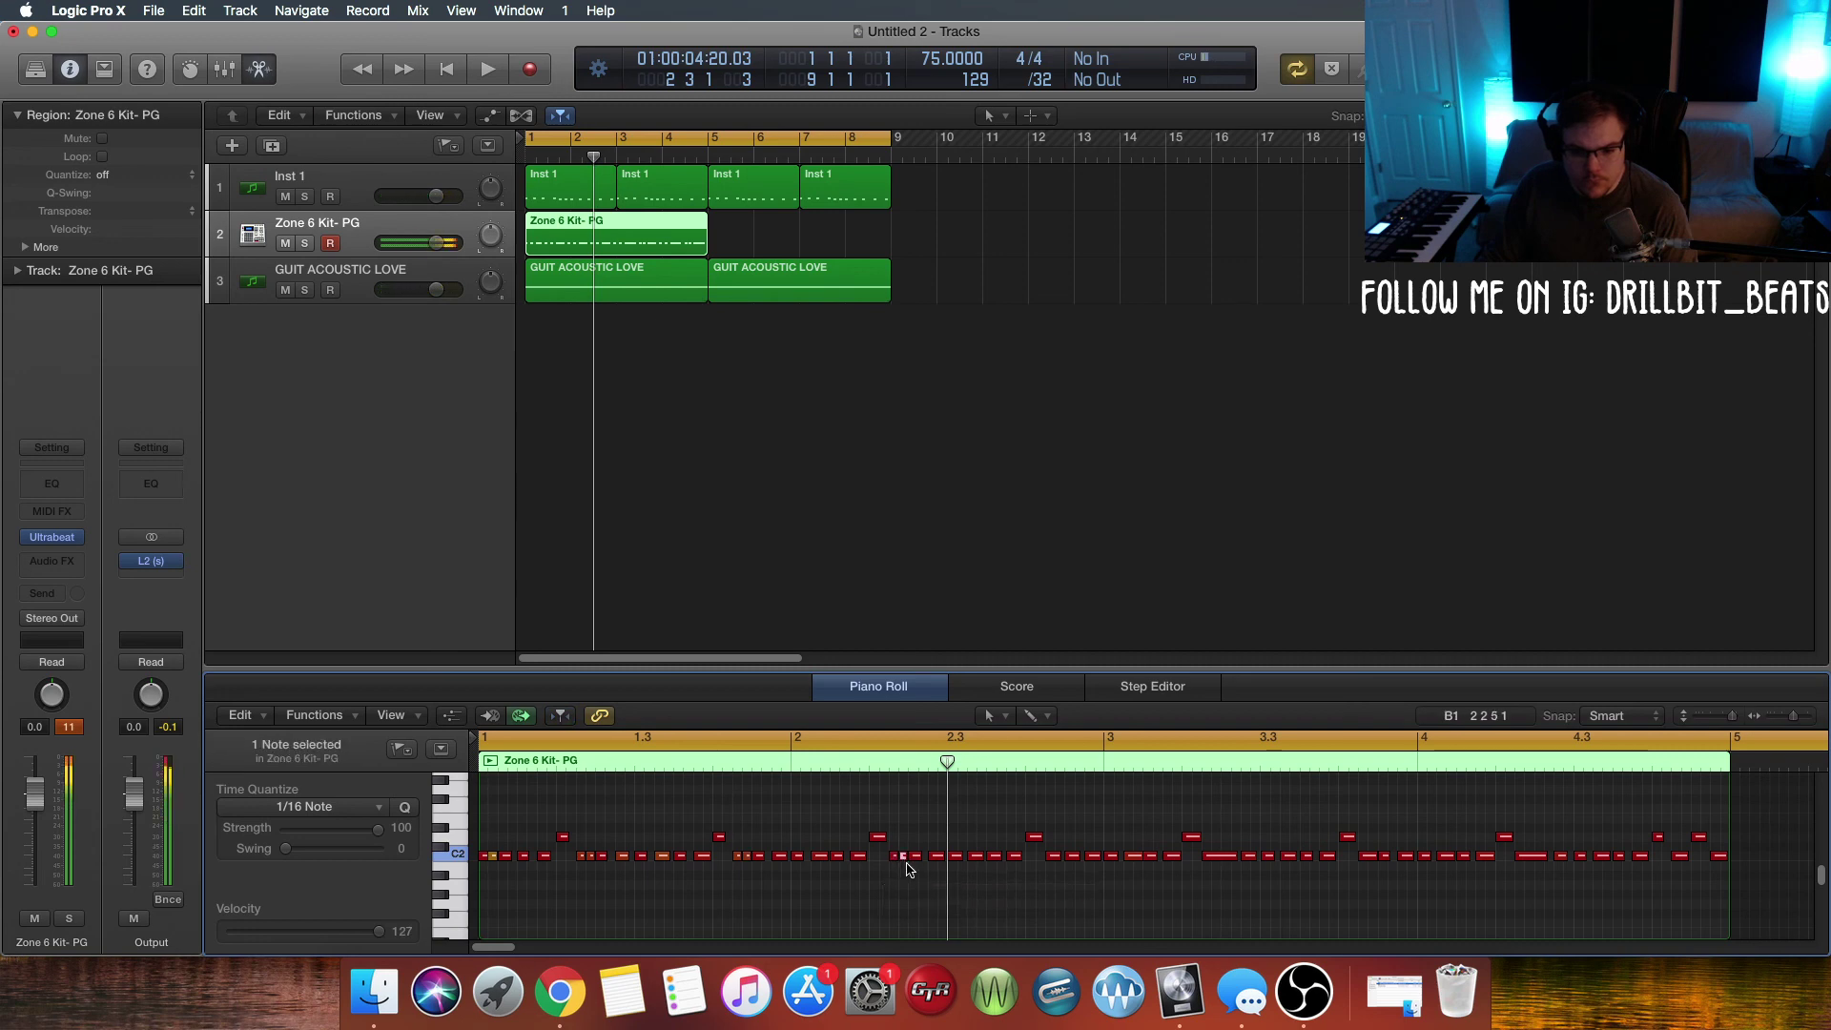
pyautogui.press('Return')
pyautogui.press('space')
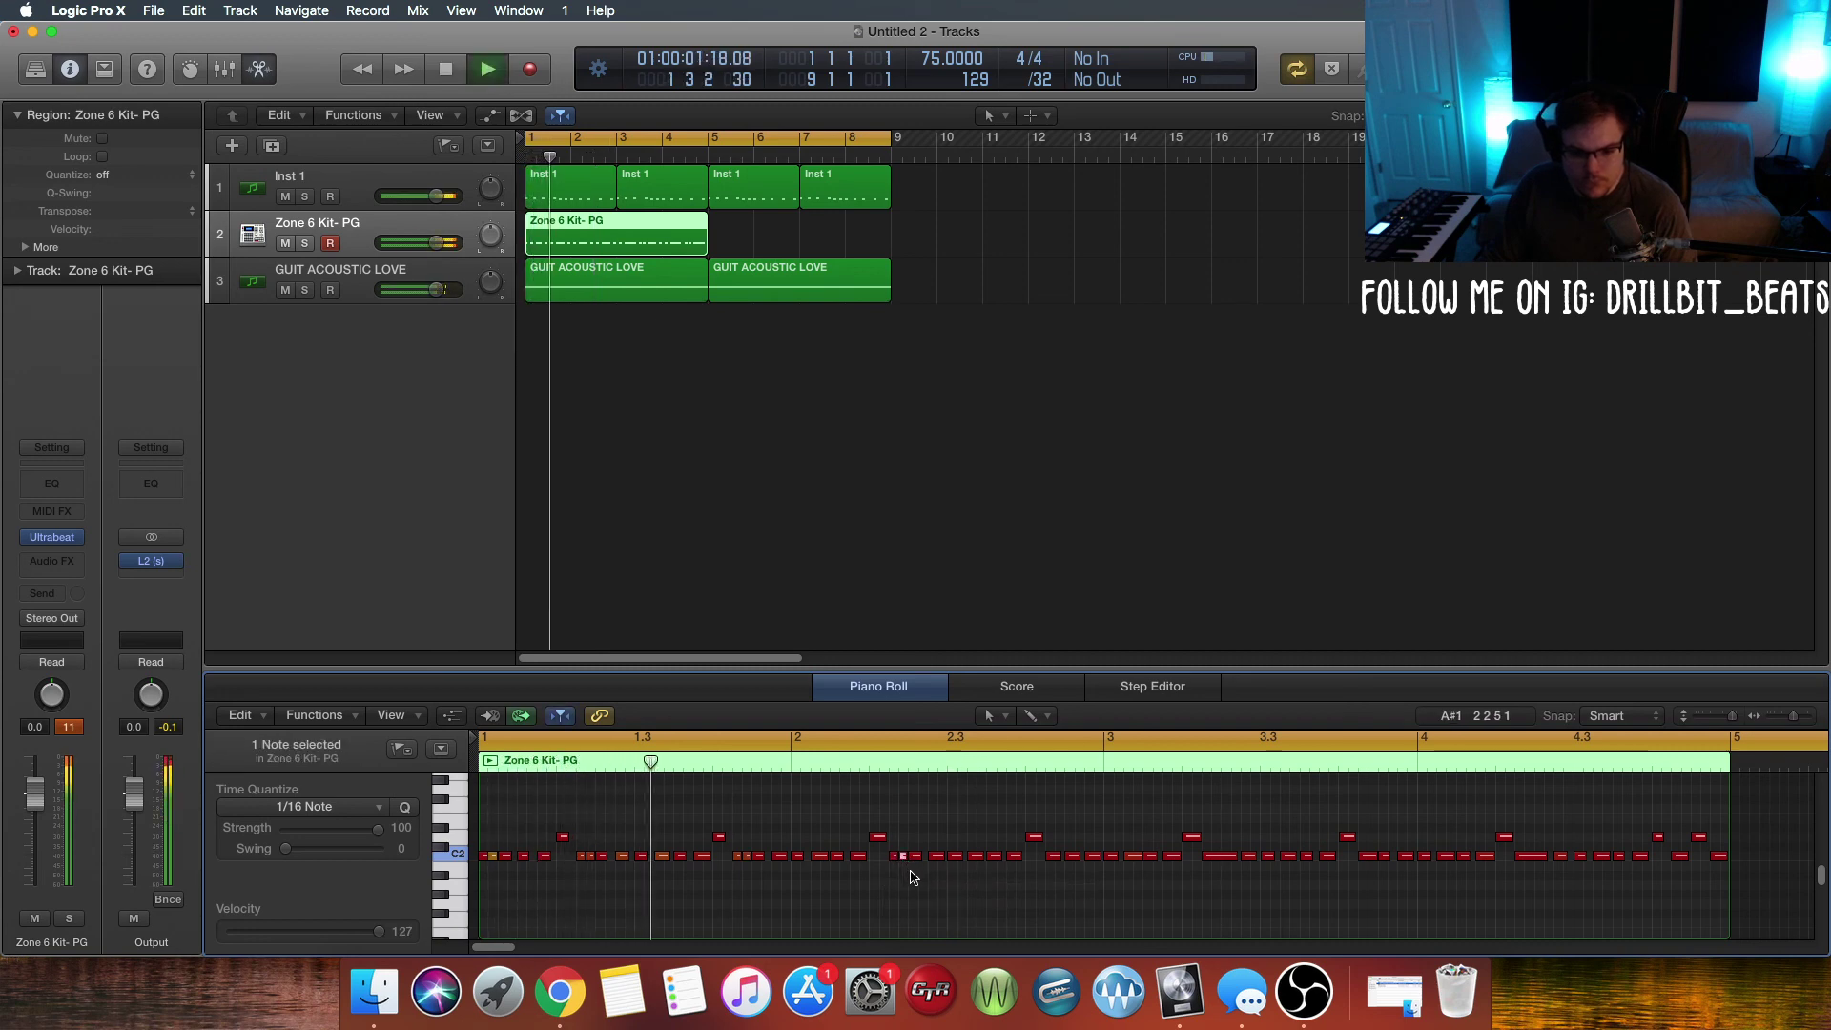
pyautogui.press('space')
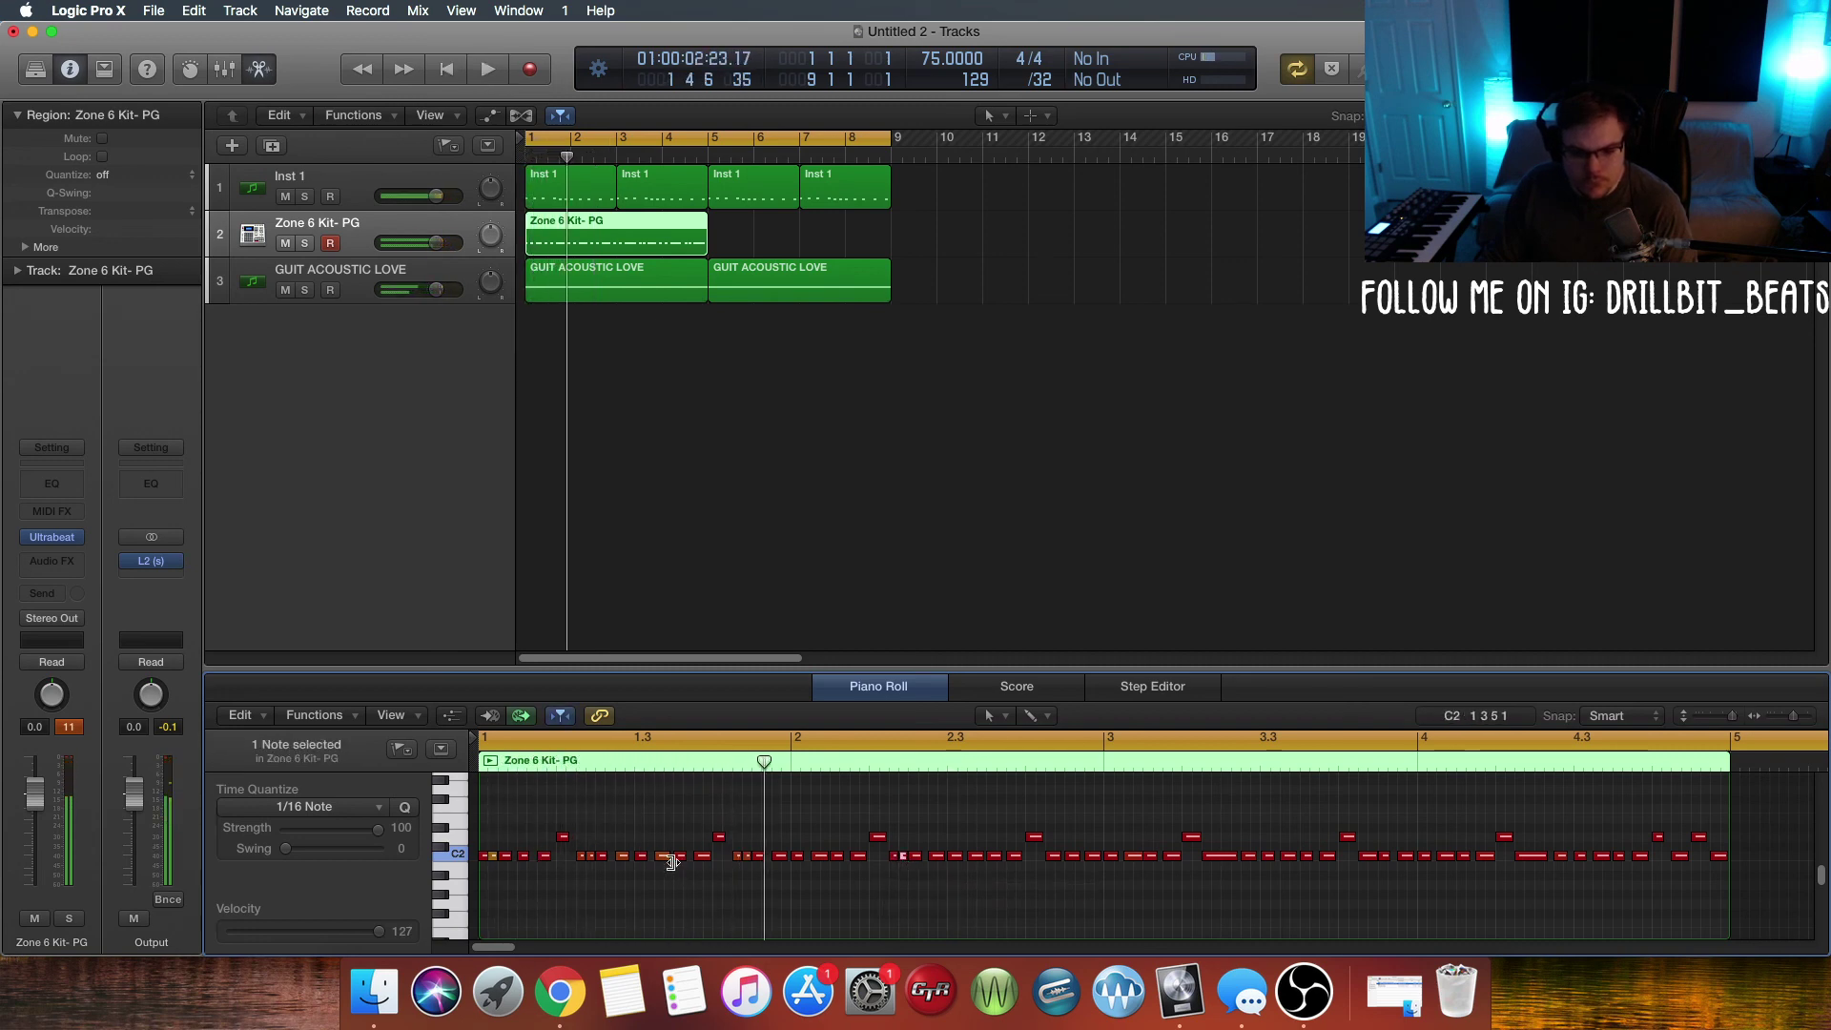
# Step: Turn the long C2 hi-hat note at beat 3 of bar 1 into a two-note roll and play it from the start
pyautogui.moveTo(672, 863); pyautogui.dragTo(666, 856)
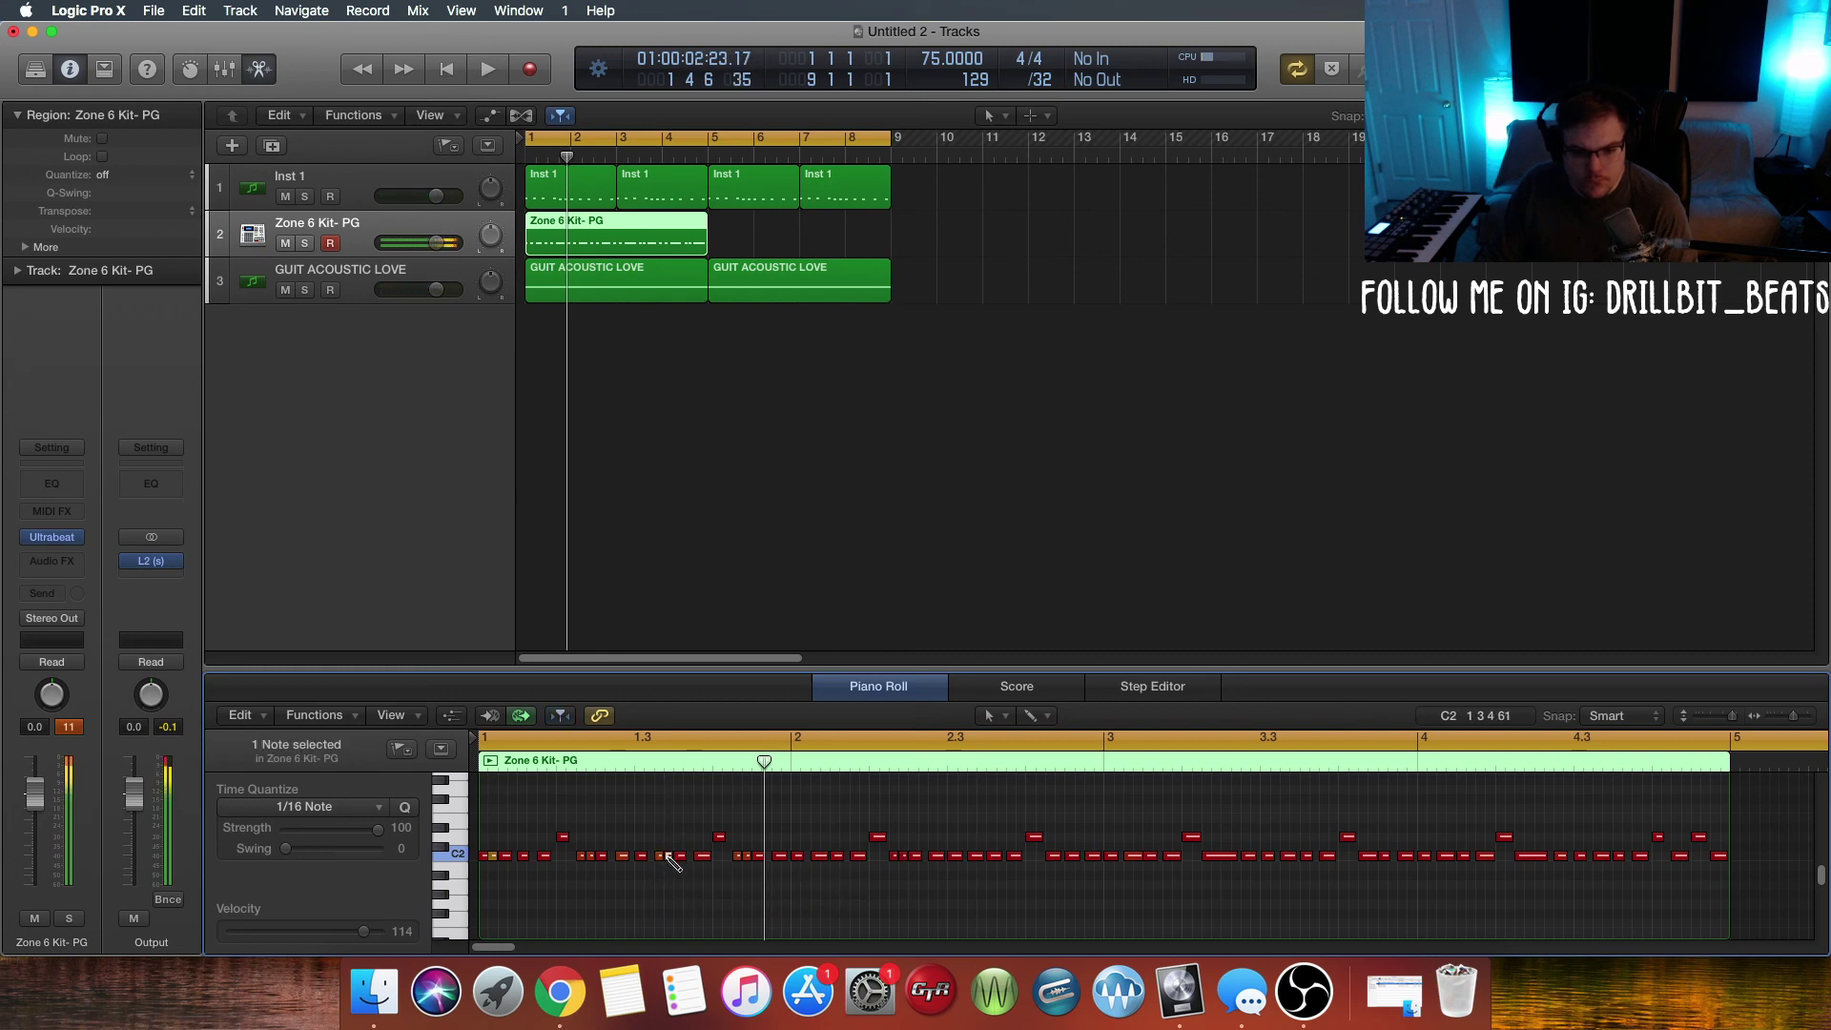
pyautogui.press('Return')
pyautogui.press('space')
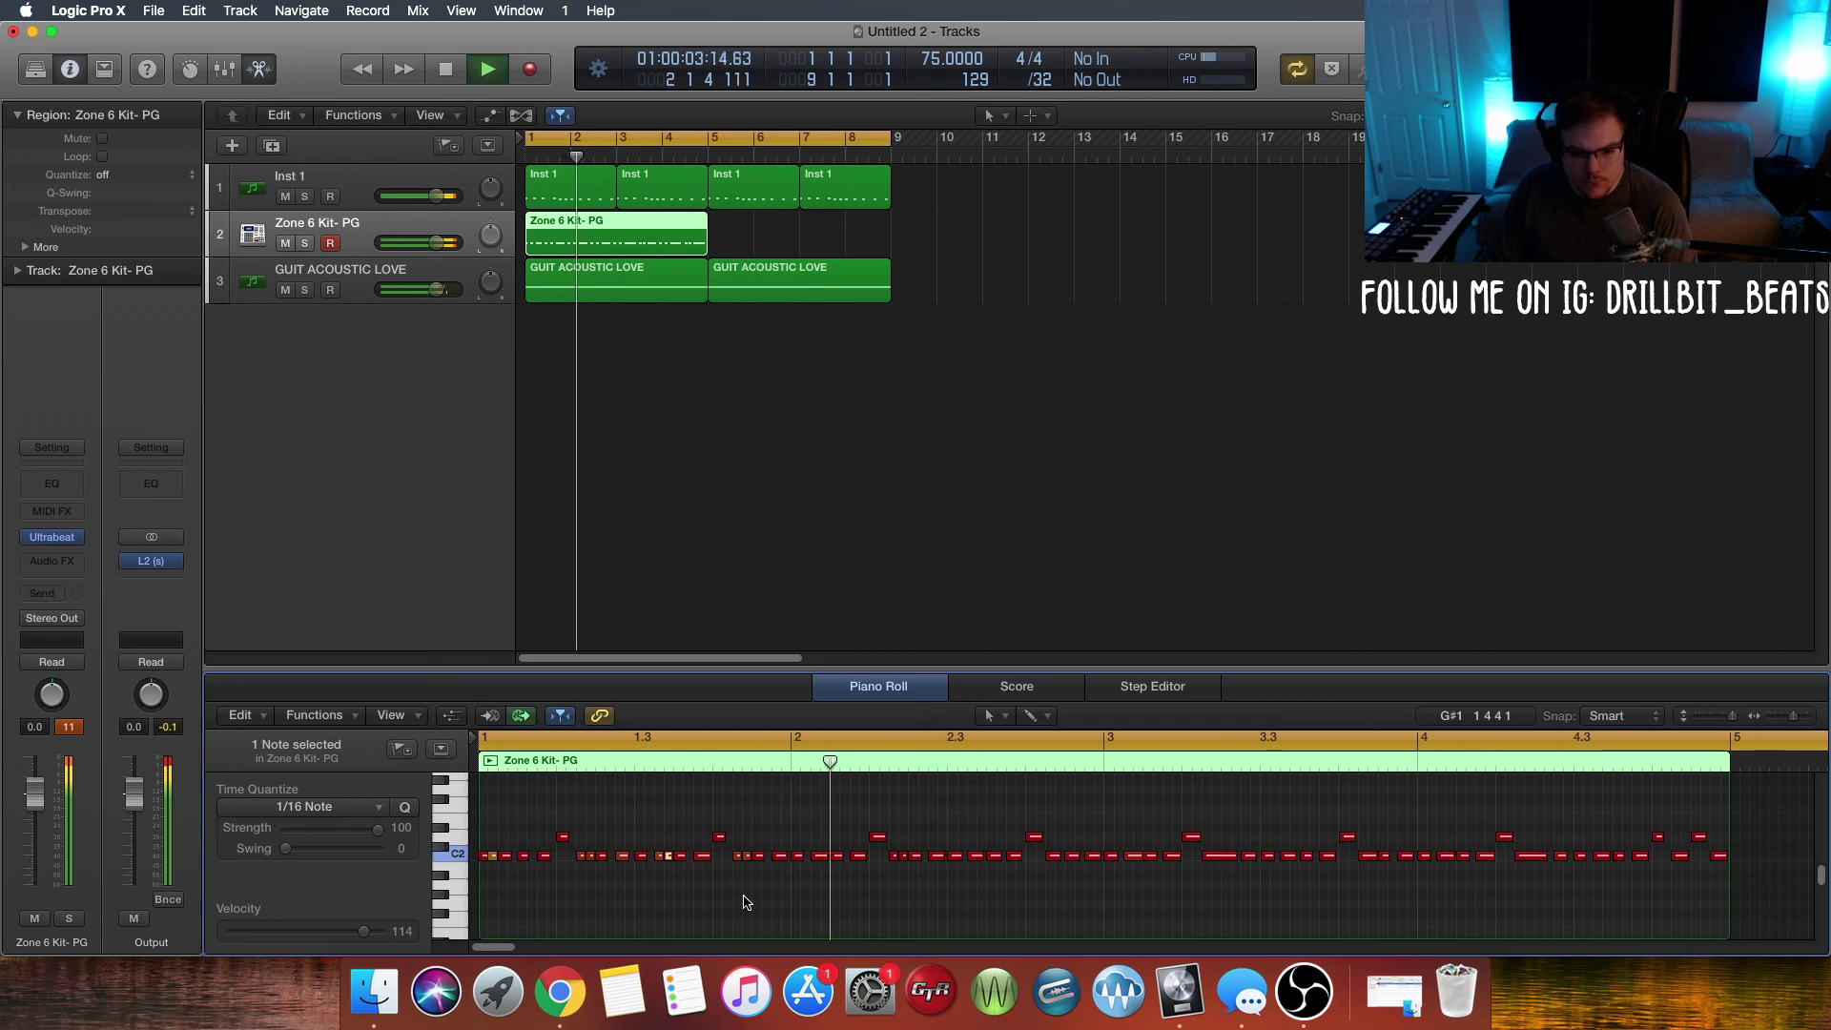
pyautogui.press('space')
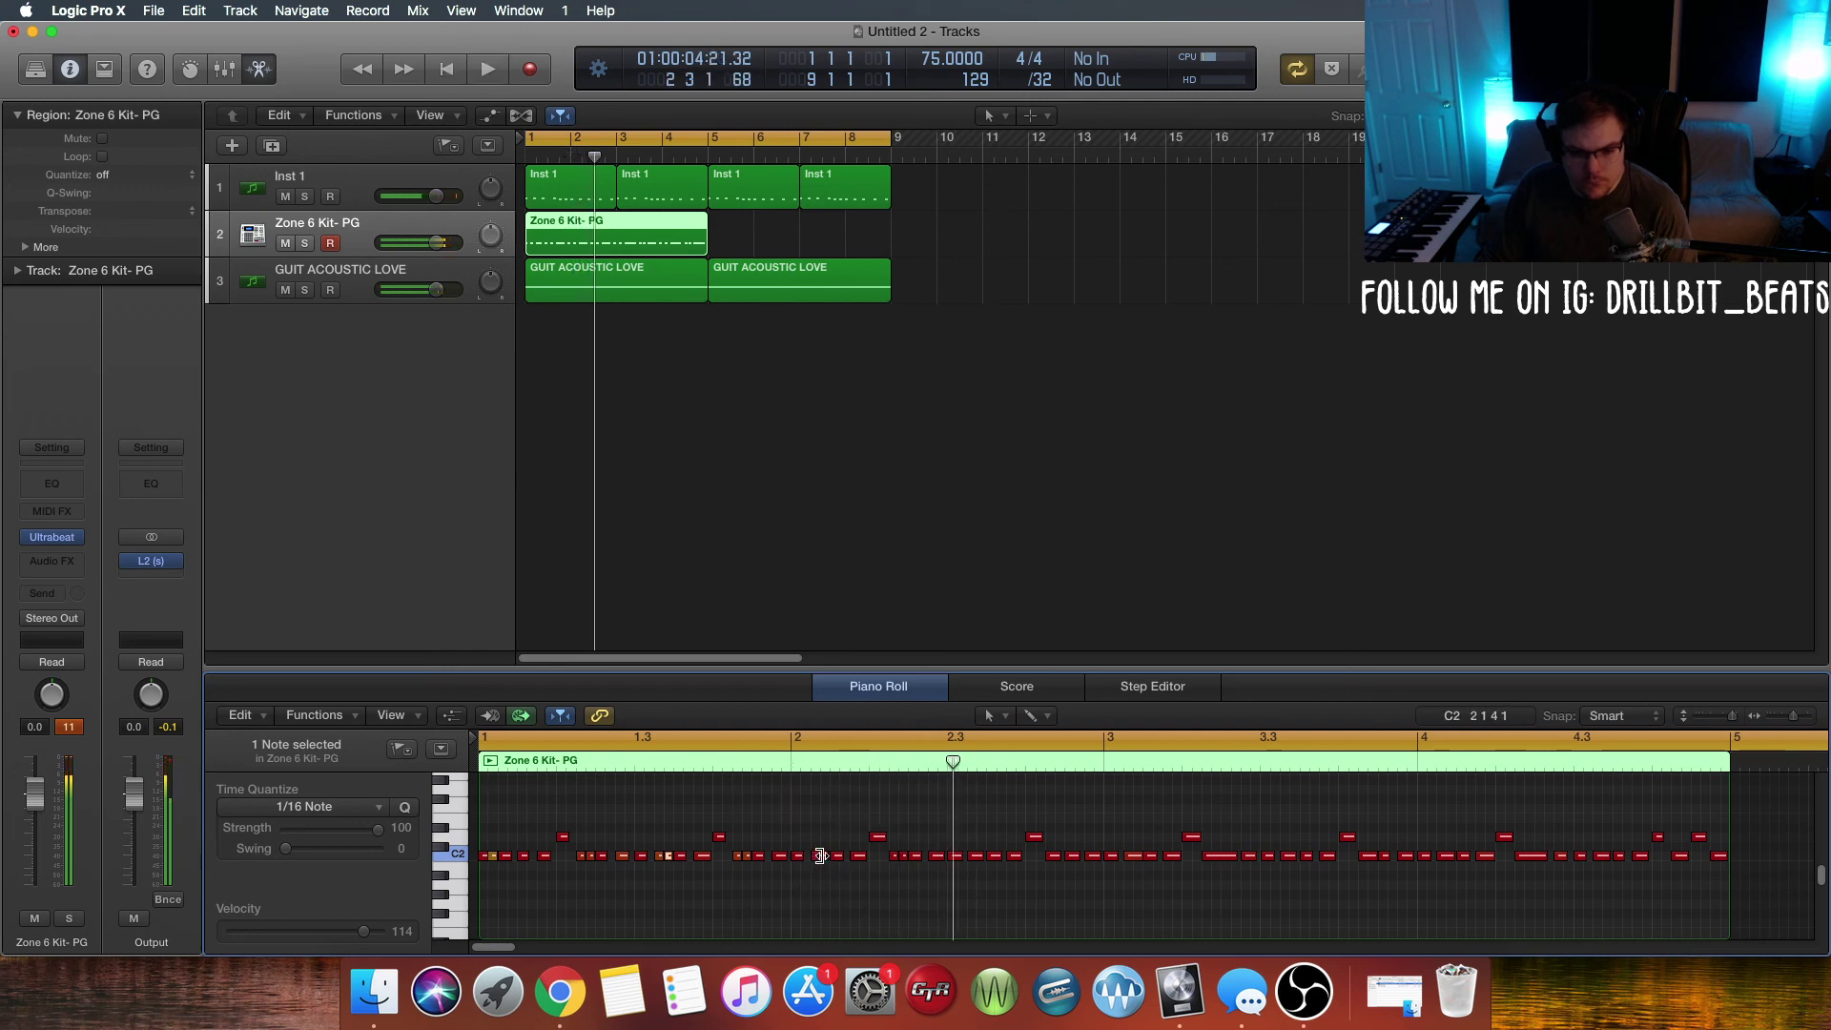
# Step: Add two-note C2 hi-hat rolls at beats 1 and 3 of bar 2 and listen to the result
pyautogui.moveTo(821, 855); pyautogui.dragTo(817, 865)
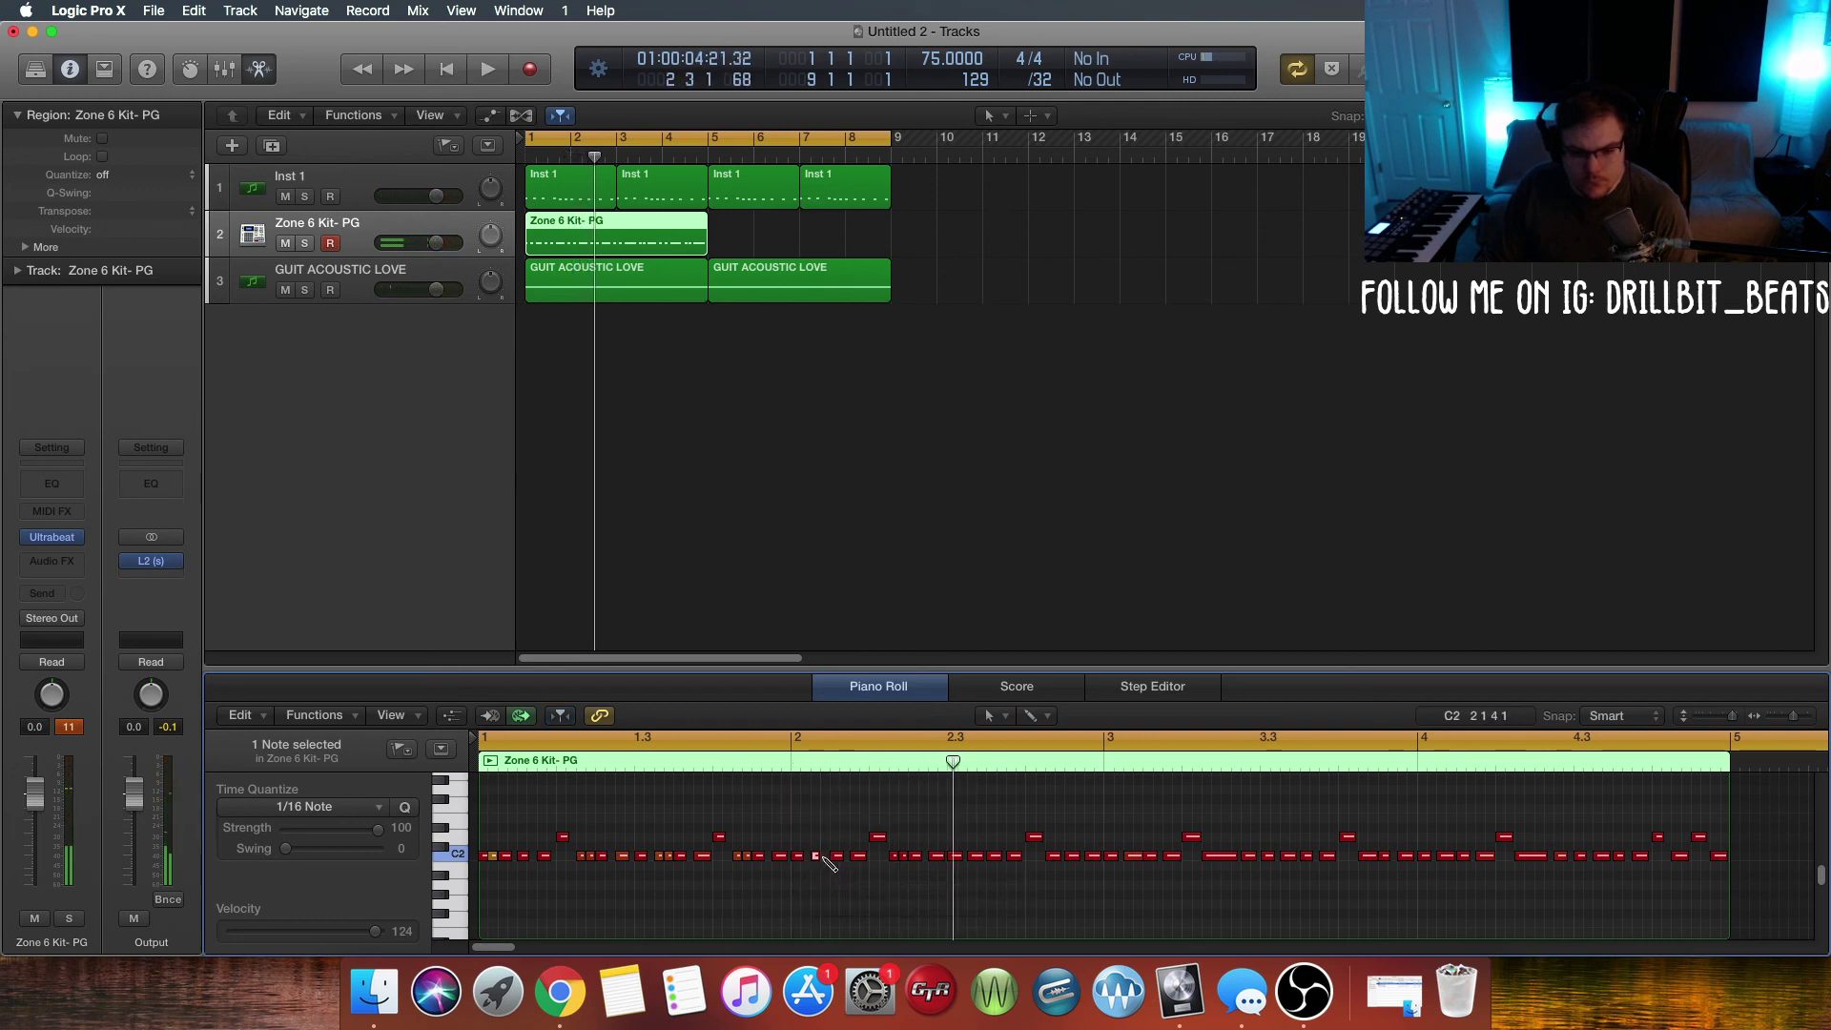
pyautogui.press('space')
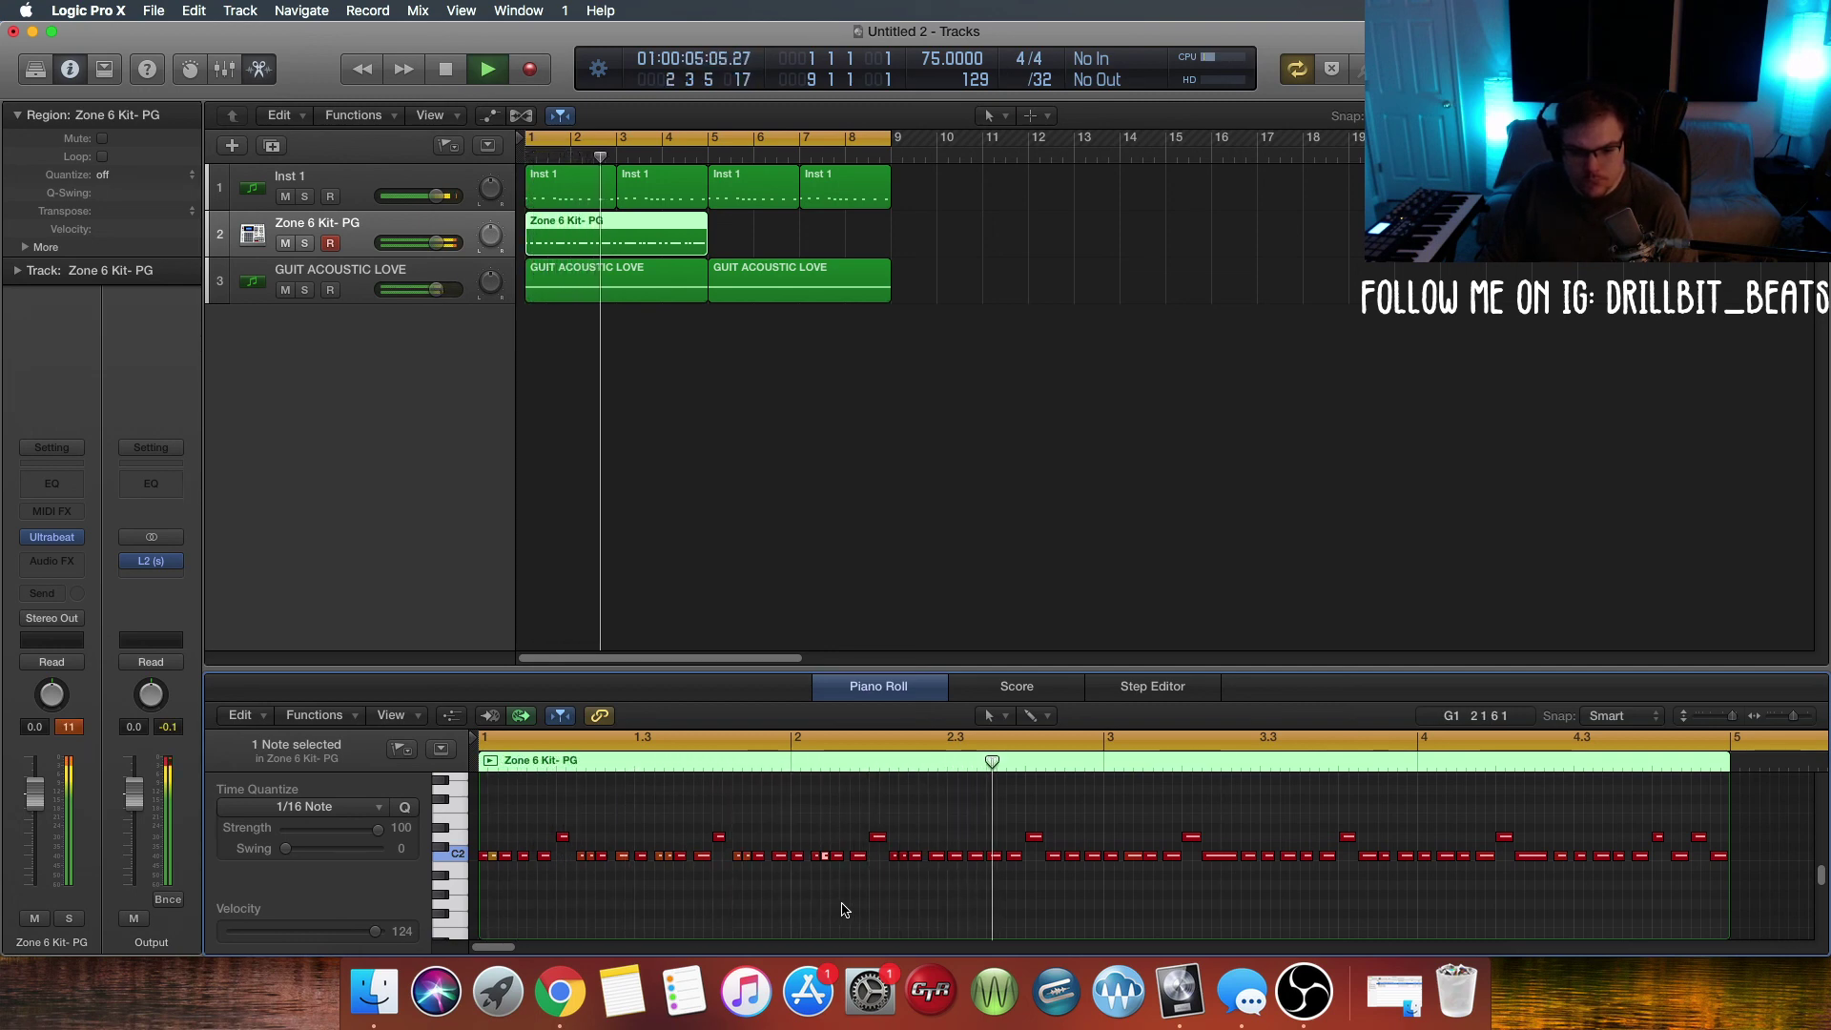
pyautogui.press('space')
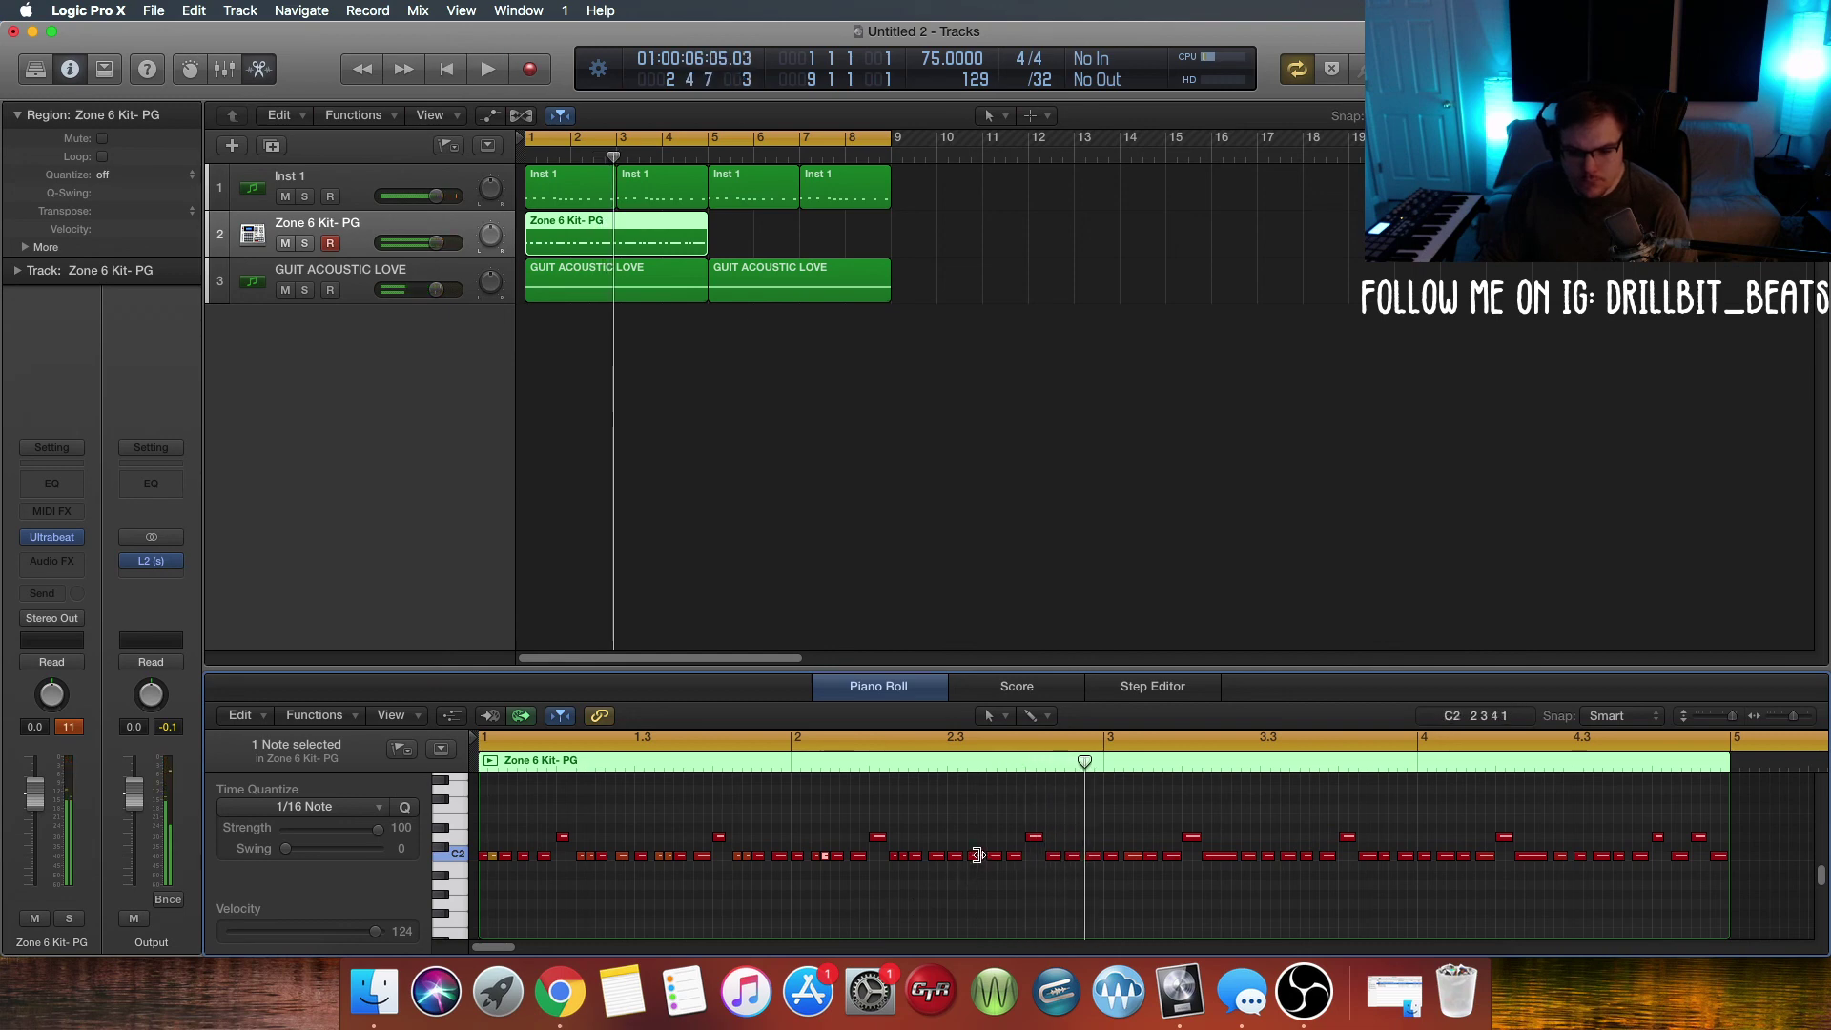
pyautogui.moveTo(978, 856); pyautogui.dragTo(973, 856)
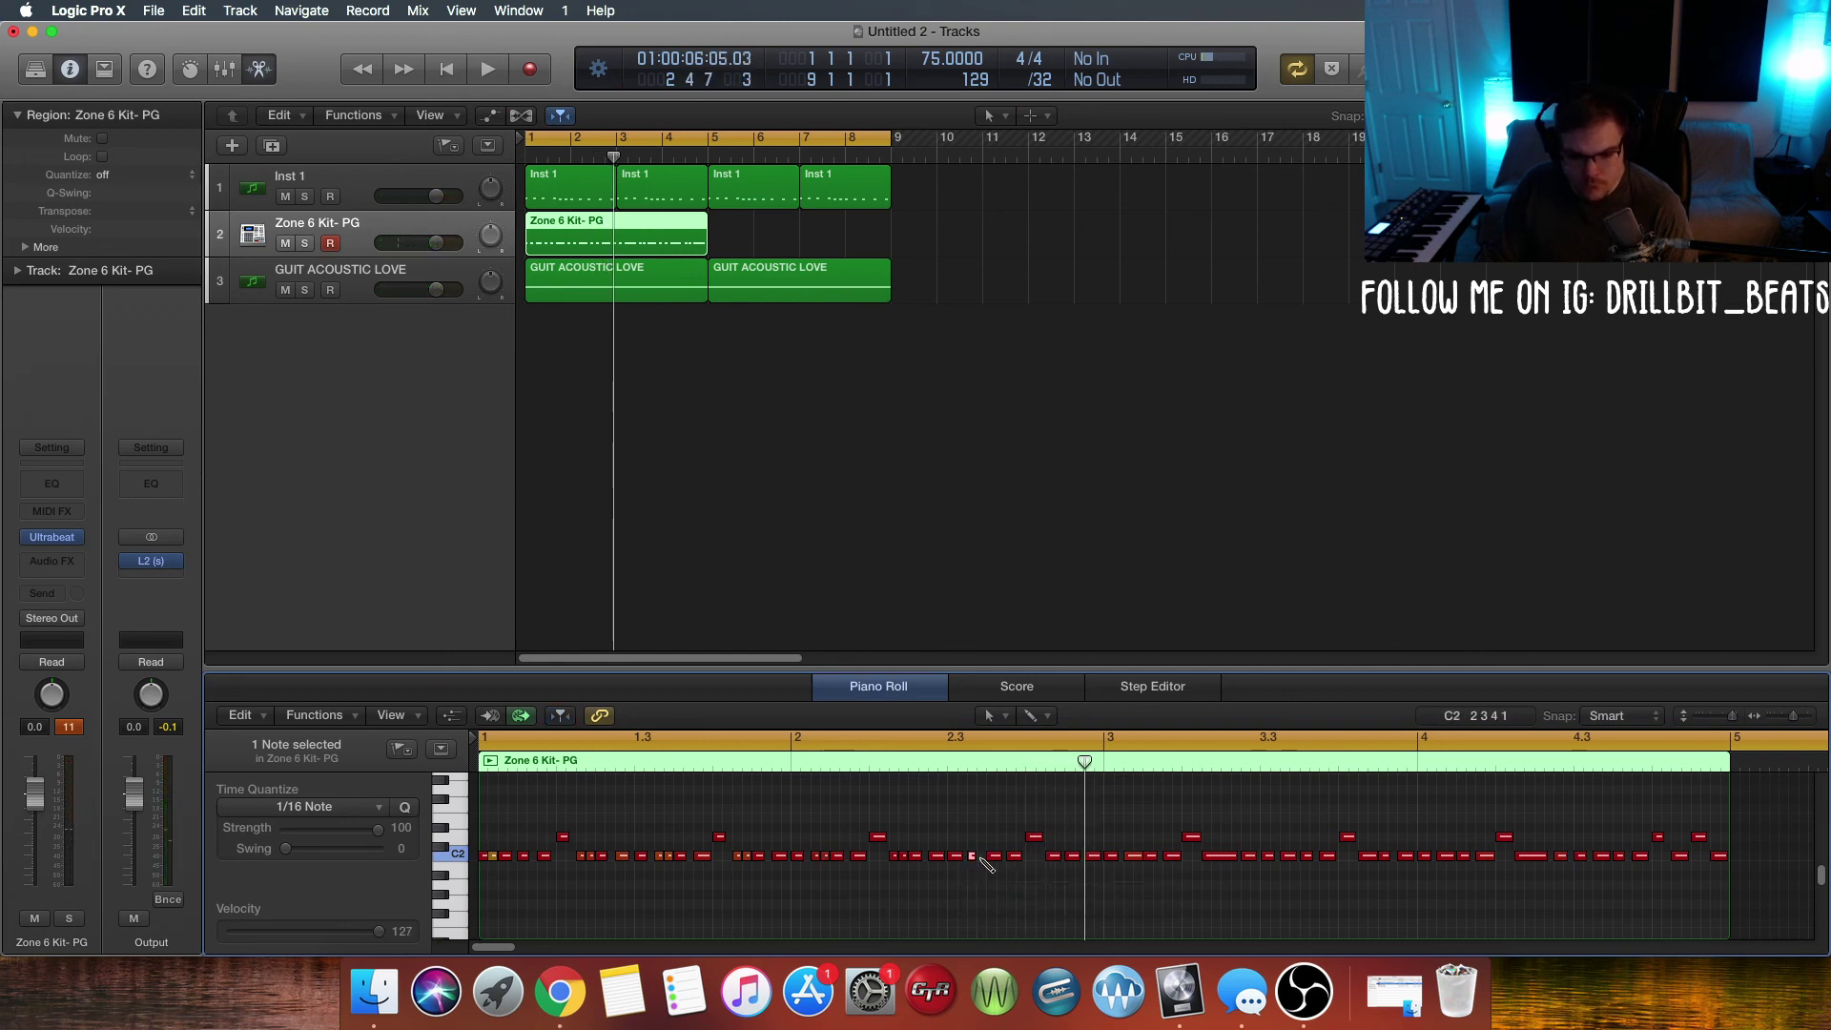
pyautogui.click(980, 857)
pyautogui.press('space')
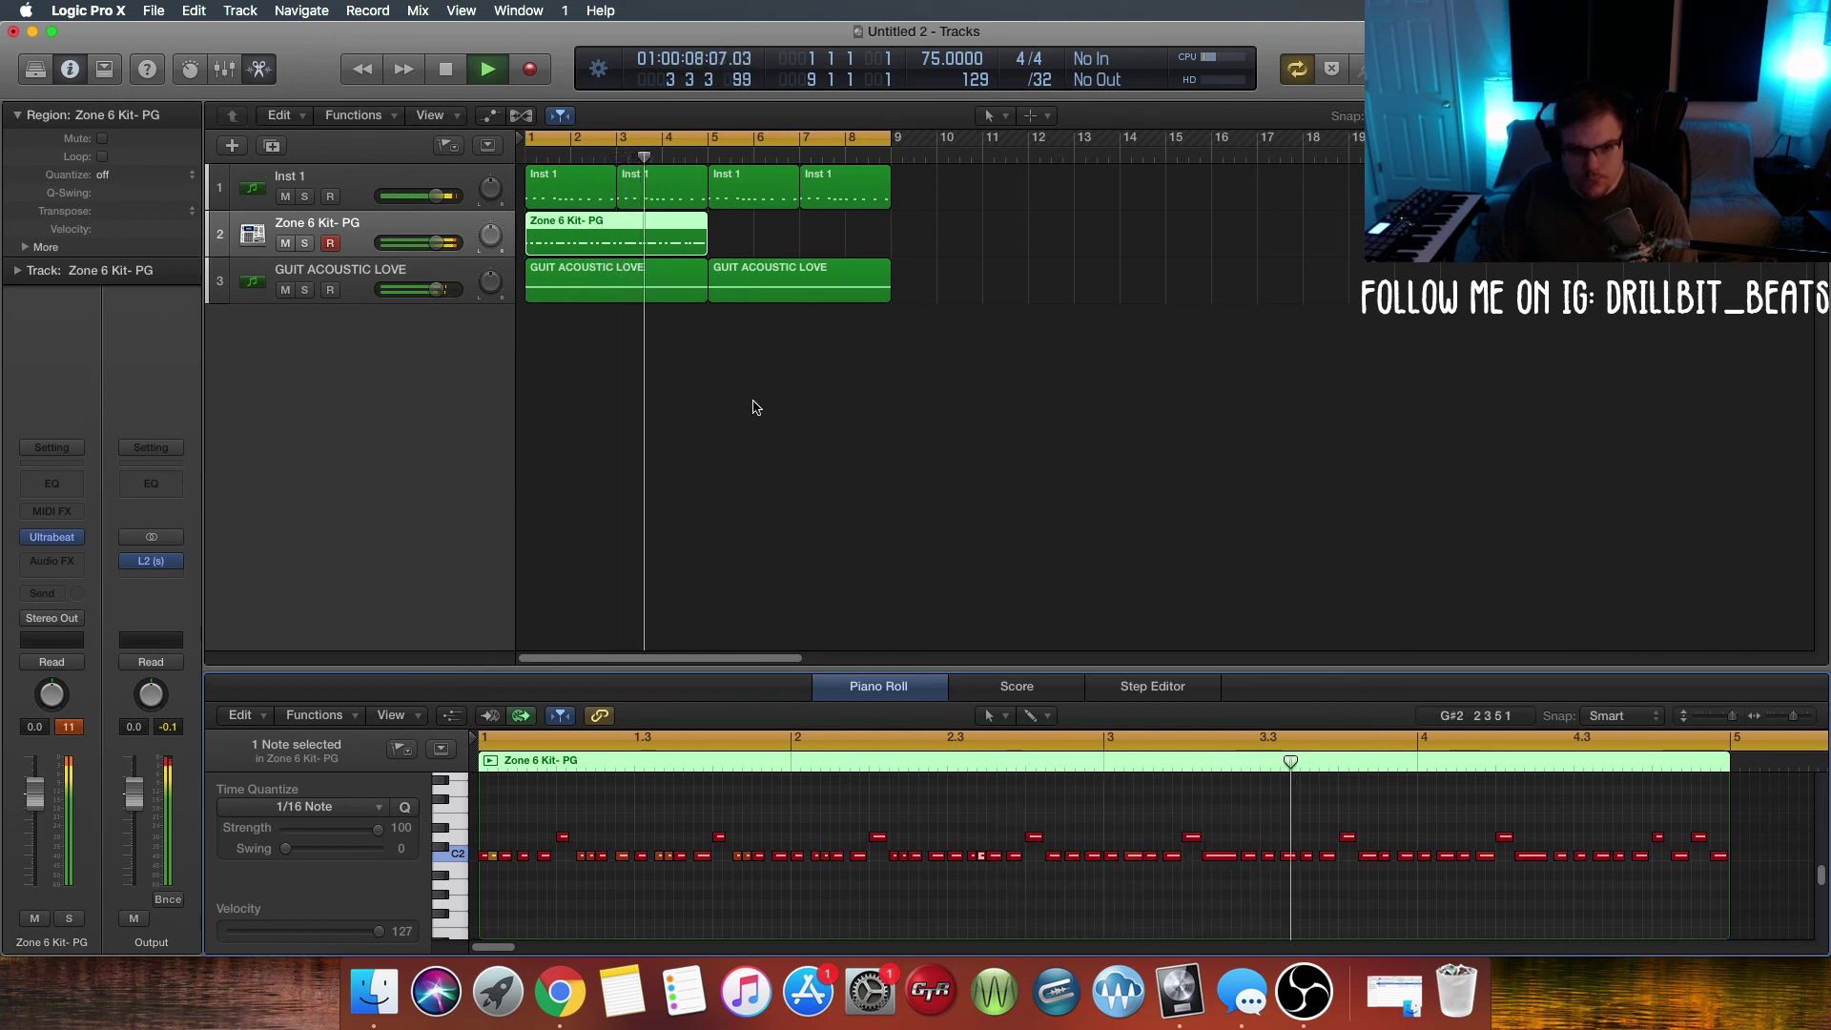
pyautogui.press('space')
# Step: Split the drum region at bar 3 and move its second half out of the loop to bar 18
pyautogui.click(618, 153)
pyautogui.moveTo(615, 160); pyautogui.dragTo(615, 183)
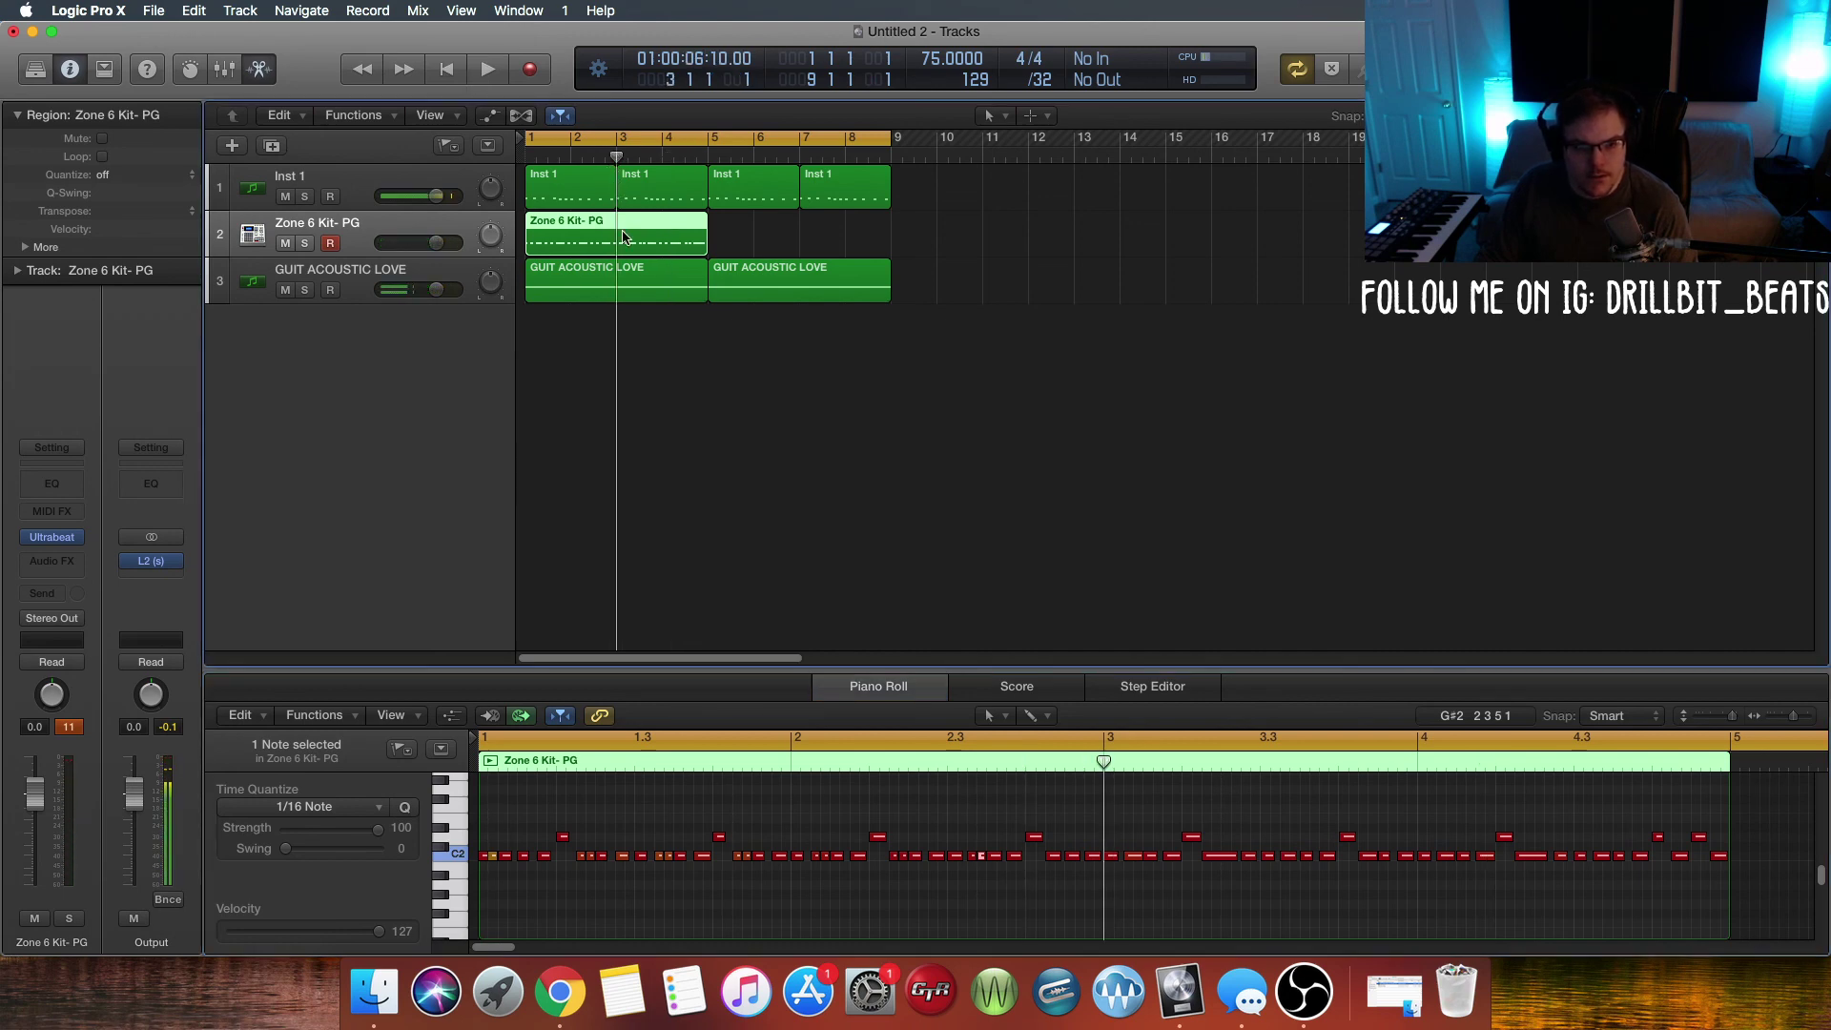
pyautogui.press('super+t')
pyautogui.click(744, 247)
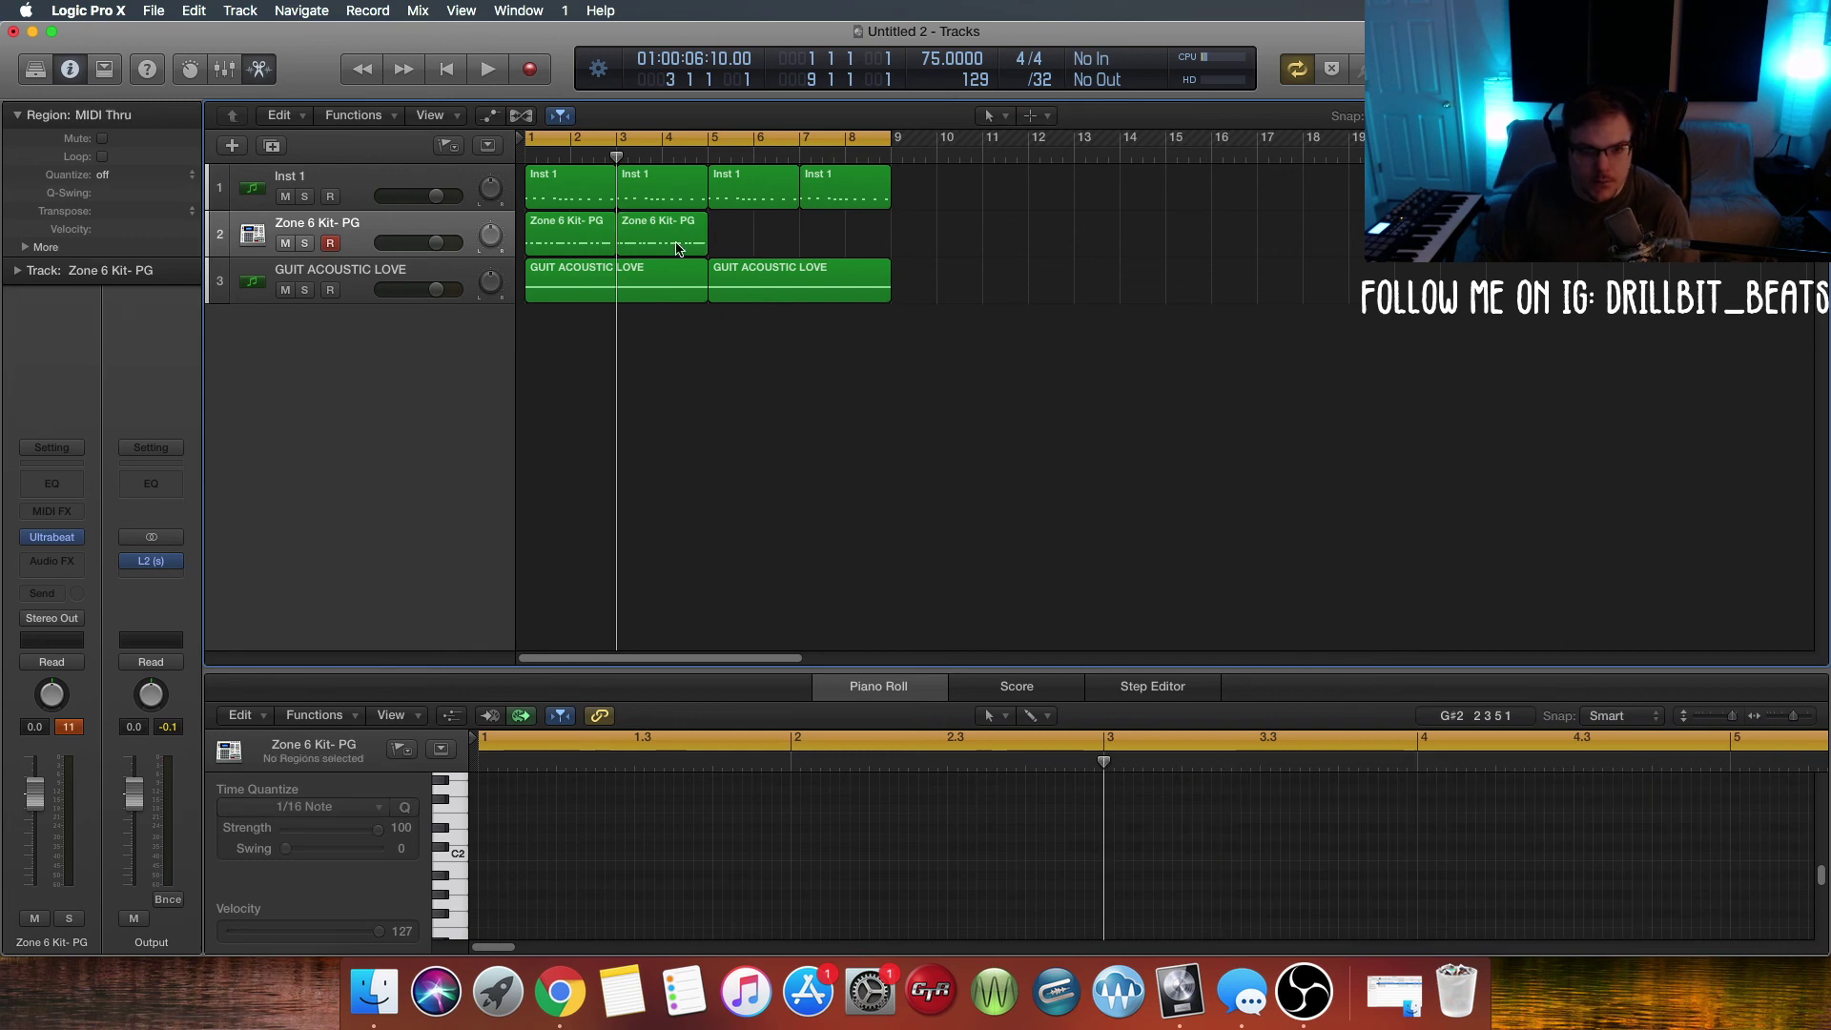
pyautogui.moveTo(657, 250); pyautogui.dragTo(1338, 235)
pyautogui.click(677, 237)
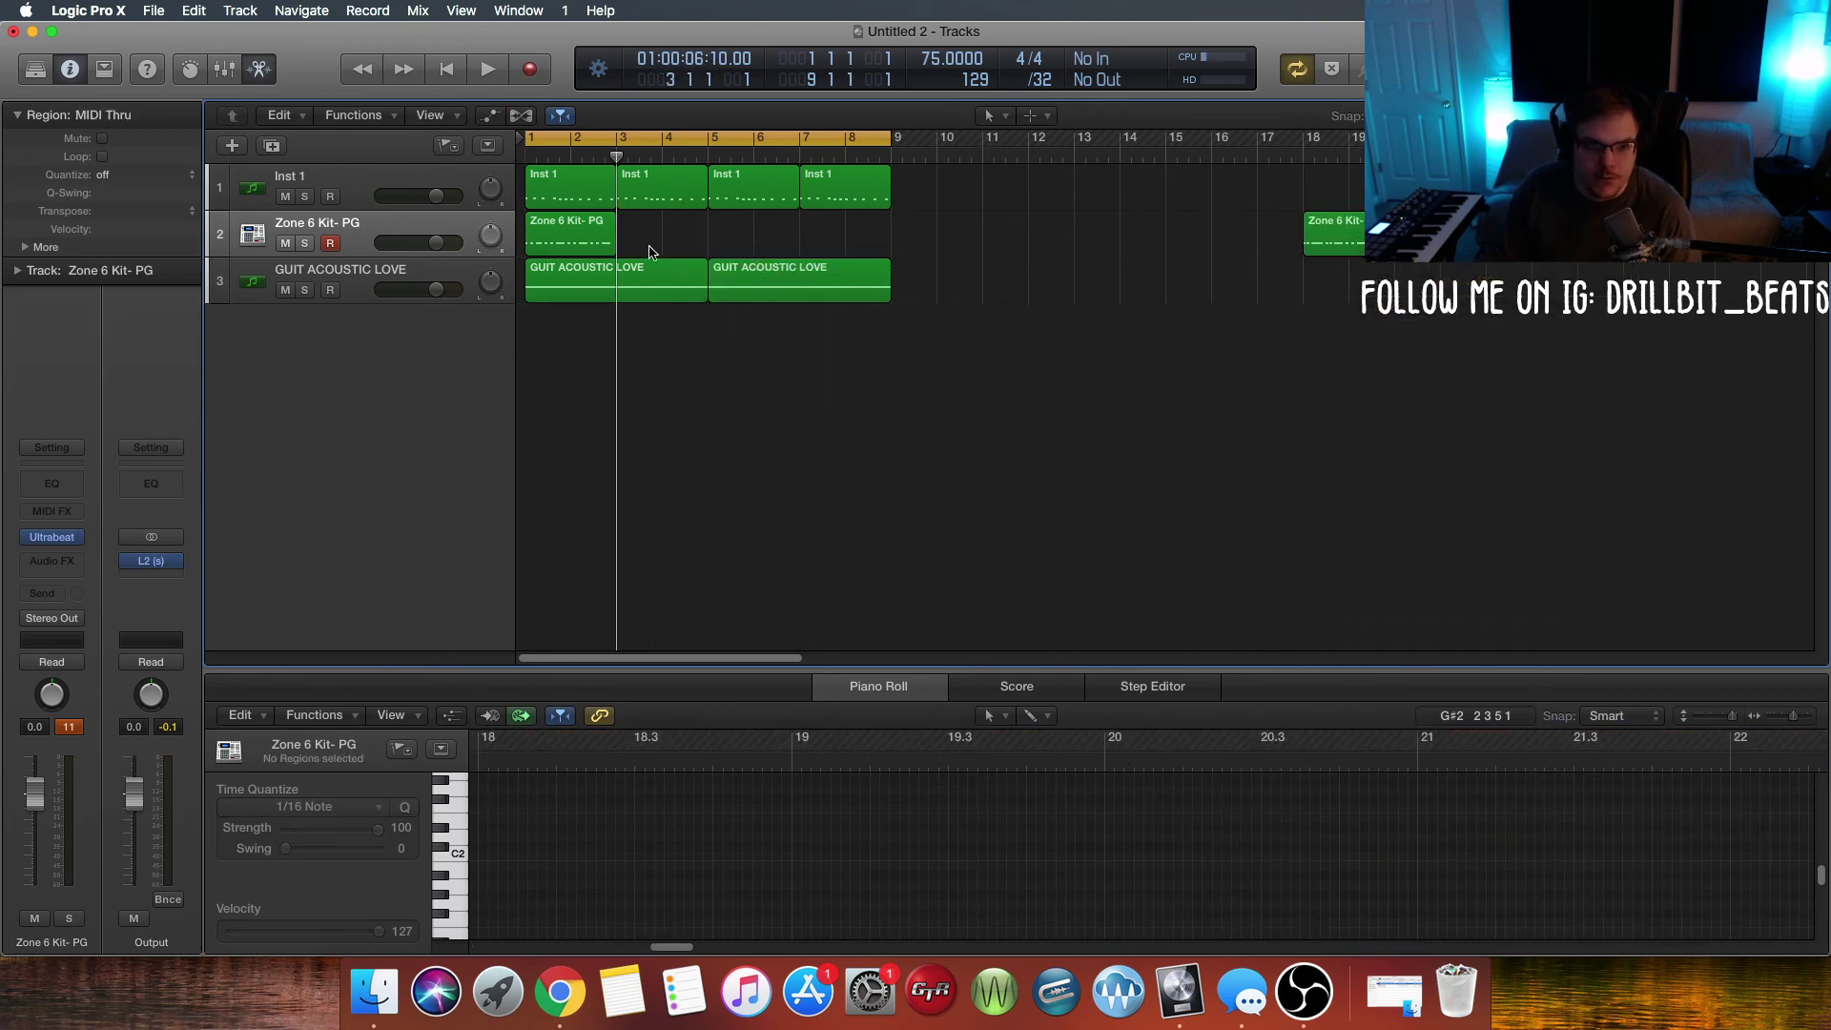
# Step: Copy the two-bar drum region to bar 3, then copy both regions to bar 5 to fill the eight-bar loop
pyautogui.click(576, 250)
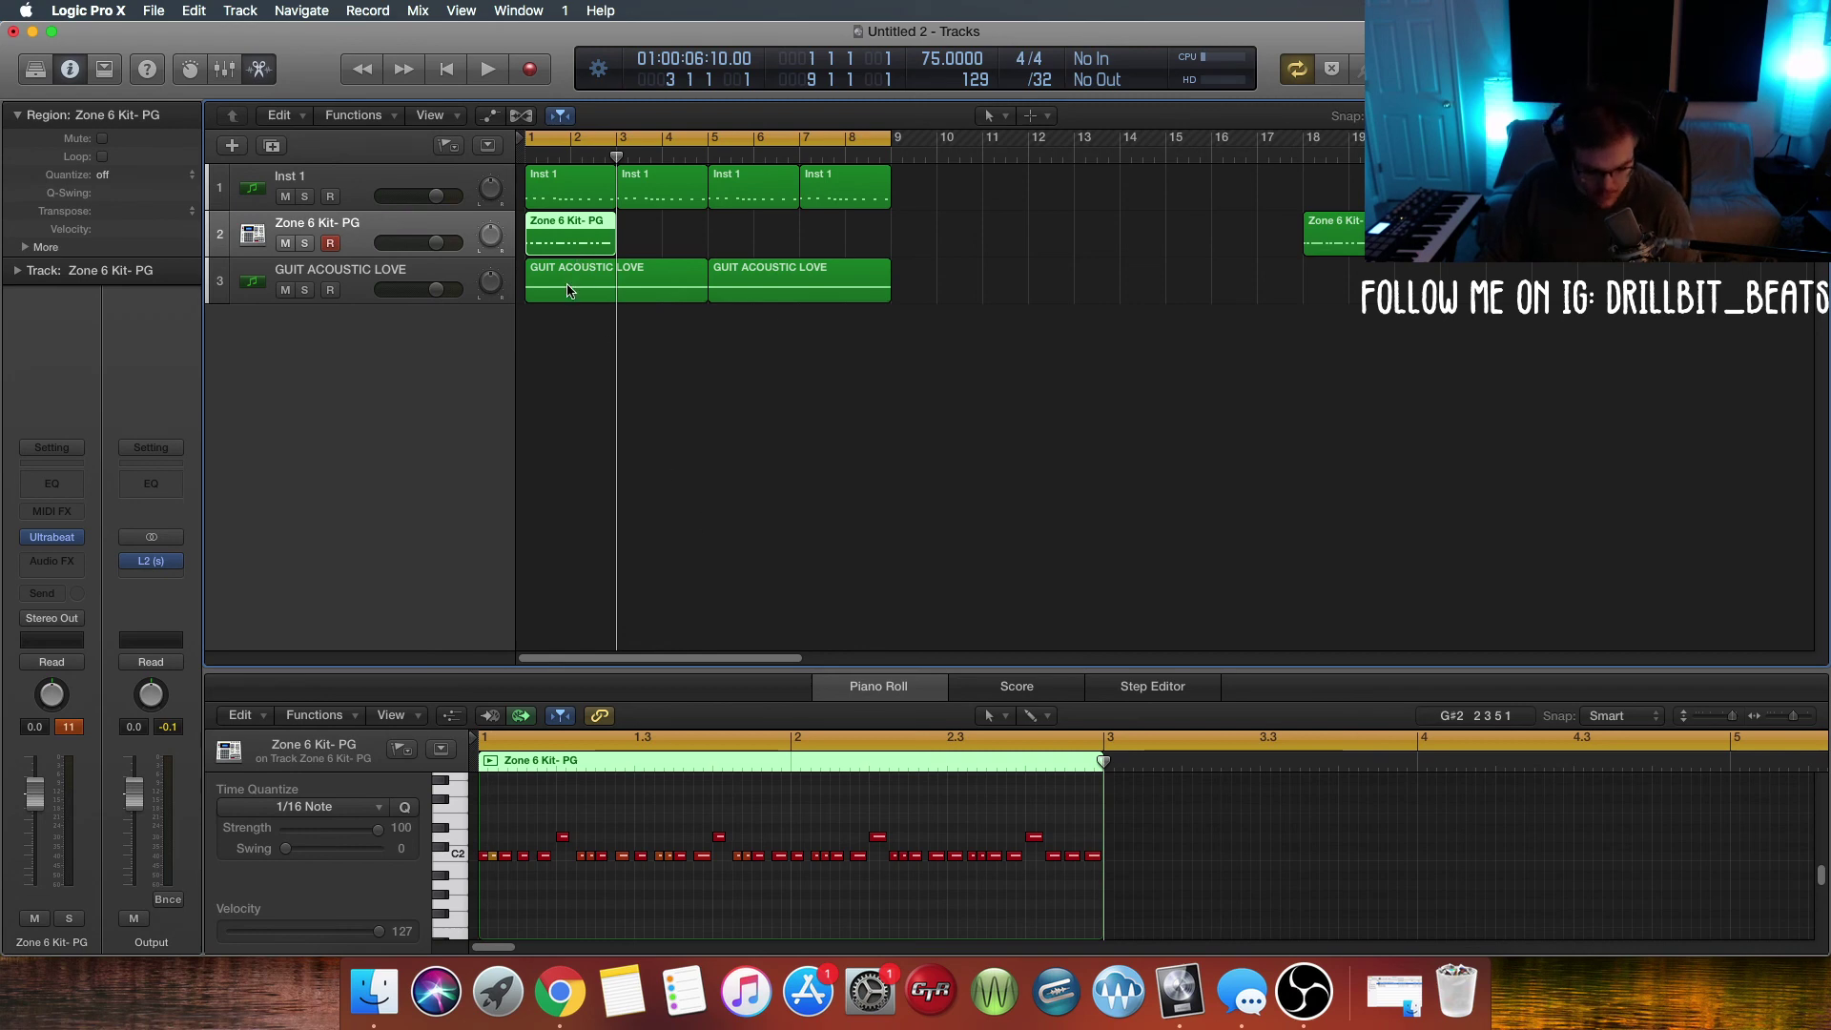
pyautogui.moveTo(578, 250); pyautogui.dragTo(629, 251)
pyautogui.keyDown('shift'); pyautogui.click(565, 250); pyautogui.keyUp('shift')
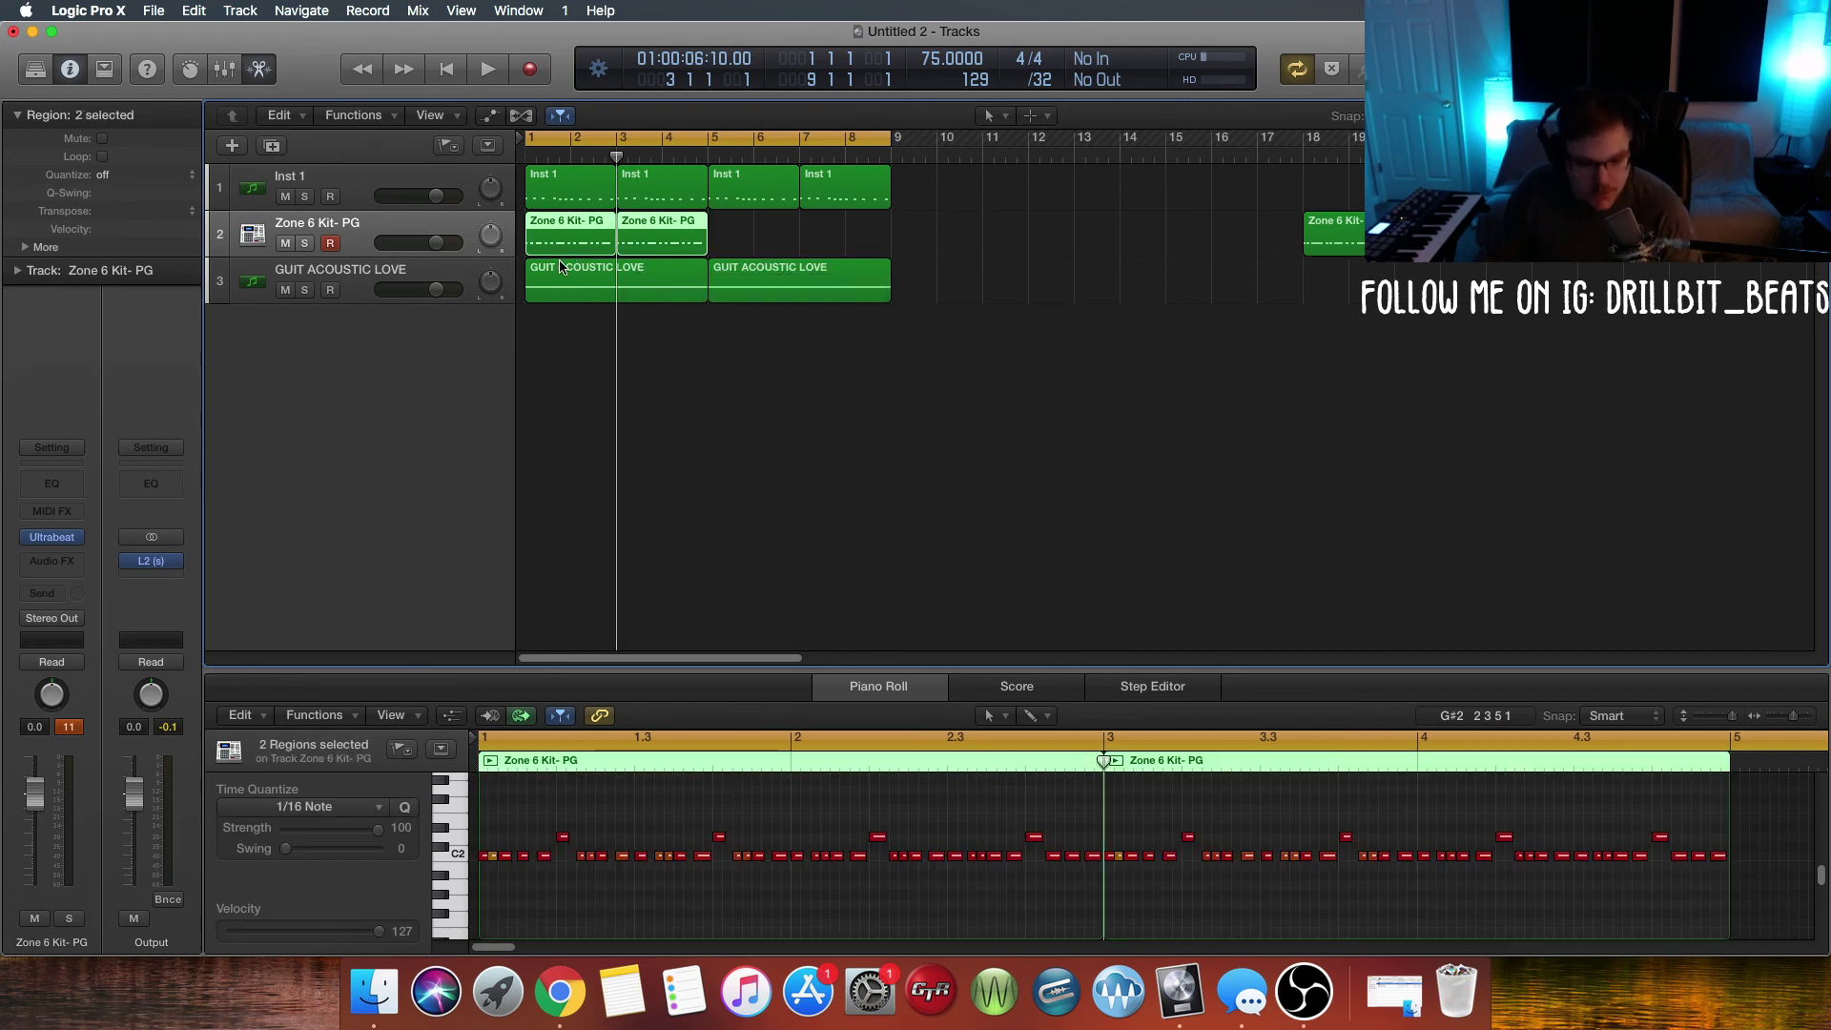
pyautogui.moveTo(695, 246); pyautogui.dragTo(879, 250)
pyautogui.click(944, 261)
# Step: Play the full loop and lower the Zone 6 Kit drum track's volume to -1.2 dB
pyautogui.press('space')
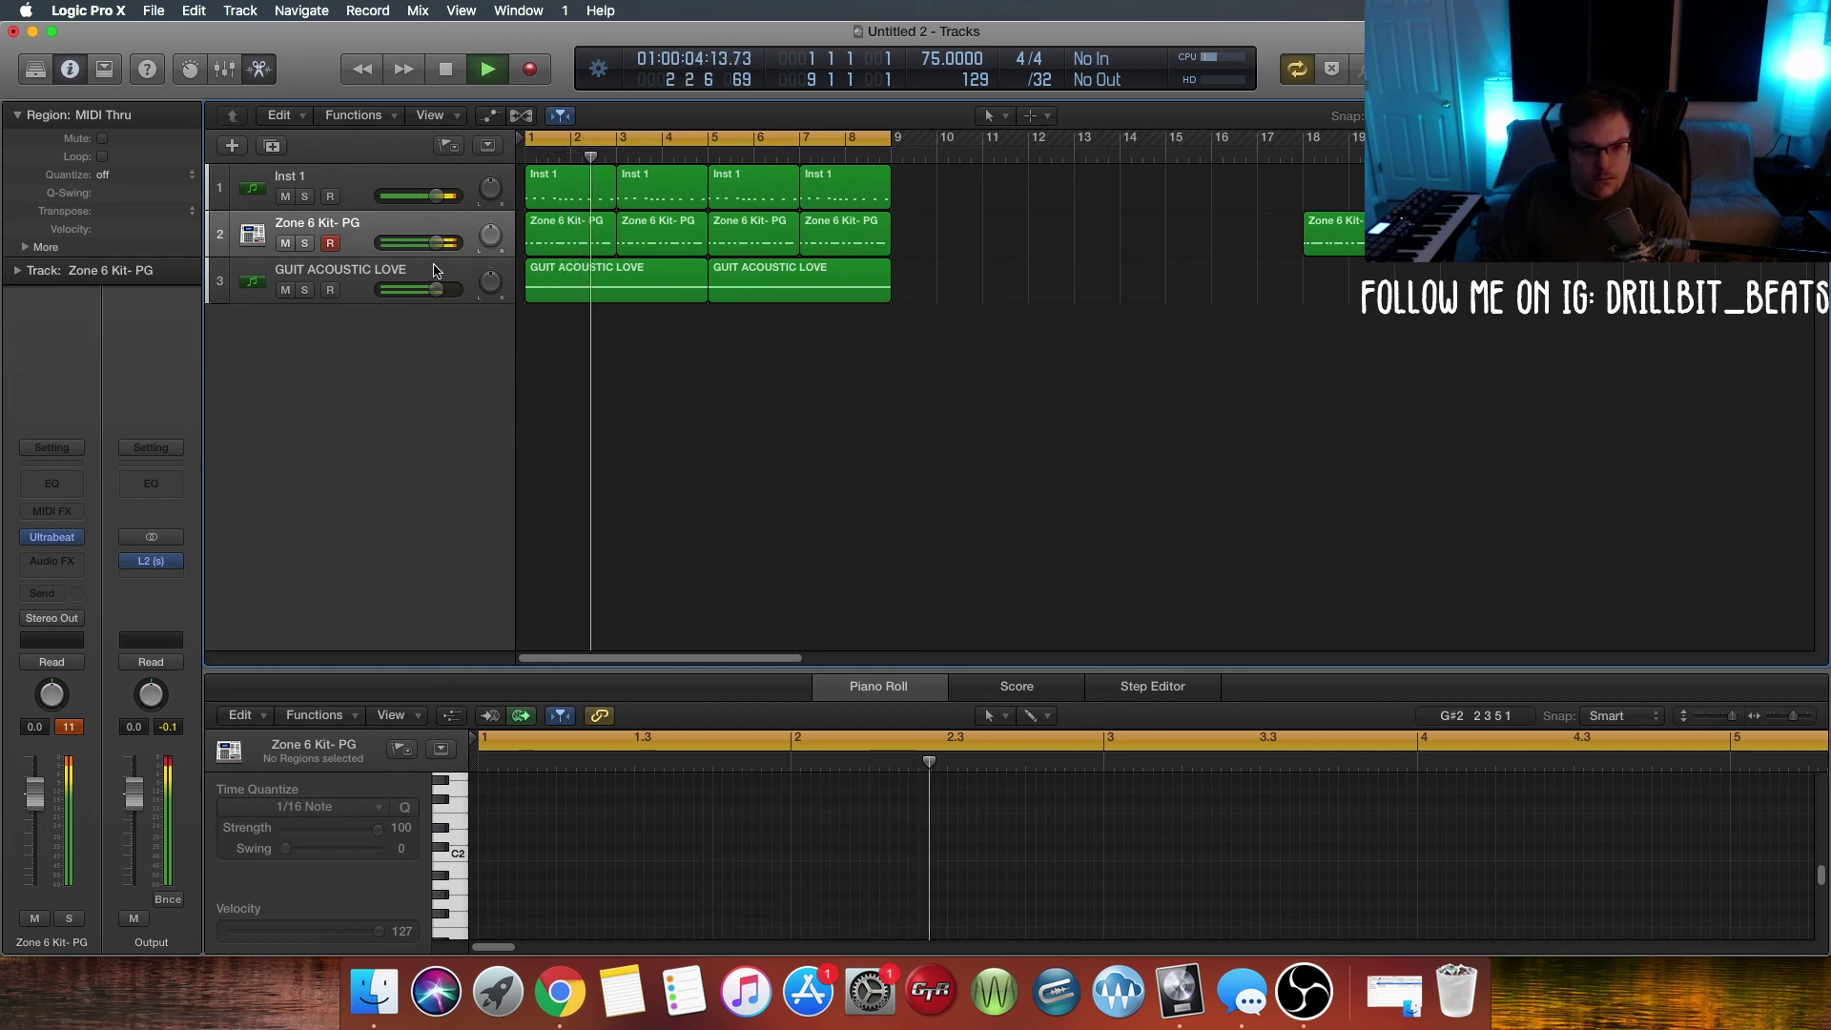
pyautogui.moveTo(437, 243); pyautogui.dragTo(420, 252)
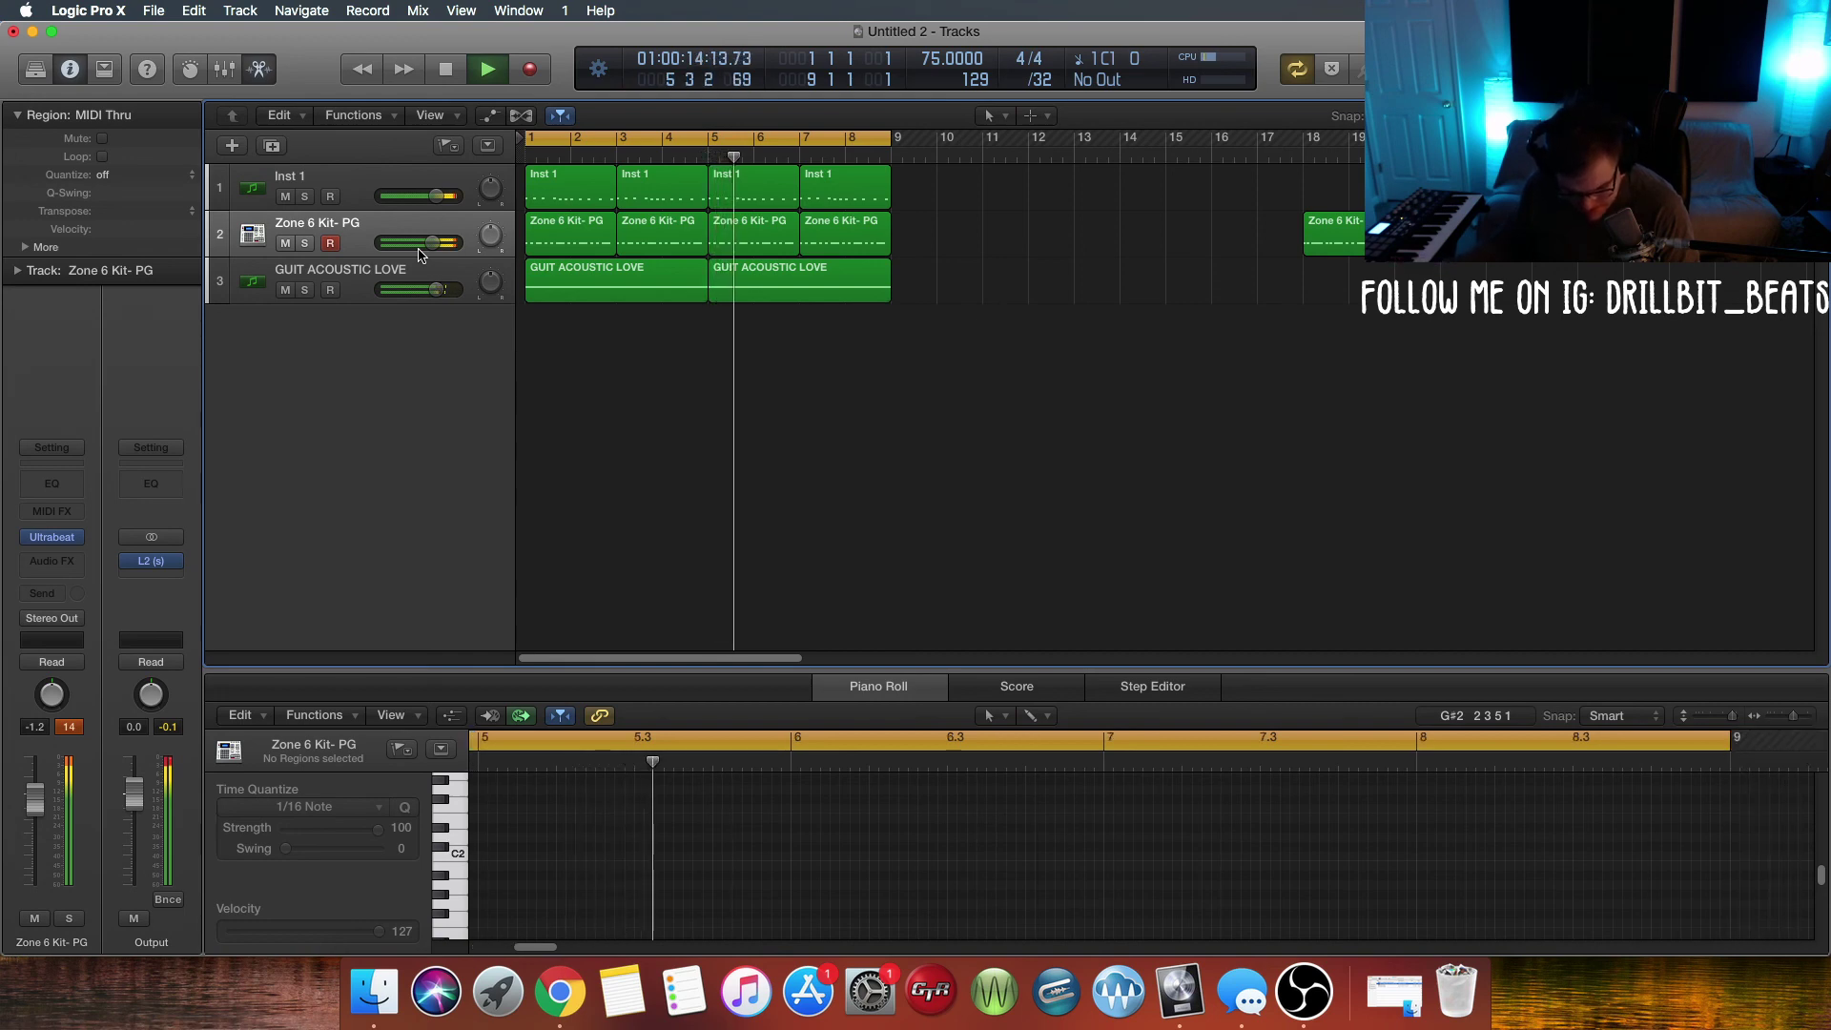
pyautogui.press('space')
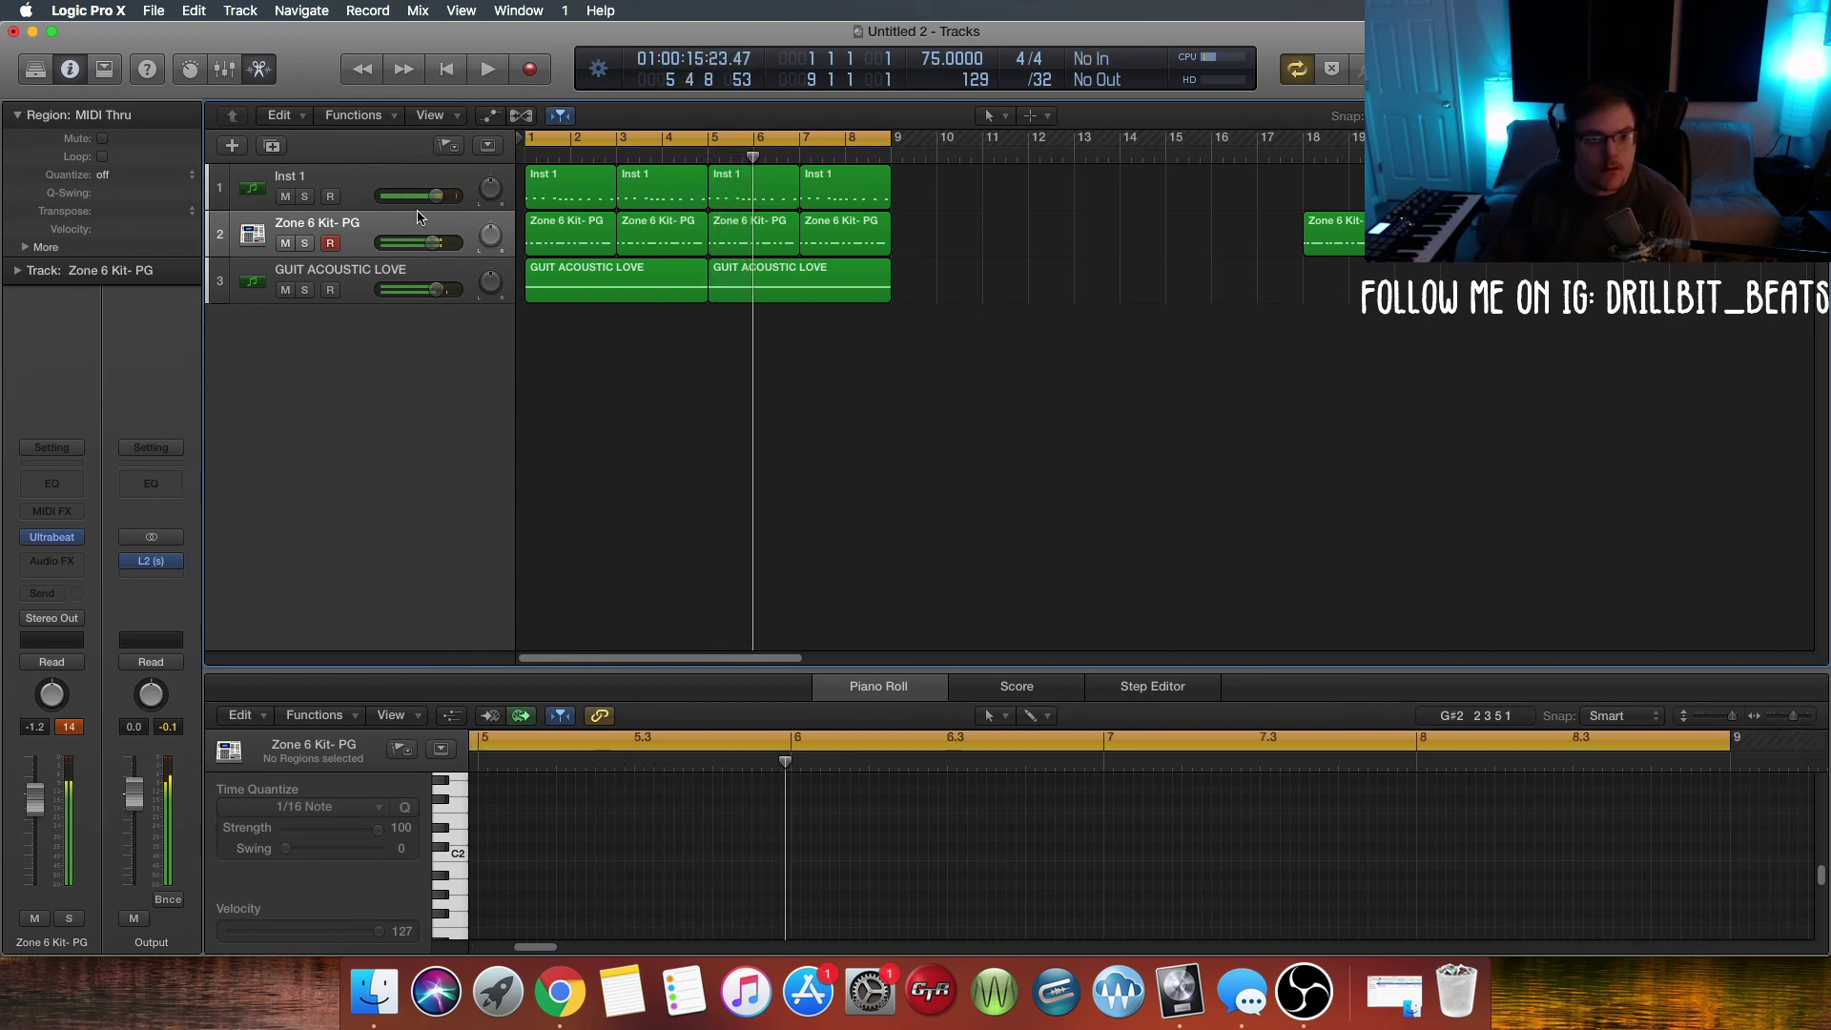
# Step: Create a software instrument track below the drums and copy an Inst 1 bass region to its bar 1
pyautogui.click(232, 147)
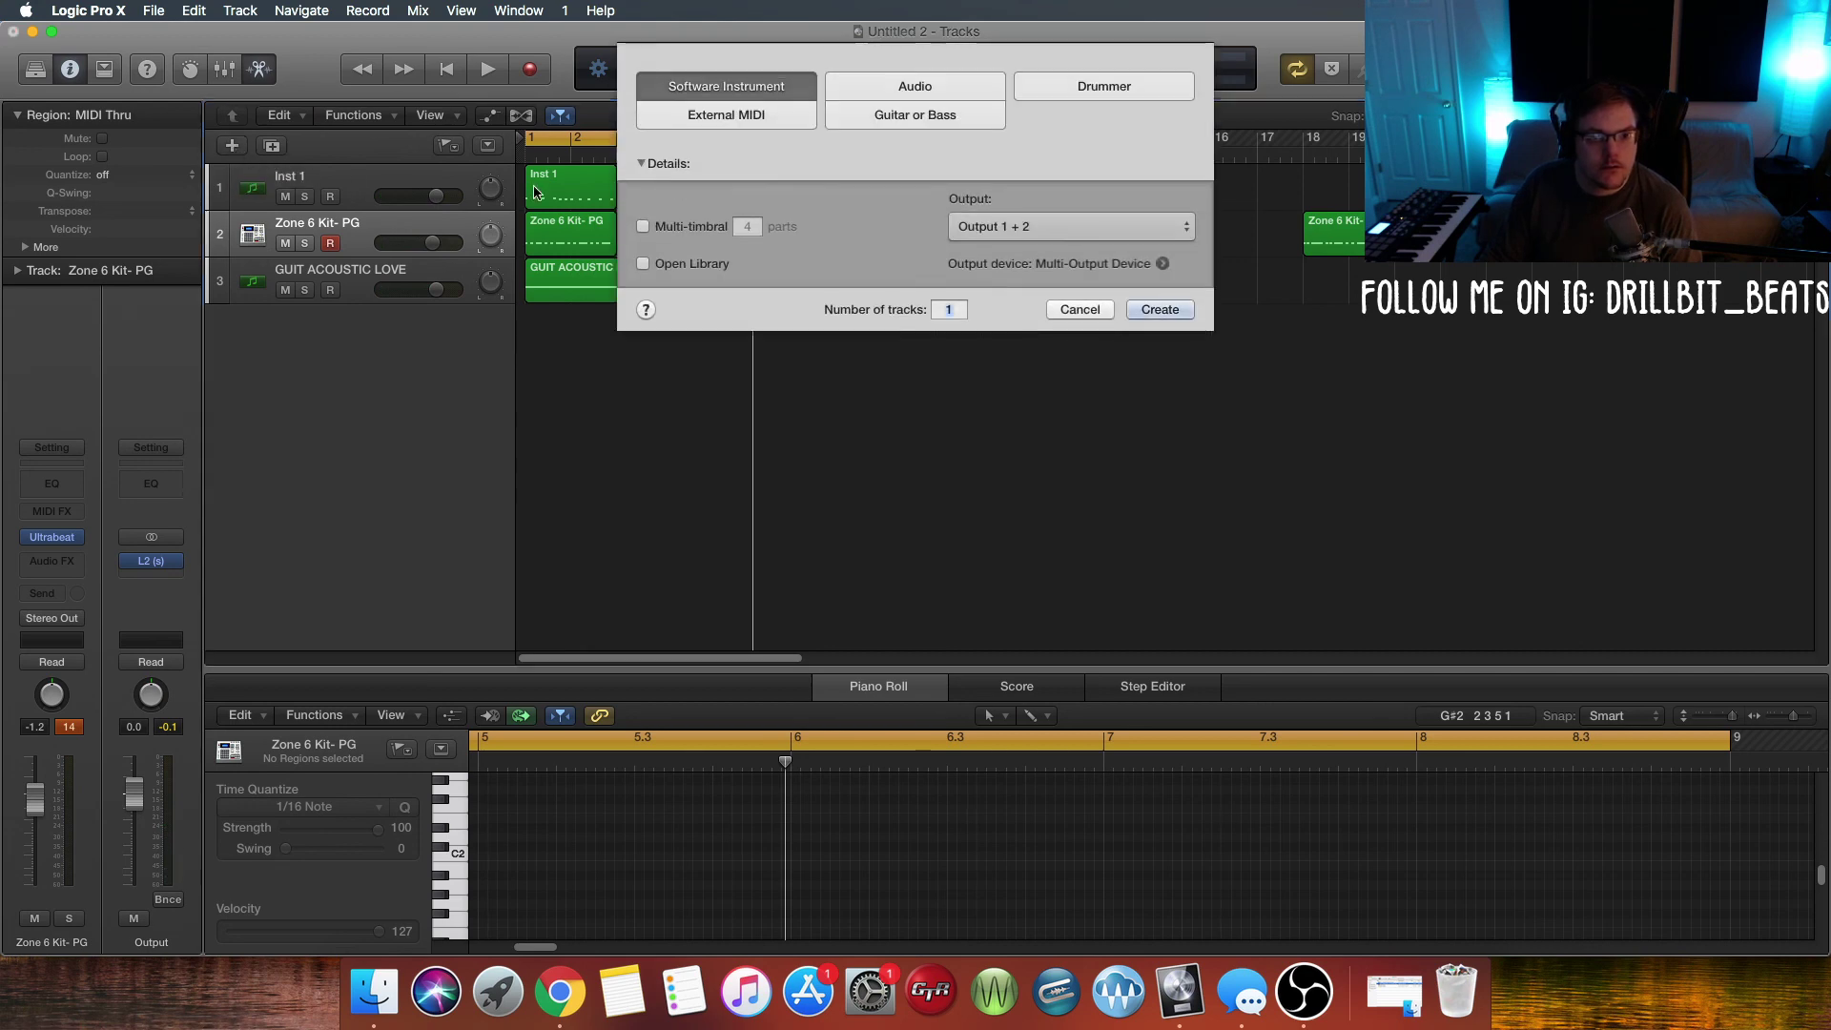
pyautogui.click(1158, 310)
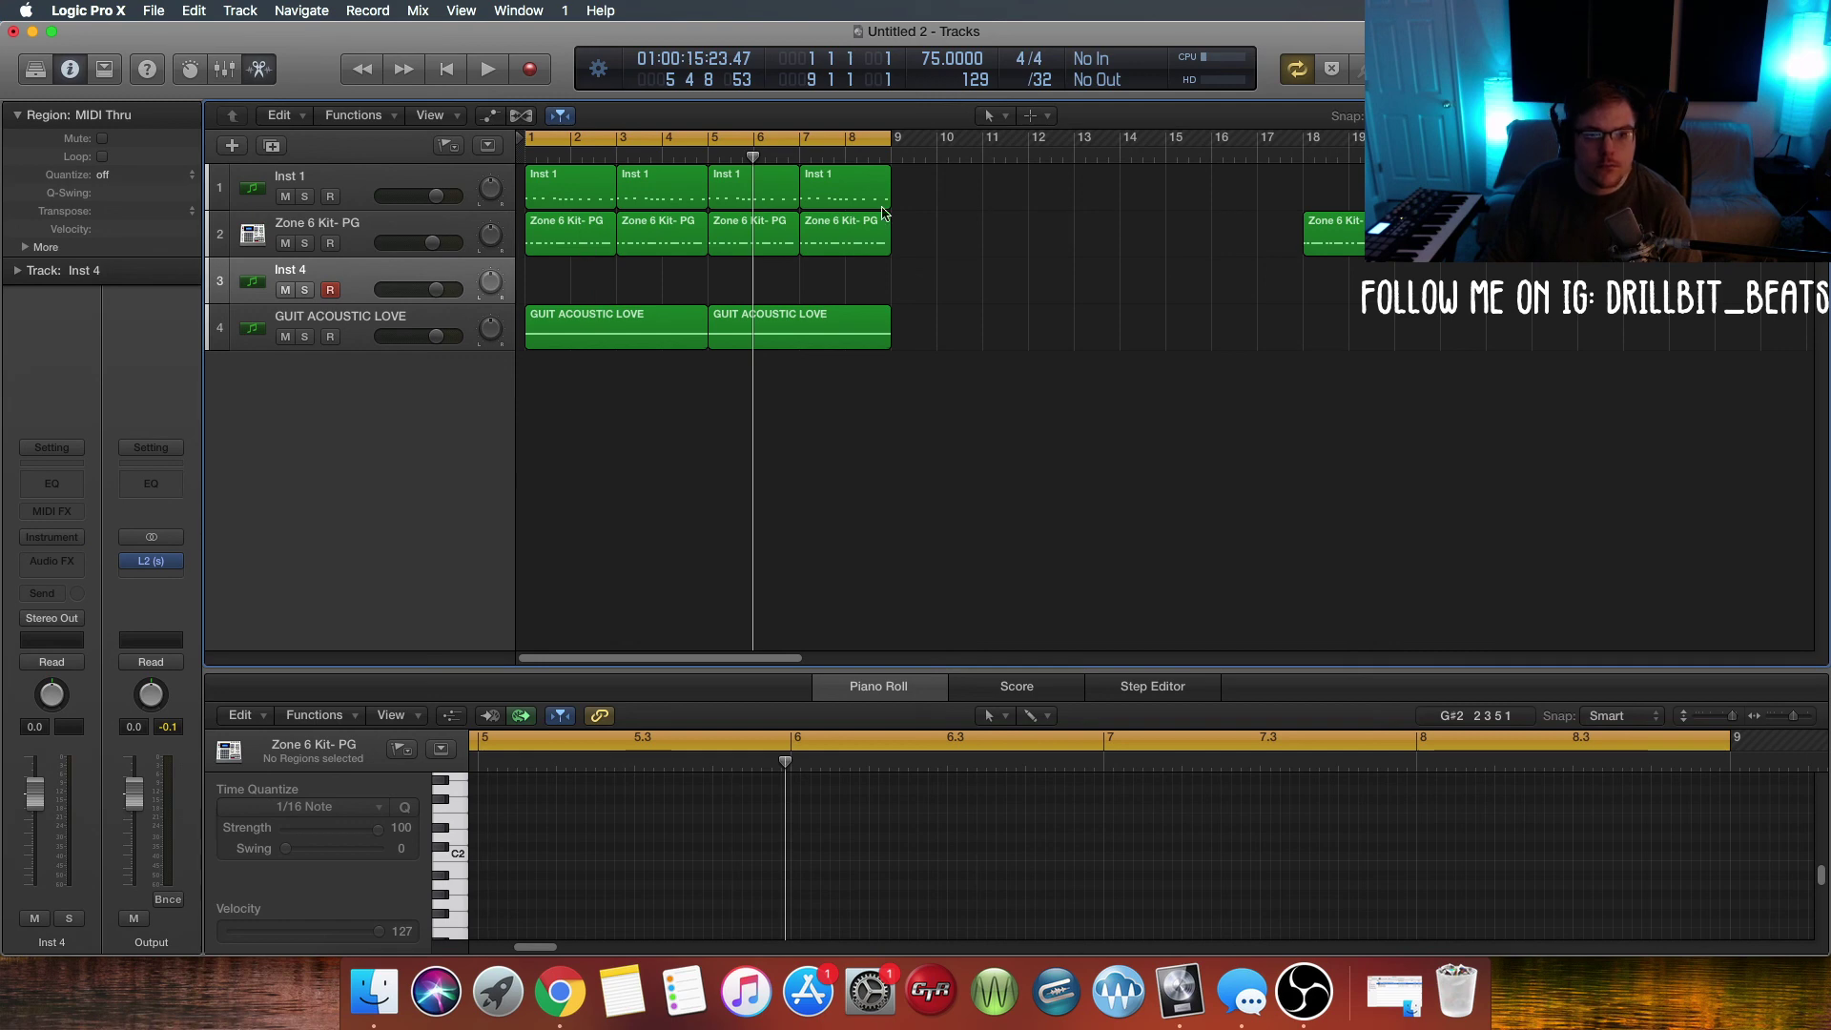
pyautogui.moveTo(854, 198); pyautogui.dragTo(553, 279)
pyautogui.click(547, 192)
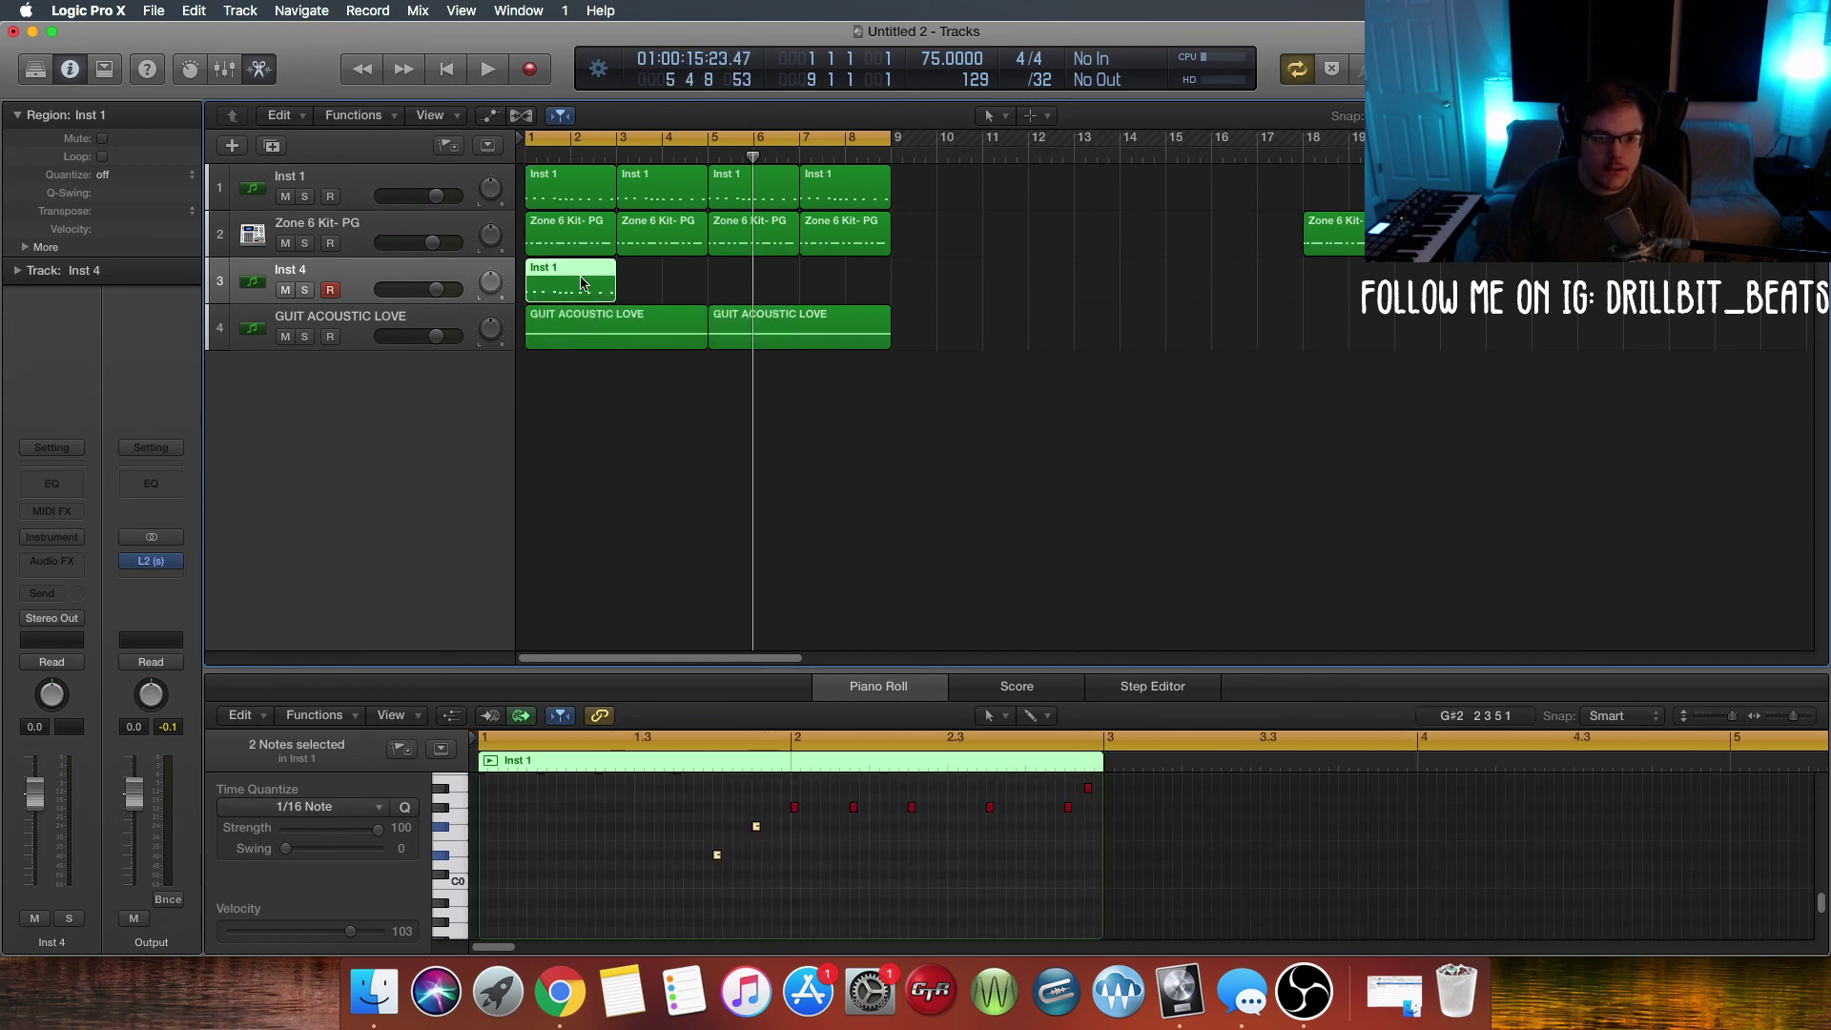
# Step: In the copied Inst 1 region on the Inst 4 track, move the two lowest notes late in bar 1 up to C1
pyautogui.click(673, 288)
pyautogui.click(571, 294)
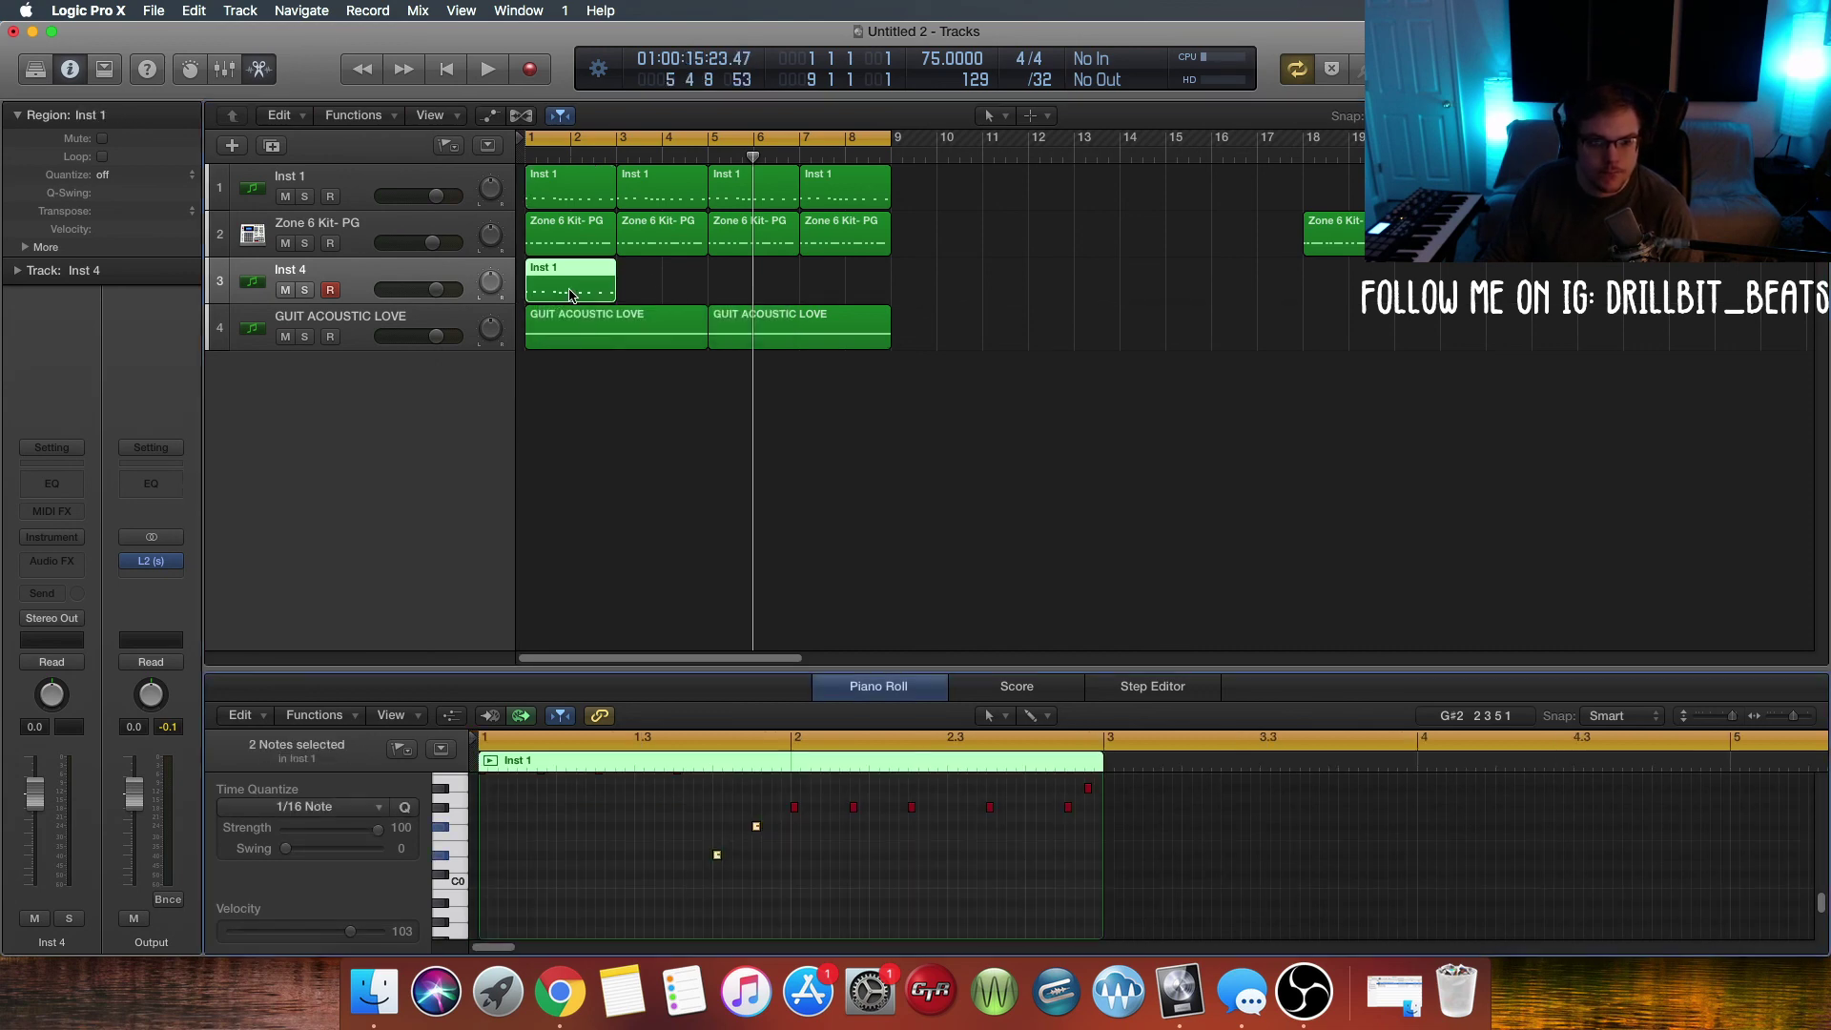
pyautogui.doubleClick(572, 295)
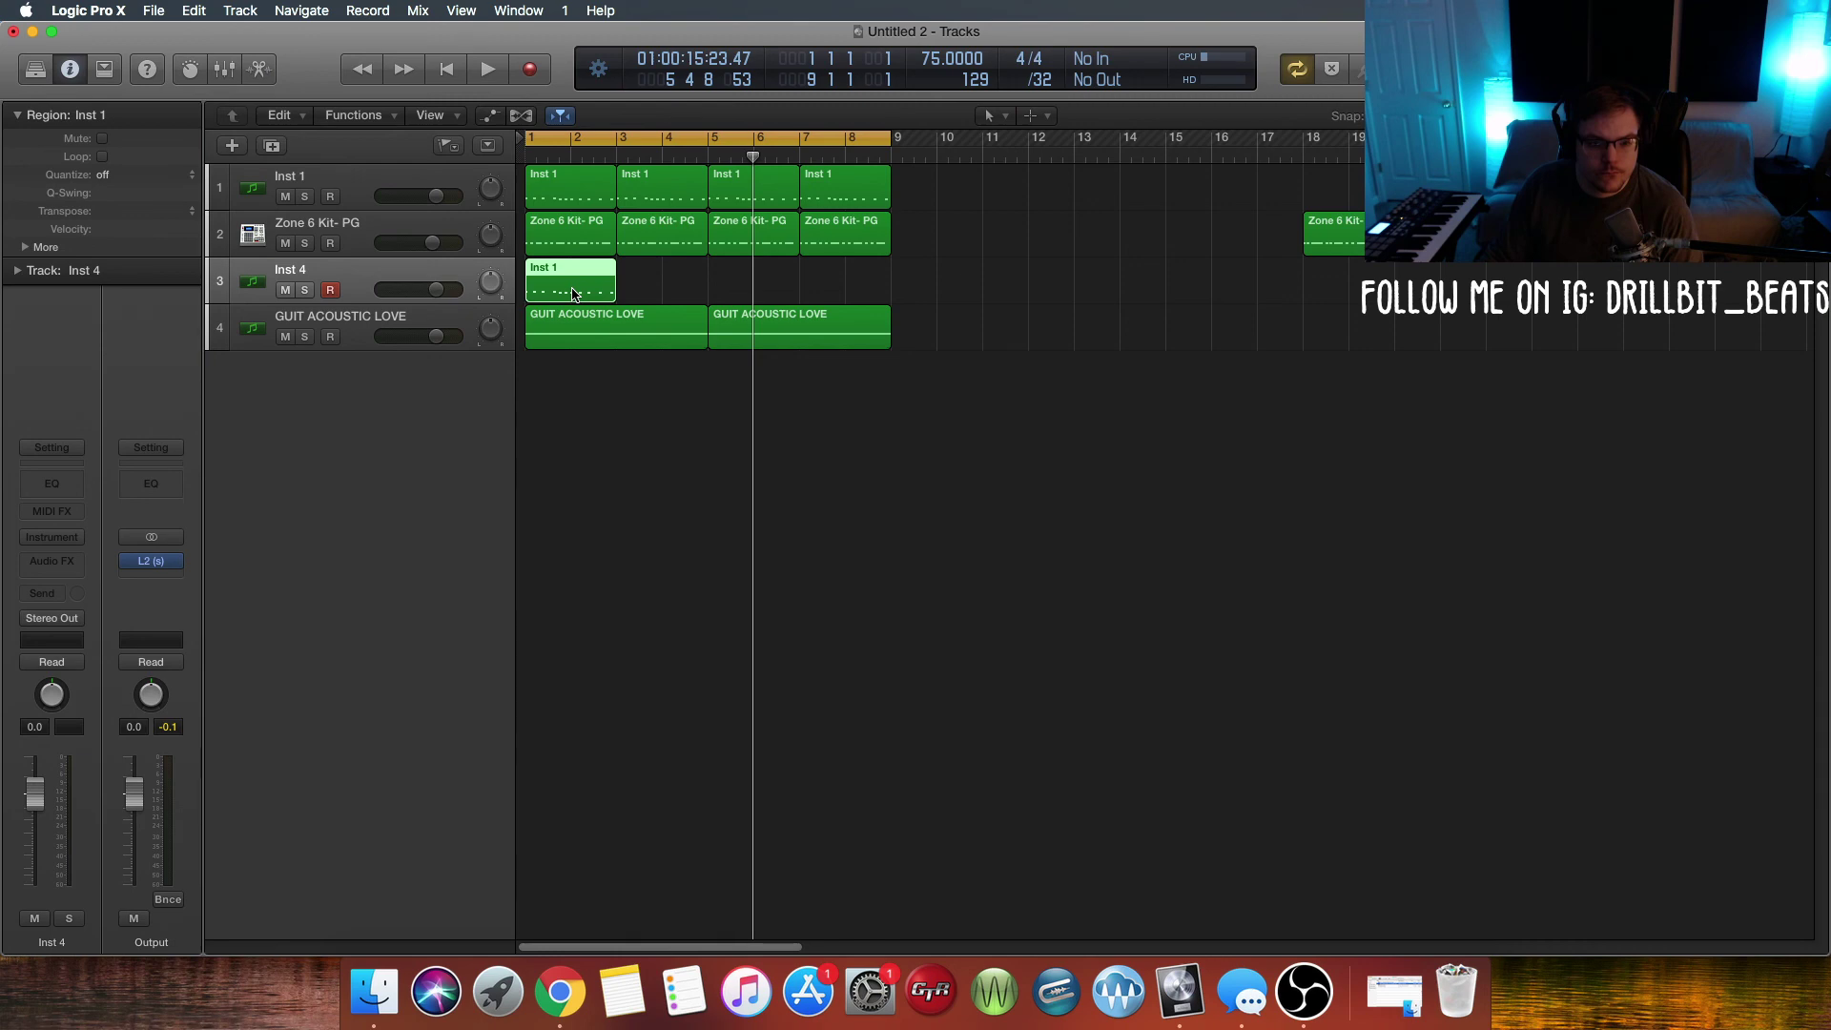
pyautogui.doubleClick(573, 295)
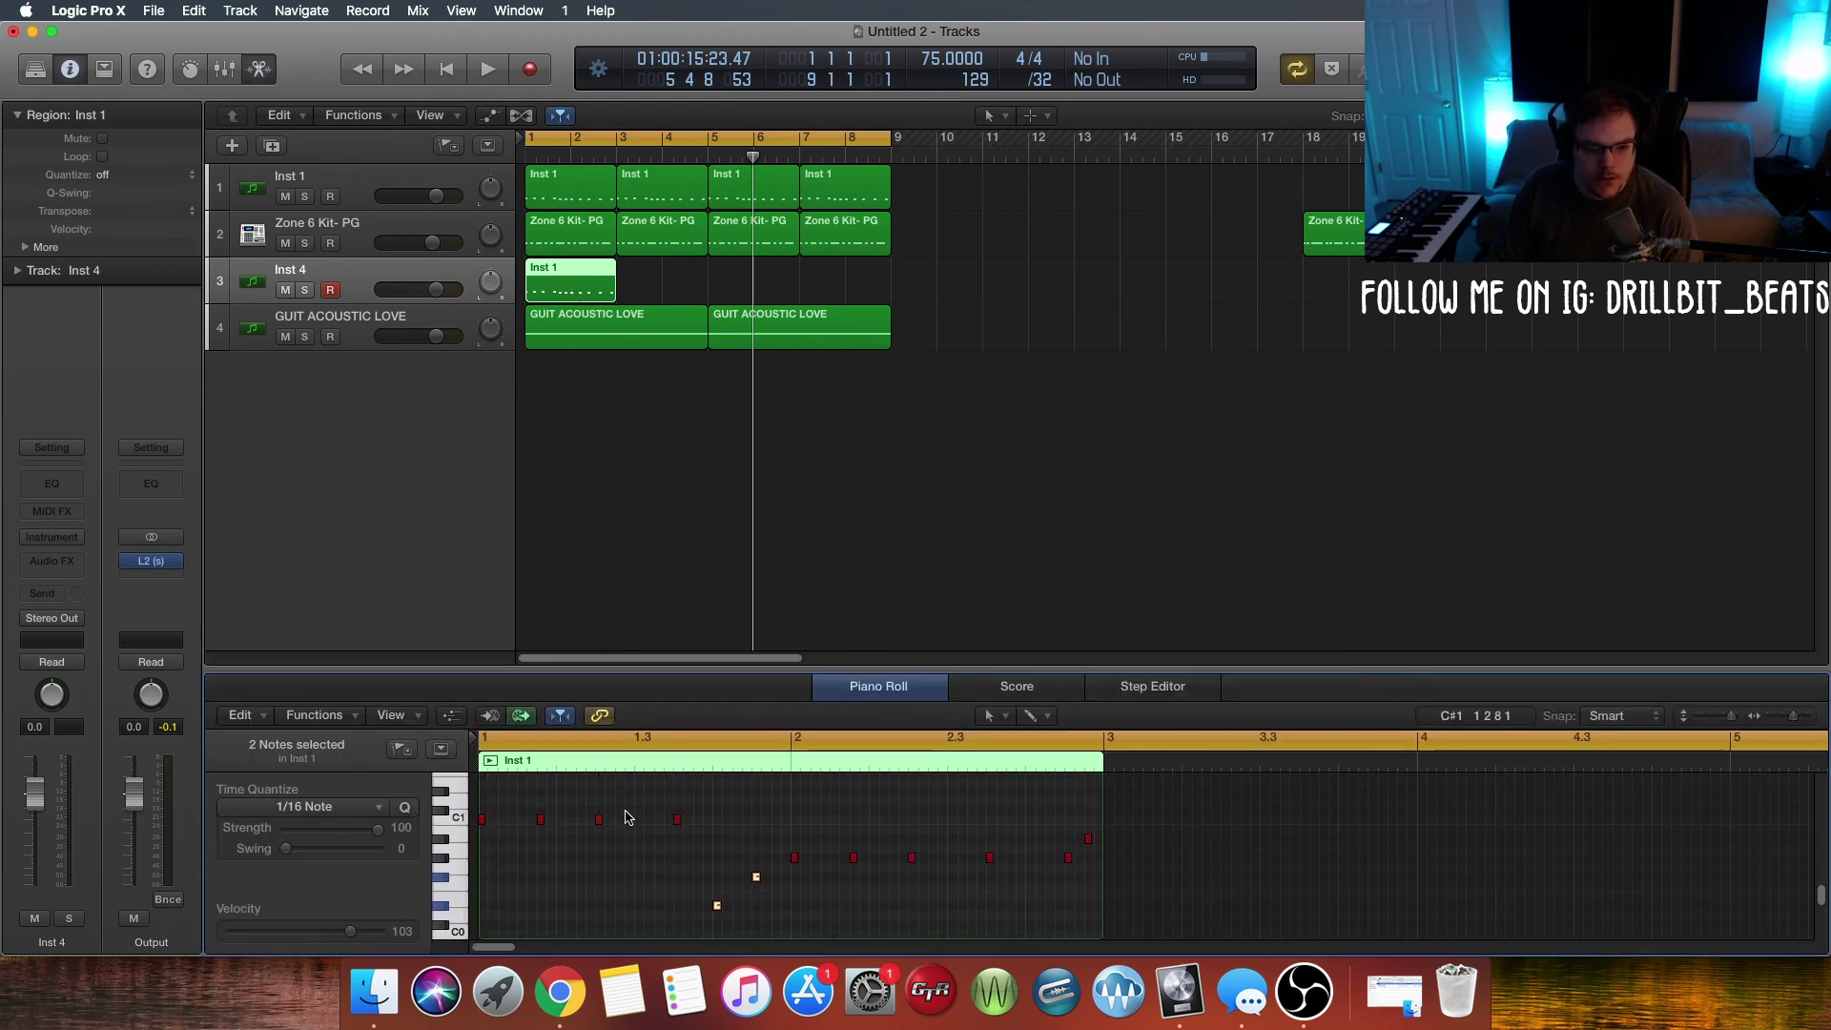
pyautogui.scroll(2, 626, 818)
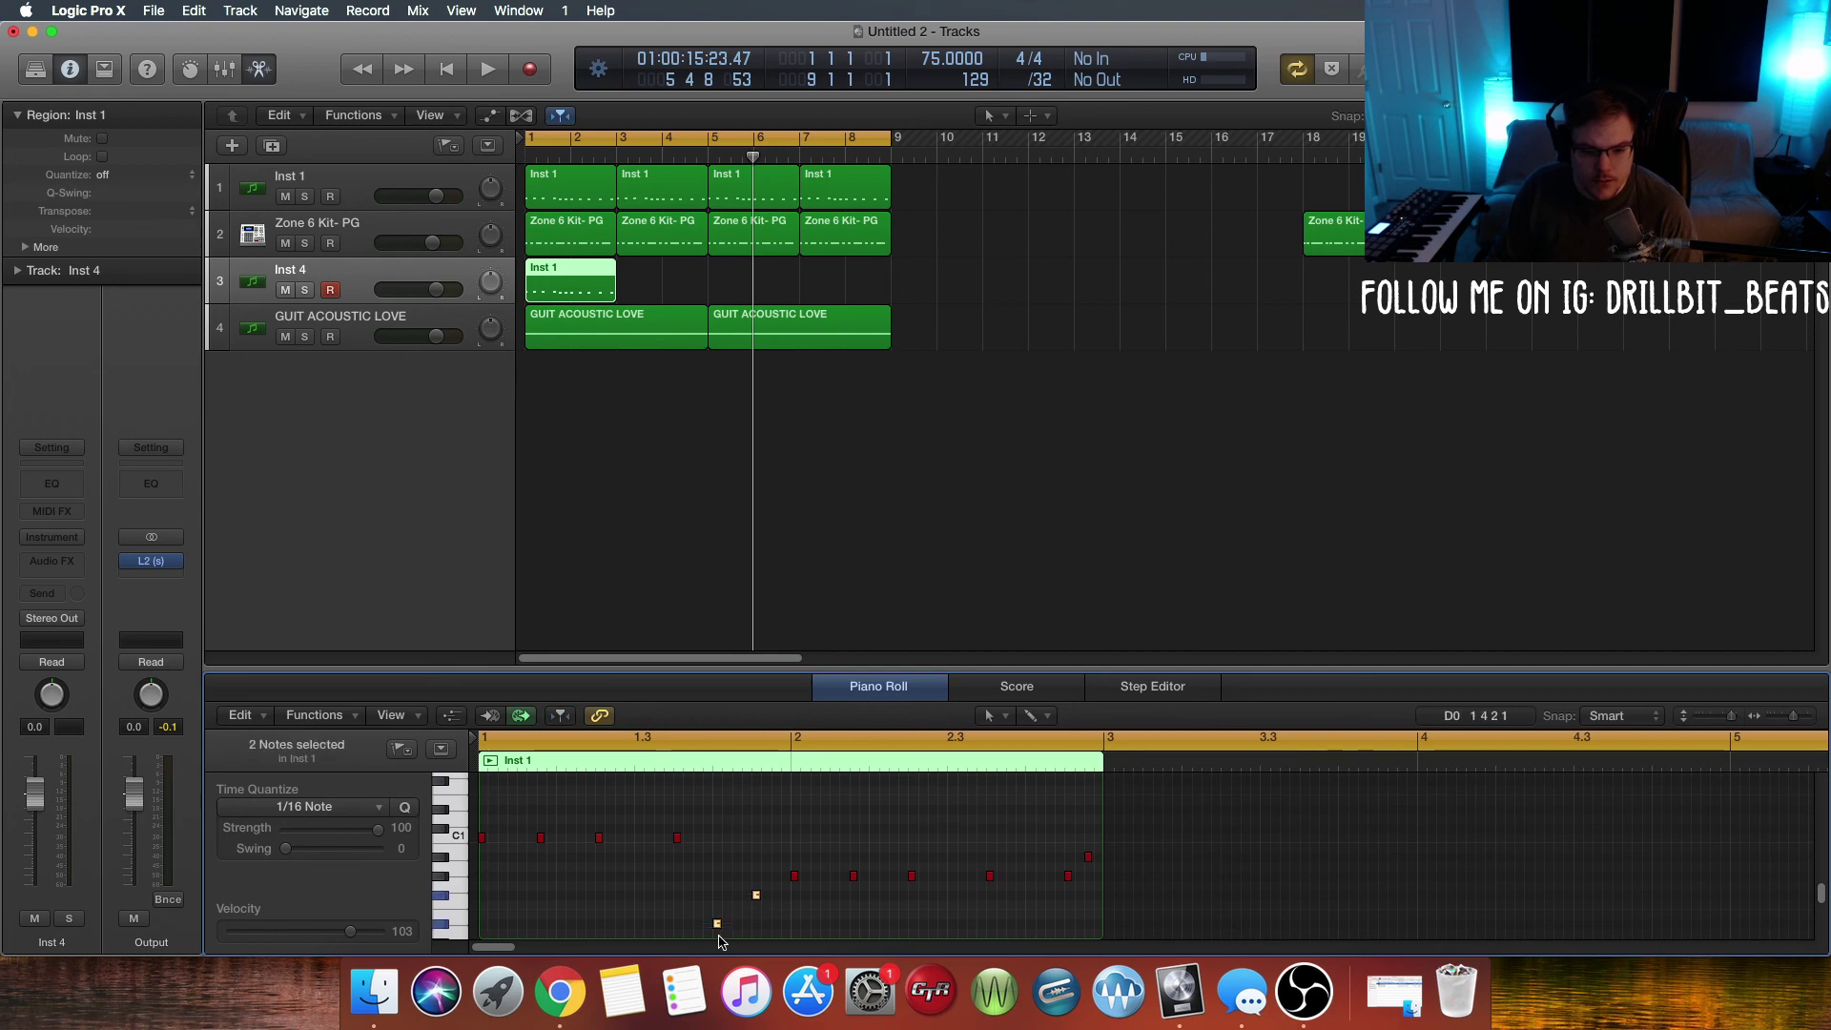
pyautogui.moveTo(718, 925); pyautogui.dragTo(755, 839)
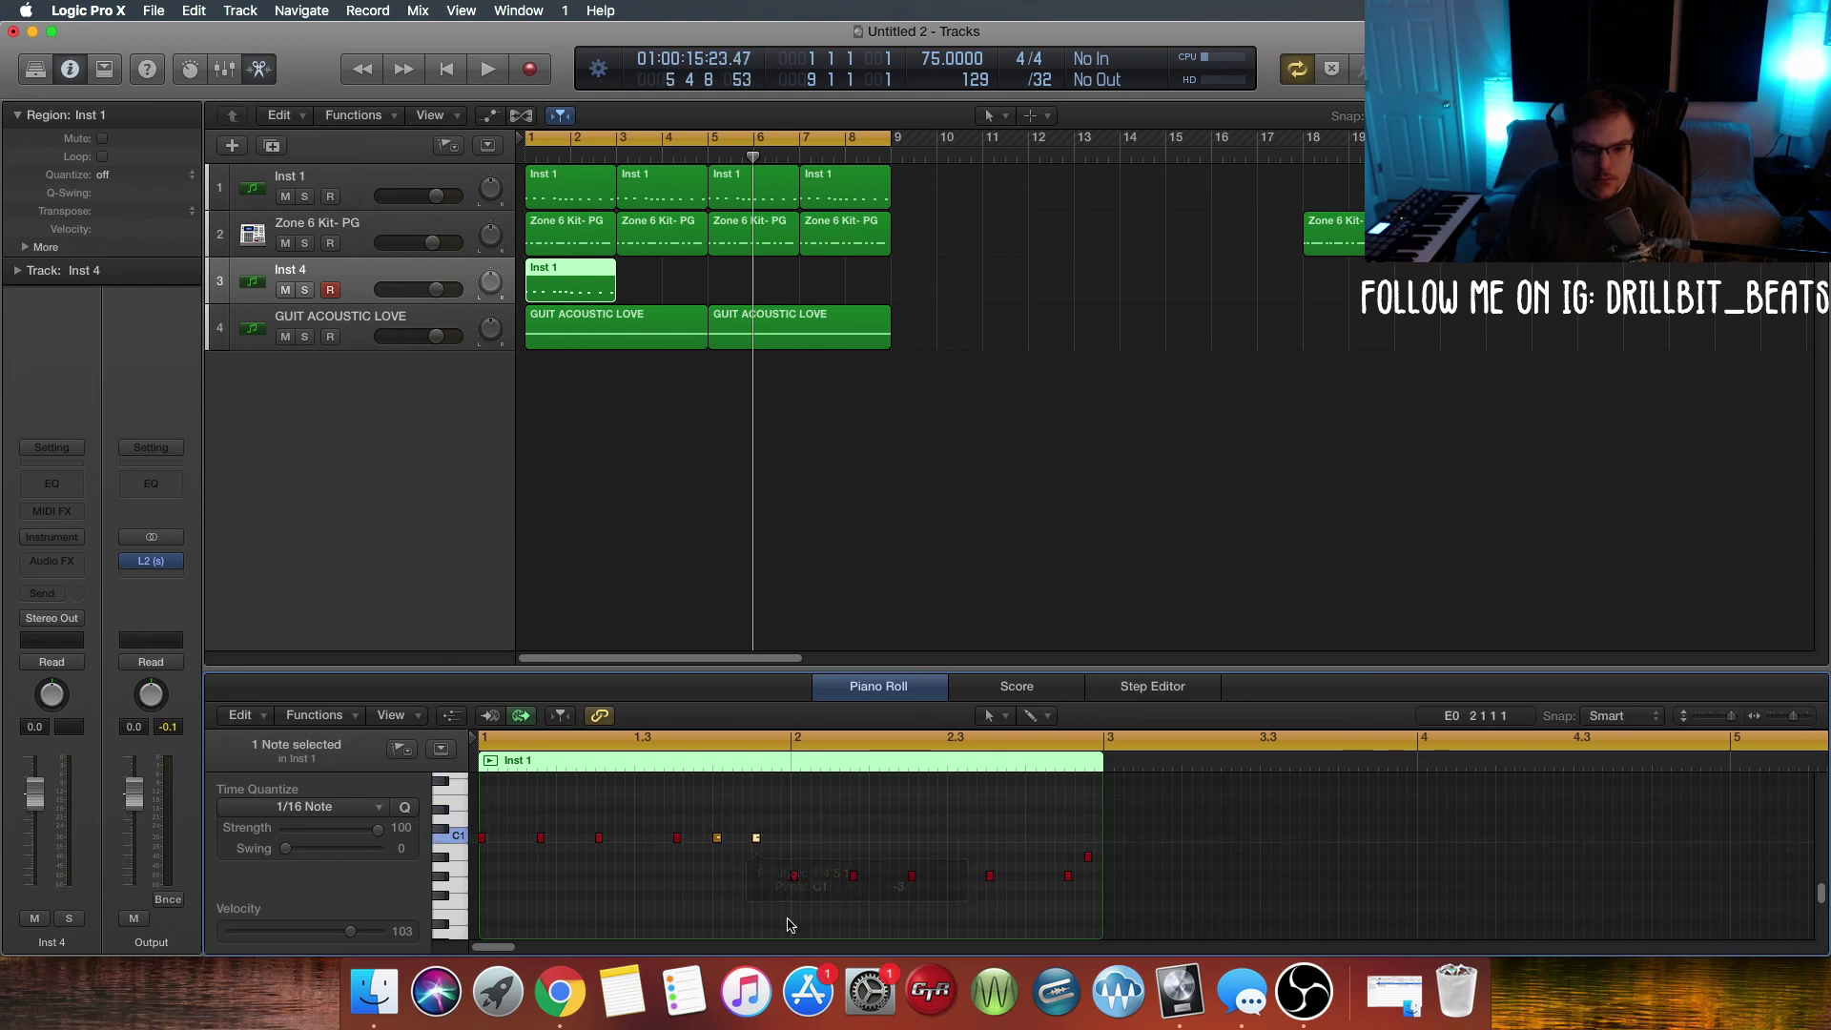
# Step: Move the six notes of bar 2 to C1 as well, putting the region's whole pattern on one pitch
pyautogui.moveTo(1110, 870); pyautogui.dragTo(1101, 856)
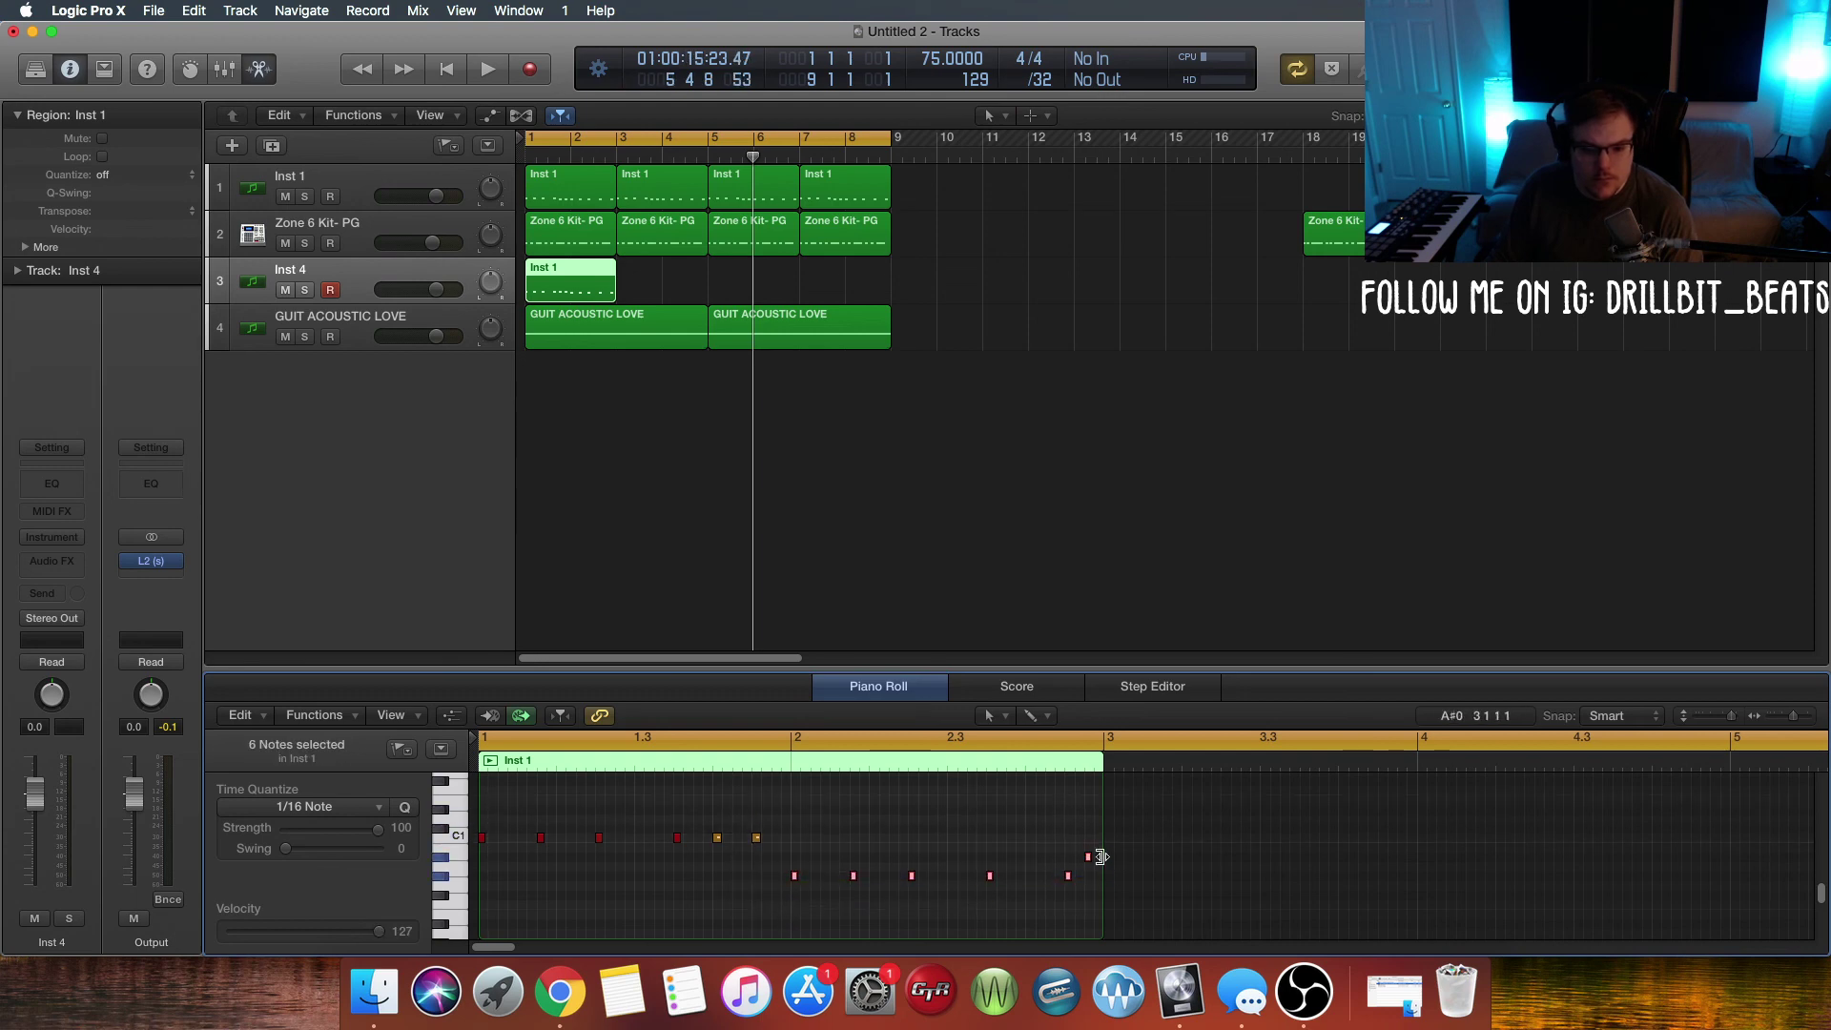
pyautogui.moveTo(795, 879); pyautogui.dragTo(795, 841)
pyautogui.click(1070, 861)
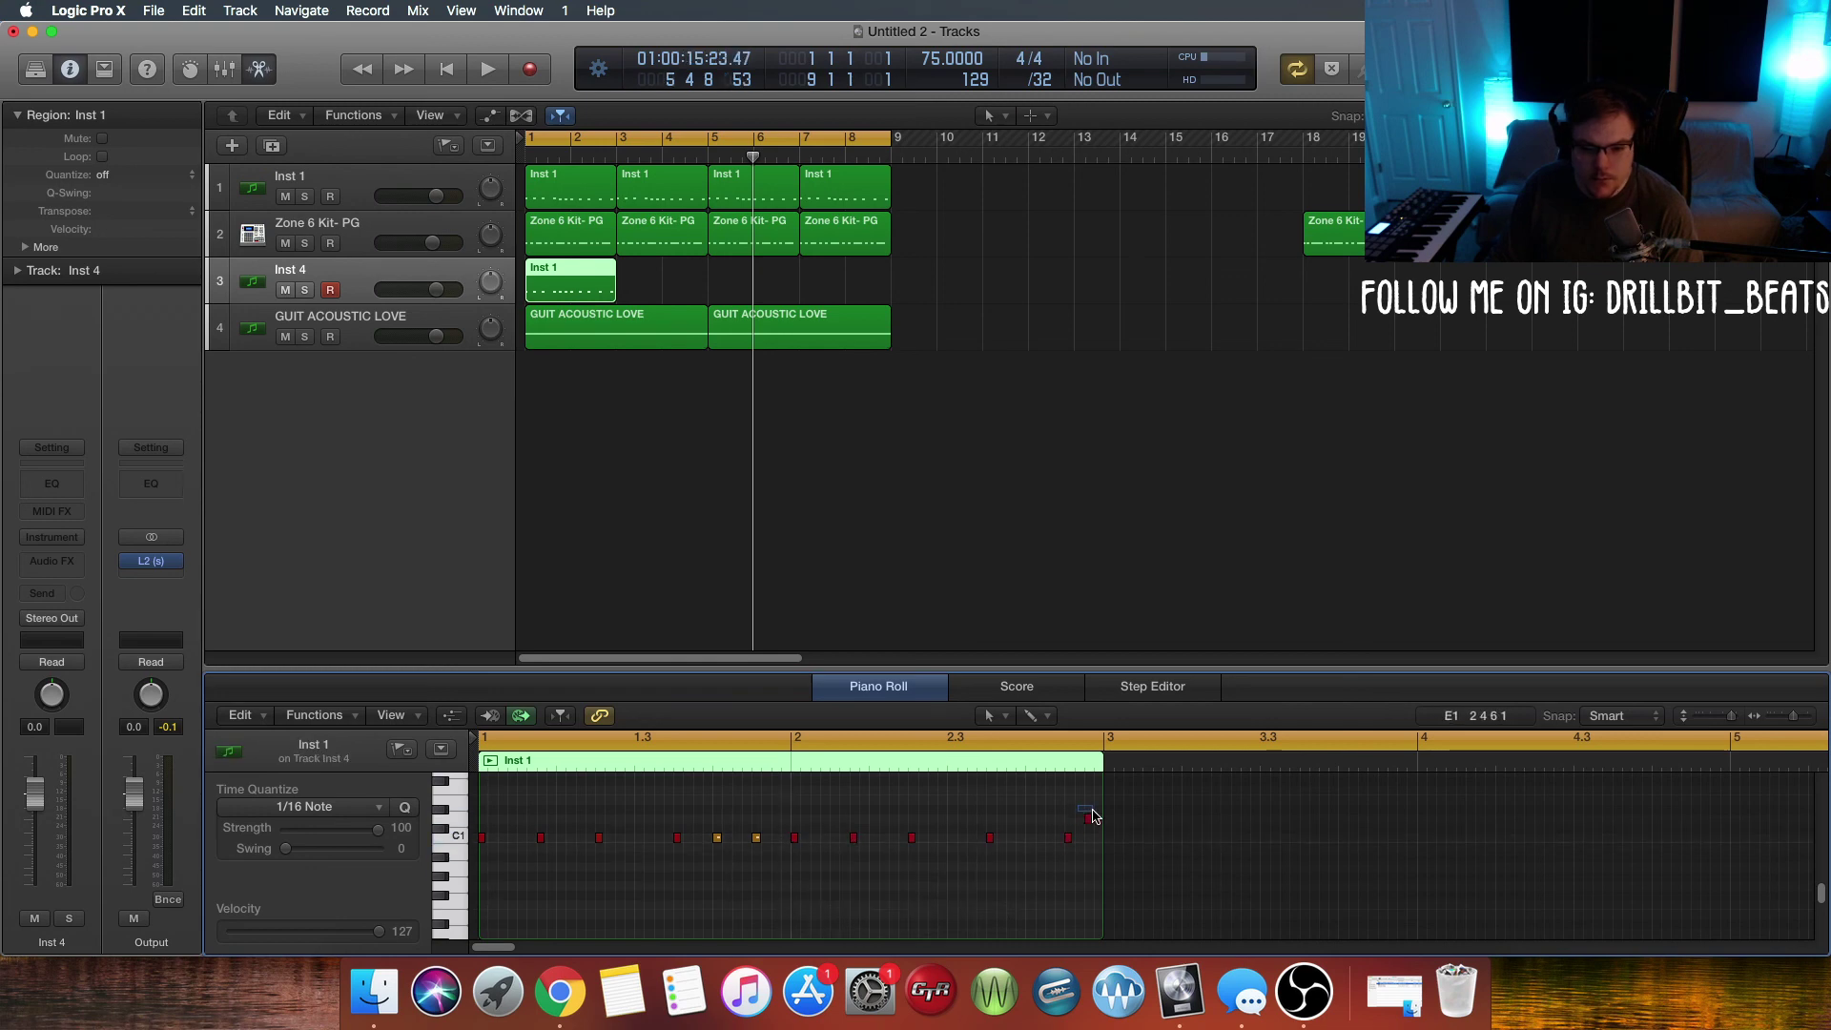
pyautogui.moveTo(1088, 820); pyautogui.dragTo(1054, 846)
pyautogui.moveTo(480, 849); pyautogui.dragTo(481, 849)
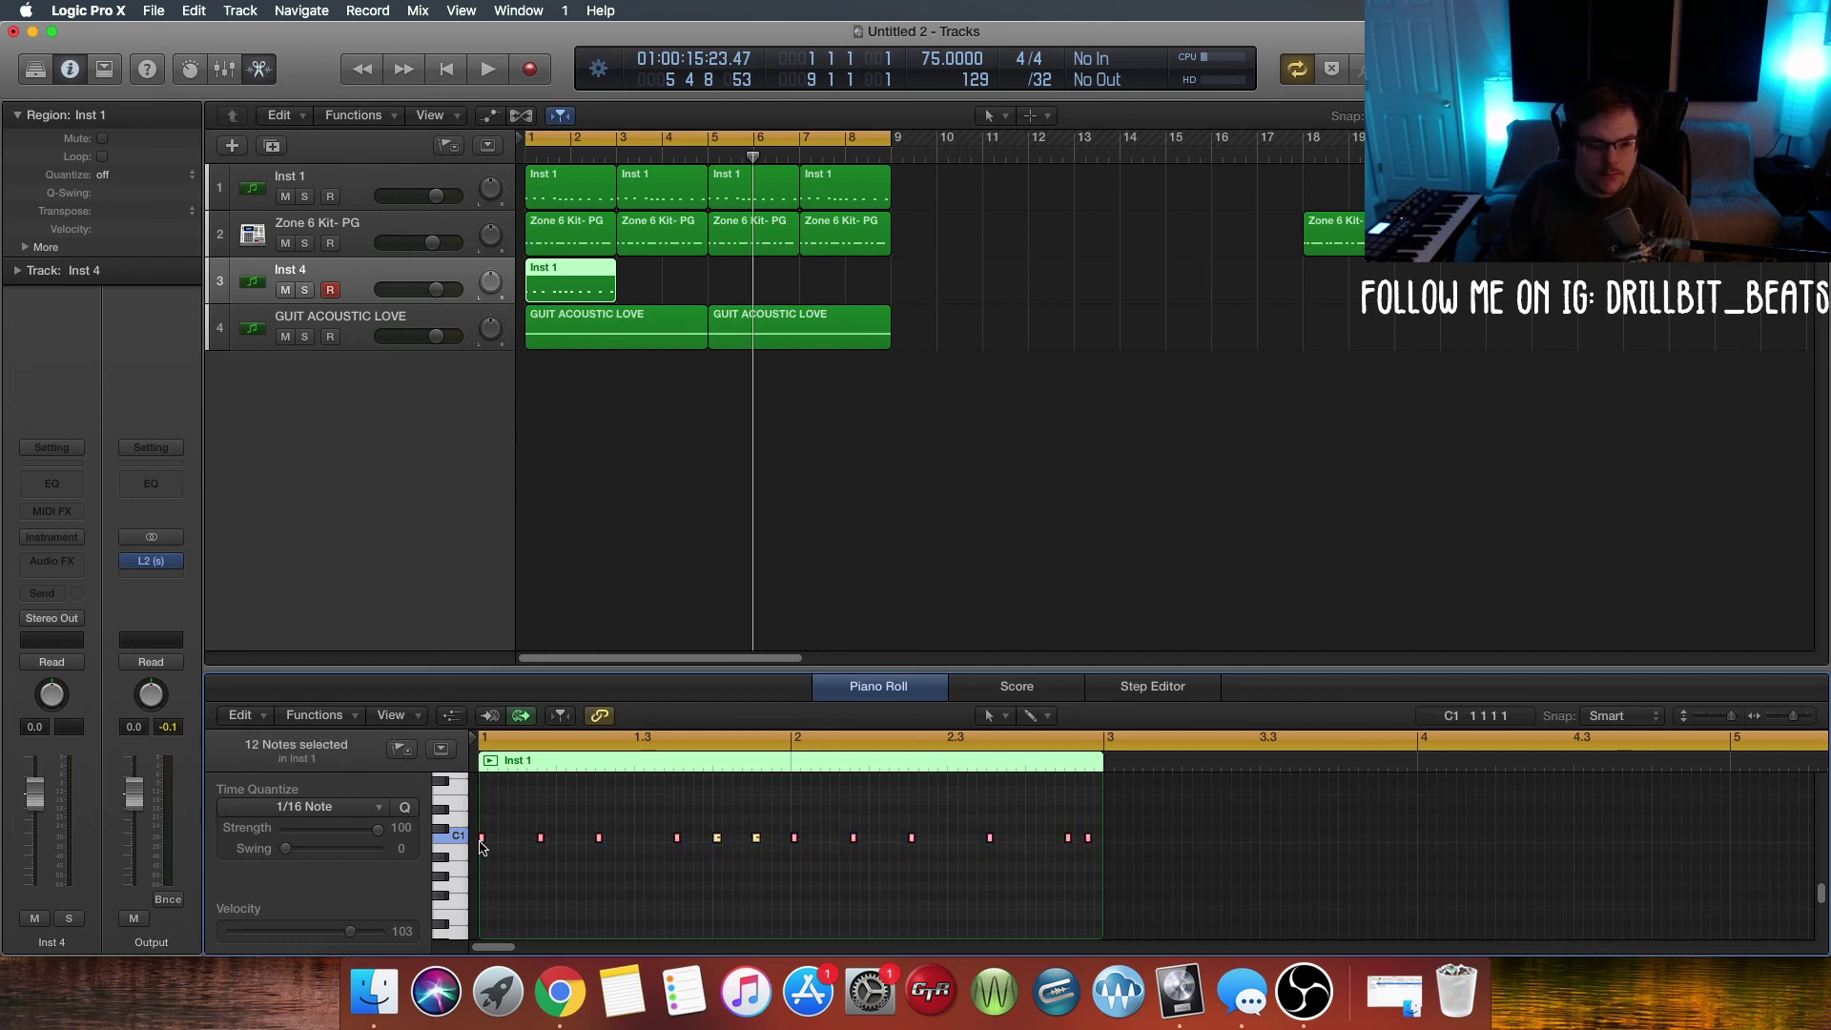
pyautogui.moveTo(482, 843); pyautogui.dragTo(482, 799)
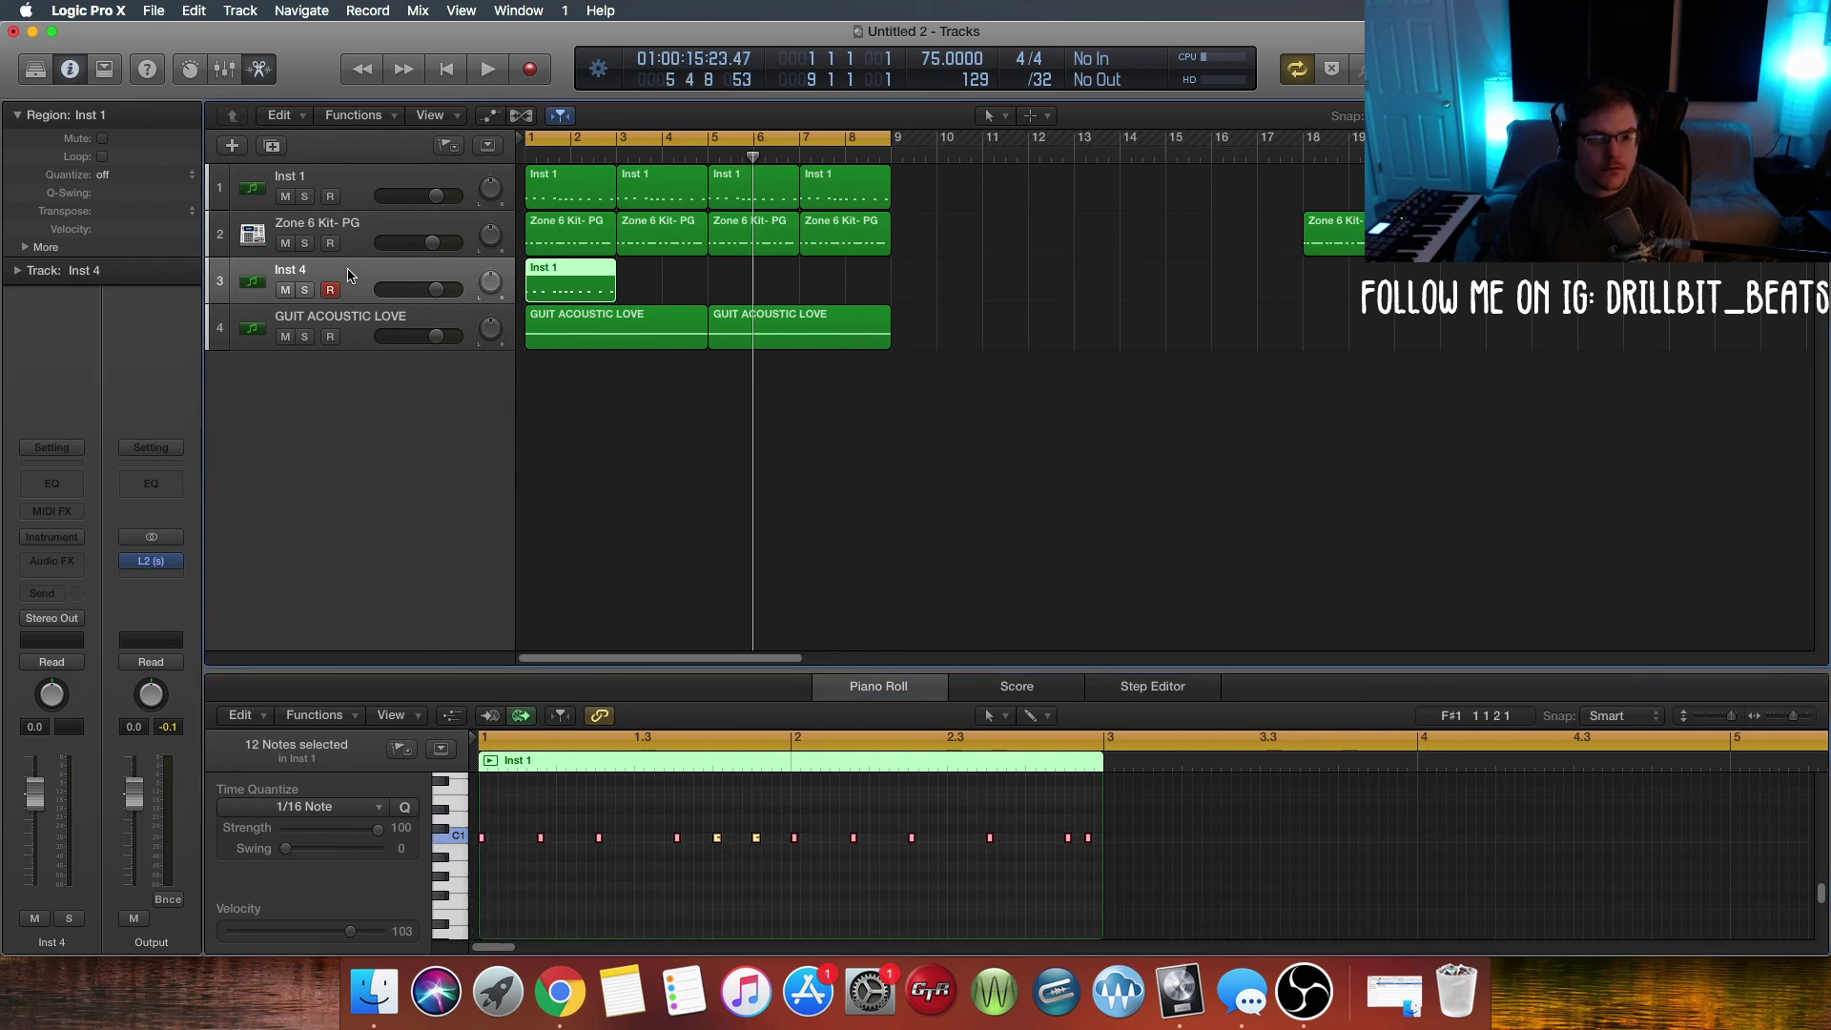
# Step: Duplicate the Zone 6 Kit drum track with its settings and move the C1 region from Inst 4 to bar 1 of the duplicate
pyautogui.click(345, 225)
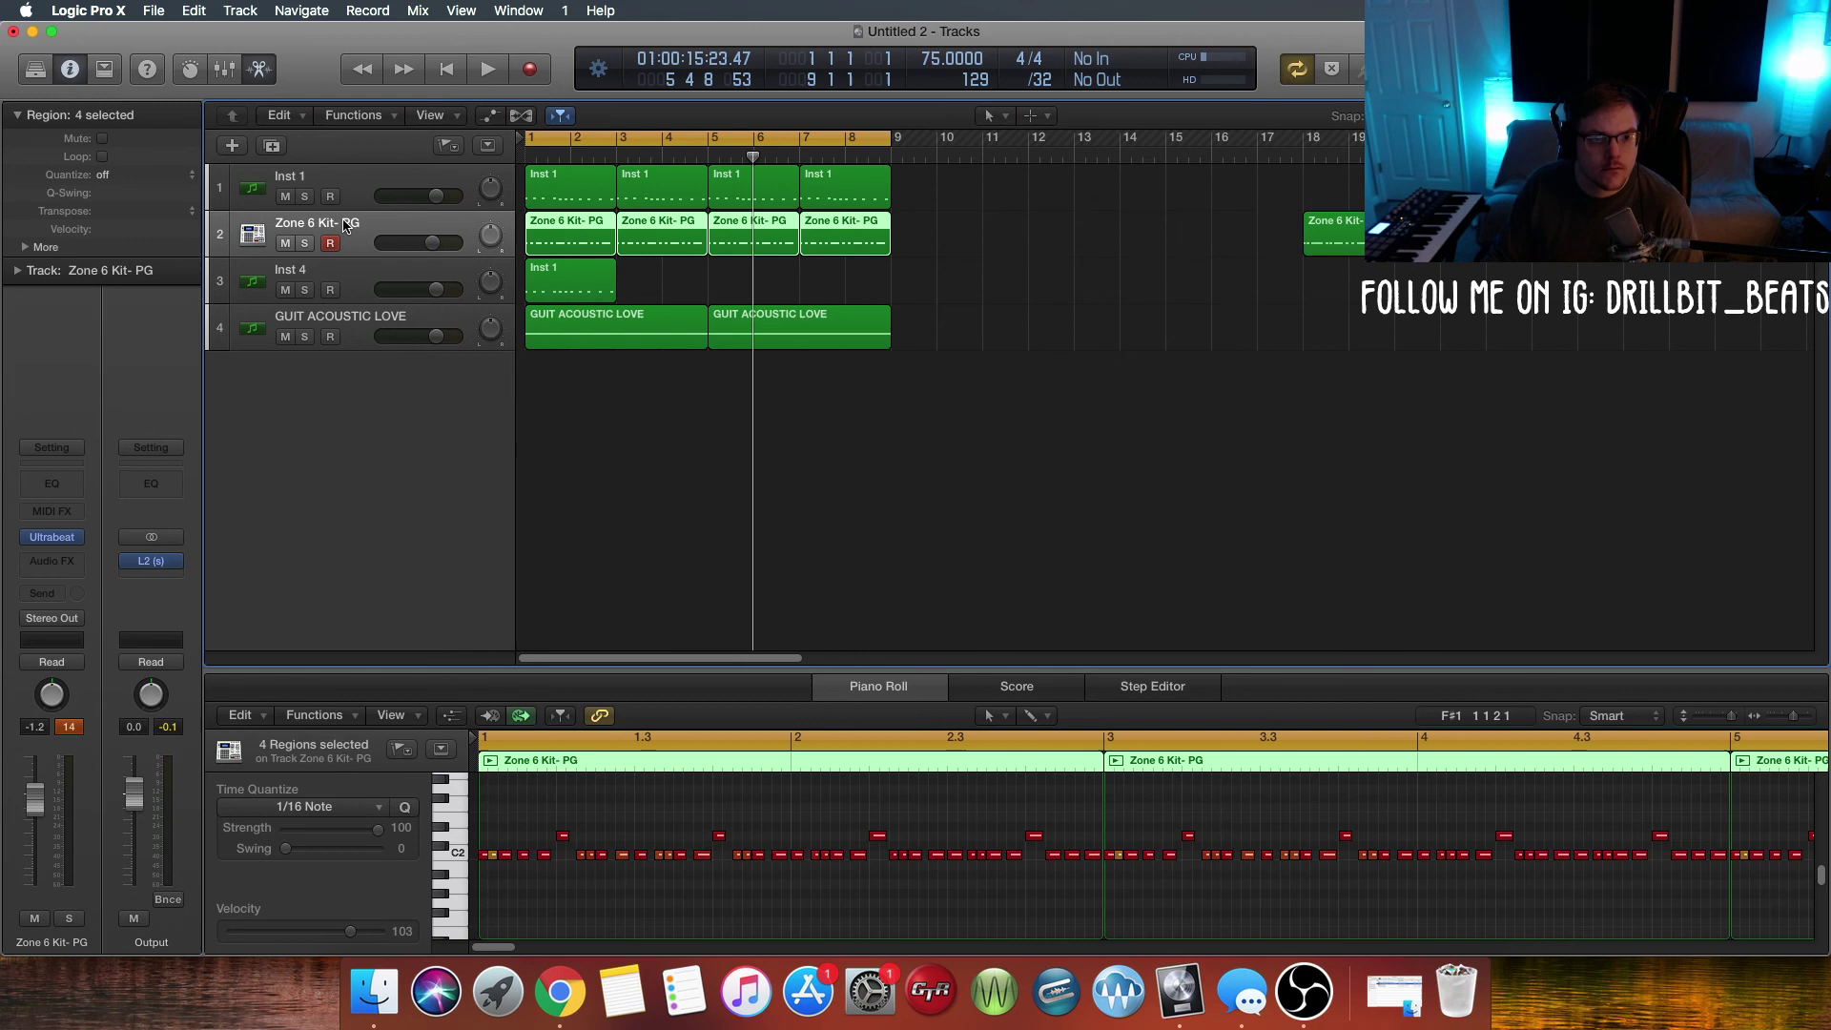
pyautogui.click(275, 149)
pyautogui.moveTo(577, 344); pyautogui.dragTo(568, 302)
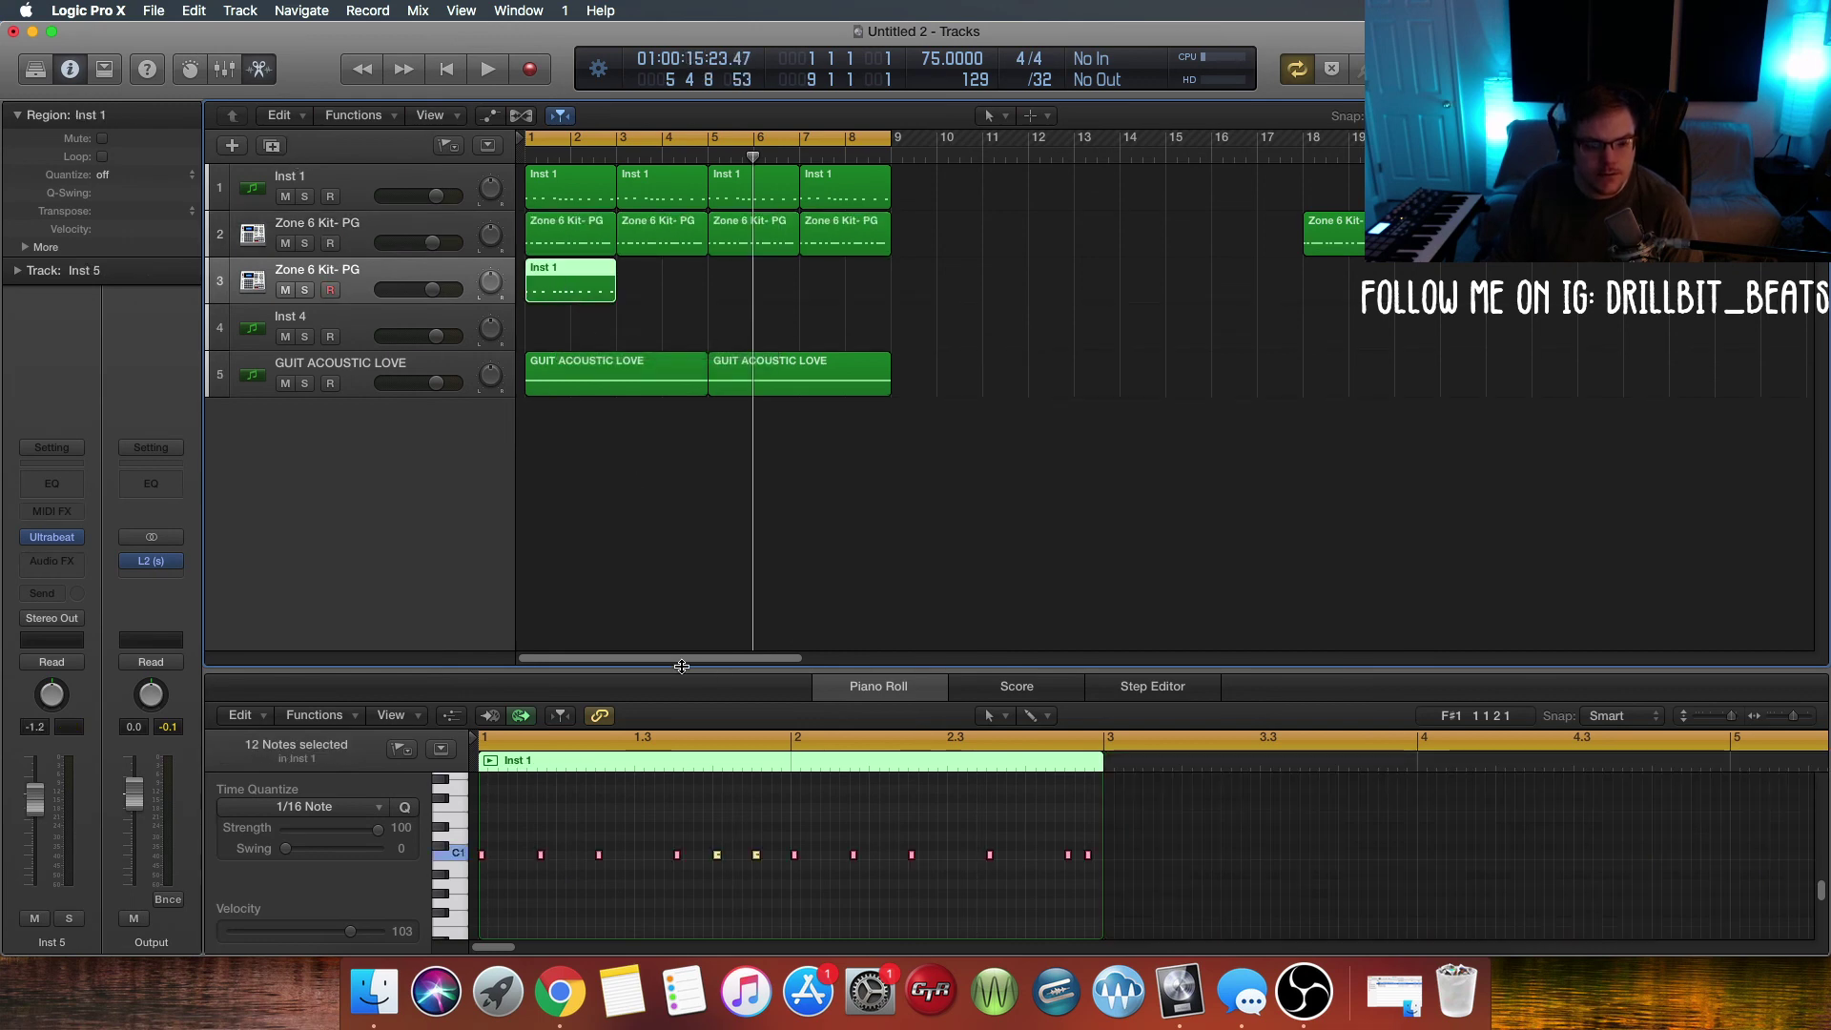
# Step: Audition the C1 drum sound and play the first two bars to check the pattern with the other tracks
pyautogui.click(481, 856)
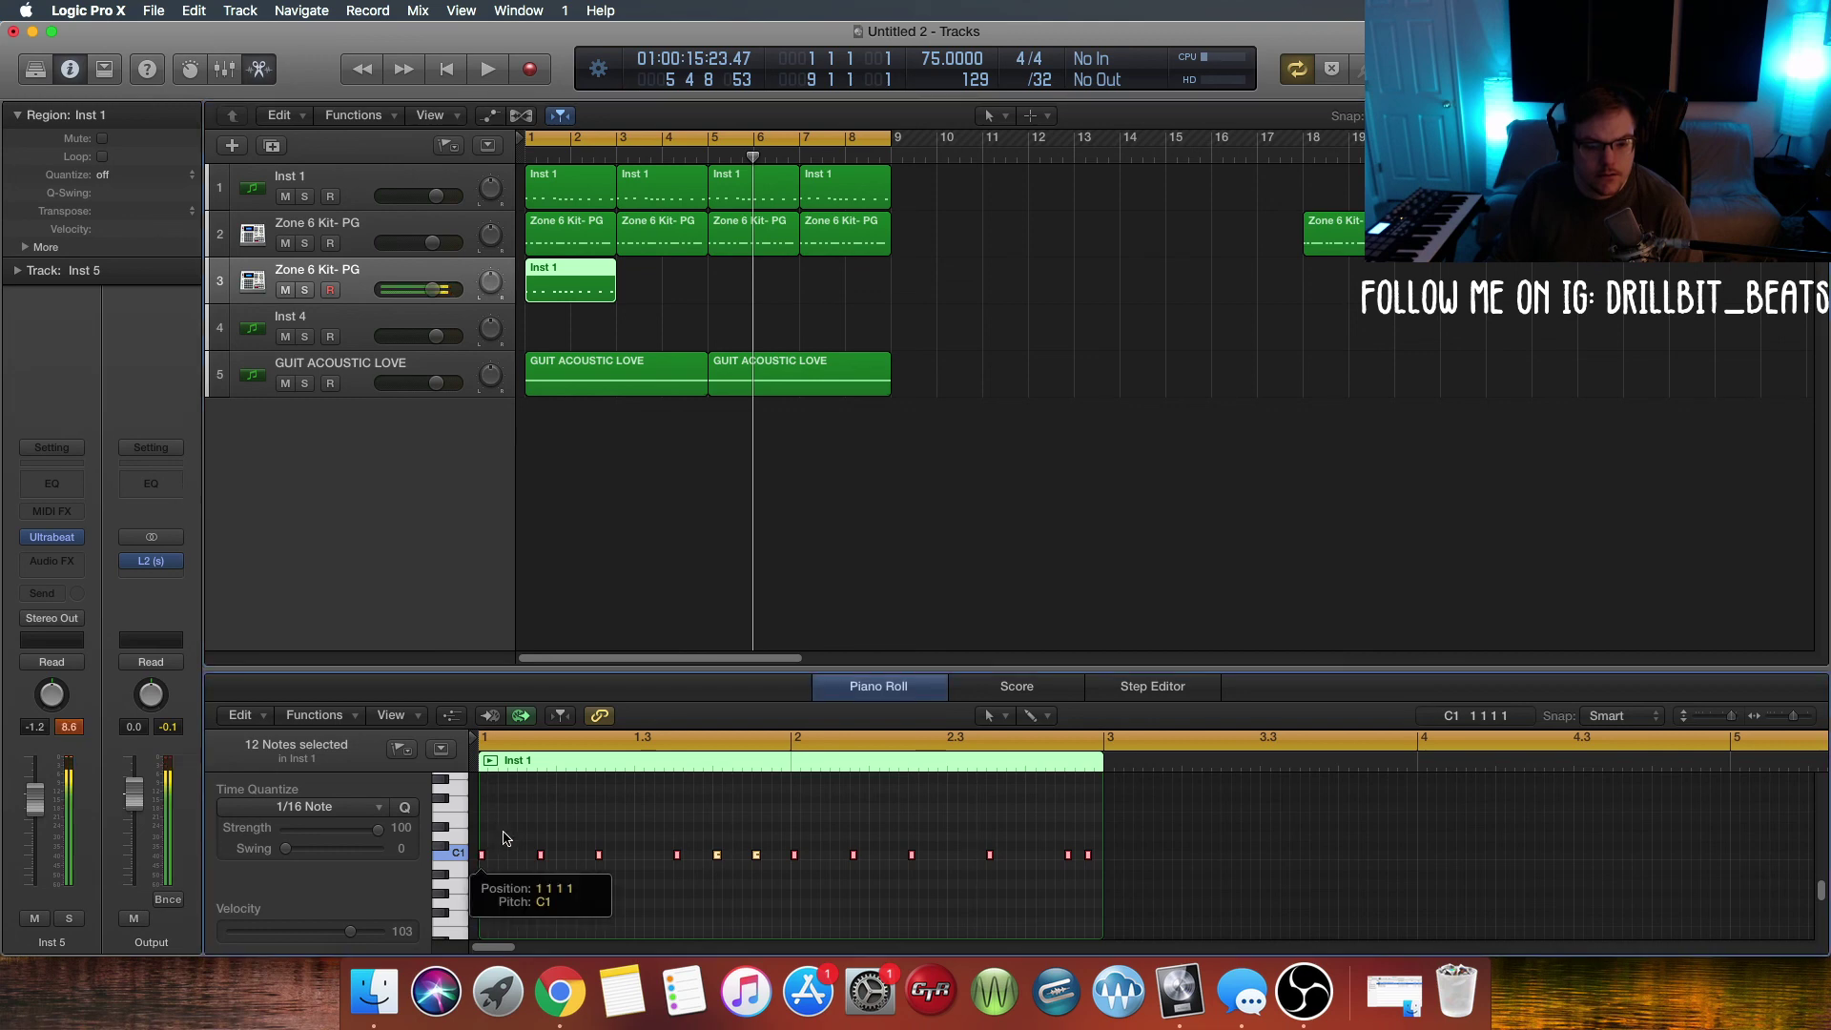
pyautogui.click(507, 830)
pyautogui.press('space')
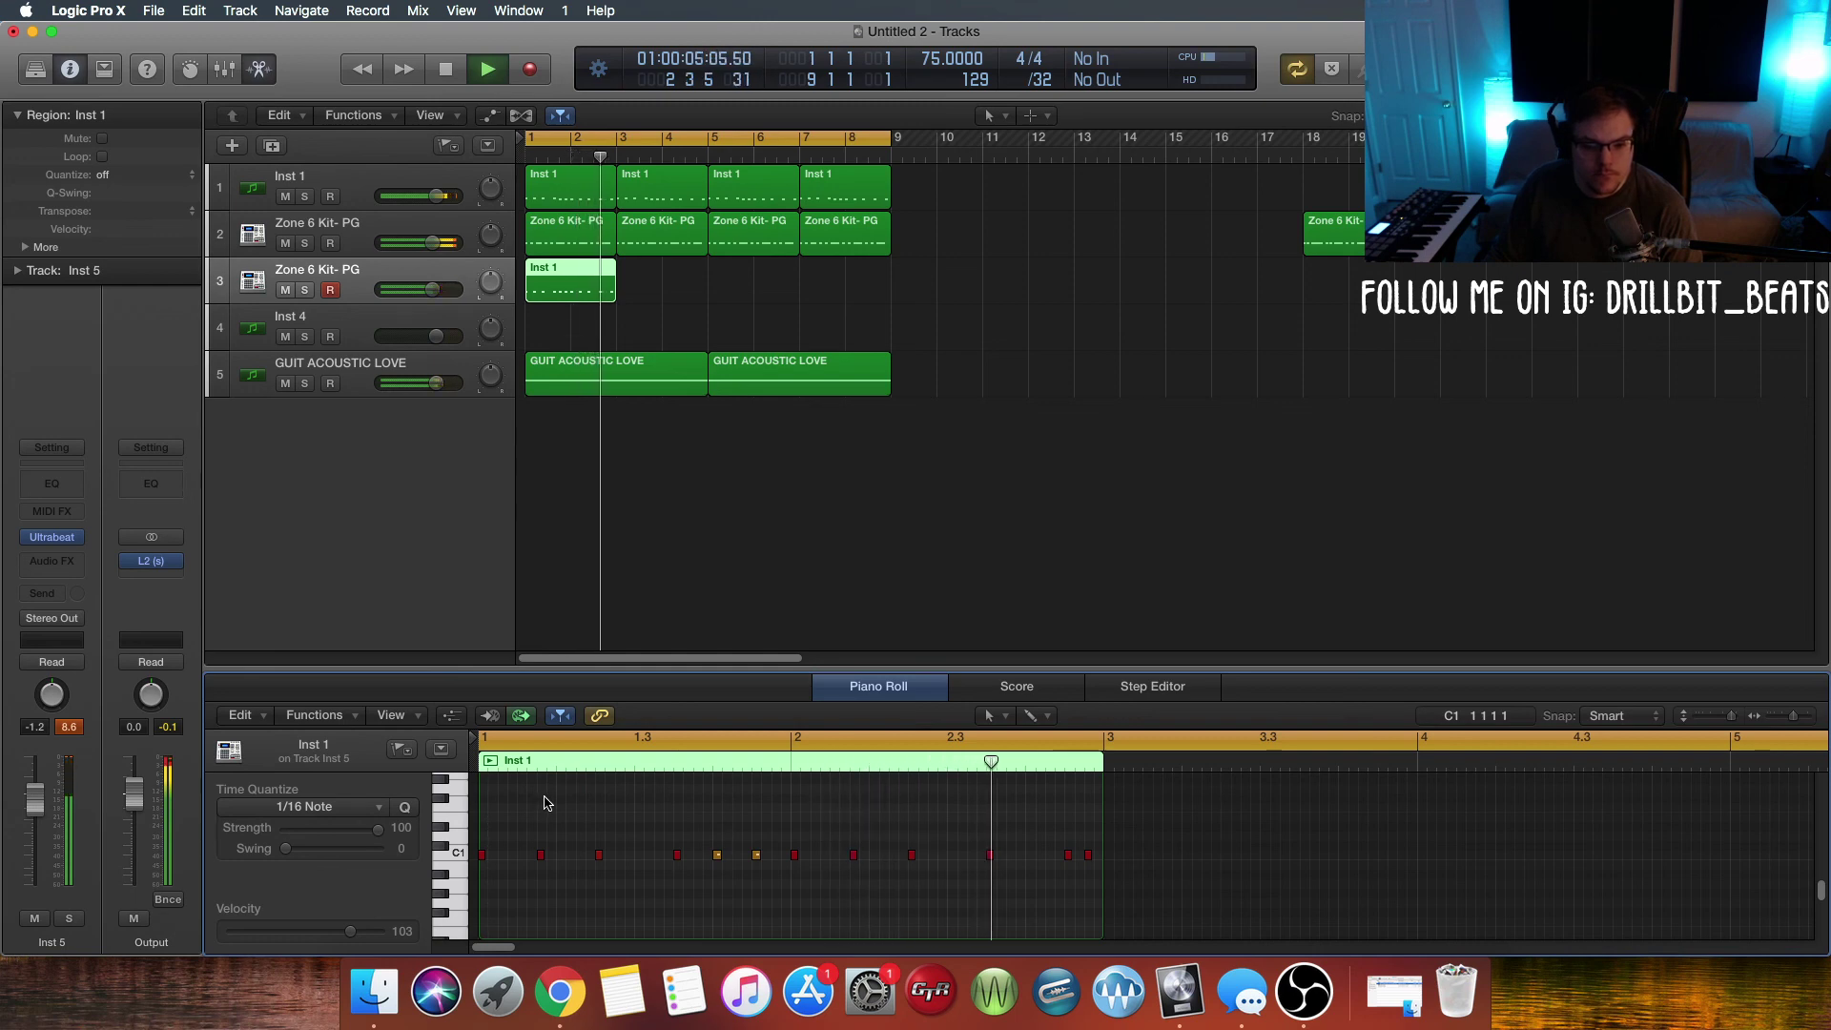
pyautogui.press('space')
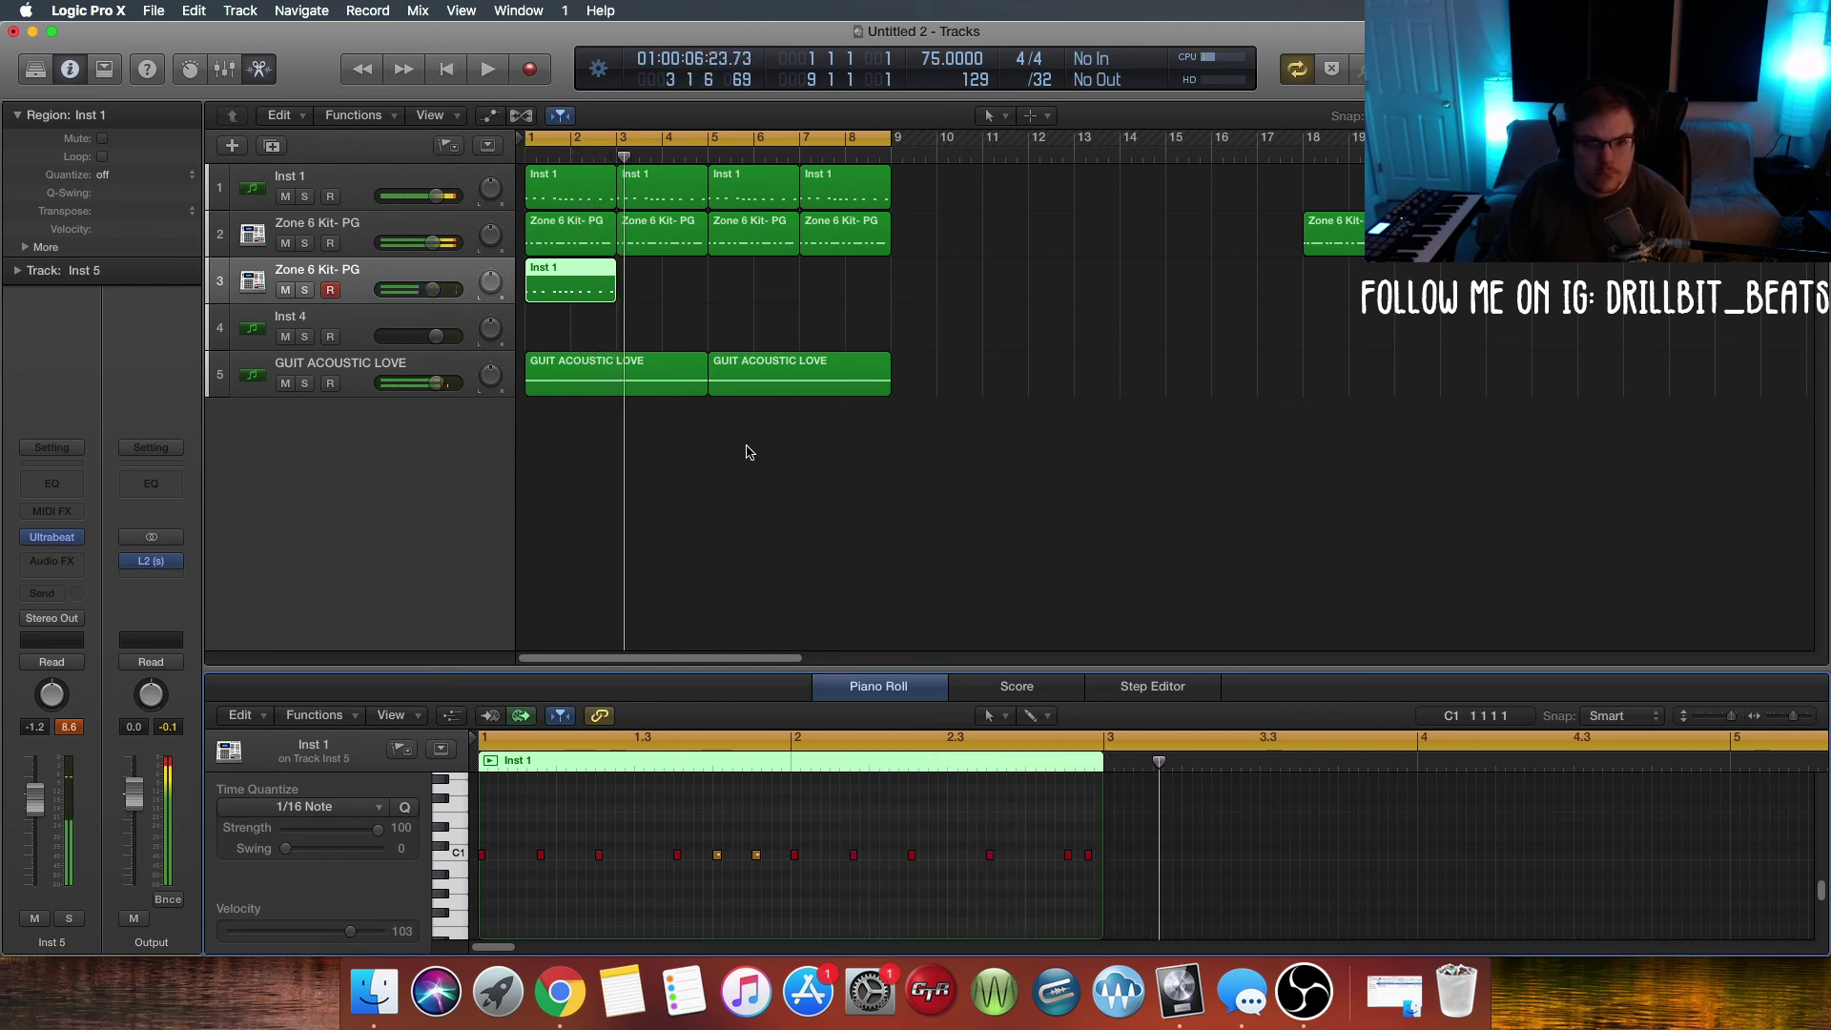
# Step: Copy the C1 region to bar 3, copy both regions to bar 5, and play the eight-bar loop from the start
pyautogui.click(683, 274)
pyautogui.click(549, 293)
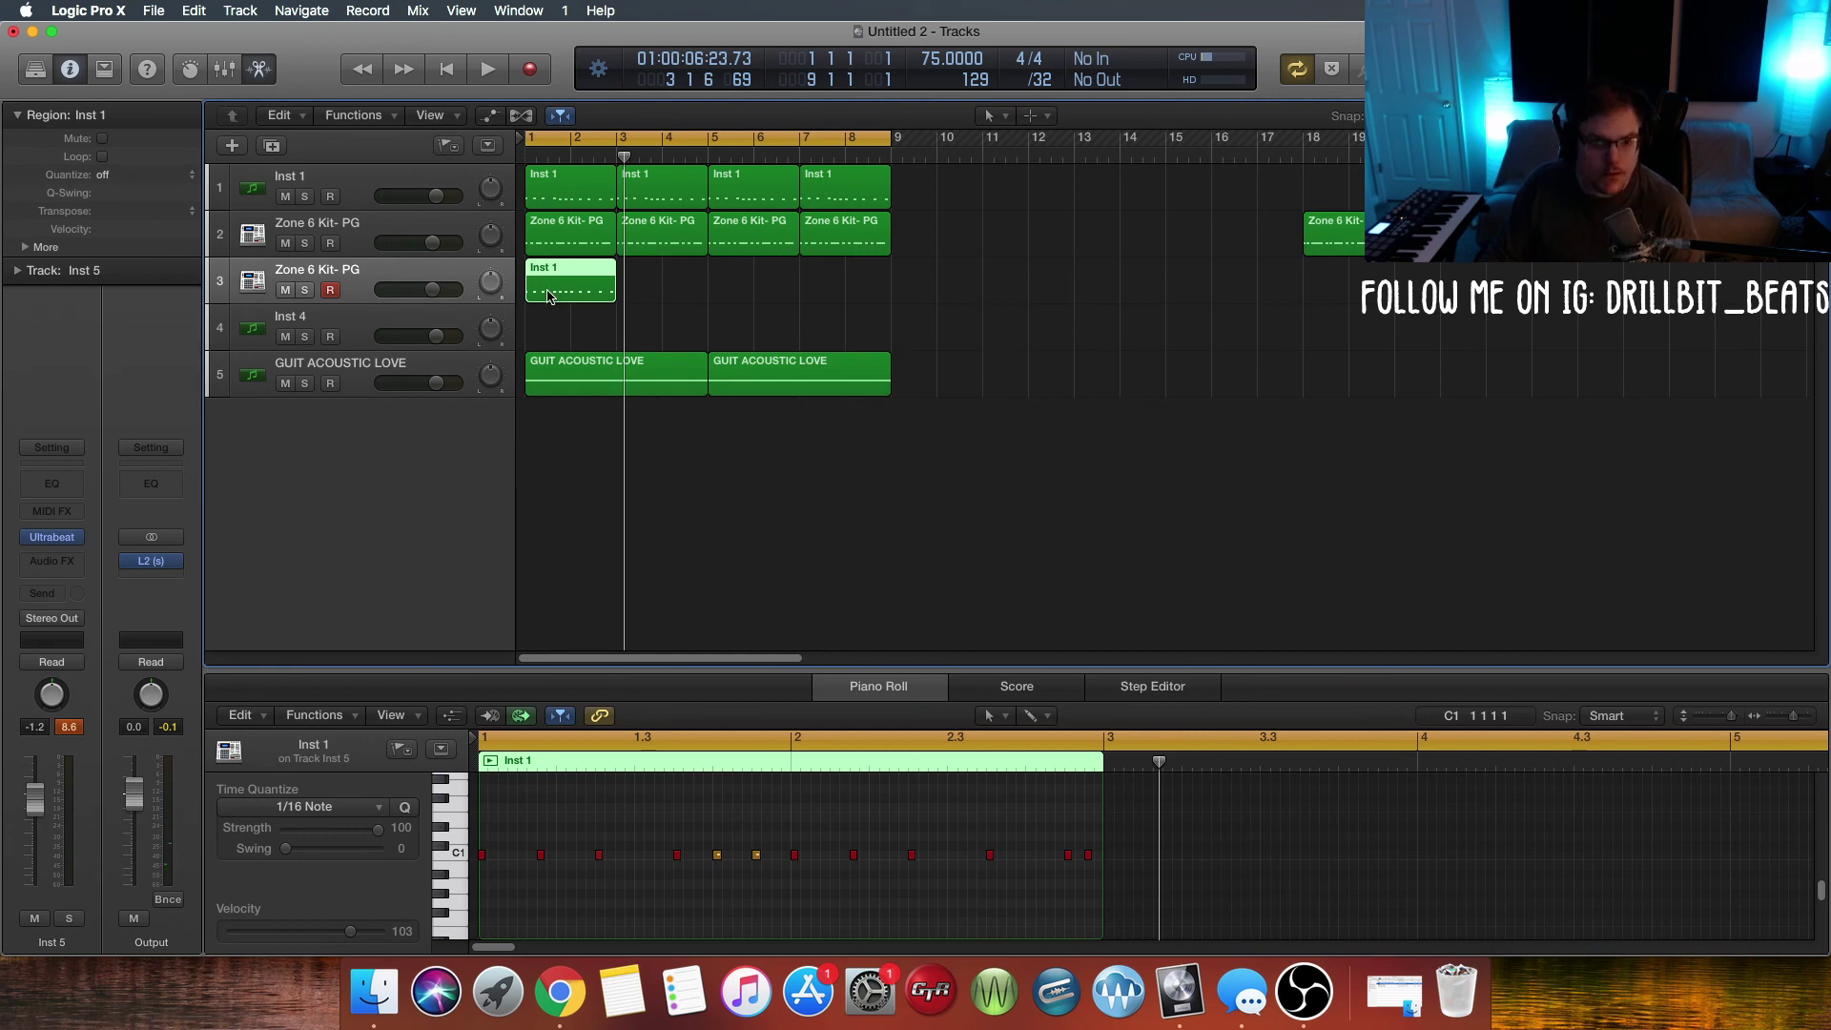
pyautogui.moveTo(647, 290); pyautogui.dragTo(639, 294)
pyautogui.moveTo(807, 290); pyautogui.dragTo(748, 301)
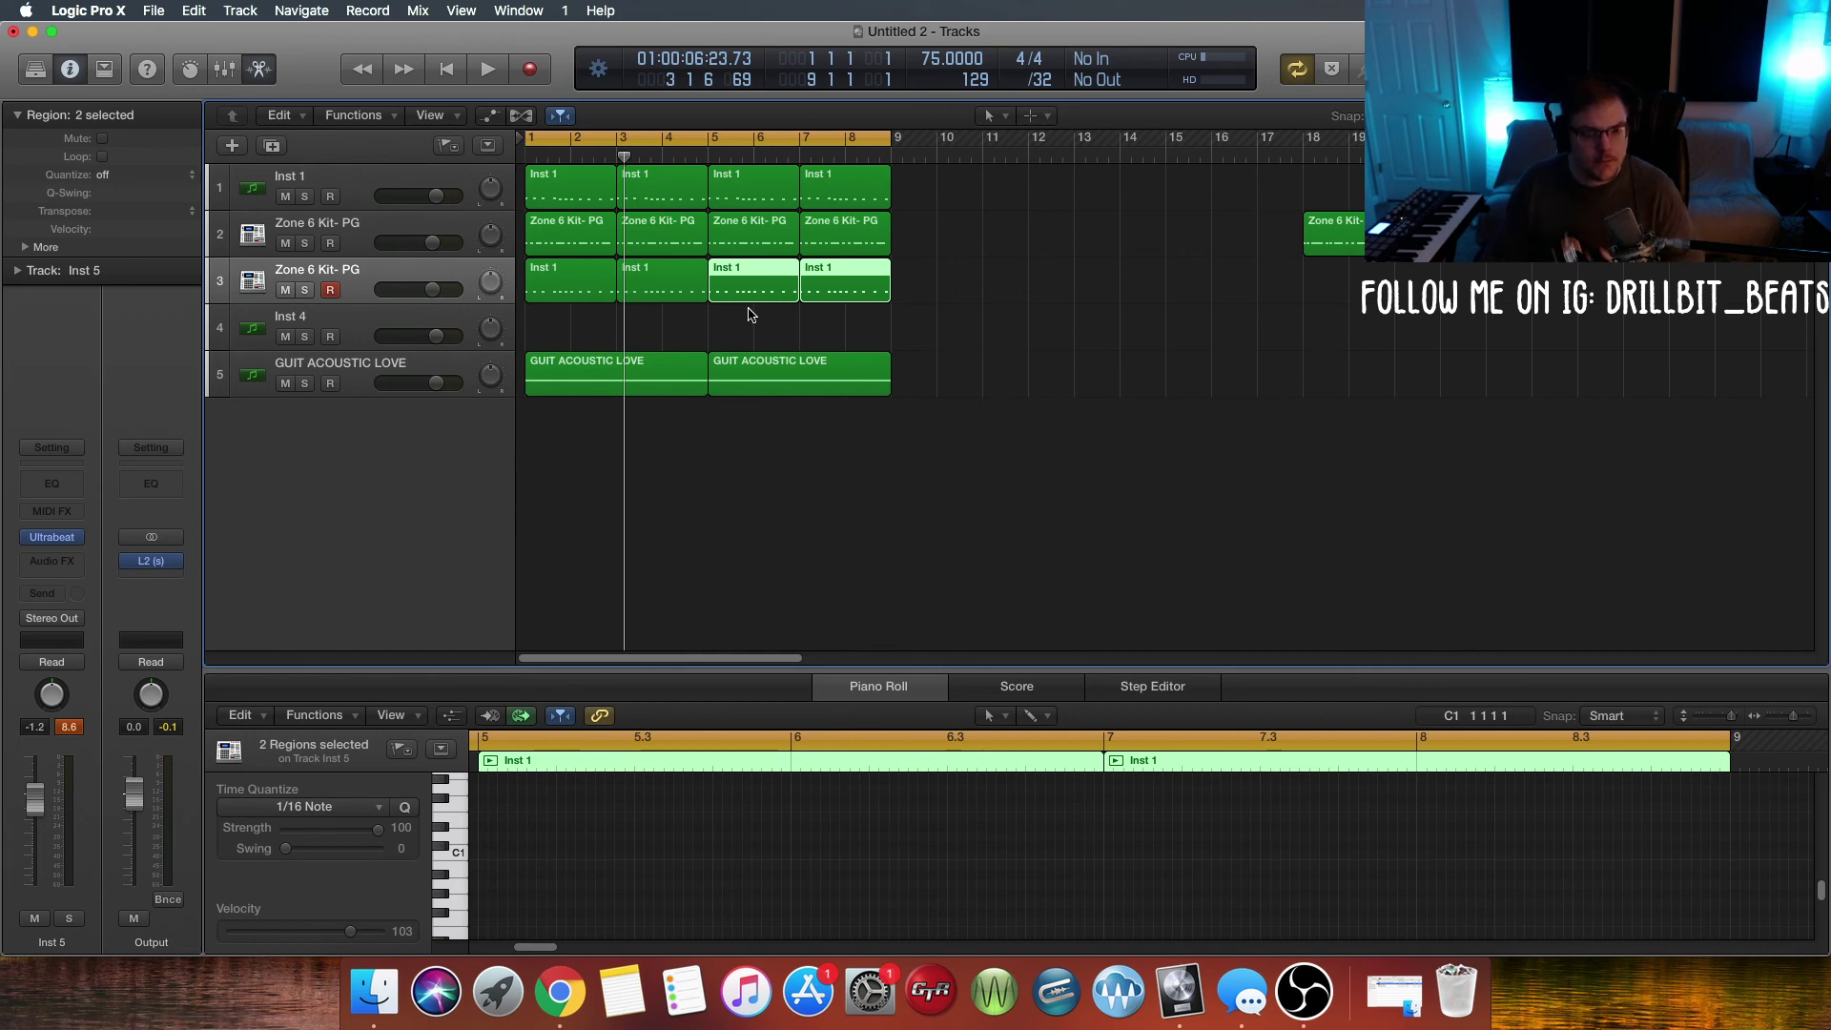
pyautogui.click(748, 330)
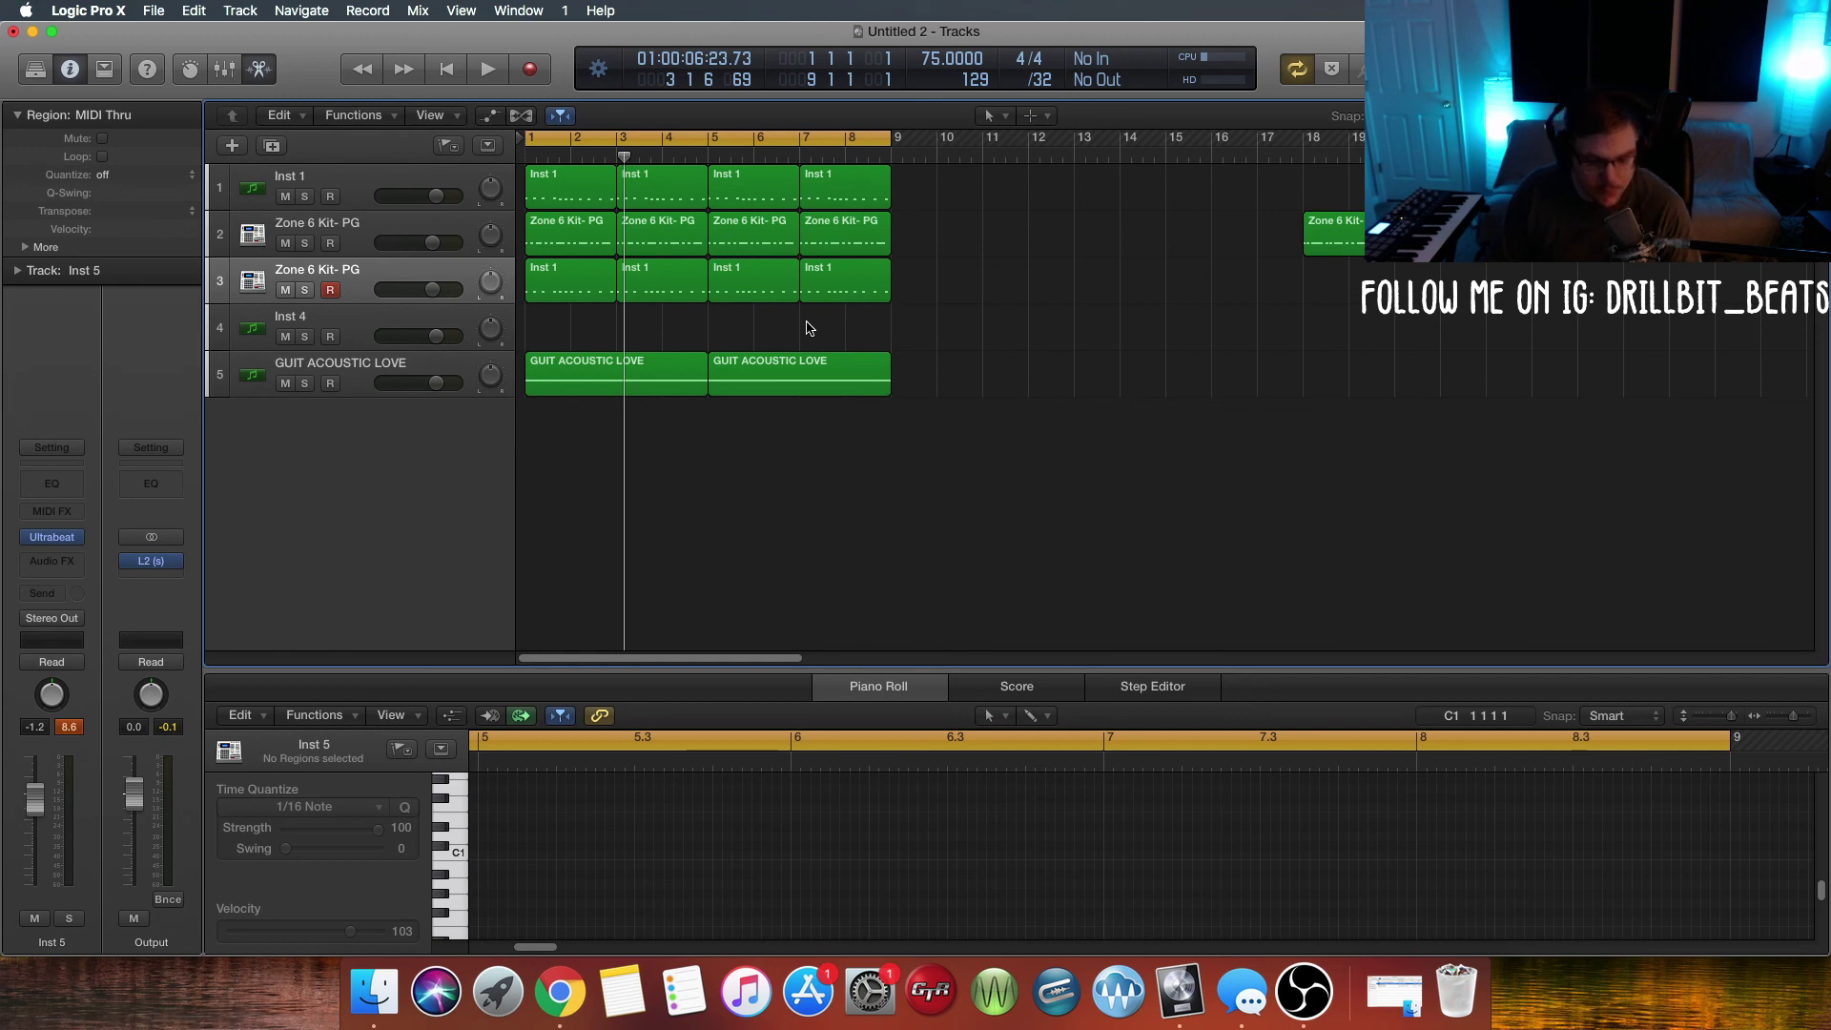
pyautogui.press('Return')
pyautogui.press('space')
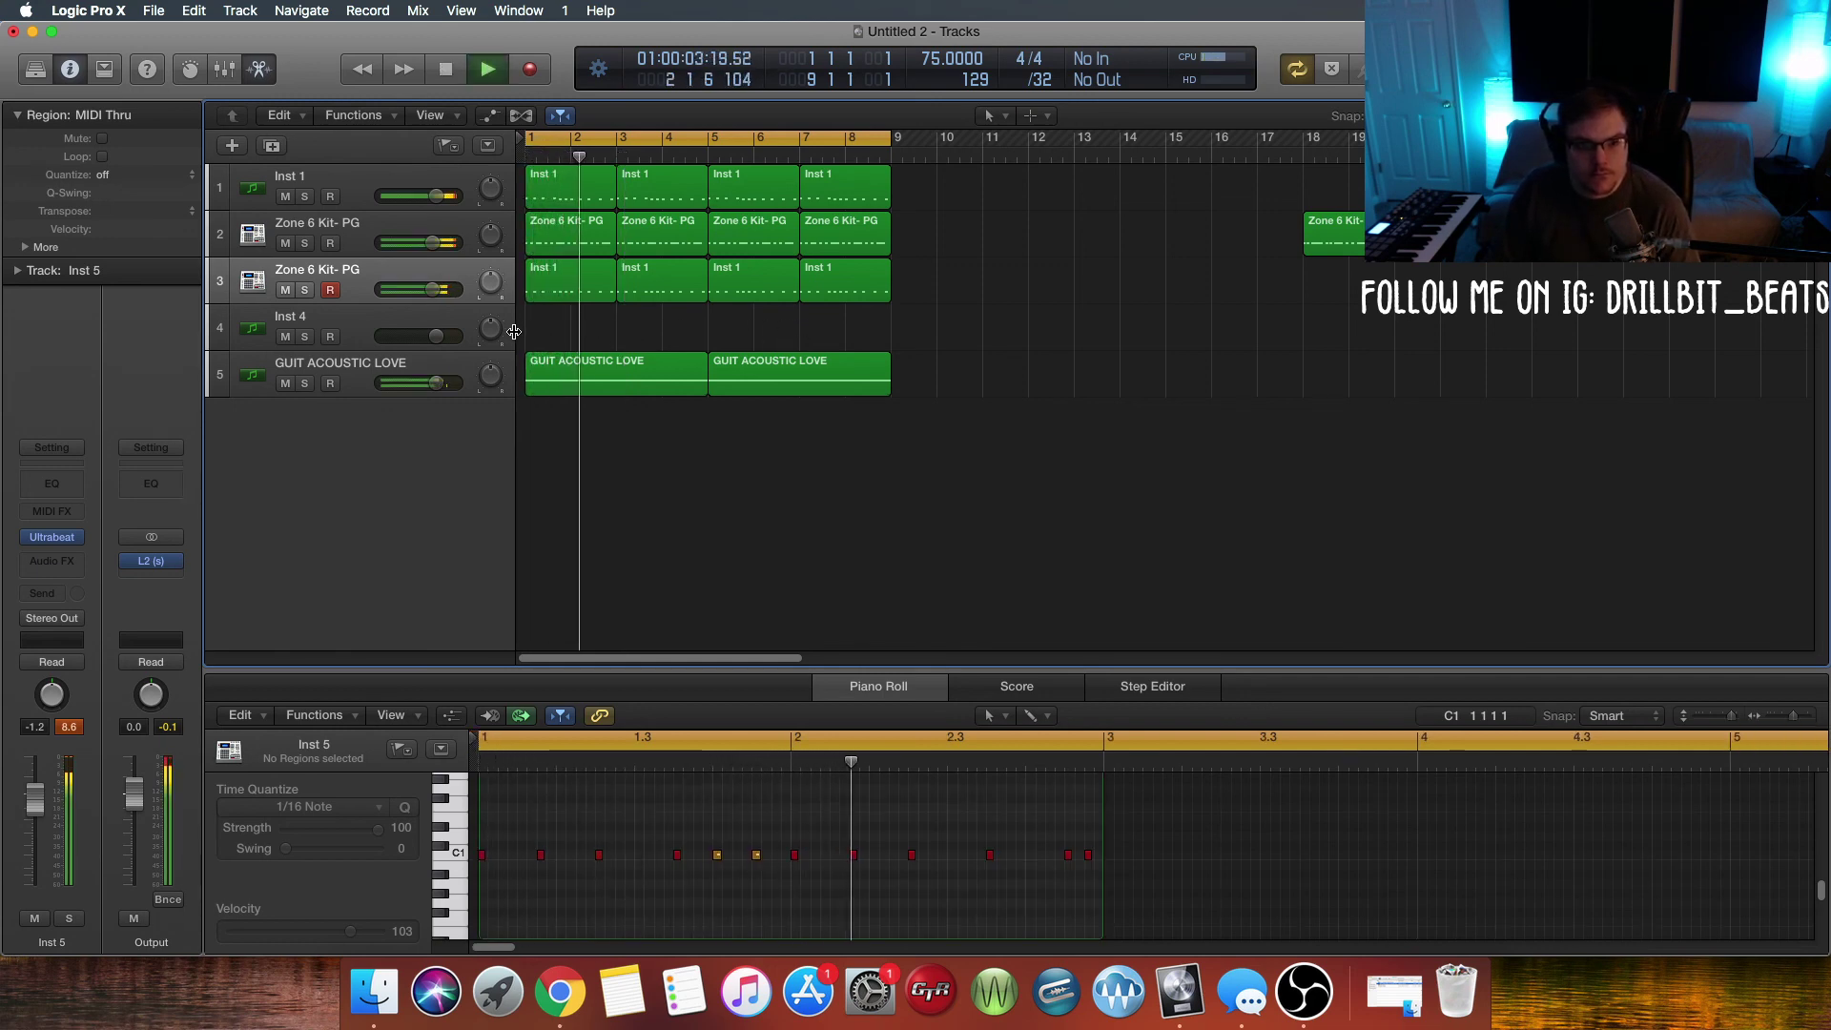
pyautogui.click(400, 323)
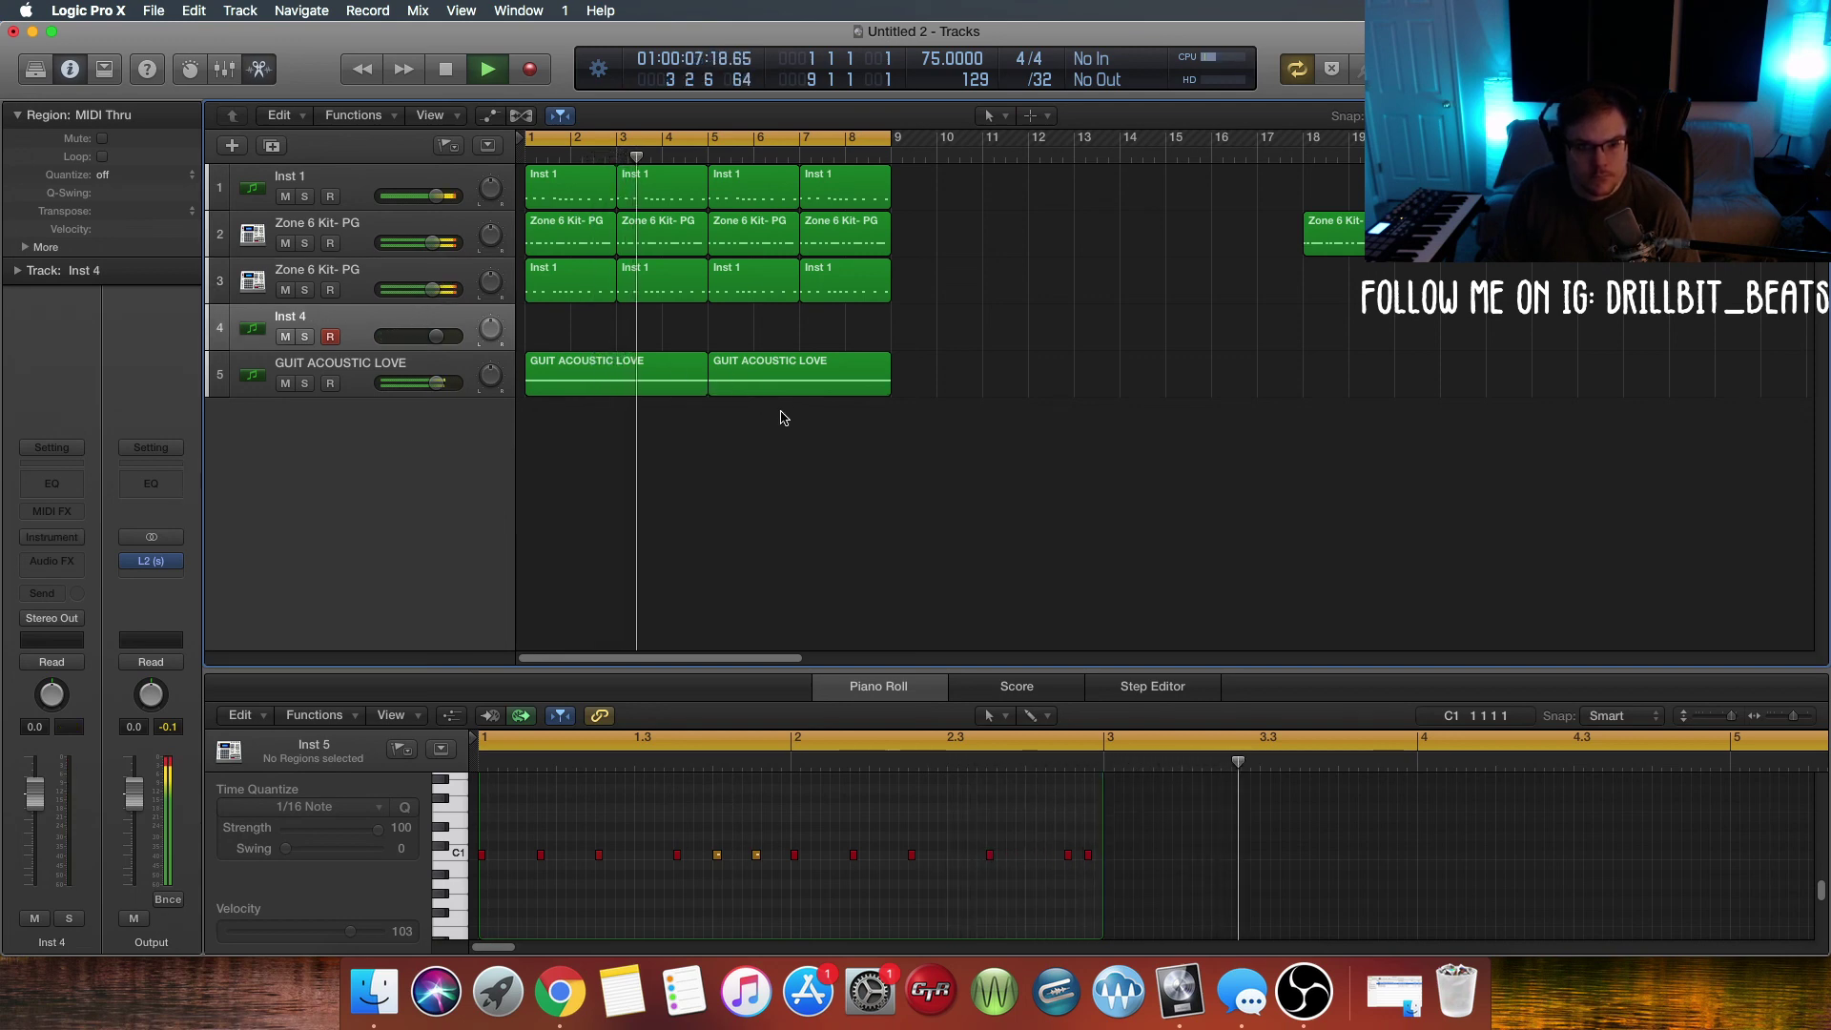
pyautogui.click(79, 542)
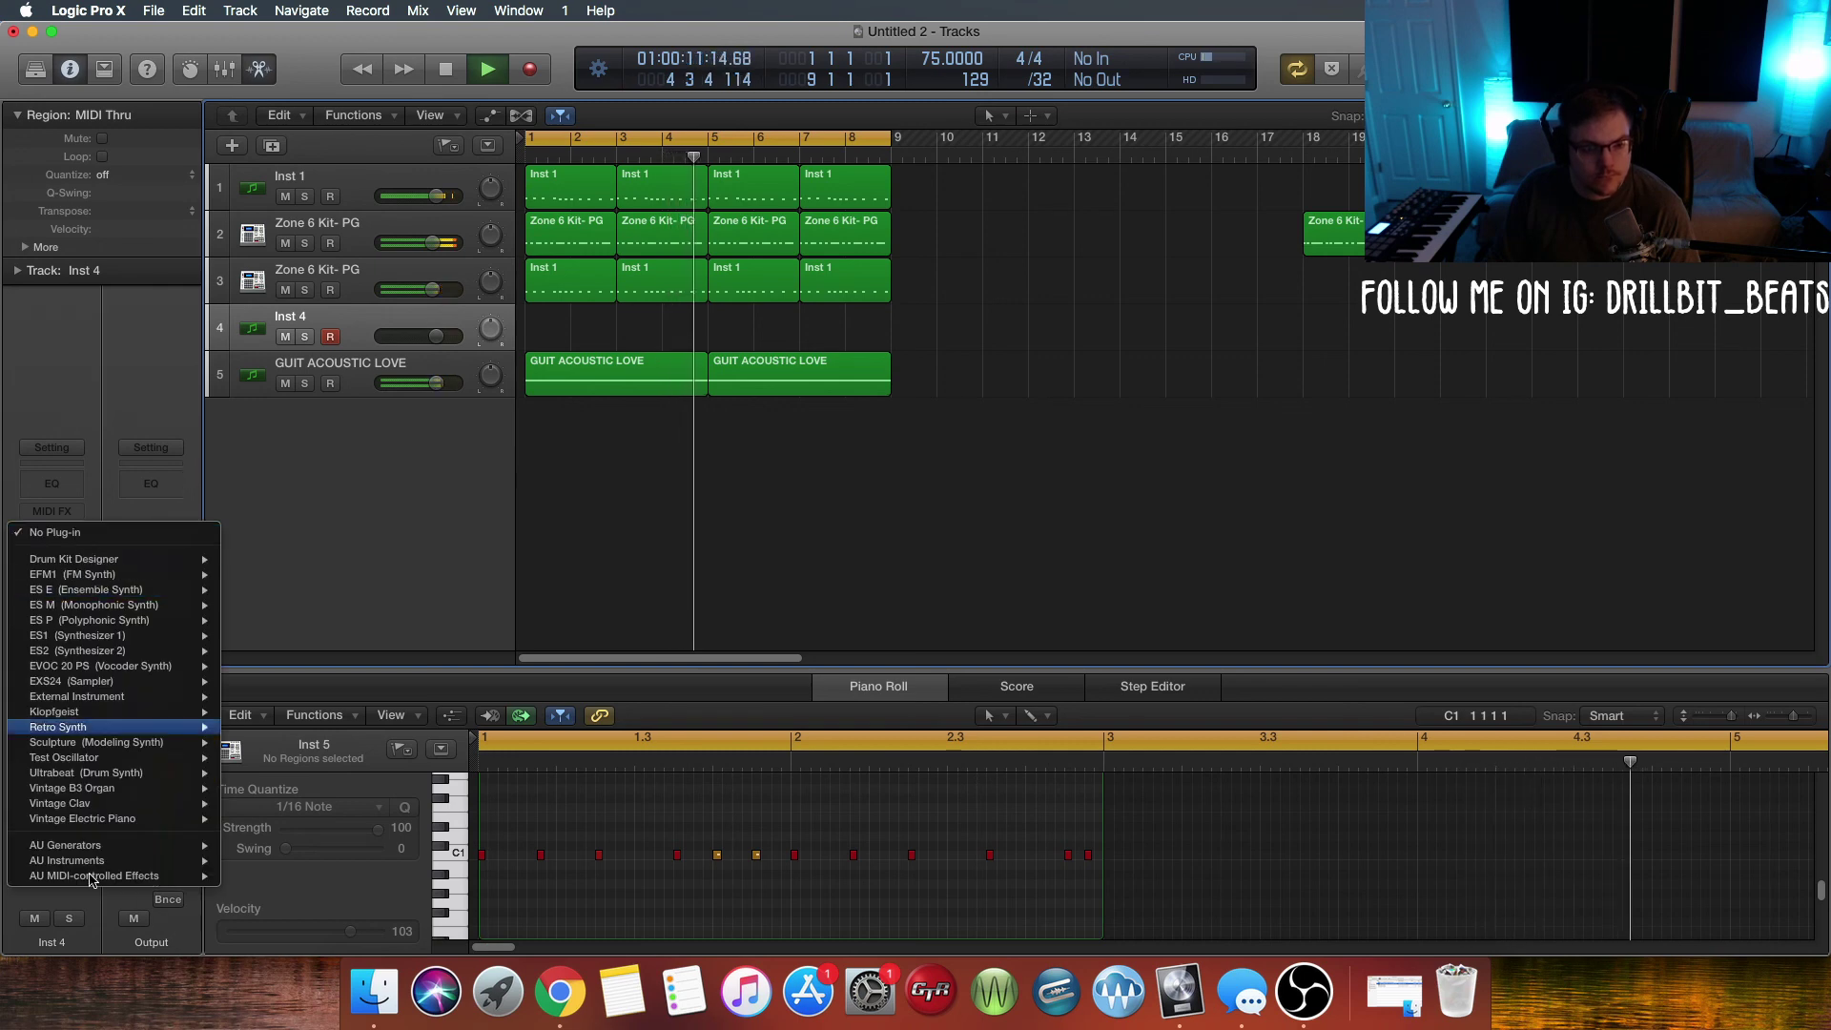
pyautogui.moveTo(143, 860)
pyautogui.moveTo(248, 866)
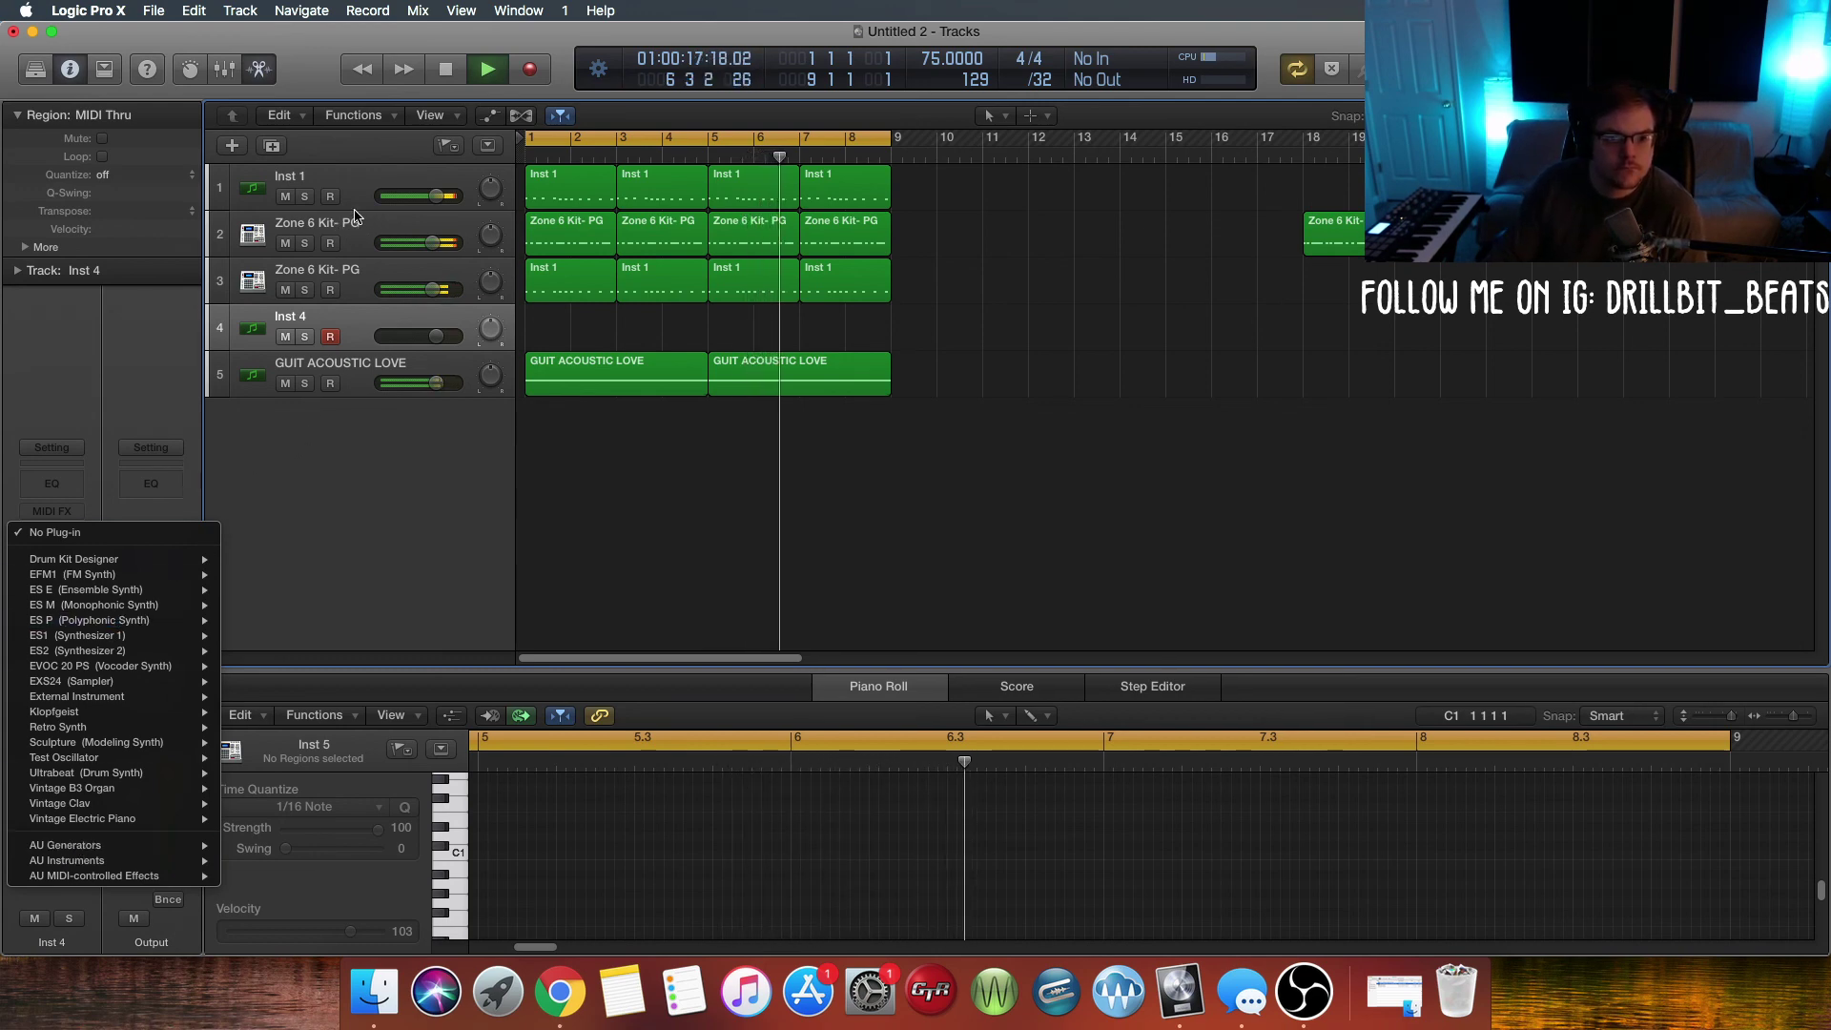
pyautogui.click(308, 198)
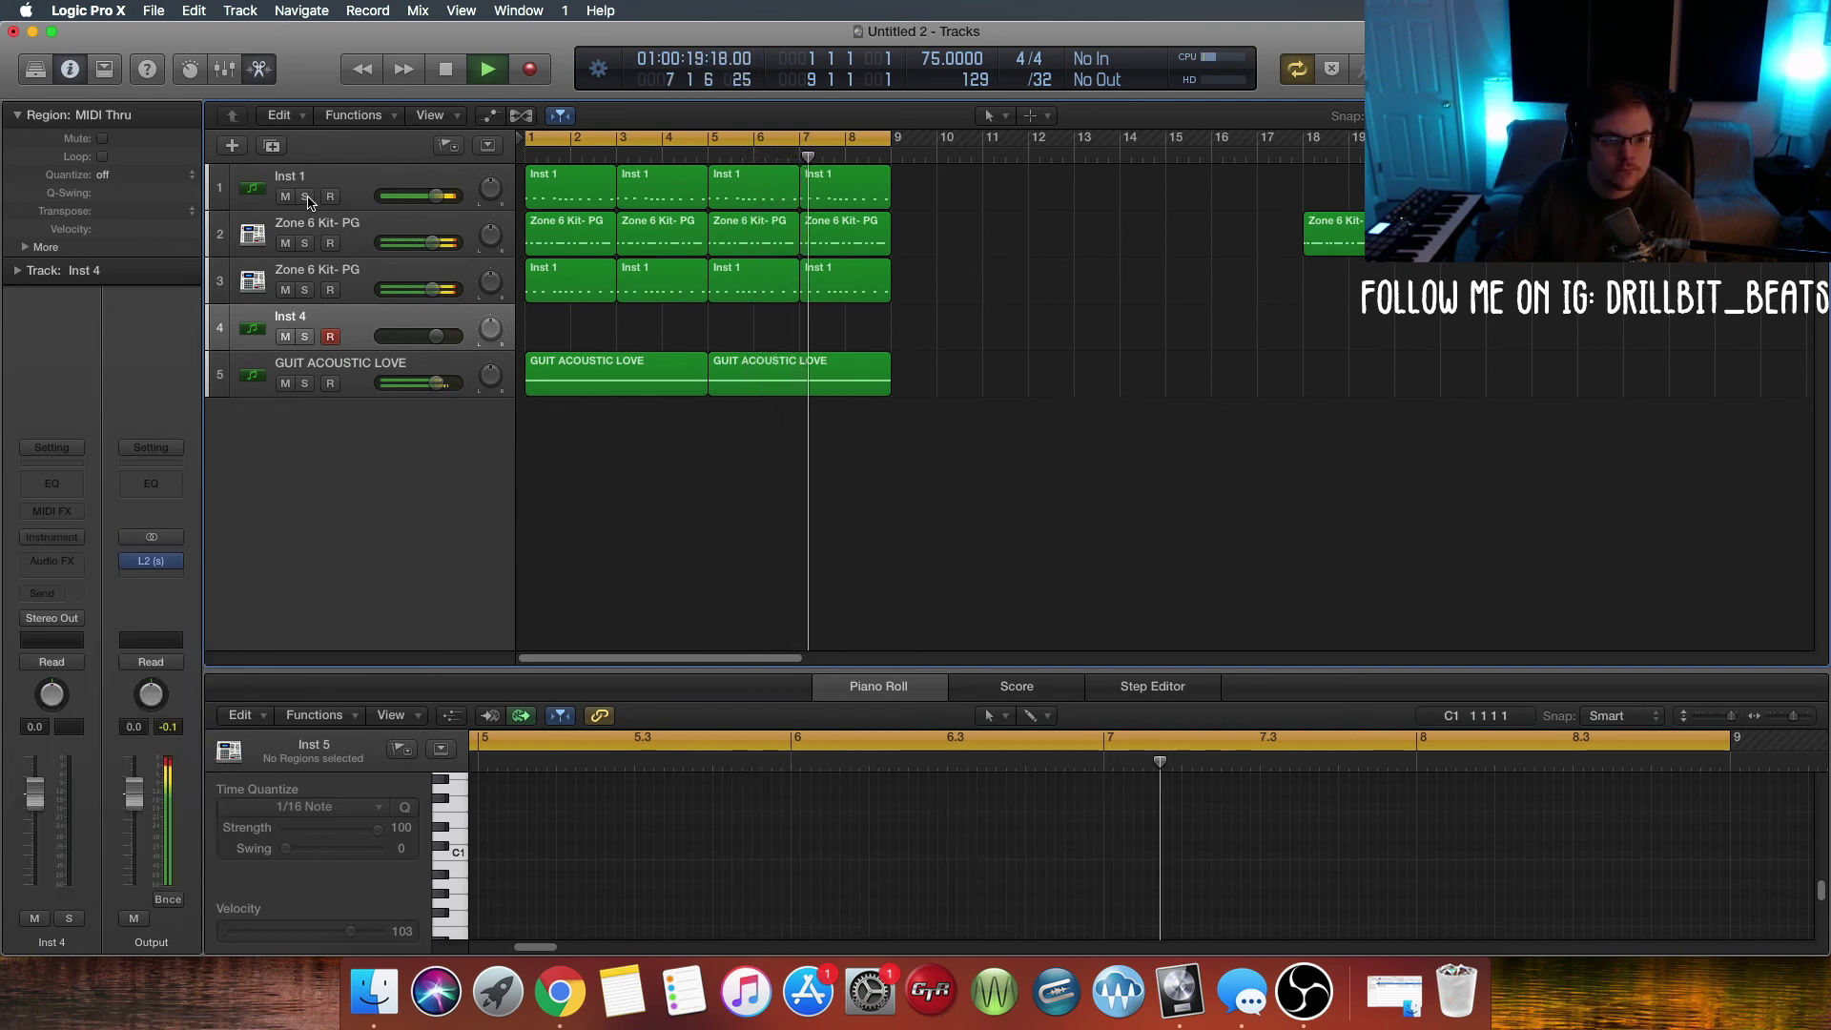
pyautogui.click(306, 197)
pyautogui.click(305, 196)
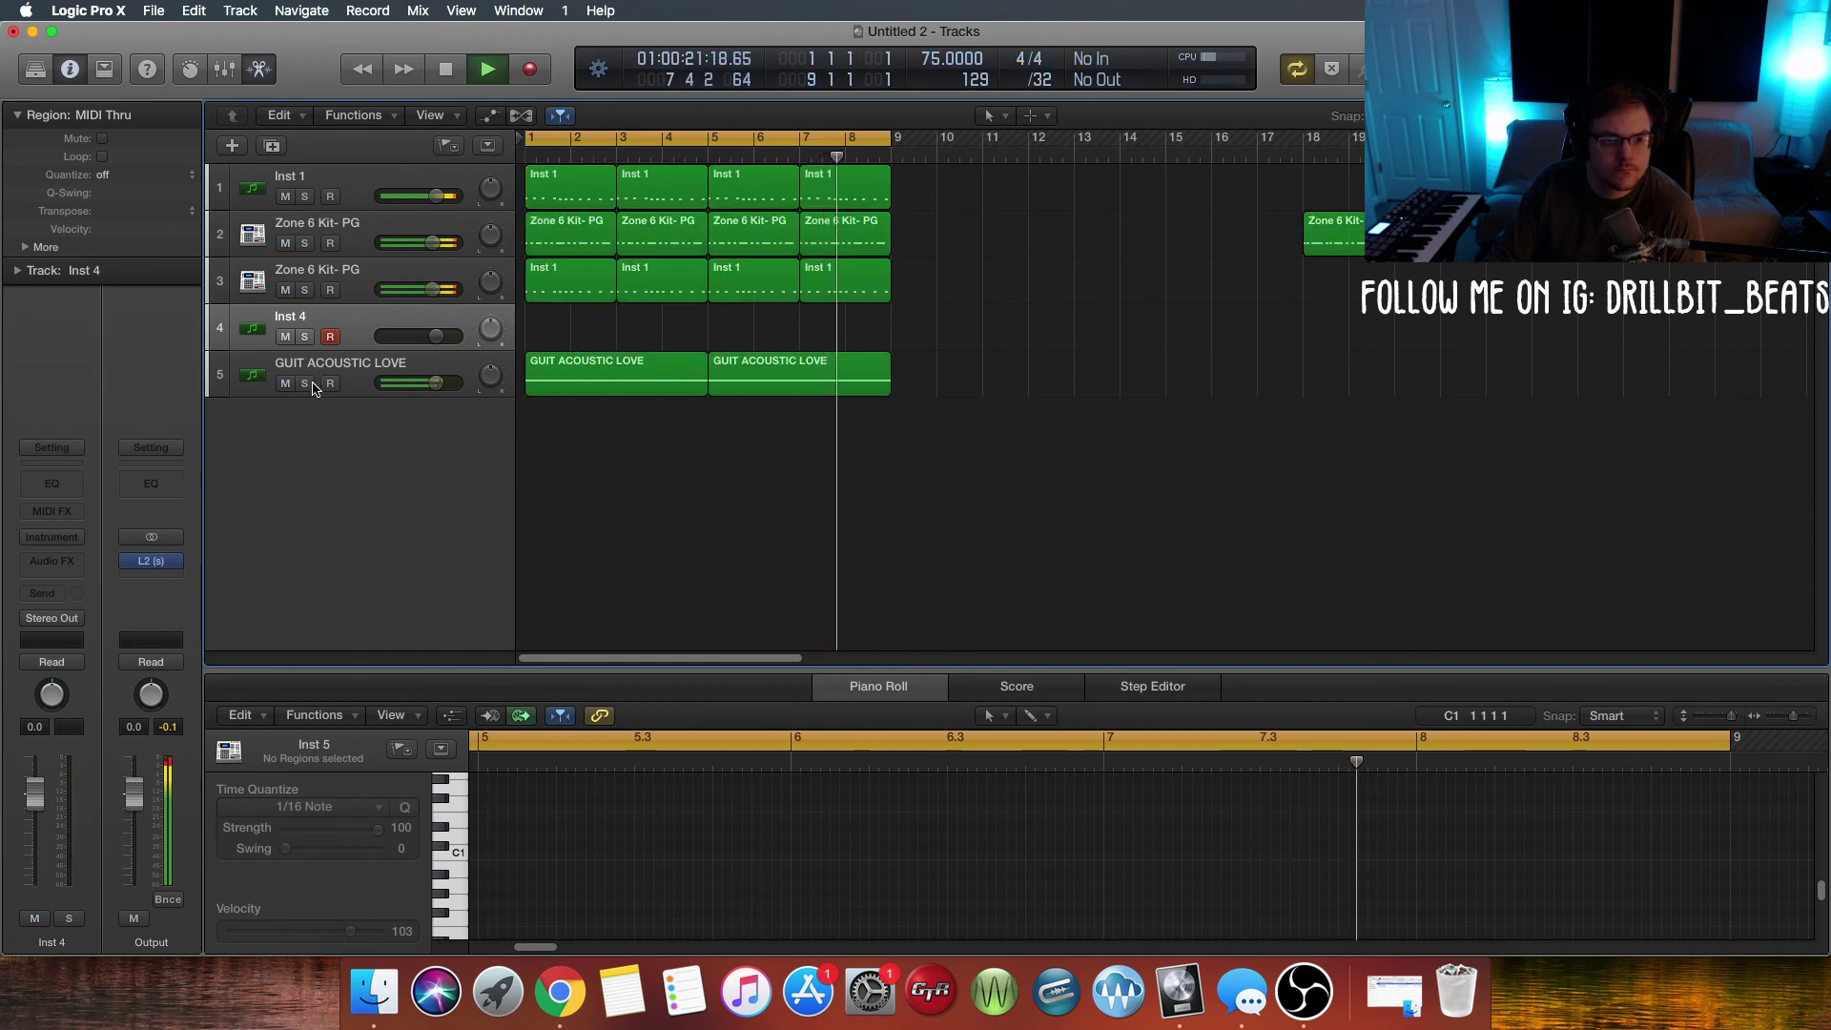
# Step: Duplicate the GUIT ACOUSTIC LOVE track with its settings and load the ELECTRIC preset from Heat Up 3's GUITARS category on the duplicate
pyautogui.click(351, 368)
pyautogui.click(272, 146)
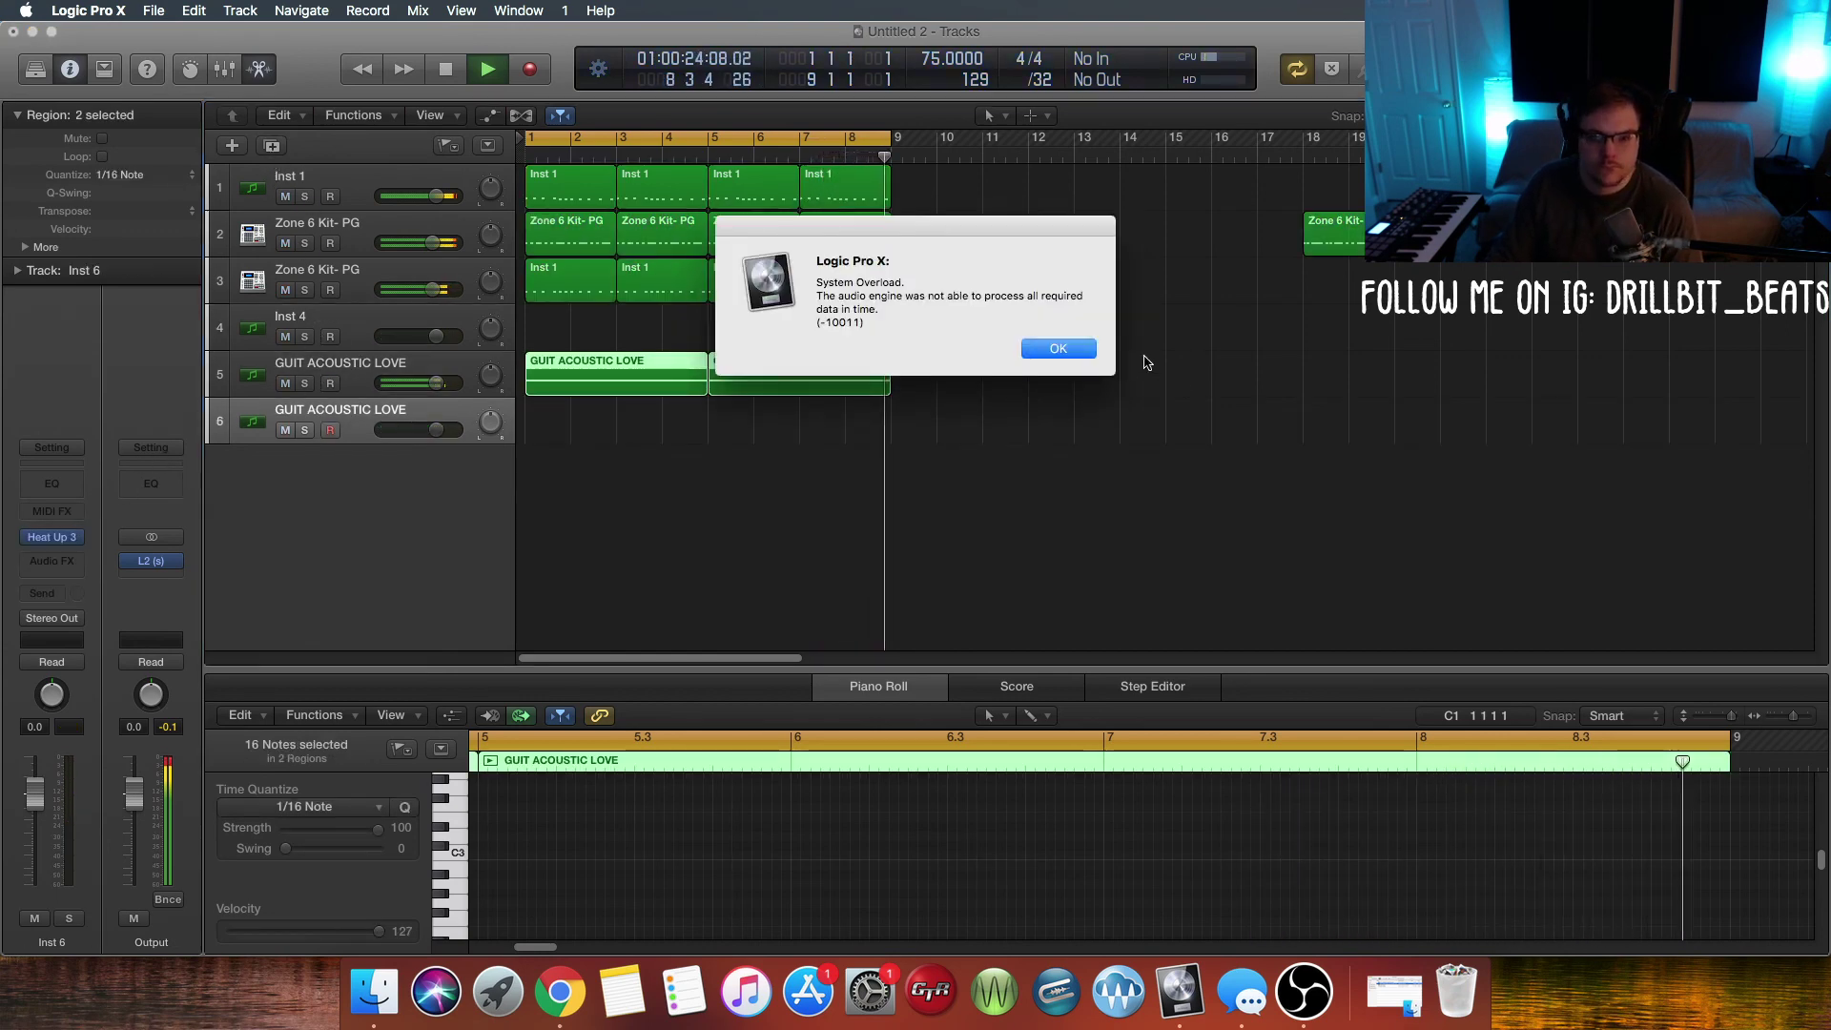
pyautogui.press('Return')
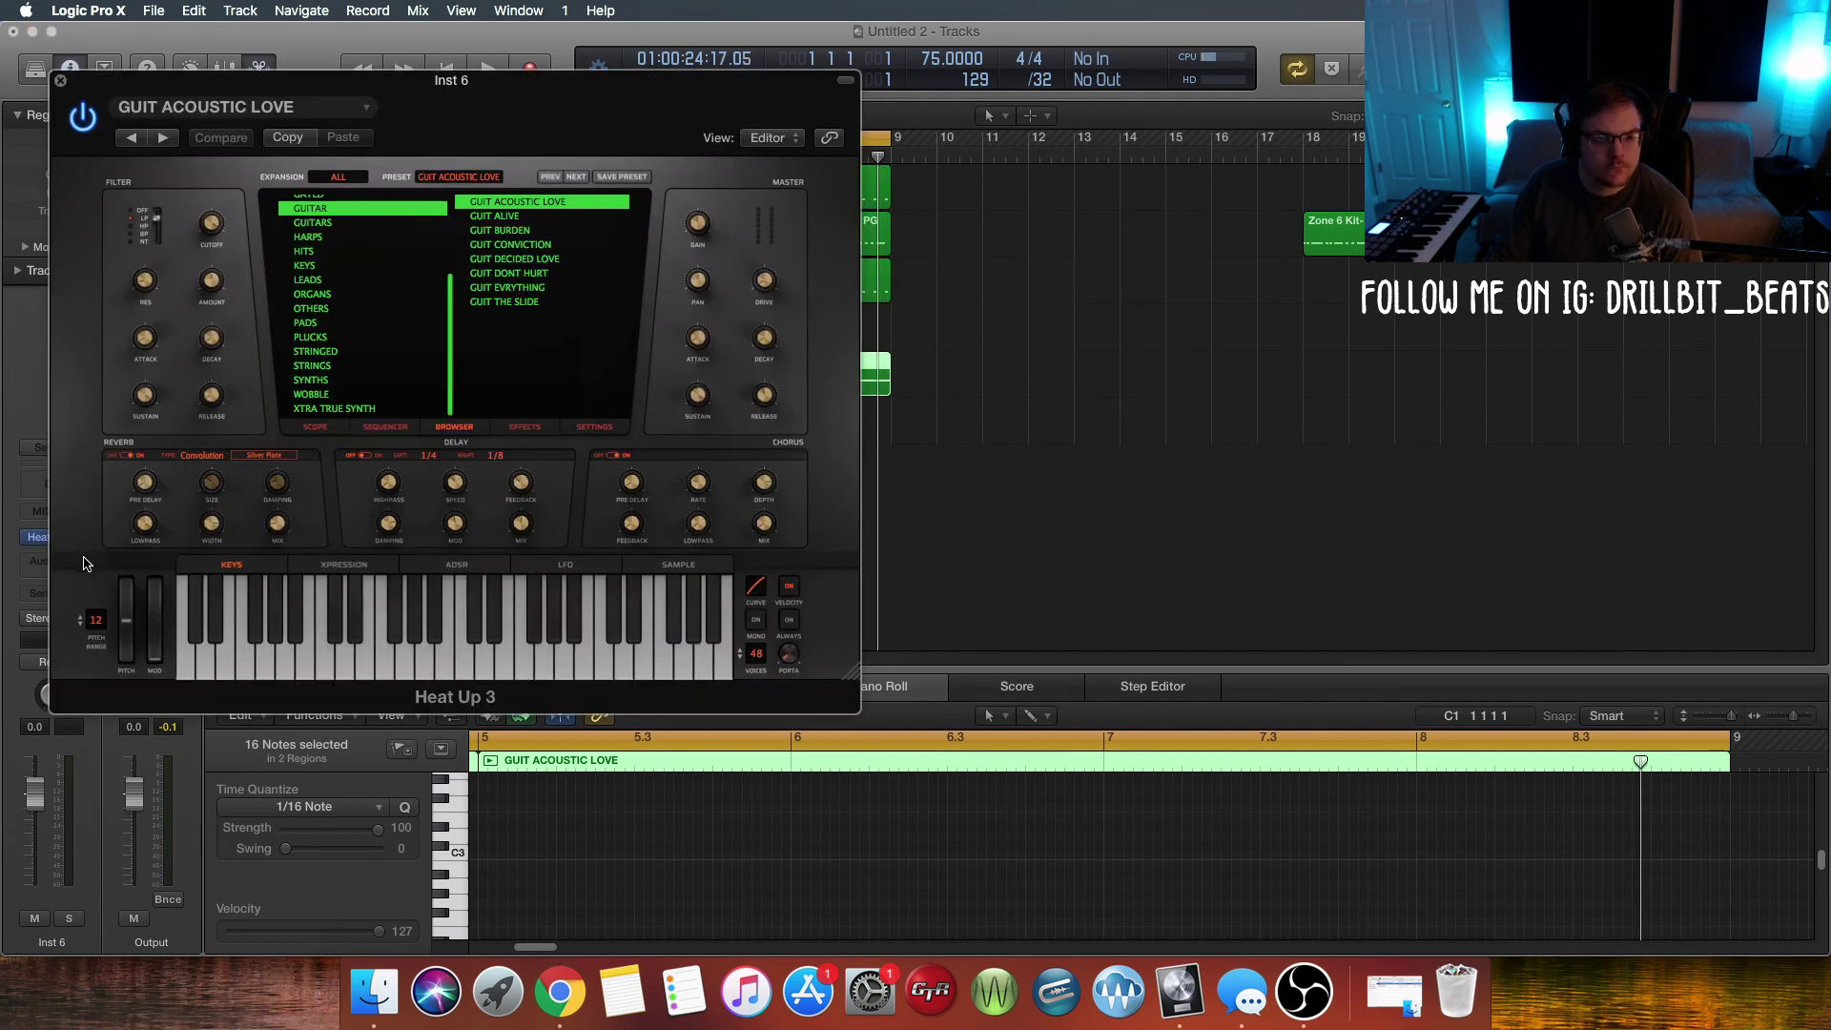
pyautogui.click(336, 222)
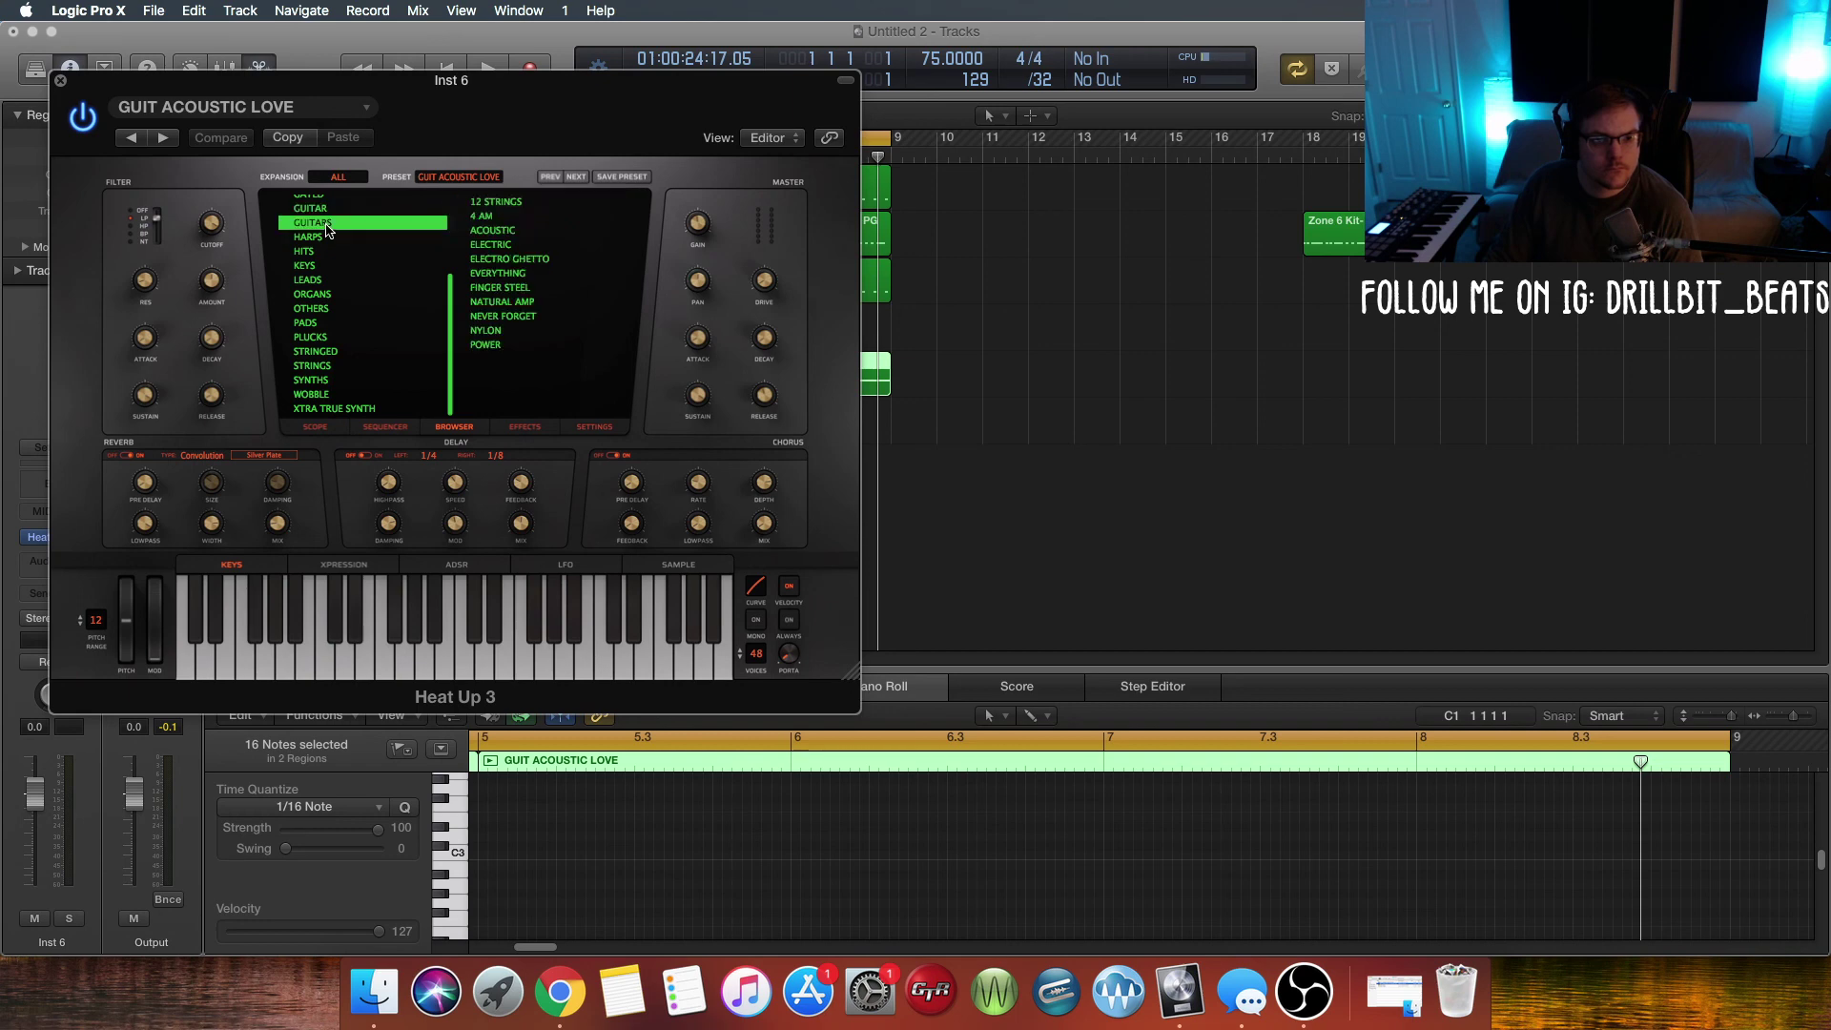
pyautogui.click(506, 245)
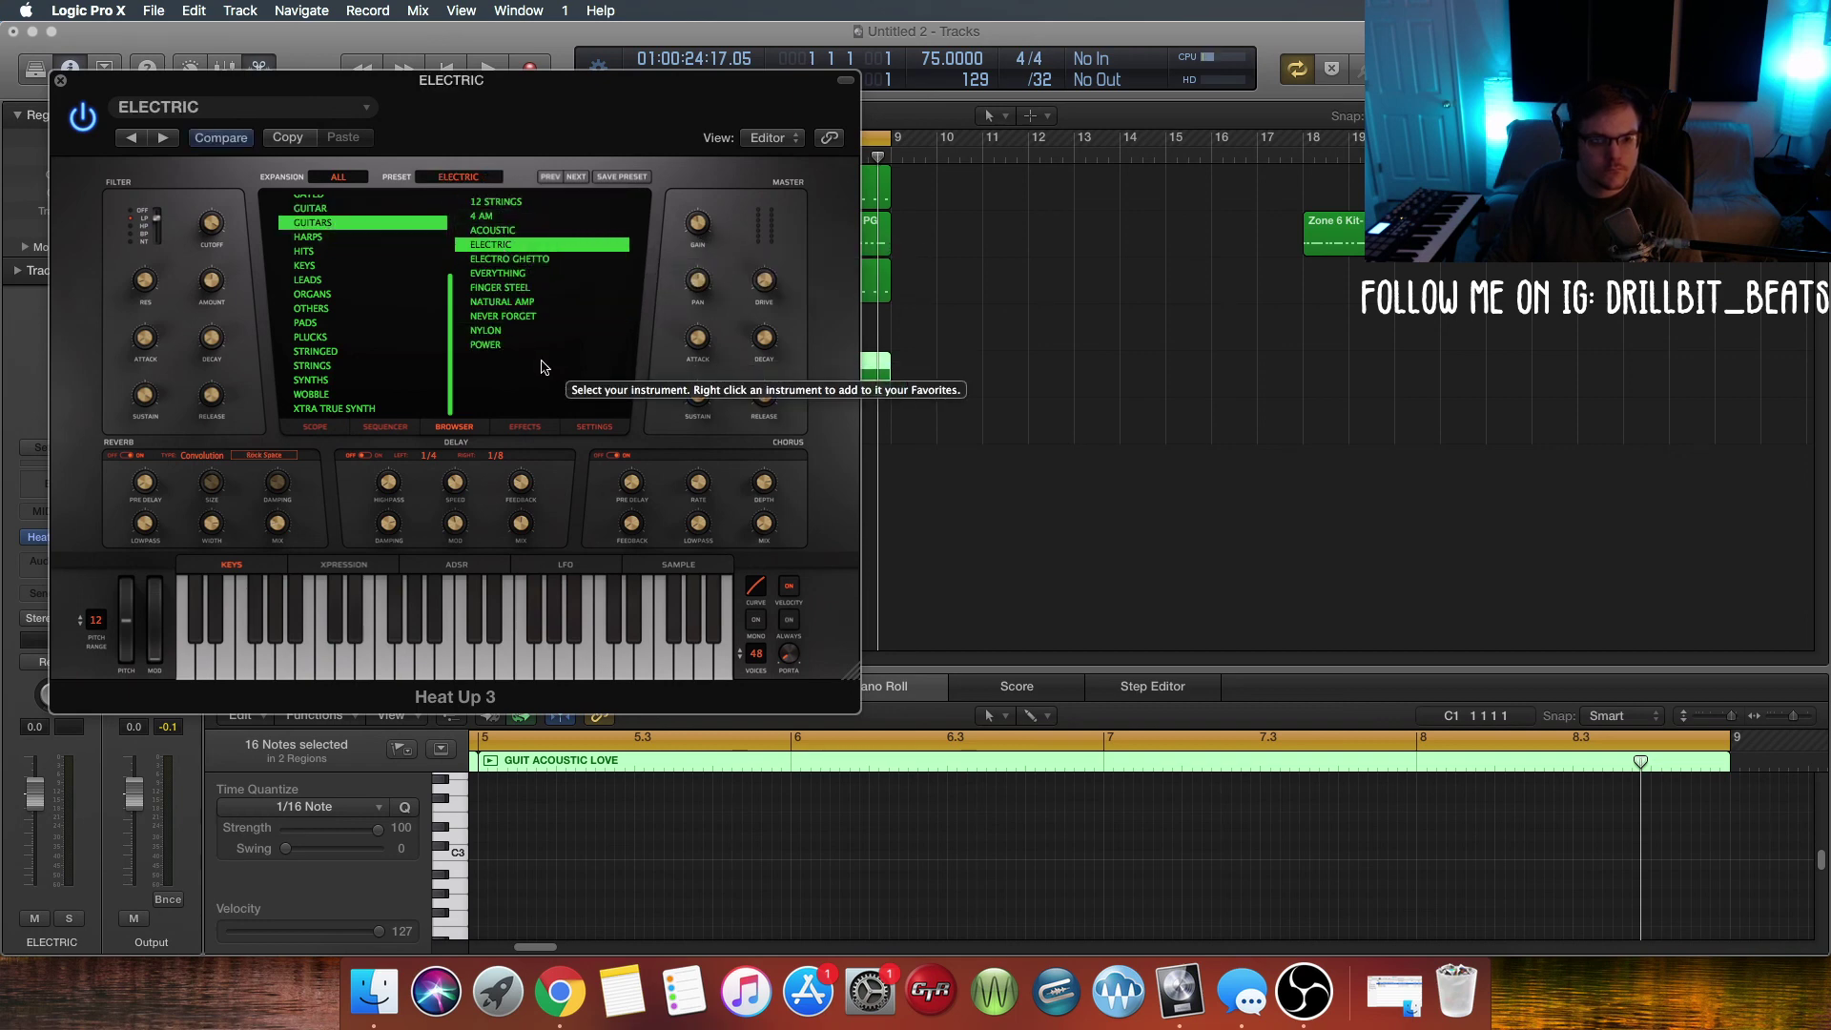
# Step: Load the ARP D-U-R sequencer preset in Heat Up 3, enable the sequencer, and move the plug-in window clear of the tracks
pyautogui.click(386, 427)
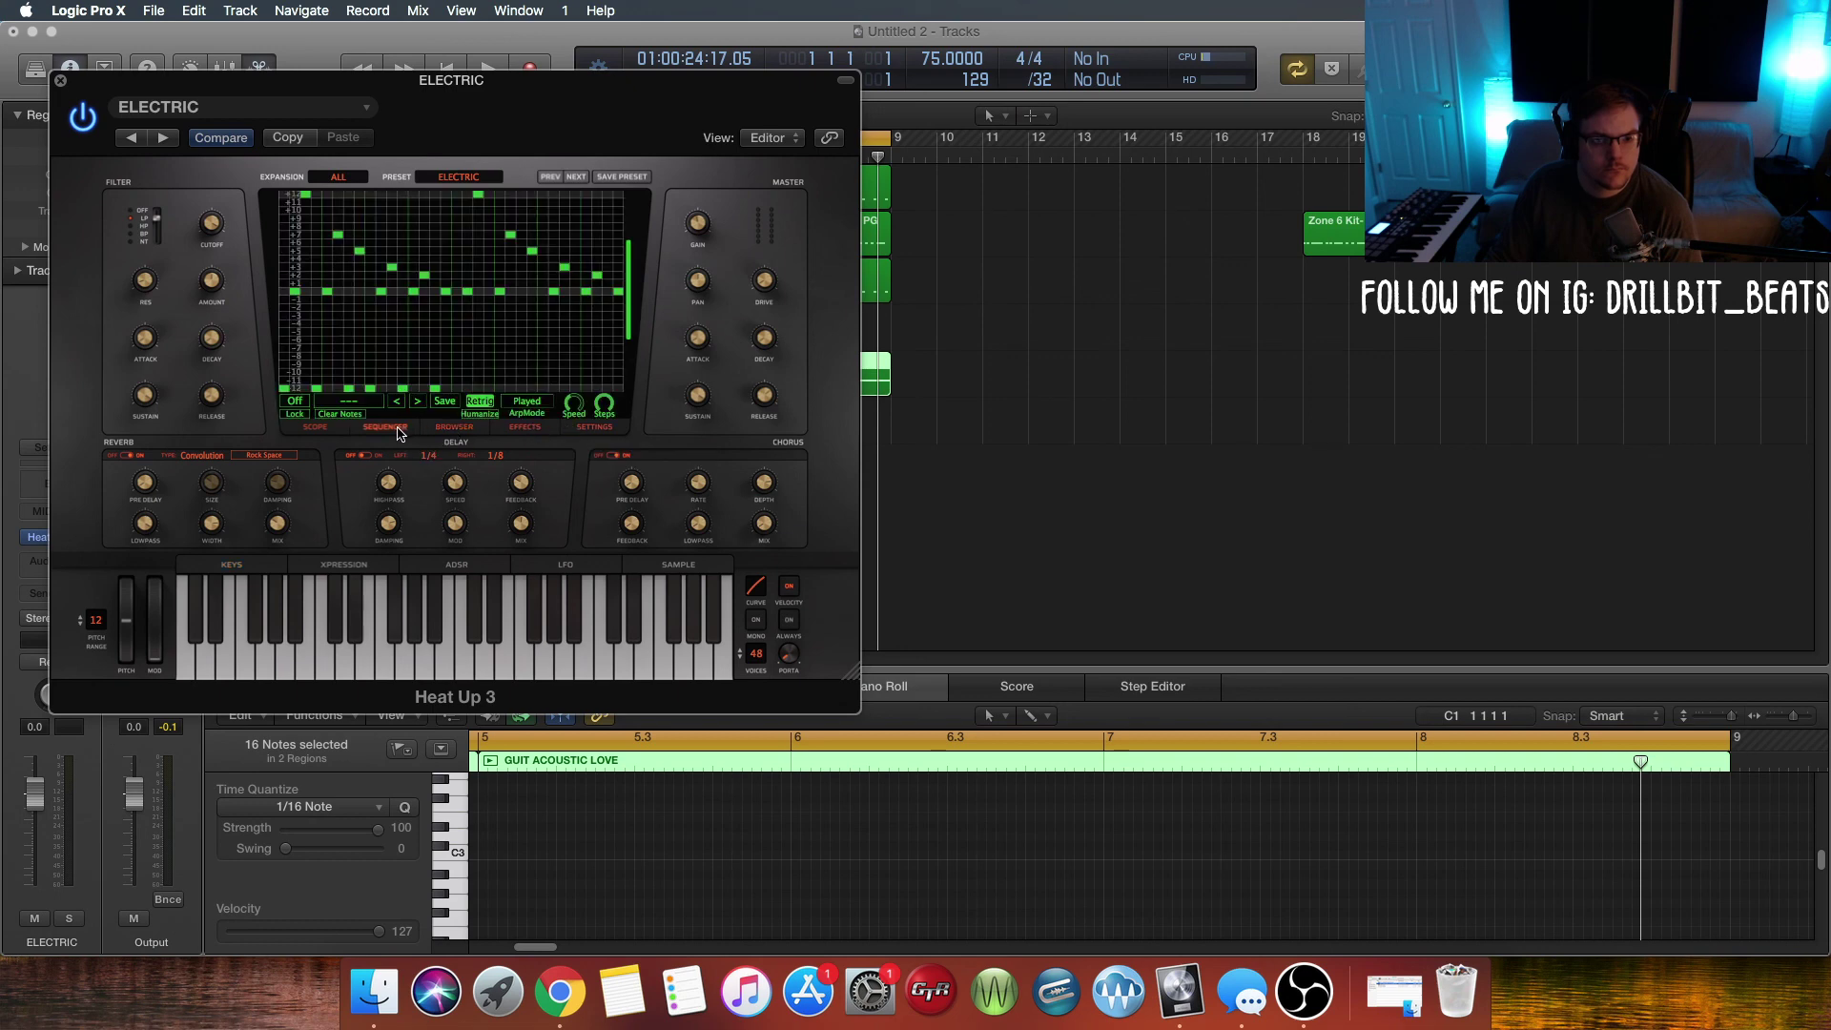
pyautogui.click(419, 402)
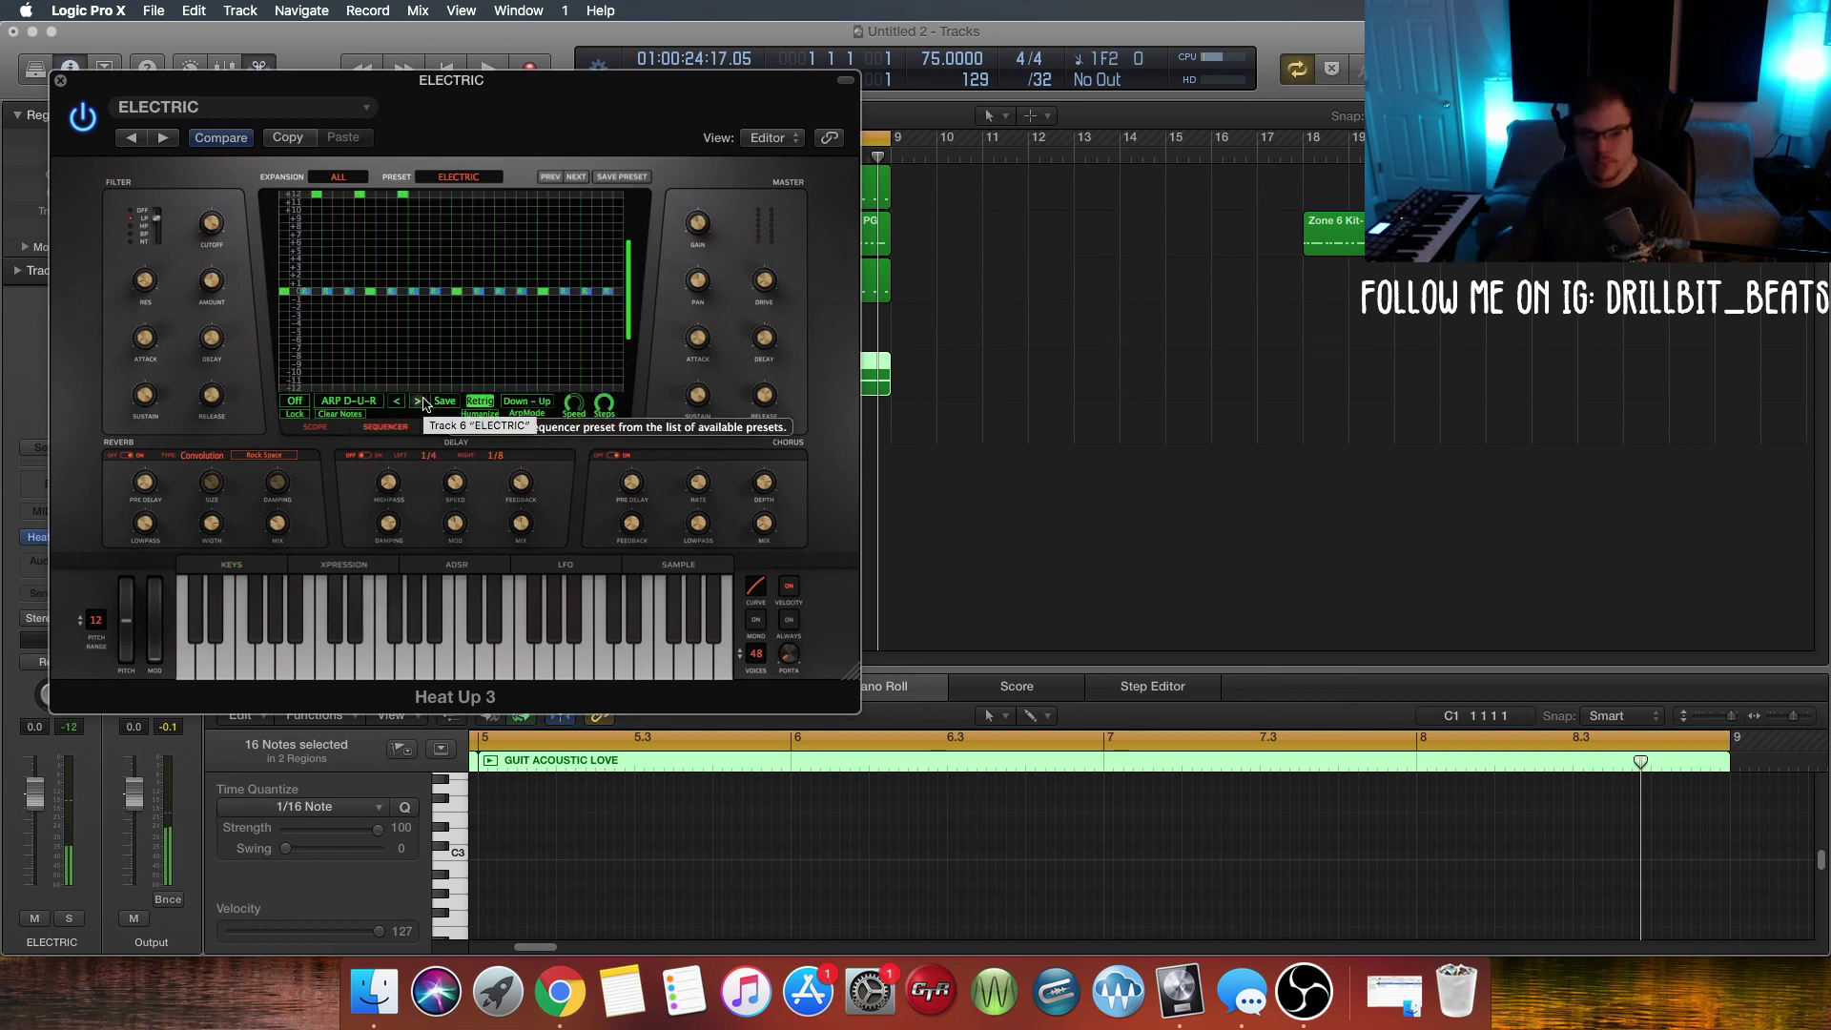
pyautogui.click(297, 402)
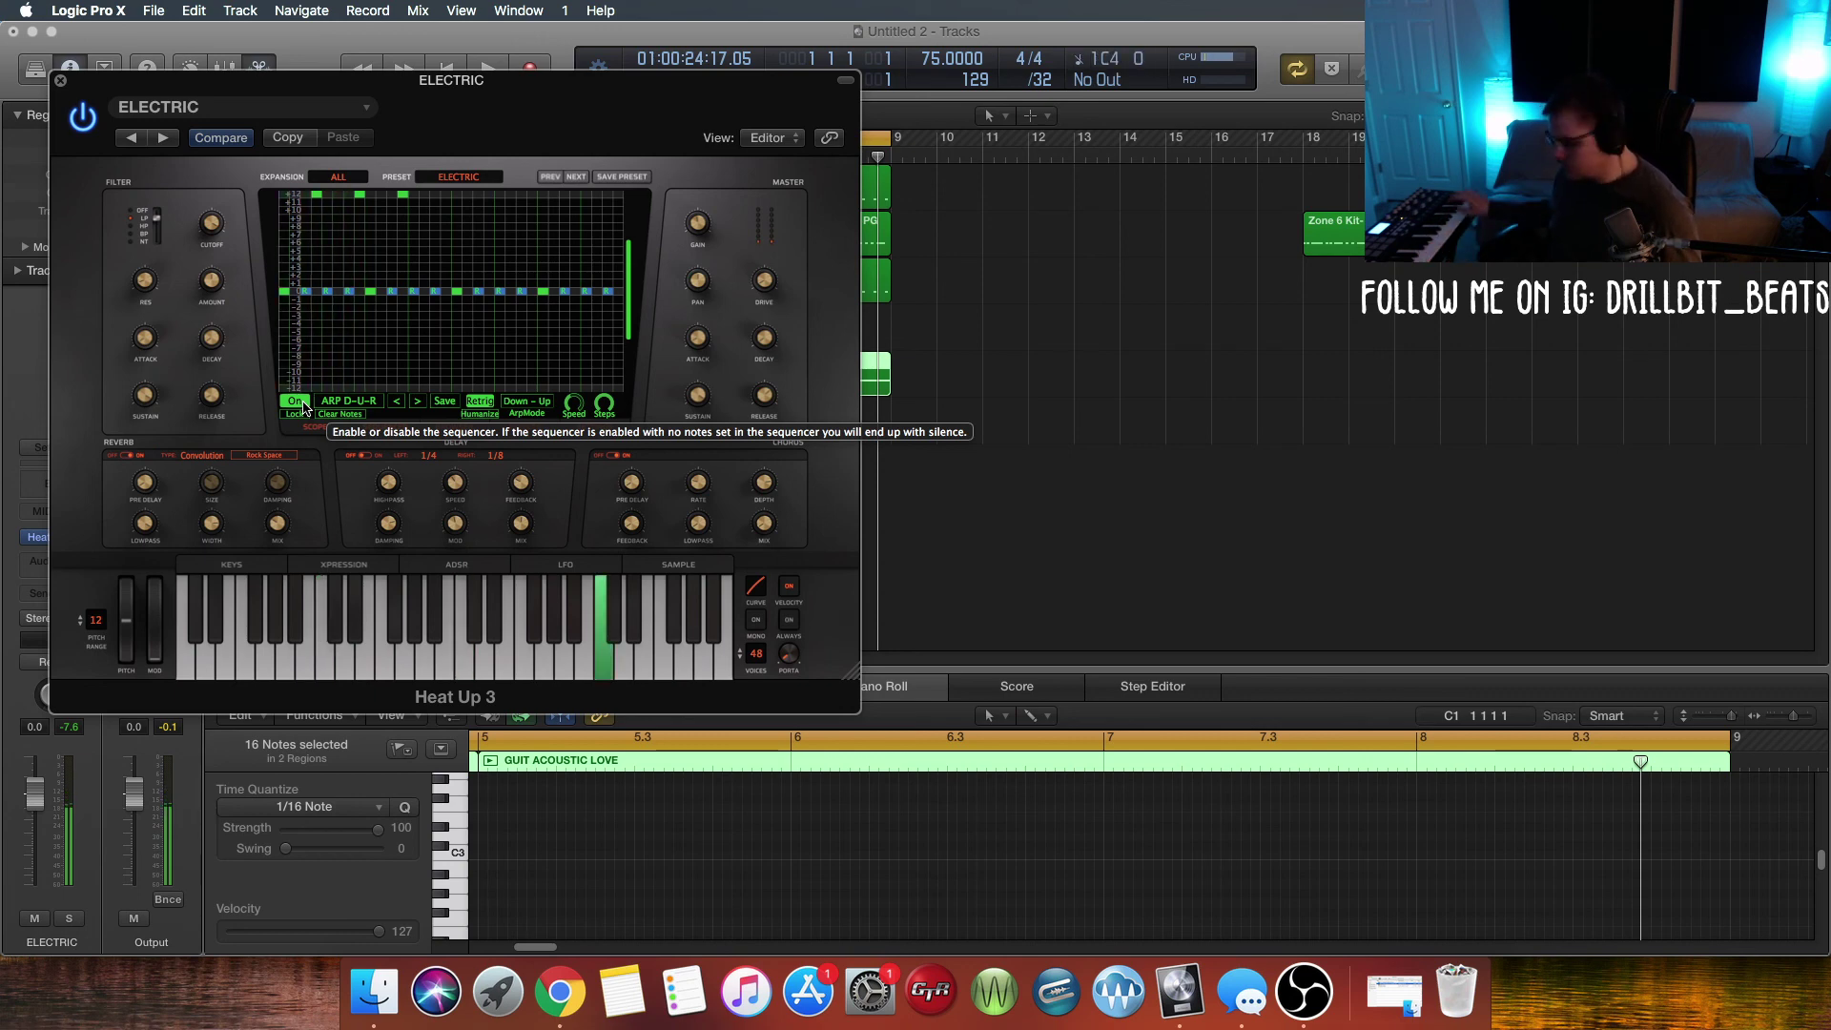
pyautogui.moveTo(426, 118); pyautogui.dragTo(679, 590)
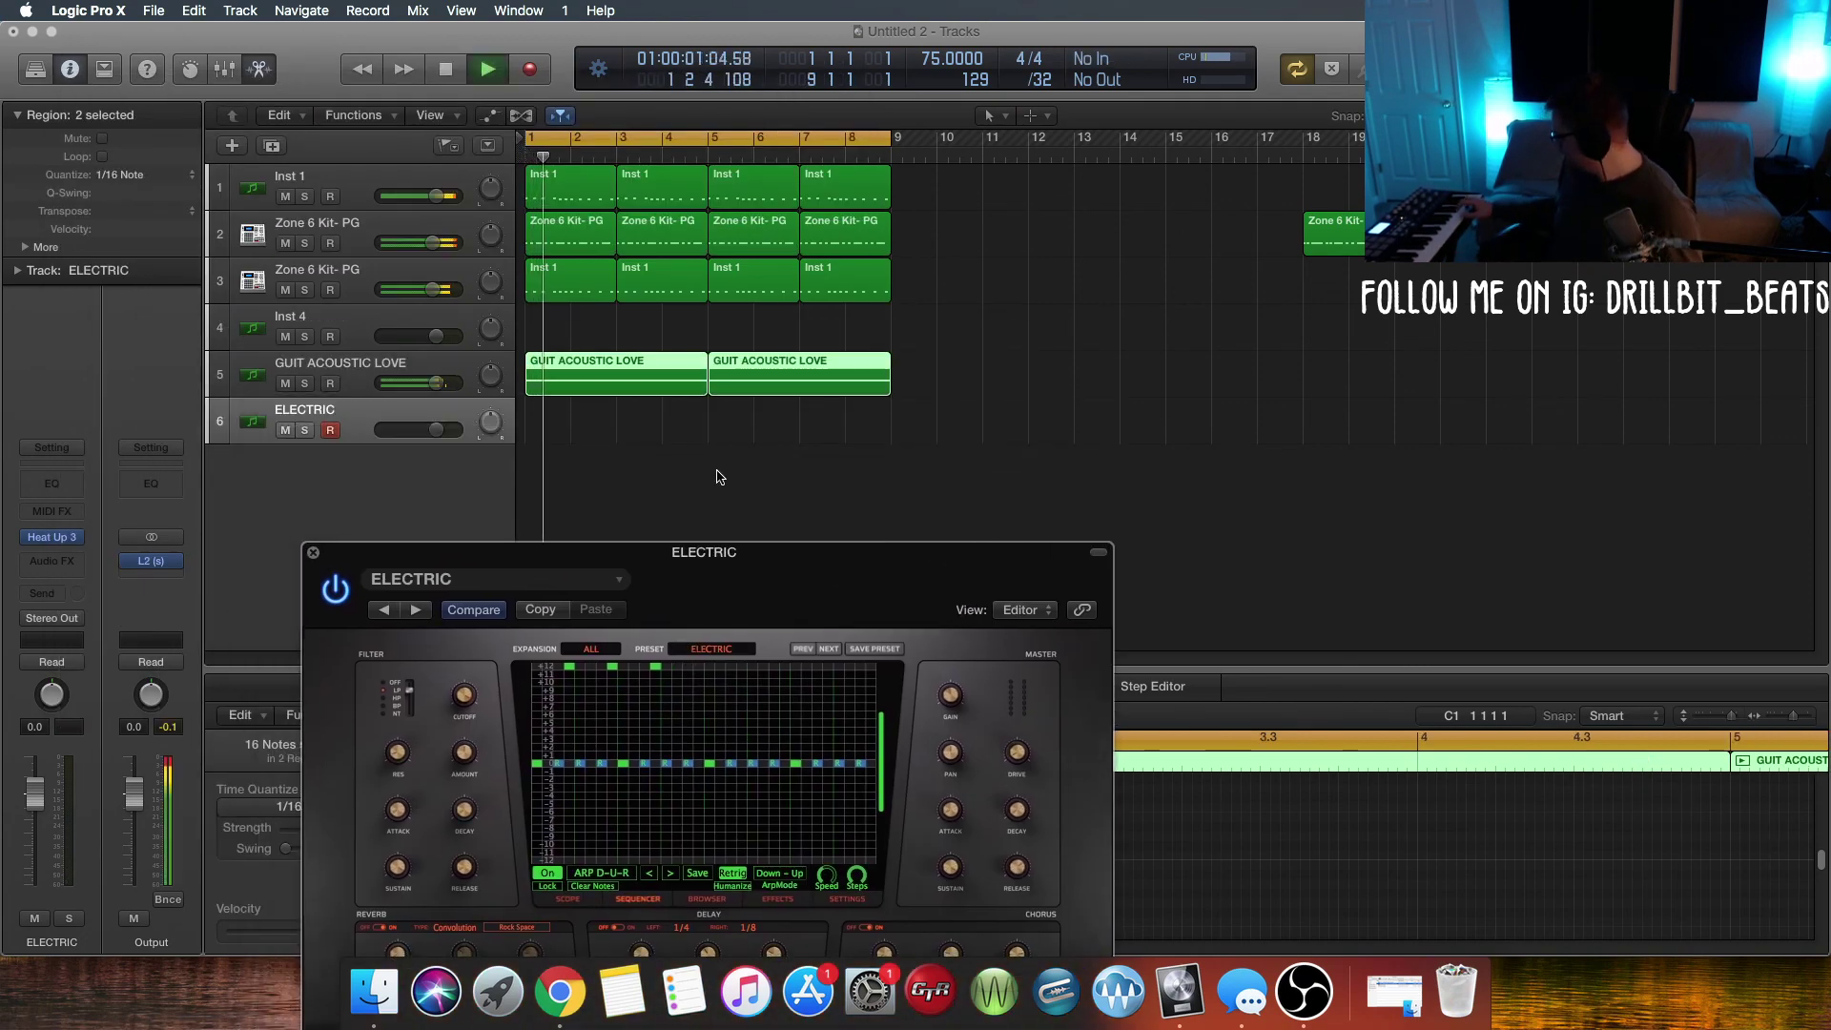
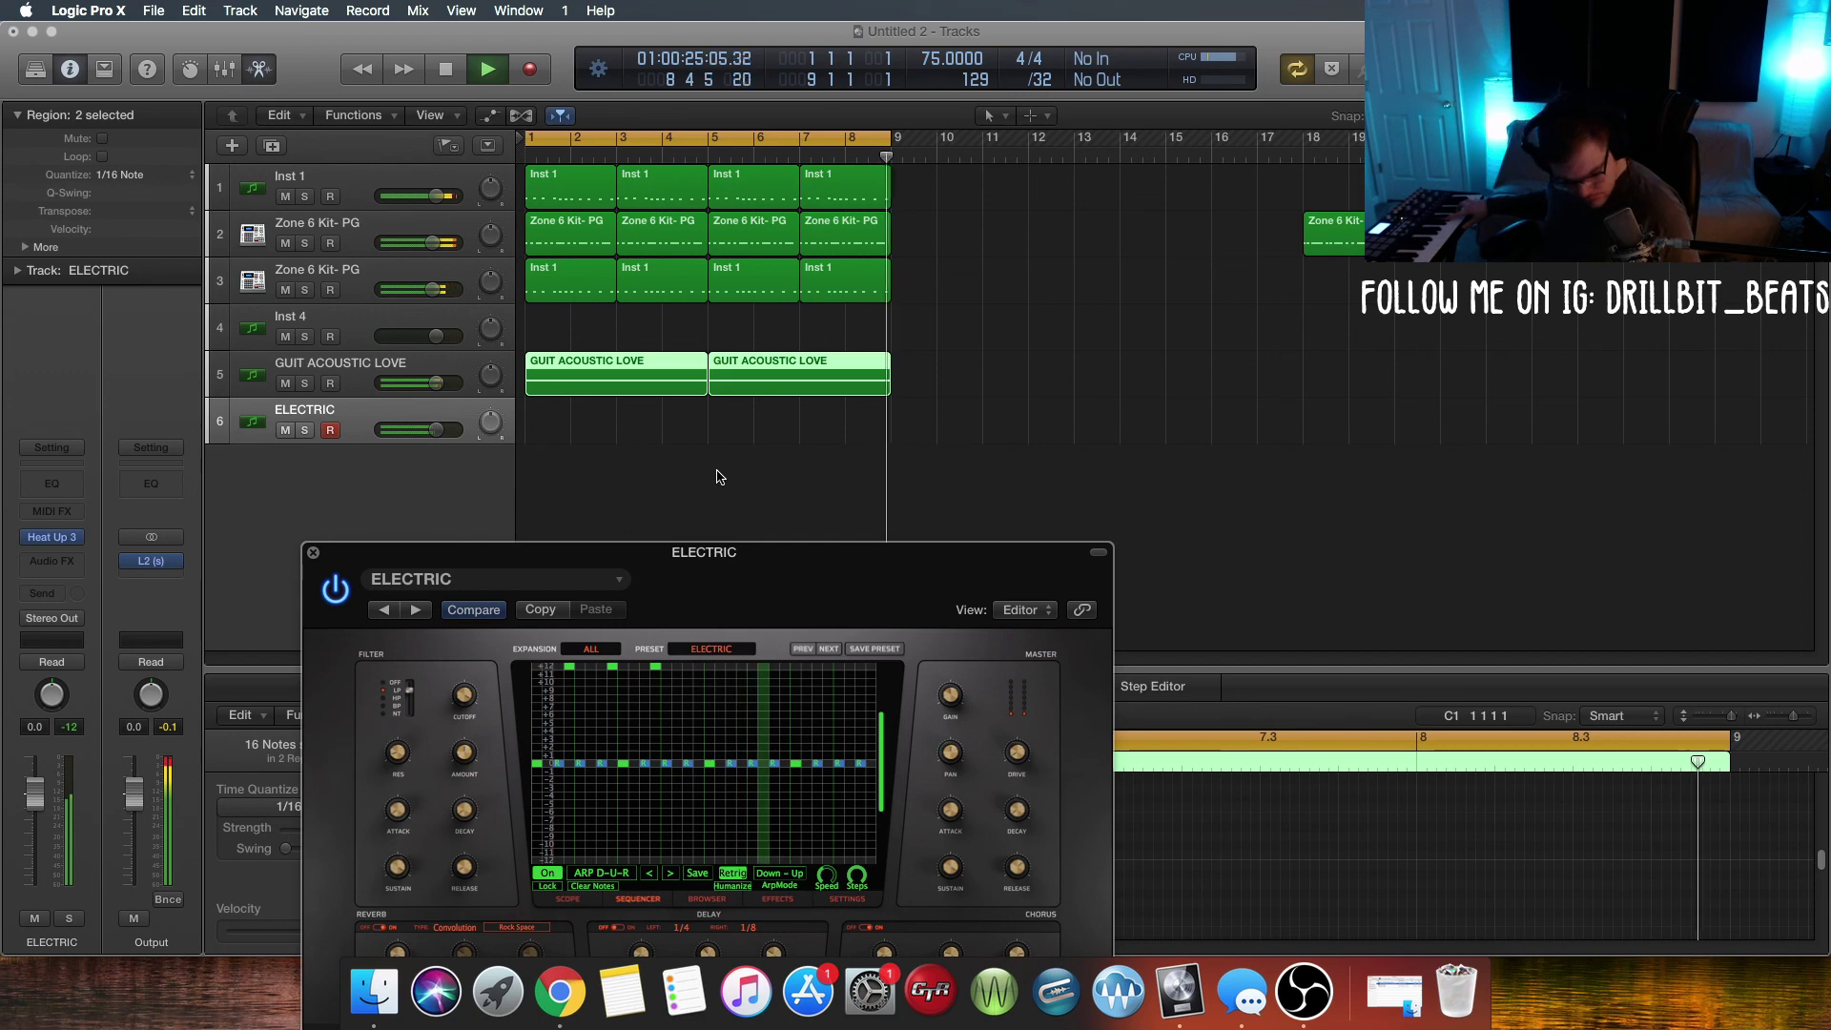
# Step: Record a two-bar arpeggiated part on the ELECTRIC track from bar 1 and select the recorded region
pyautogui.press('space')
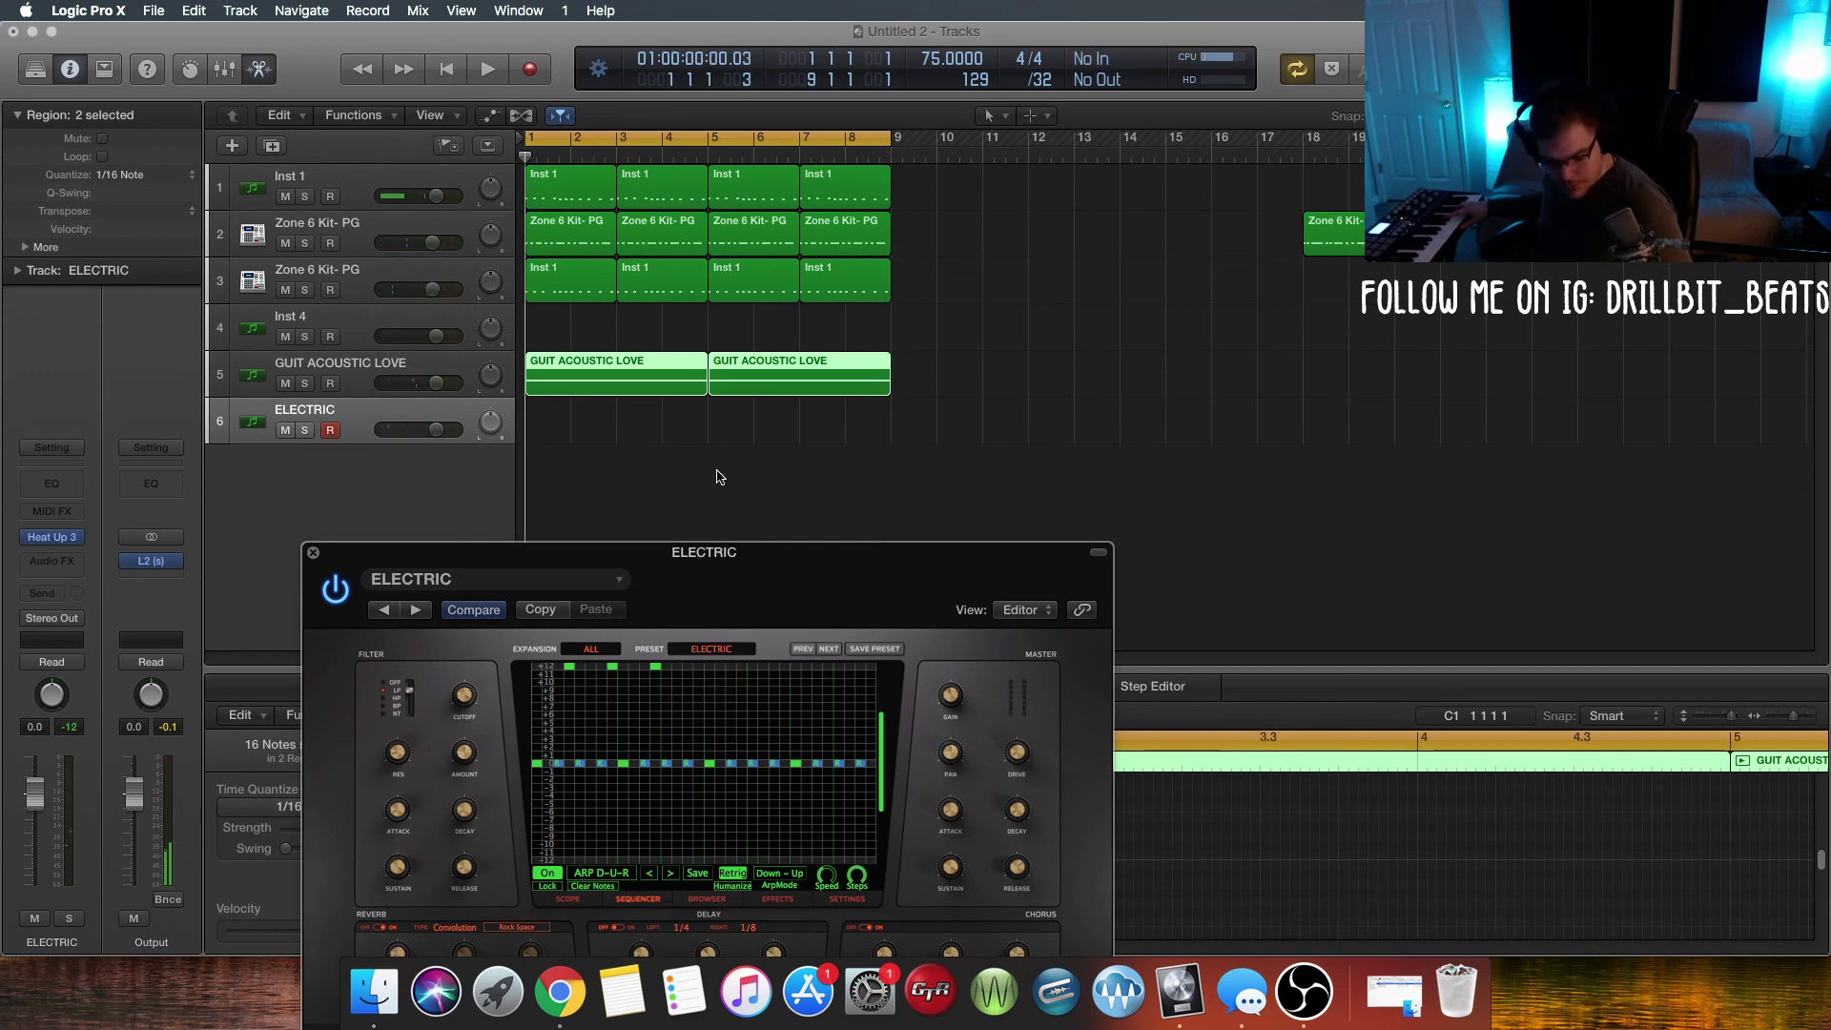
pyautogui.press('space')
pyautogui.click(719, 477)
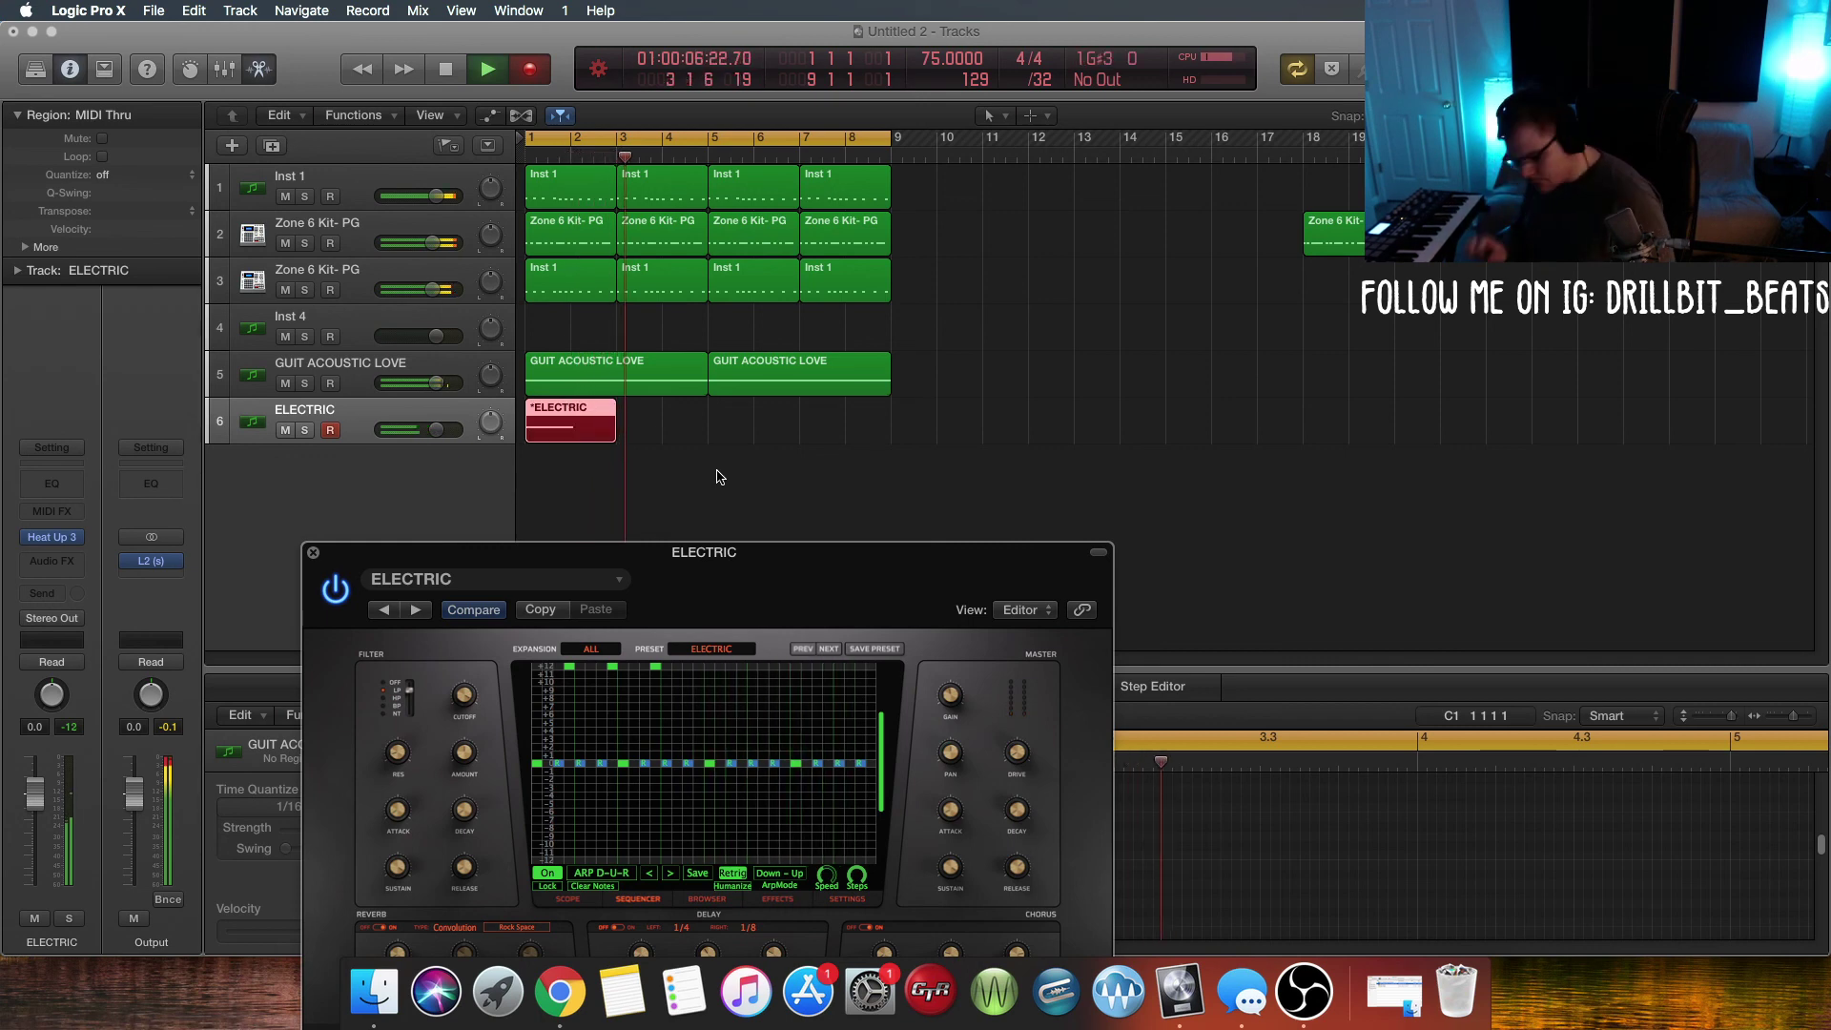
pyautogui.press('space')
pyautogui.click(589, 432)
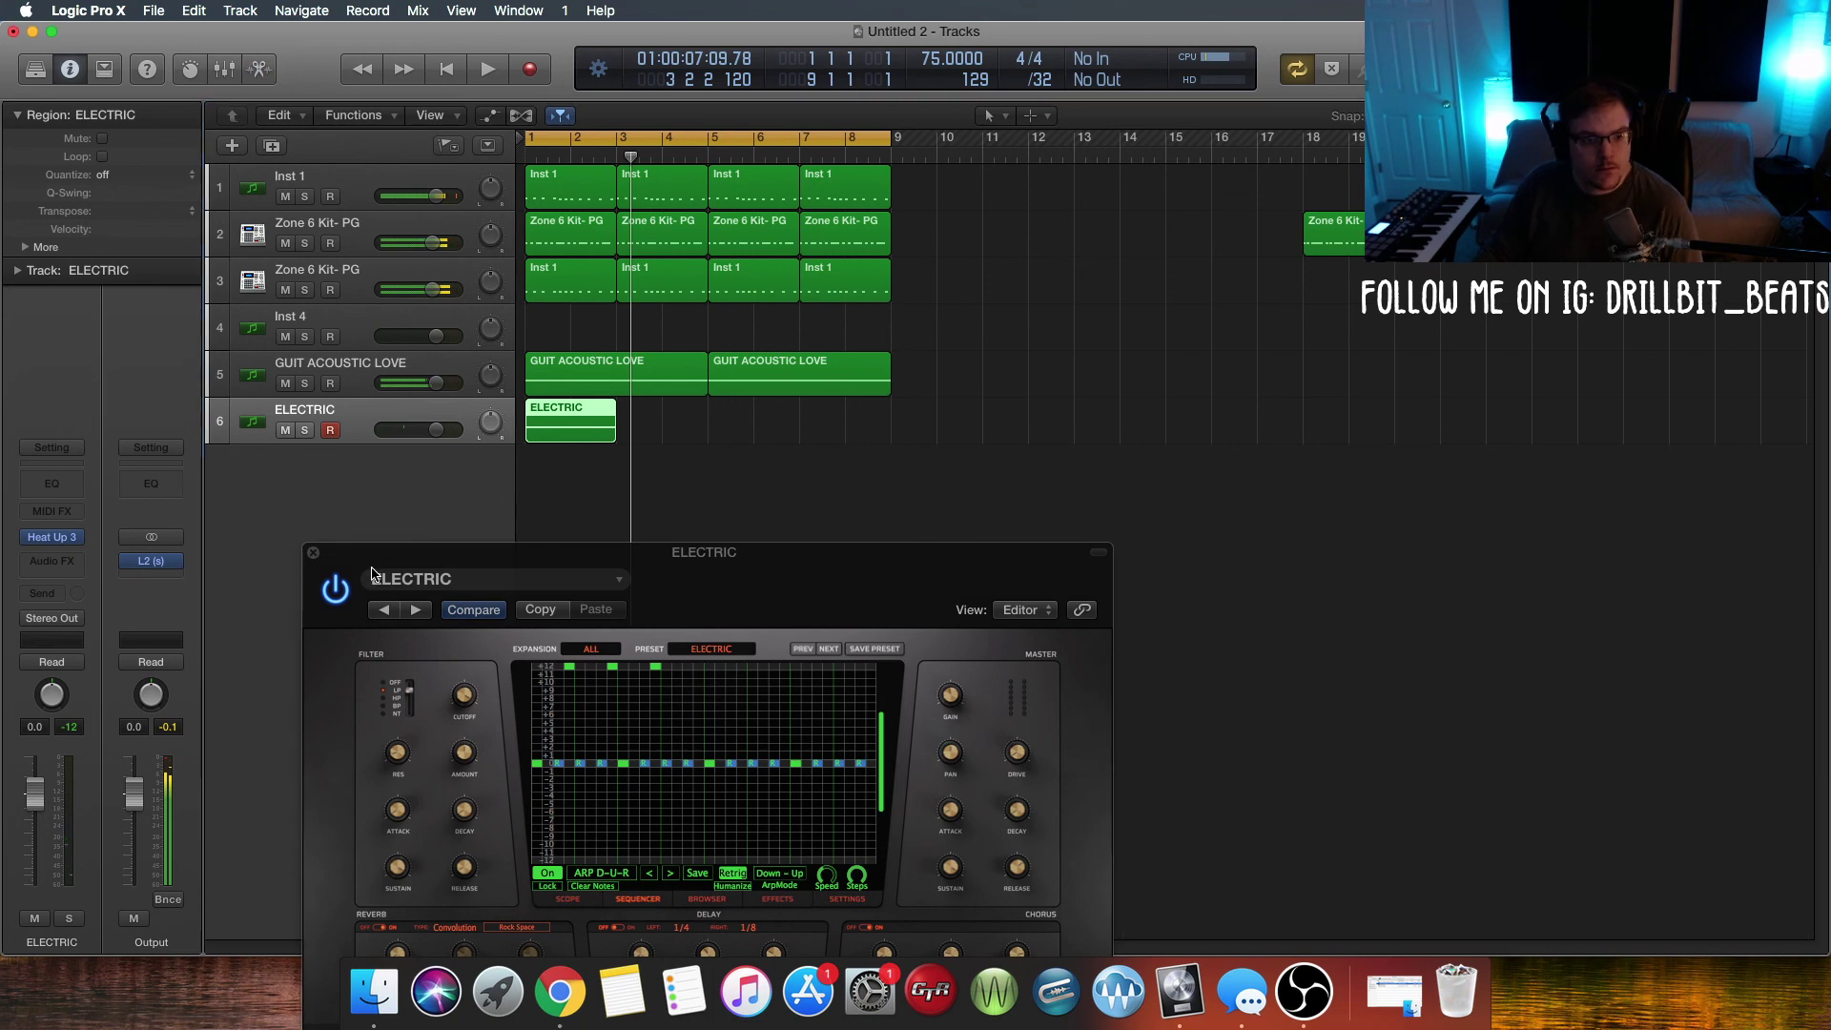
# Step: Open the ELECTRIC region in the Piano Roll and align its two long notes to the grid
pyautogui.click(313, 553)
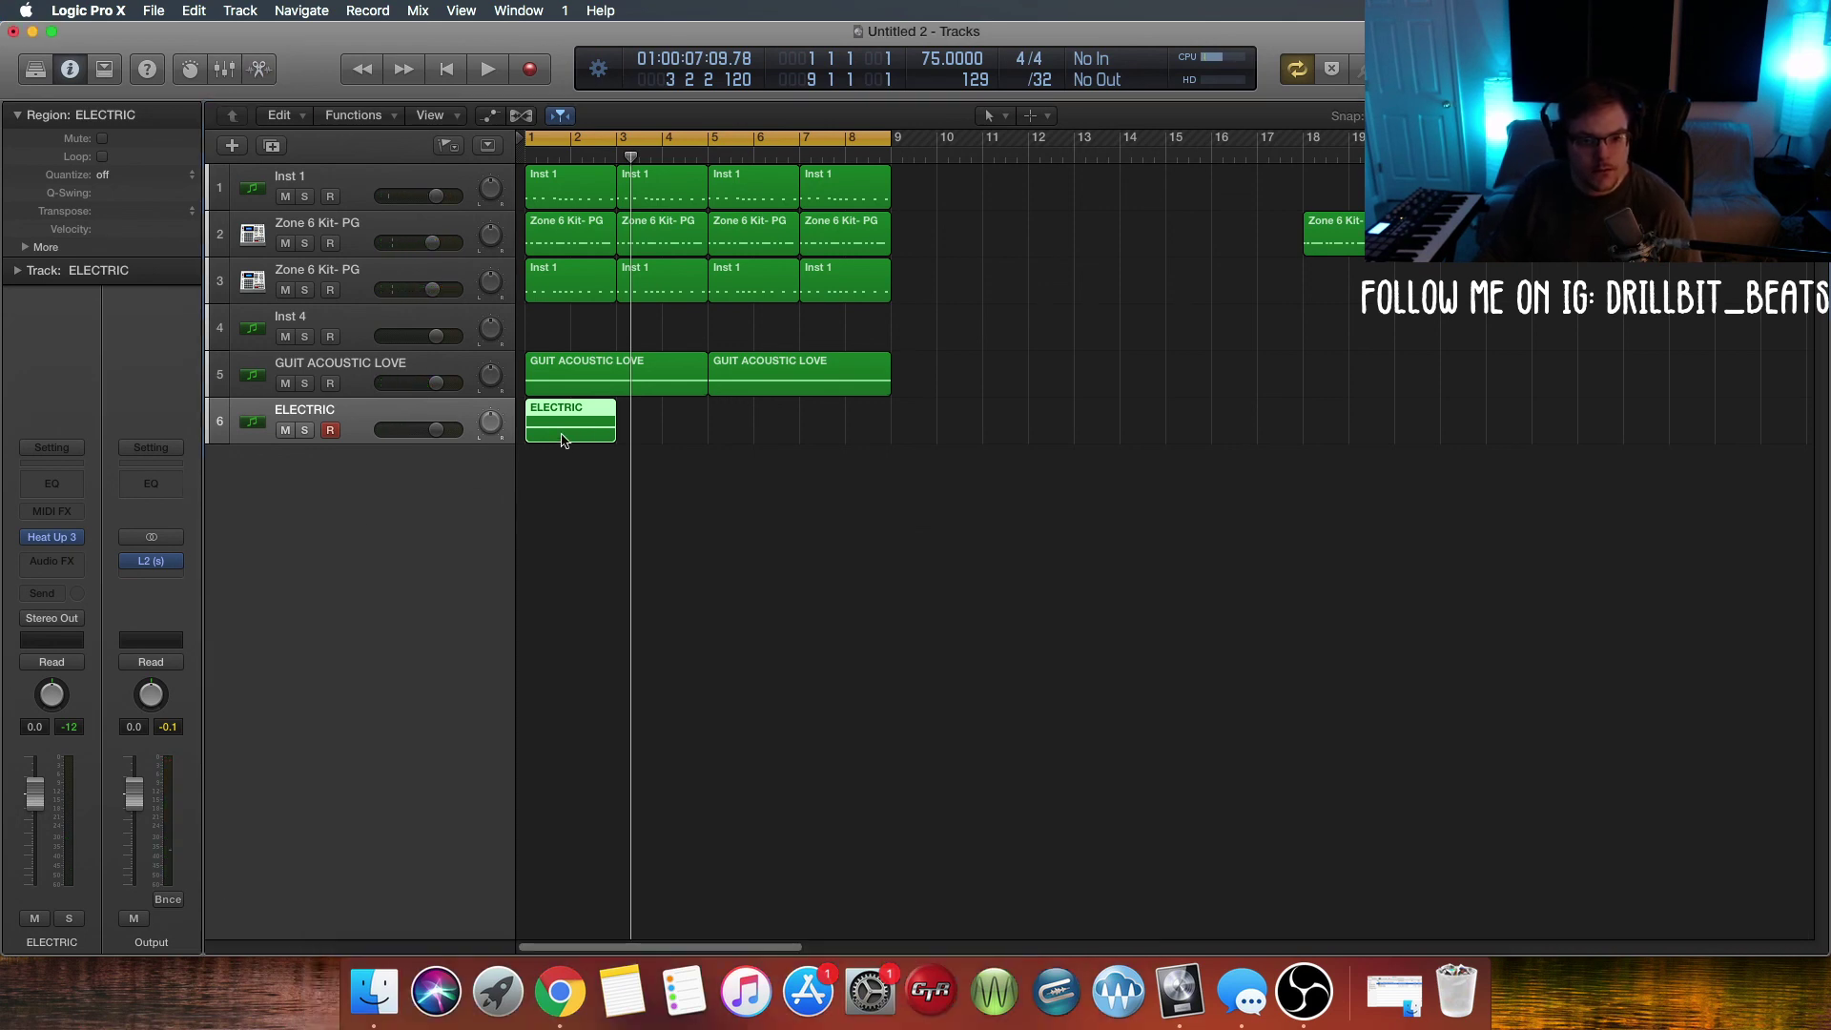
pyautogui.doubleClick(561, 436)
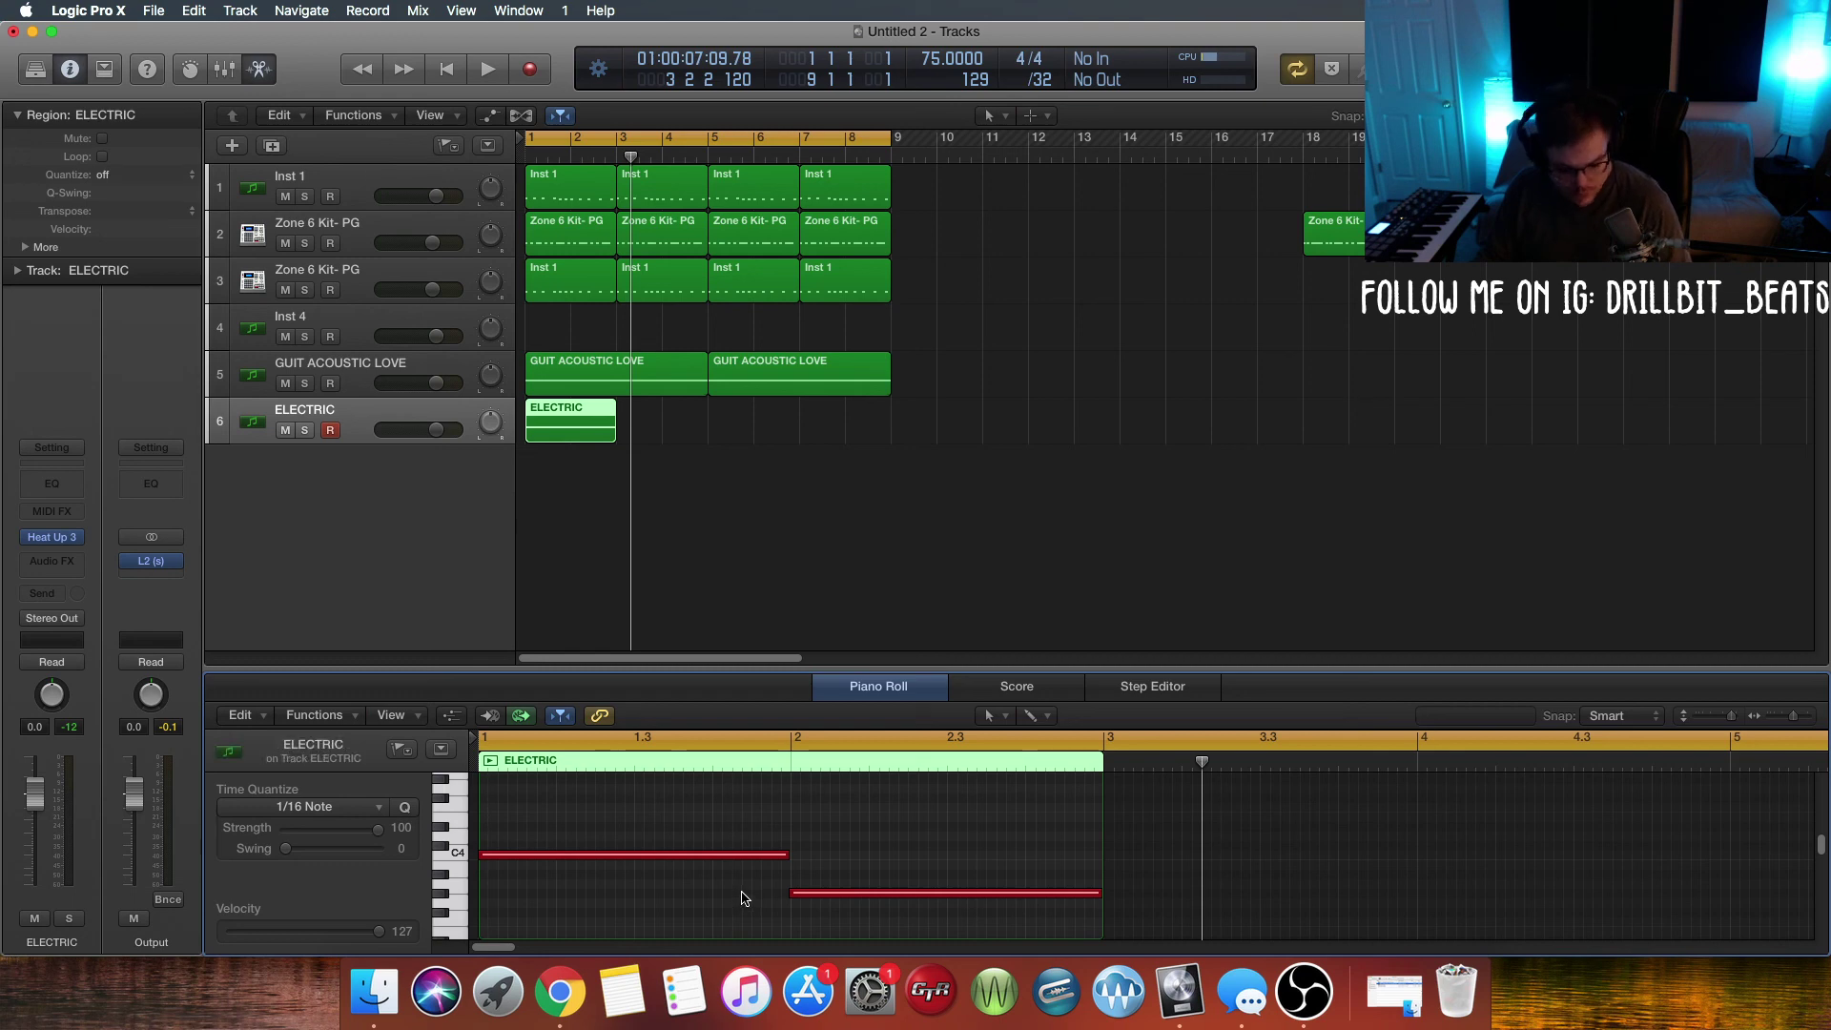
pyautogui.moveTo(709, 822); pyautogui.dragTo(902, 932)
pyautogui.click(649, 894)
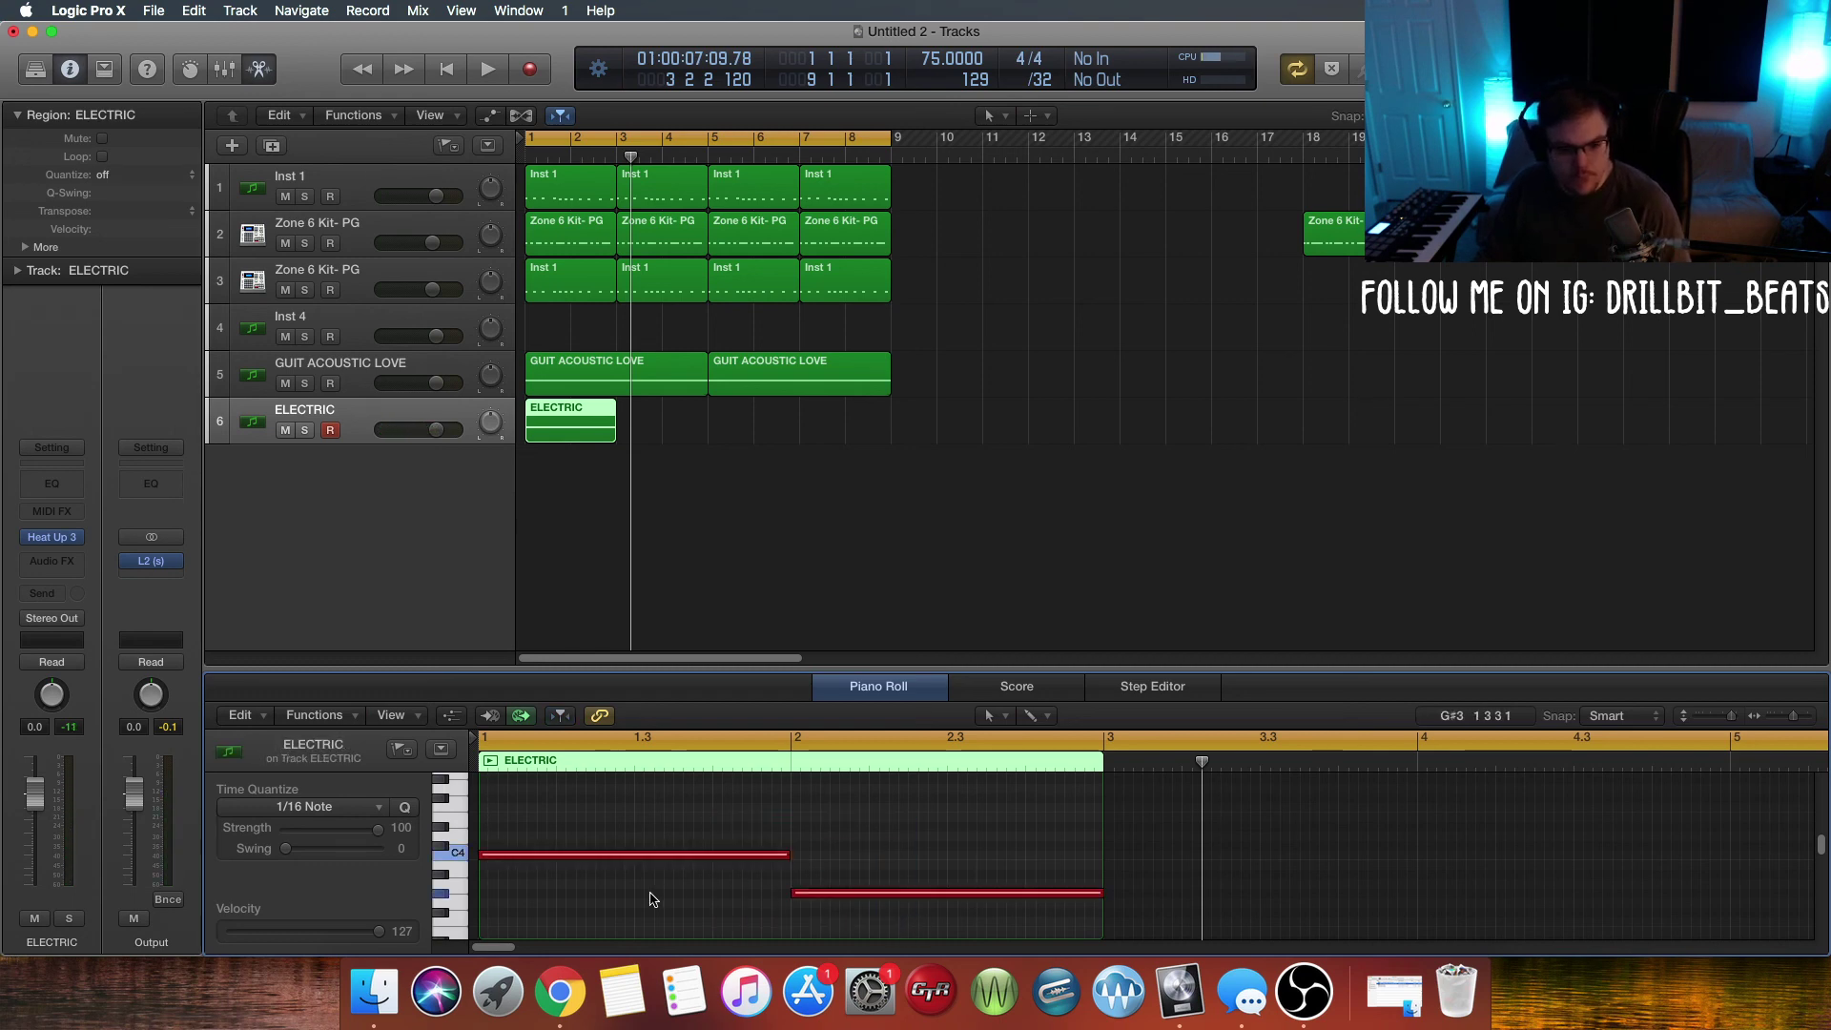
# Step: Copy the two-bar ELECTRIC region across to bar 8 and solo the GUIT ACOUSTIC LOVE and ELECTRIC tracks during playback
pyautogui.press('Return')
pyautogui.press('space')
pyautogui.moveTo(666, 426); pyautogui.dragTo(731, 436)
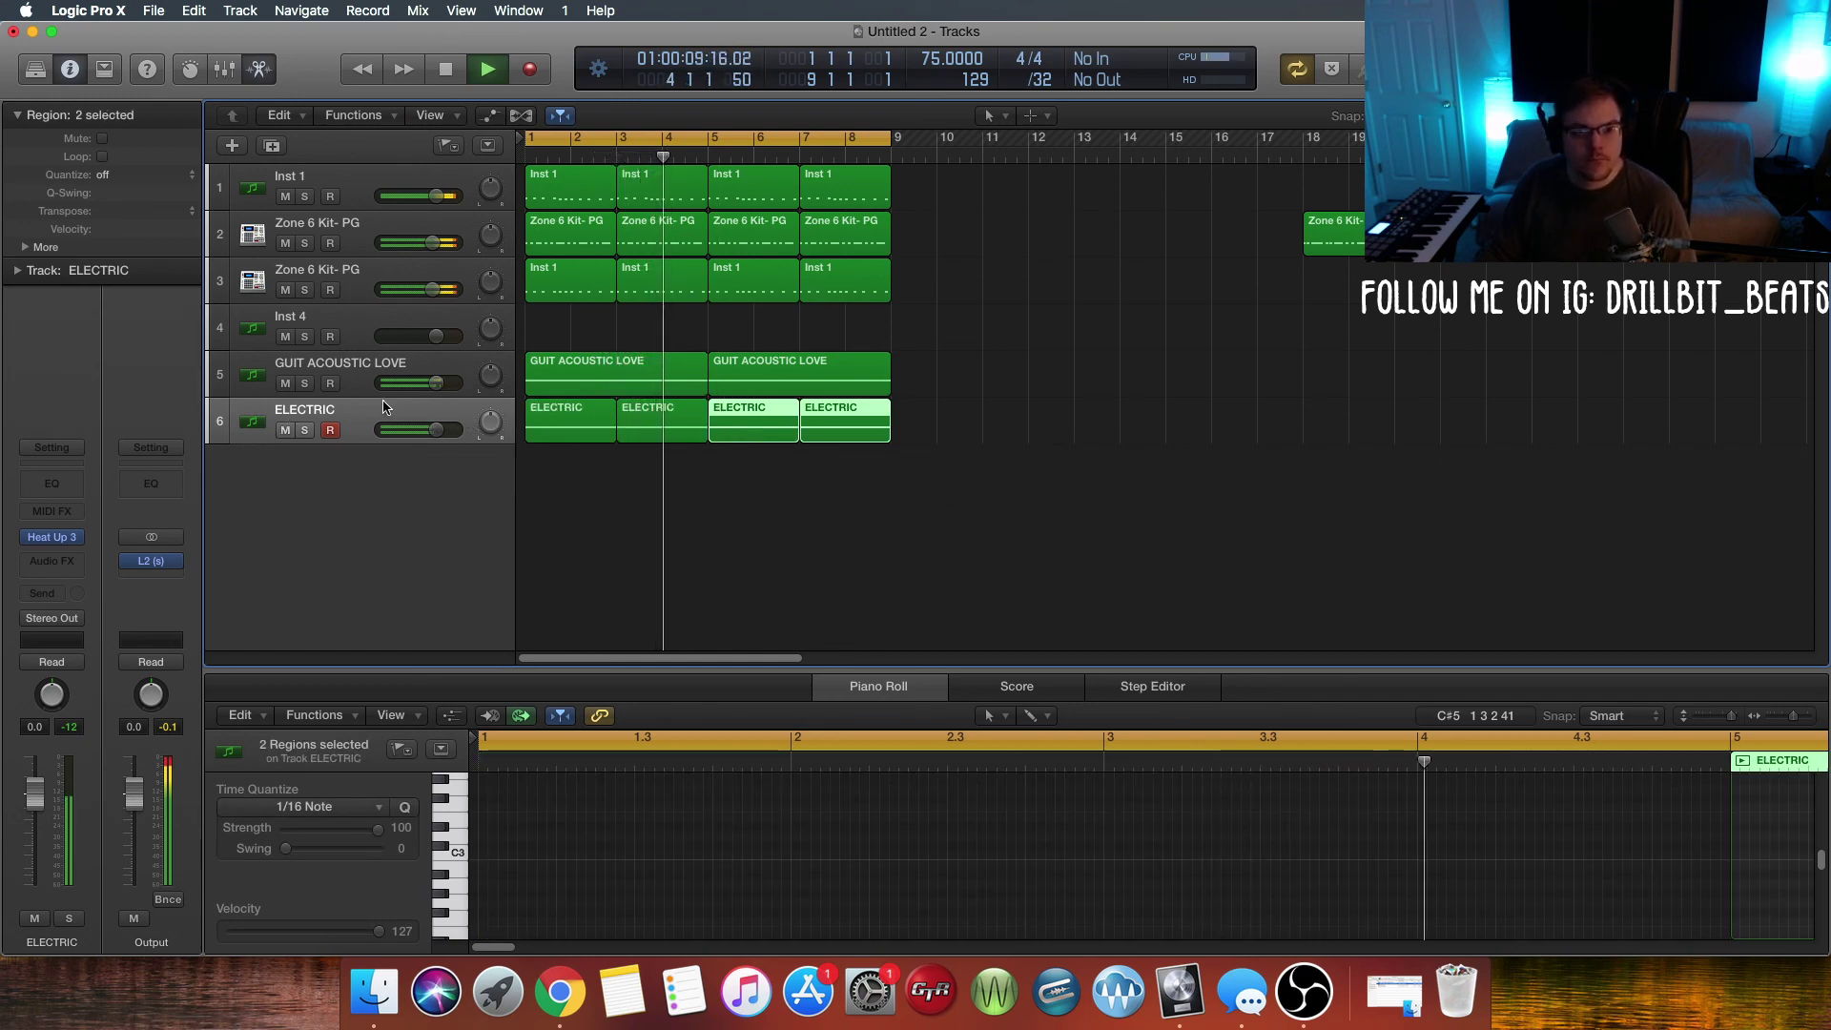
pyautogui.click(304, 383)
pyautogui.click(306, 430)
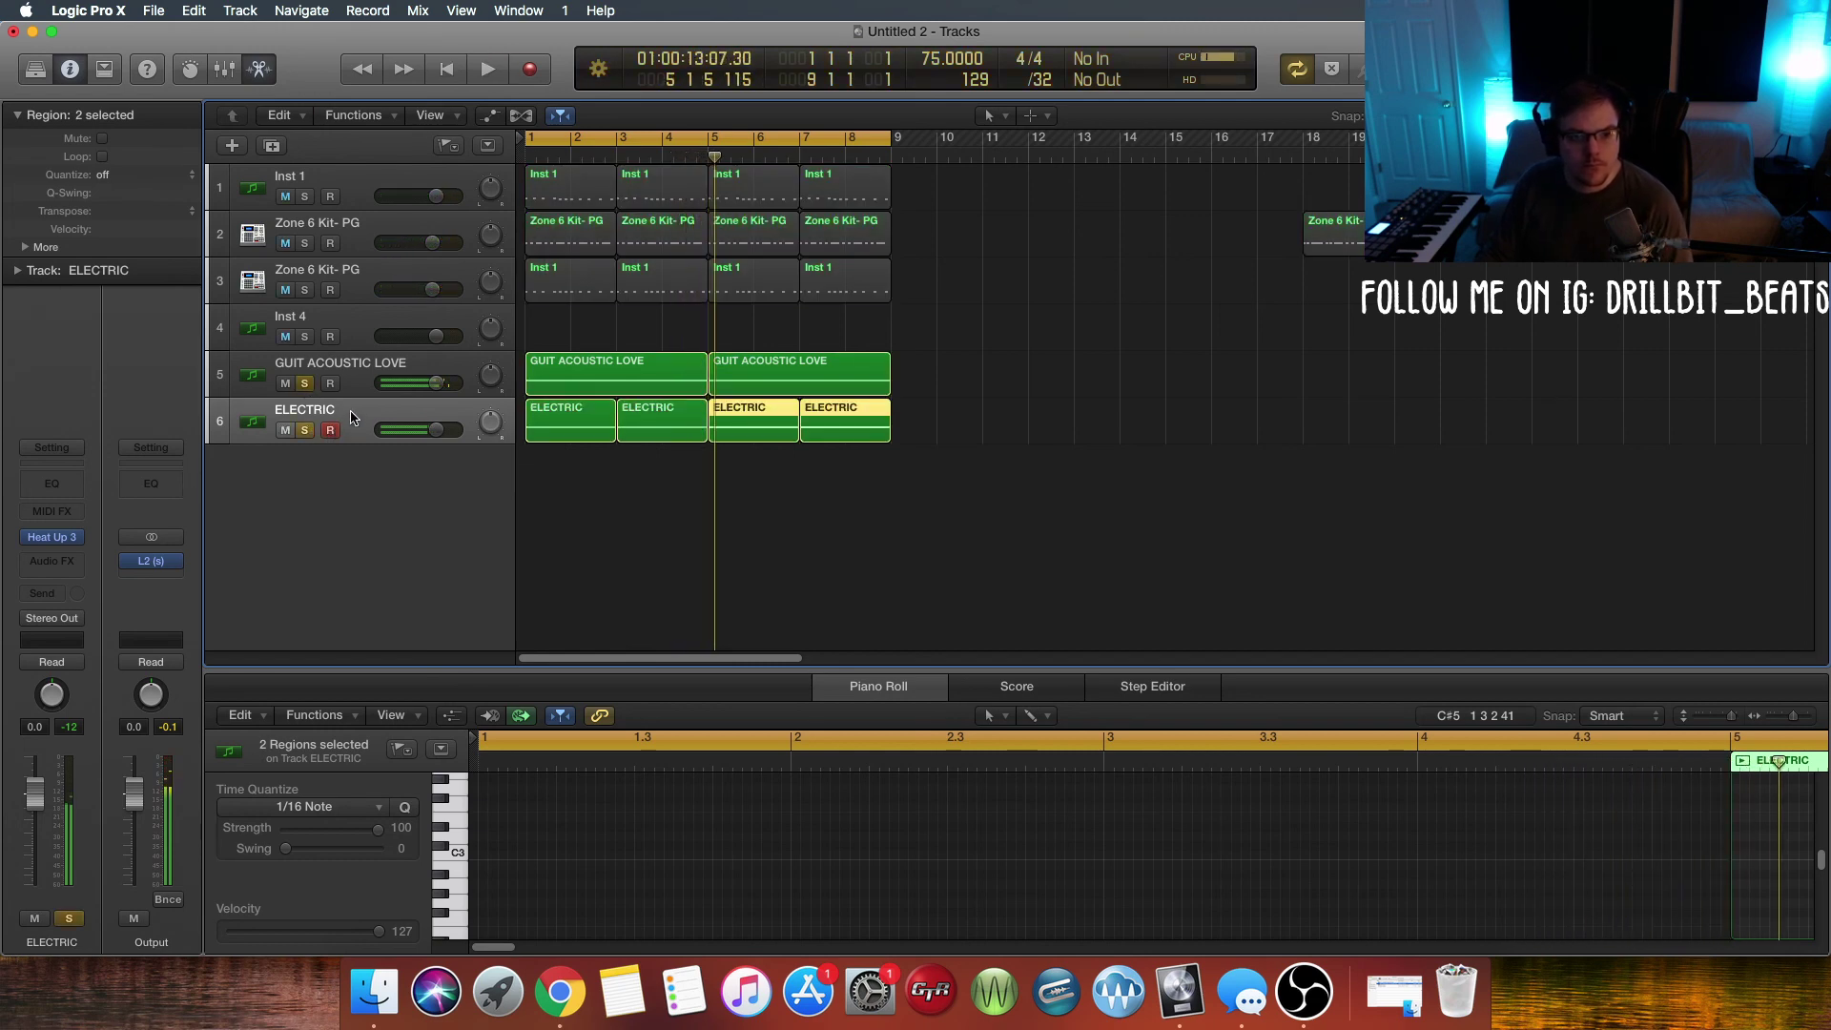
# Step: Move all the regions in bars 1 to 8 so they start at bar 9
pyautogui.moveTo(840, 484); pyautogui.dragTo(947, 210)
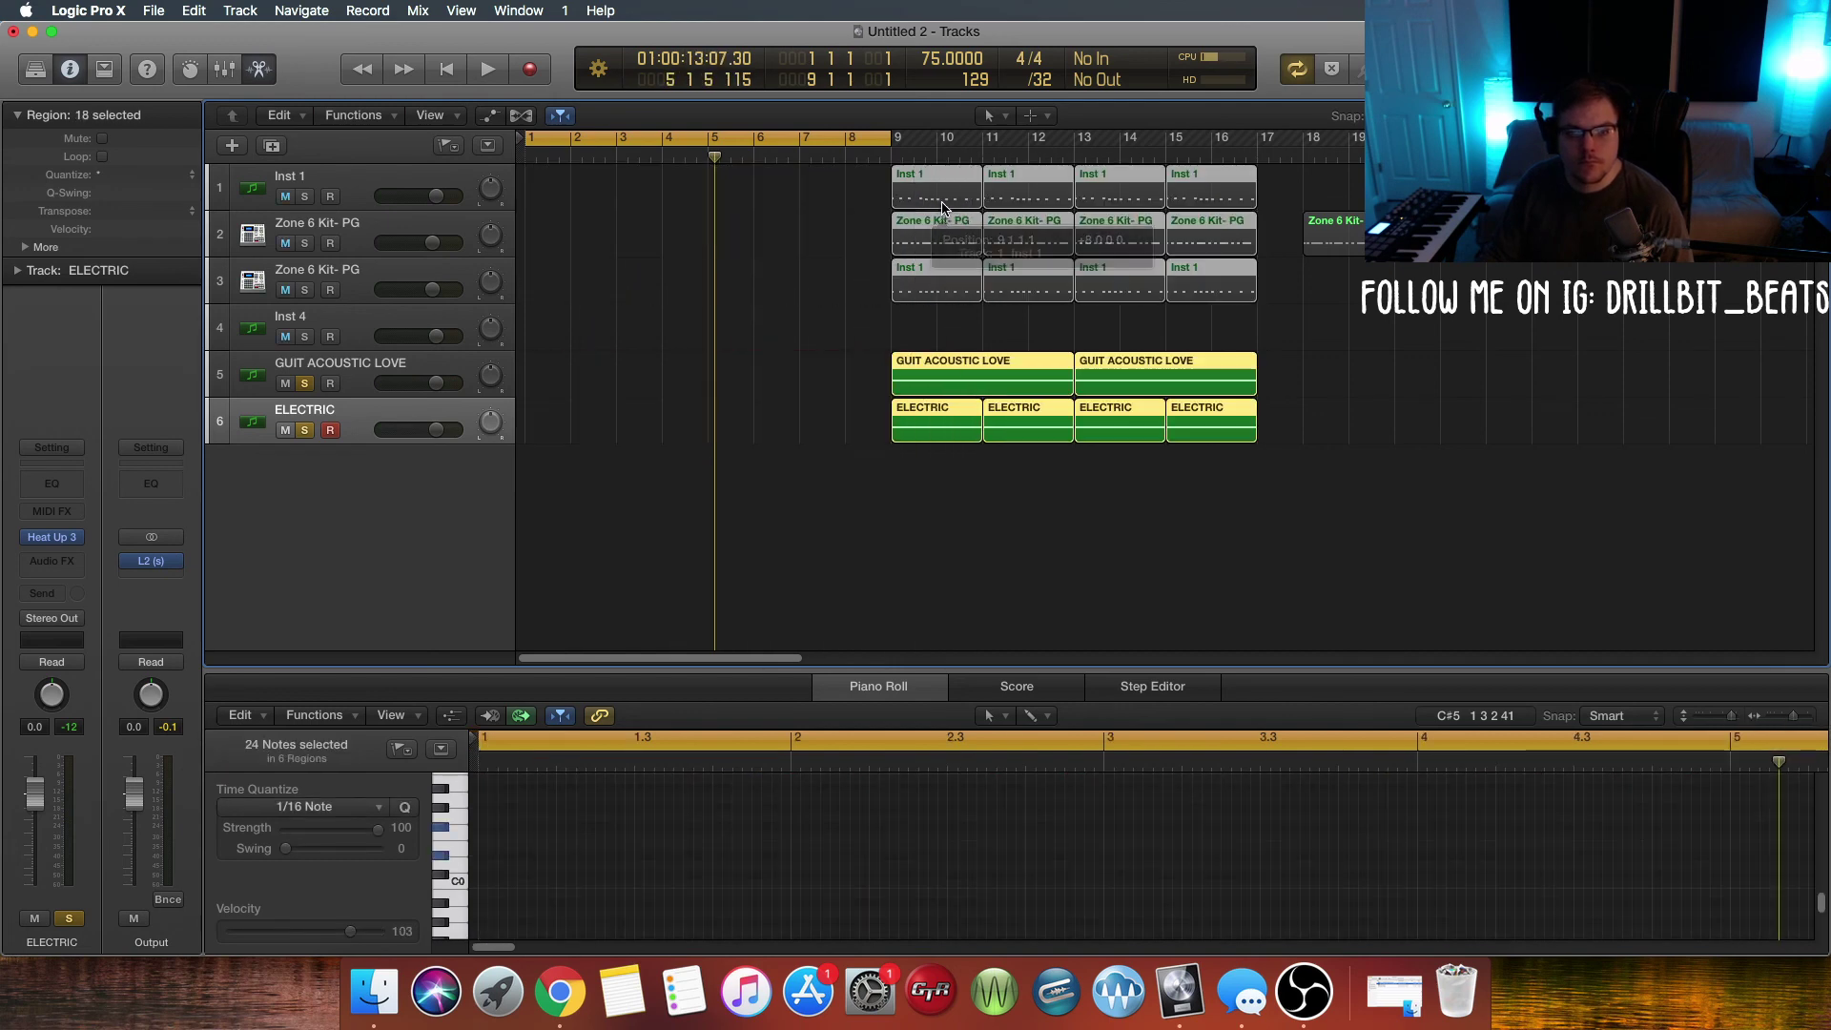
pyautogui.click(849, 457)
pyautogui.moveTo(807, 375); pyautogui.dragTo(1165, 432)
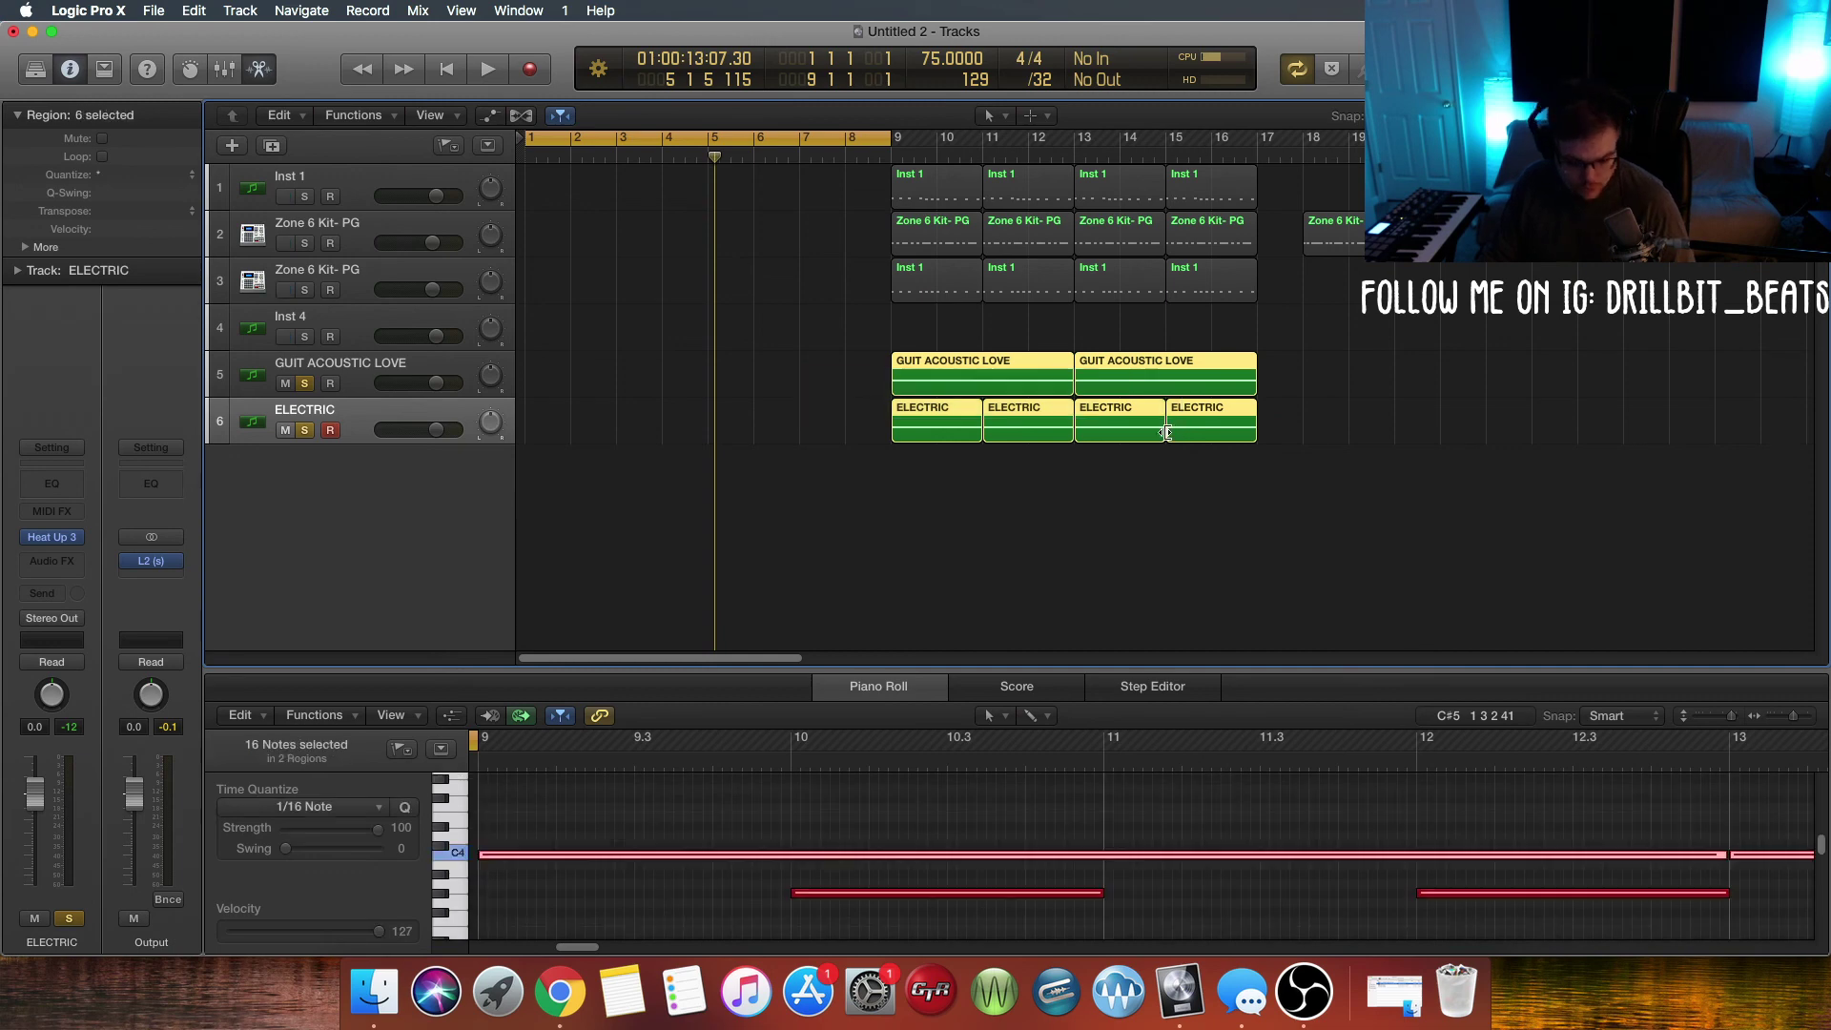
pyautogui.click(1113, 522)
# Step: Duplicate the GUIT ACOUSTIC LOVE track and copy its two regions onto the duplicate, starting at bar 1
pyautogui.click(345, 374)
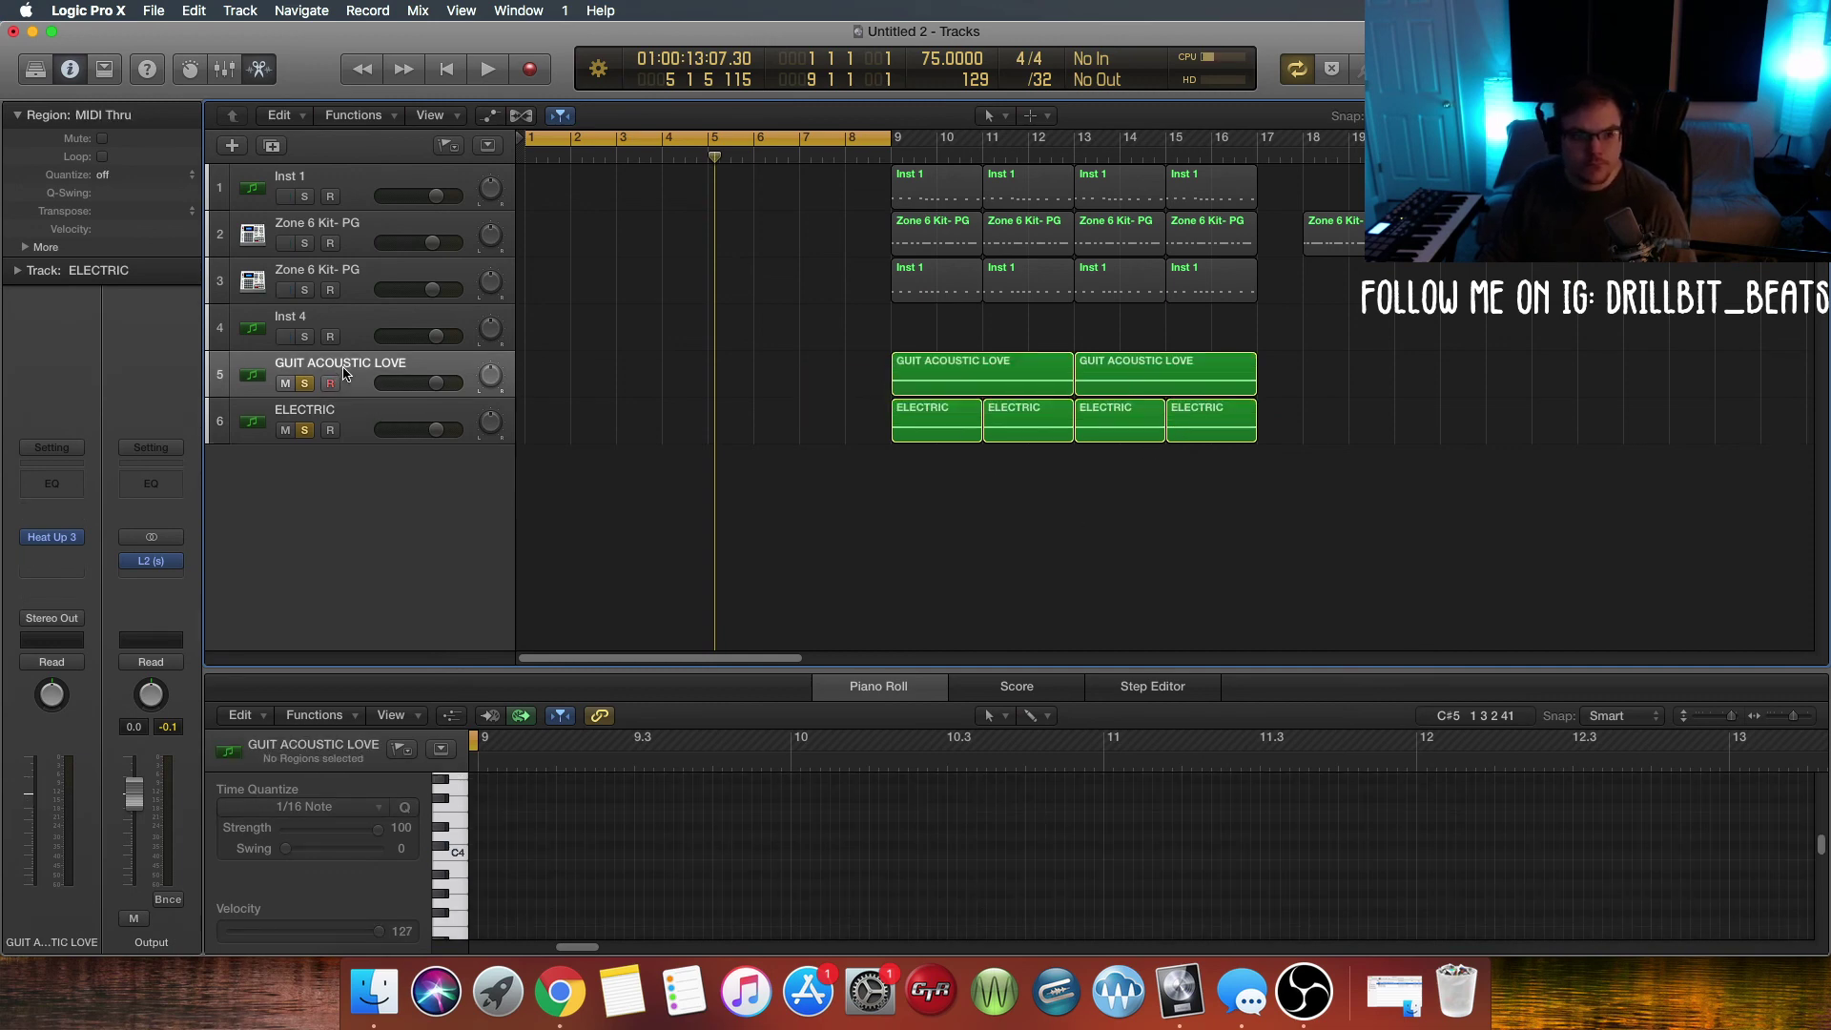
pyautogui.press('super+d')
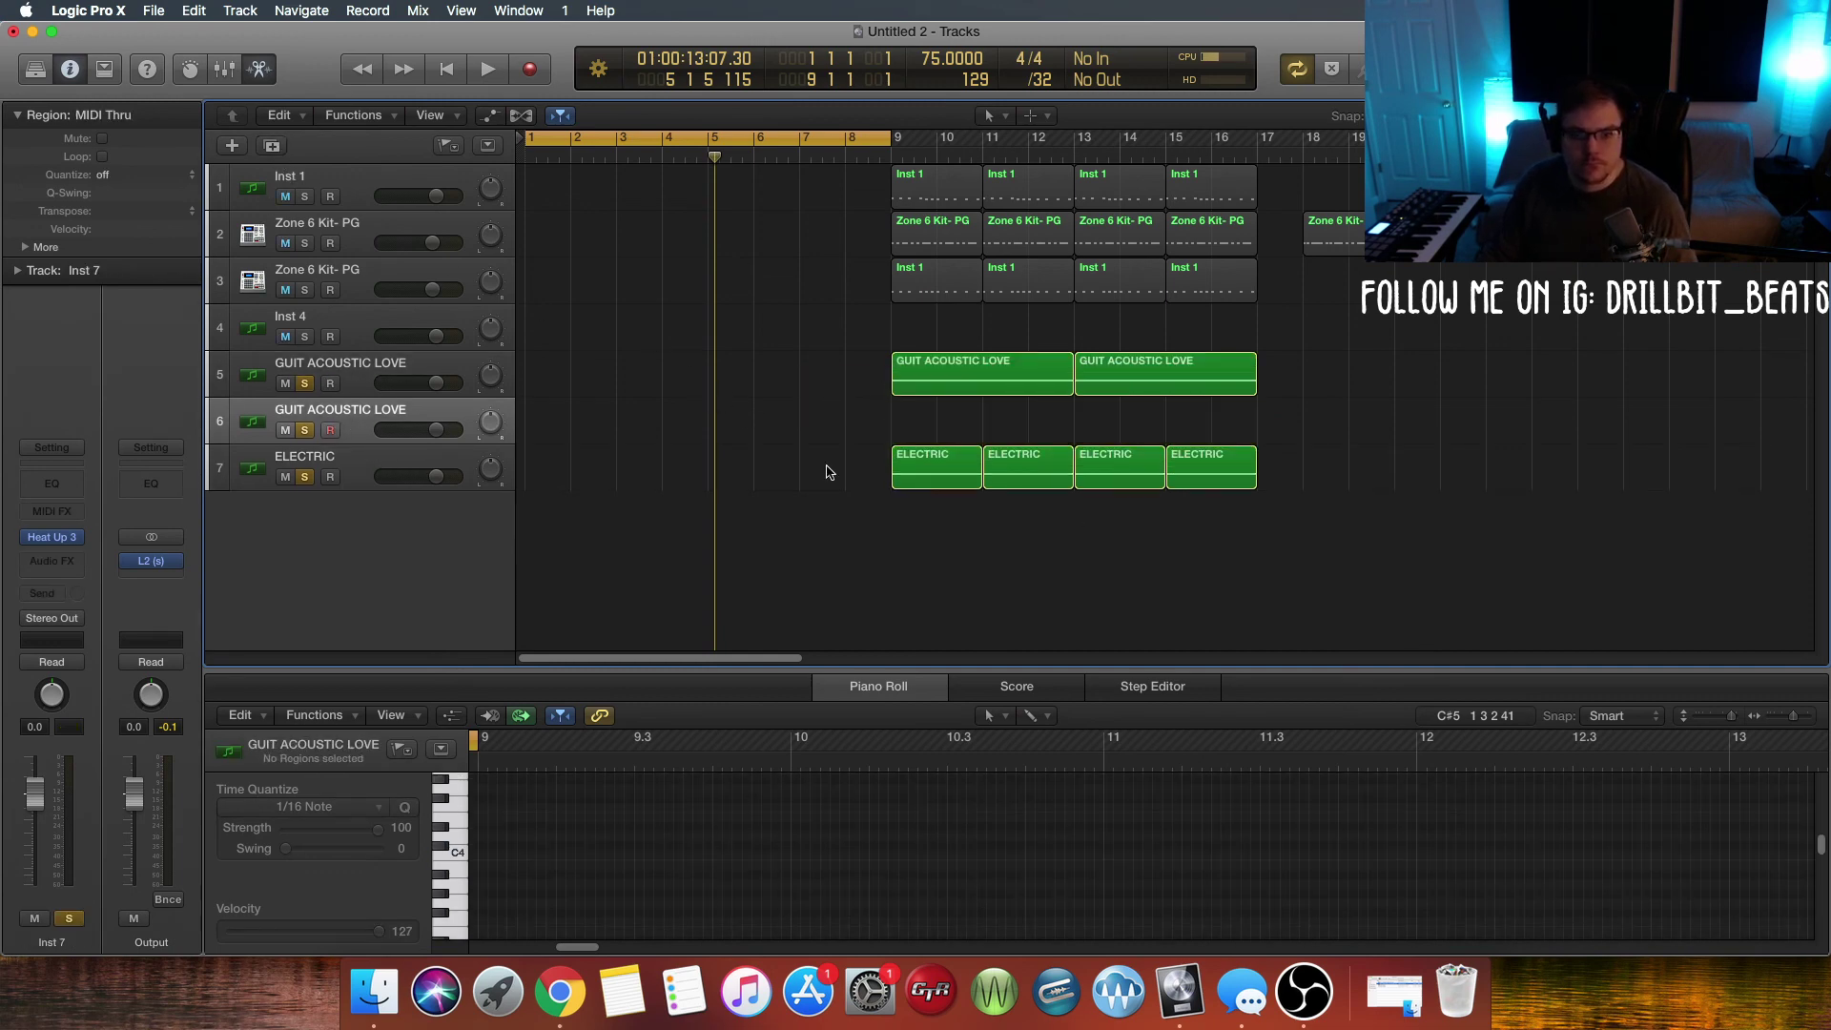
pyautogui.moveTo(880, 420); pyautogui.dragTo(1240, 382)
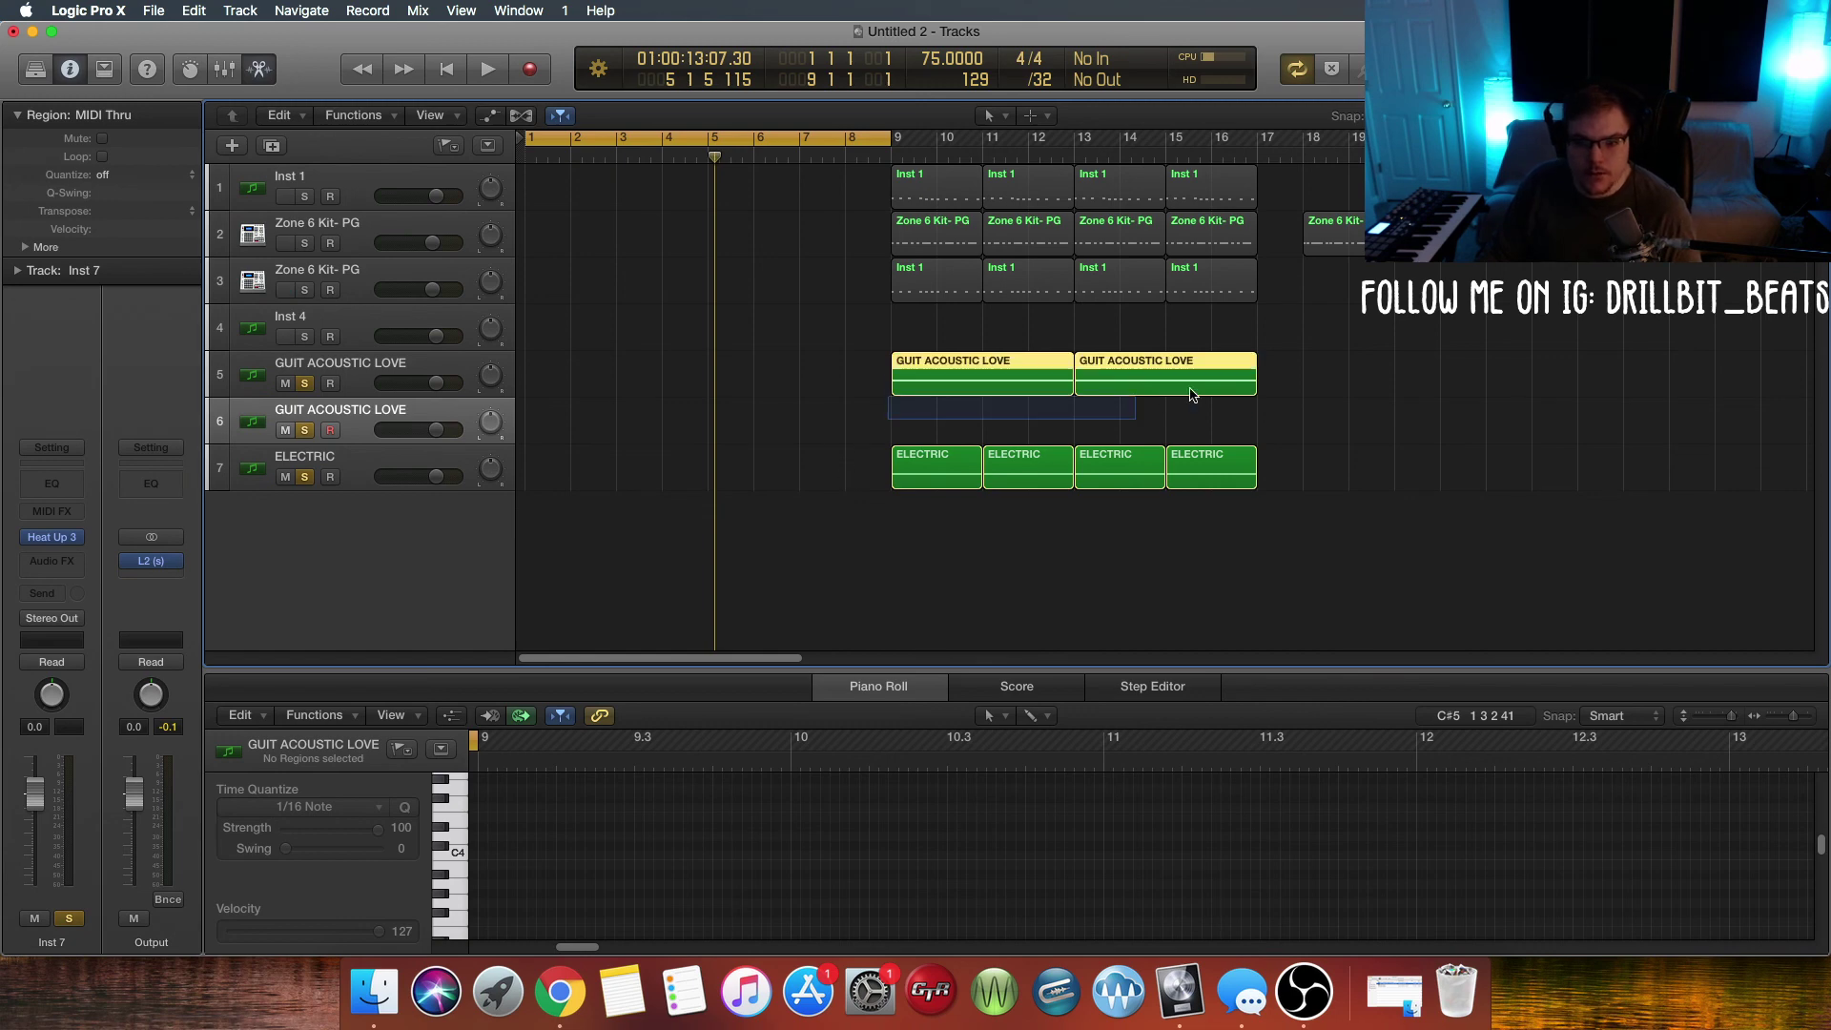
pyautogui.moveTo(970, 383); pyautogui.dragTo(610, 427)
pyautogui.click(685, 509)
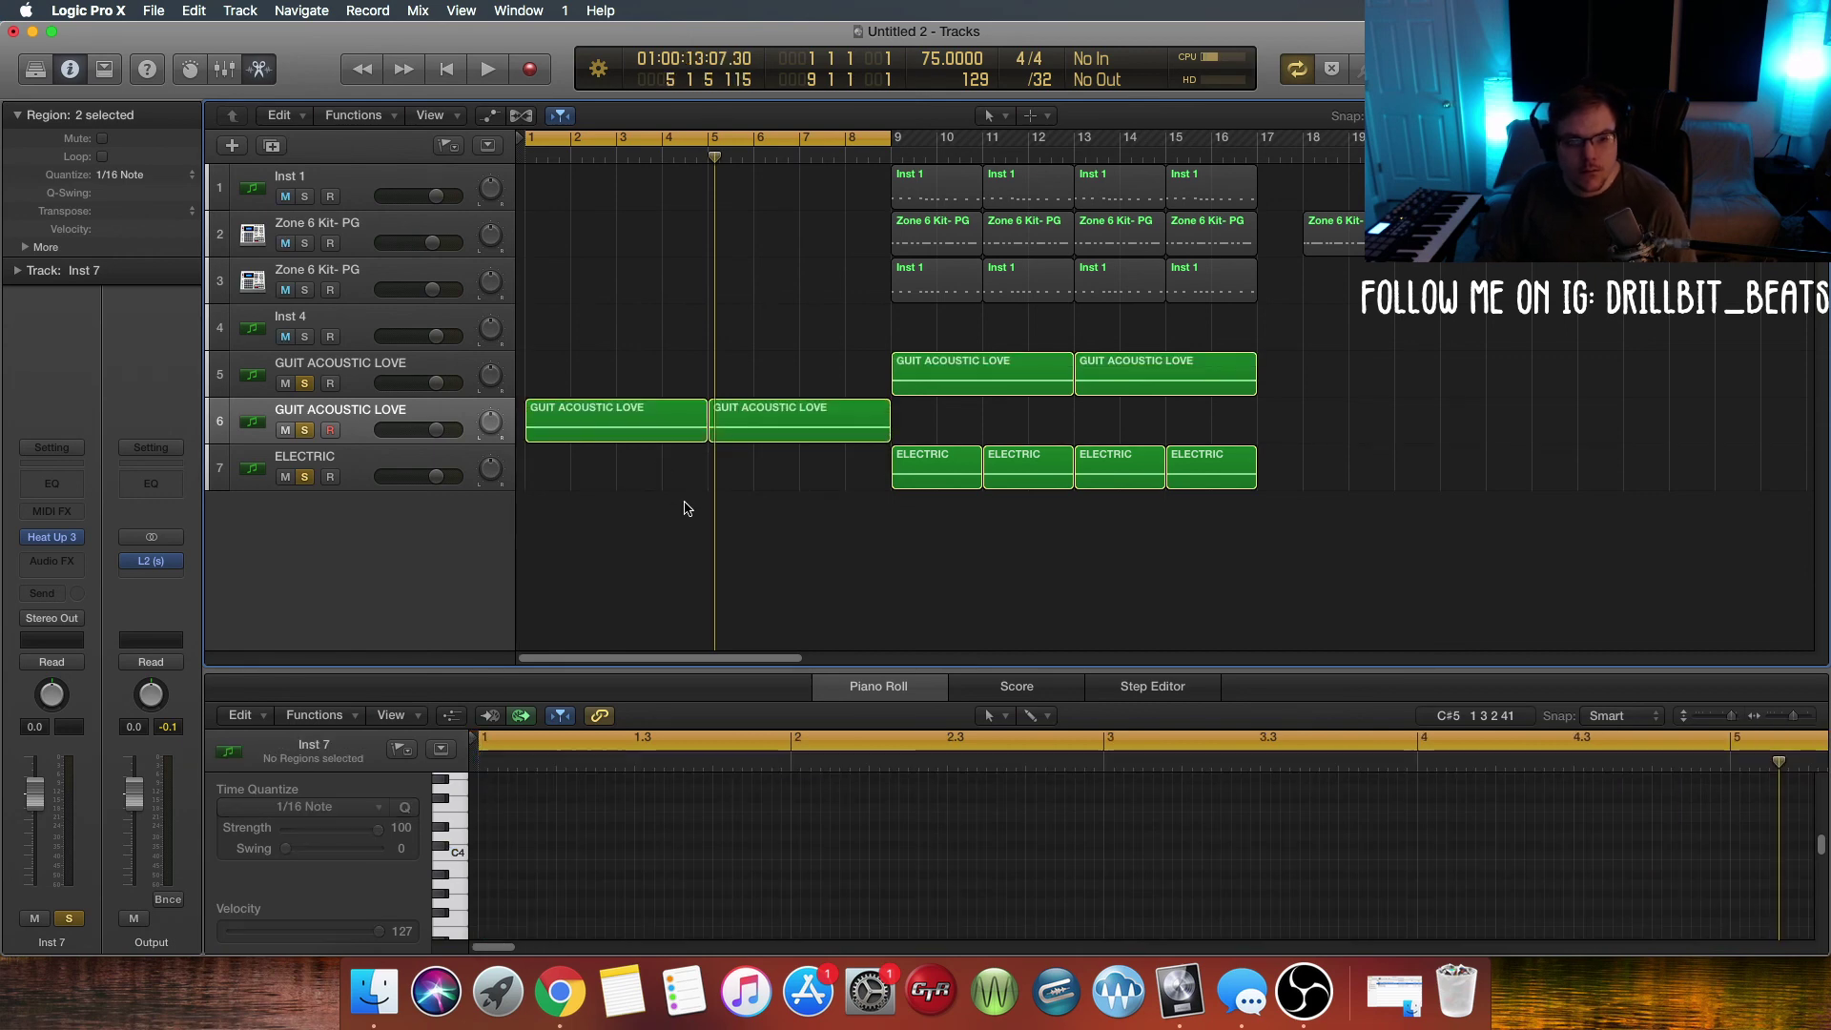
# Step: Insert MeldaProduction's MRhythmizer in stereo on the duplicate guitar track and load its Graduates preset
pyautogui.click(51, 561)
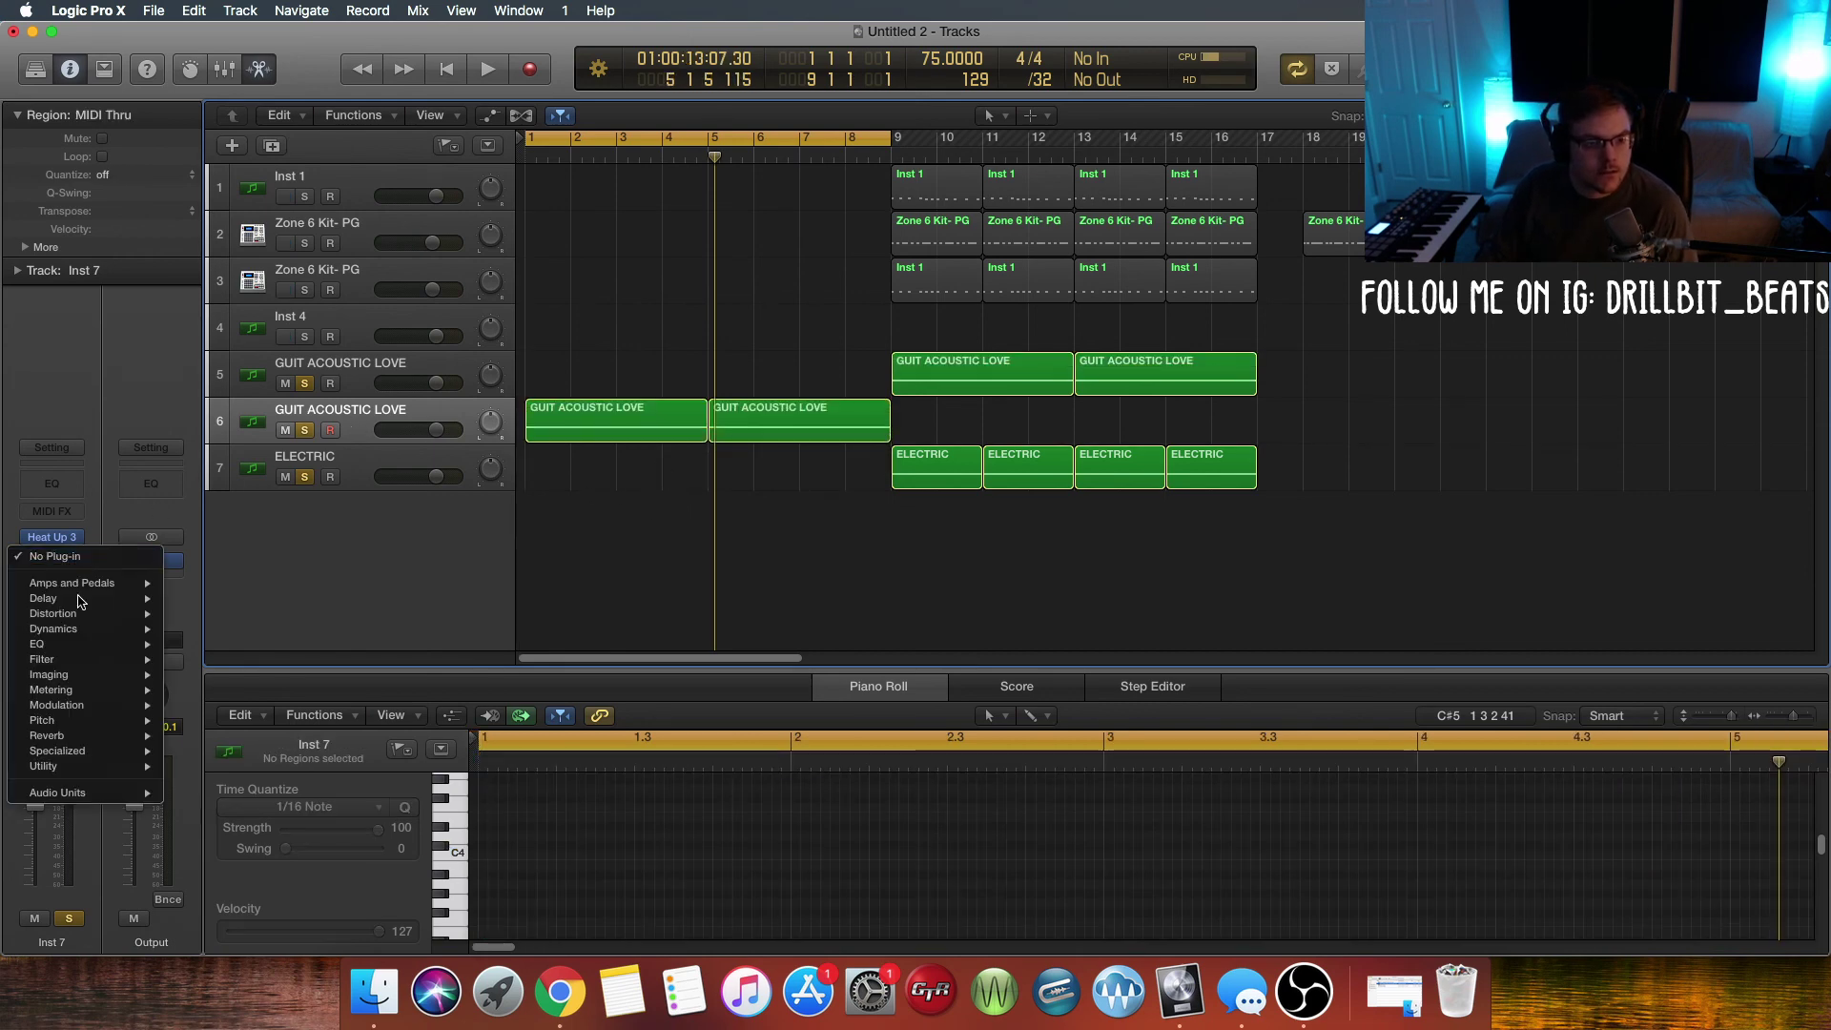
pyautogui.moveTo(133, 793)
pyautogui.moveTo(225, 839)
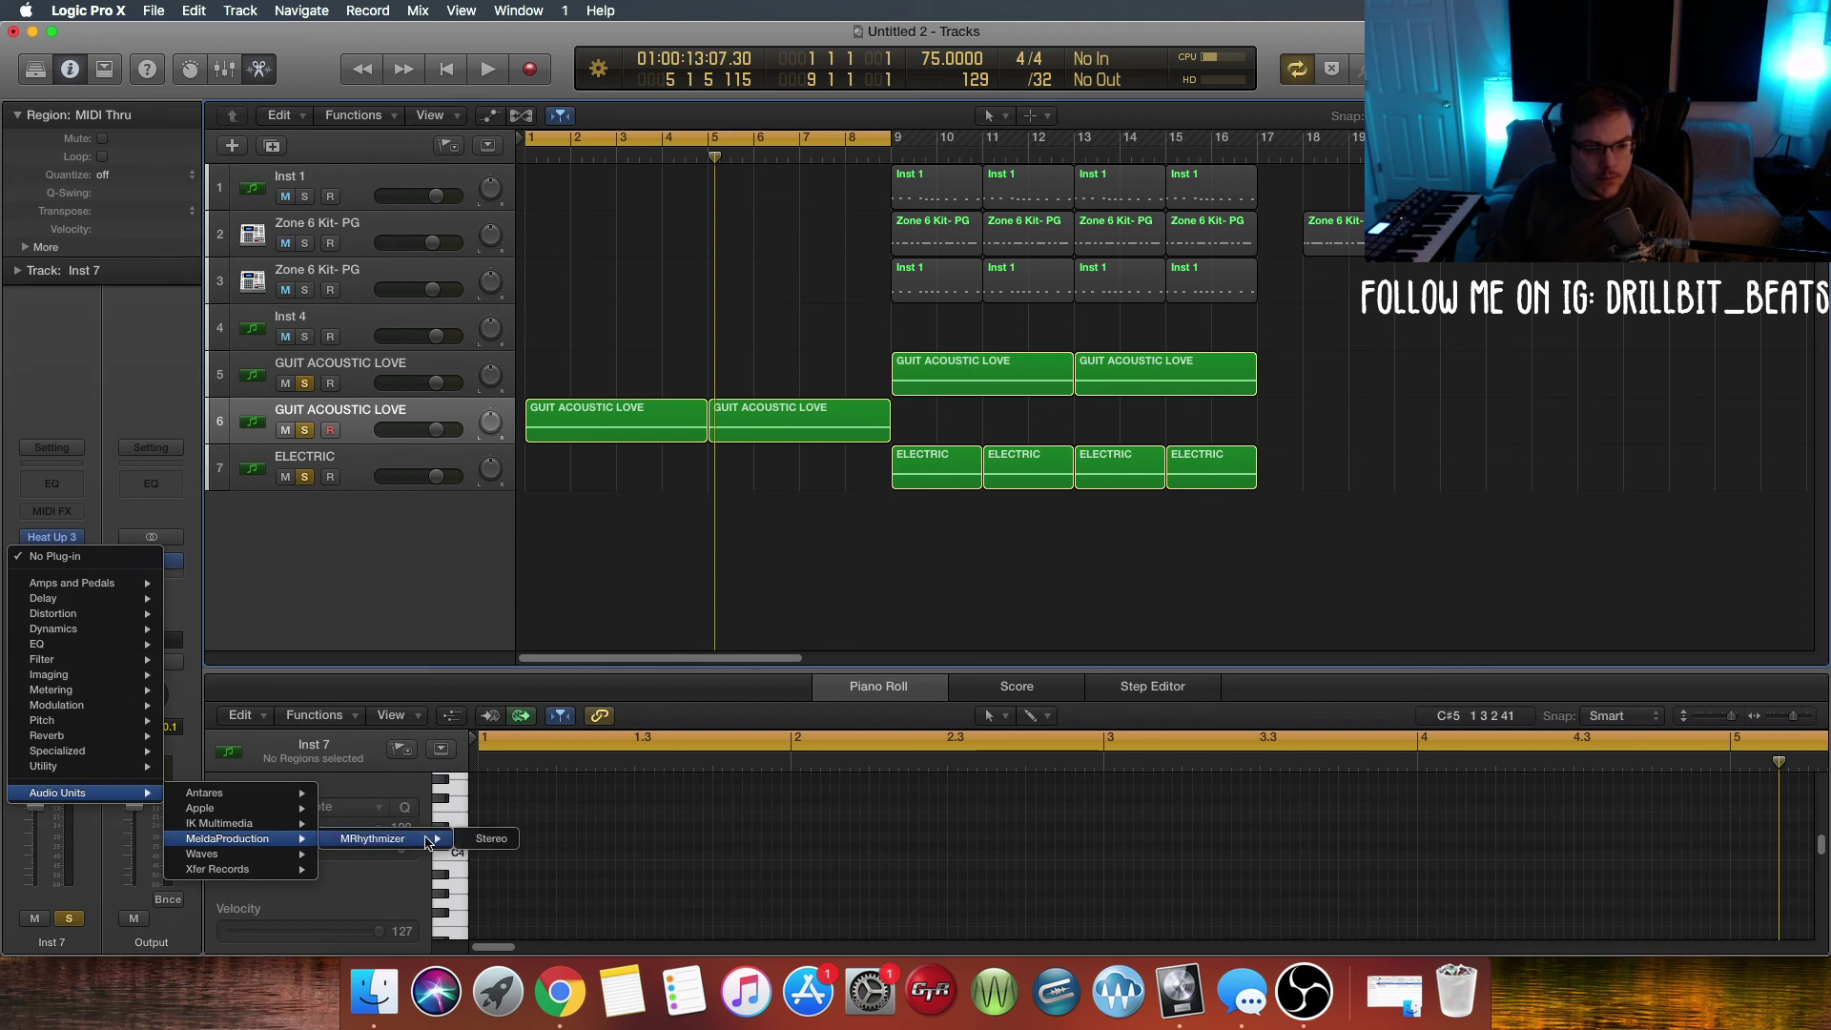
pyautogui.click(487, 839)
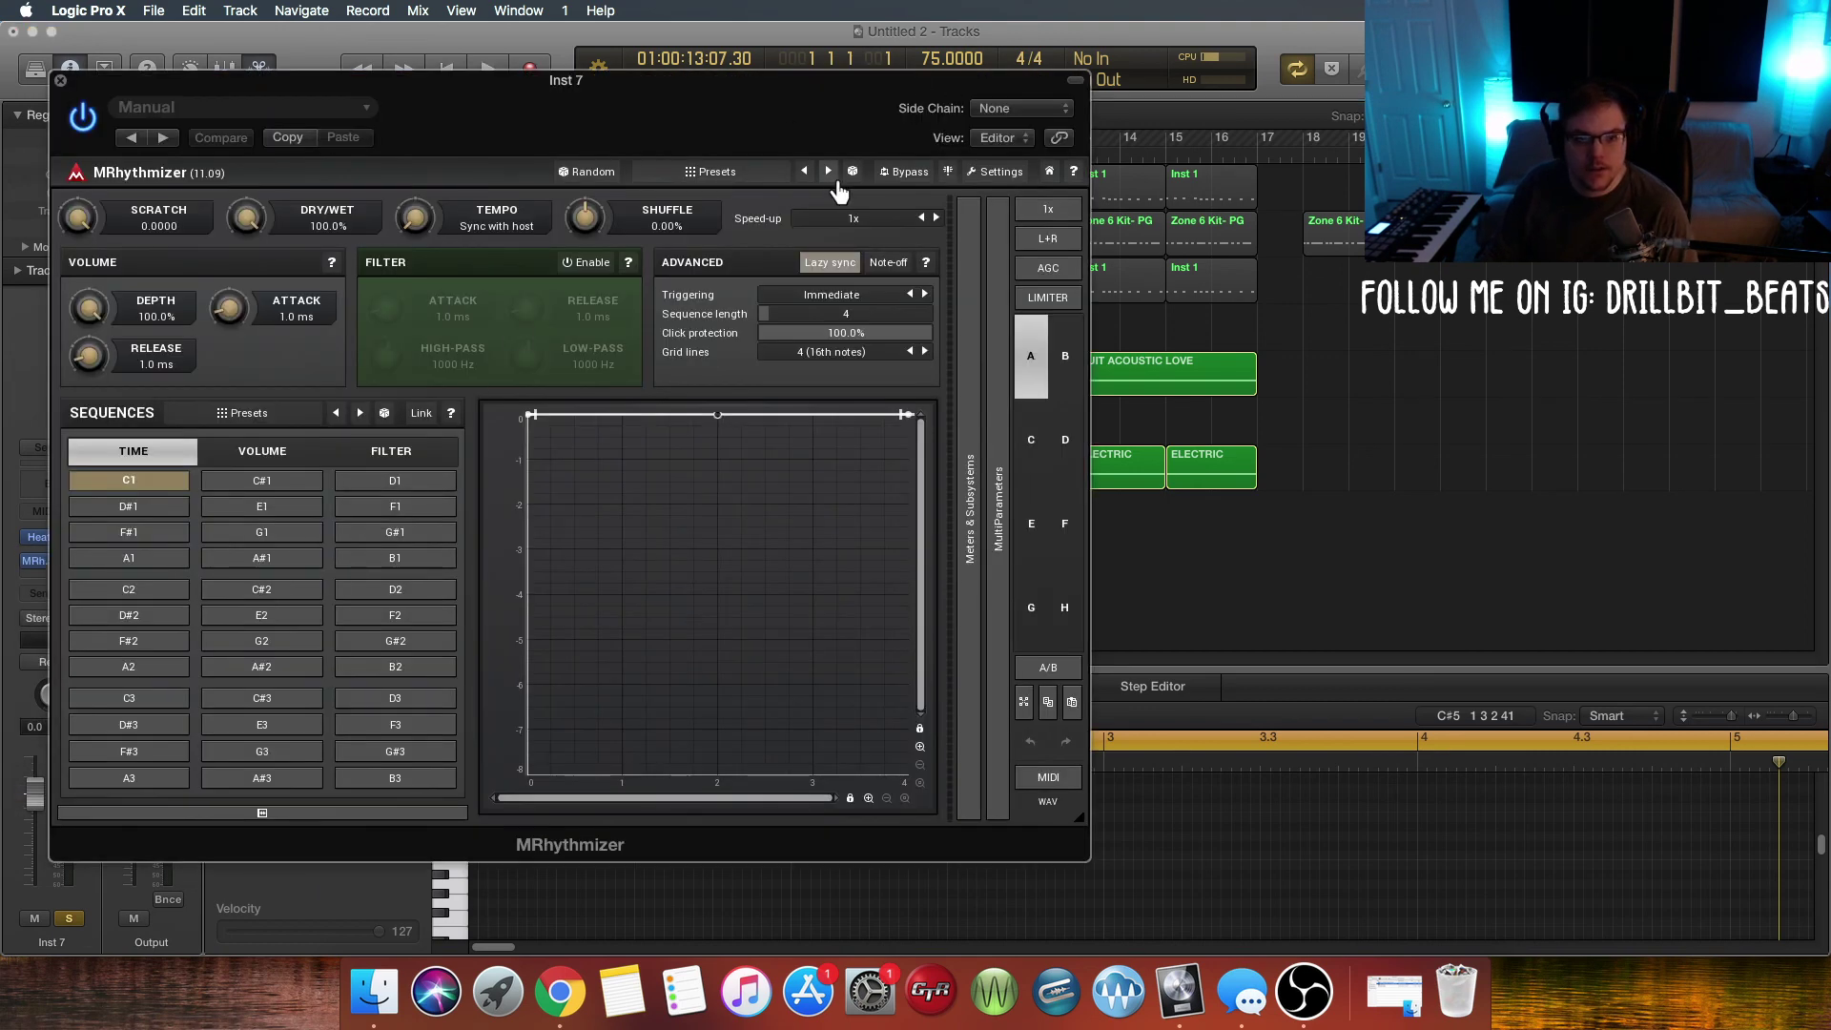
pyautogui.click(808, 173)
# Step: Audition MRhythmizer's SAVAGE and UZI DARKNESS sequences on the duplicate guitar, keep UZI DARKNESS, and close the plug-in window
pyautogui.click(386, 617)
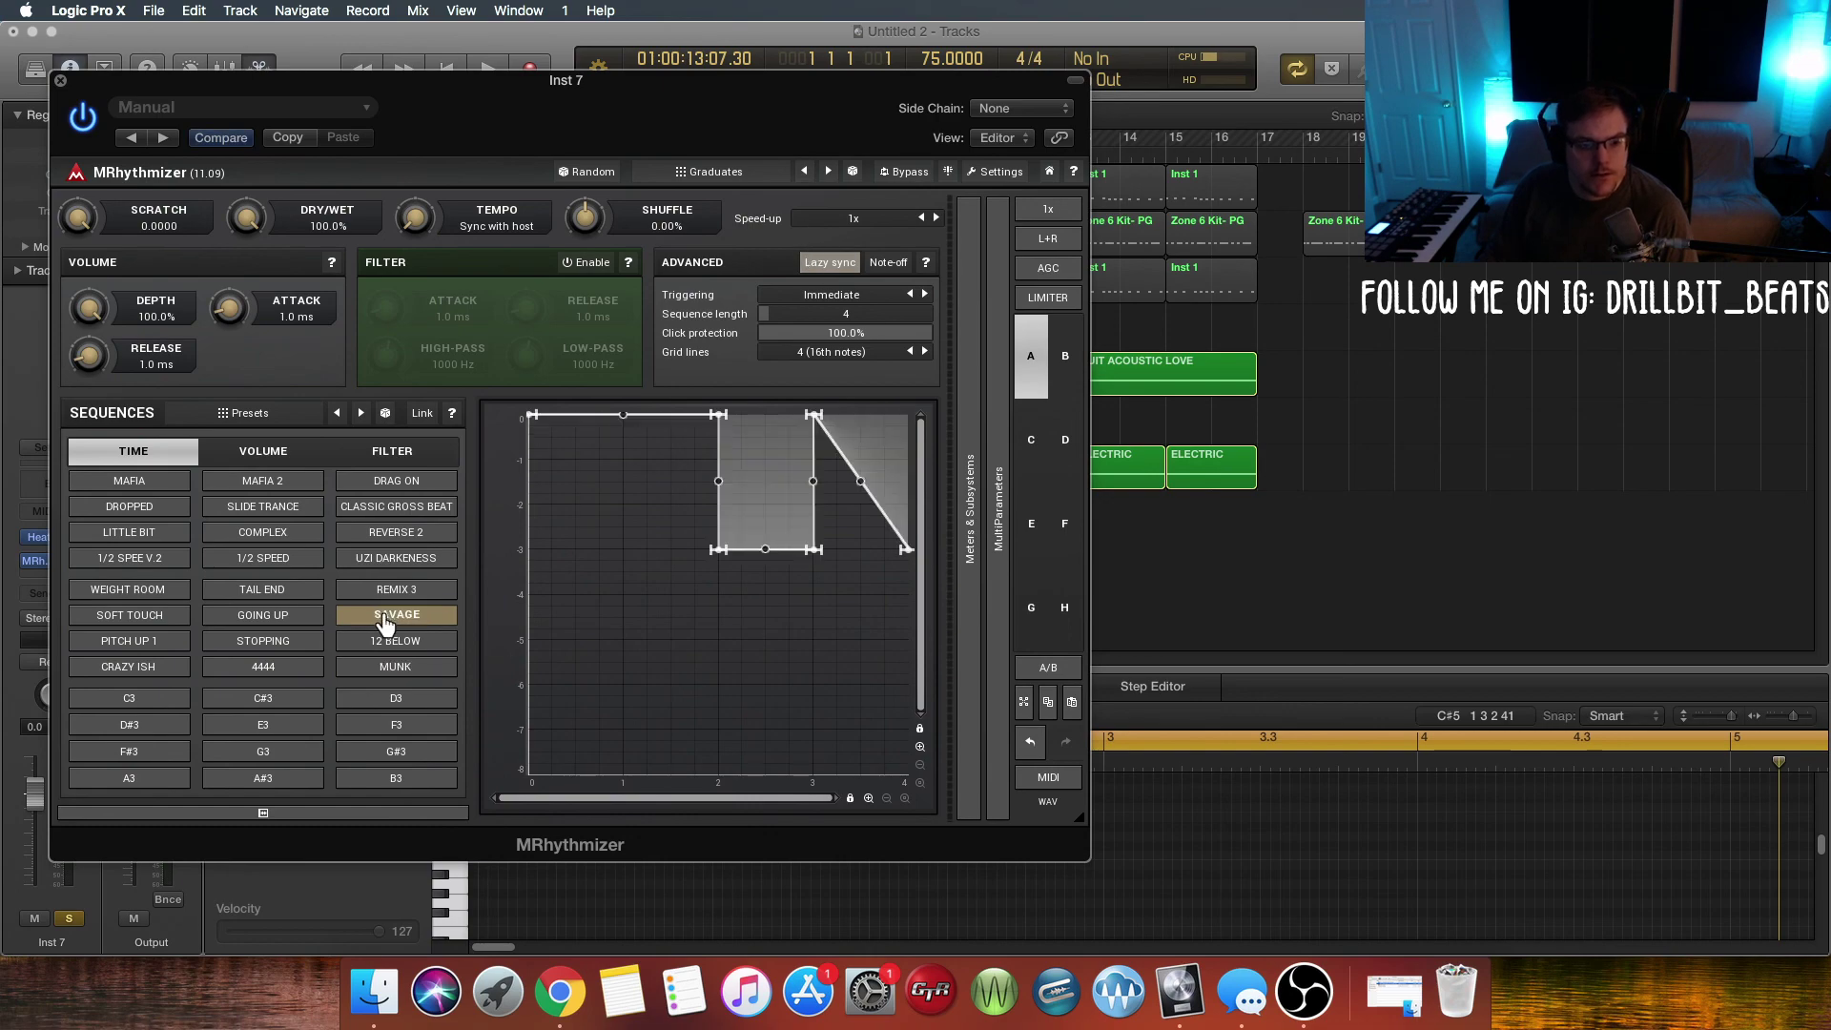
pyautogui.moveTo(495, 74); pyautogui.dragTo(658, 553)
pyautogui.press('space')
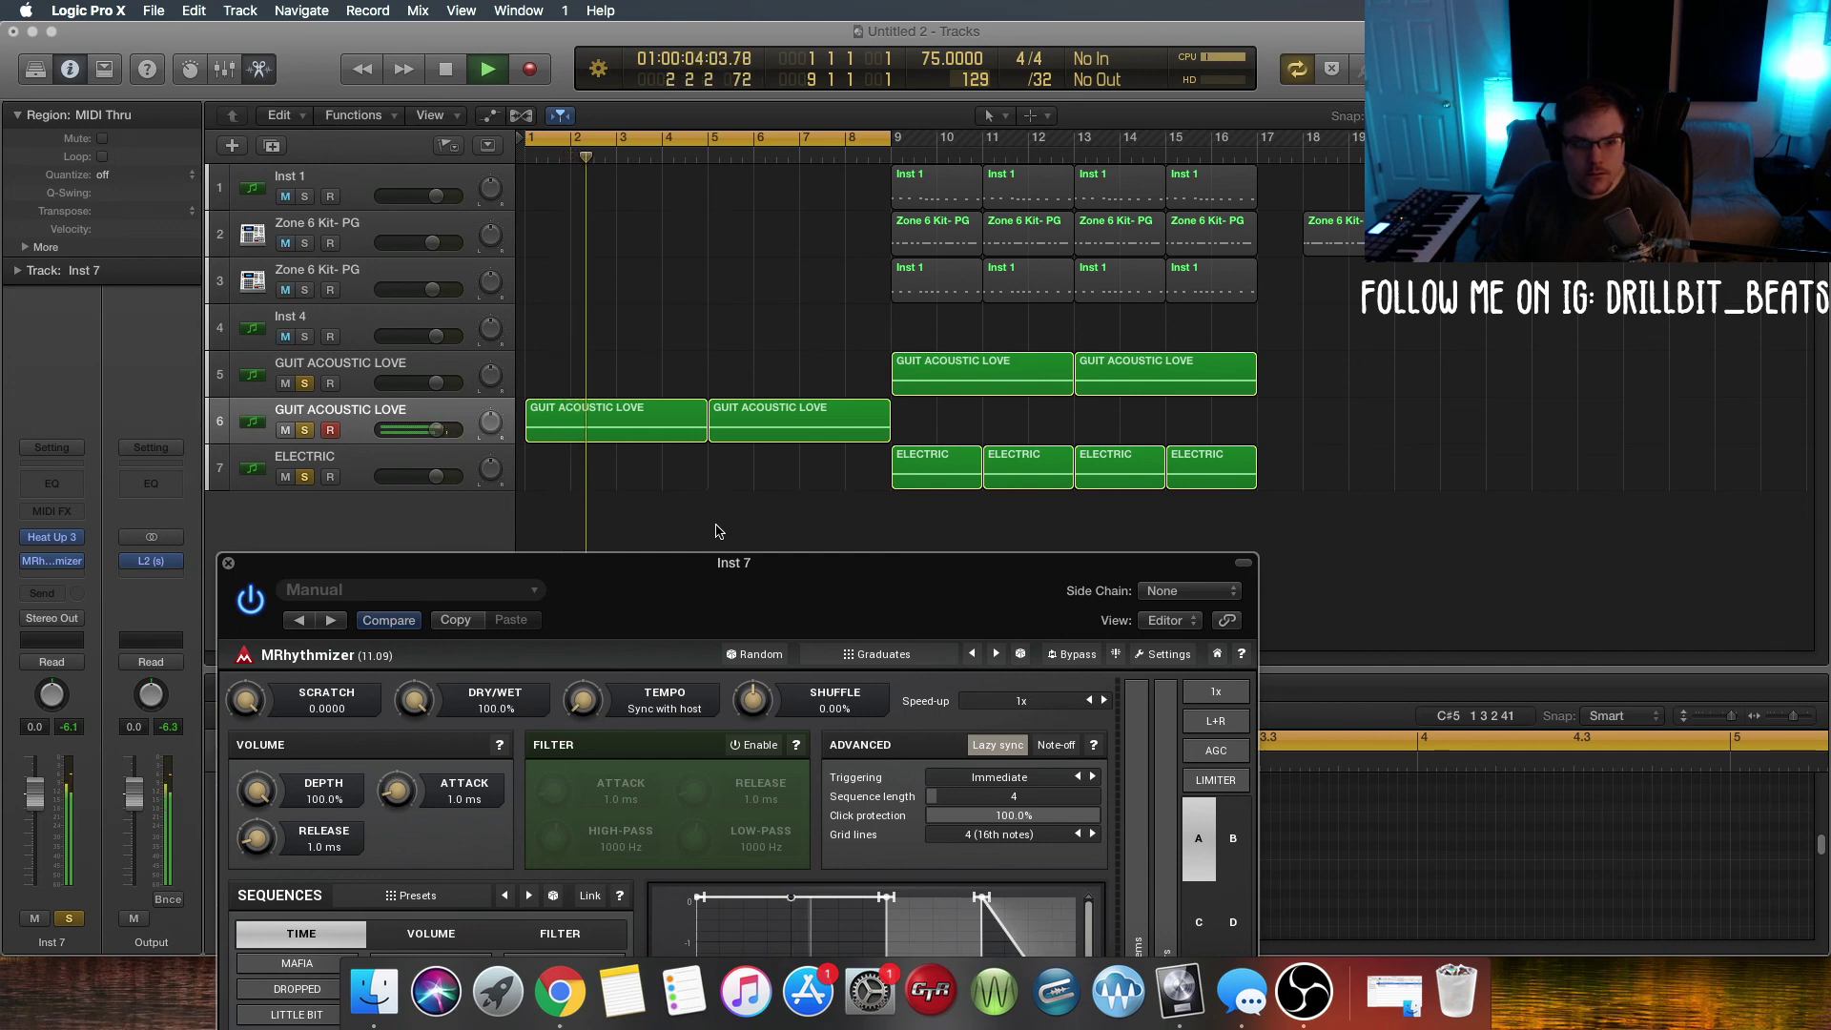
pyautogui.moveTo(683, 594); pyautogui.dragTo(707, 328)
pyautogui.press('space')
pyautogui.click(579, 780)
pyautogui.press('space')
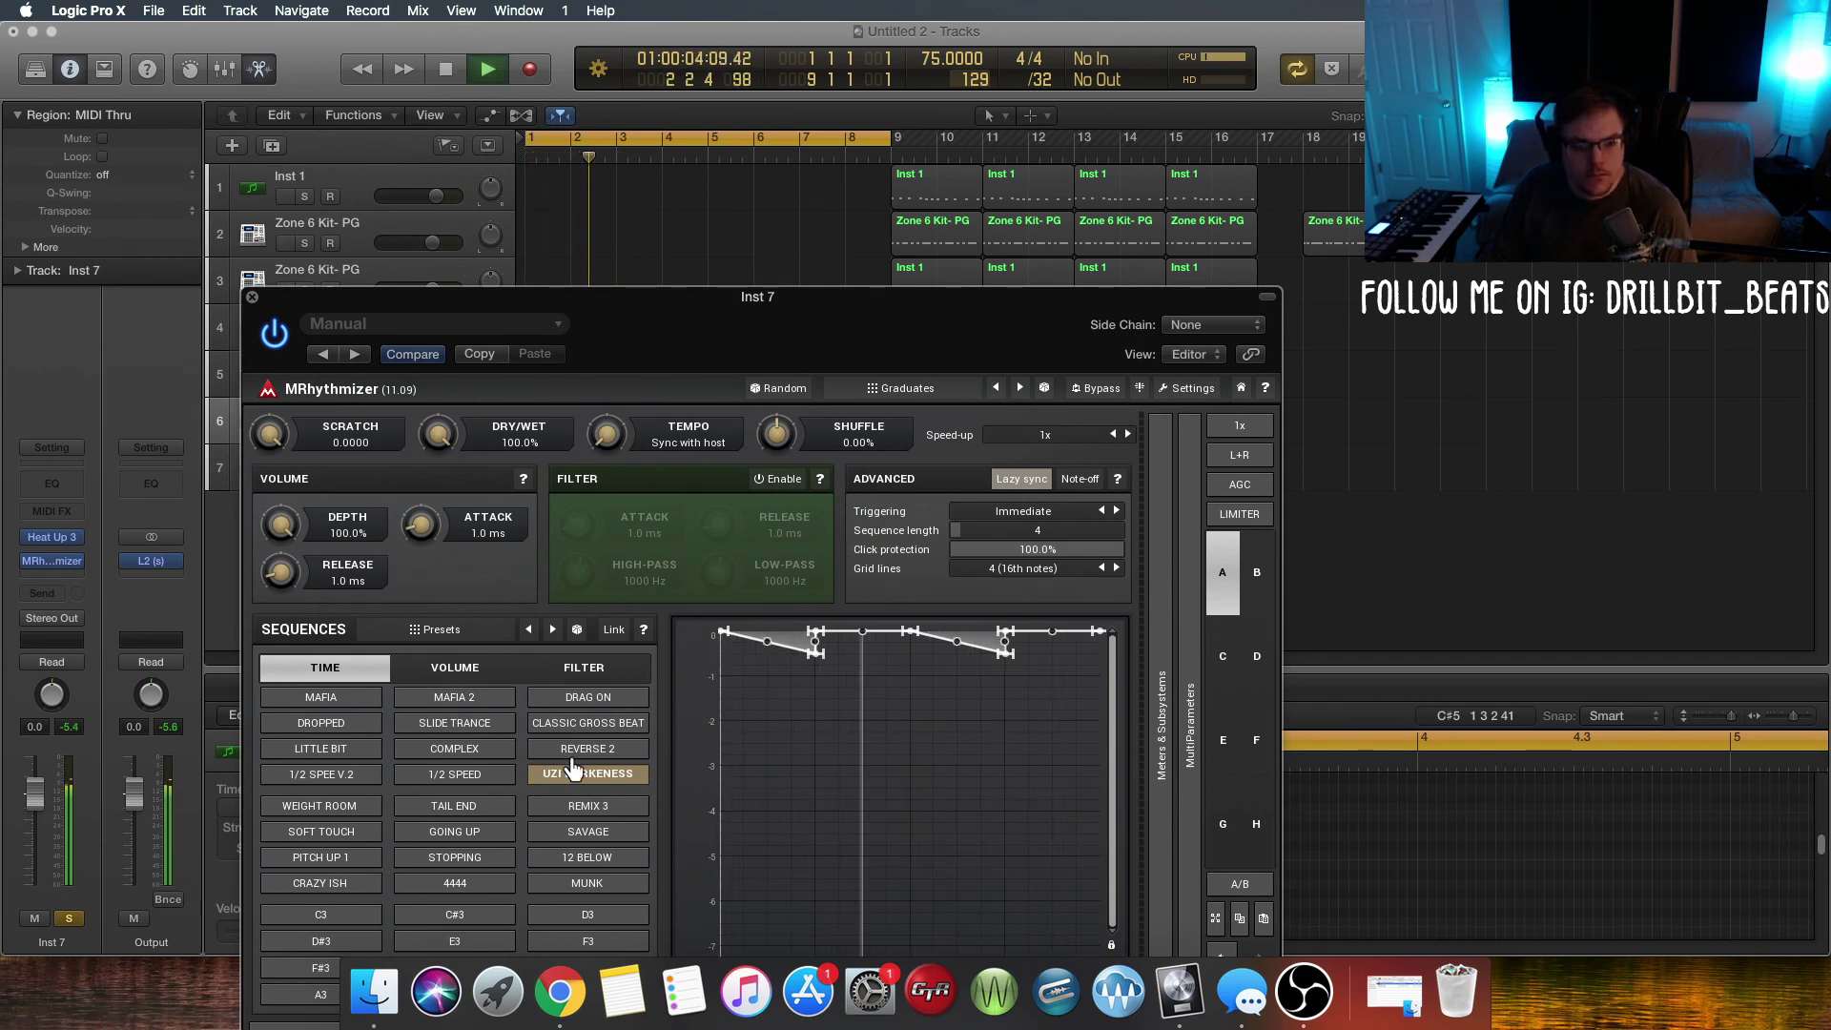
pyautogui.click(252, 298)
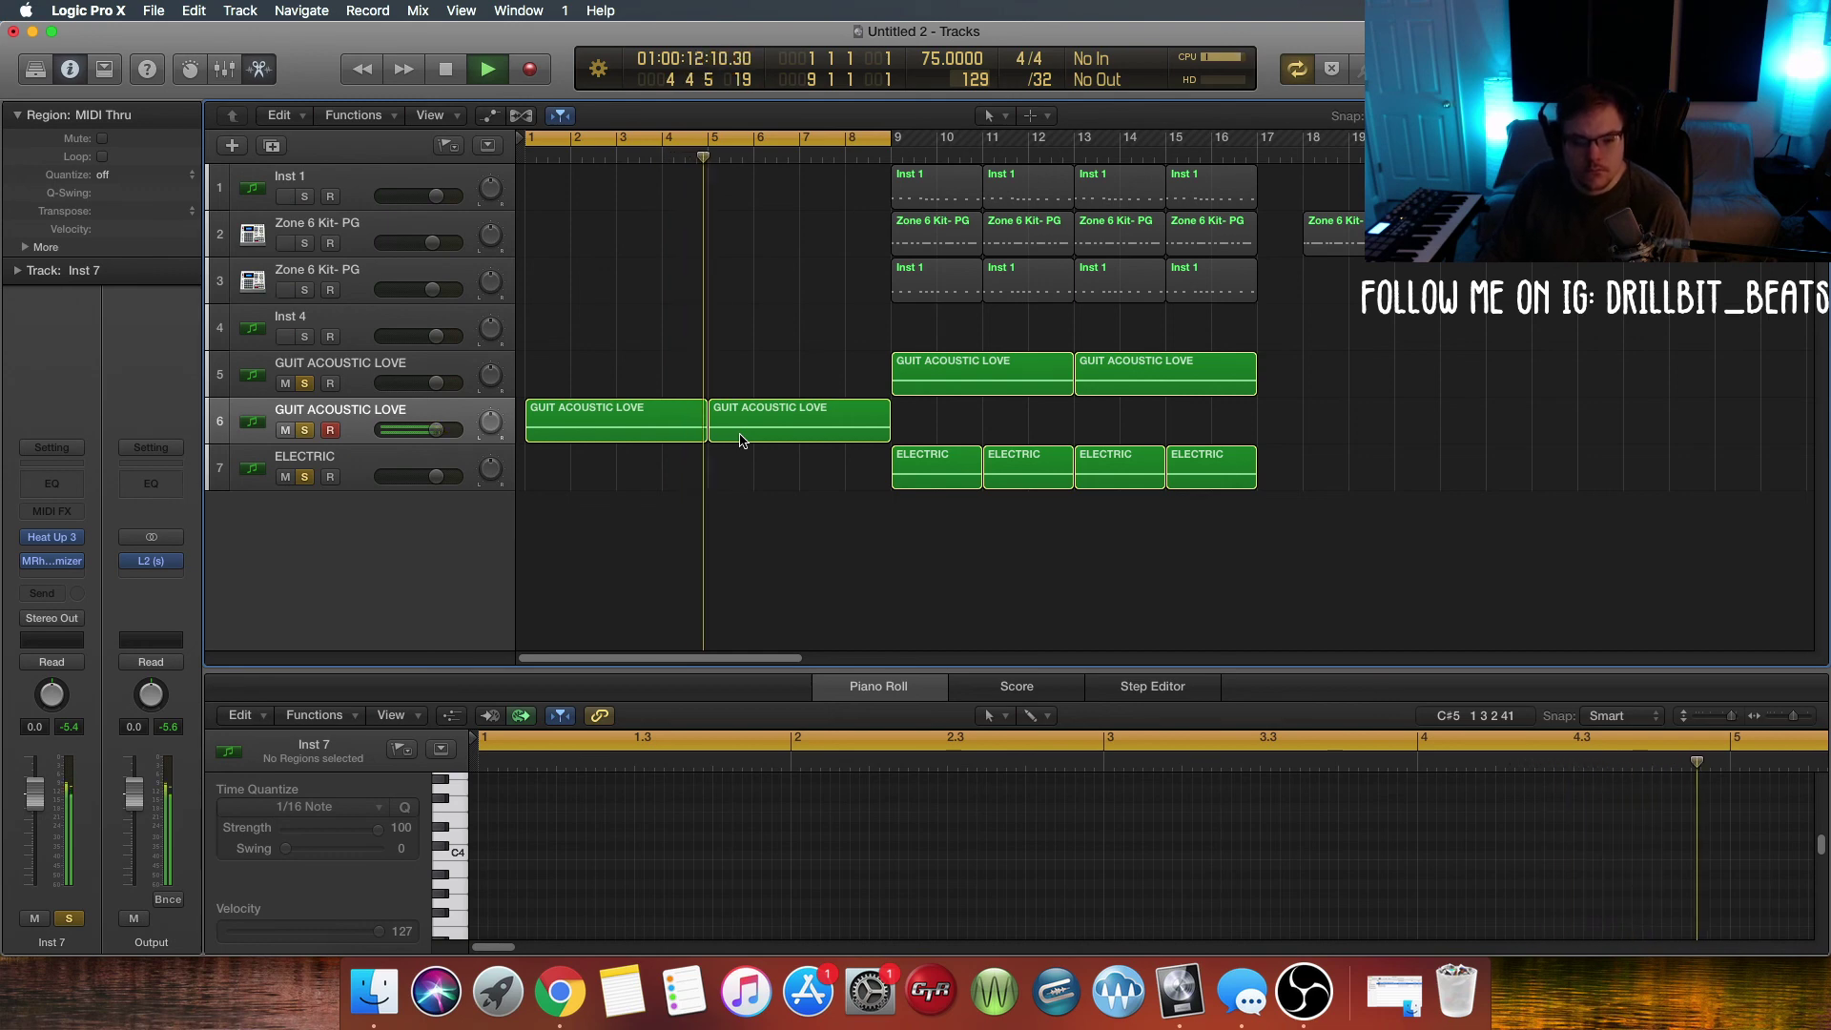
# Step: Copy two ELECTRIC regions into bars 5 to 8 and play the arrangement from the start
pyautogui.moveTo(883, 489); pyautogui.dragTo(760, 491)
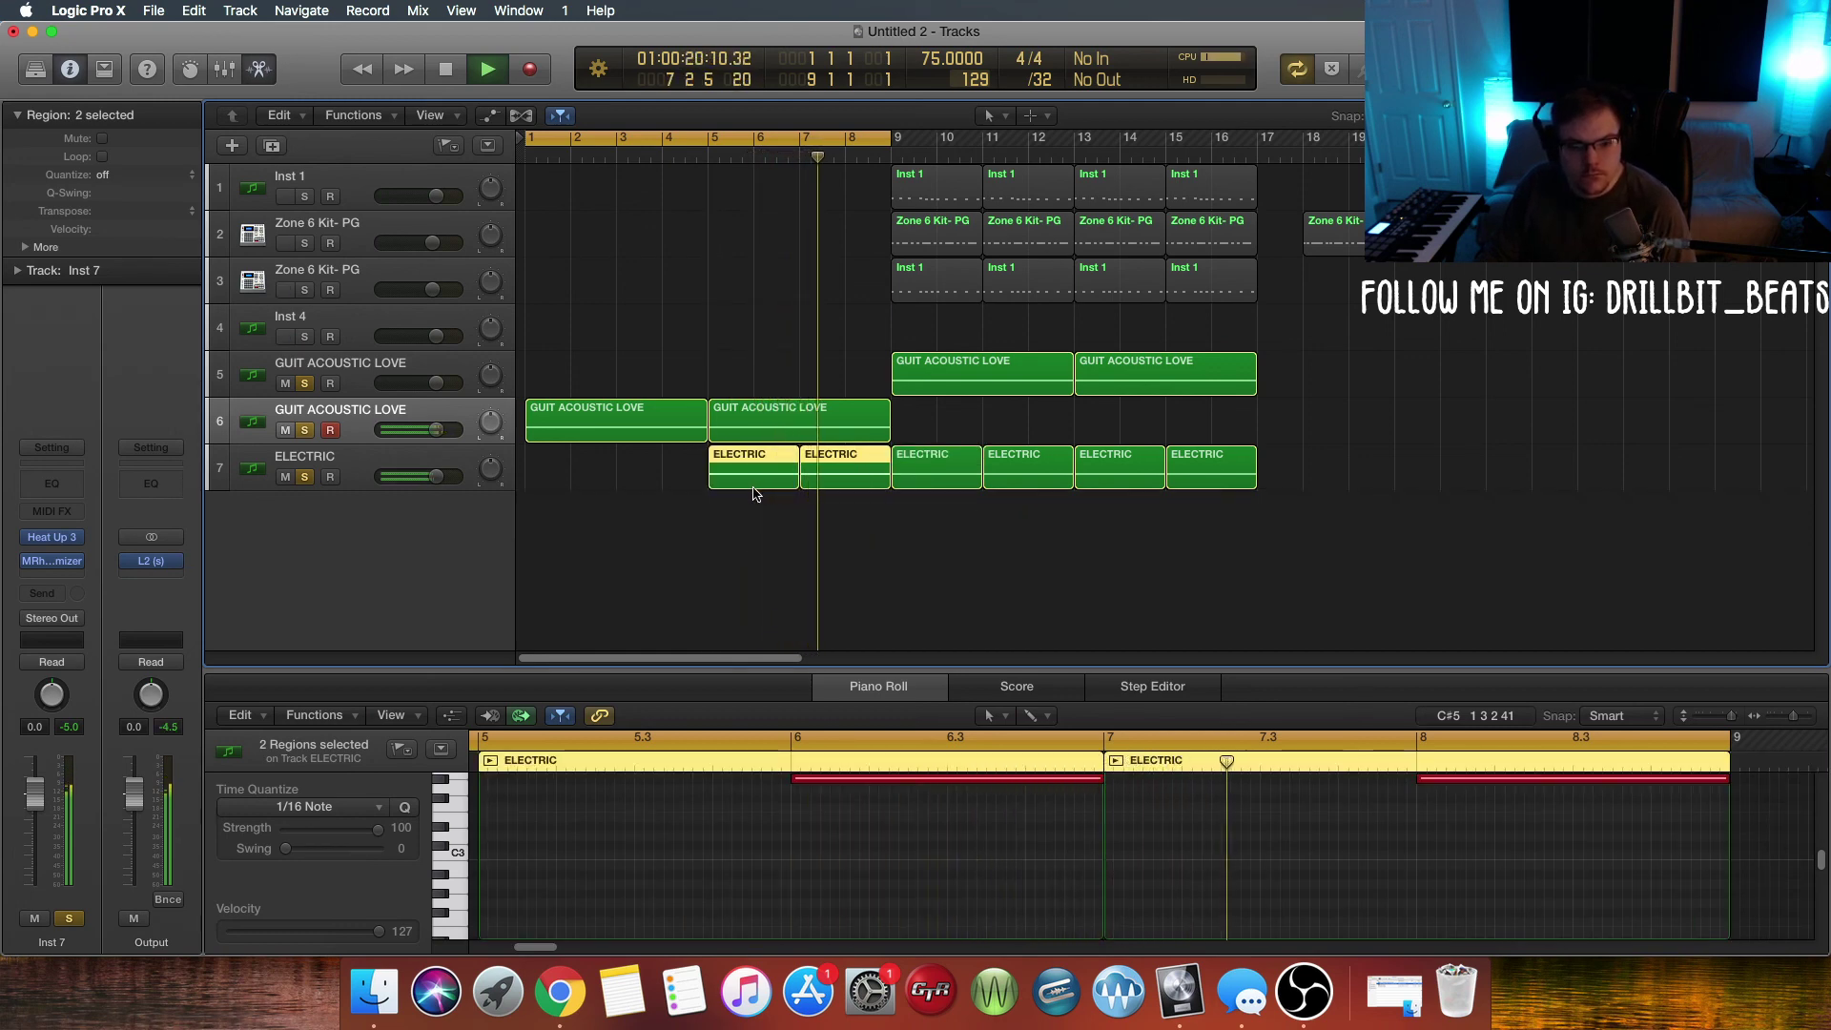
pyautogui.press('space')
pyautogui.press('Return')
pyautogui.press('space')
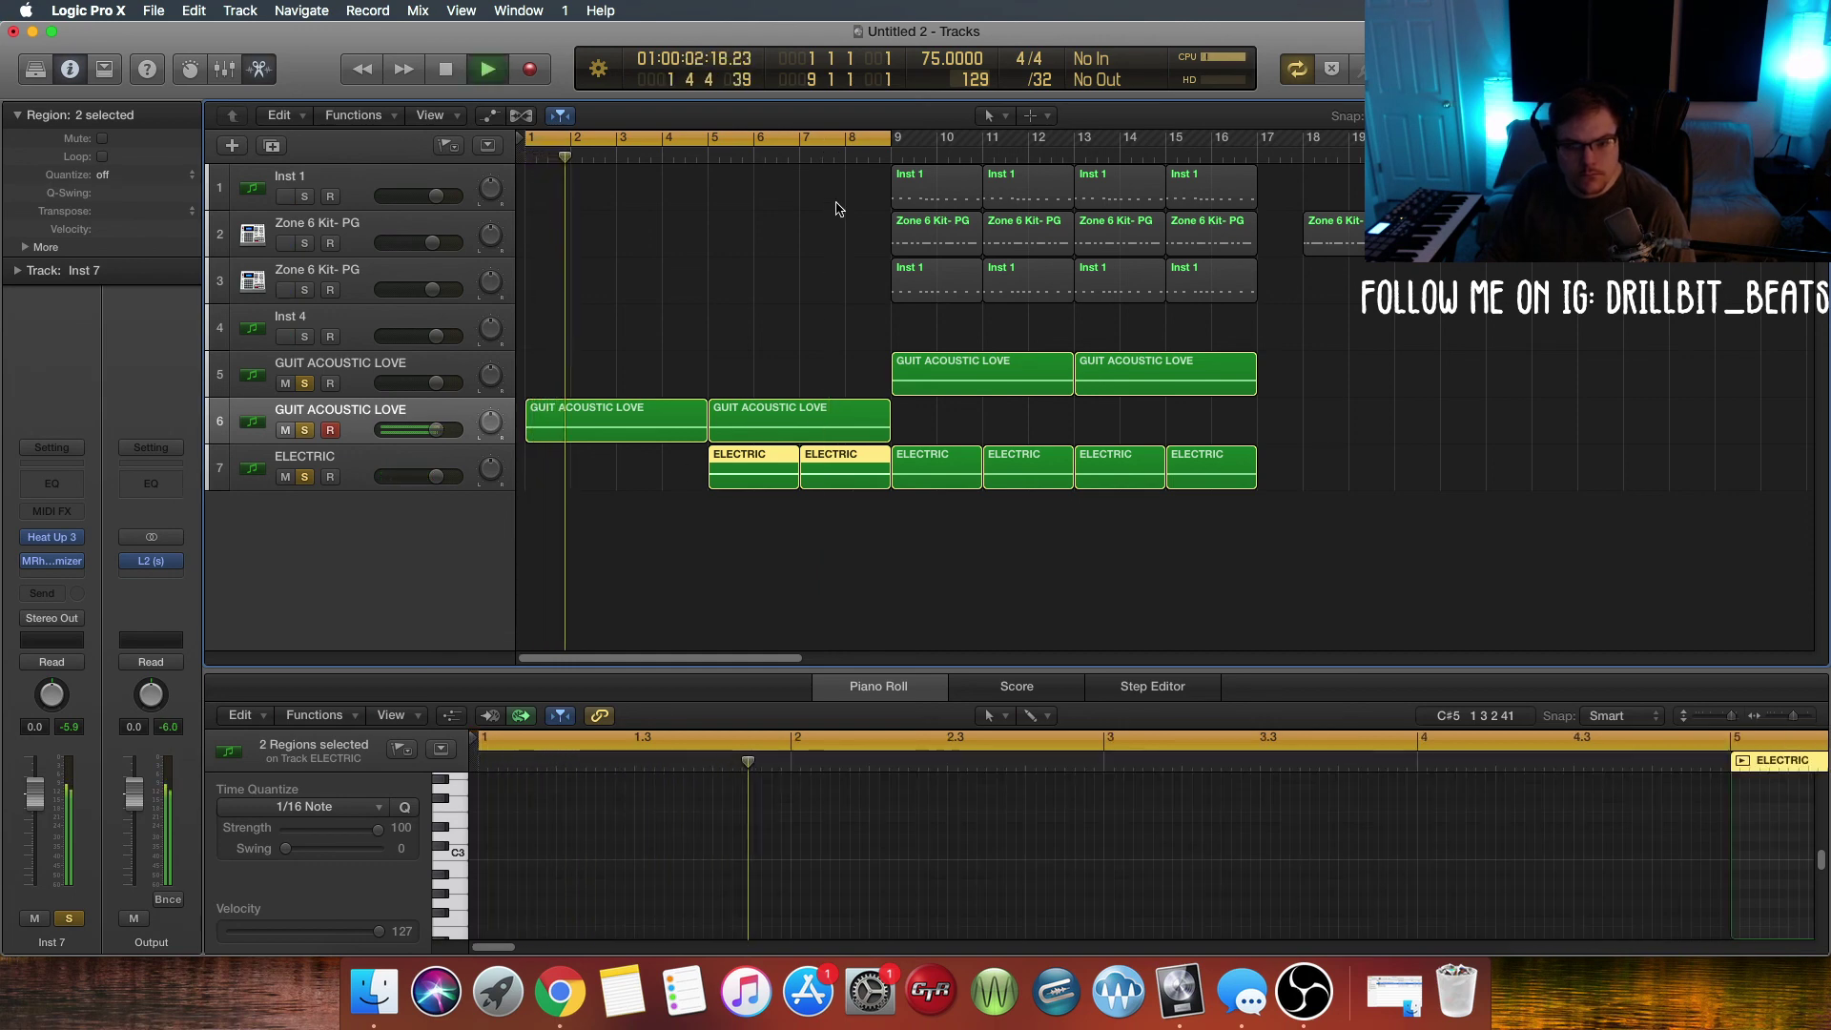
pyautogui.click(871, 517)
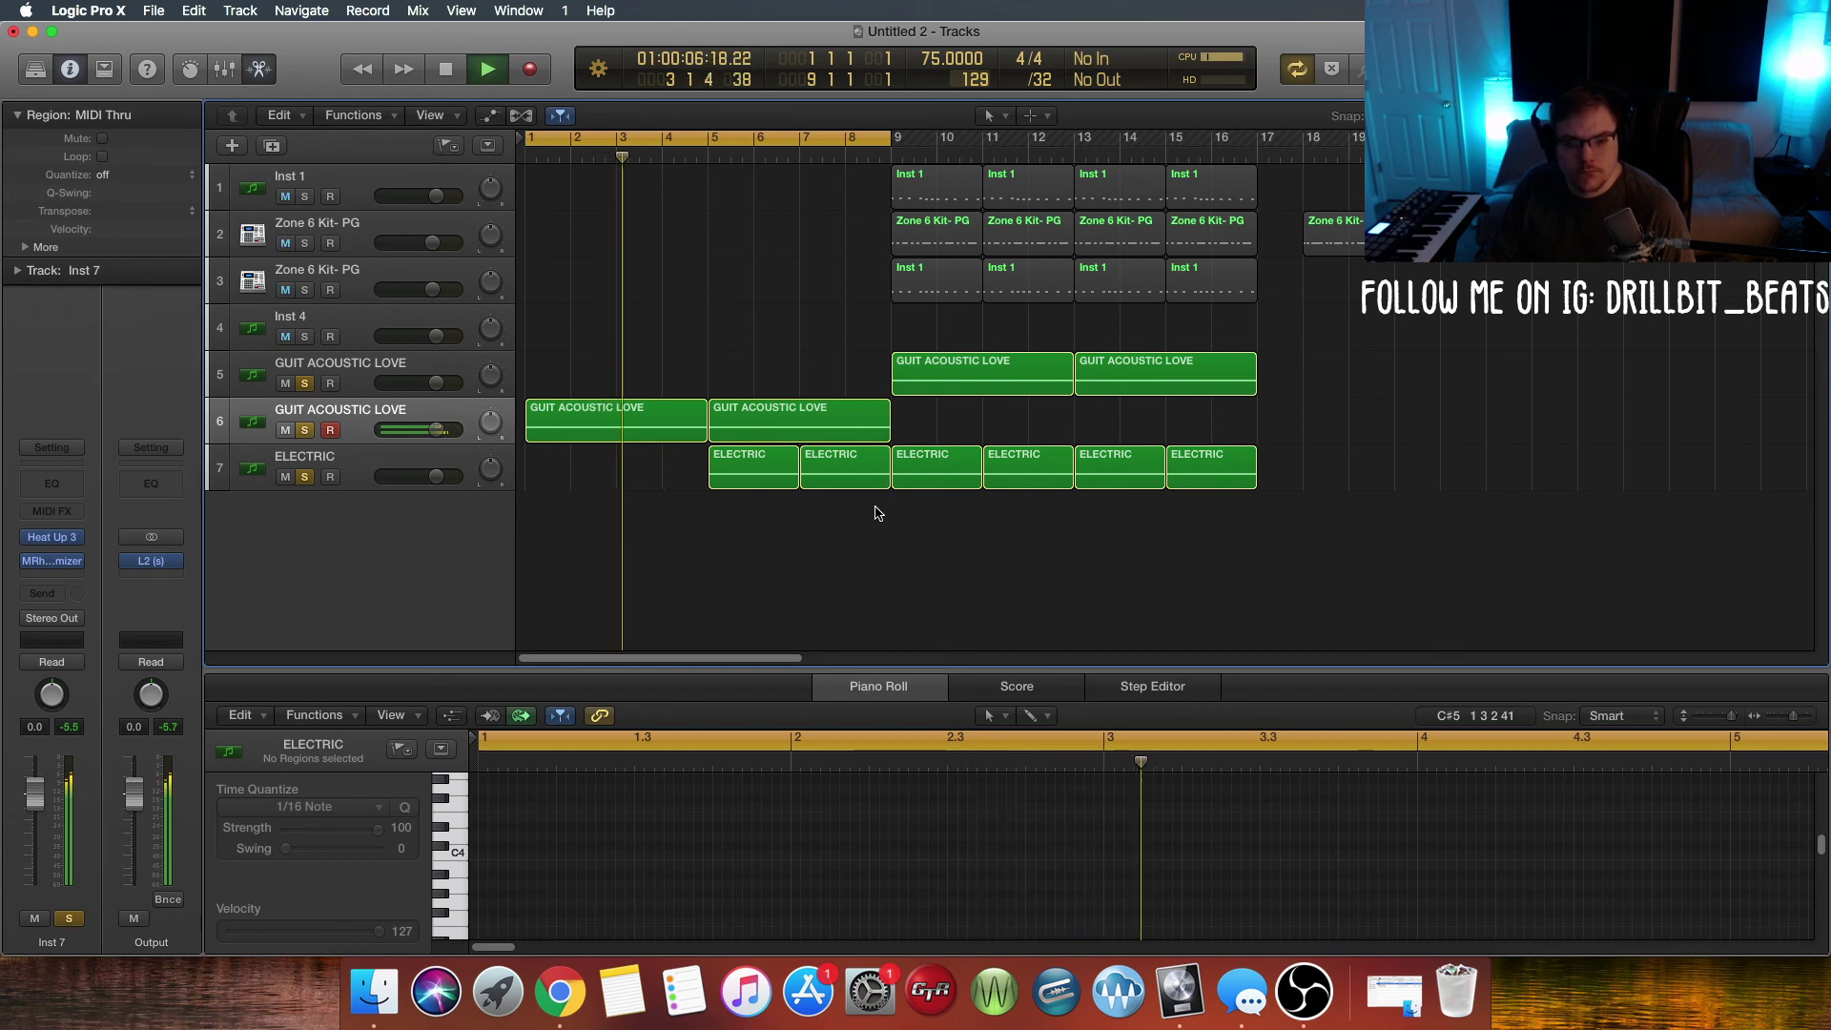
# Step: Turn off the cycle and unsolo both GUIT ACOUSTIC LOVE tracks and the ELECTRIC track while playback runs on
pyautogui.click(869, 138)
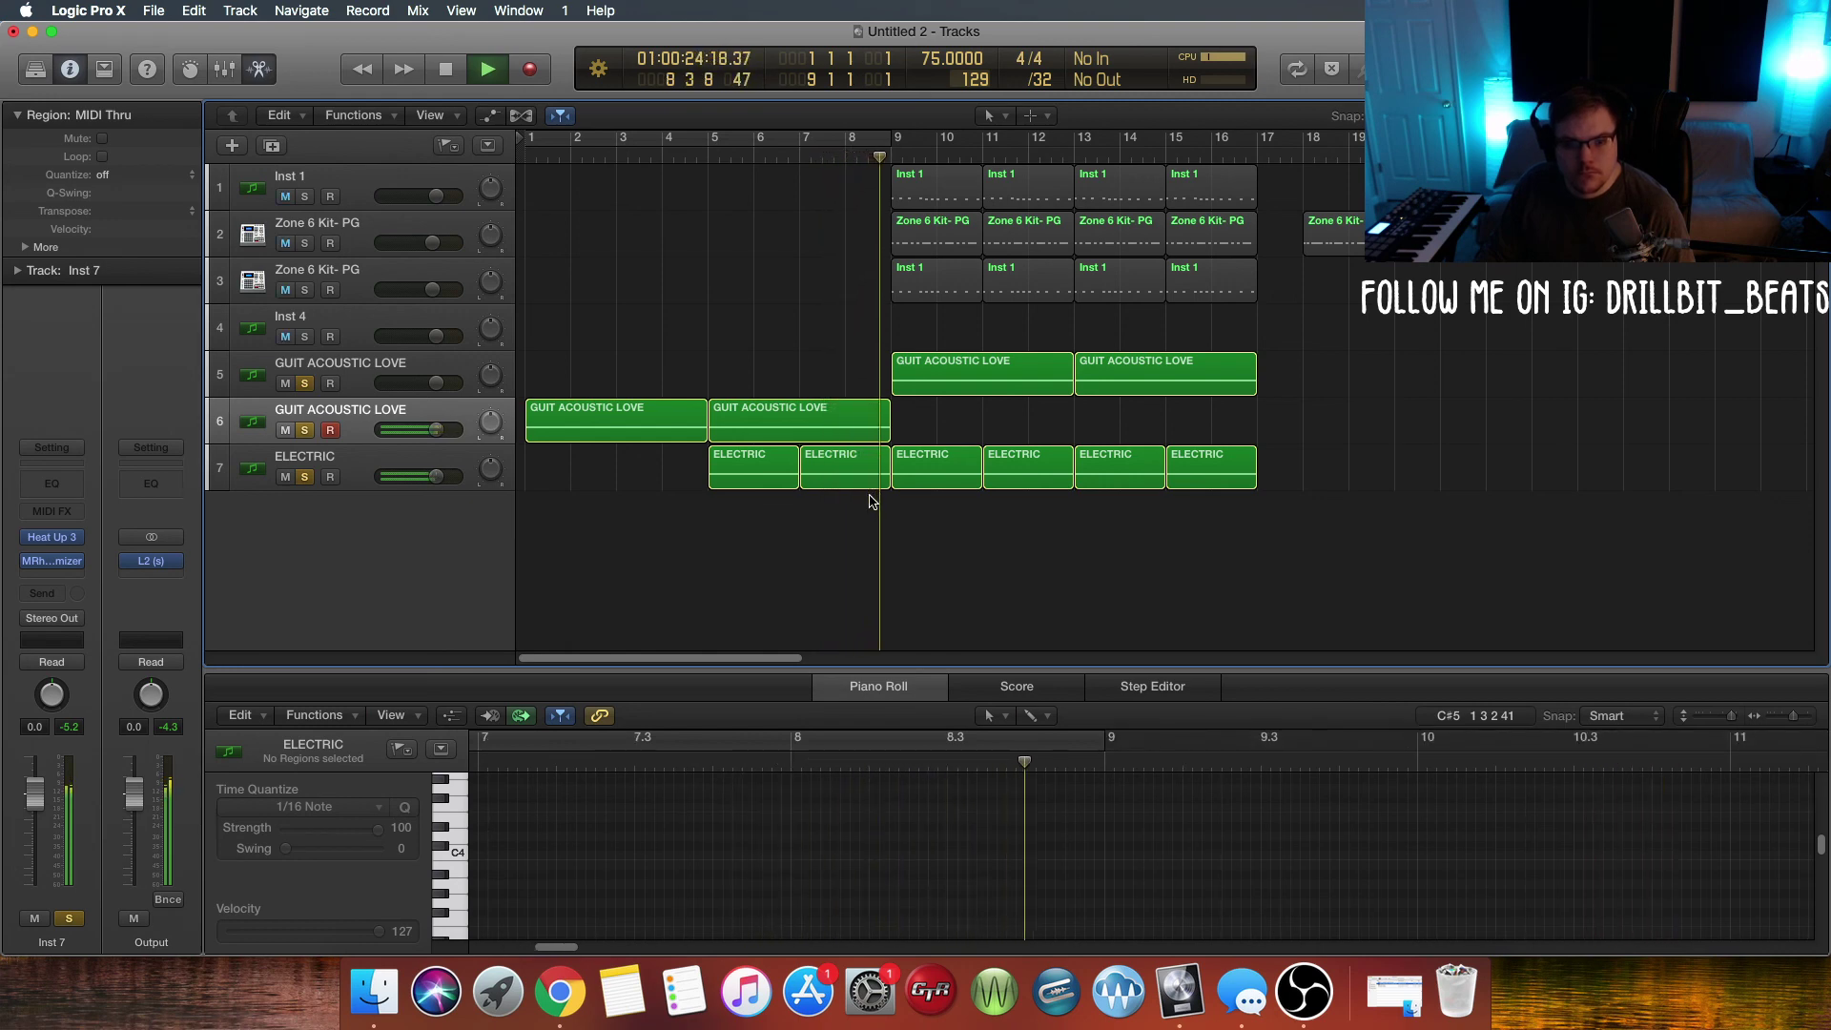
pyautogui.click(305, 383)
pyautogui.click(305, 430)
pyautogui.click(305, 476)
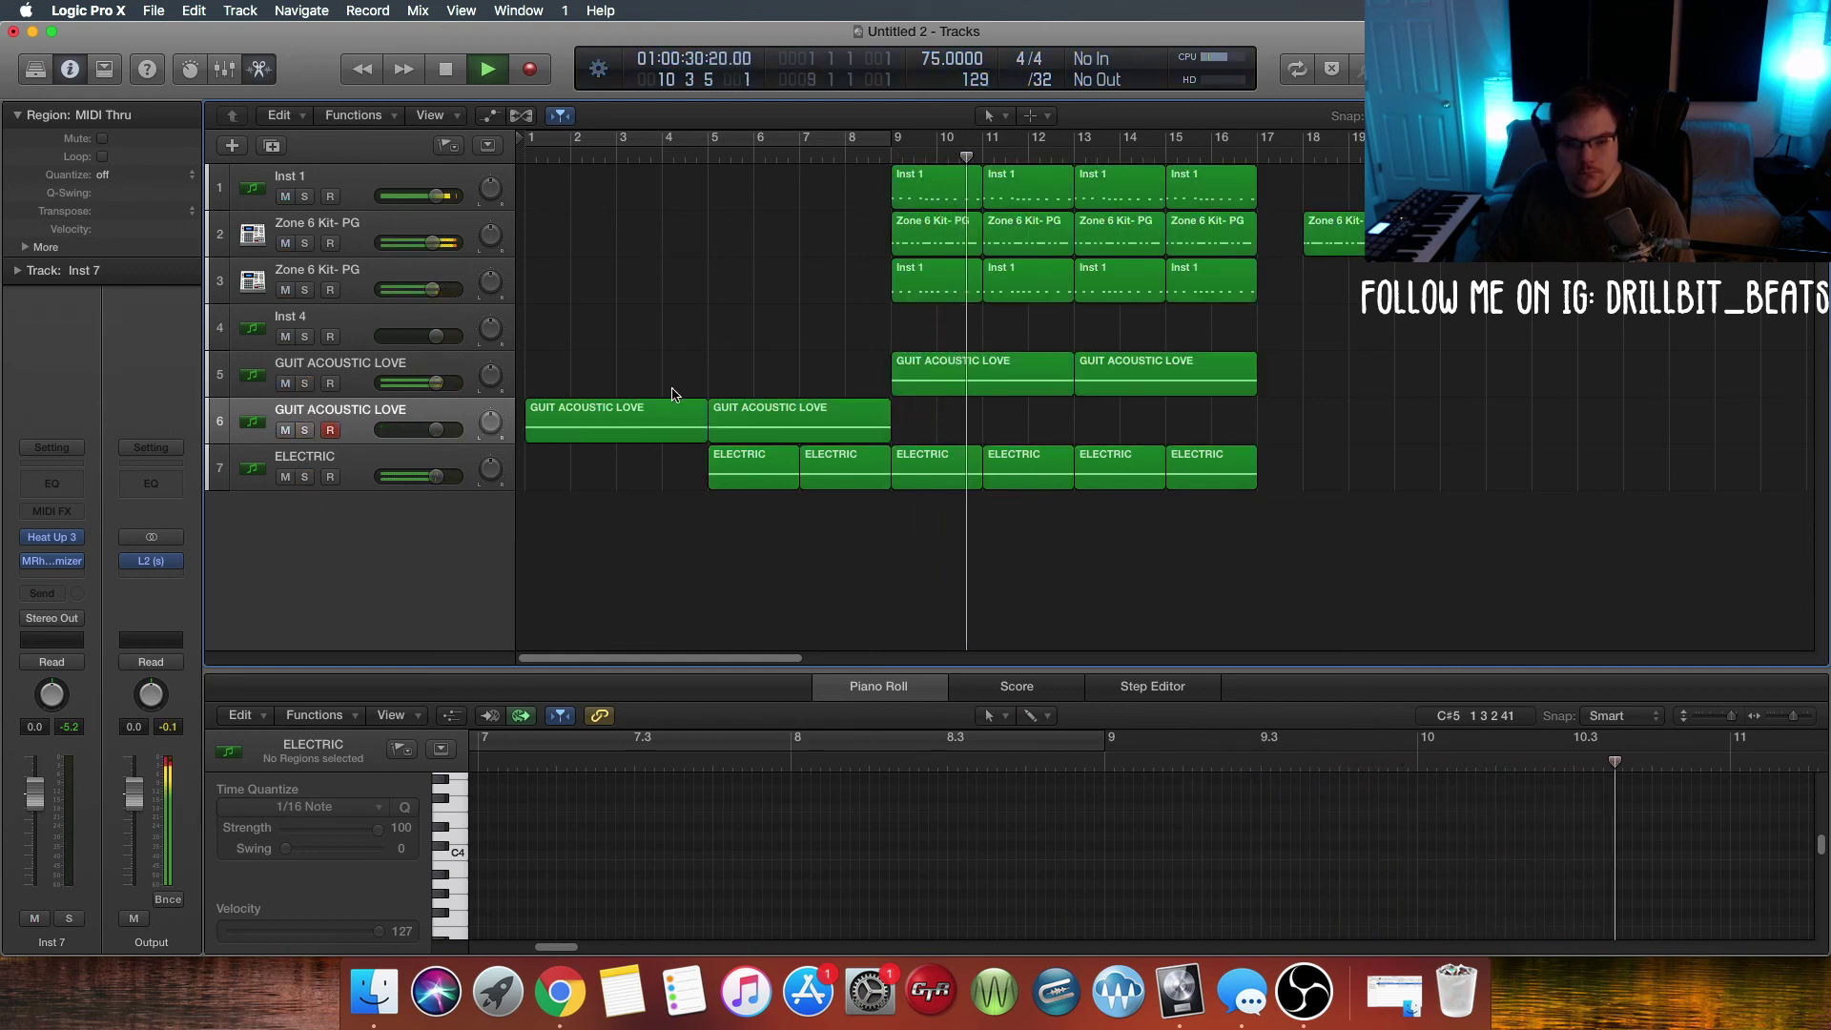
# Step: Copy the original GUIT ACOUSTIC LOVE region from bar 9 to bar 5 and play from about bar 4
pyautogui.press('space')
pyautogui.click(947, 381)
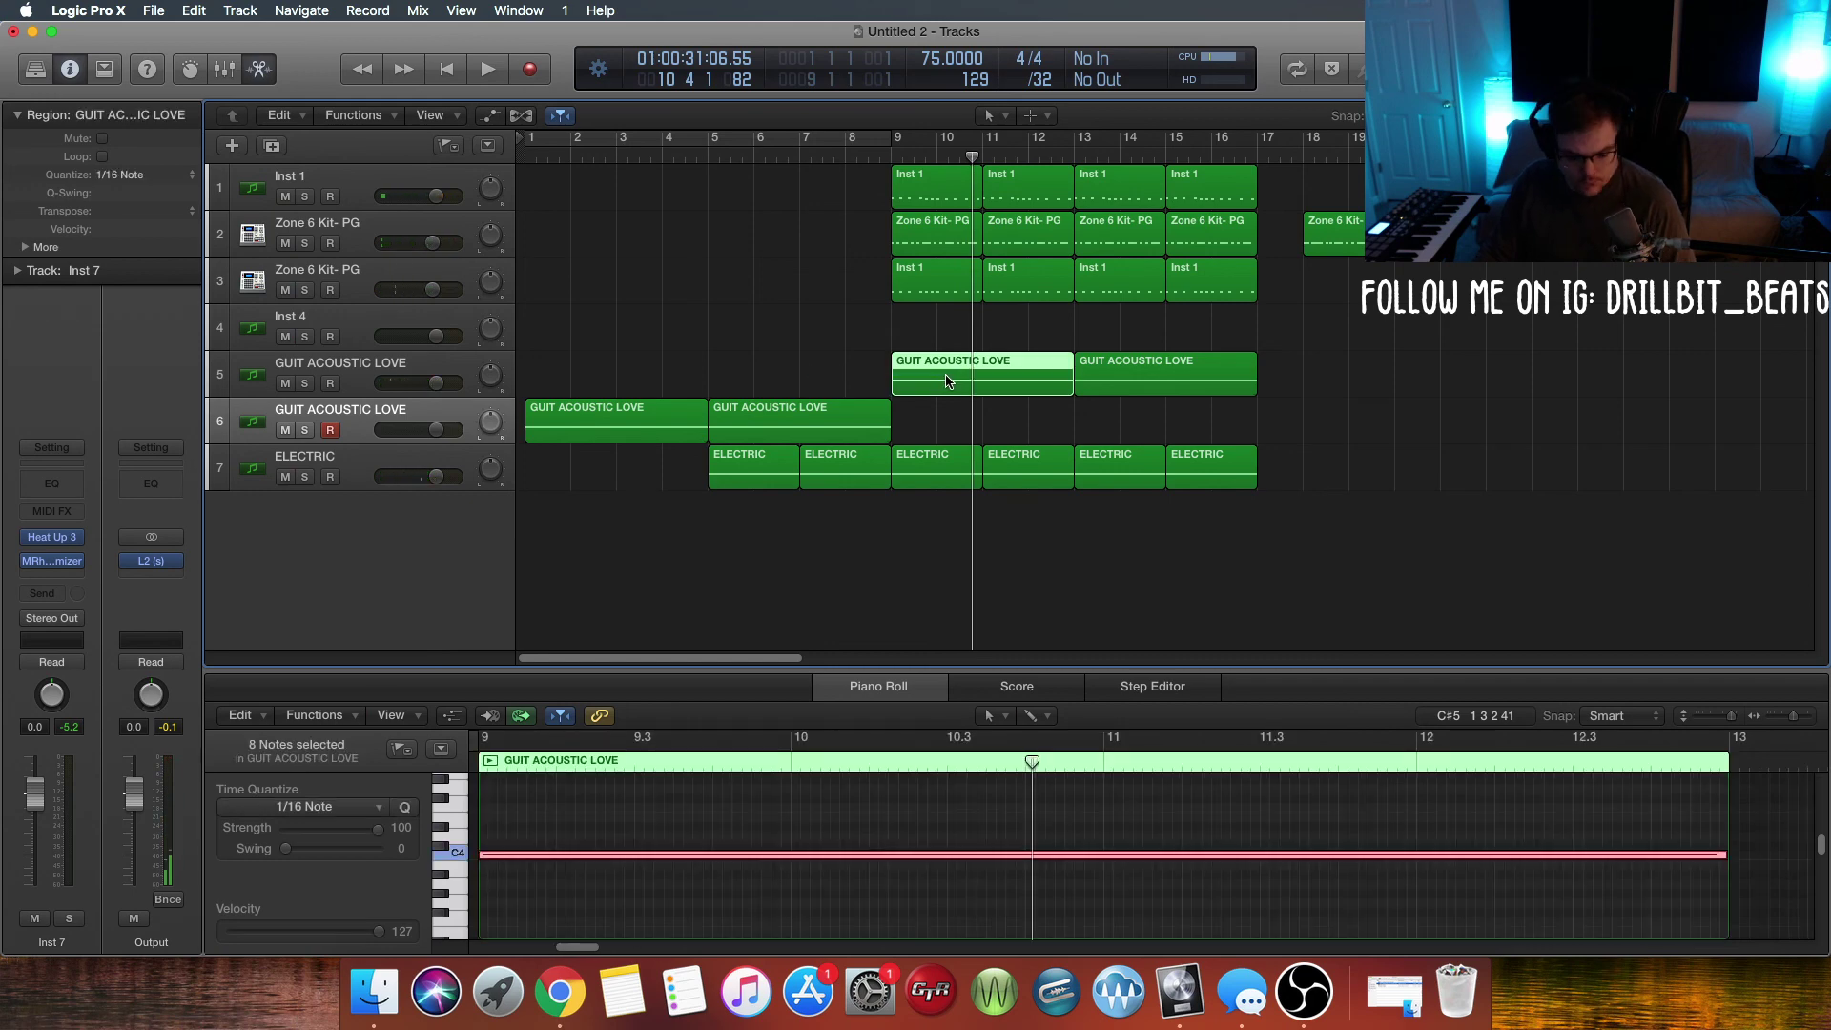
pyautogui.moveTo(868, 388); pyautogui.dragTo(764, 389)
pyautogui.click(676, 157)
pyautogui.press('space')
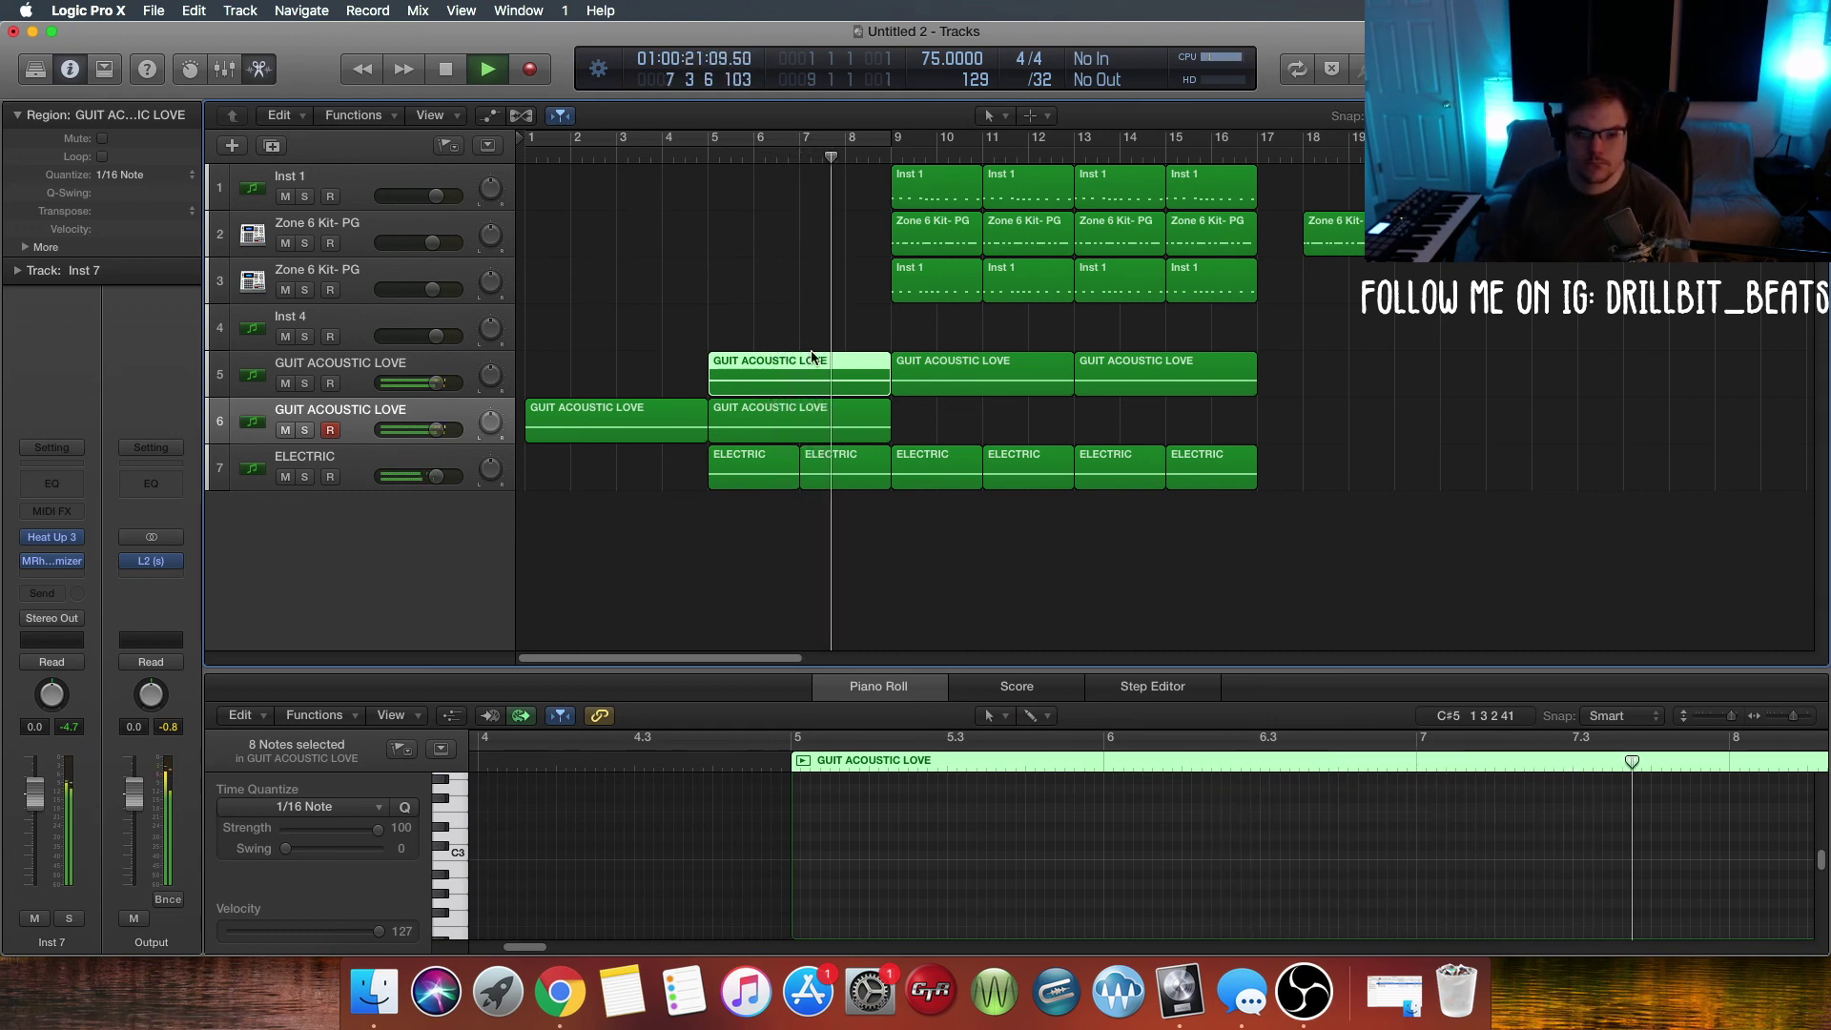
# Step: Move the guitar and ELECTRIC regions in bars 5 to 8 to bar 17, and the spare Zone 6 Kit region to bar 19
pyautogui.moveTo(741, 510); pyautogui.dragTo(1307, 392)
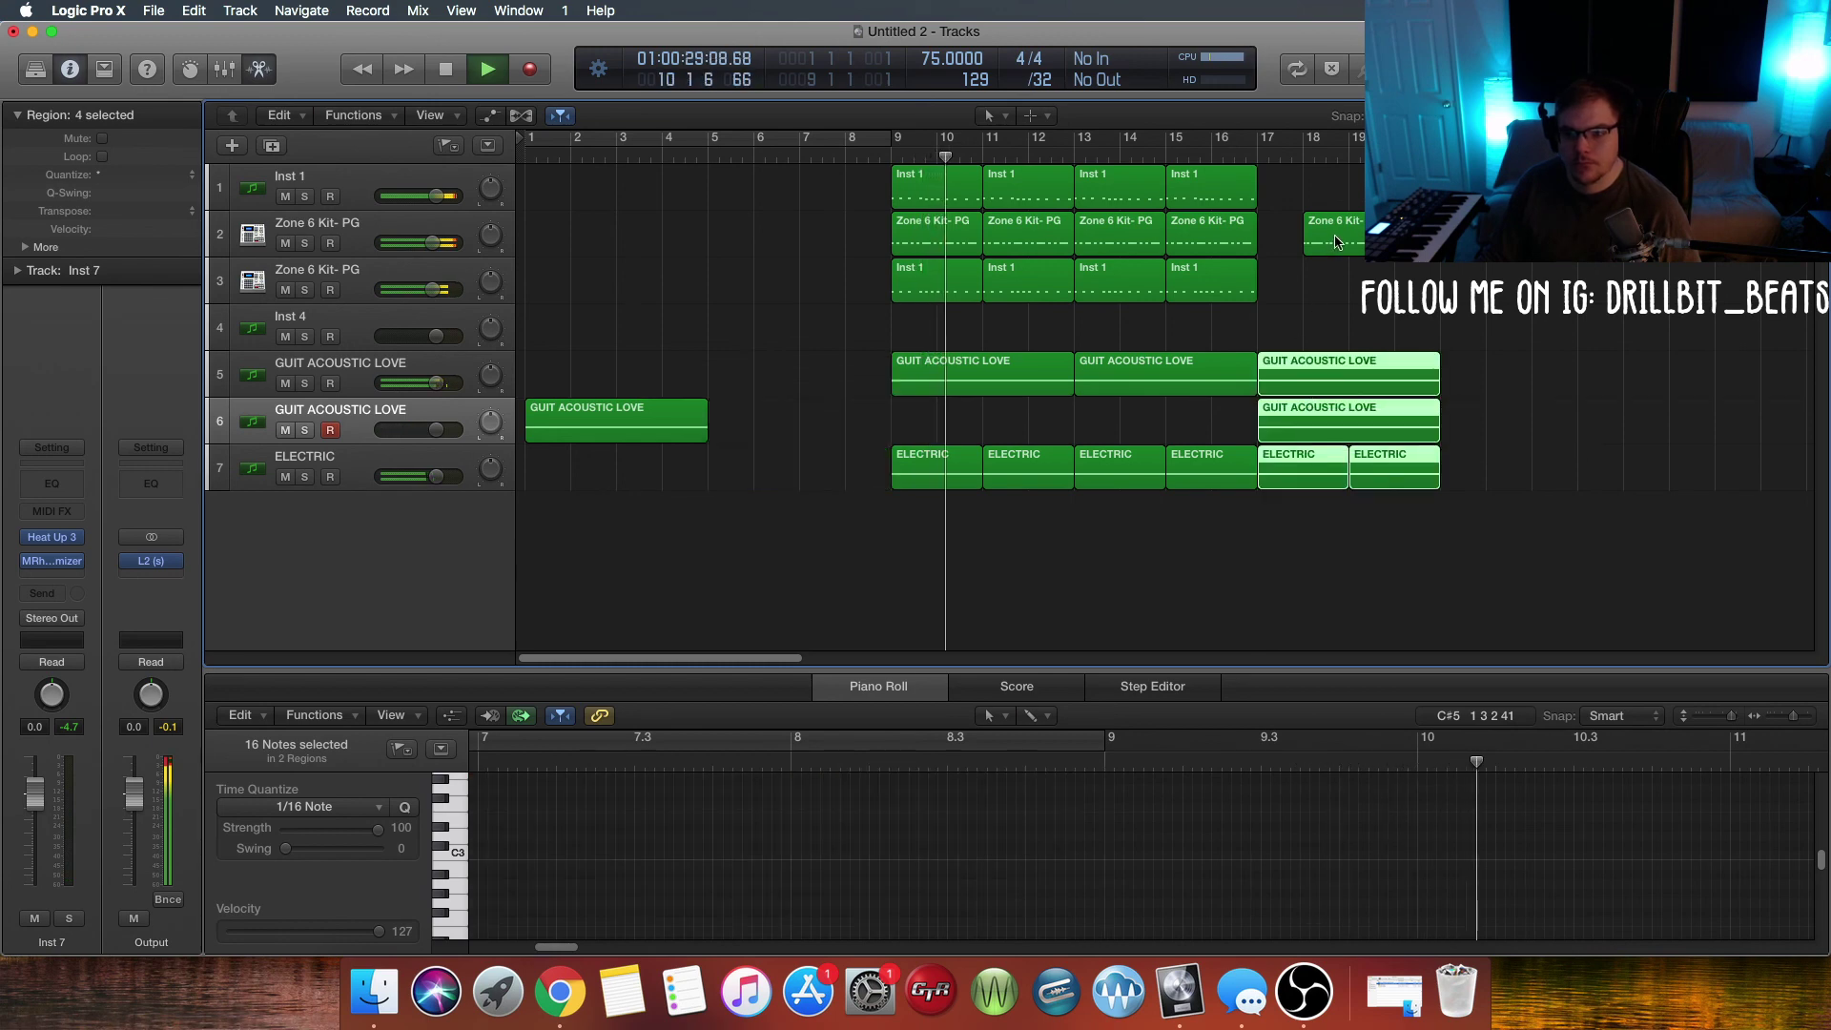
pyautogui.moveTo(1335, 242); pyautogui.dragTo(1382, 245)
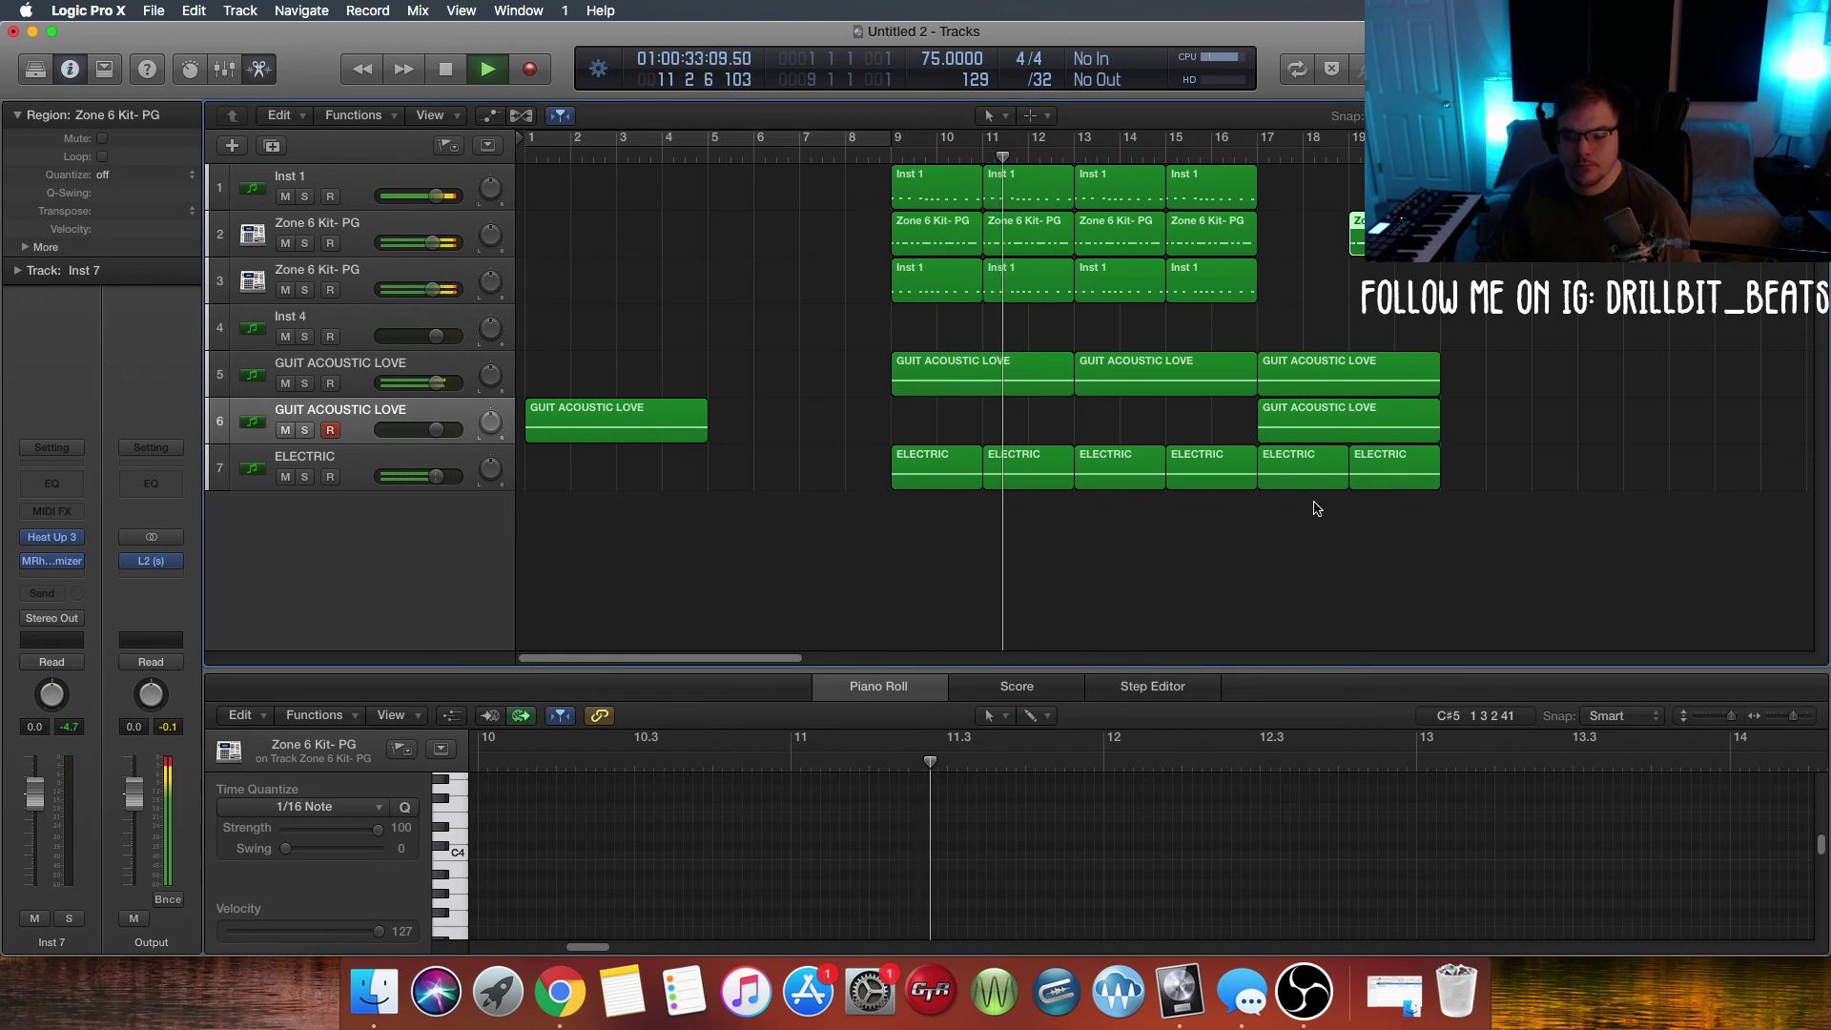
pyautogui.moveTo(1313, 503); pyautogui.dragTo(1418, 248)
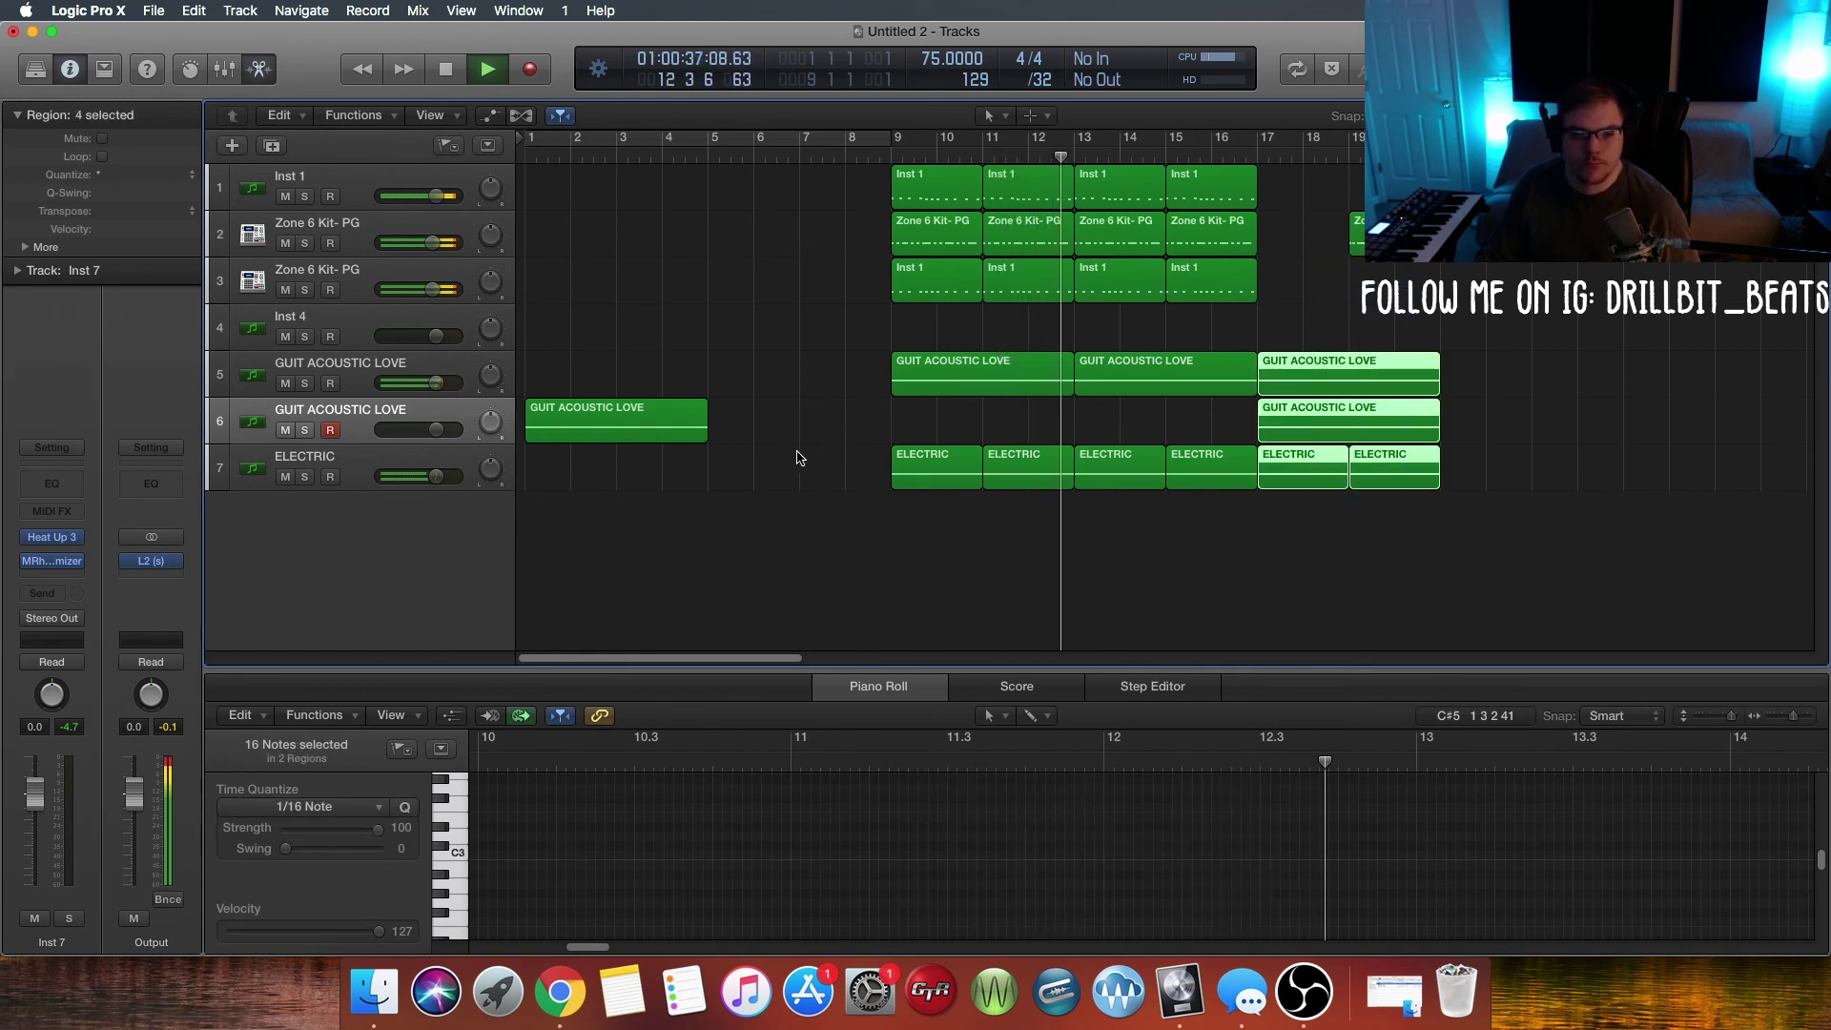
# Step: Move every region from bar 9 onward to bar 5, stop playback, and return the playhead to the start
pyautogui.press('super+a')
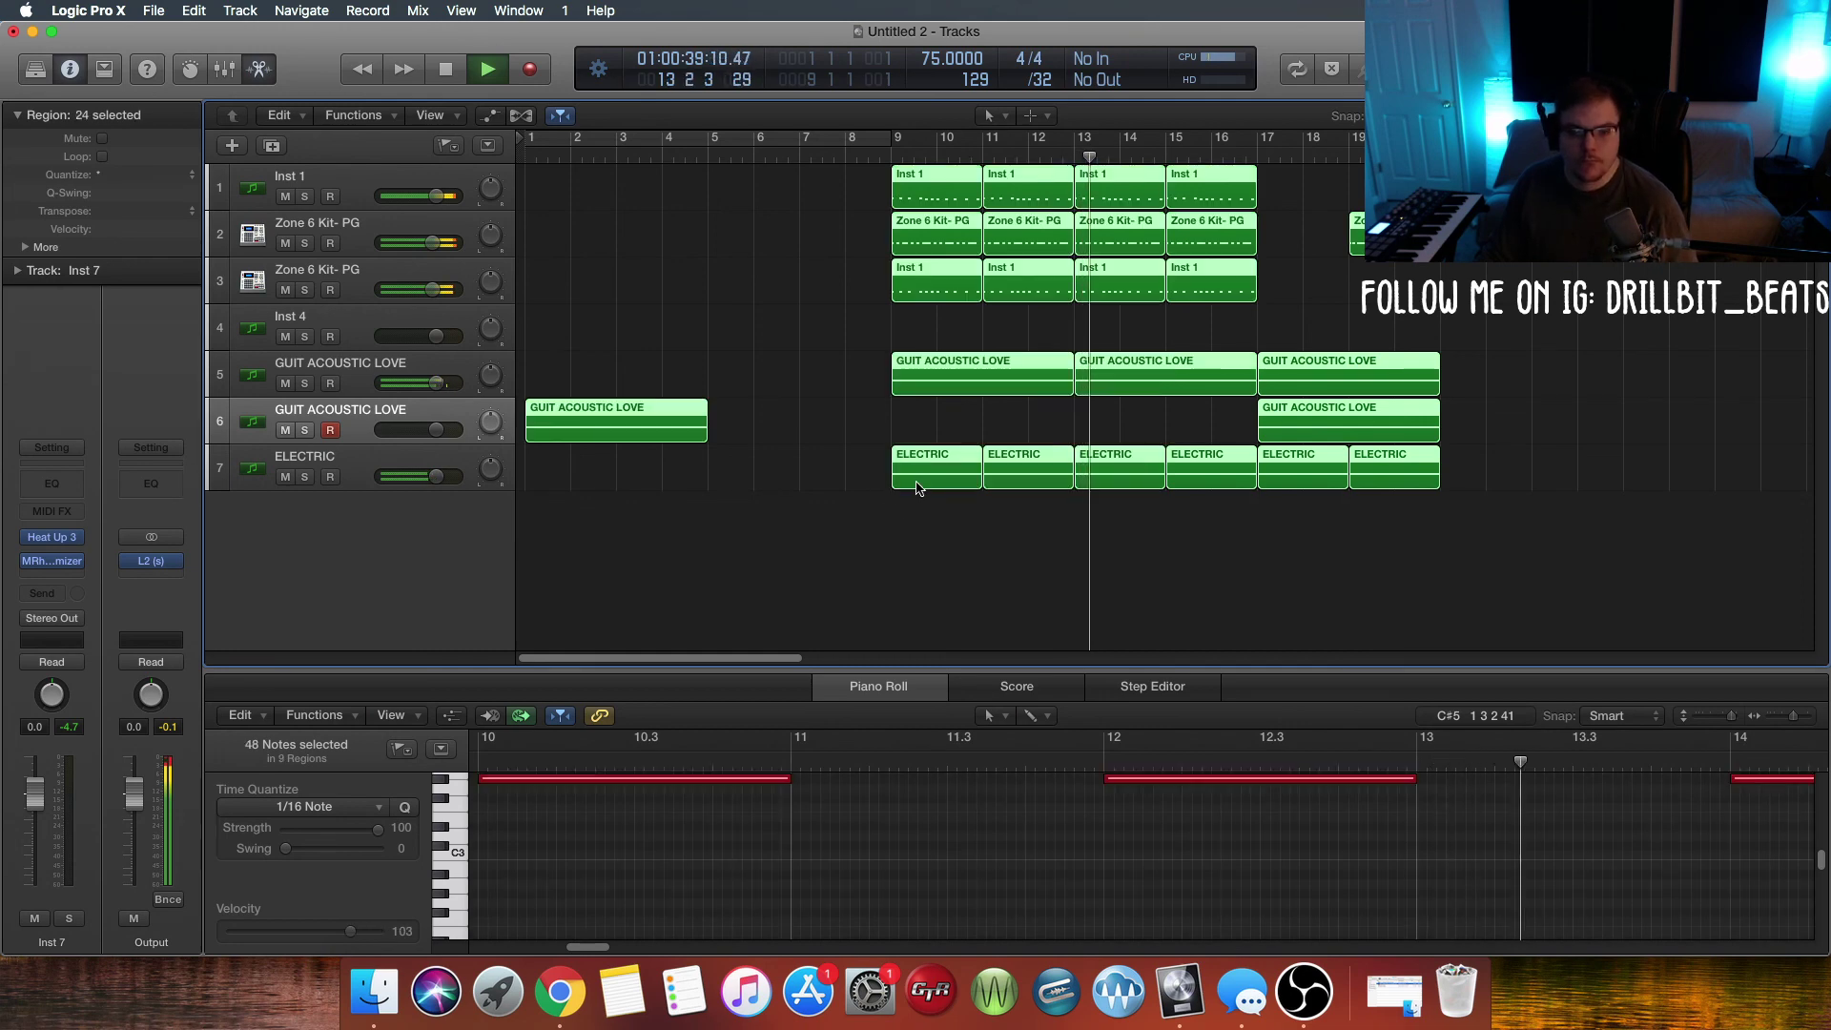
pyautogui.moveTo(920, 526); pyautogui.dragTo(1454, 172)
pyautogui.moveTo(925, 203); pyautogui.dragTo(742, 203)
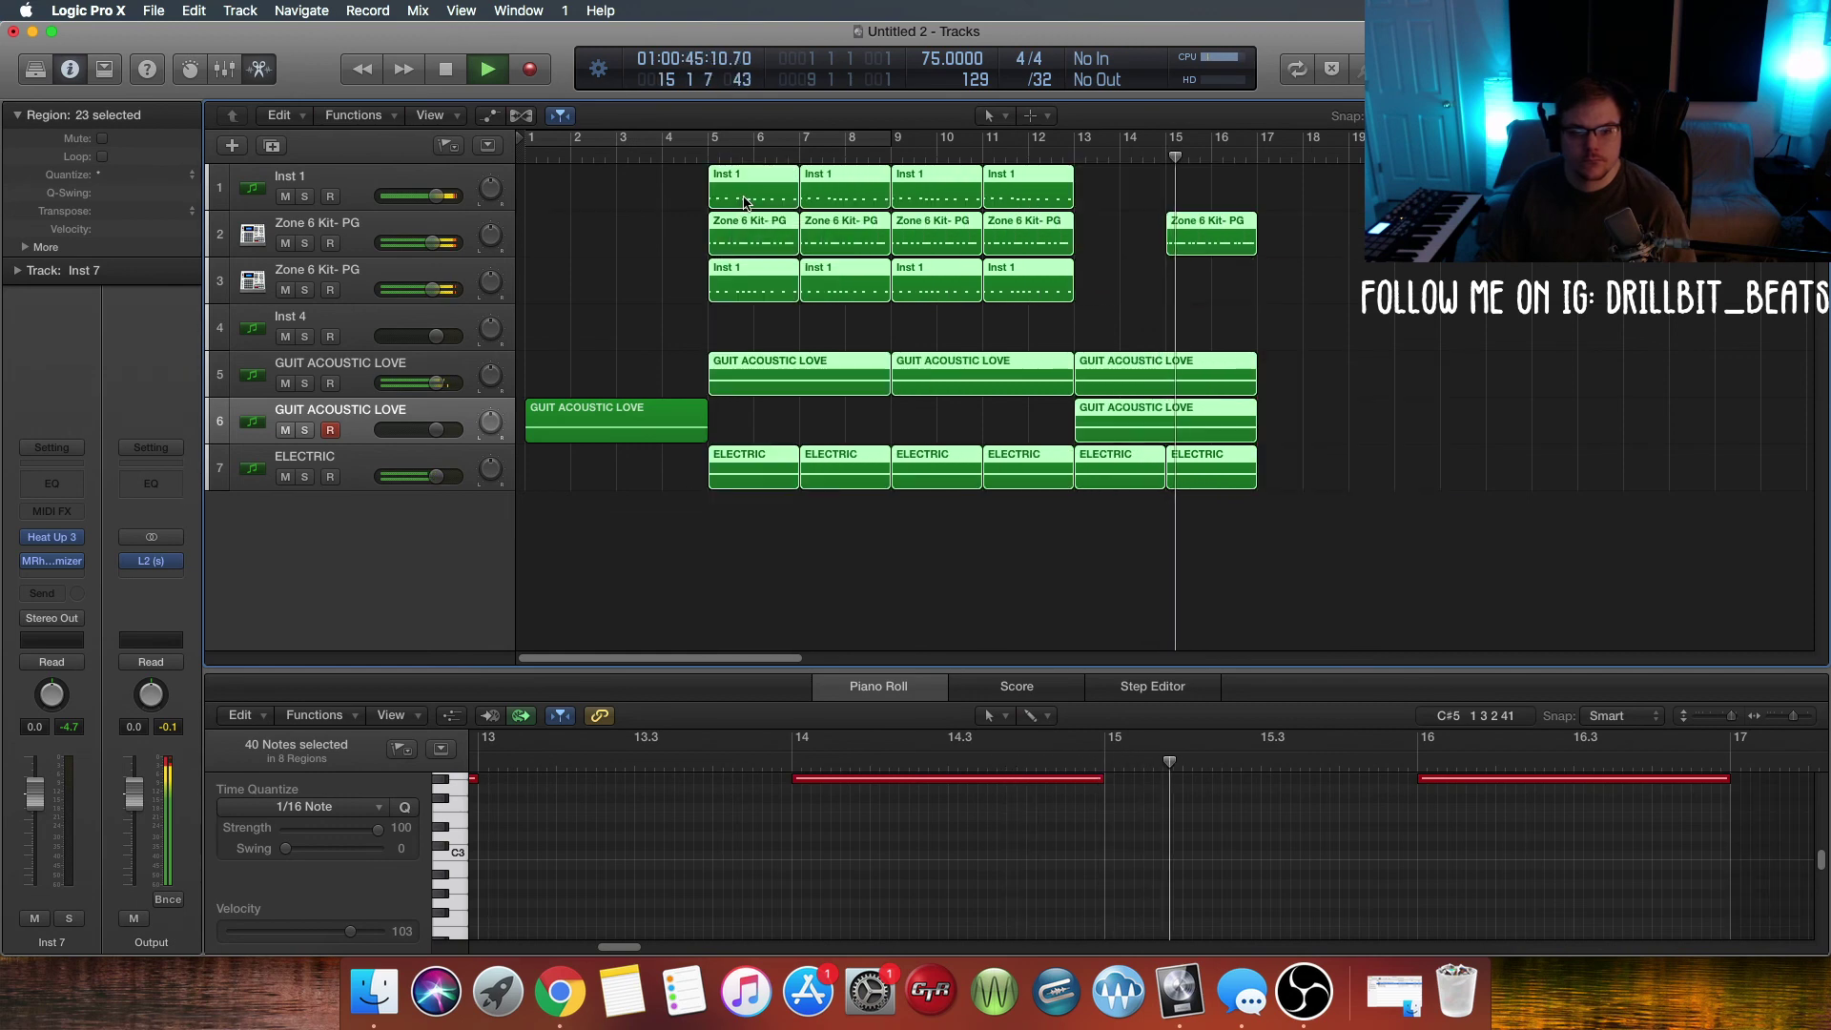
pyautogui.click(642, 273)
pyautogui.press('space')
pyautogui.click(520, 159)
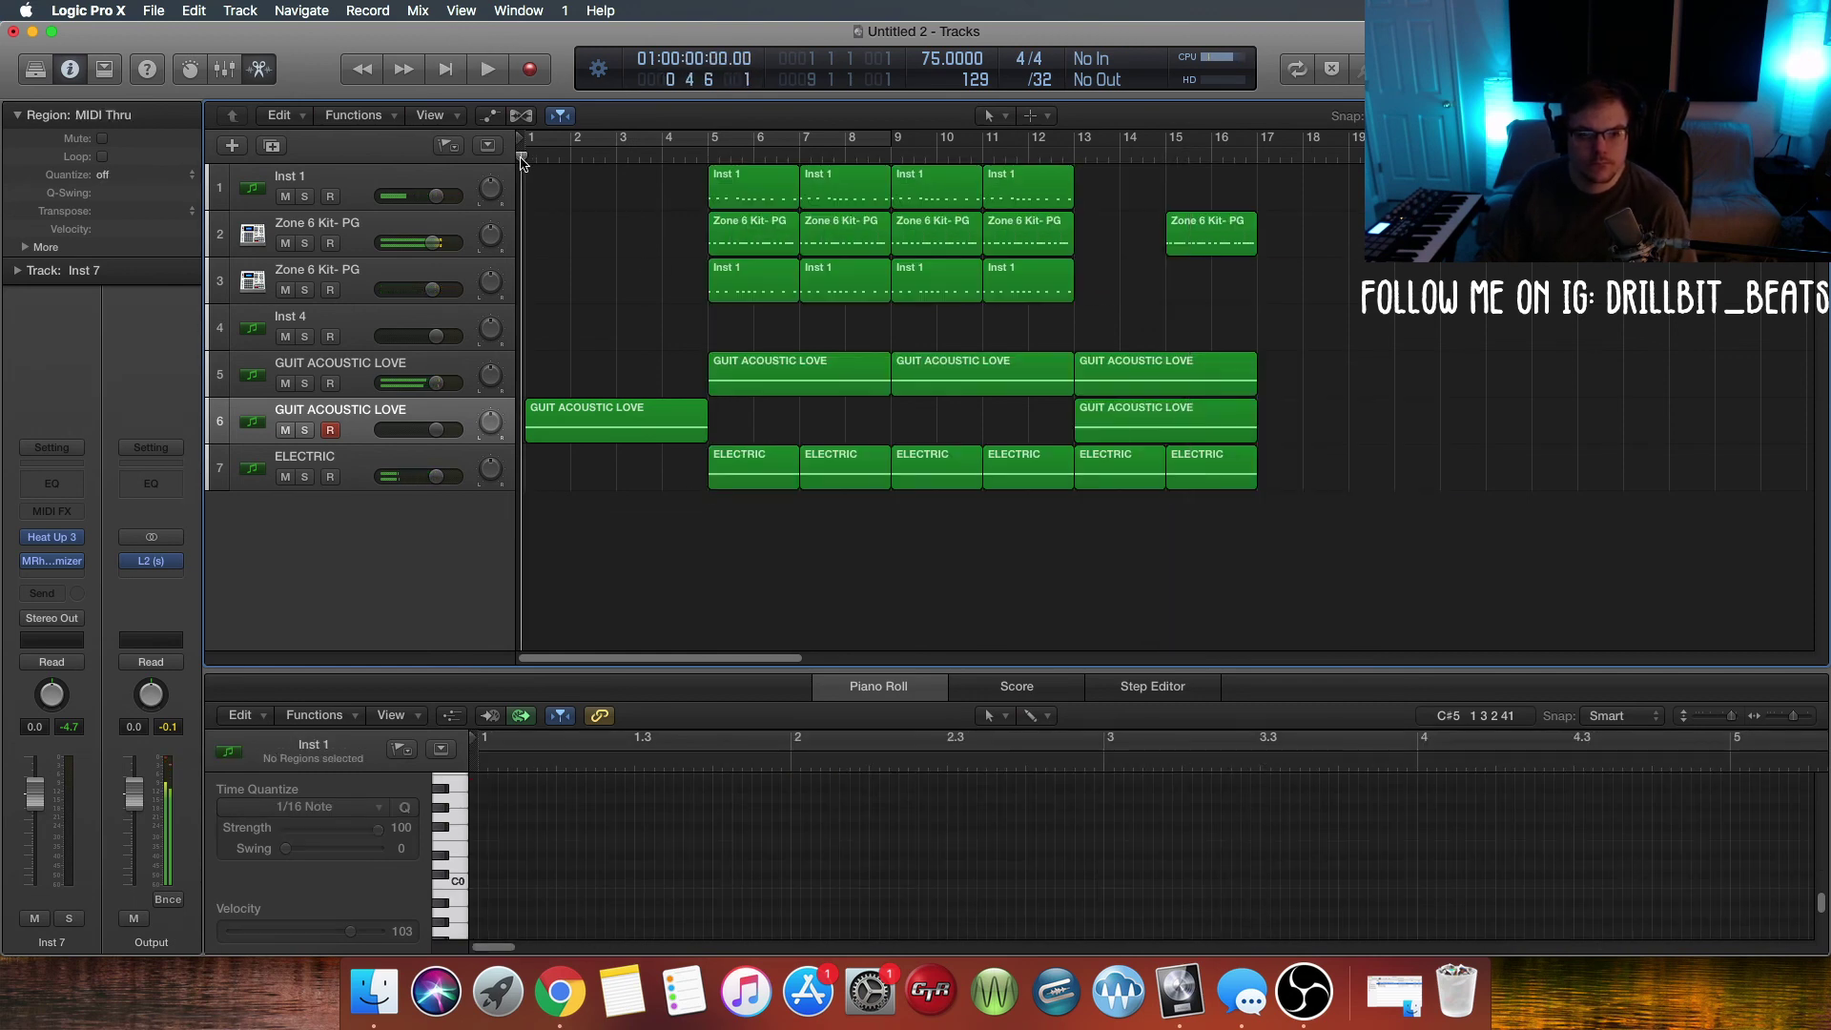
# Step: Bounce the intro GUIT ACOUSTIC LOVE region in place to a new track with the source muted, and set the playhead at bar 5
pyautogui.click(569, 434)
pyautogui.rightClick(569, 436)
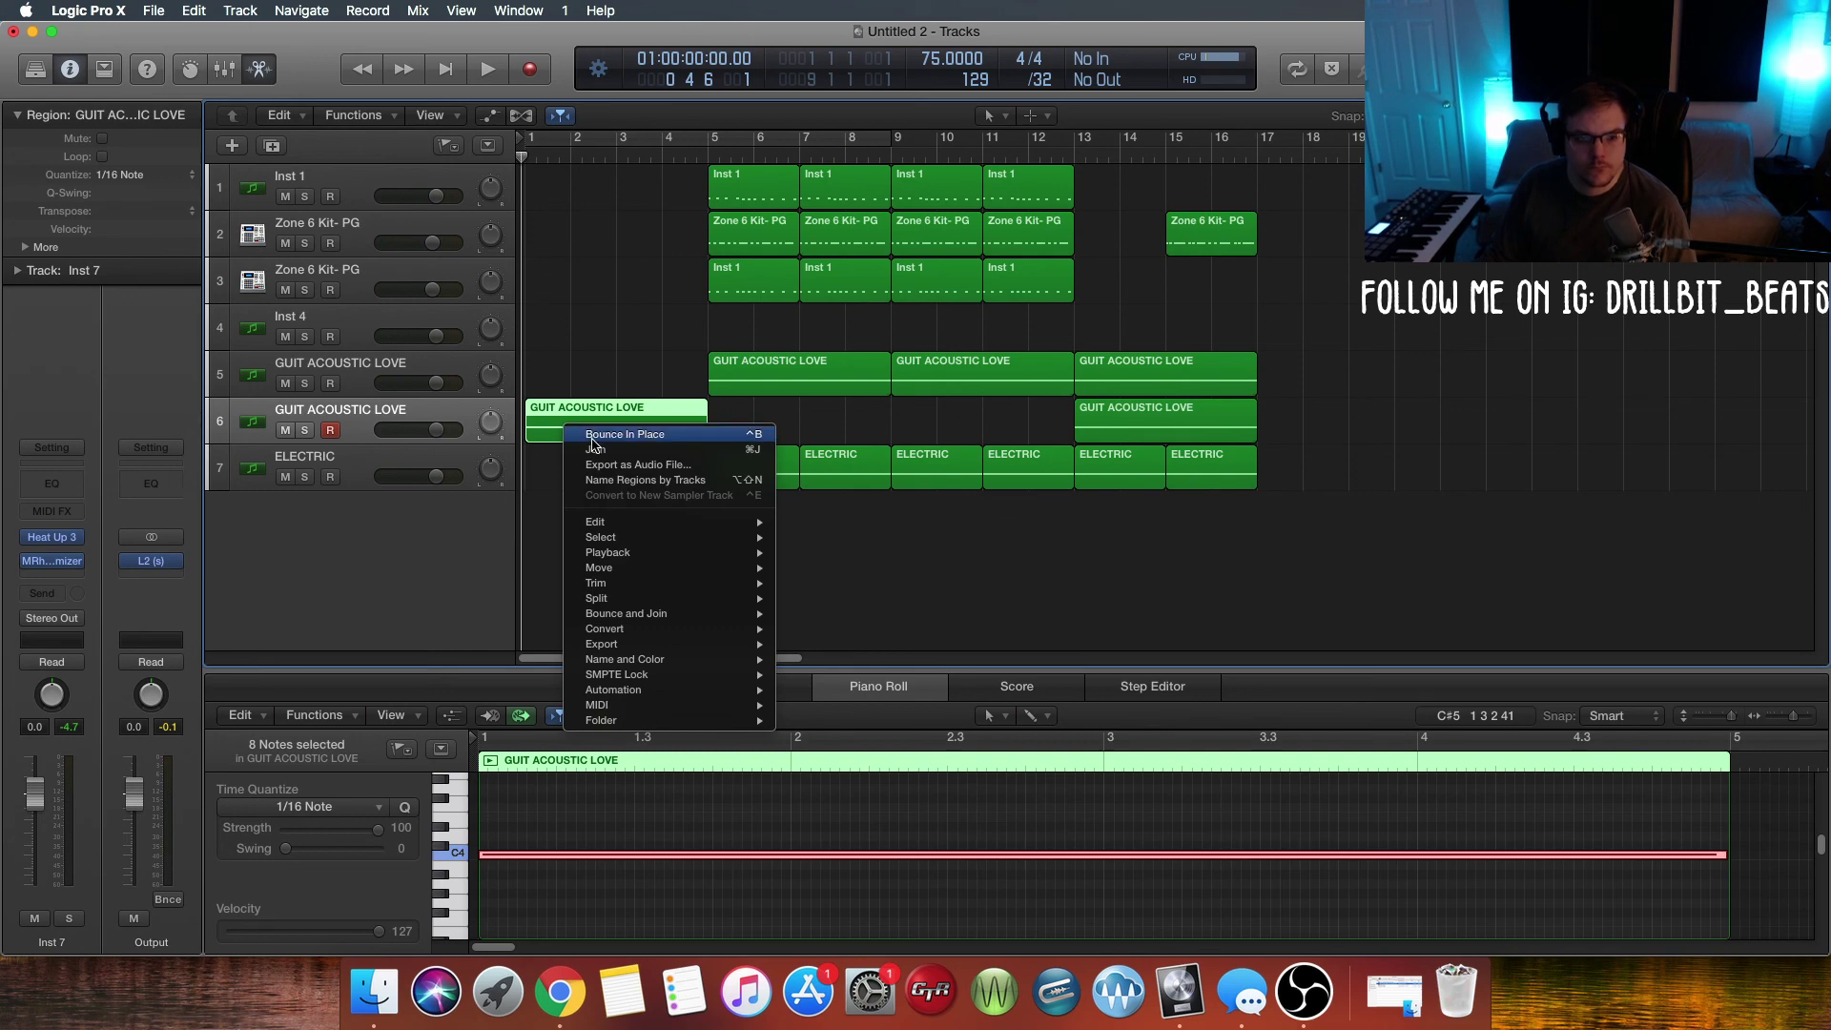
pyautogui.click(593, 437)
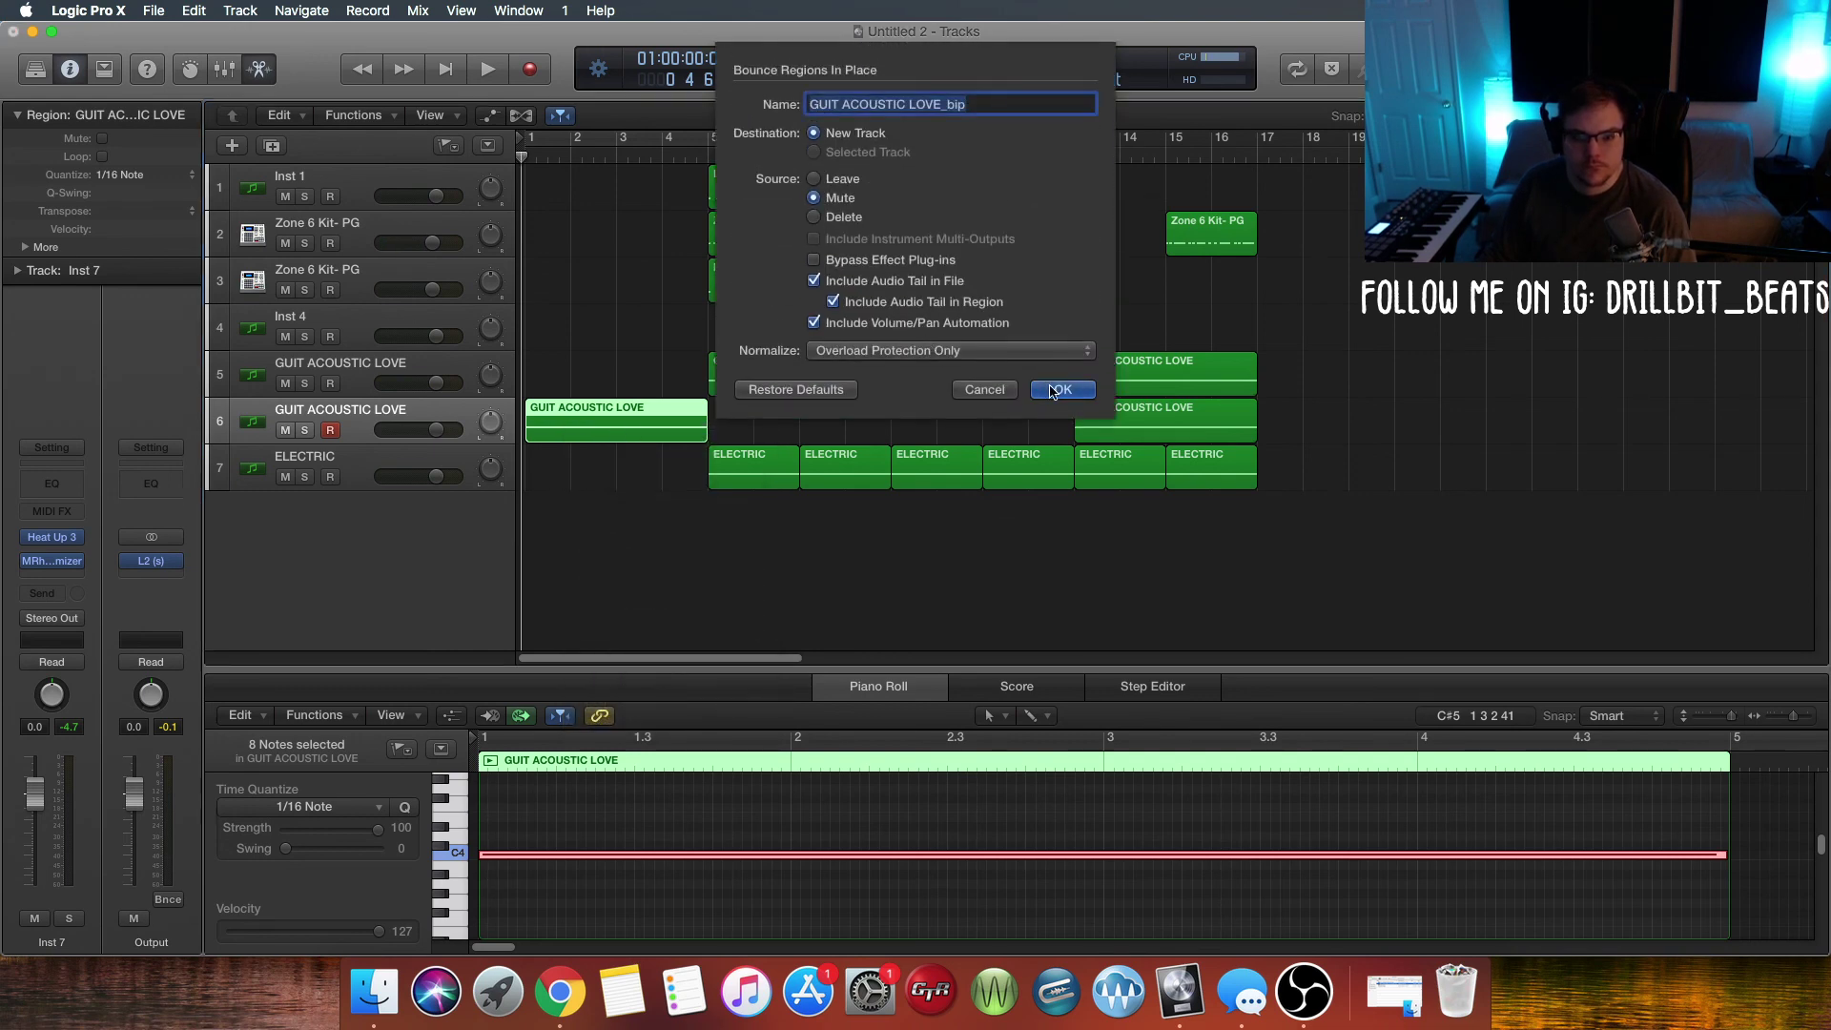
pyautogui.click(1057, 391)
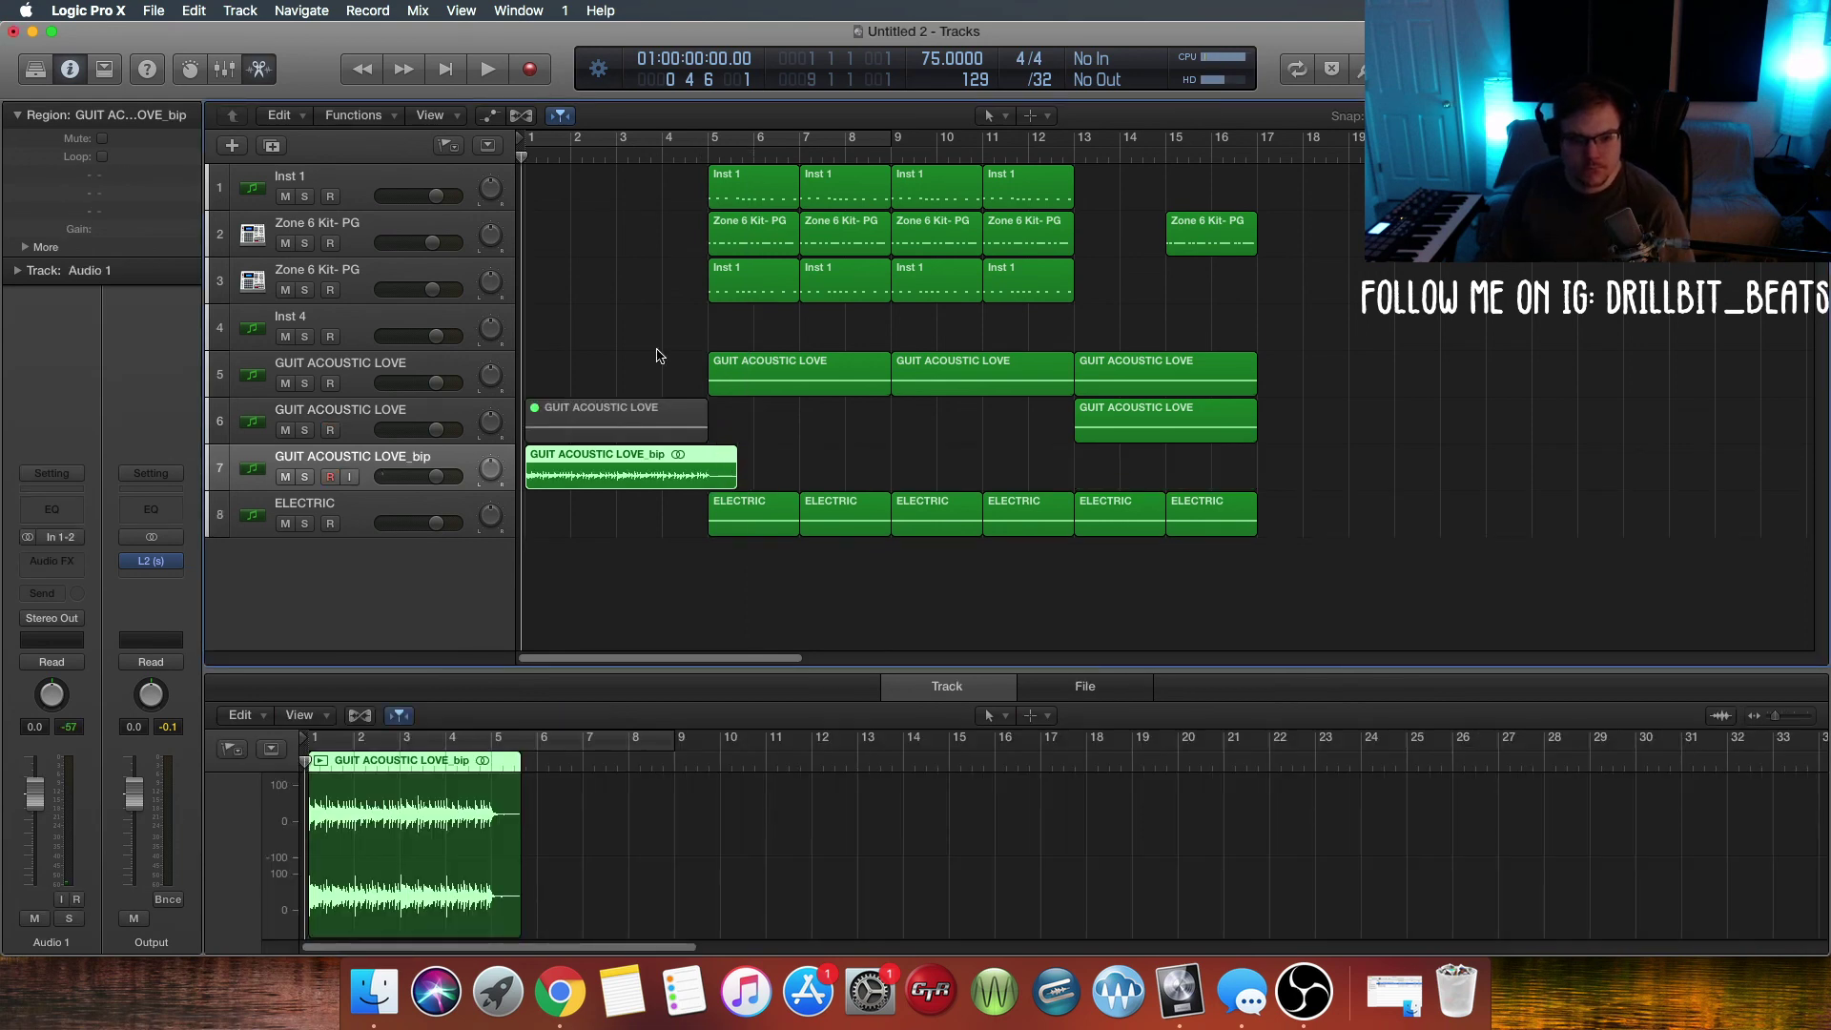
pyautogui.click(705, 154)
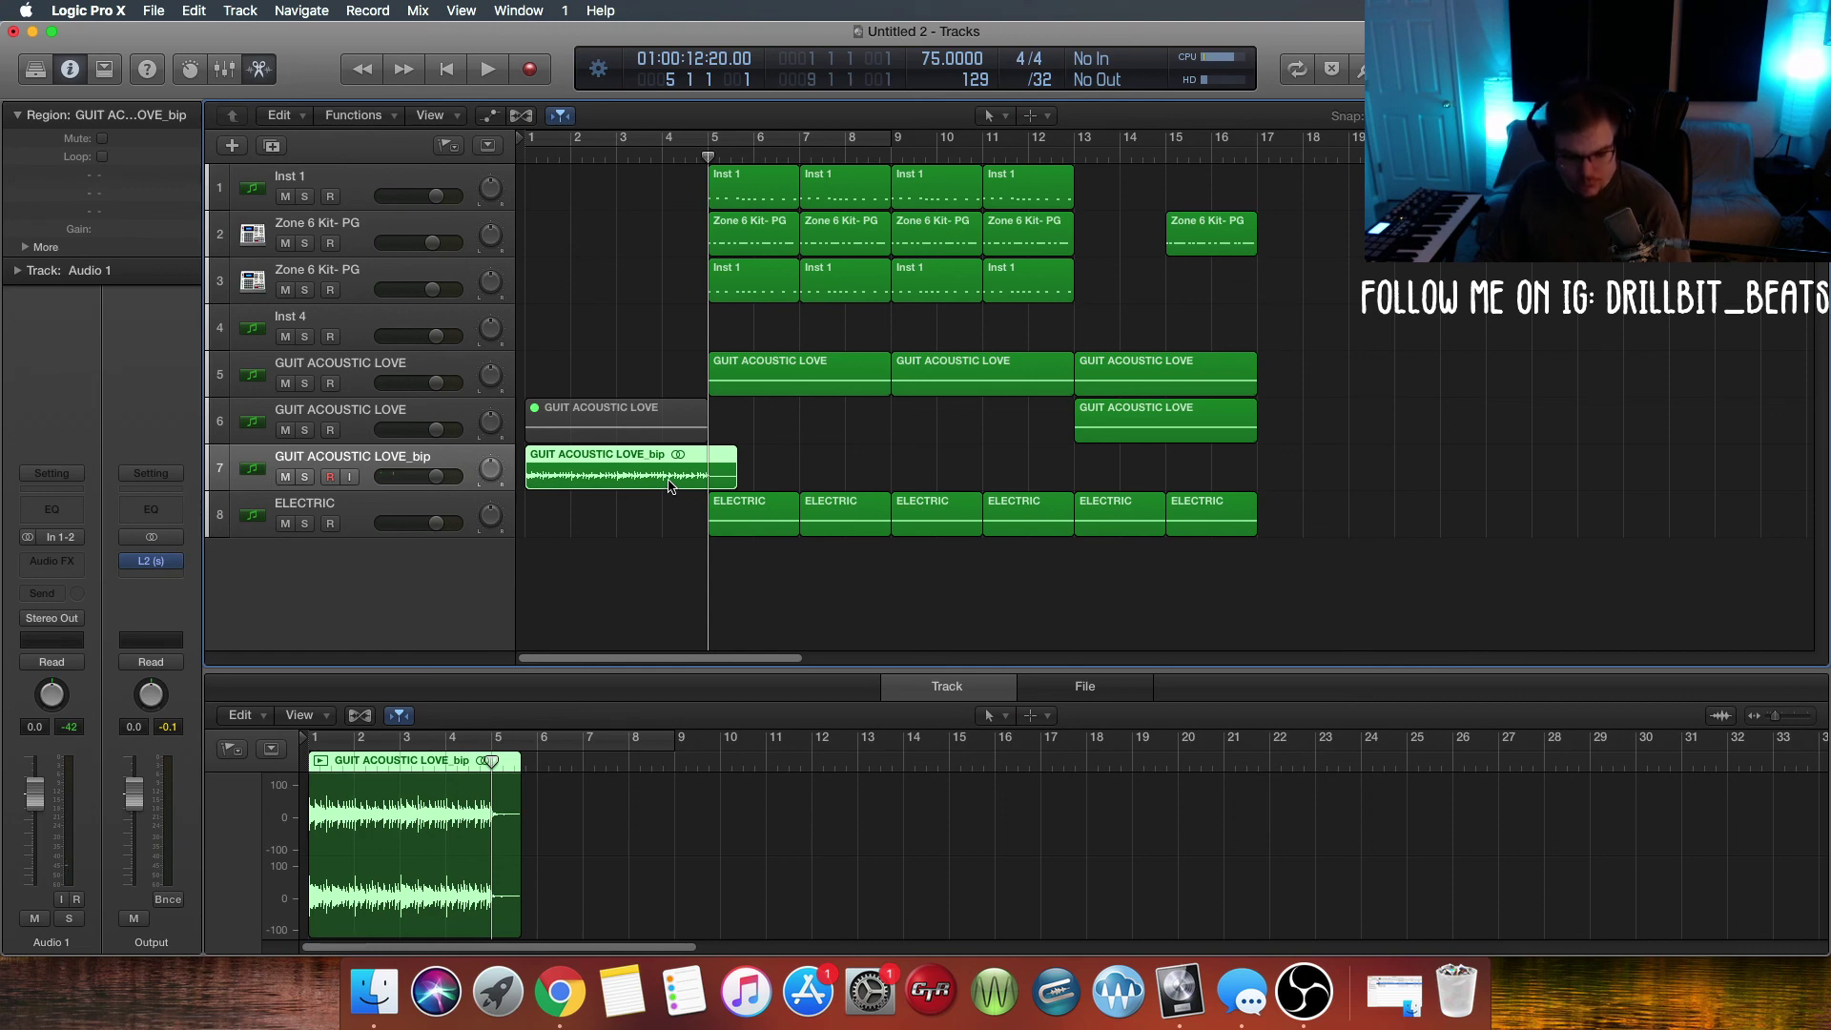
# Step: Split the bounced guitar region at bar 5, delete its tail, and apply a Slow Down fade to its end
pyautogui.press('super+t')
pyautogui.press('Delete')
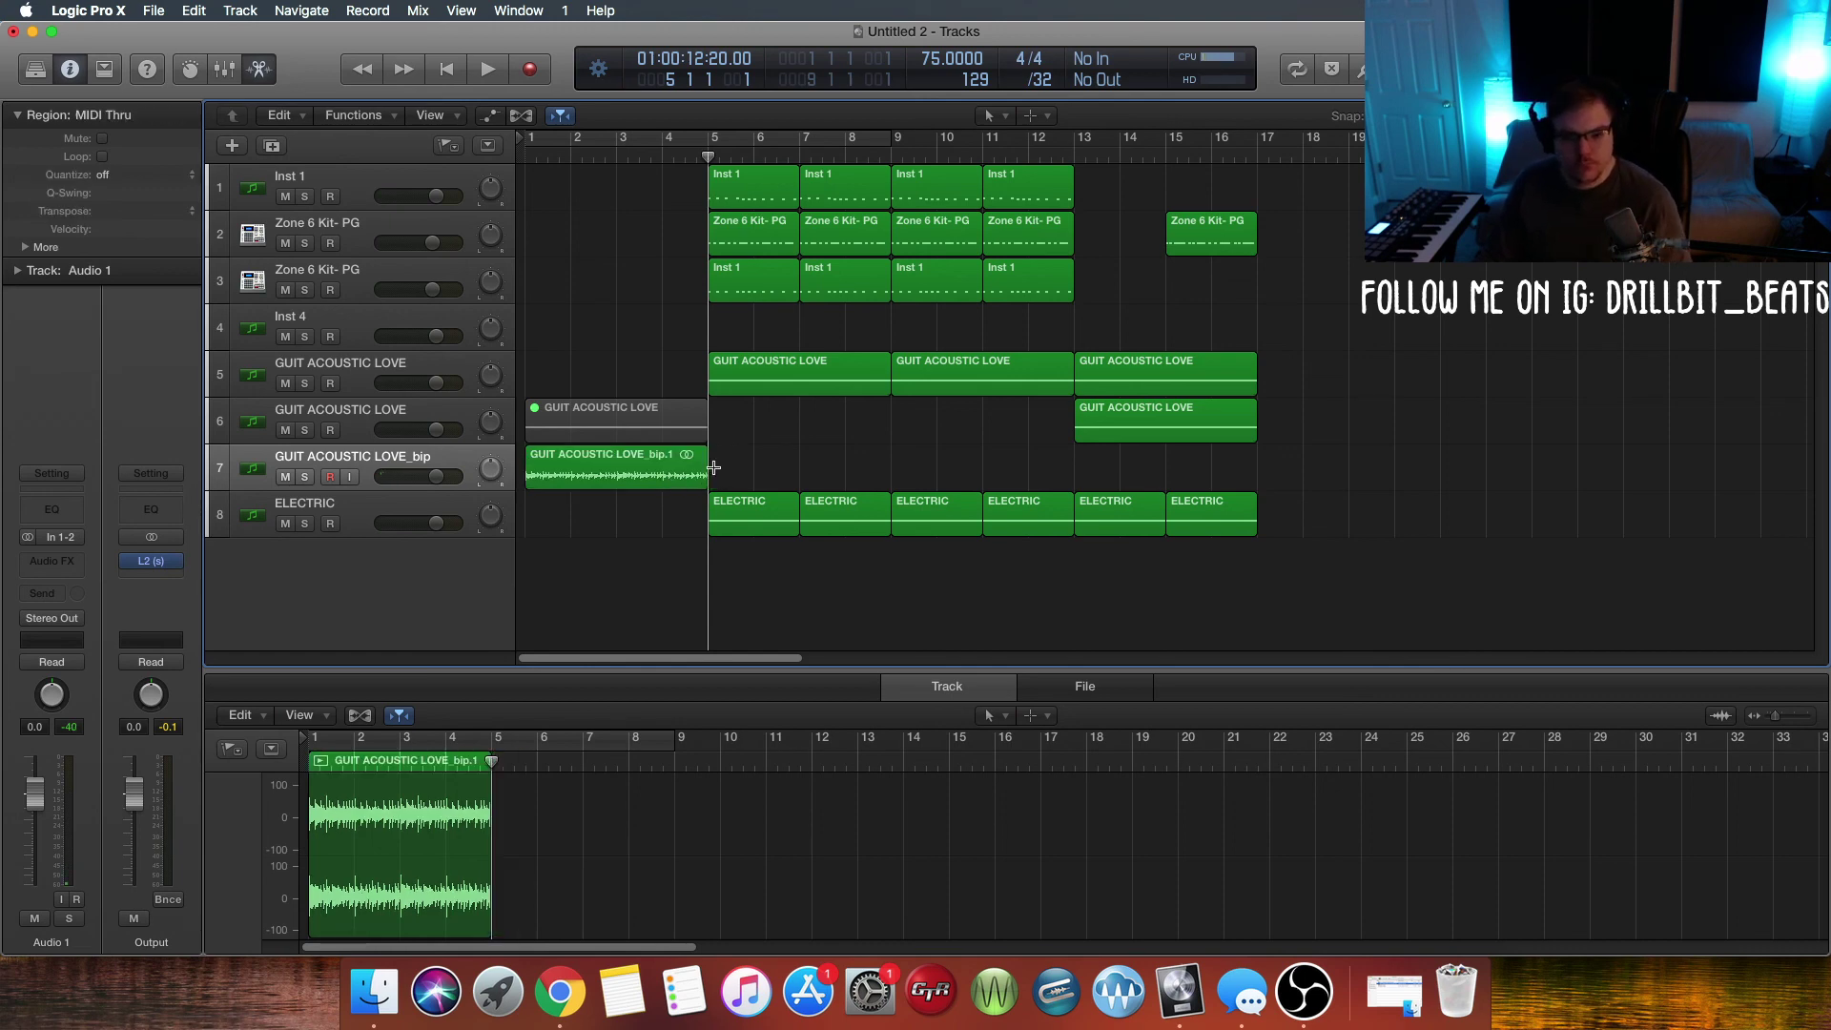
pyautogui.click(1030, 115)
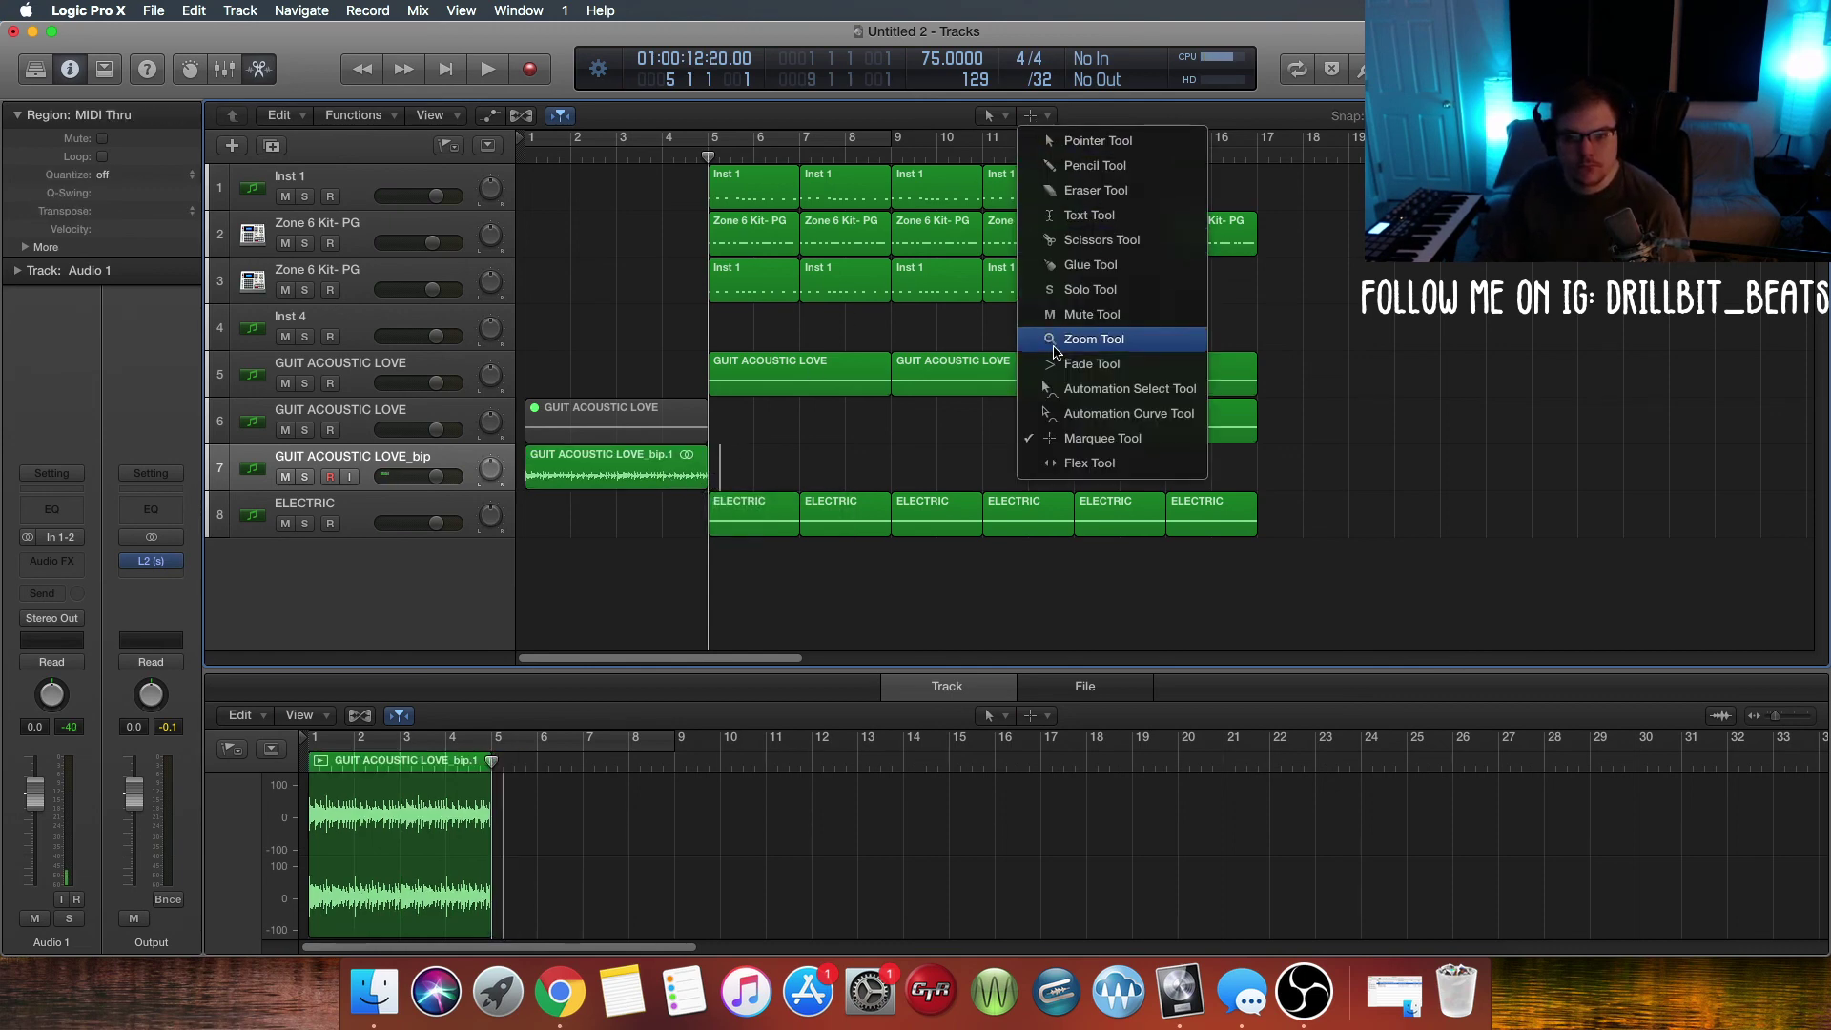
pyautogui.click(1061, 364)
pyautogui.click(704, 475)
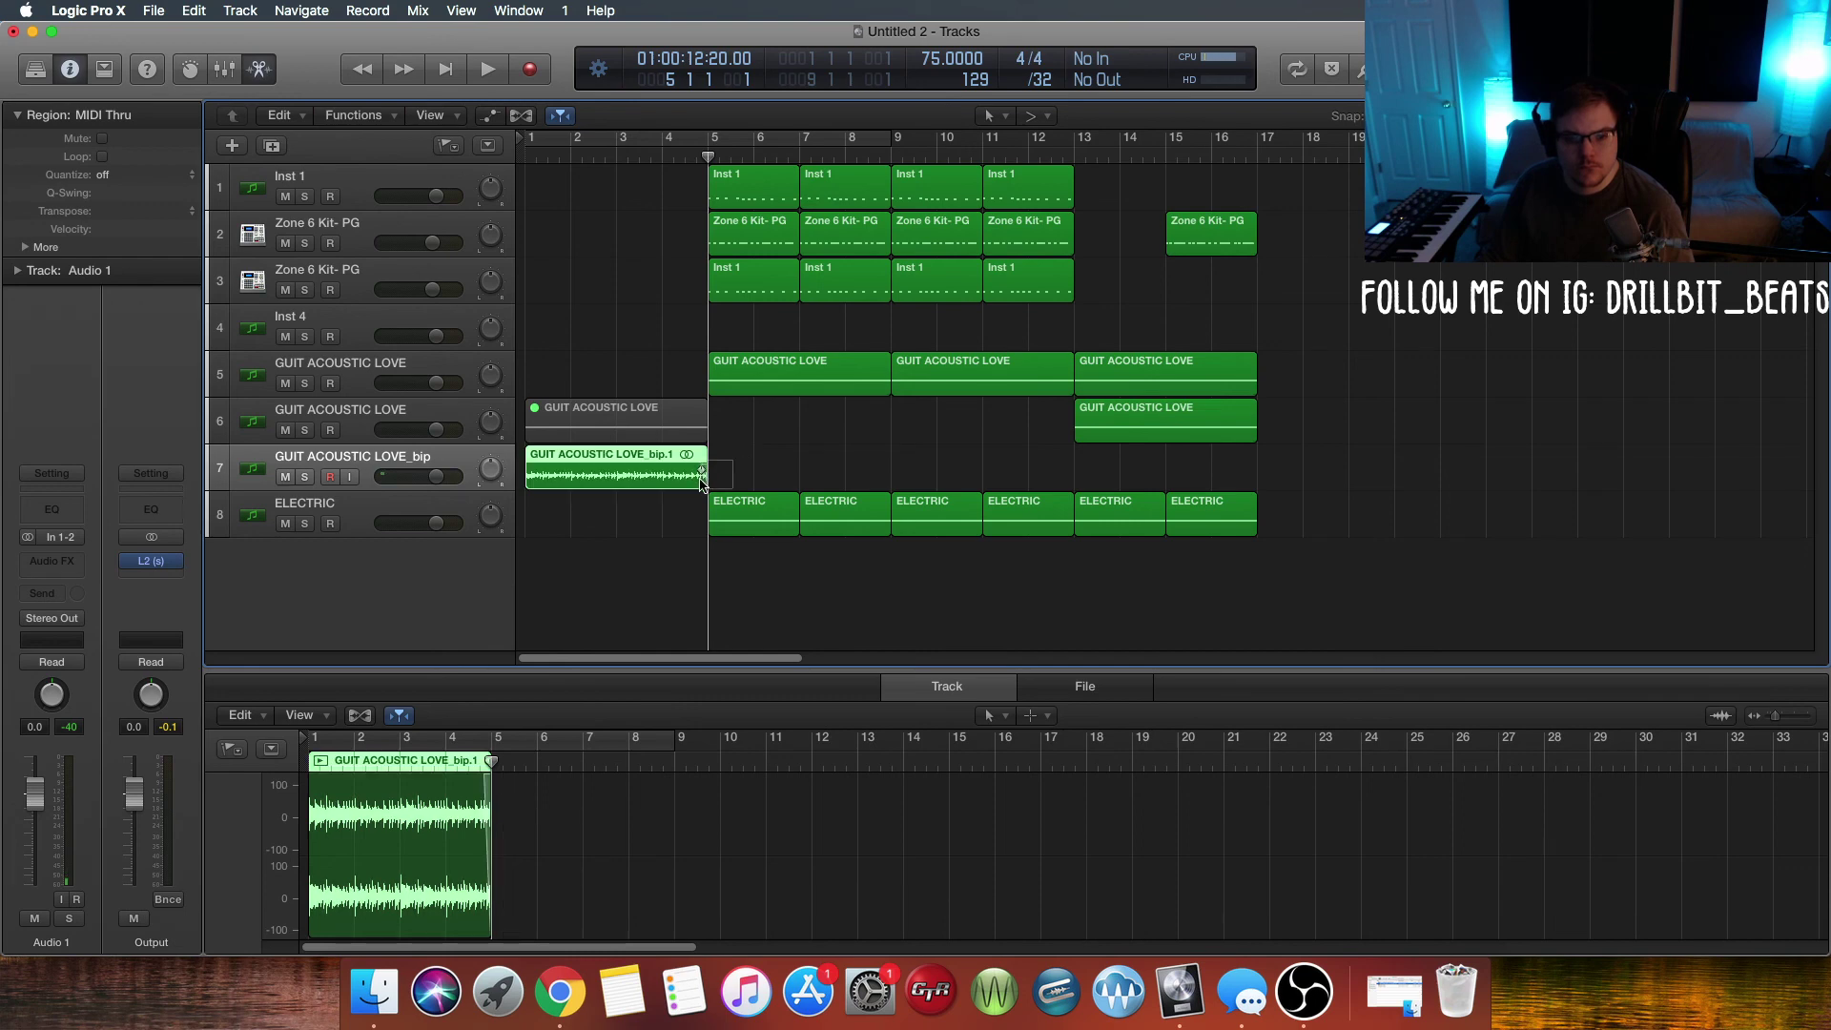
pyautogui.rightClick(702, 473)
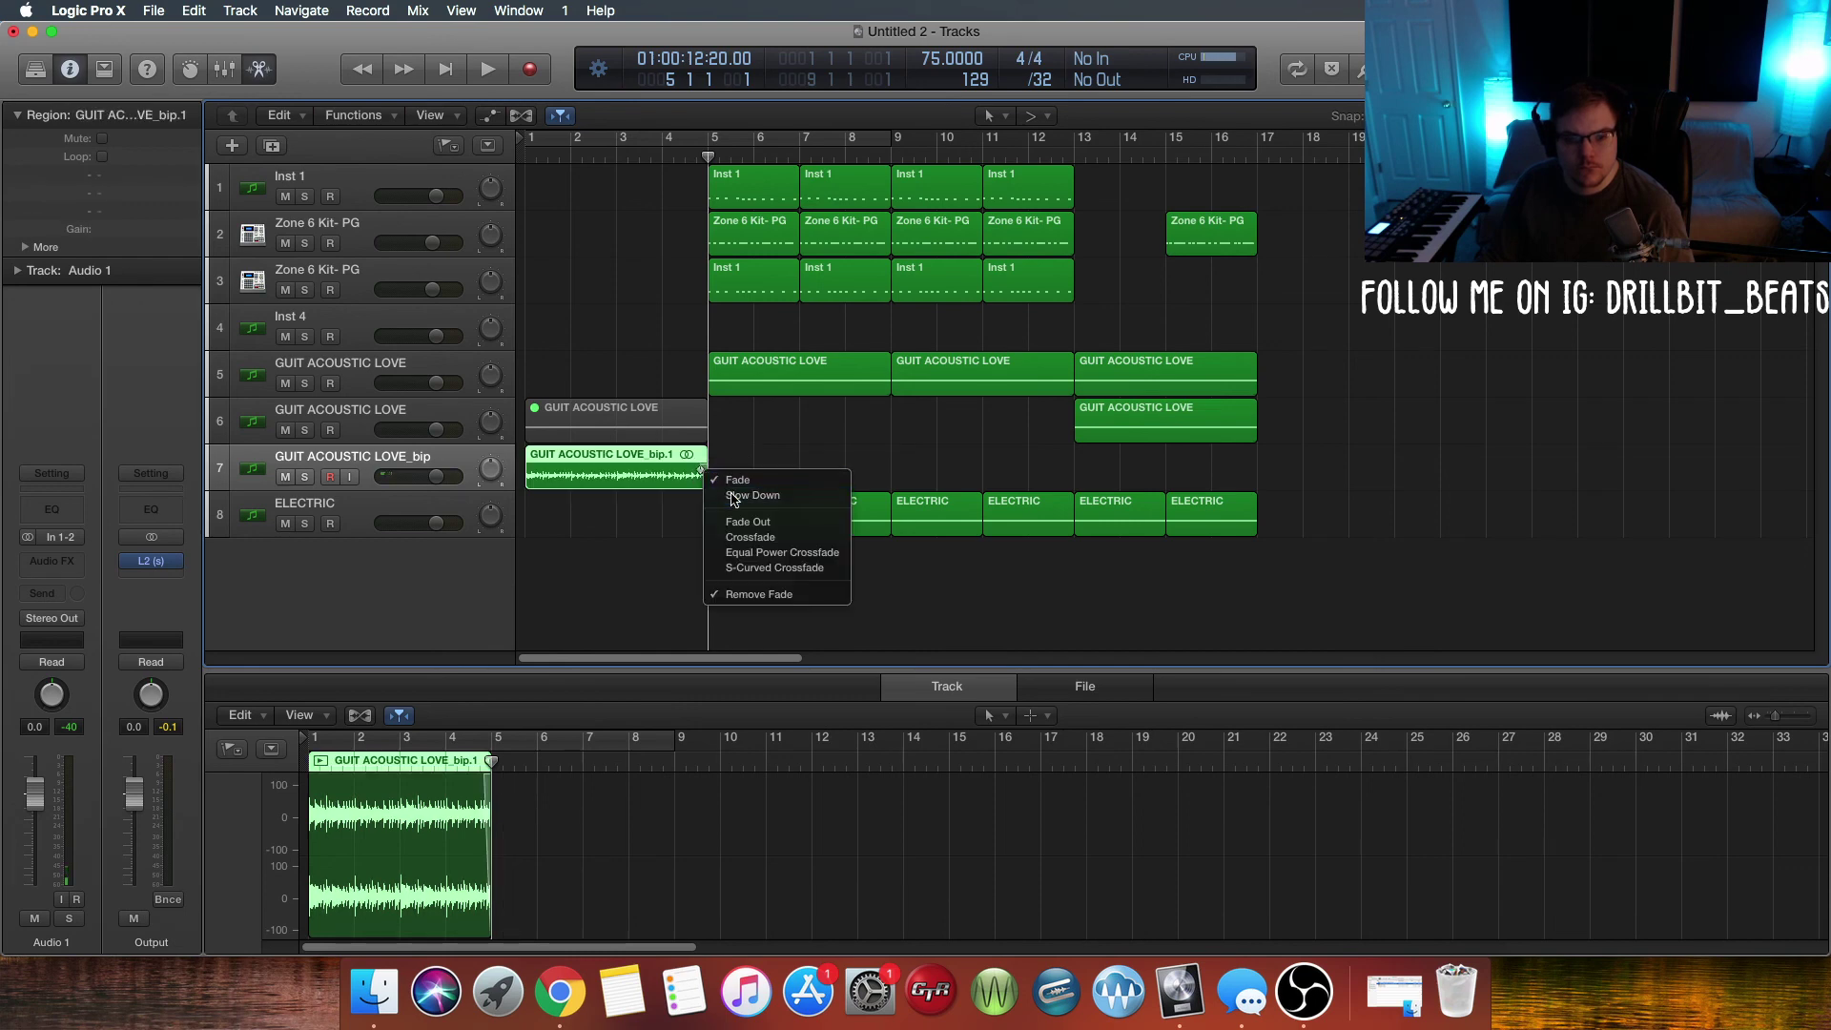
pyautogui.click(733, 496)
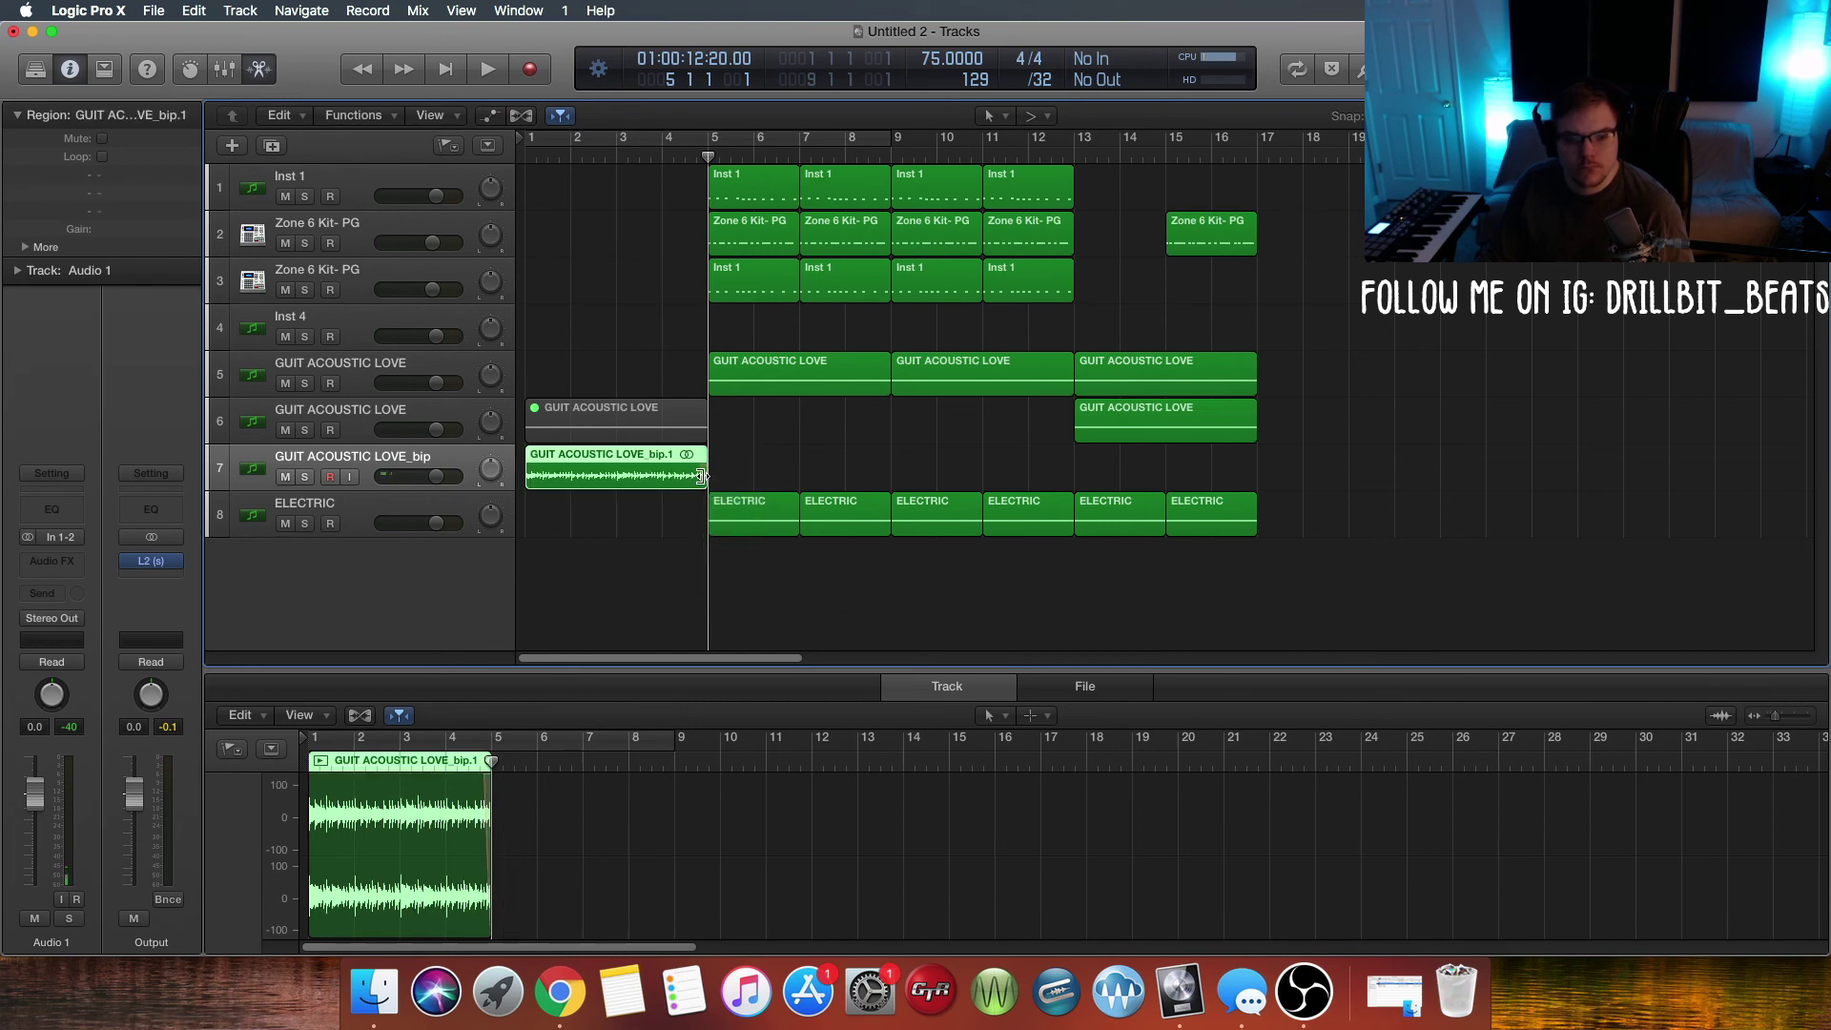
pyautogui.rightClick(703, 472)
pyautogui.click(743, 523)
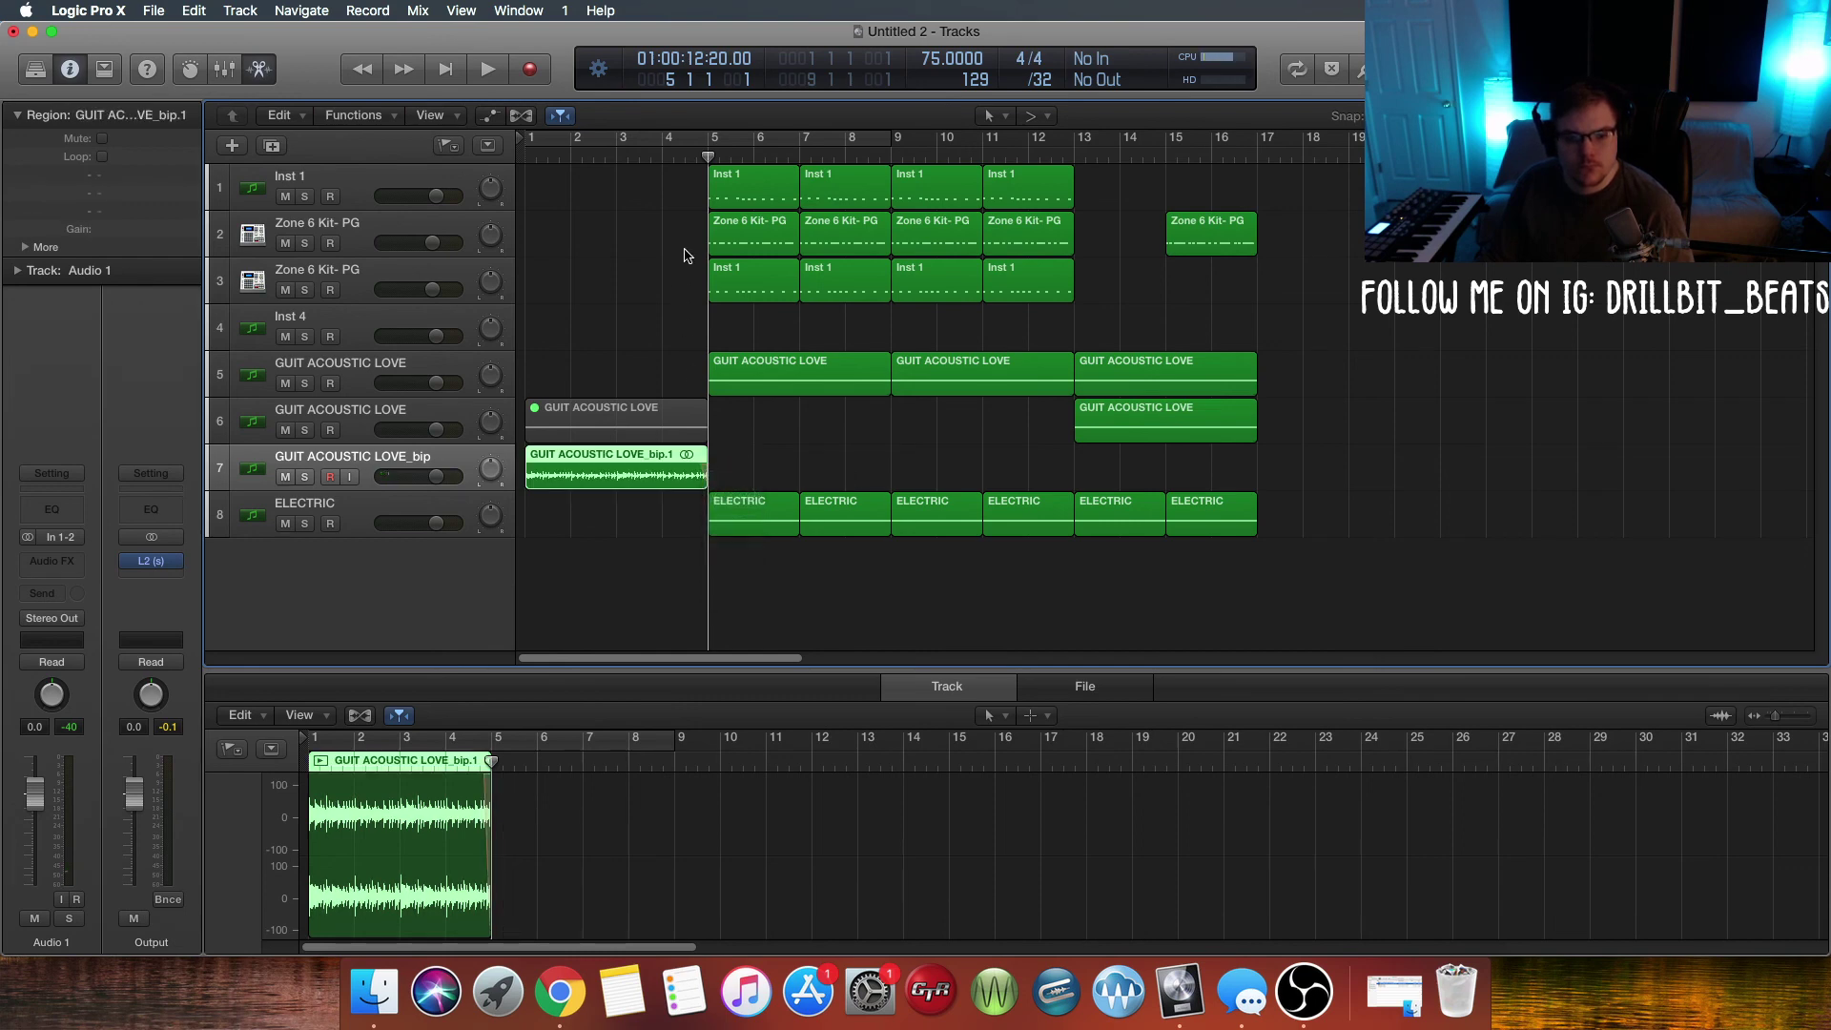
# Step: Play the arrangement from about bar 4 and set the cycle range to run from bar 9 to bar 20
pyautogui.click(671, 162)
pyautogui.press('space')
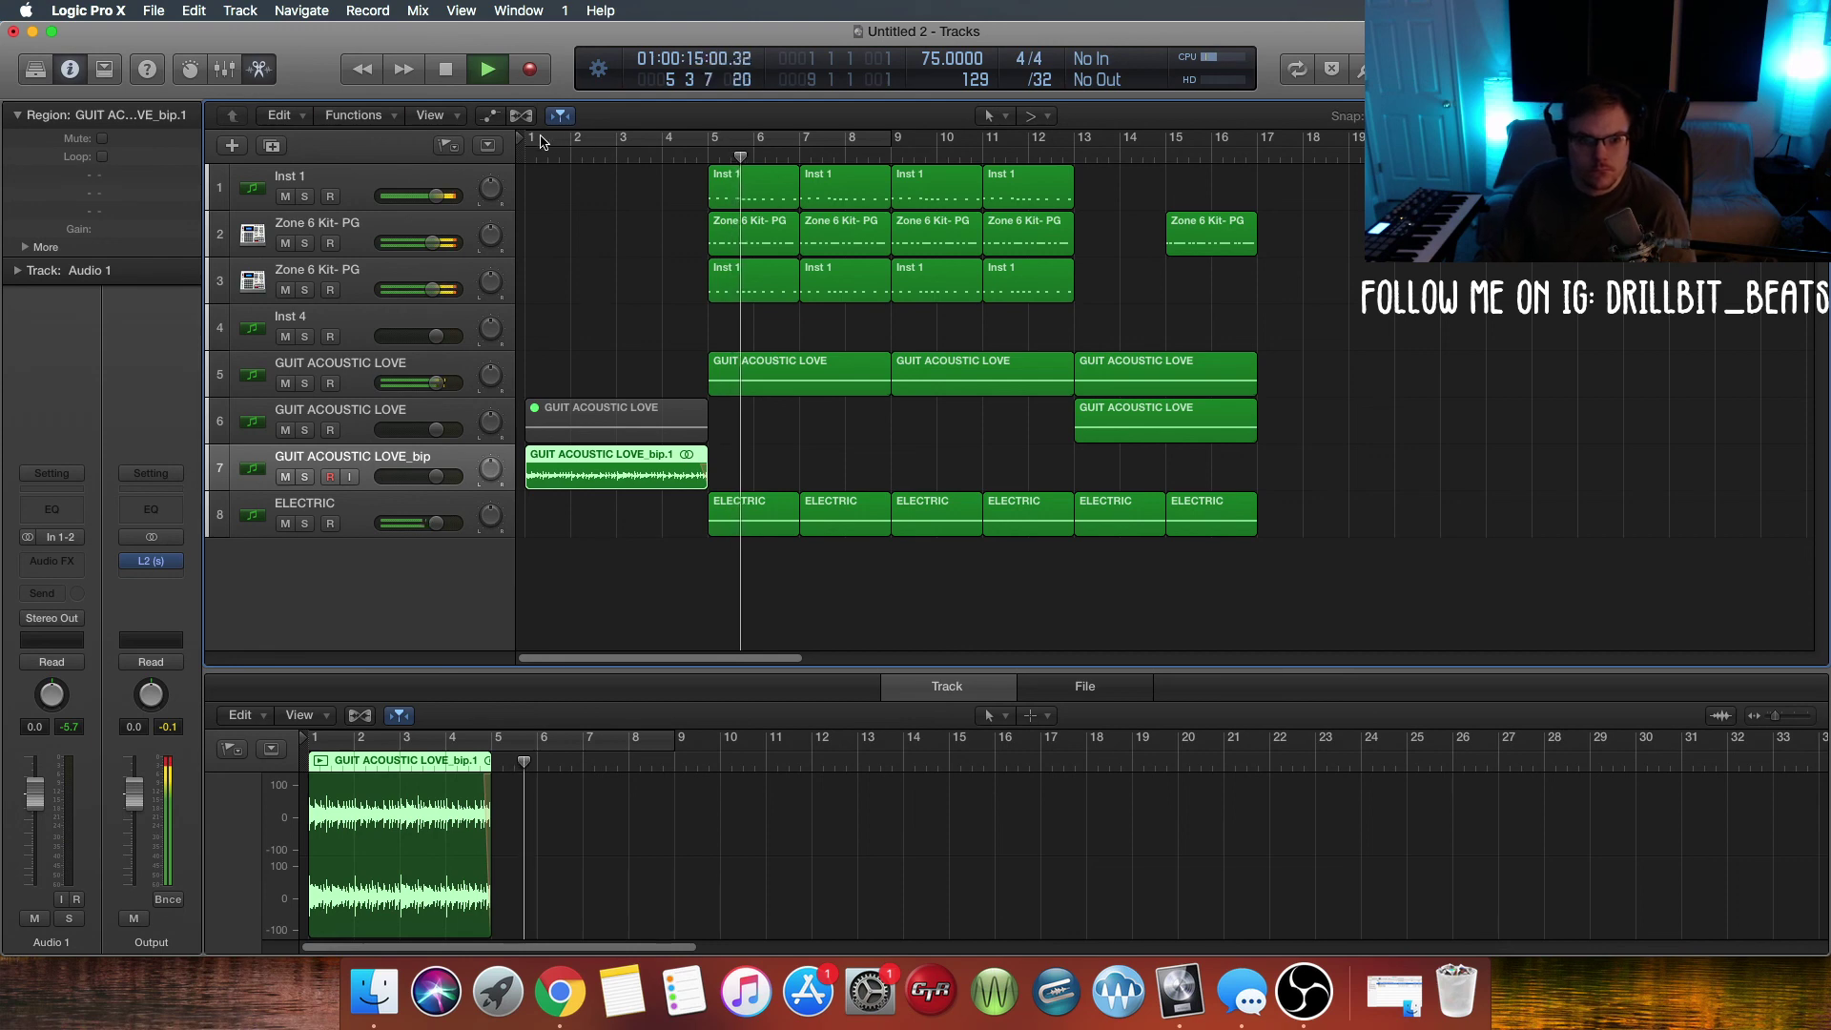
pyautogui.moveTo(540, 141); pyautogui.dragTo(1026, 224)
pyautogui.click(978, 141)
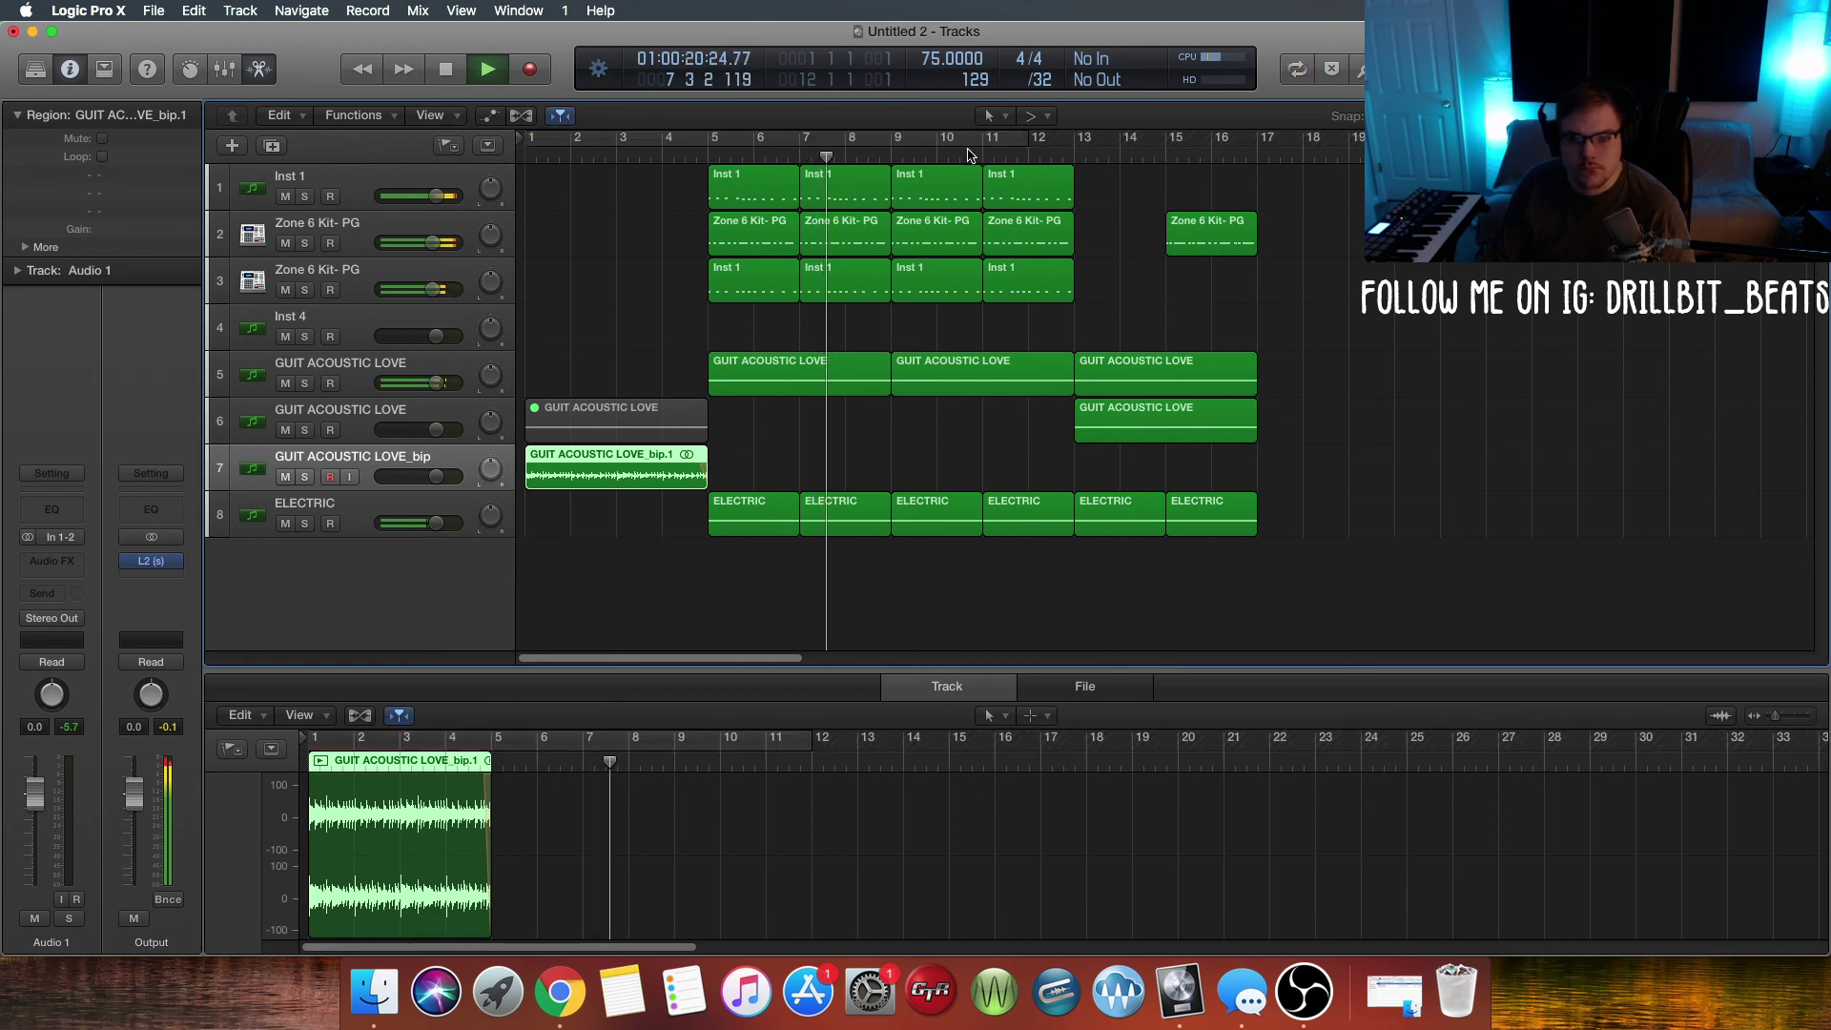
pyautogui.moveTo(896, 143); pyautogui.dragTo(1400, 336)
pyautogui.moveTo(791, 658); pyautogui.dragTo(843, 665)
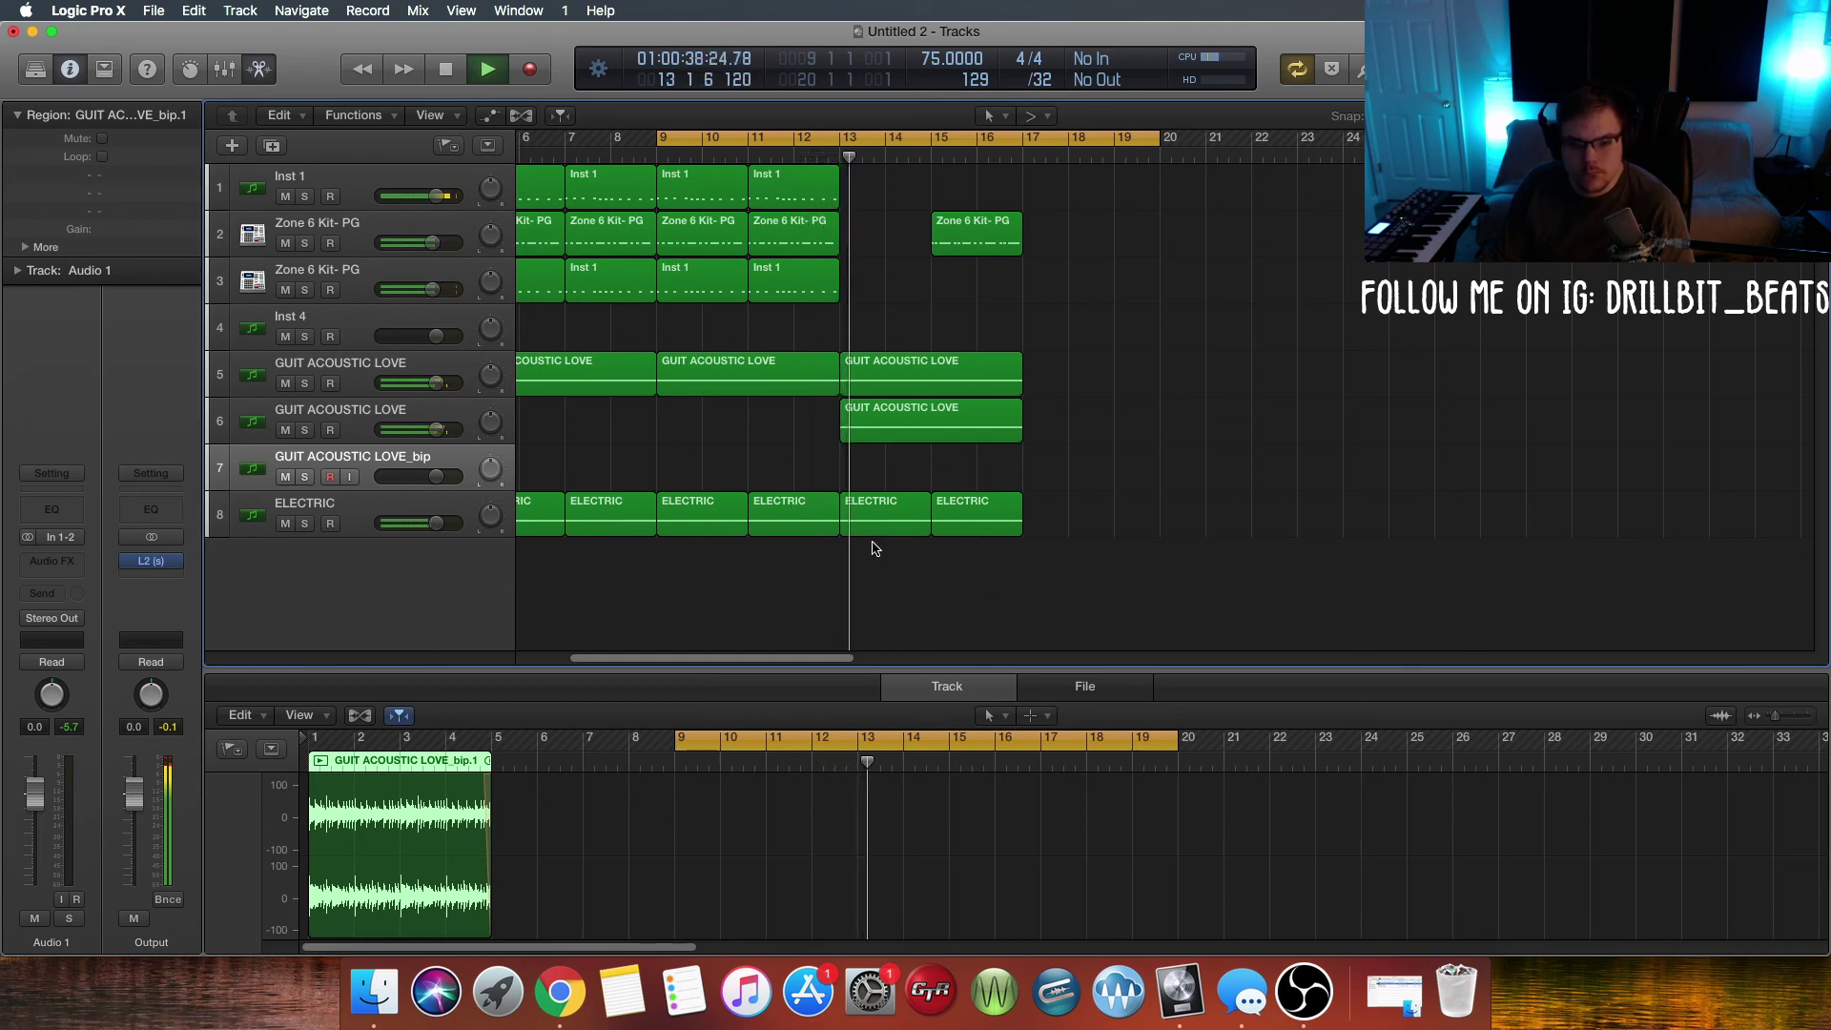
# Step: Delete the track 5 guitar region at bar 13 and the ELECTRIC regions in bars 13 to 16, stopping playback
pyautogui.click(878, 456)
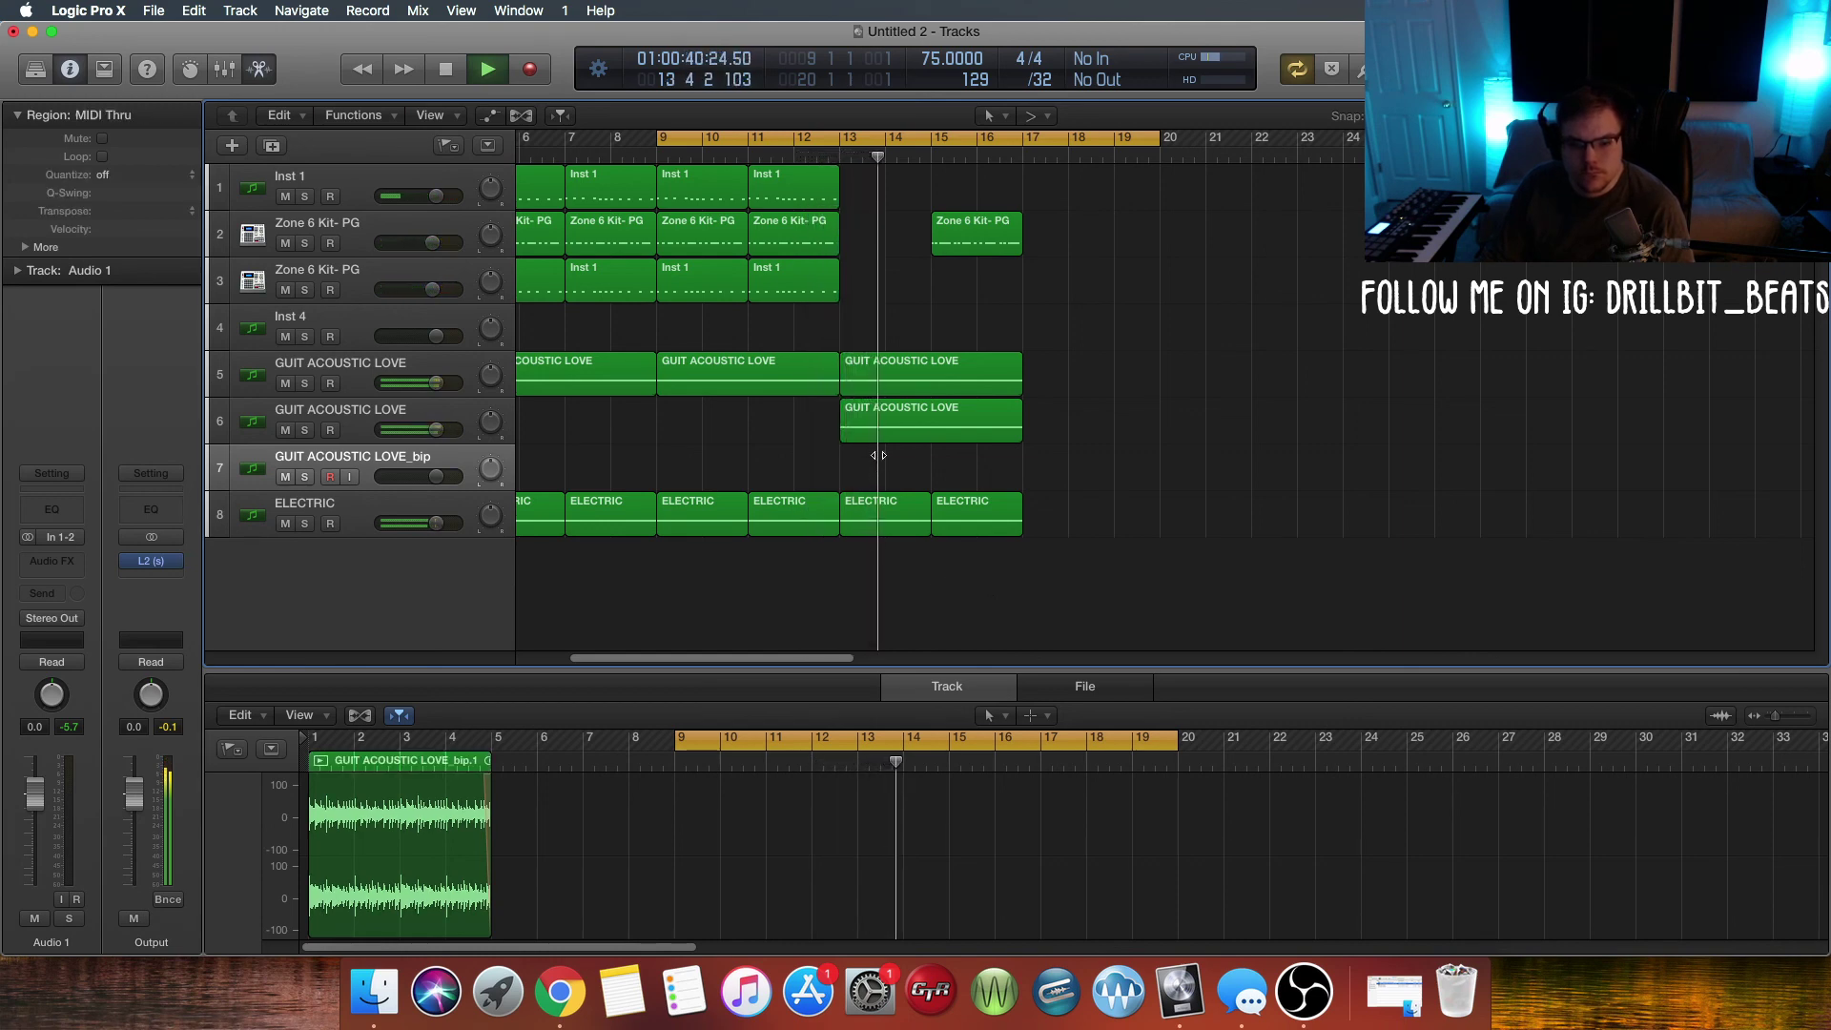
pyautogui.moveTo(871, 371); pyautogui.dragTo(874, 416)
pyautogui.press('space')
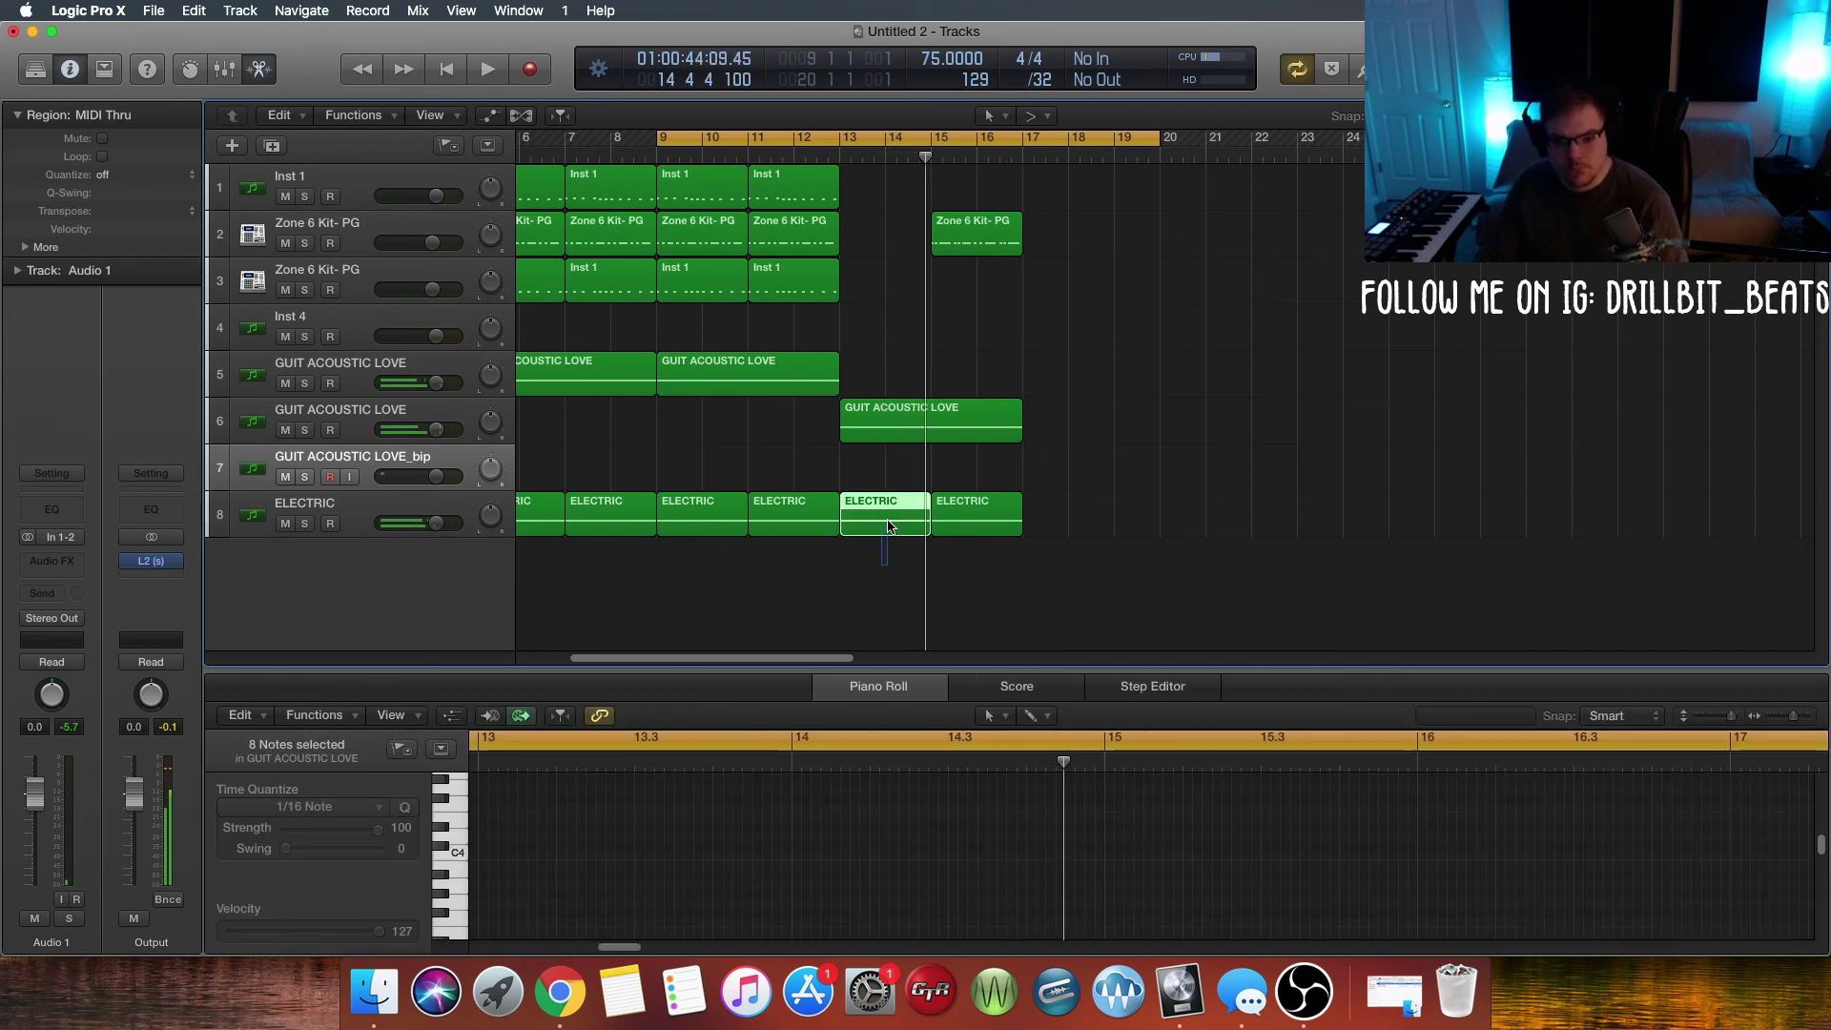
pyautogui.press('Delete')
pyautogui.press('Delete')
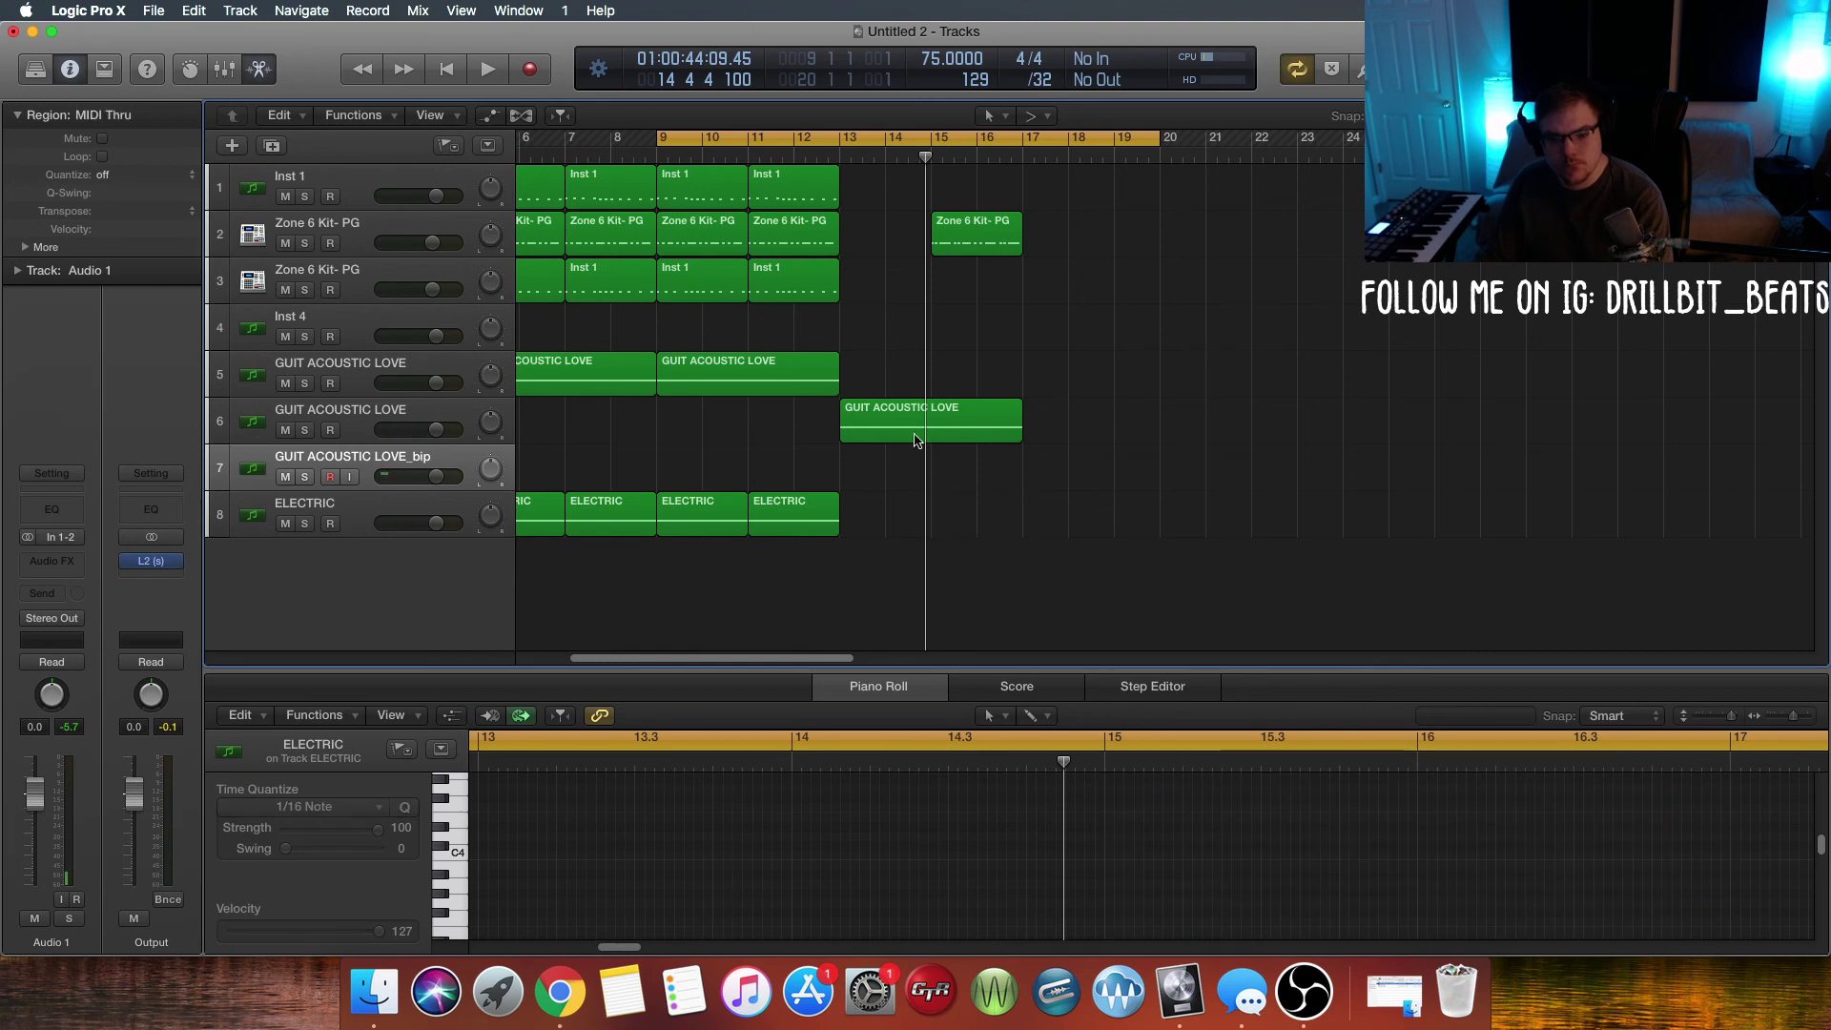
# Step: Resume playback from about bar 12 and copy the track 6 GUIT ACOUSTIC LOVE region from bar 13 to bar 17
pyautogui.press('space')
pyautogui.click(816, 157)
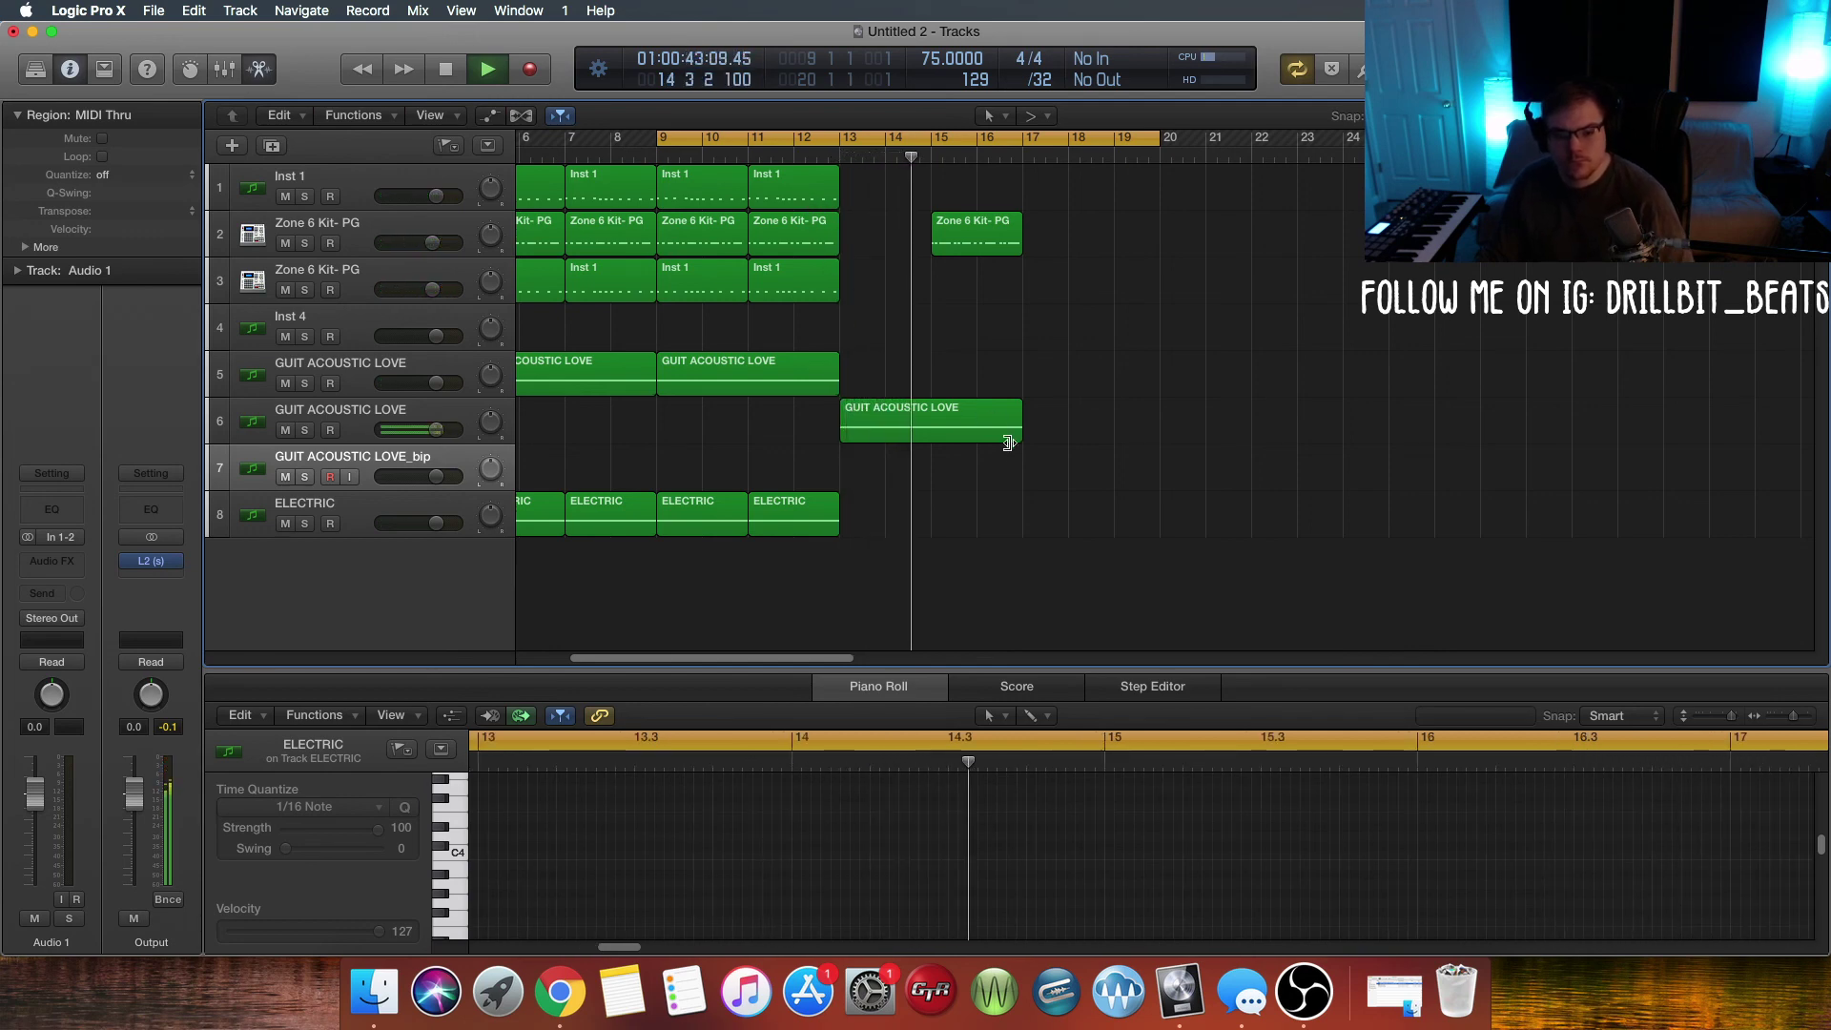
pyautogui.click(899, 430)
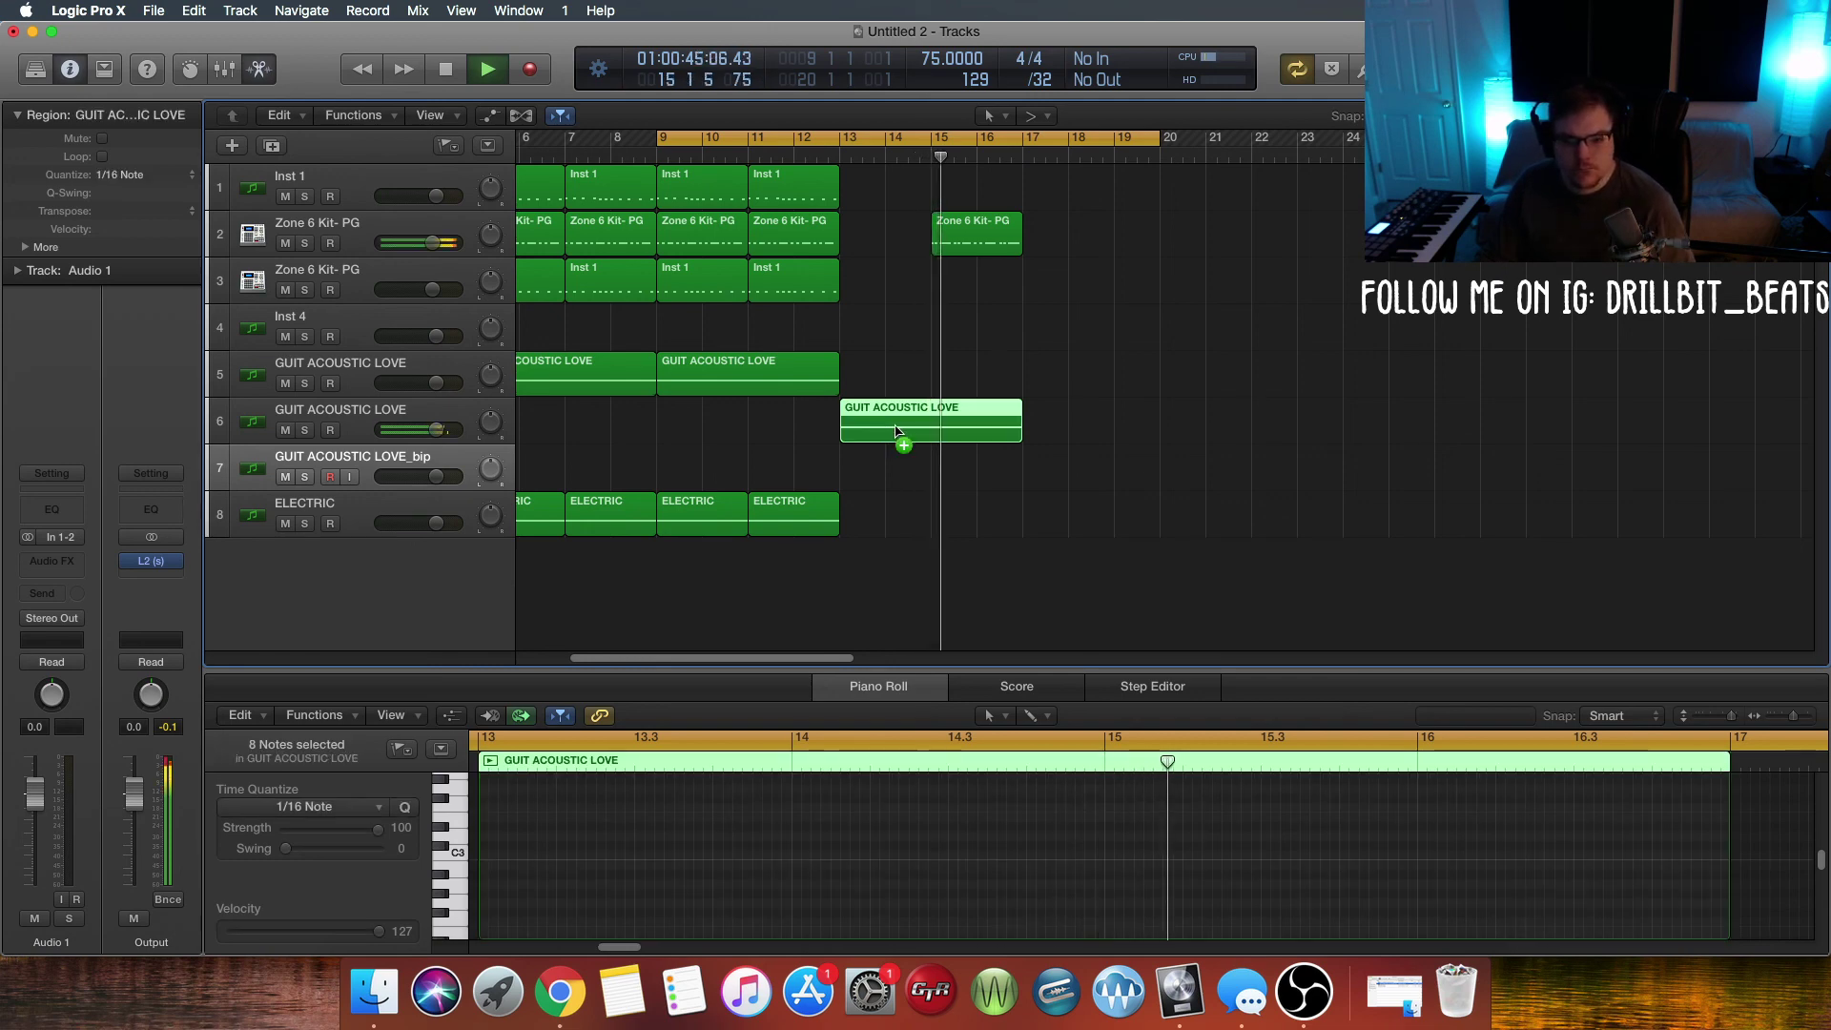
pyautogui.moveTo(899, 431); pyautogui.dragTo(1065, 428)
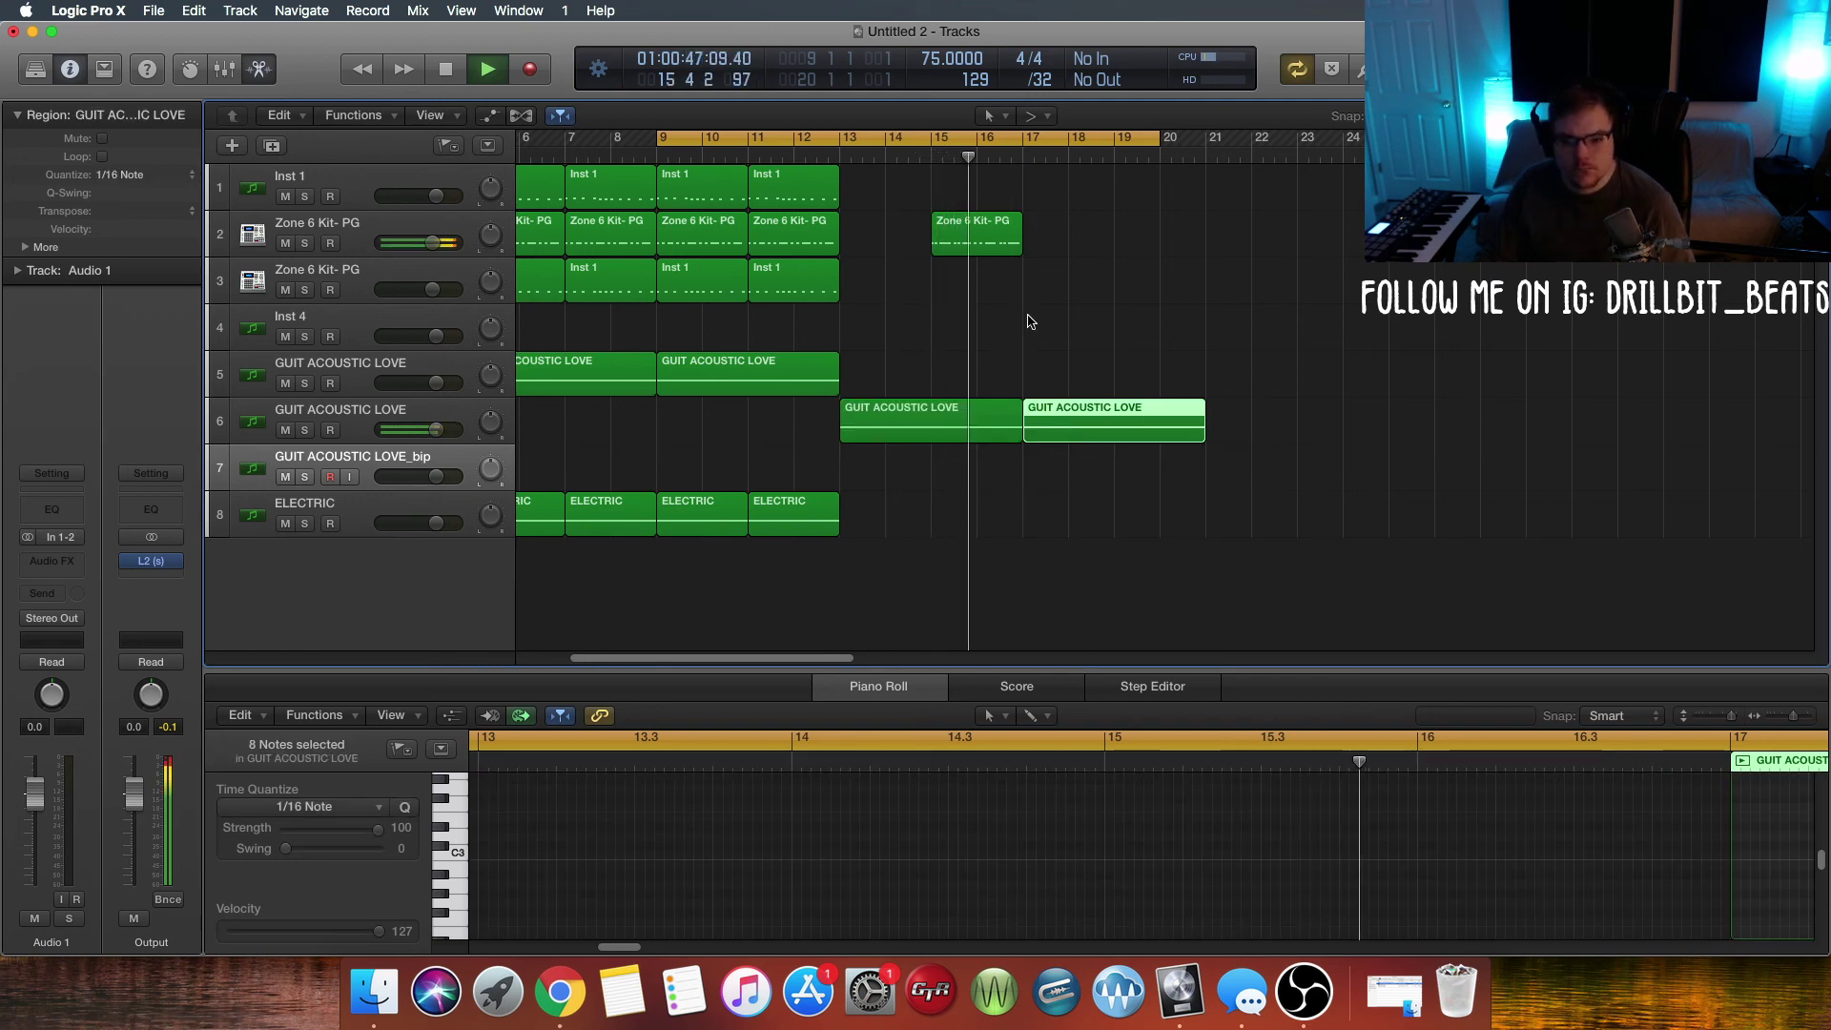
# Step: Copy the track 2 Zone 6 Kit region to bars 17 and 19, and the track 3 Inst 1 region to bars 15, 17 and 19
pyautogui.click(970, 245)
pyautogui.moveTo(970, 245); pyautogui.dragTo(1141, 248)
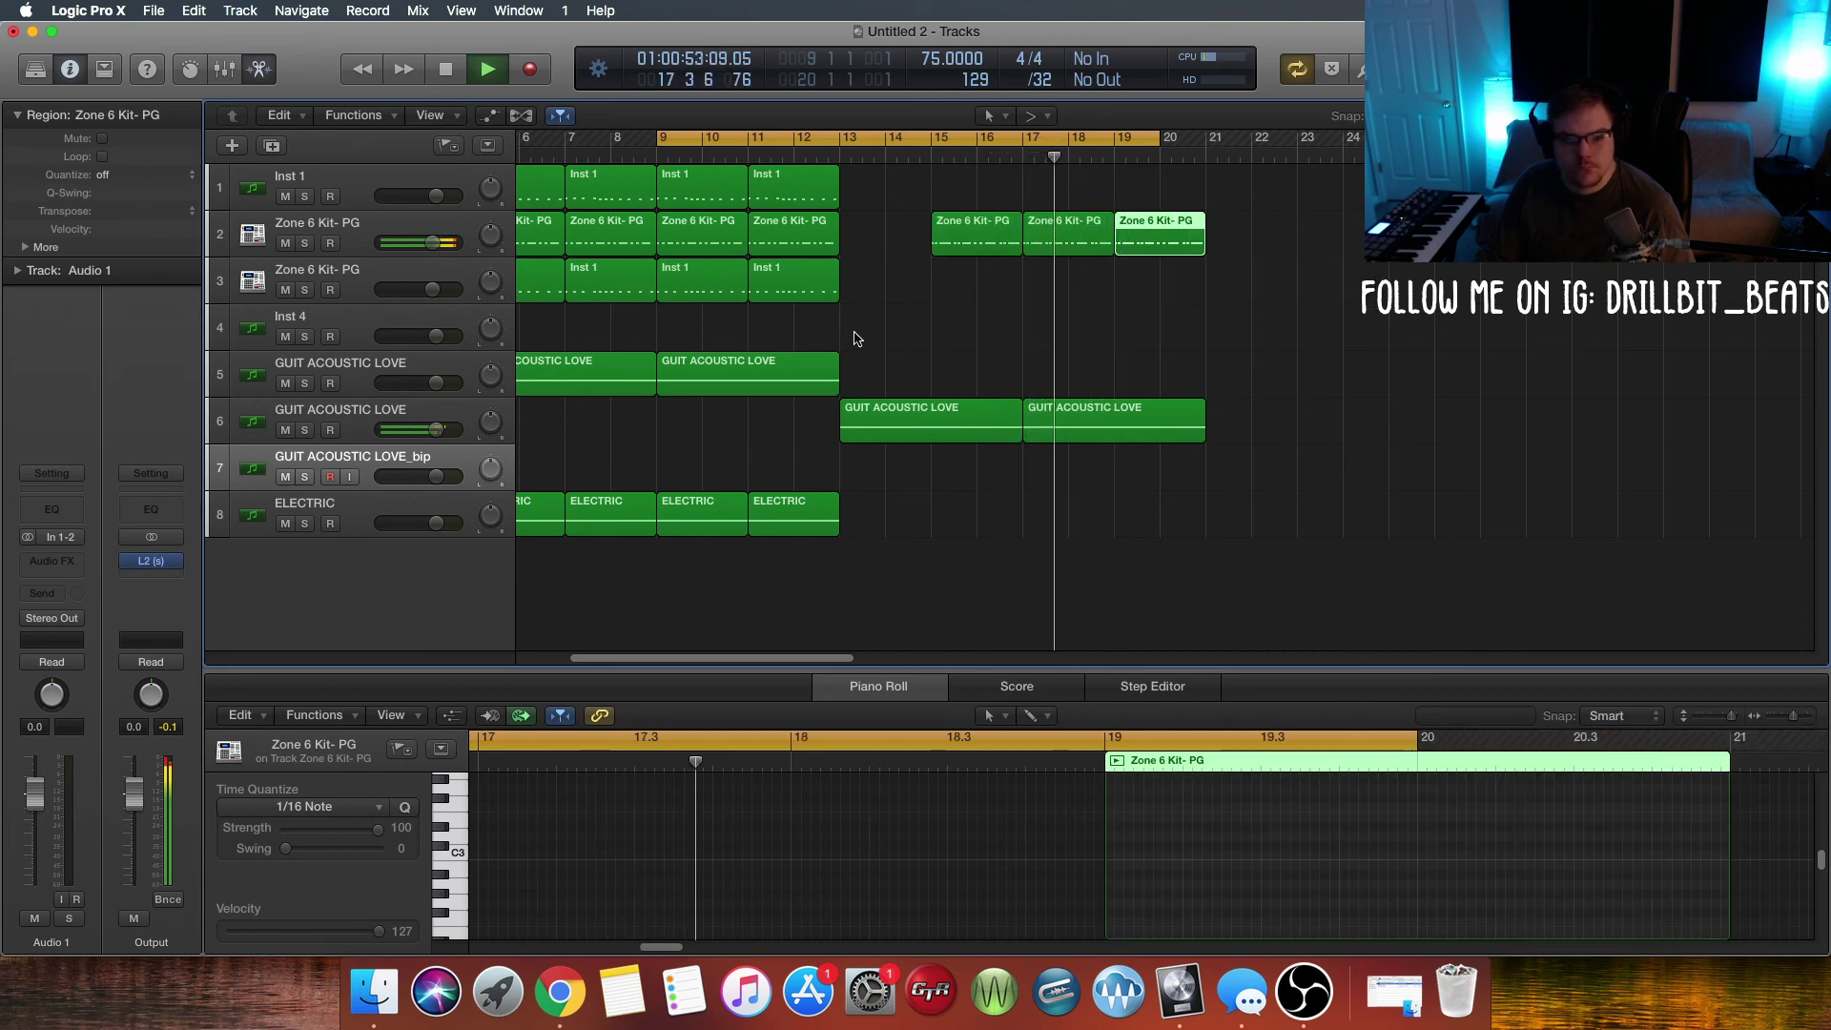
pyautogui.moveTo(830, 322); pyautogui.dragTo(1160, 297)
pyautogui.click(1143, 310)
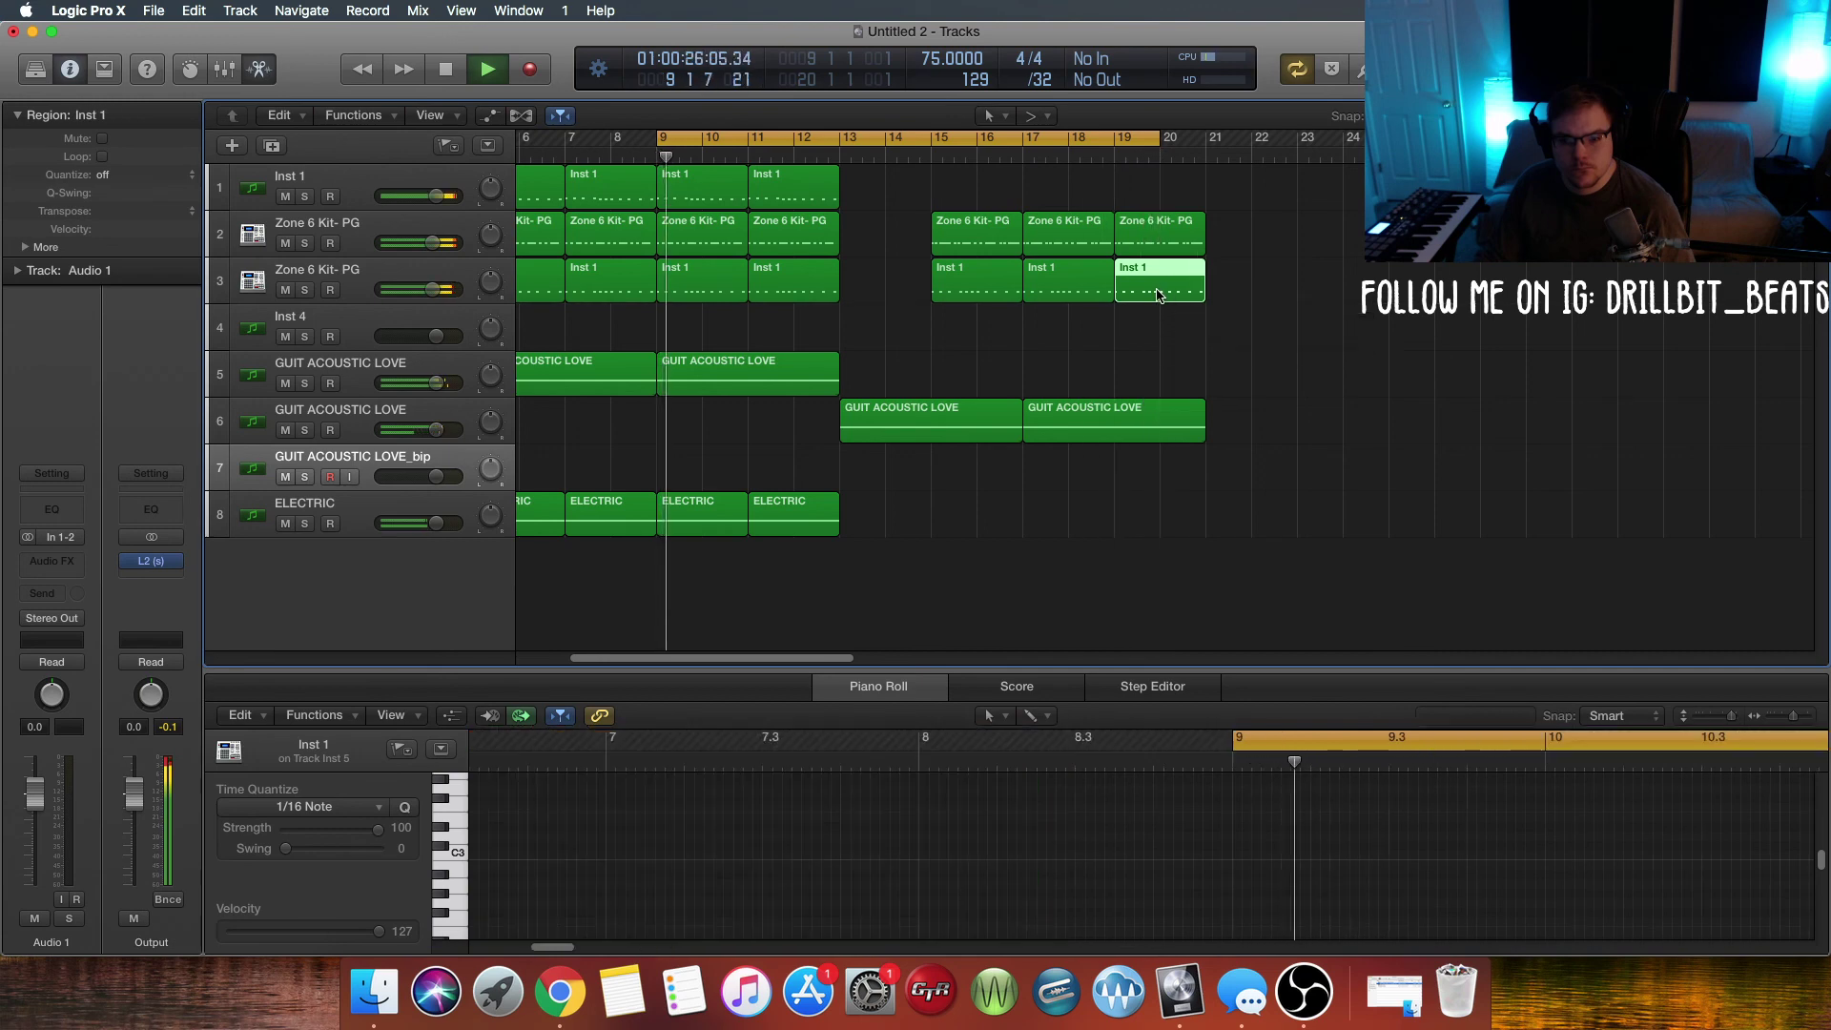
pyautogui.click(1128, 321)
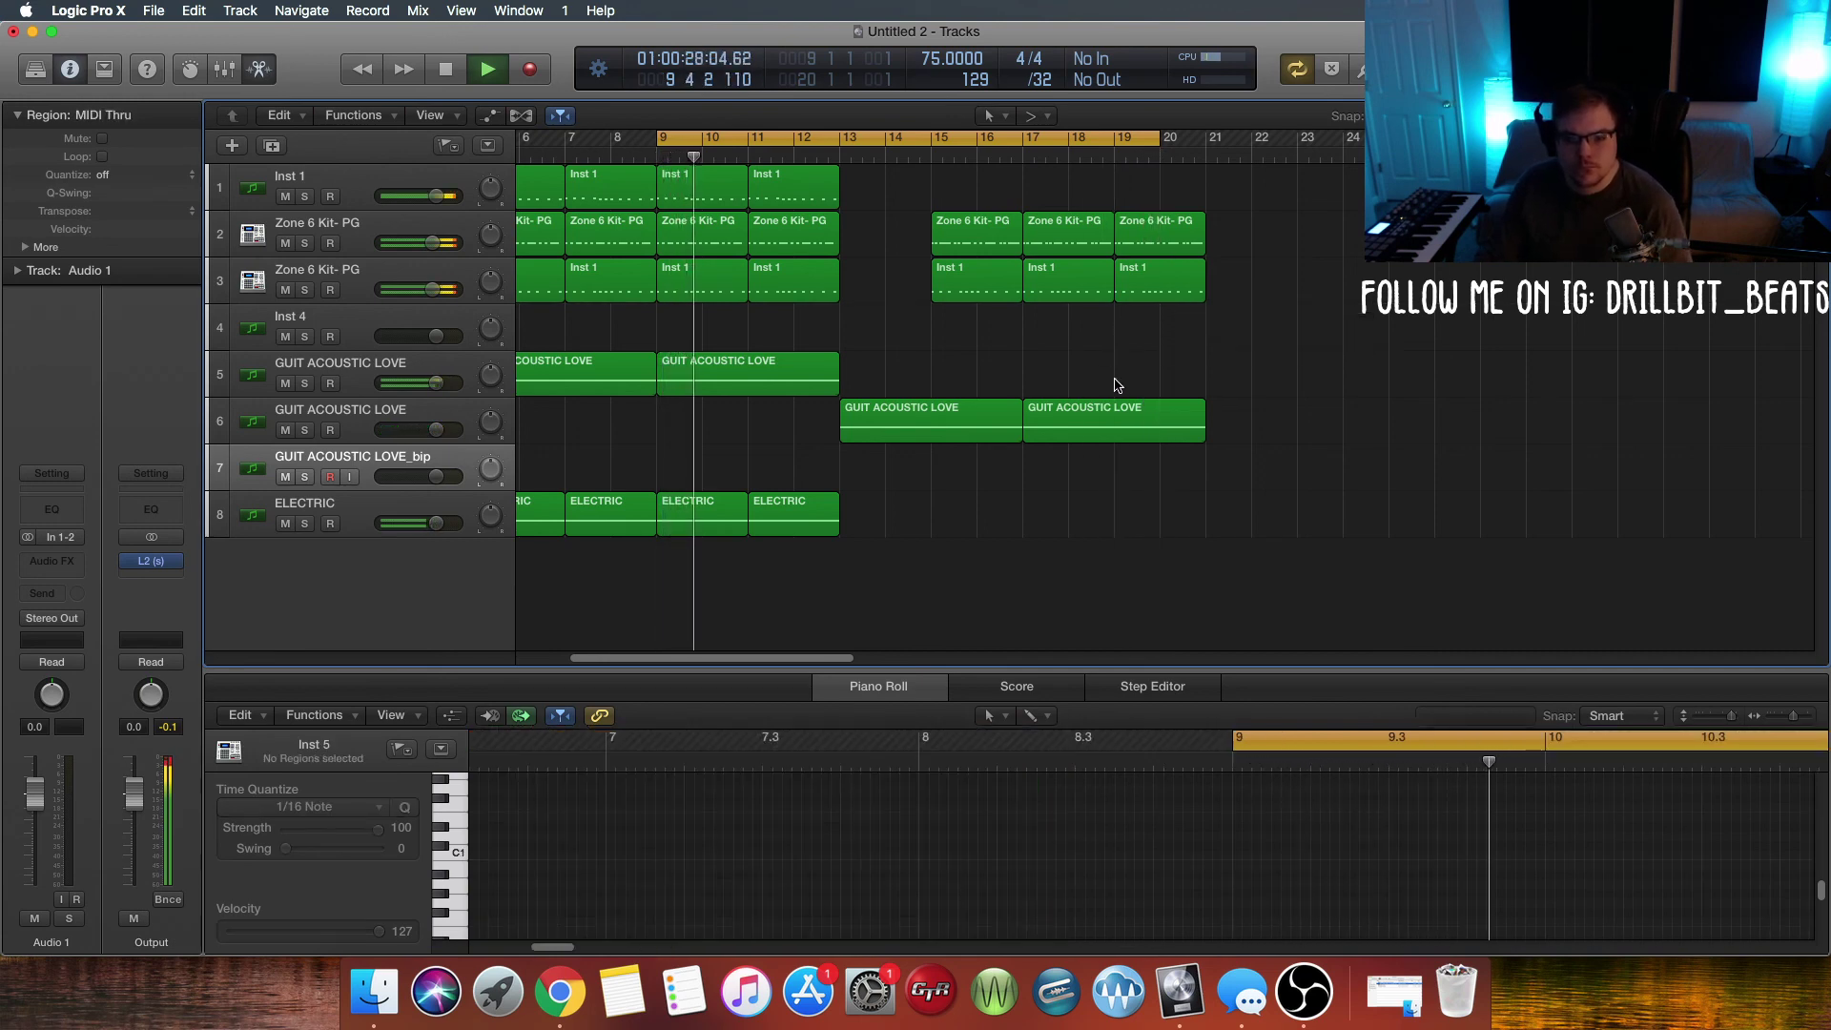
# Step: Copy the drum and guitar regions in bars 17 to 20 to bars 21 and 25, and cycle bars 21 to 28
pyautogui.moveTo(1056, 527)
pyautogui.mouseDown()
pyautogui.moveTo(1116, 447)
pyautogui.moveTo(1200, 240)
pyautogui.moveTo(1163, 244)
pyautogui.moveTo(1252, 241)
pyautogui.mouseUp()
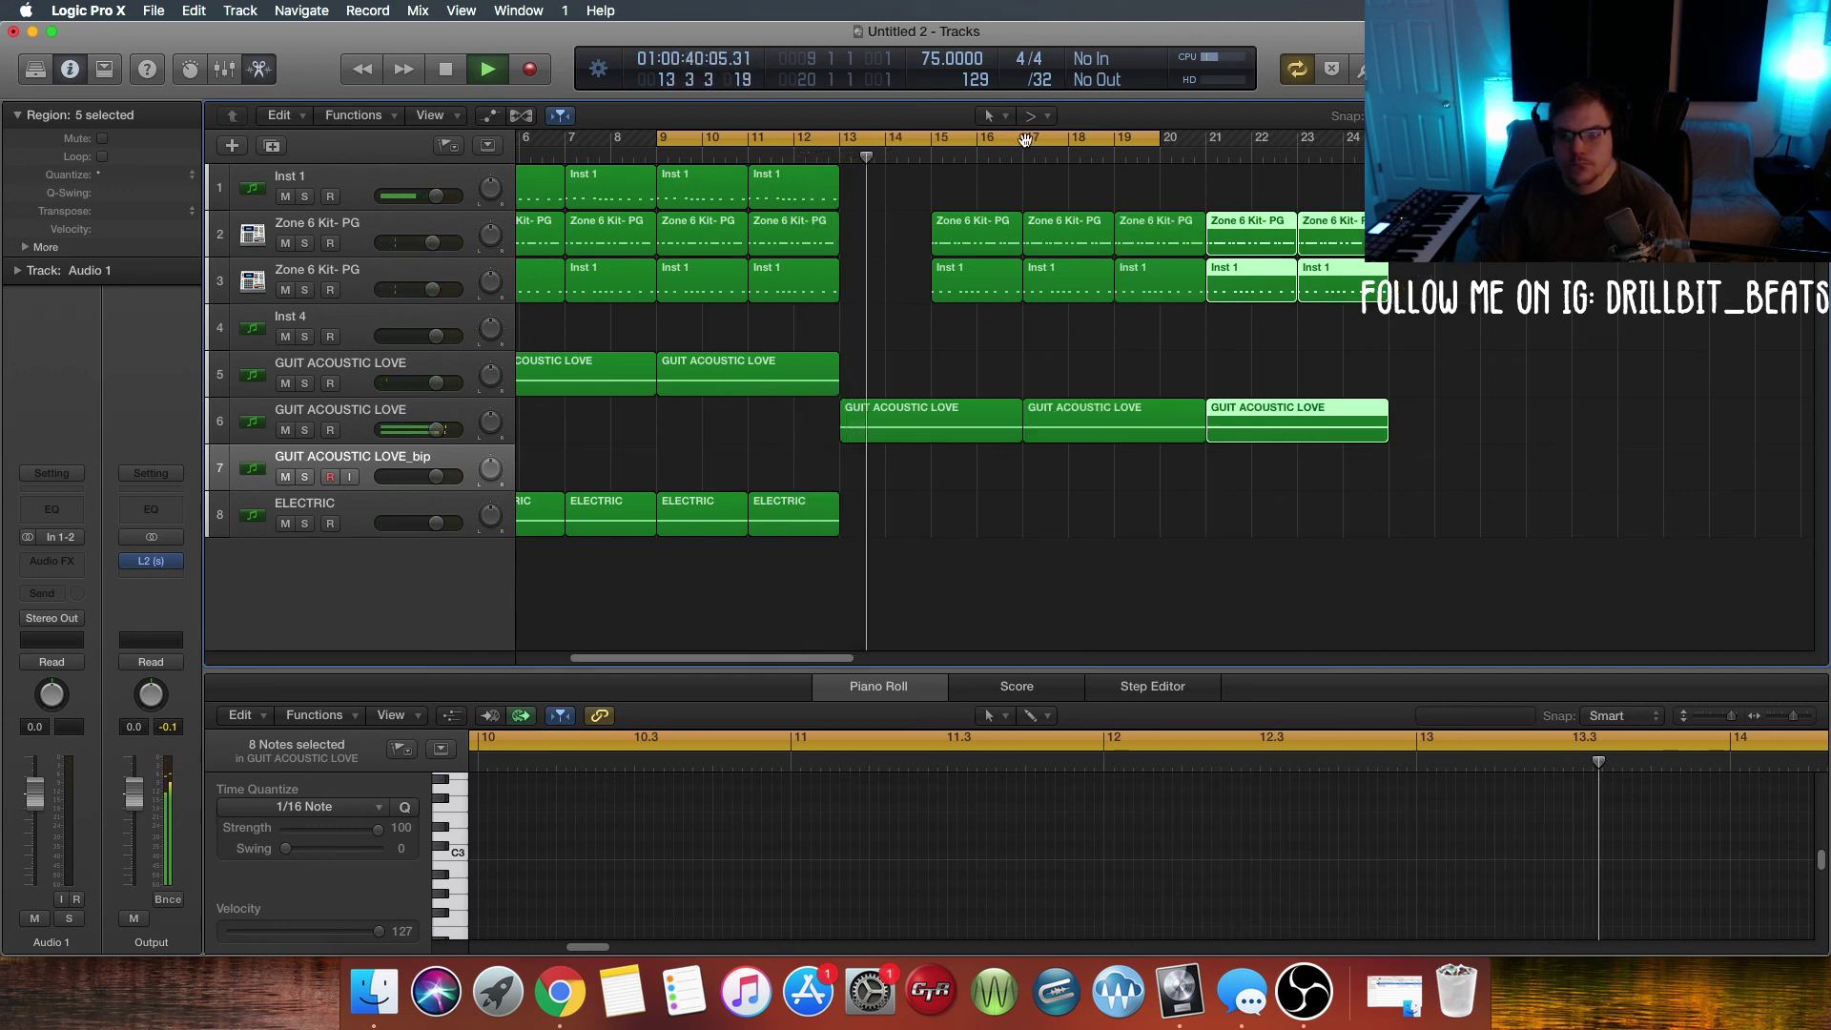
pyautogui.moveTo(978, 141); pyautogui.dragTo(1161, 153)
pyautogui.moveTo(1341, 142); pyautogui.dragTo(1207, 226)
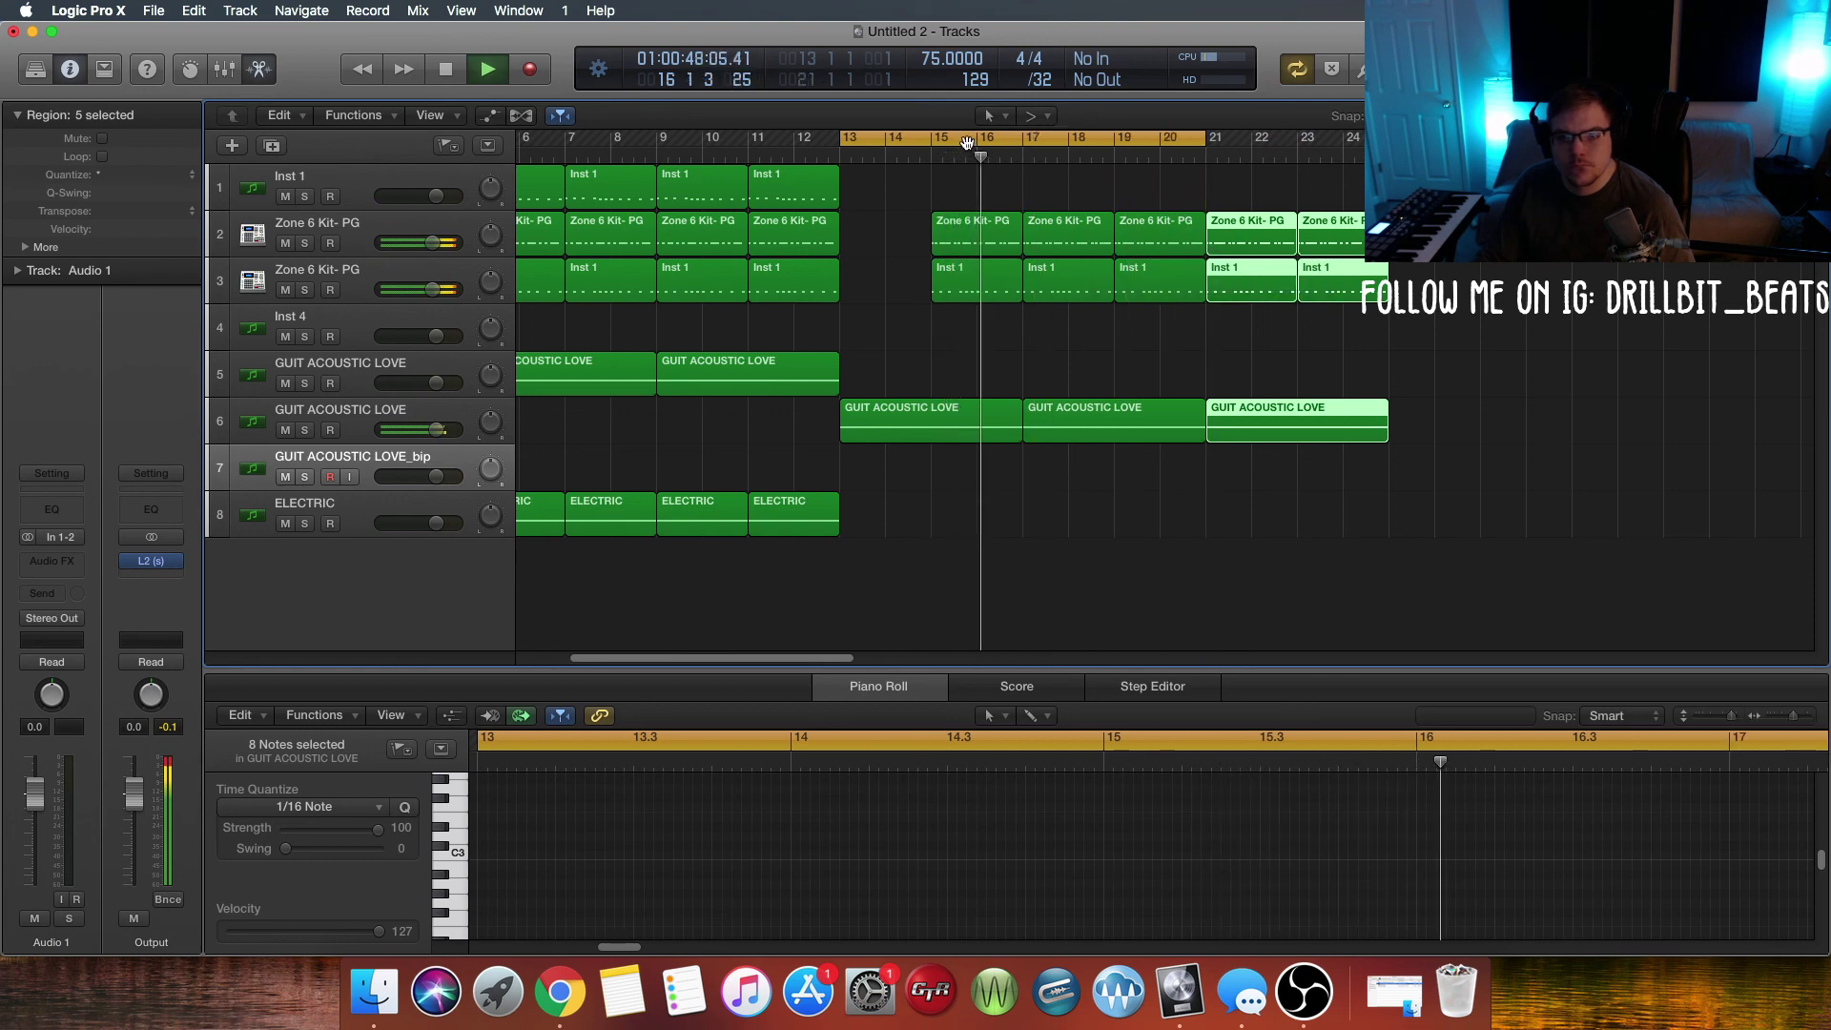
pyautogui.moveTo(971, 143); pyautogui.dragTo(1324, 162)
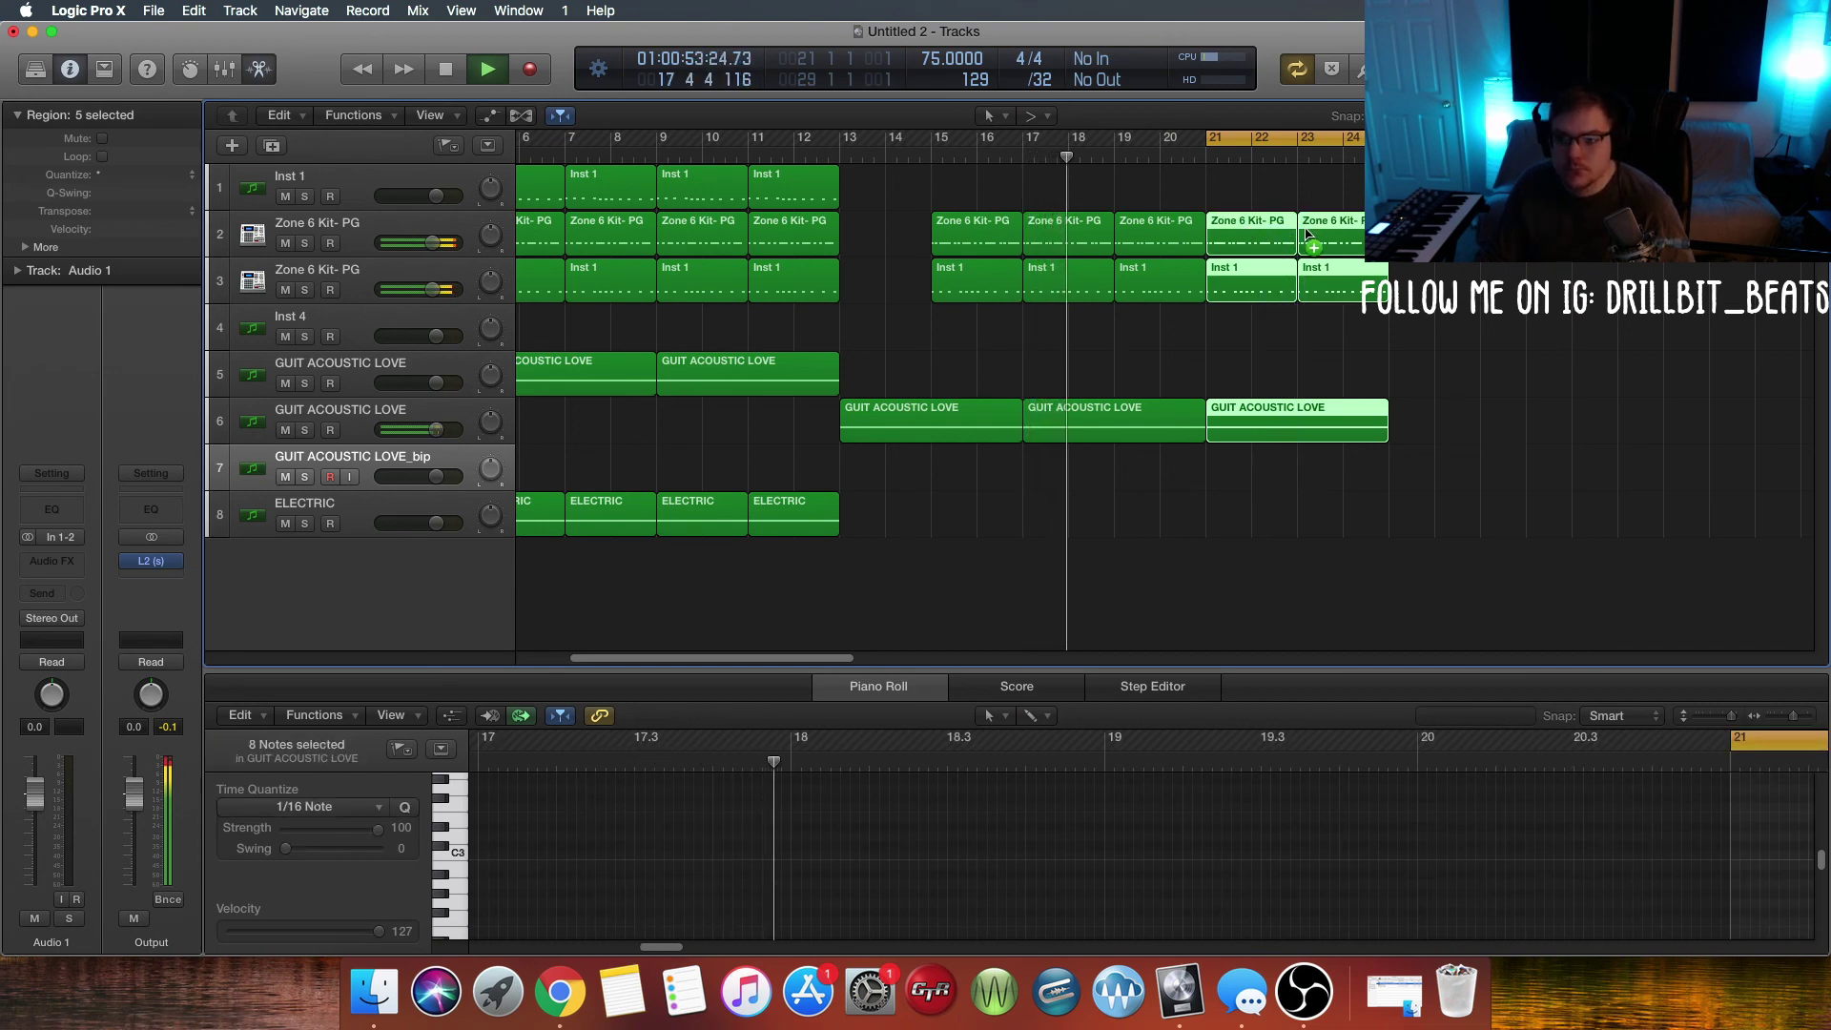
pyautogui.moveTo(1258, 229); pyautogui.dragTo(1442, 229)
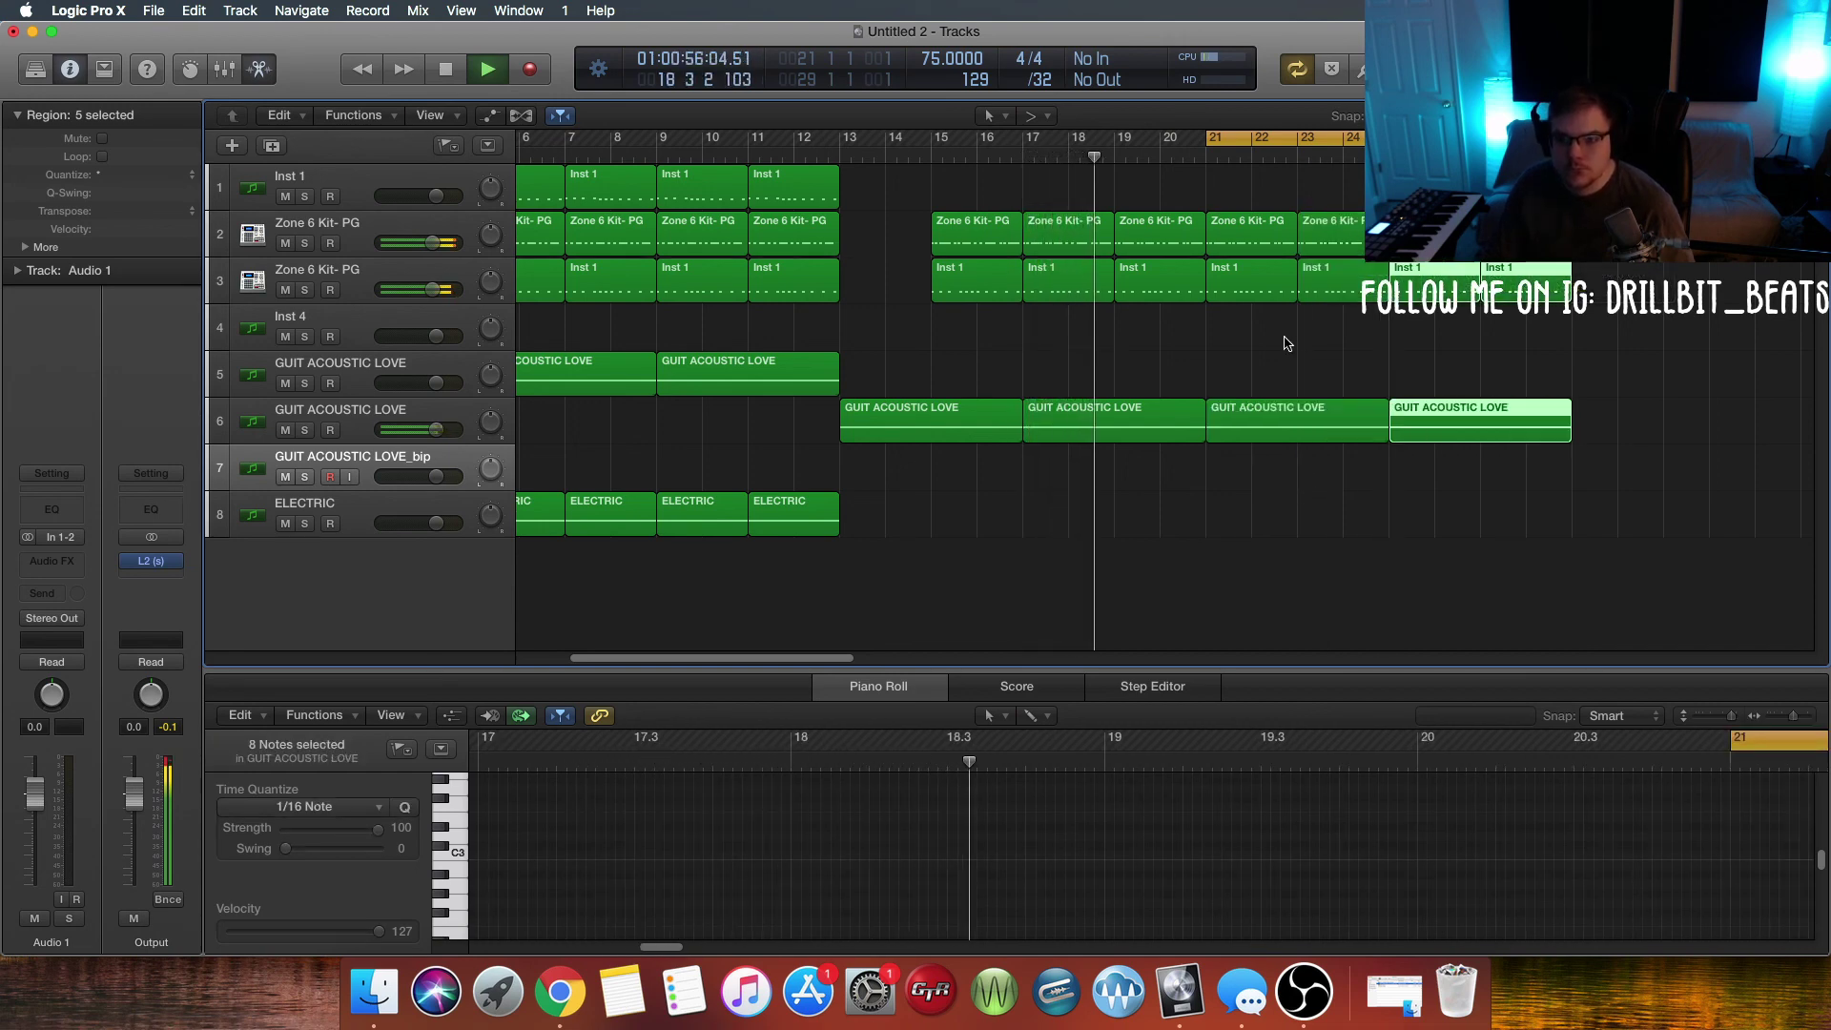
pyautogui.click(1252, 378)
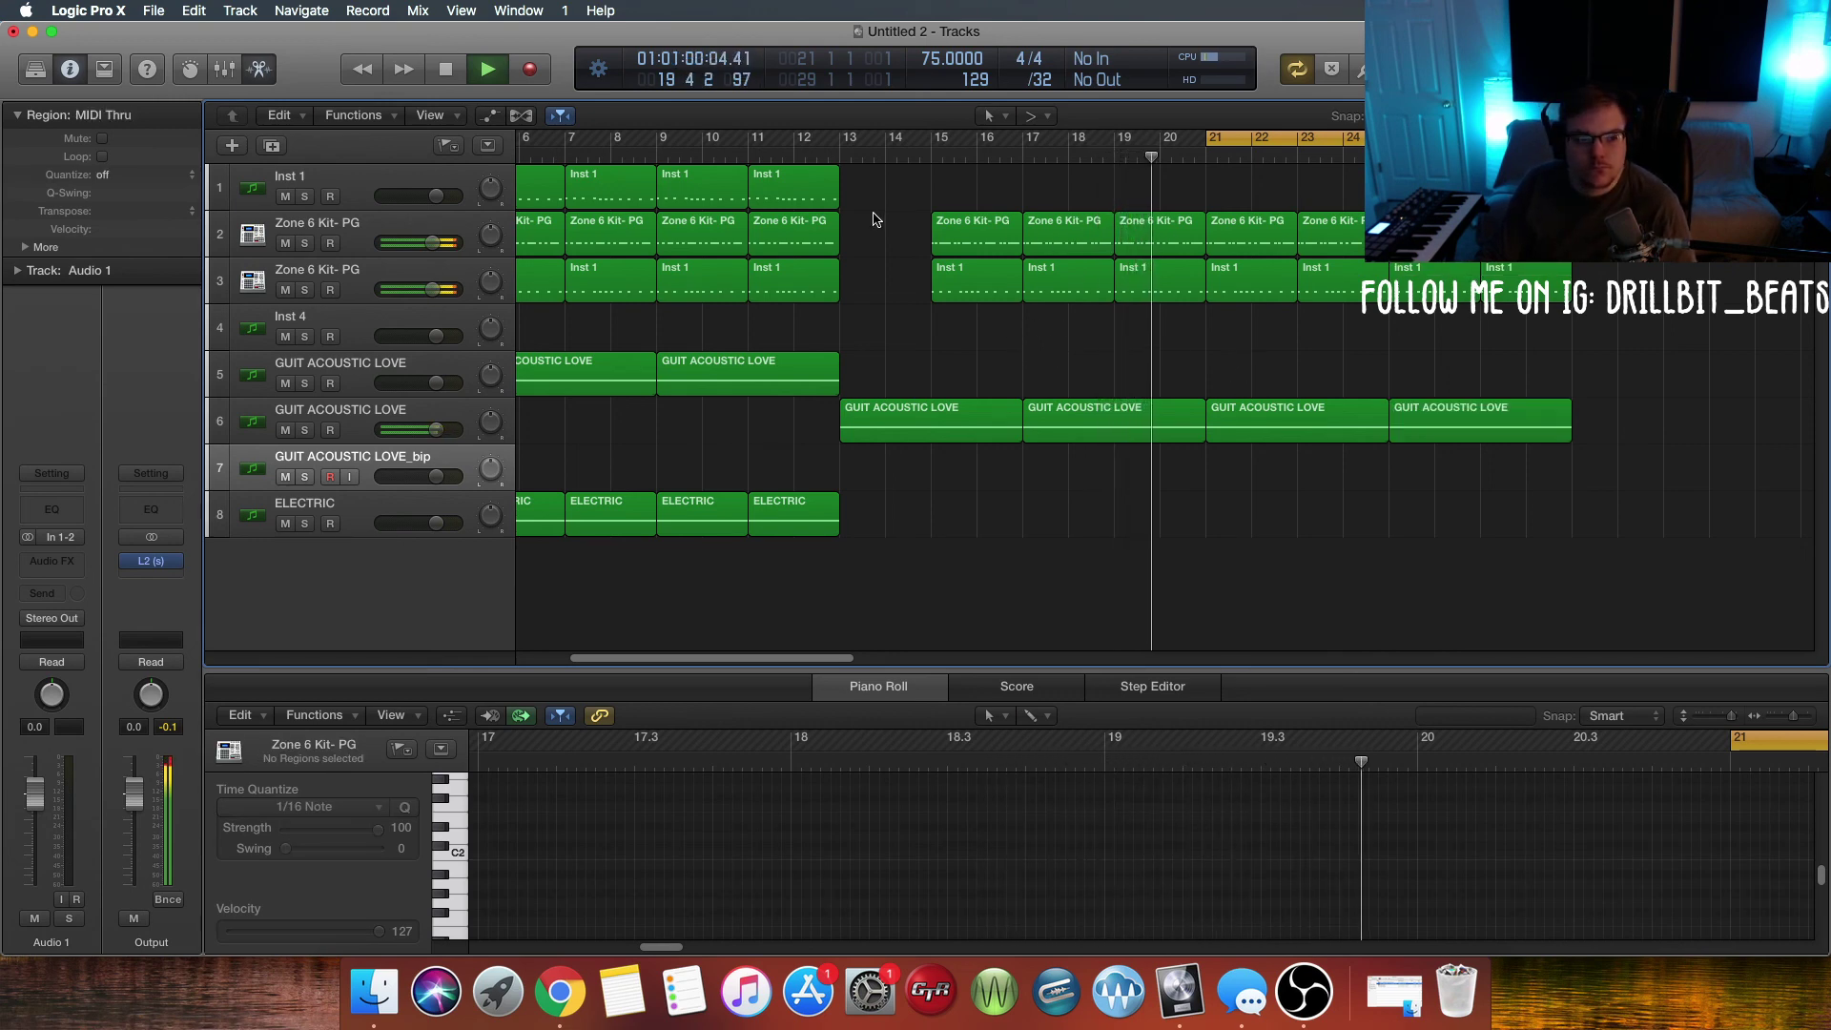
# Step: Fill bars 17 to 28 of track 1 with copies of the Inst 1 region, and extend the cycle range back to bar 5
pyautogui.moveTo(863, 199); pyautogui.dragTo(1067, 212)
pyautogui.click(1324, 199)
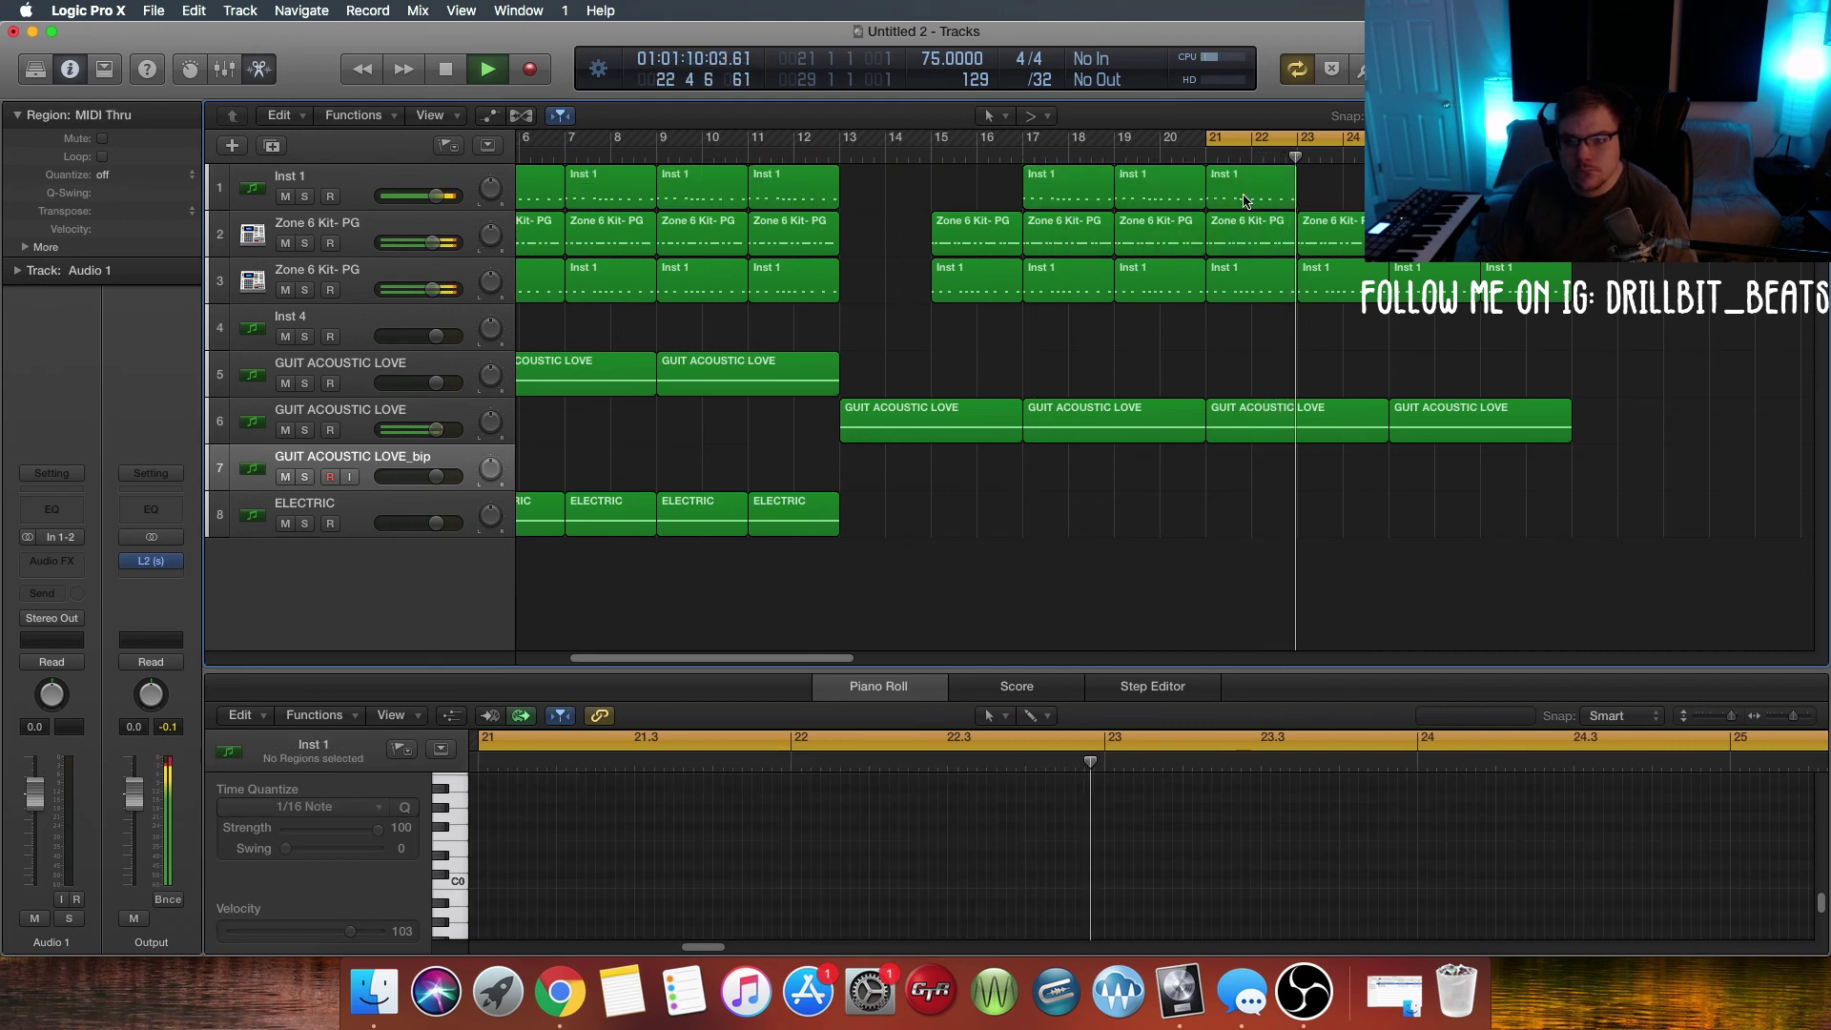
pyautogui.moveTo(1356, 195); pyautogui.dragTo(1061, 196)
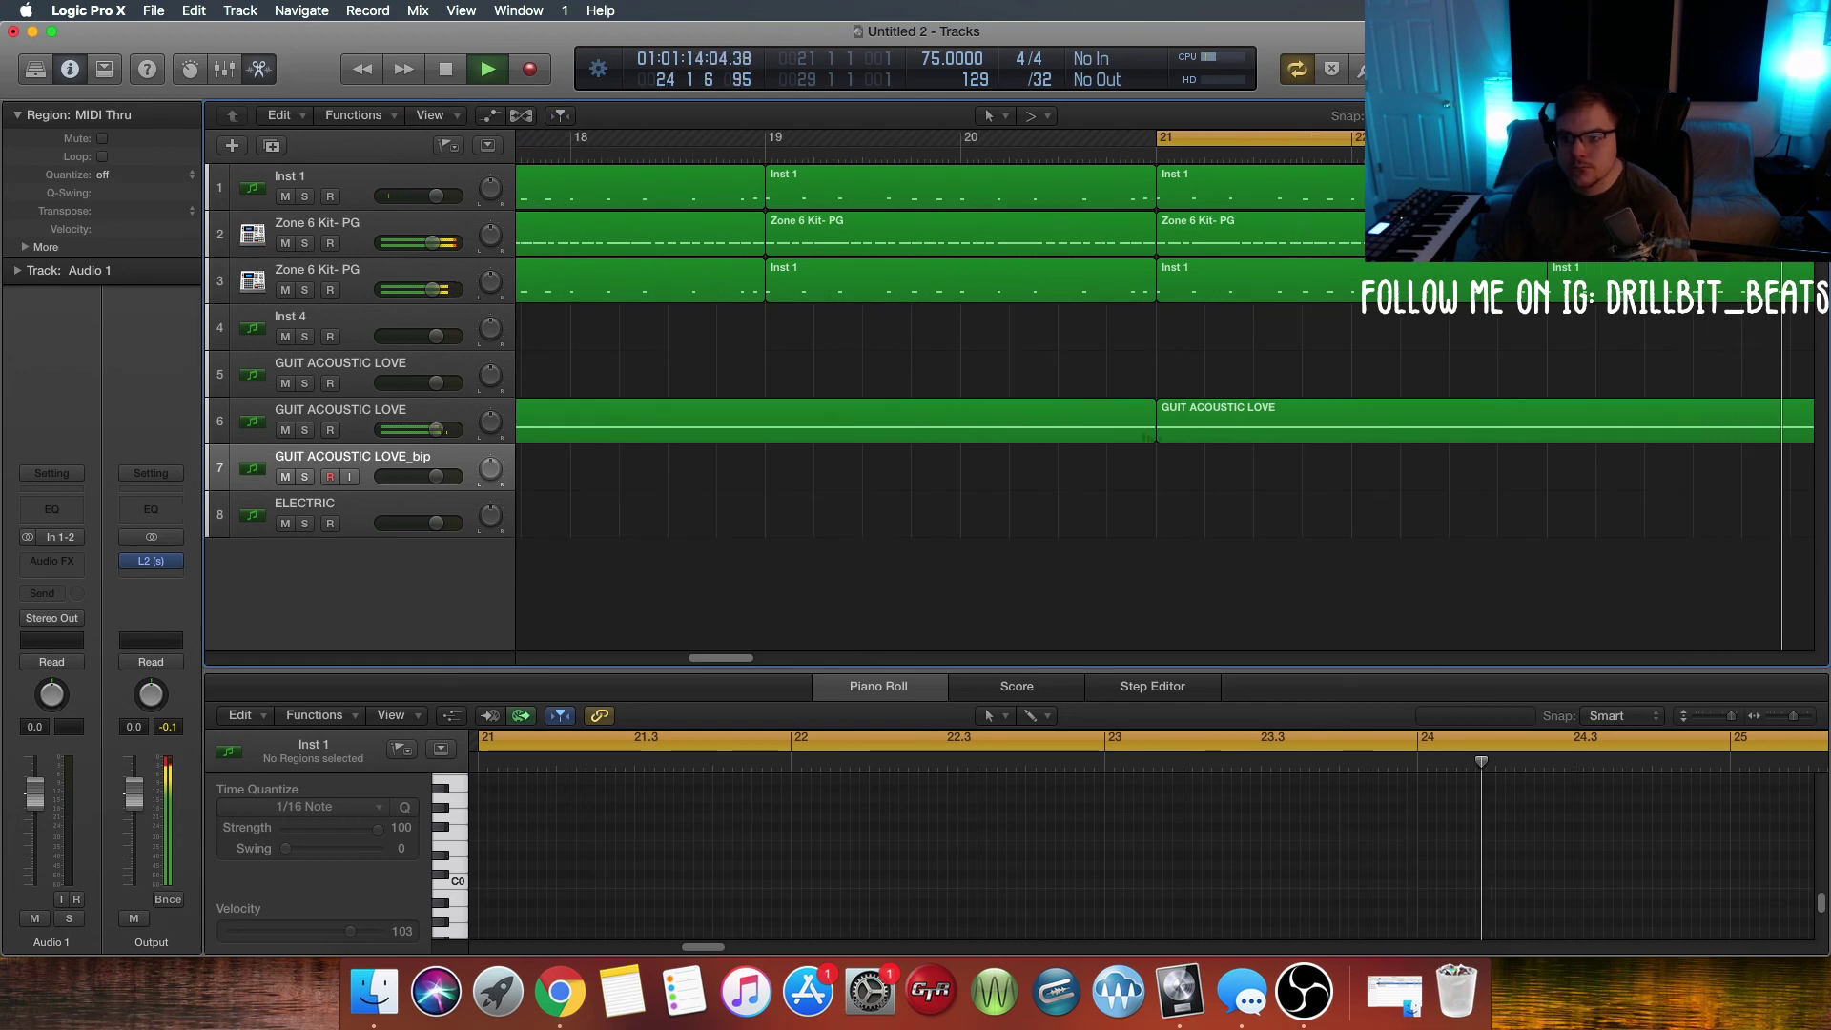
pyautogui.press('super+Left')
pyautogui.press('super+Left')
pyautogui.press('super+Left')
pyautogui.press('super+Left')
pyautogui.press('super+Left')
pyautogui.press('super+Left')
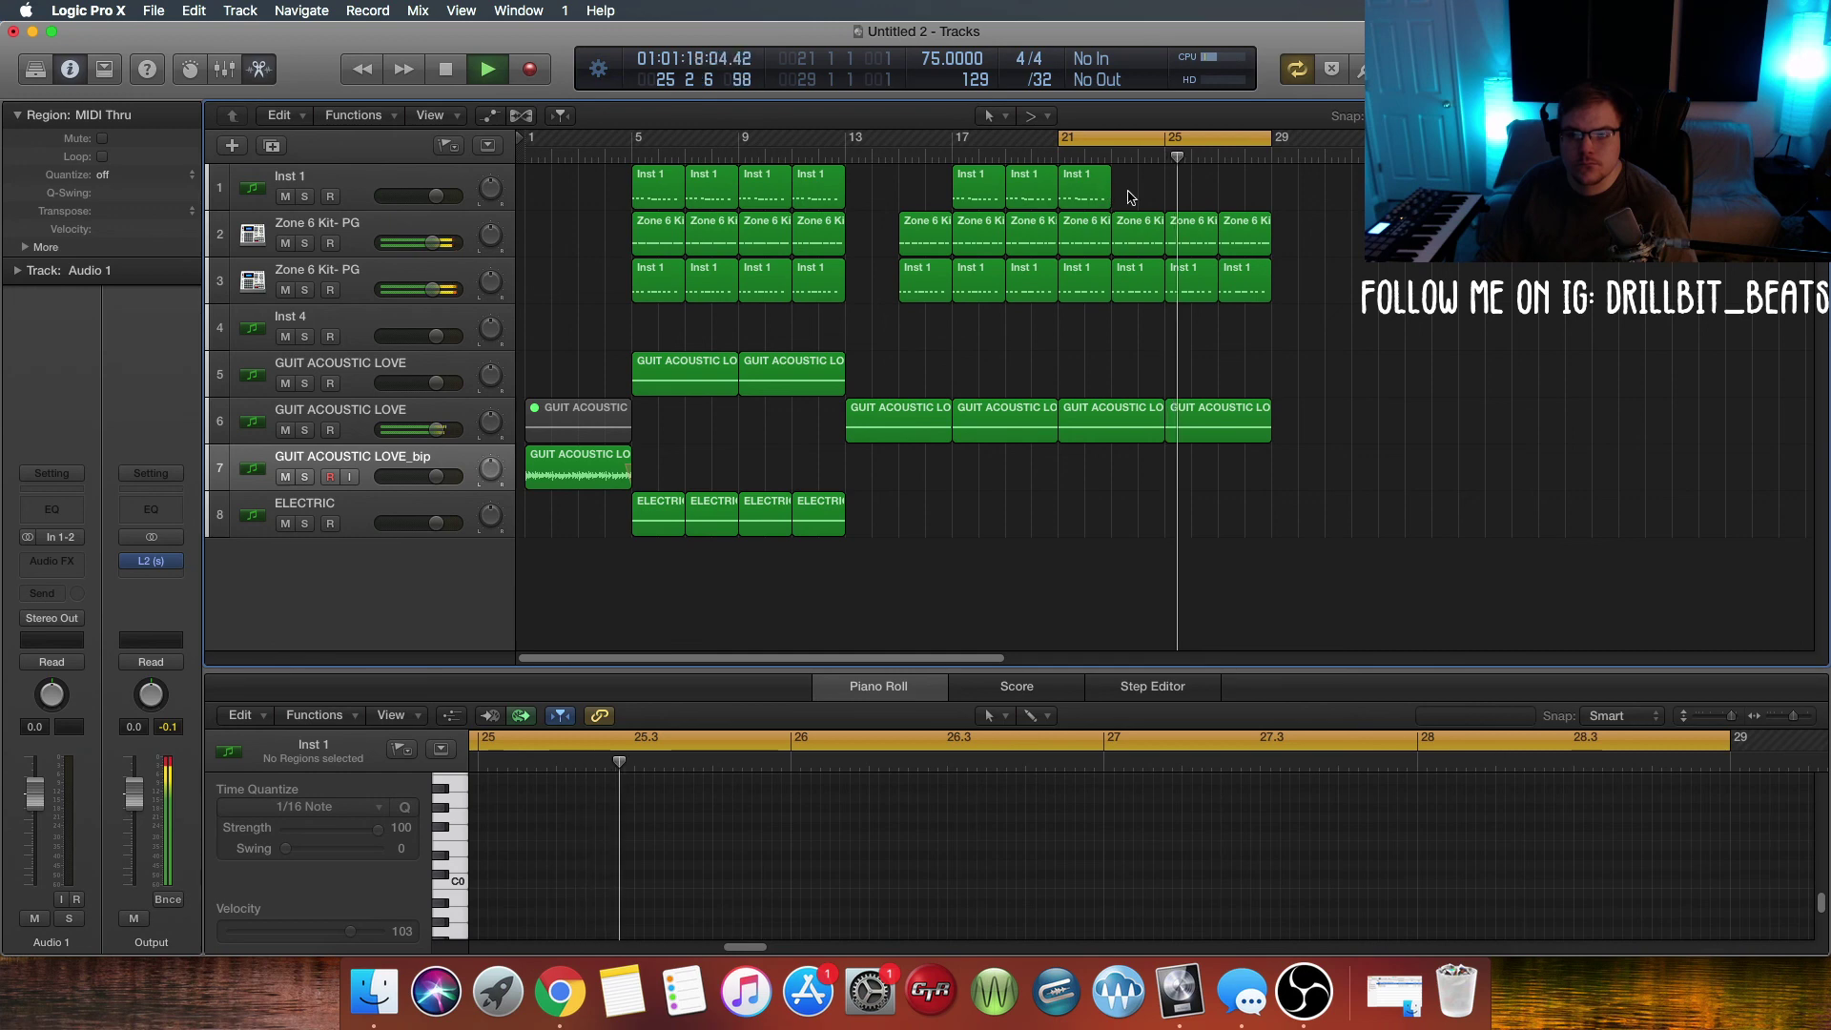
pyautogui.moveTo(1130, 196); pyautogui.dragTo(954, 194)
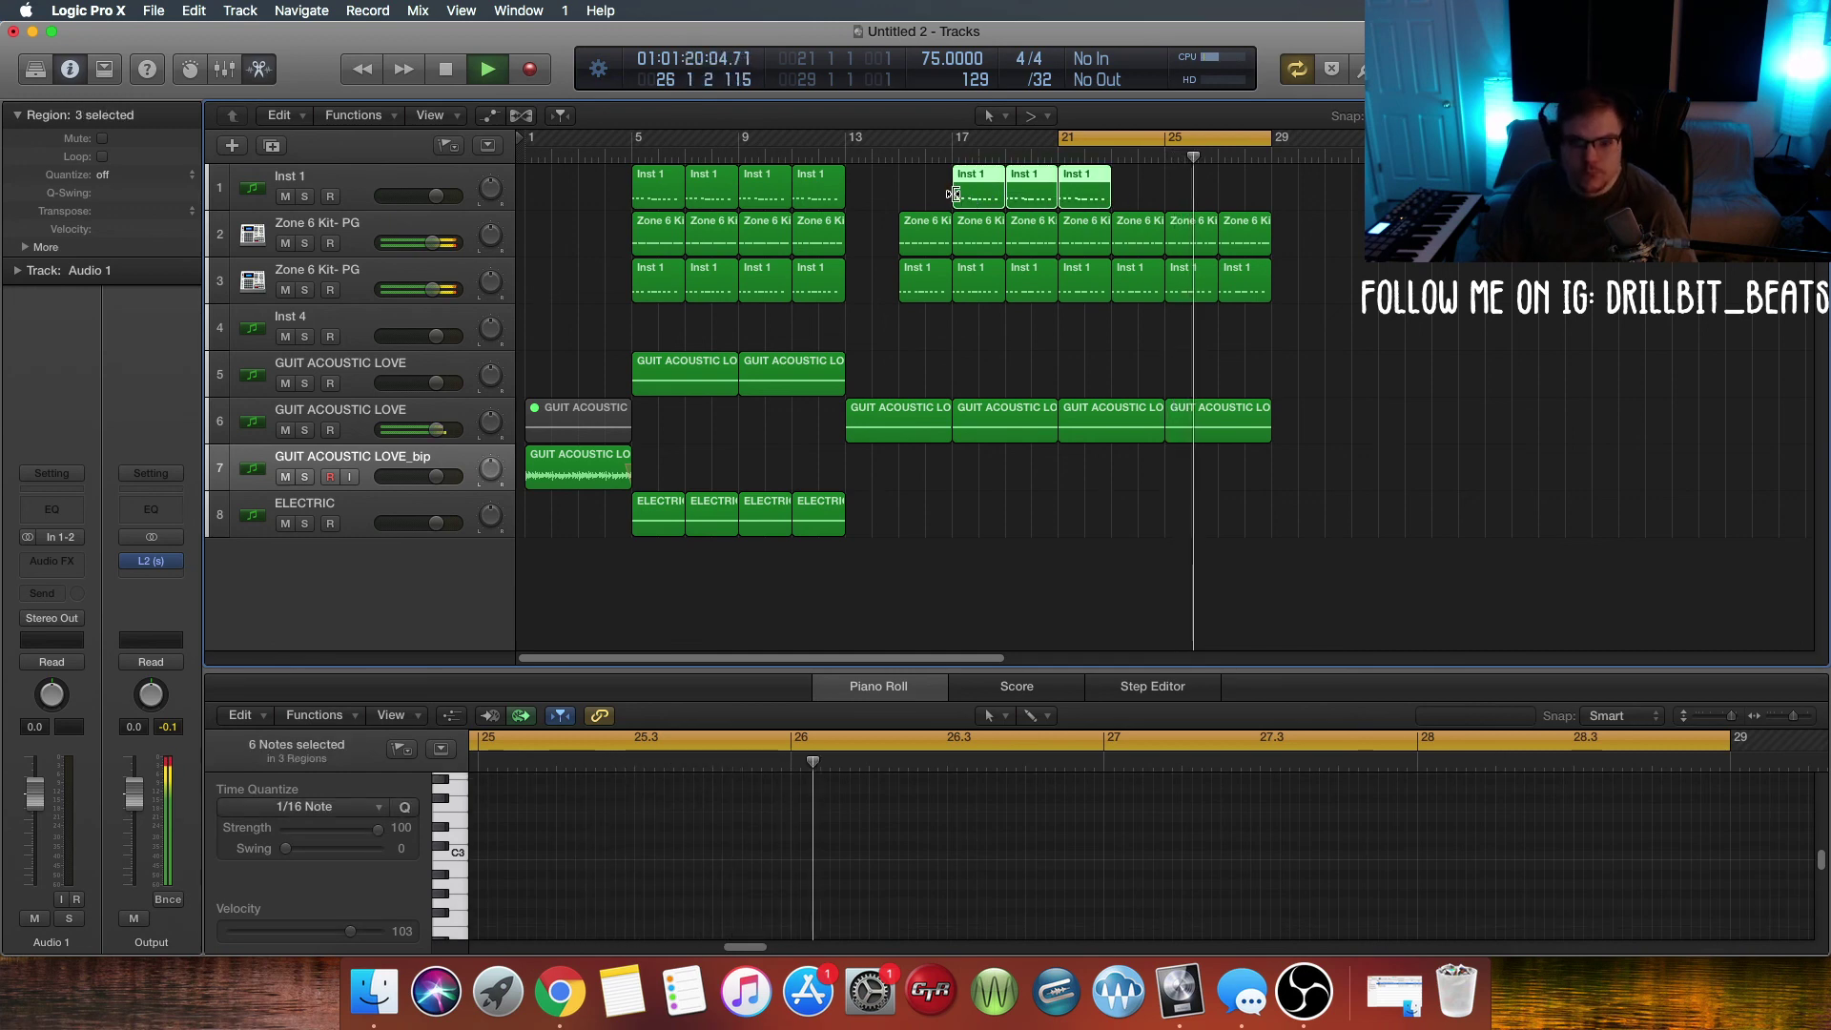
pyautogui.moveTo(972, 198); pyautogui.dragTo(1132, 197)
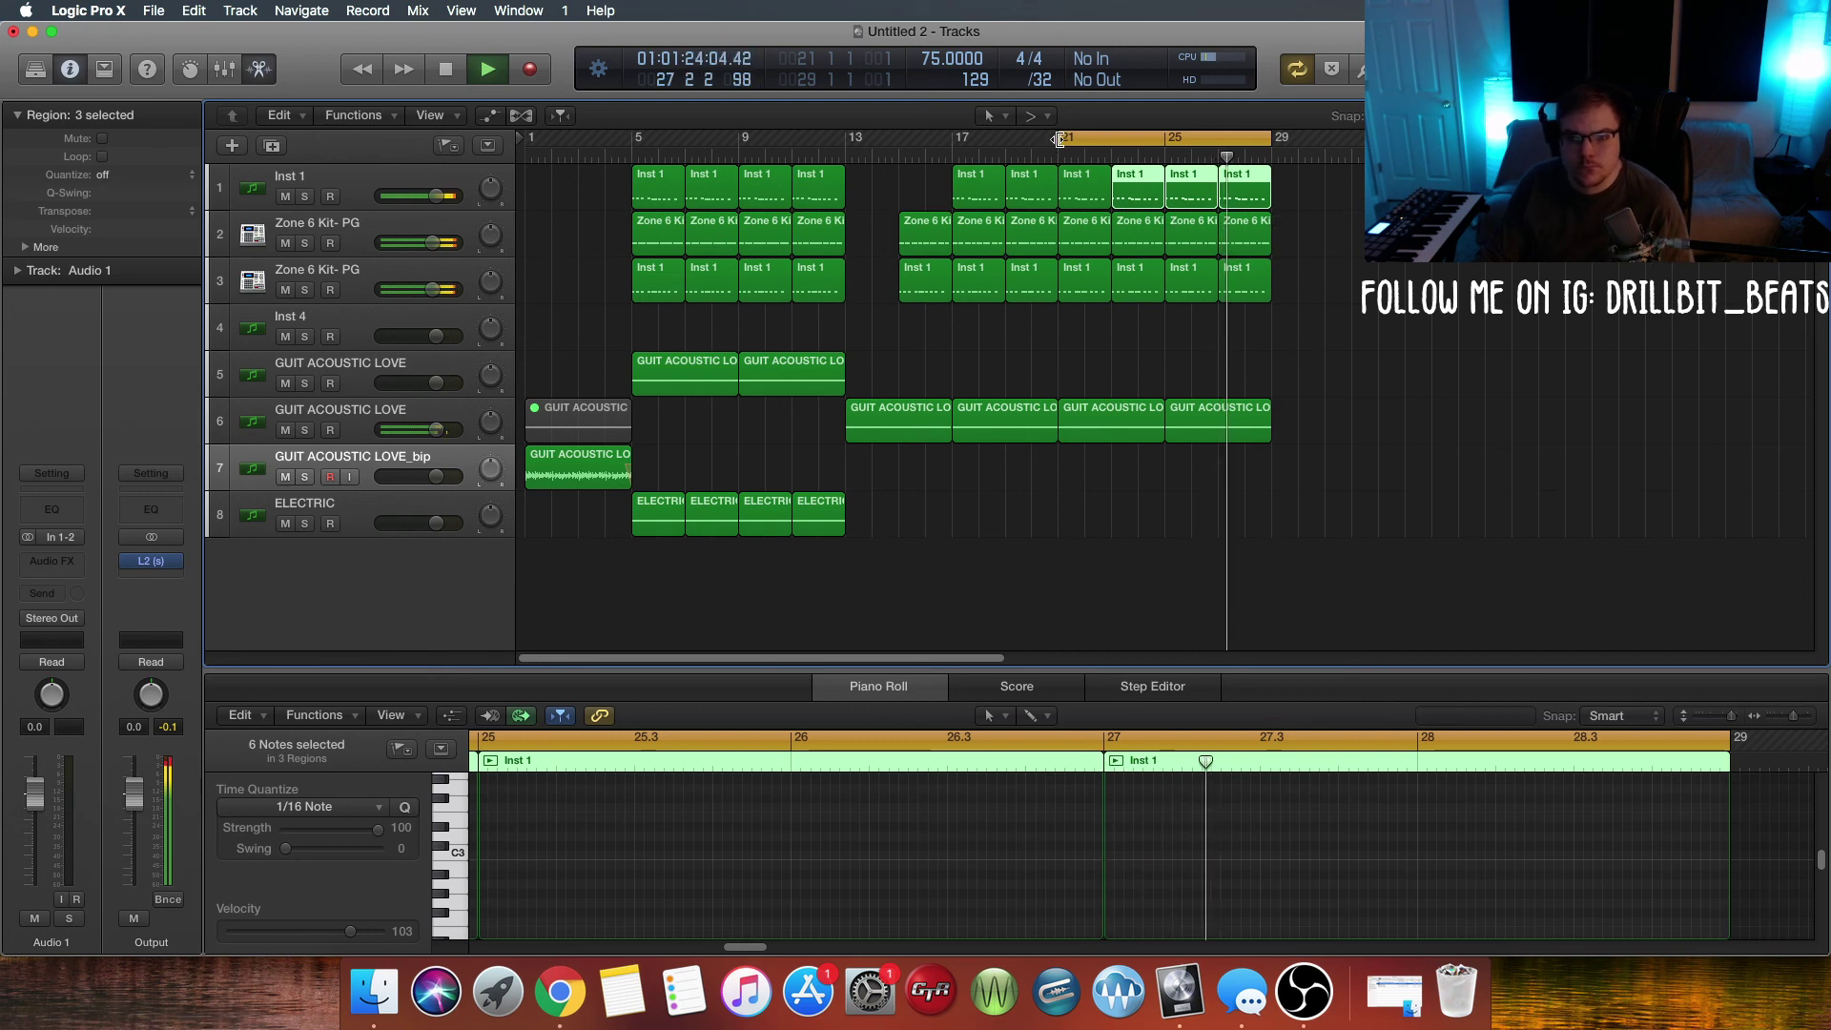
pyautogui.moveTo(1060, 137); pyautogui.dragTo(635, 219)
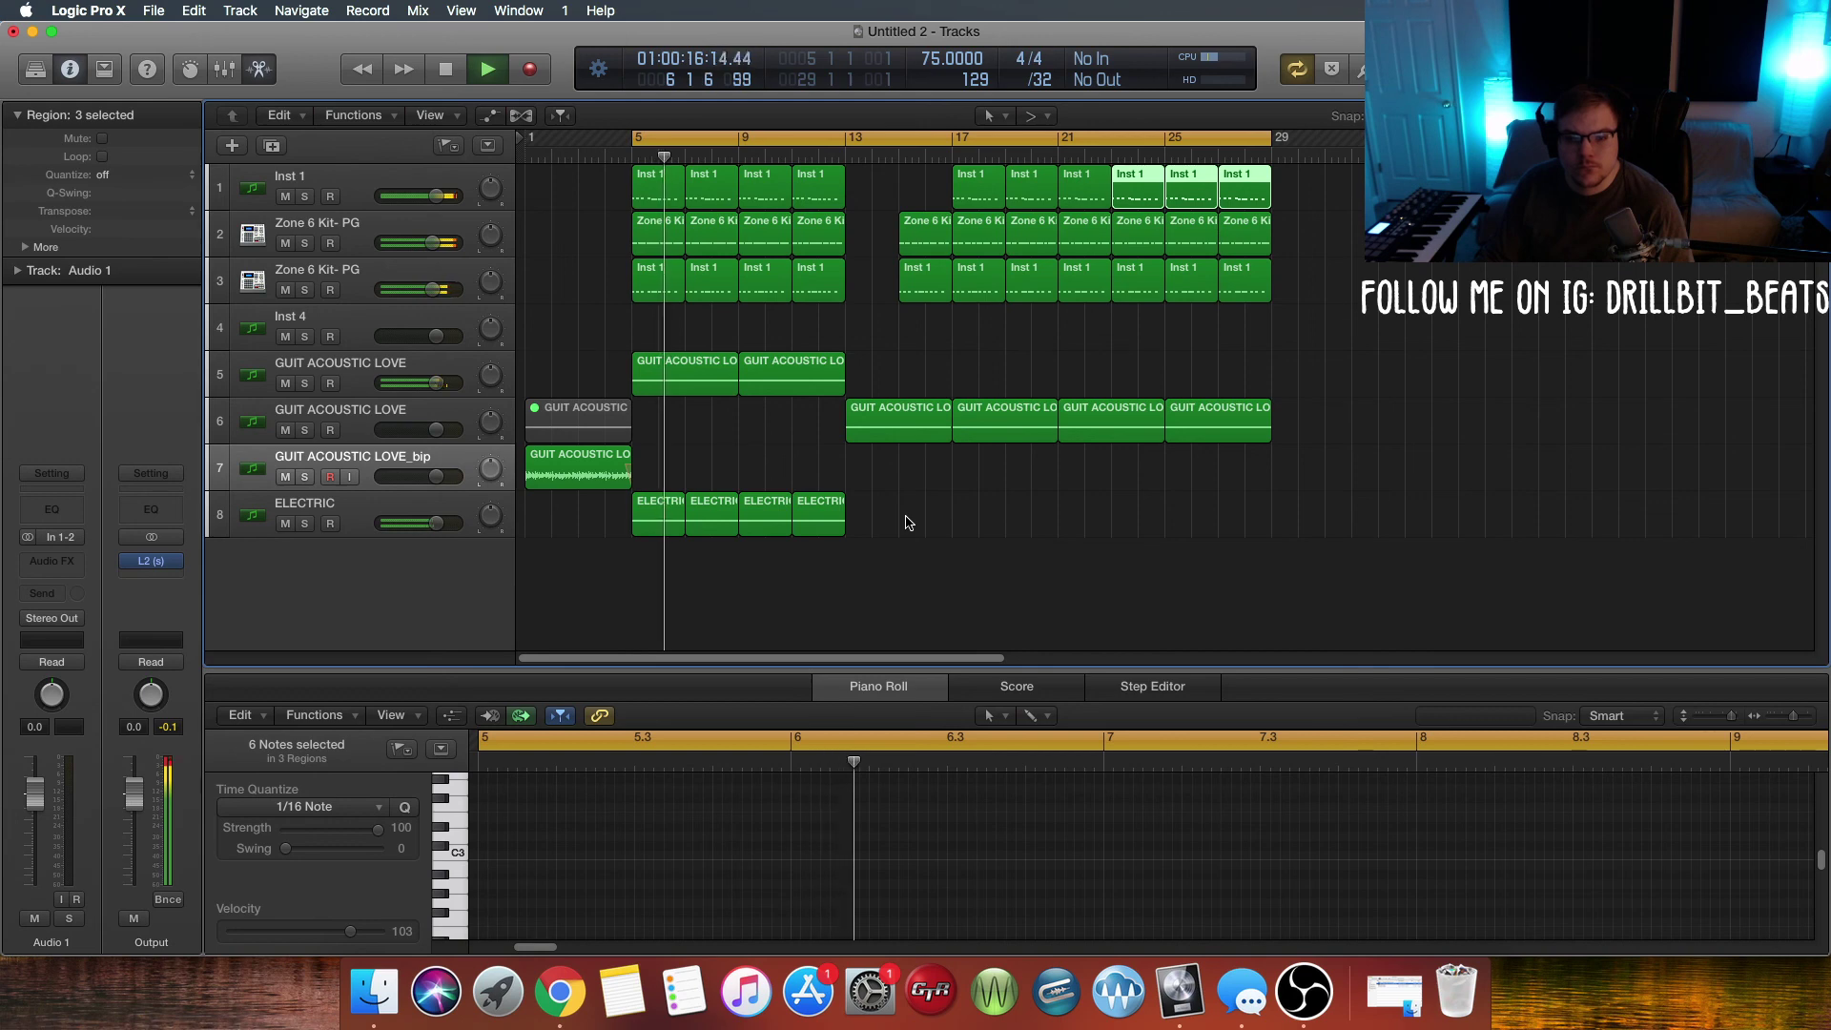
pyautogui.click(832, 521)
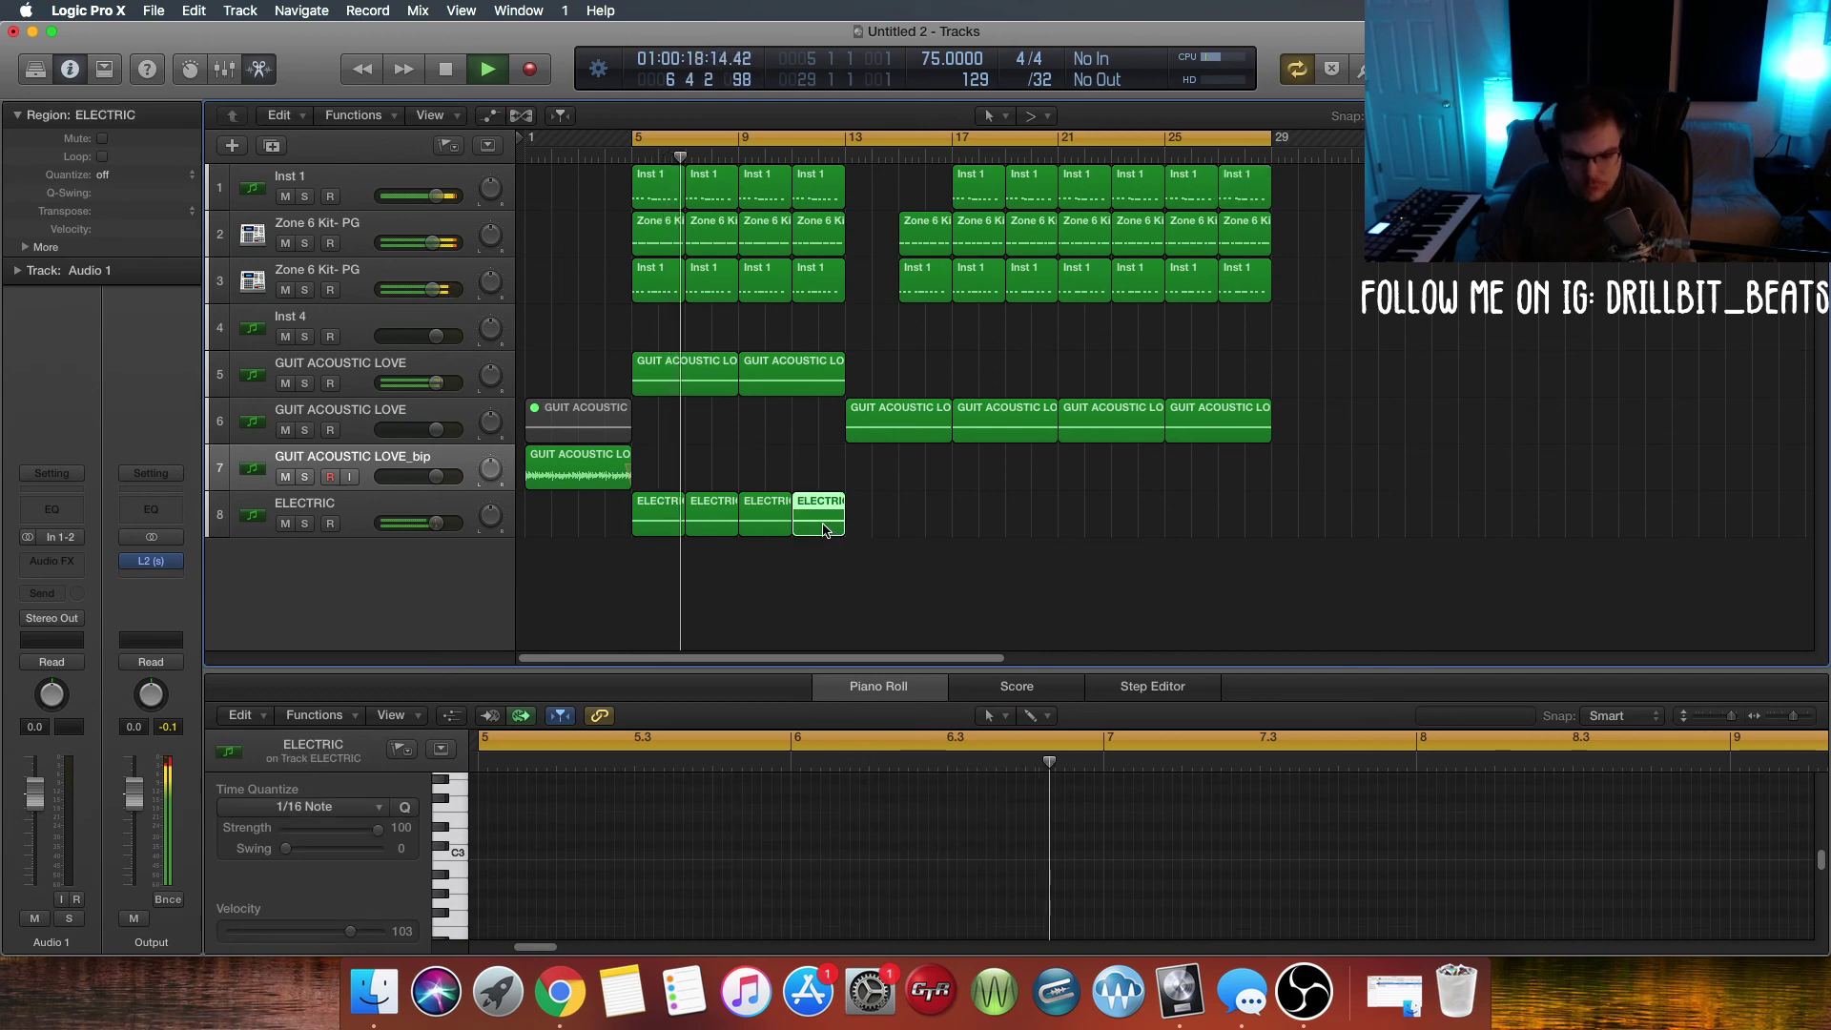
pyautogui.moveTo(848, 523); pyautogui.dragTo(876, 521)
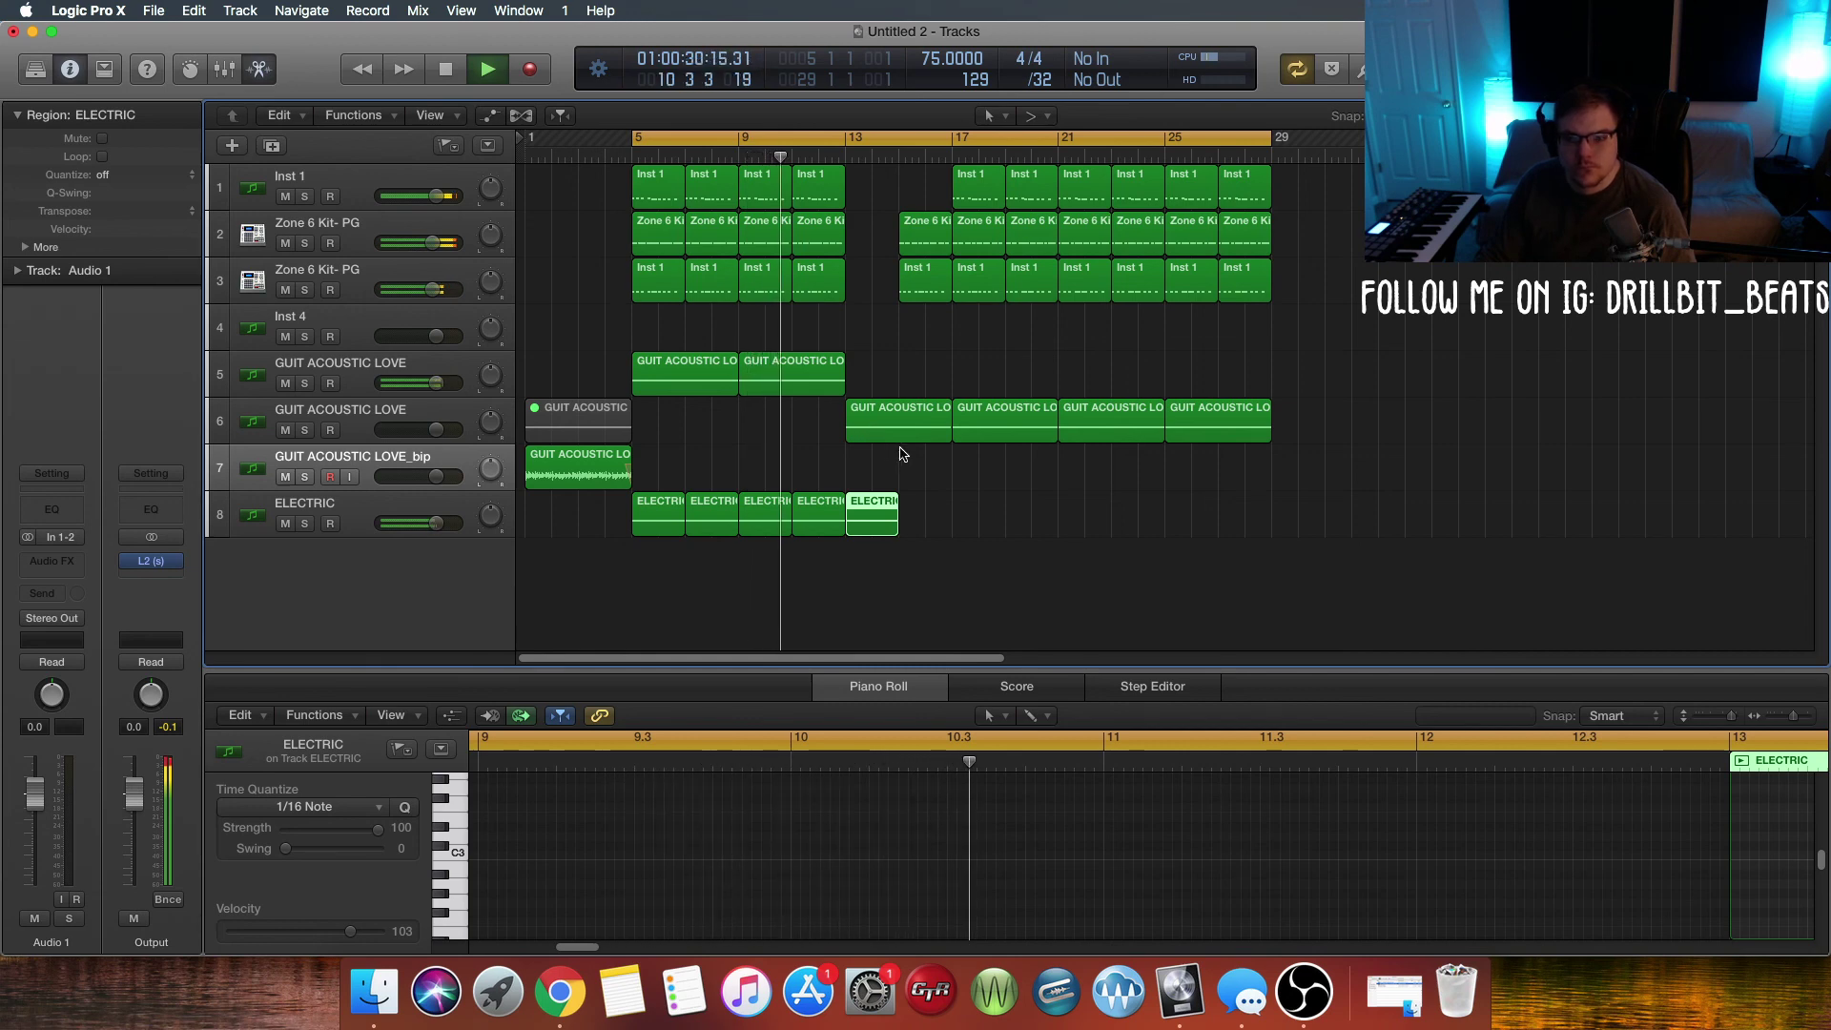
pyautogui.click(826, 520)
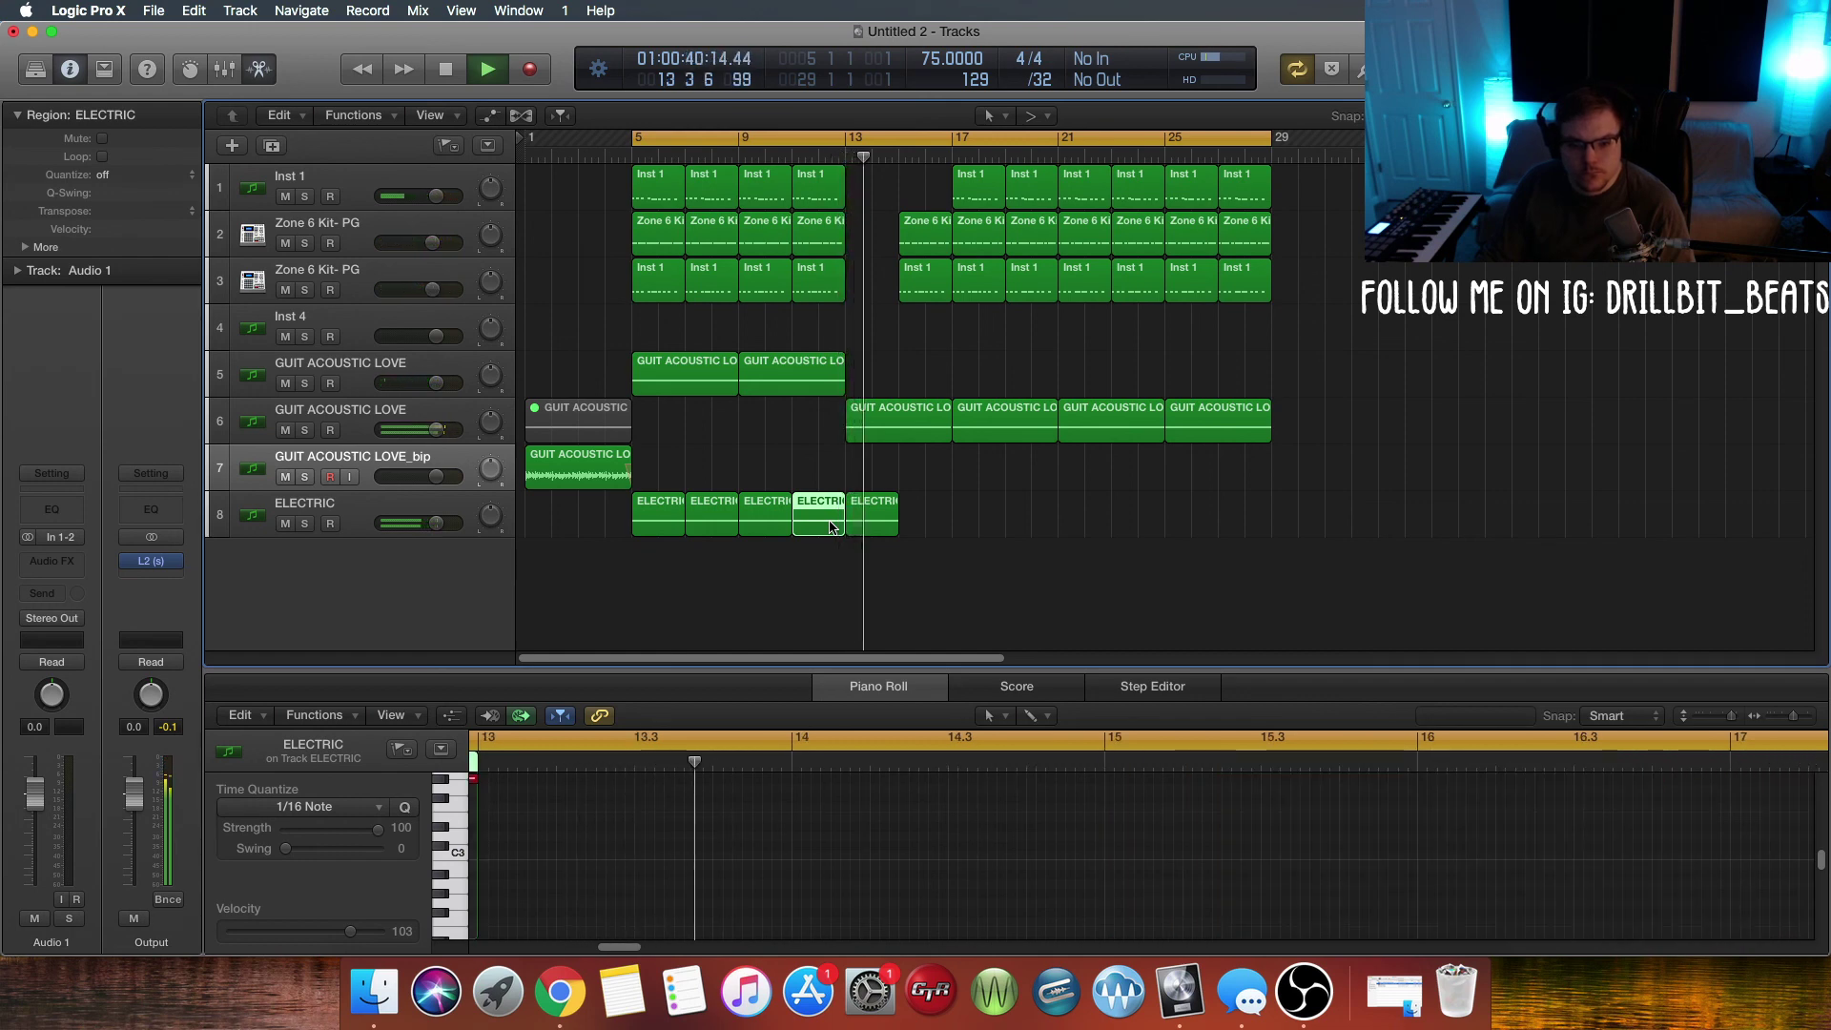
pyautogui.click(866, 525)
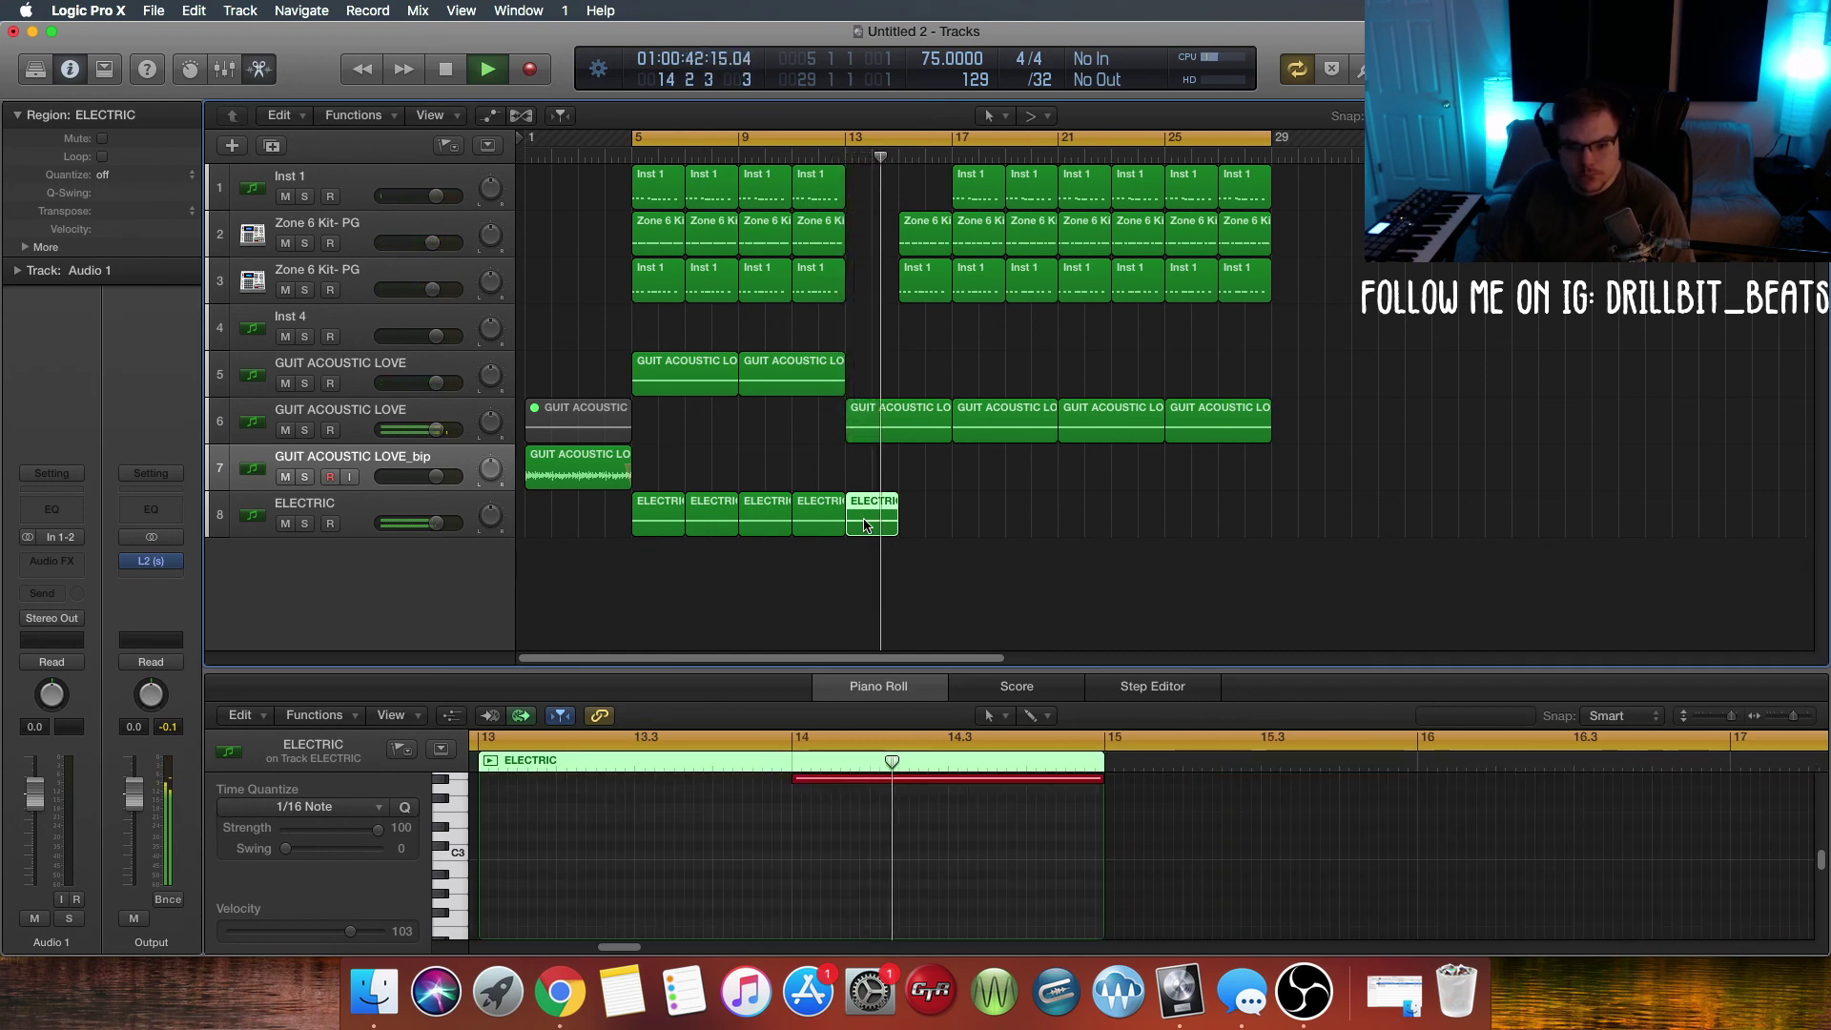
pyautogui.press('Delete')
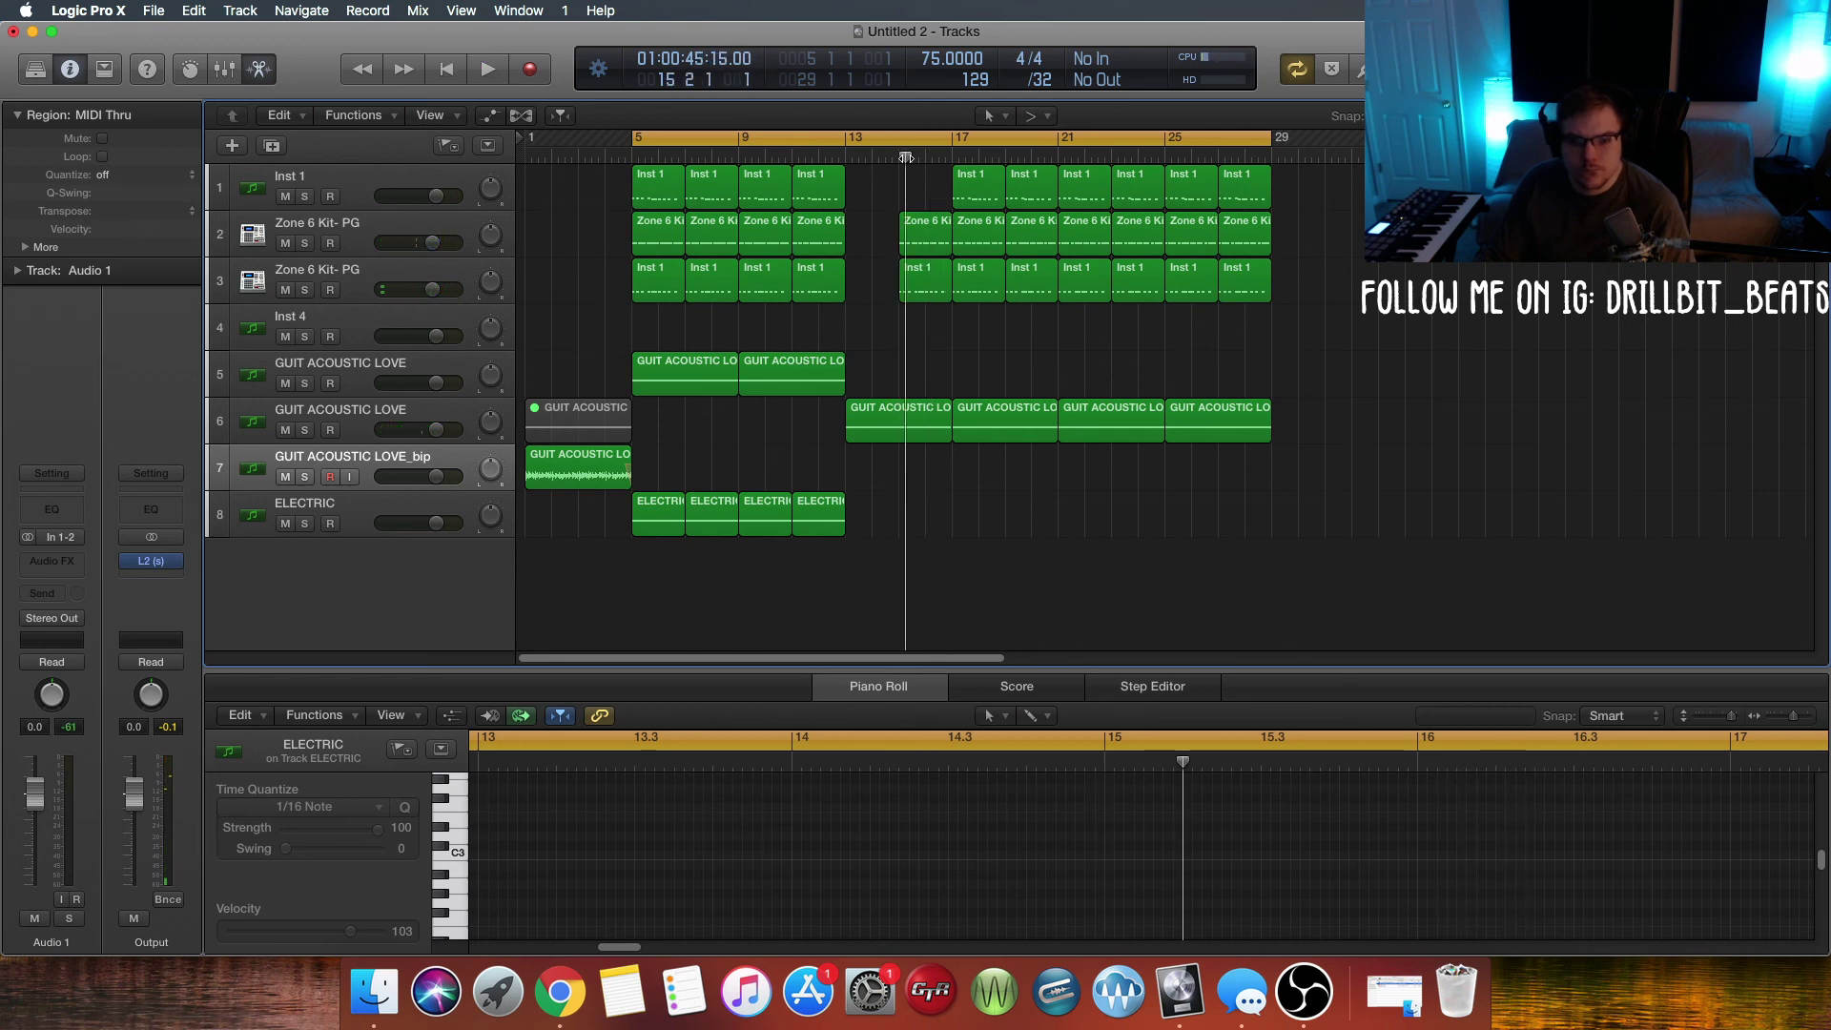
# Step: Split the track 6 GUIT ACOUSTIC LOVE region at bar 15, splitting its overlapping notes, and delete the part in bars 13 and 14
pyautogui.click(876, 424)
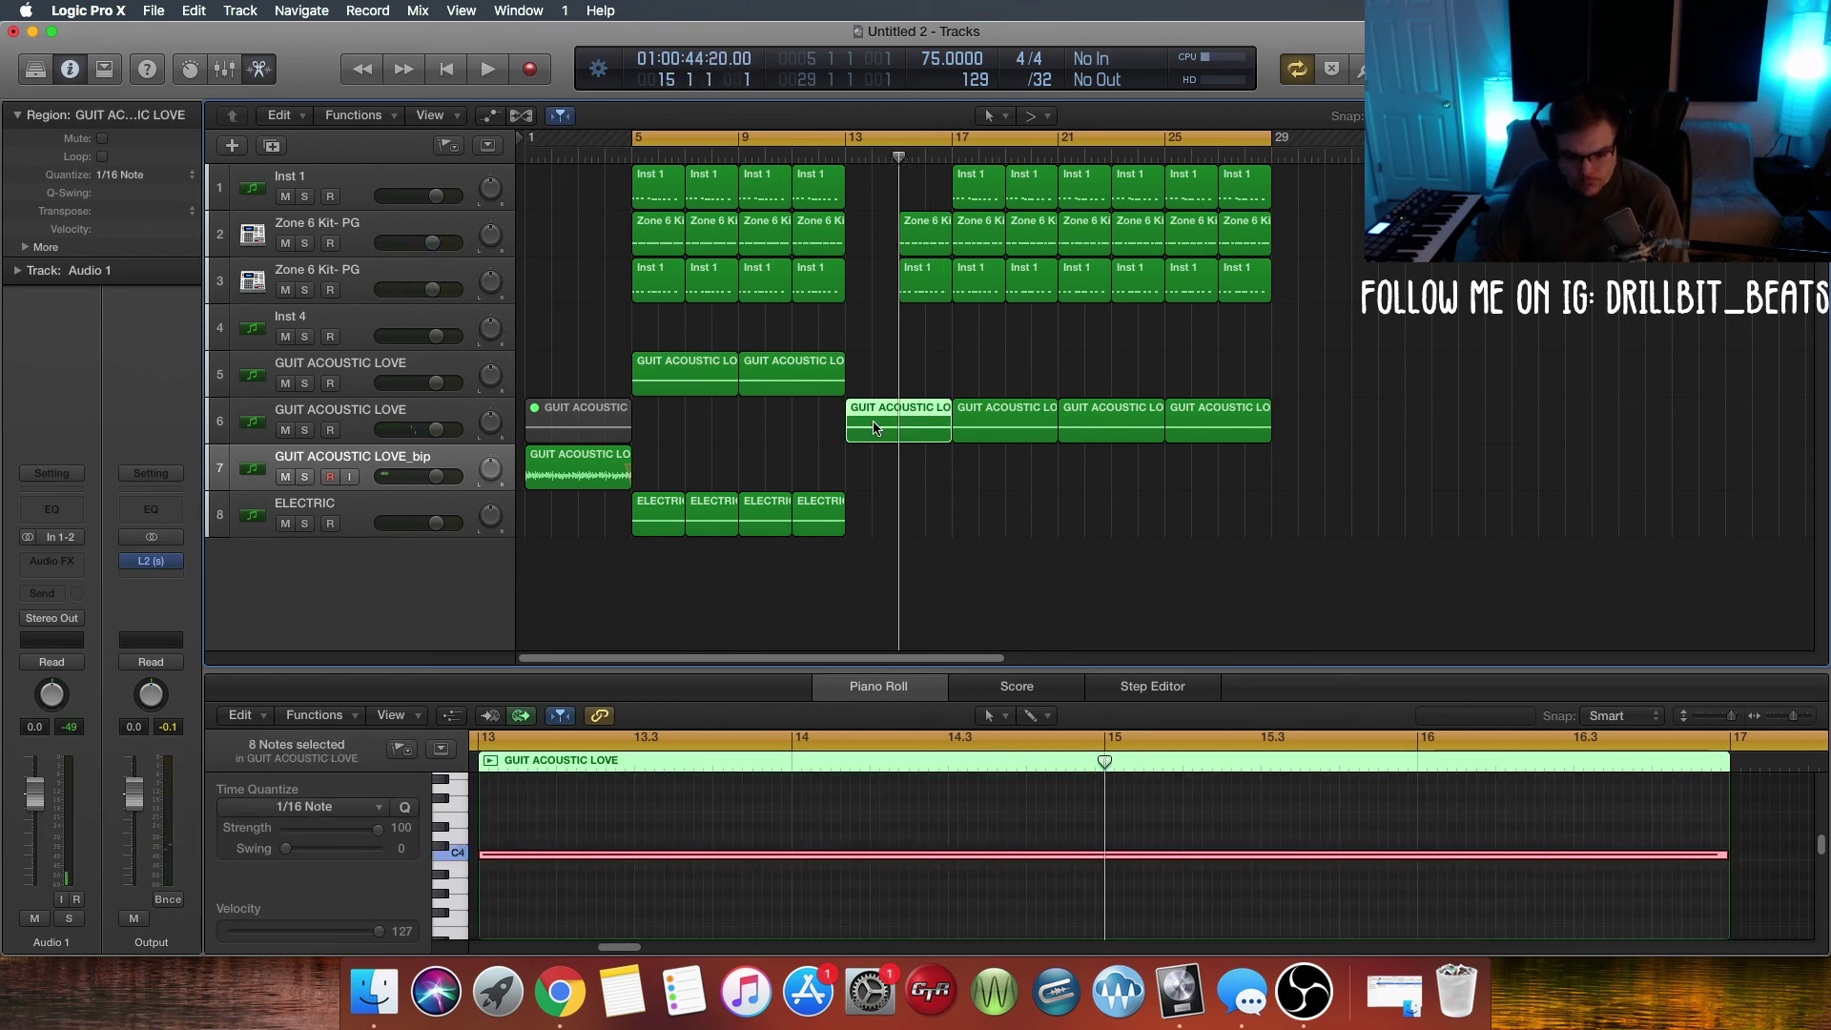
pyautogui.press('super+t')
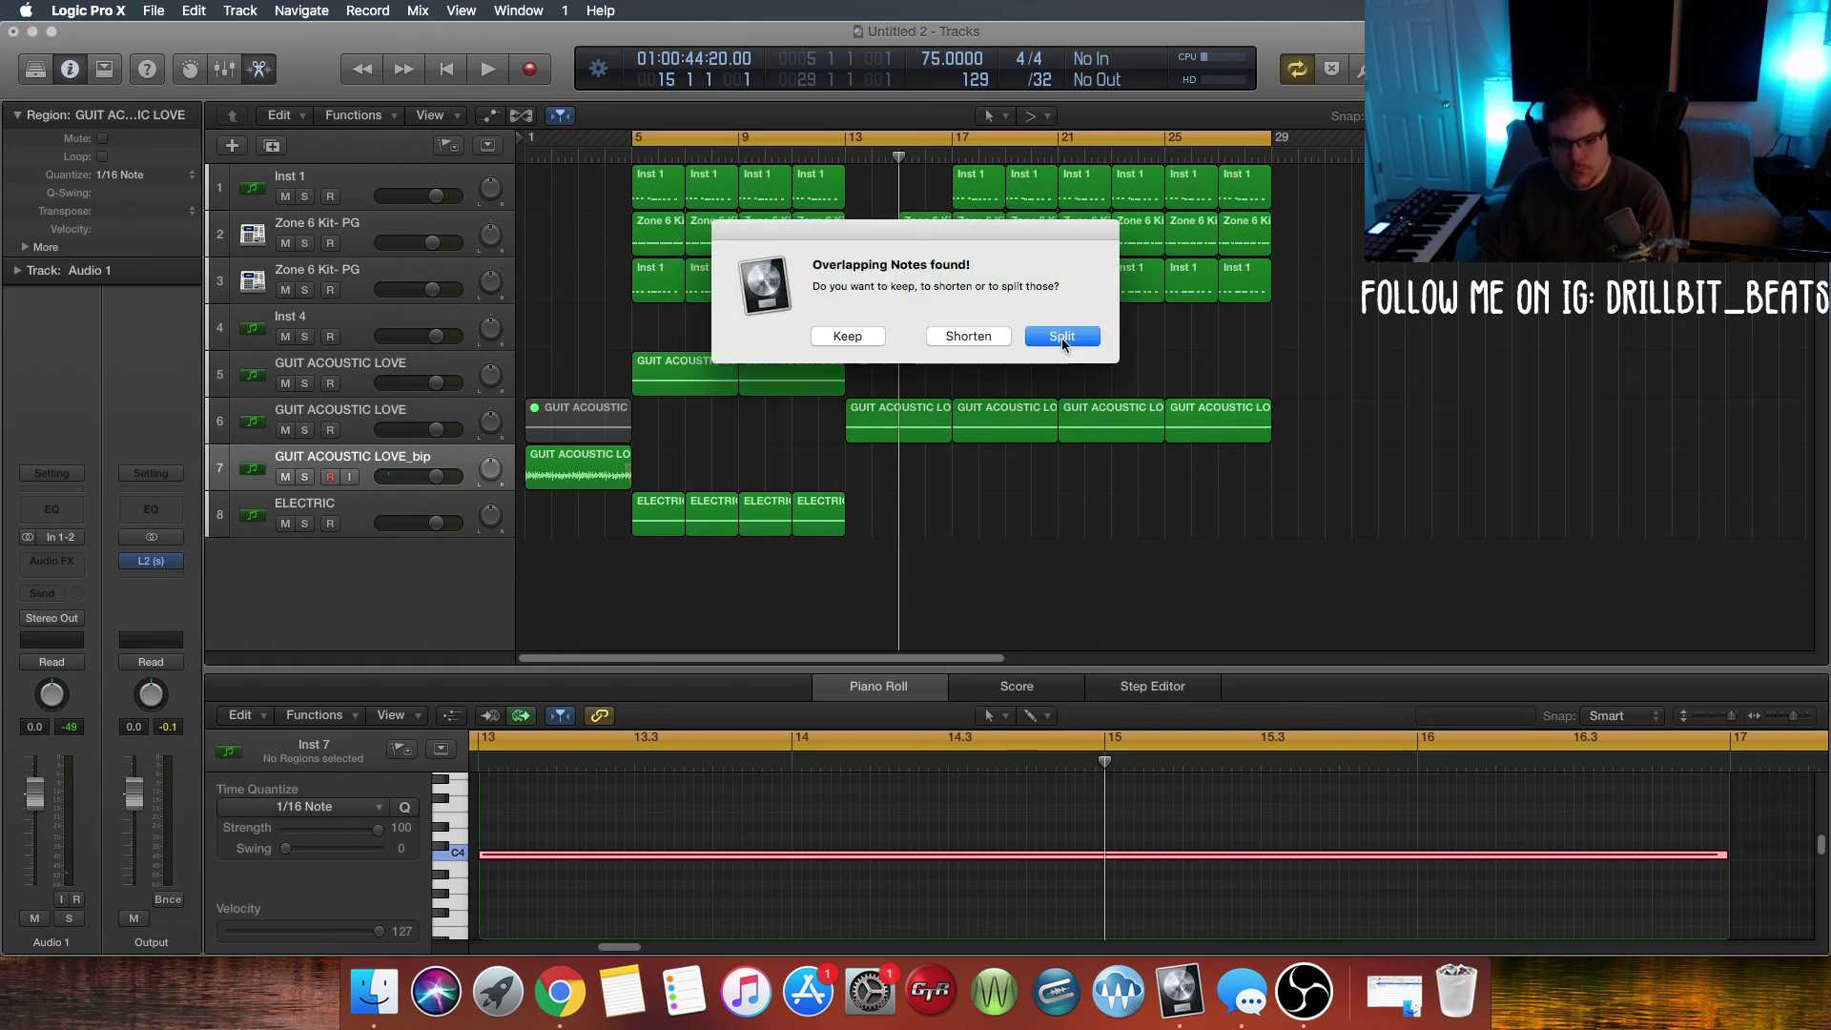
pyautogui.click(1061, 337)
pyautogui.click(883, 432)
pyautogui.press('Delete')
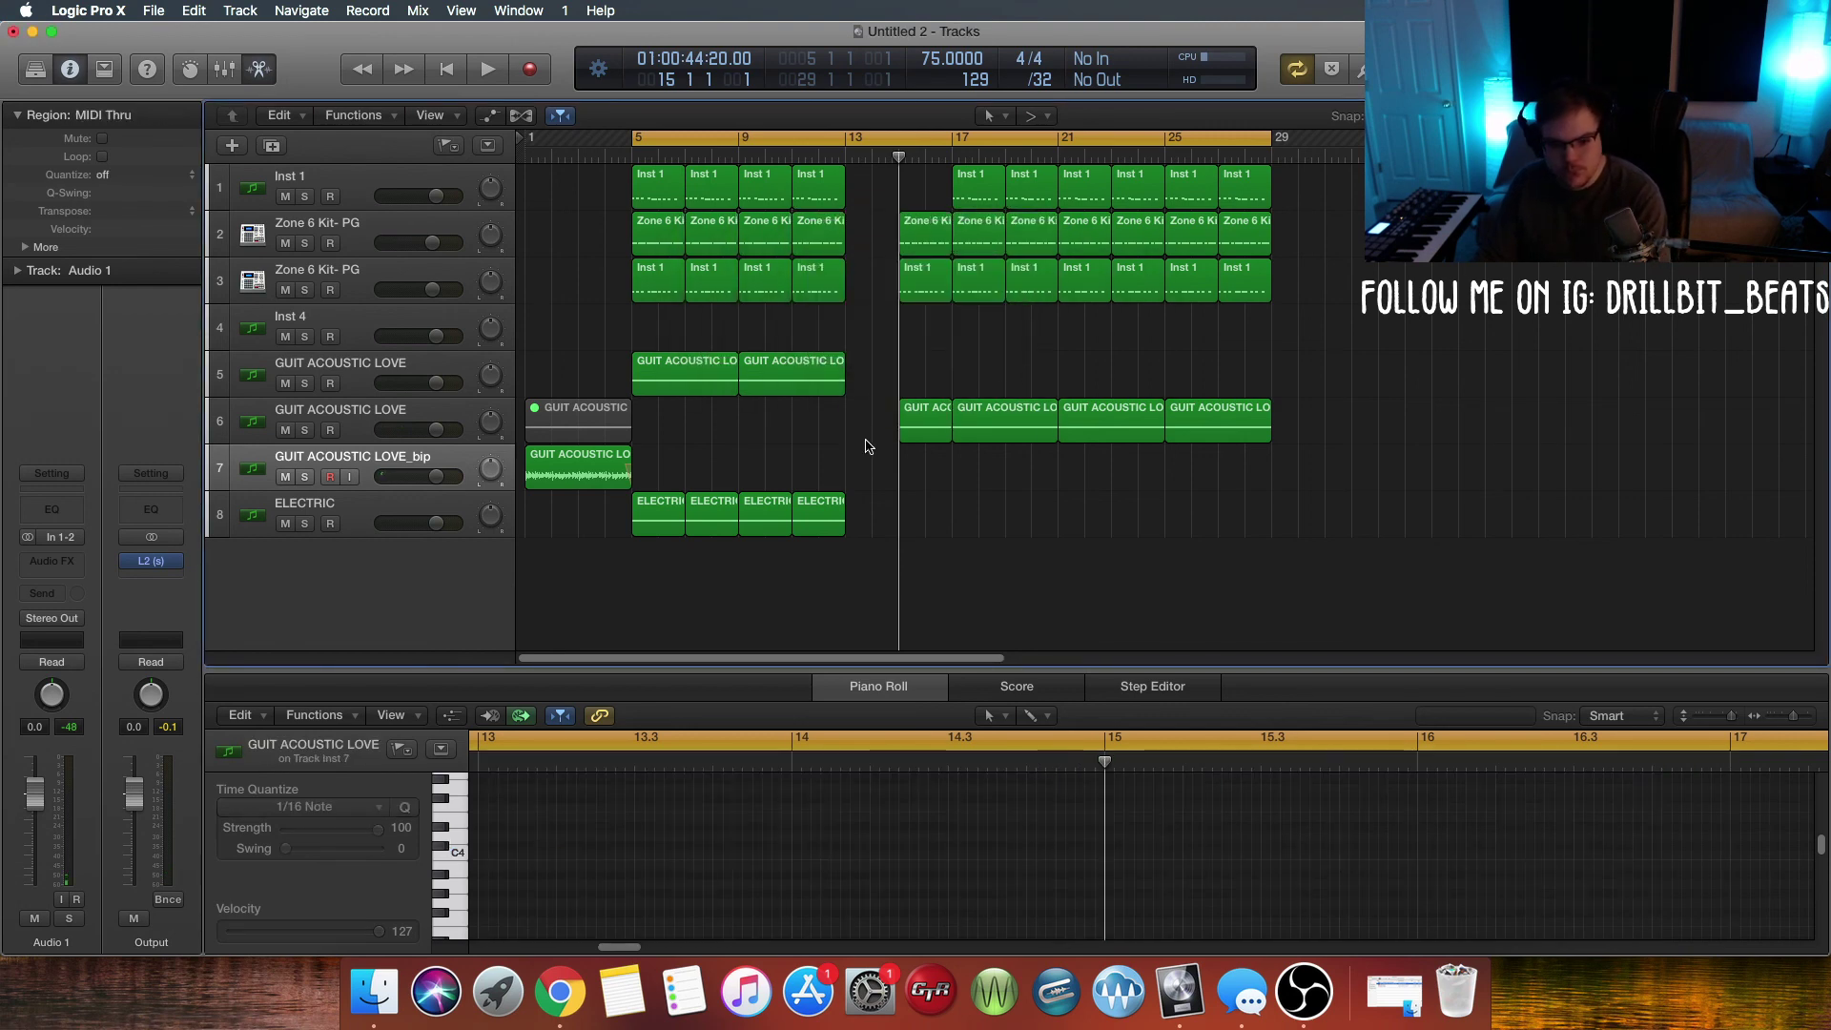
# Step: Copy the last track 8 ELECTRIC region to bar 13 and audition the transition from several points before bar 13
pyautogui.click(833, 519)
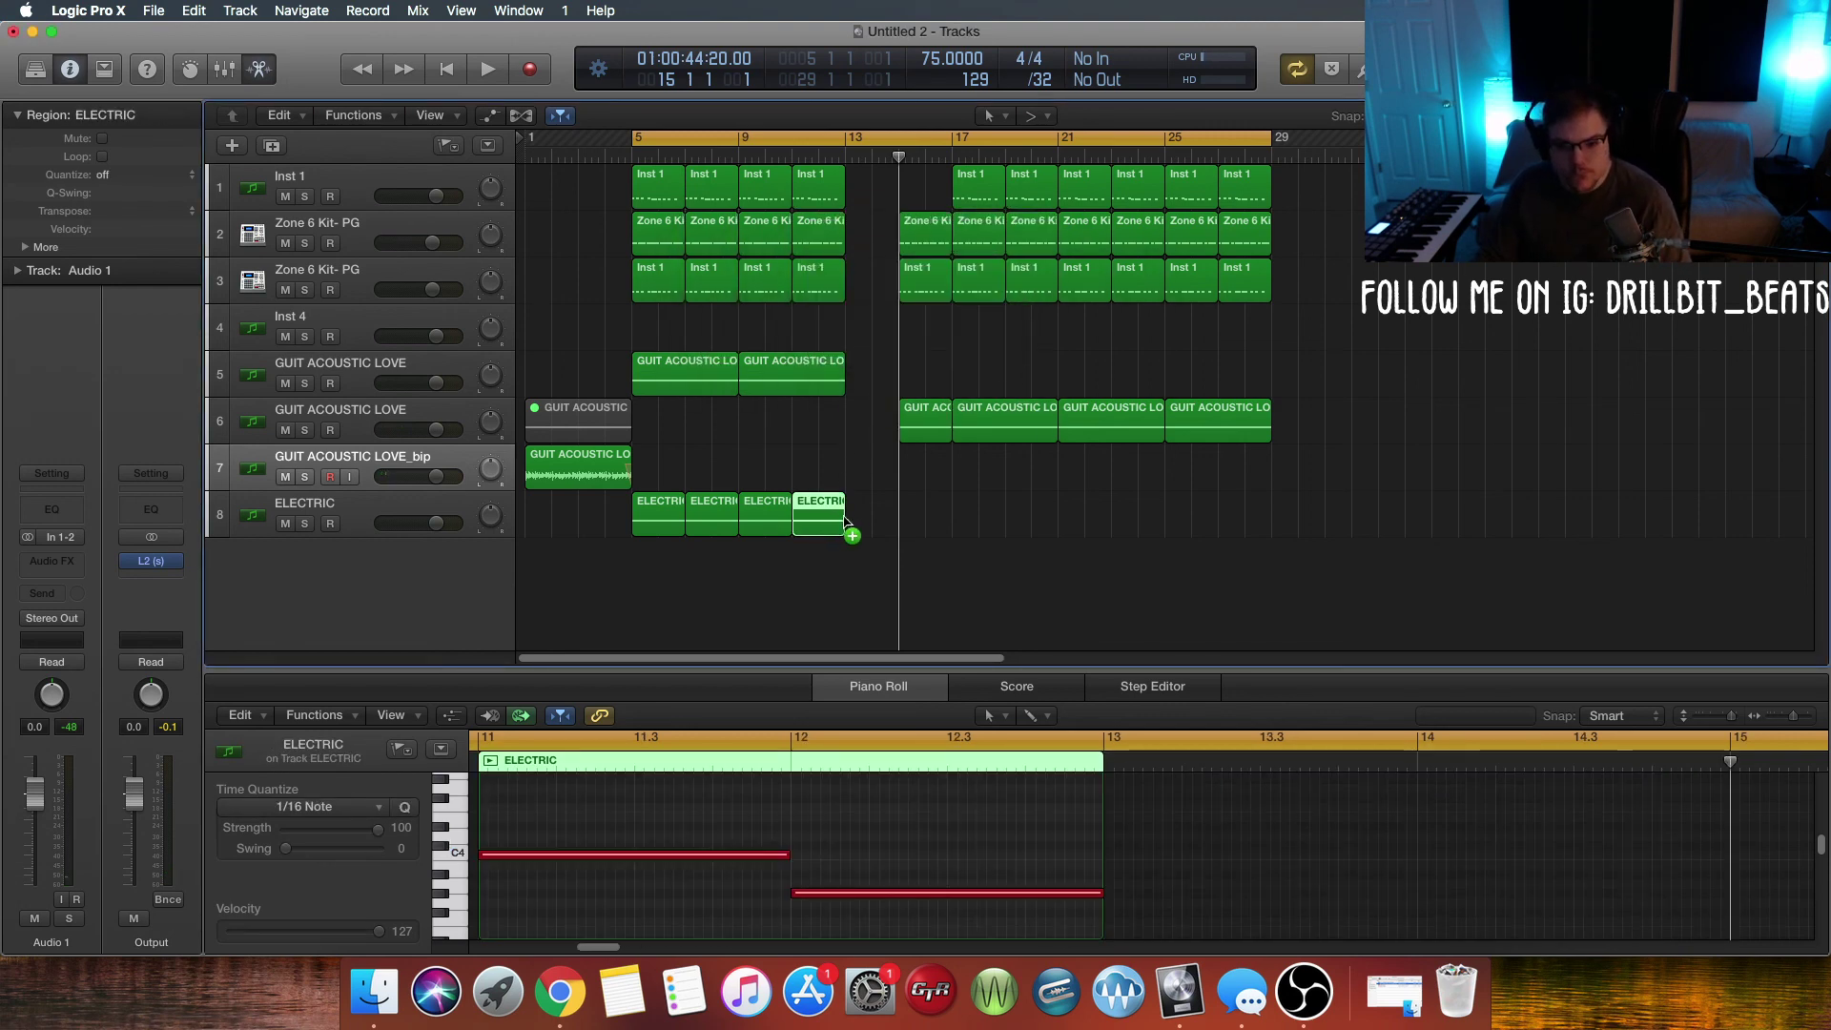
pyautogui.moveTo(845, 520); pyautogui.dragTo(888, 507)
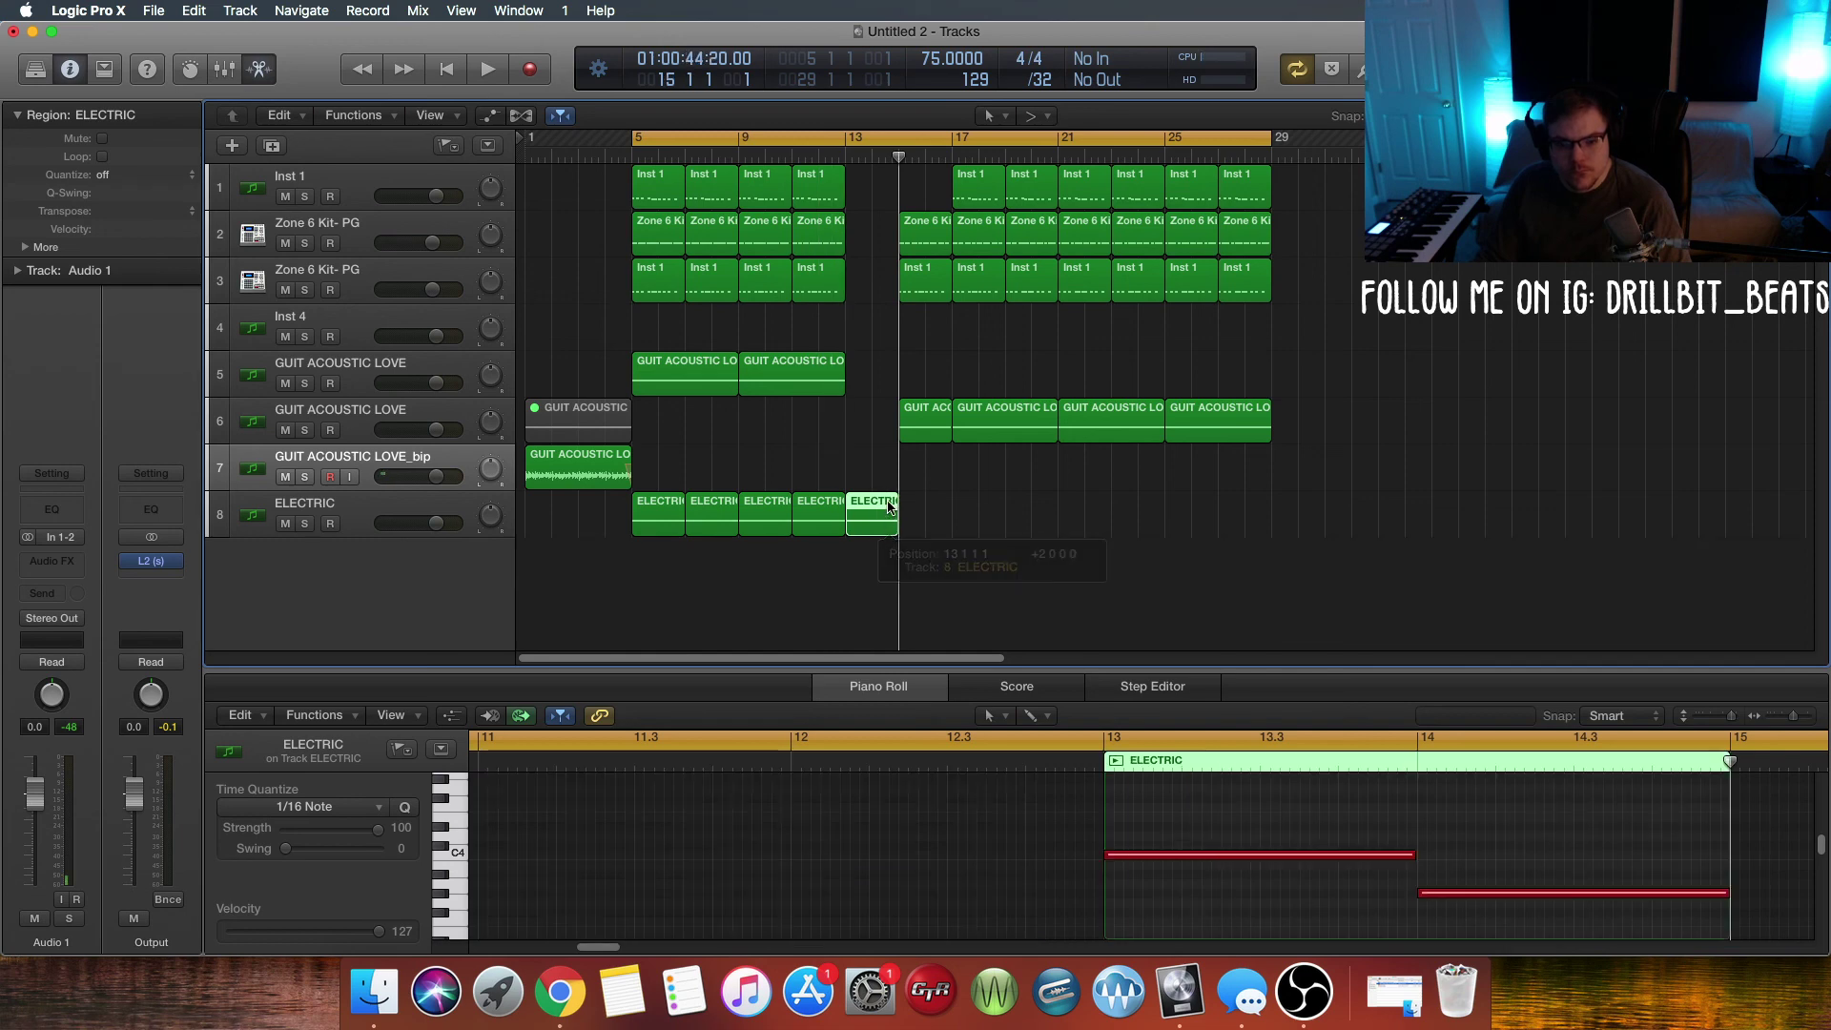
pyautogui.click(845, 157)
pyautogui.press('space')
pyautogui.click(826, 157)
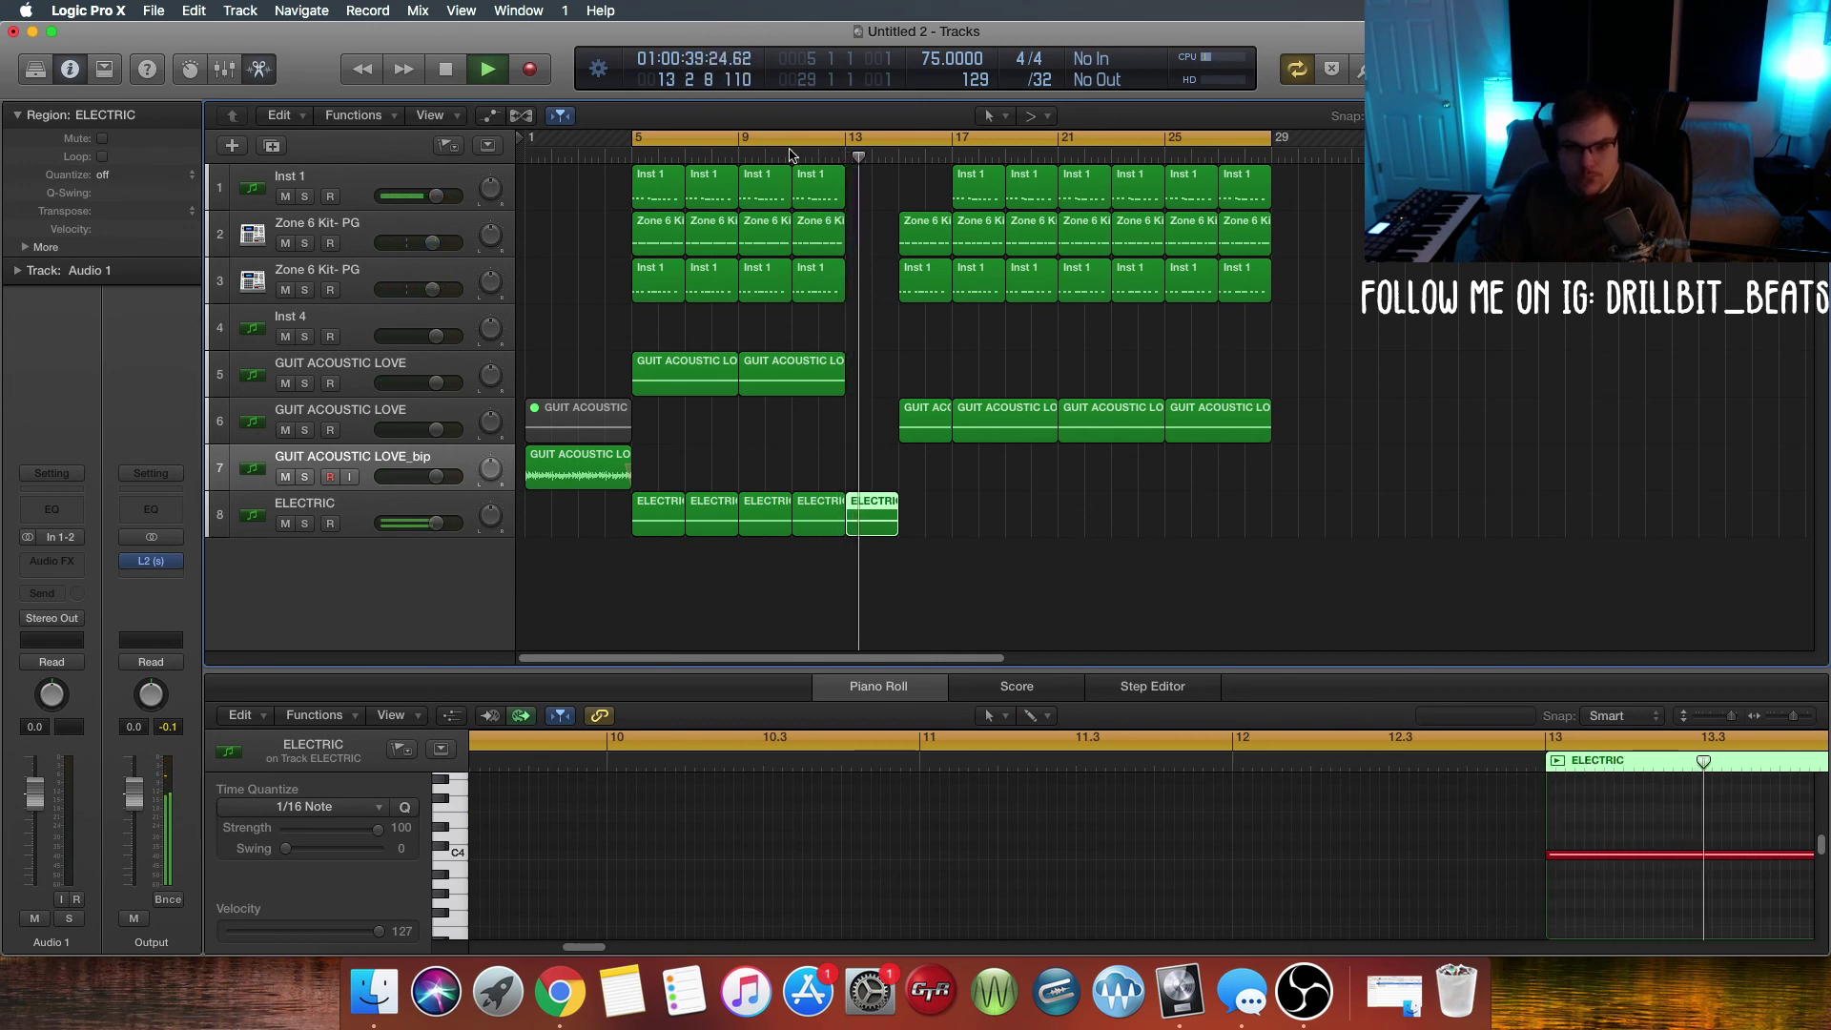
pyautogui.click(787, 157)
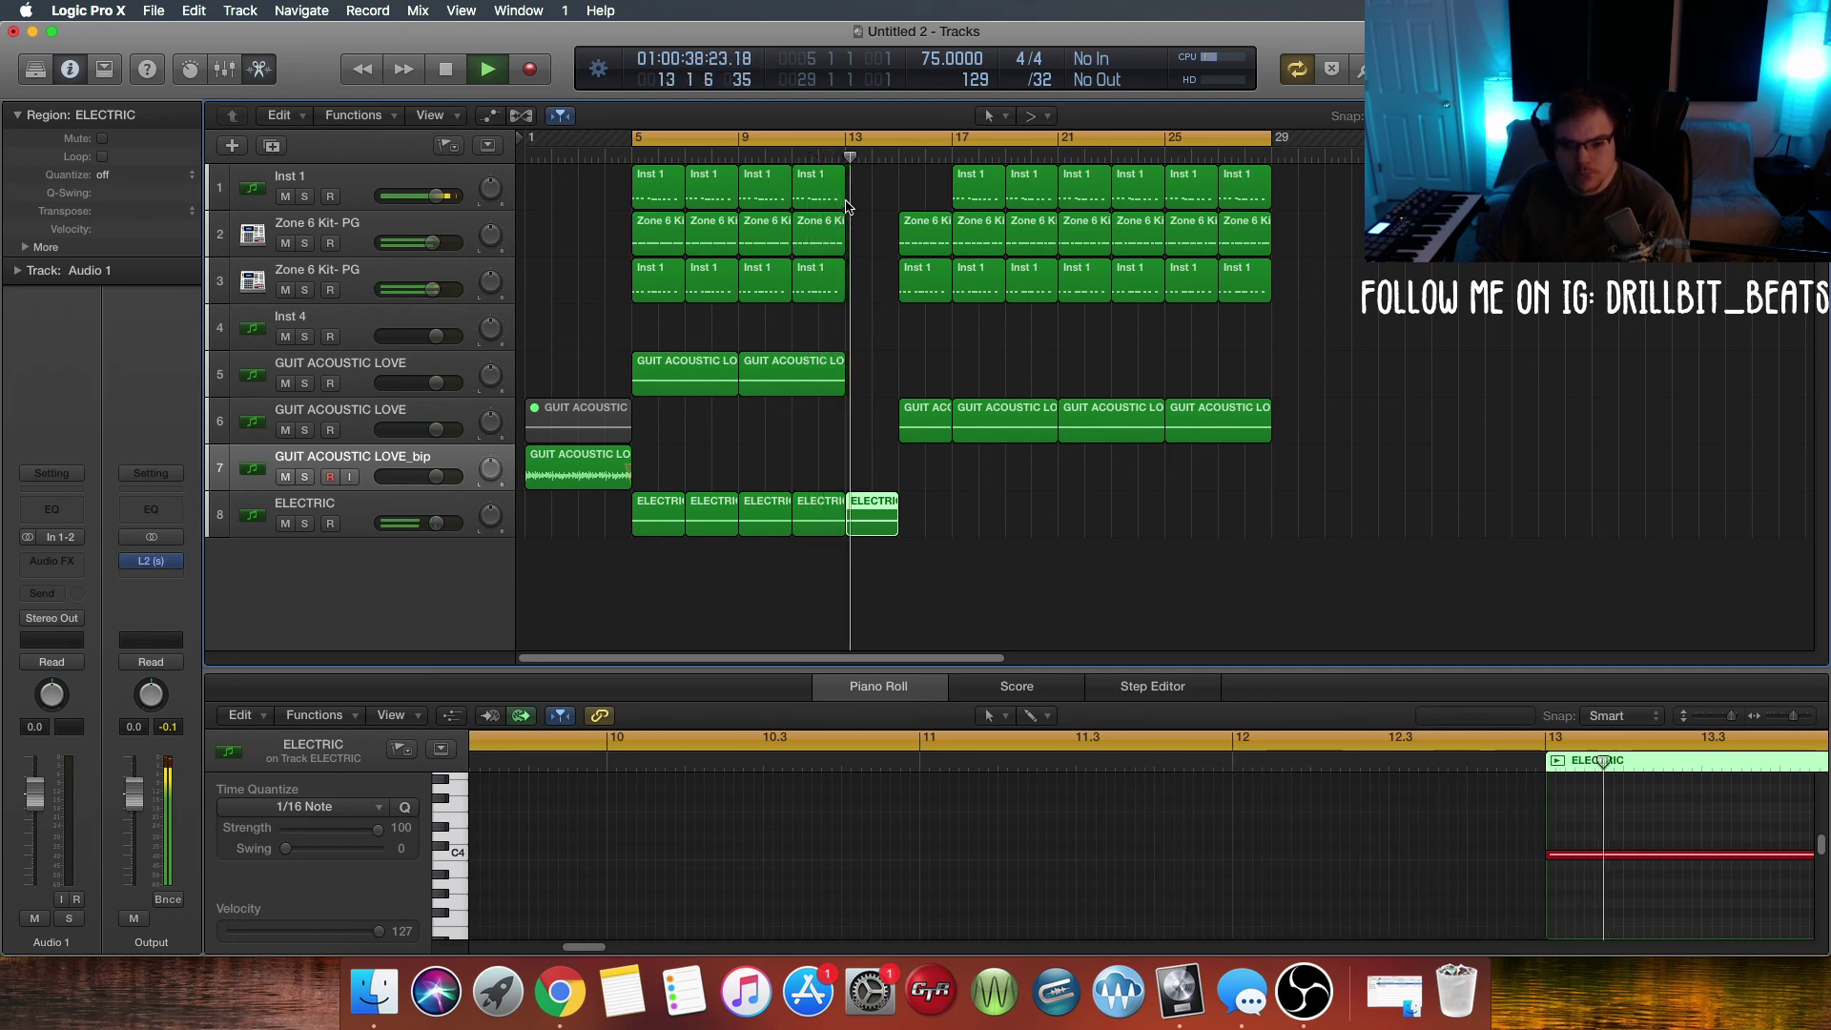
pyautogui.click(731, 154)
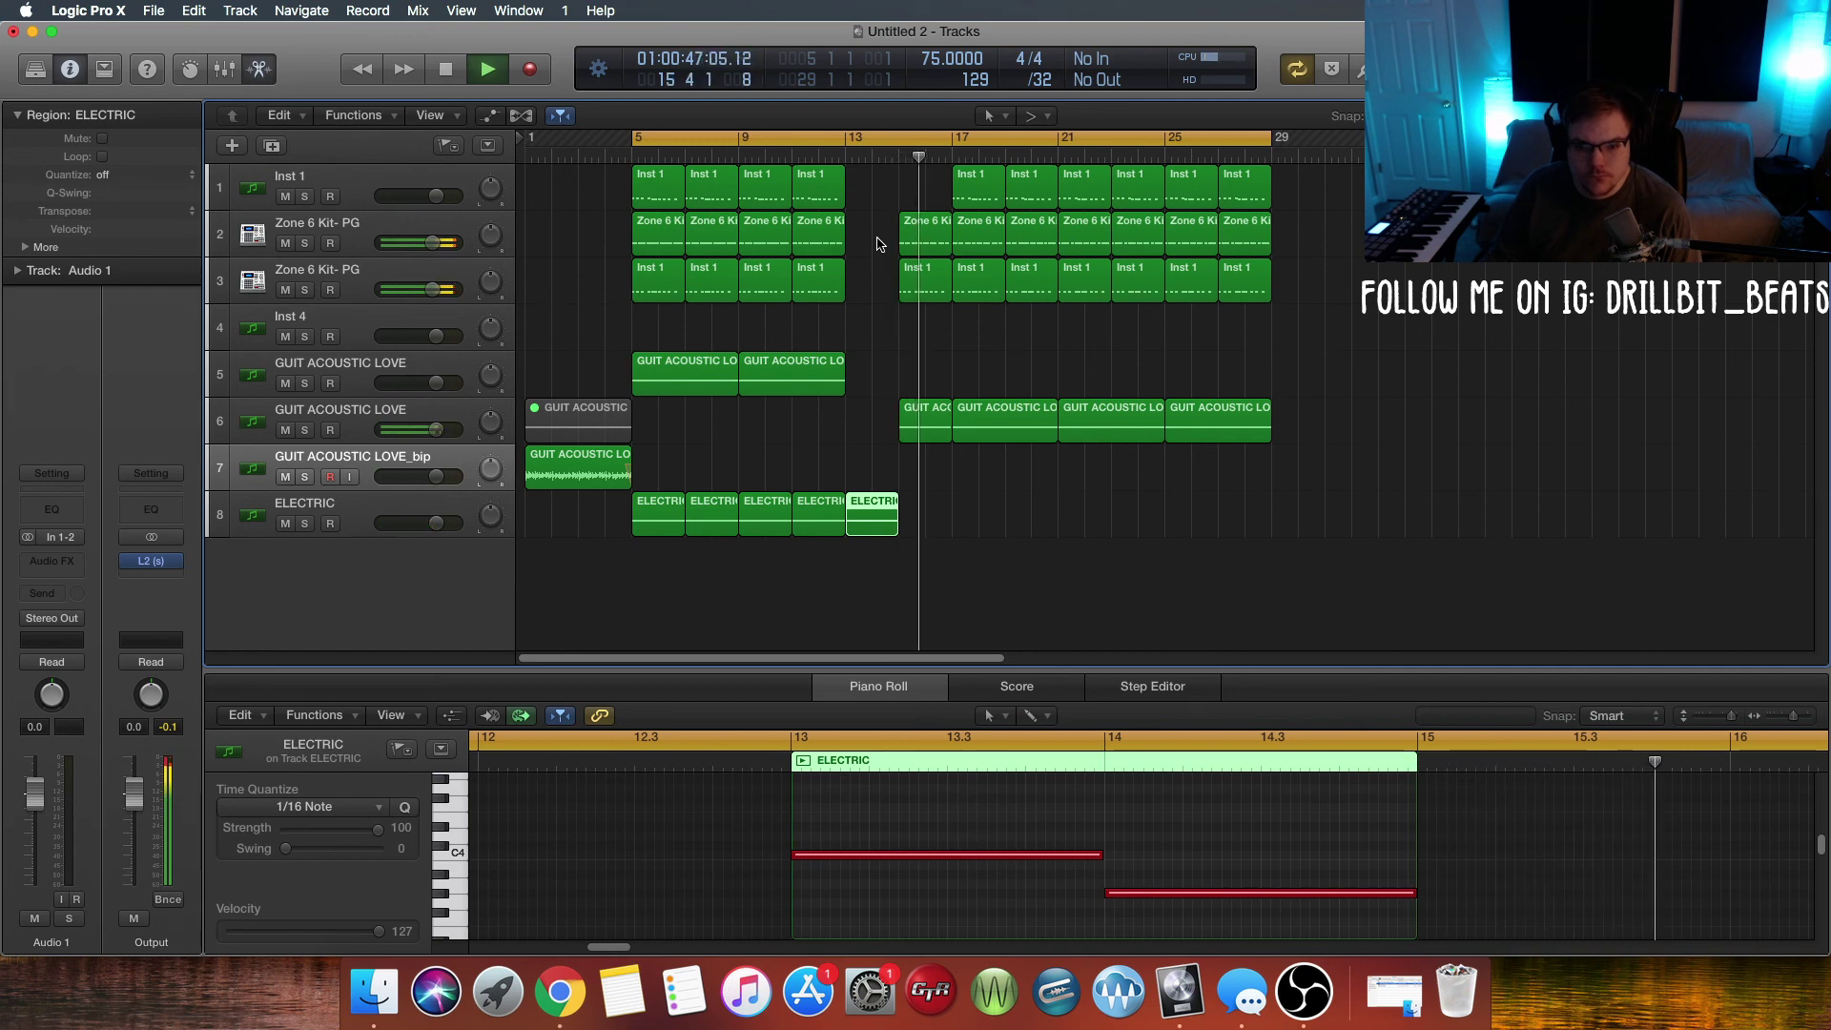
# Step: Bounce the bar 13 ELECTRIC region in place to a new track as ELECTRIC_bip, muting the source, and cut off its tail at bar 15
pyautogui.rightClick(876, 531)
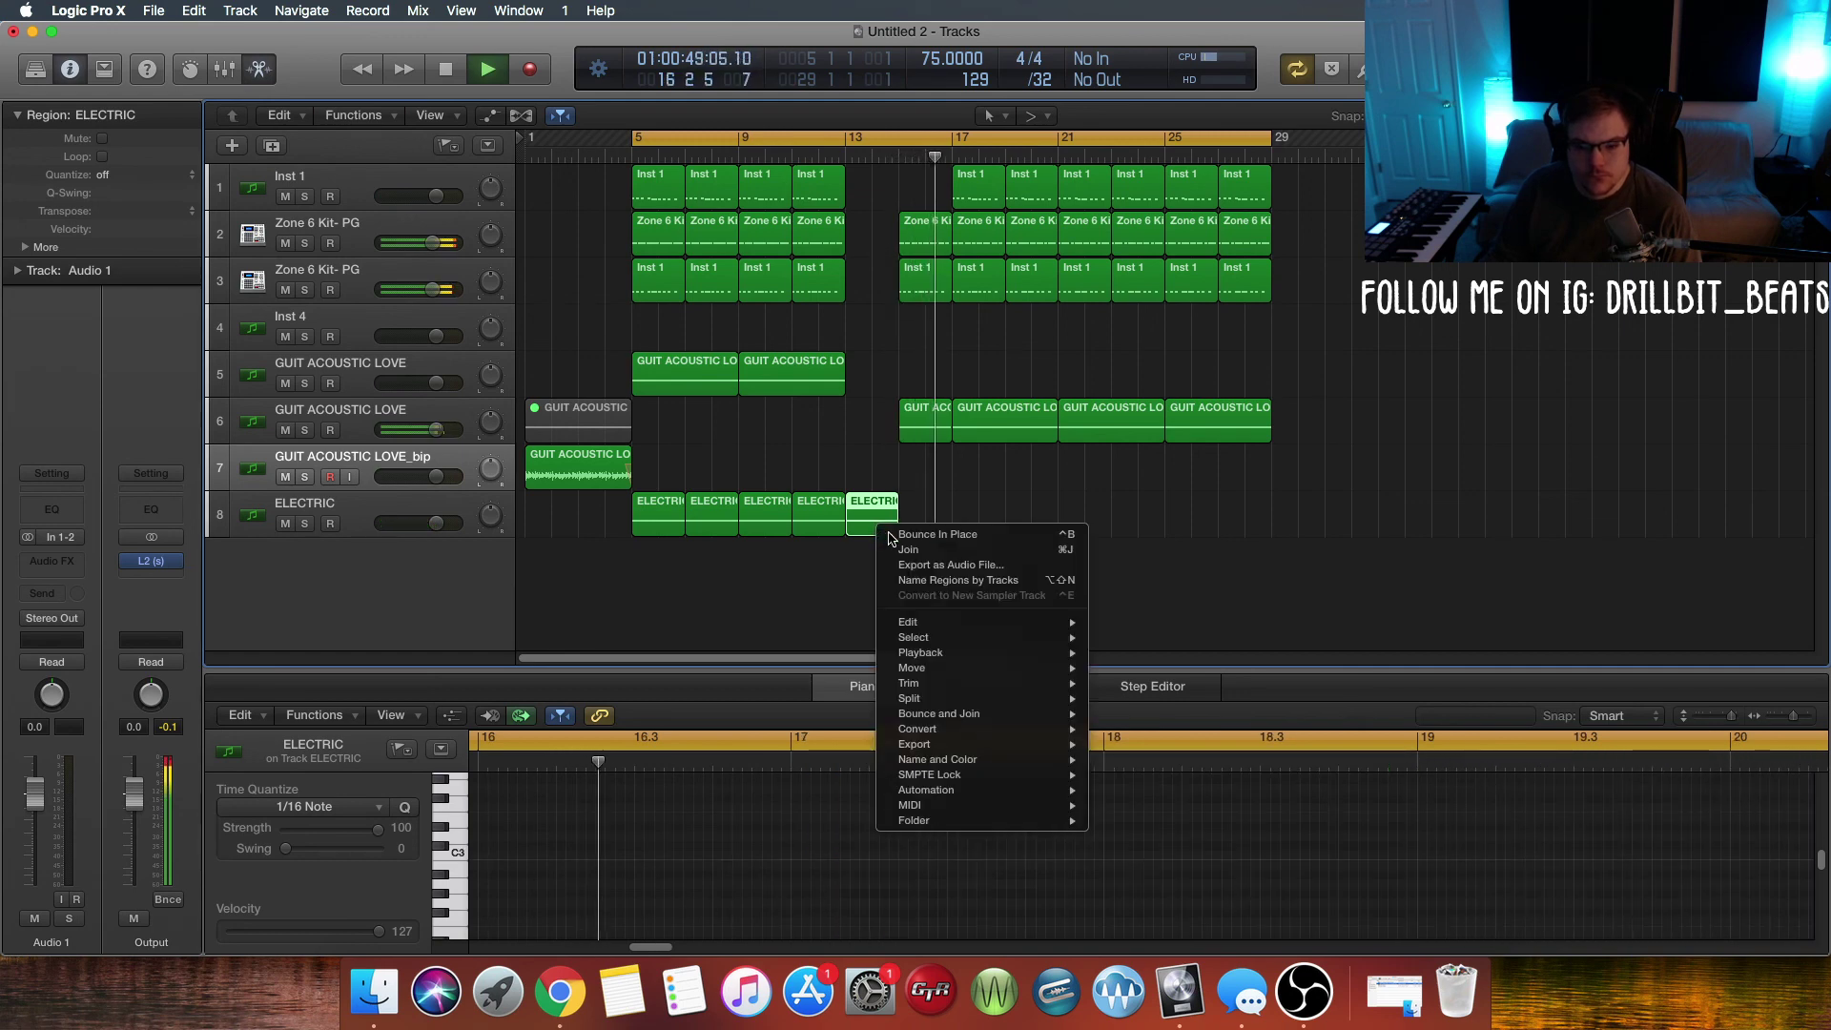
pyautogui.click(889, 538)
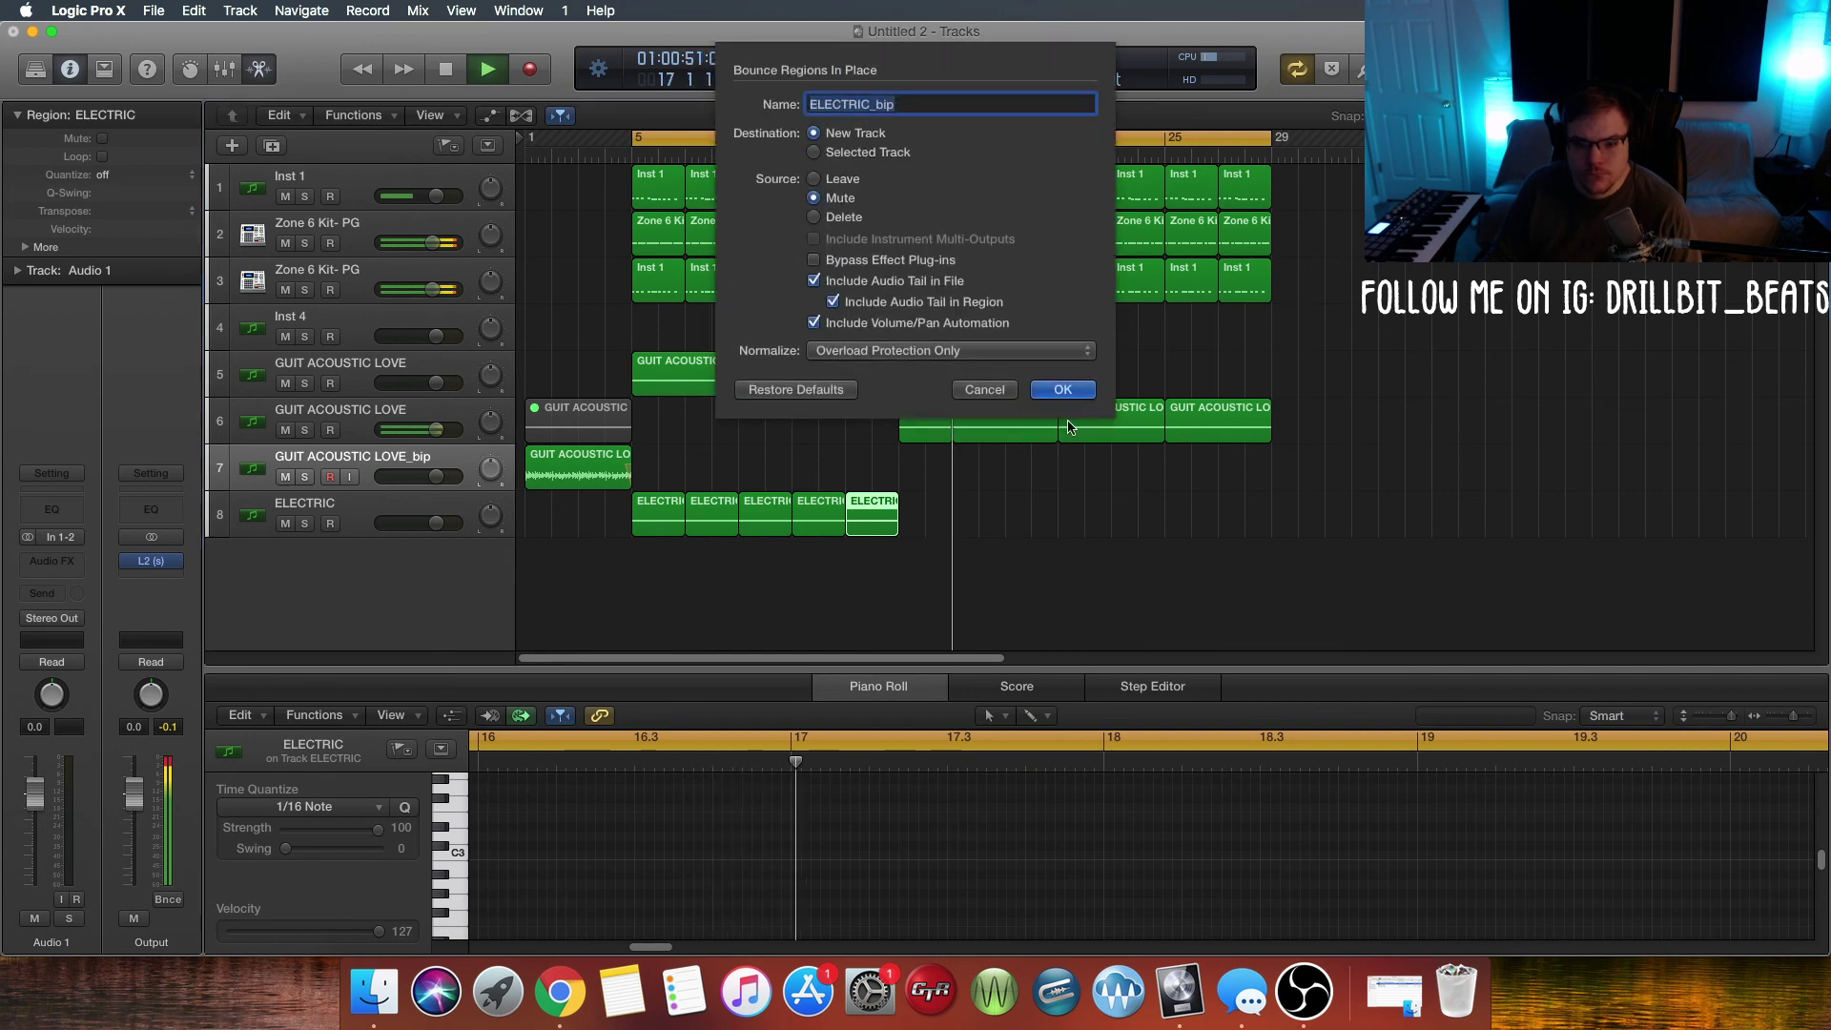
pyautogui.click(1062, 390)
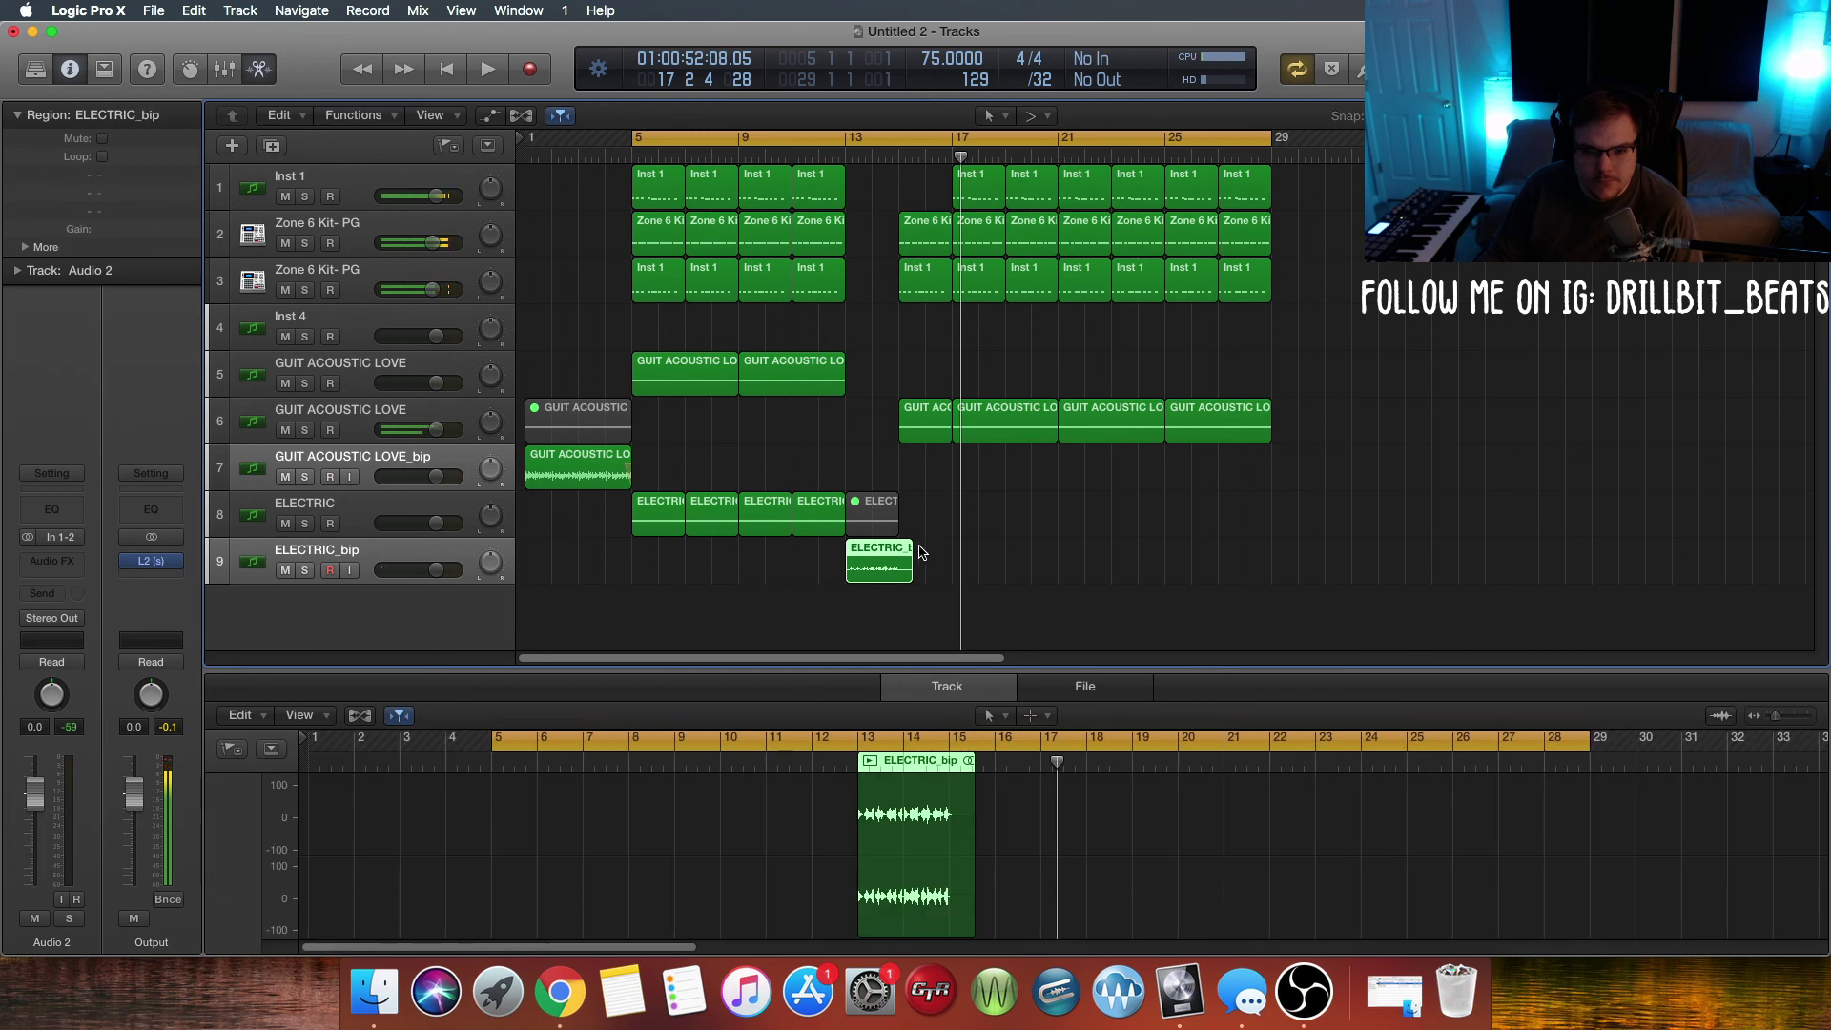
pyautogui.click(897, 152)
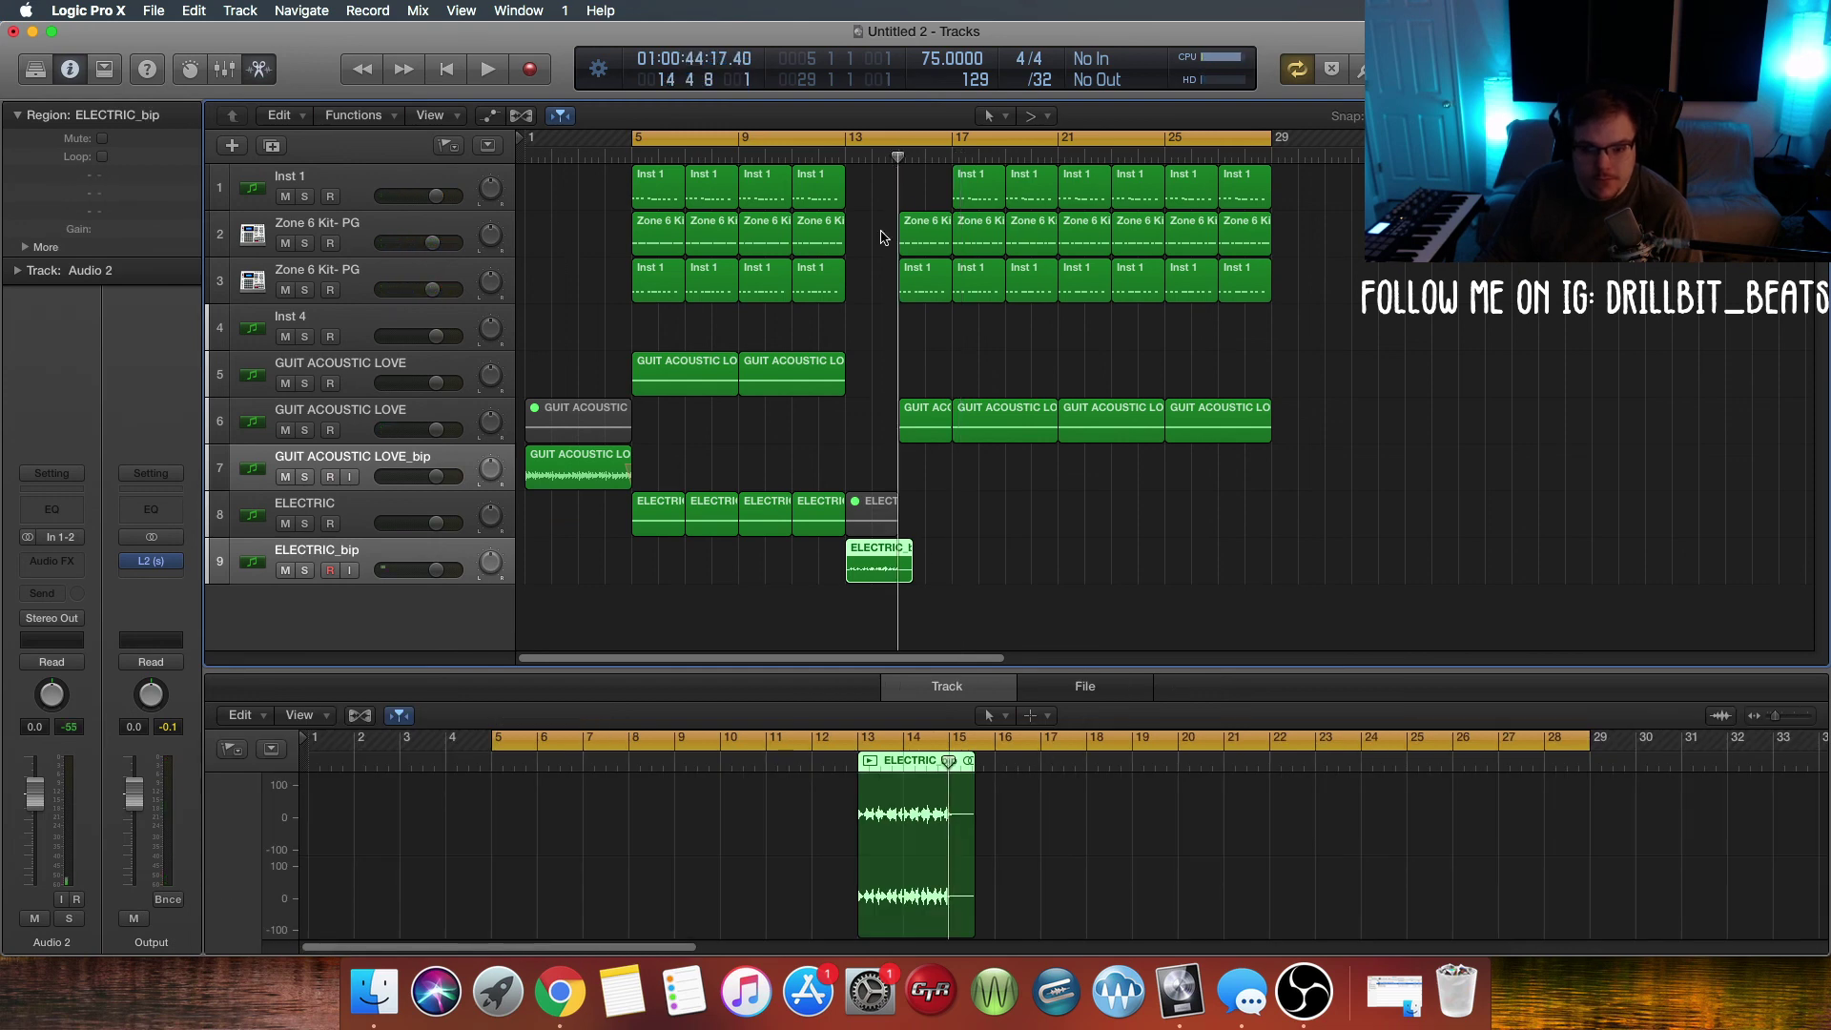
pyautogui.press('super+t')
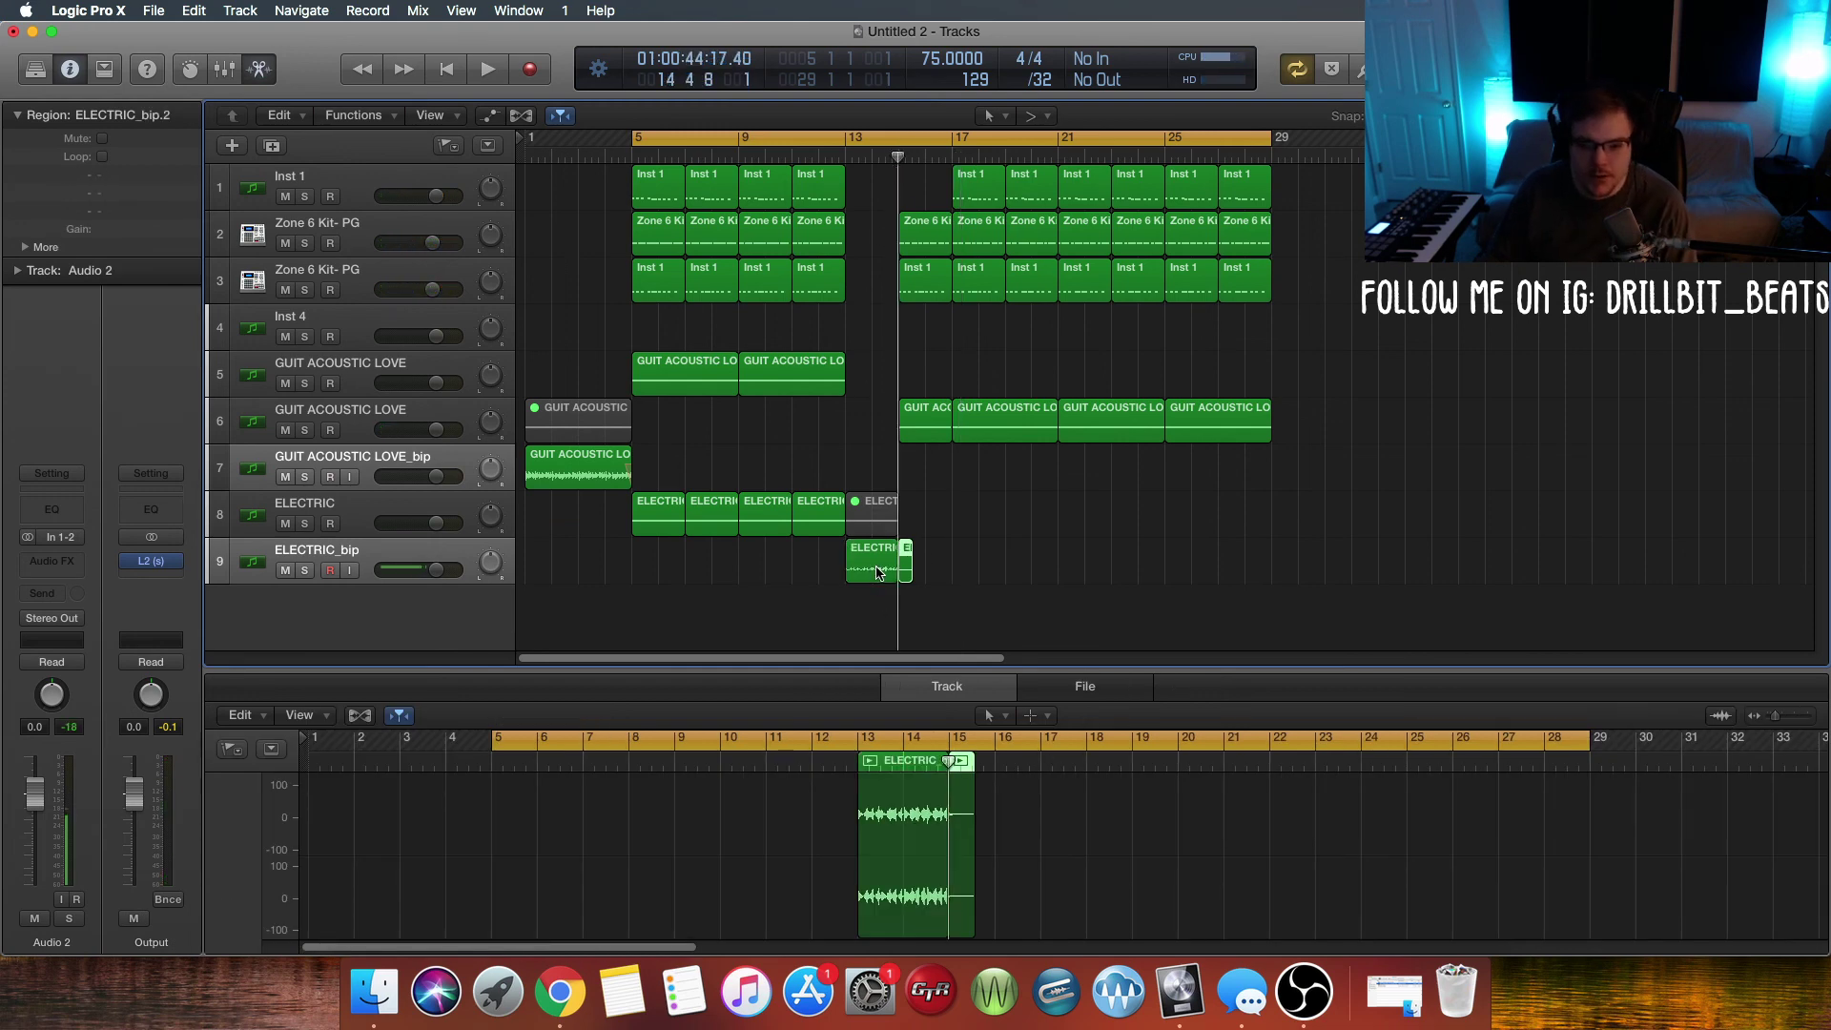
pyautogui.press('Delete')
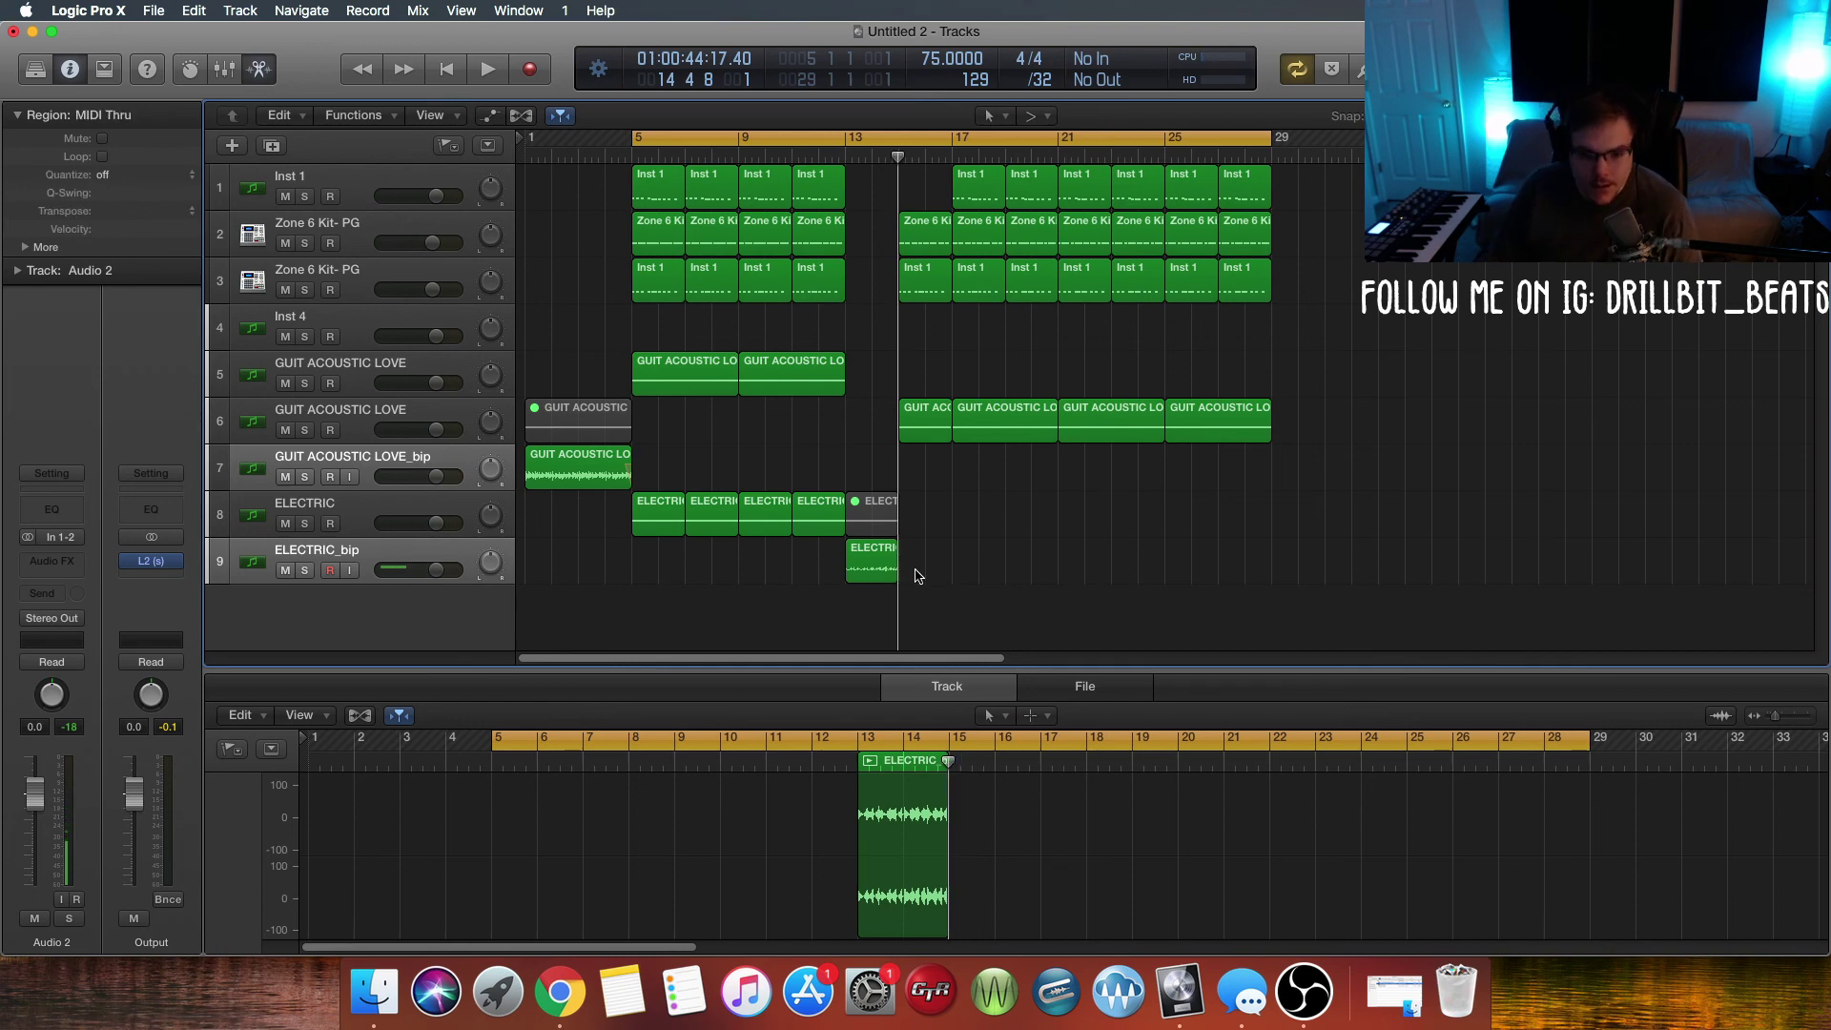
# Step: Add a short end fade to the ELECTRIC_bip region, set it to Slow Down and choose Fade Out as its type
pyautogui.click(893, 574)
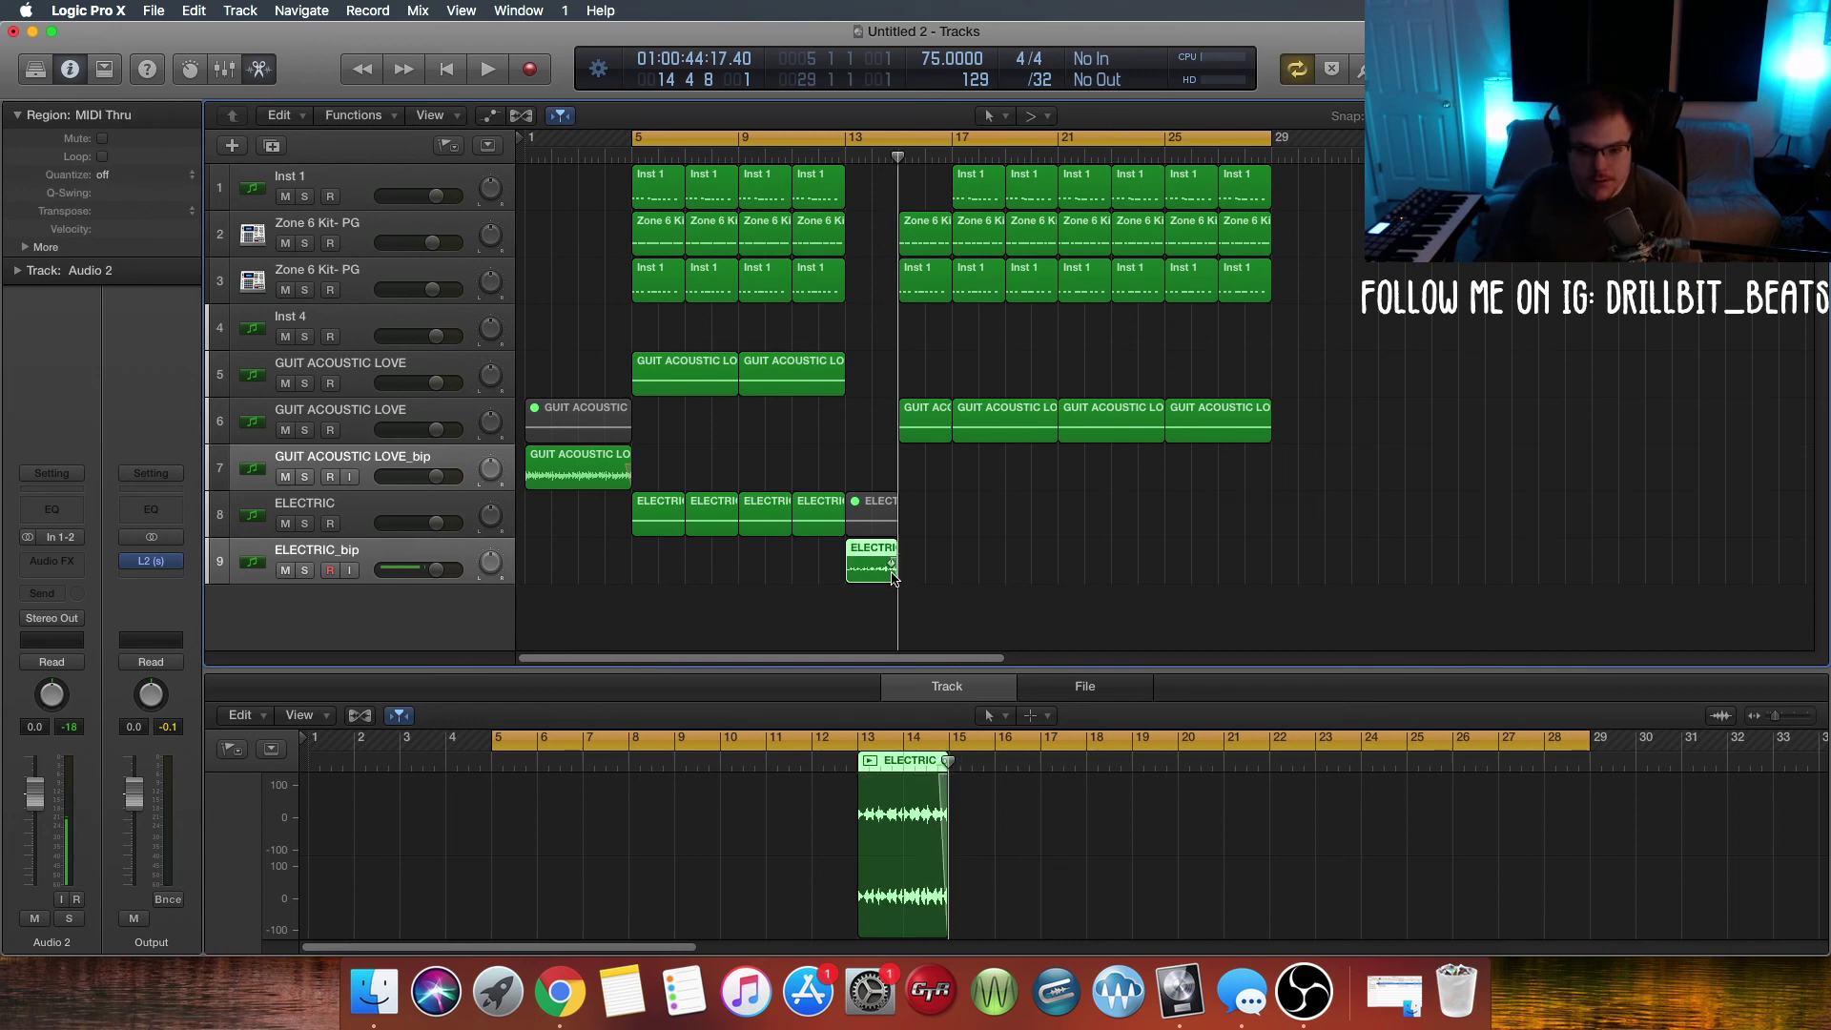
pyautogui.rightClick(892, 574)
pyautogui.click(939, 584)
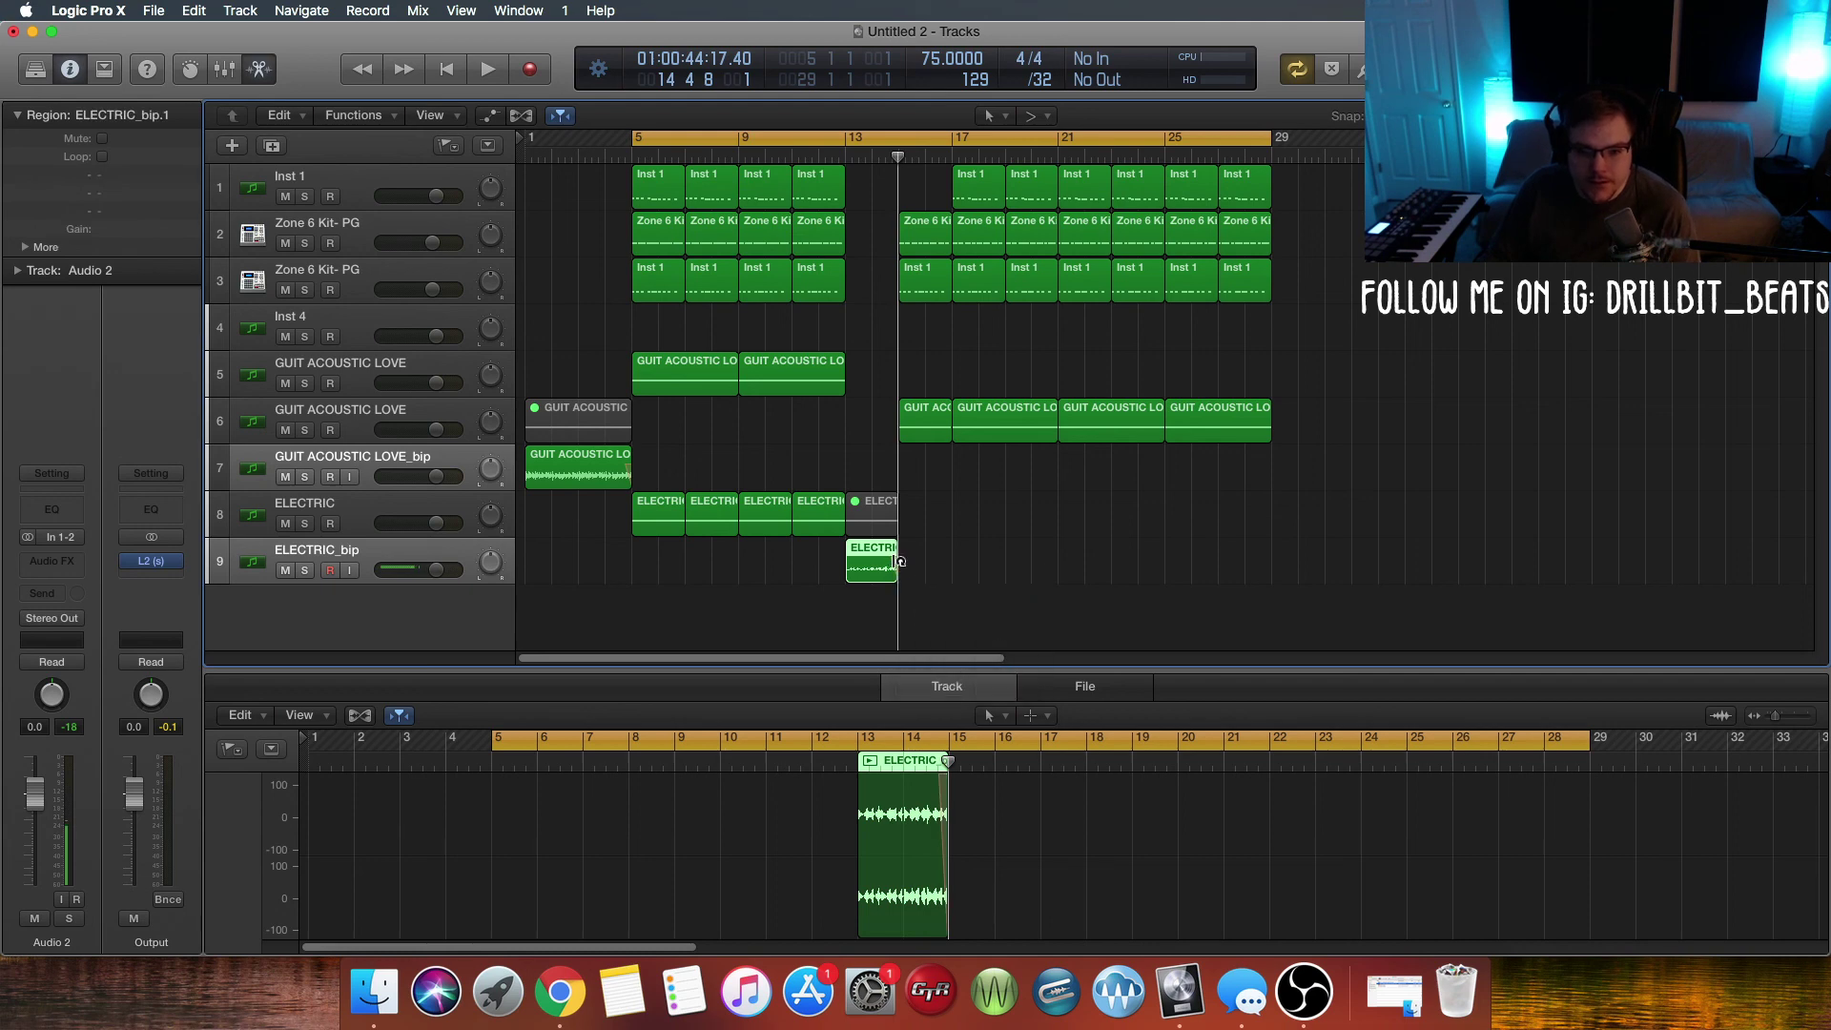
pyautogui.rightClick(897, 562)
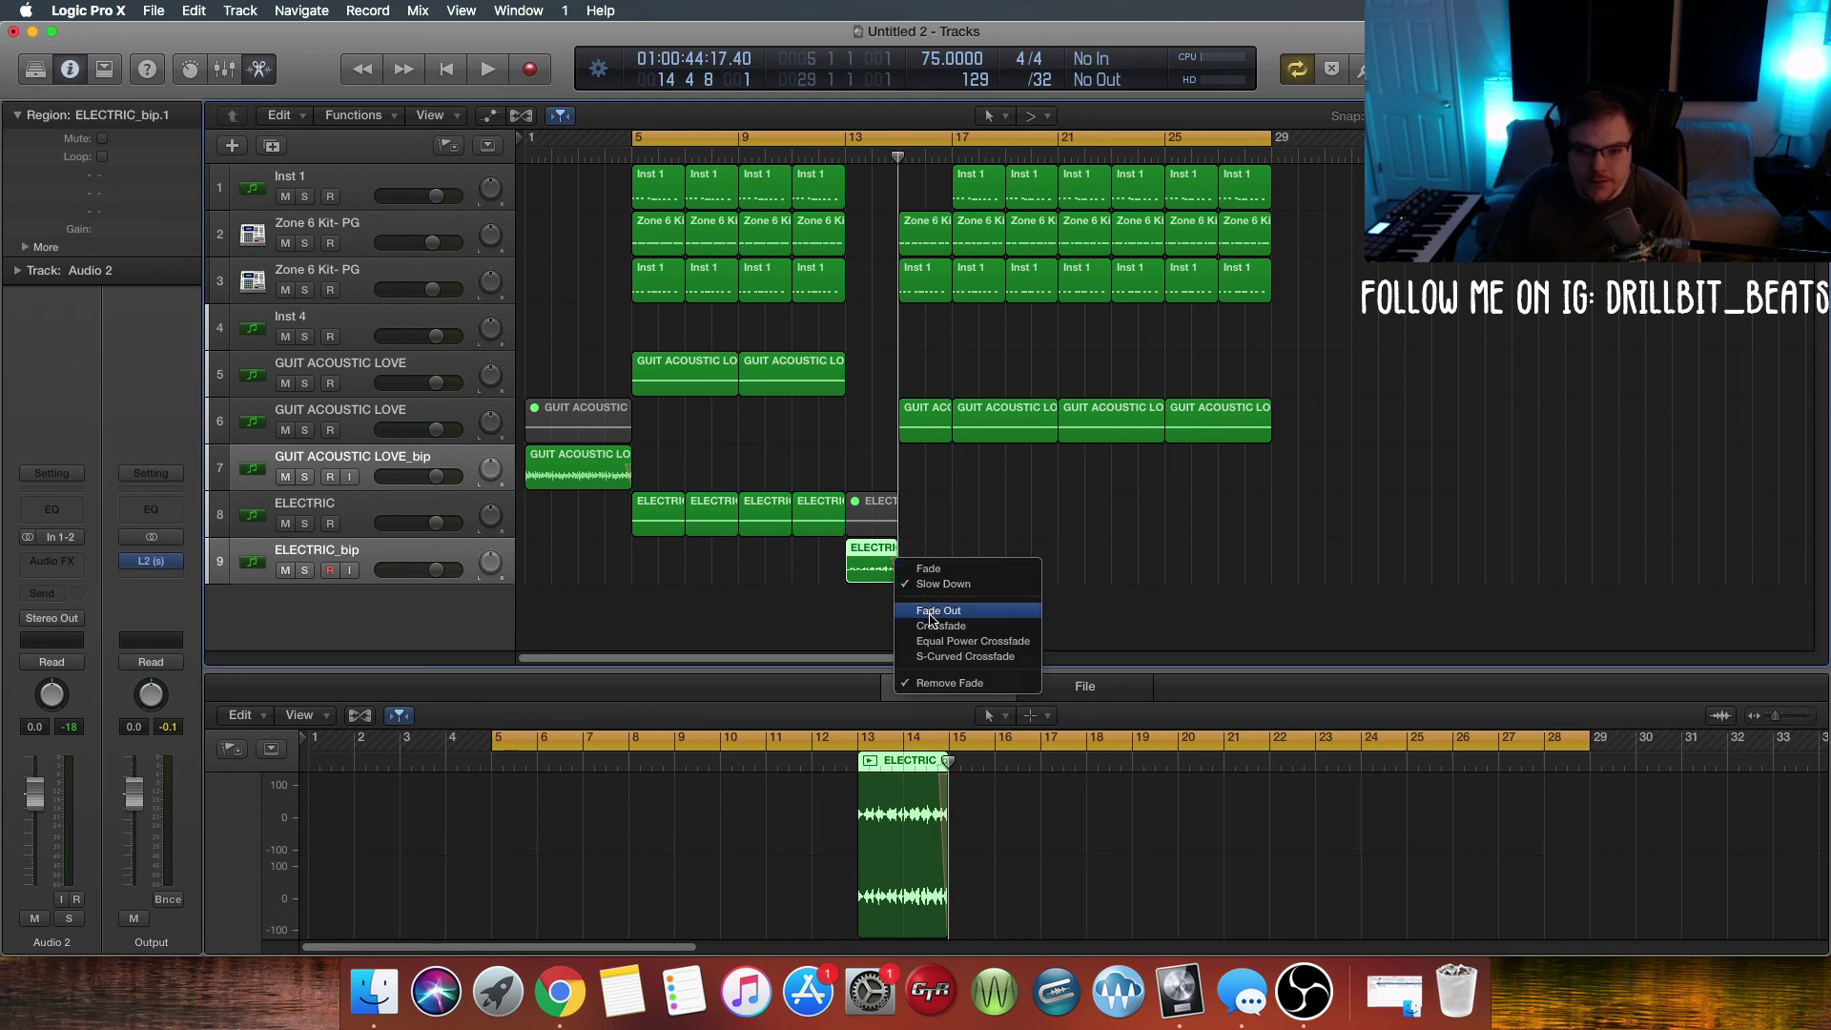
pyautogui.click(930, 611)
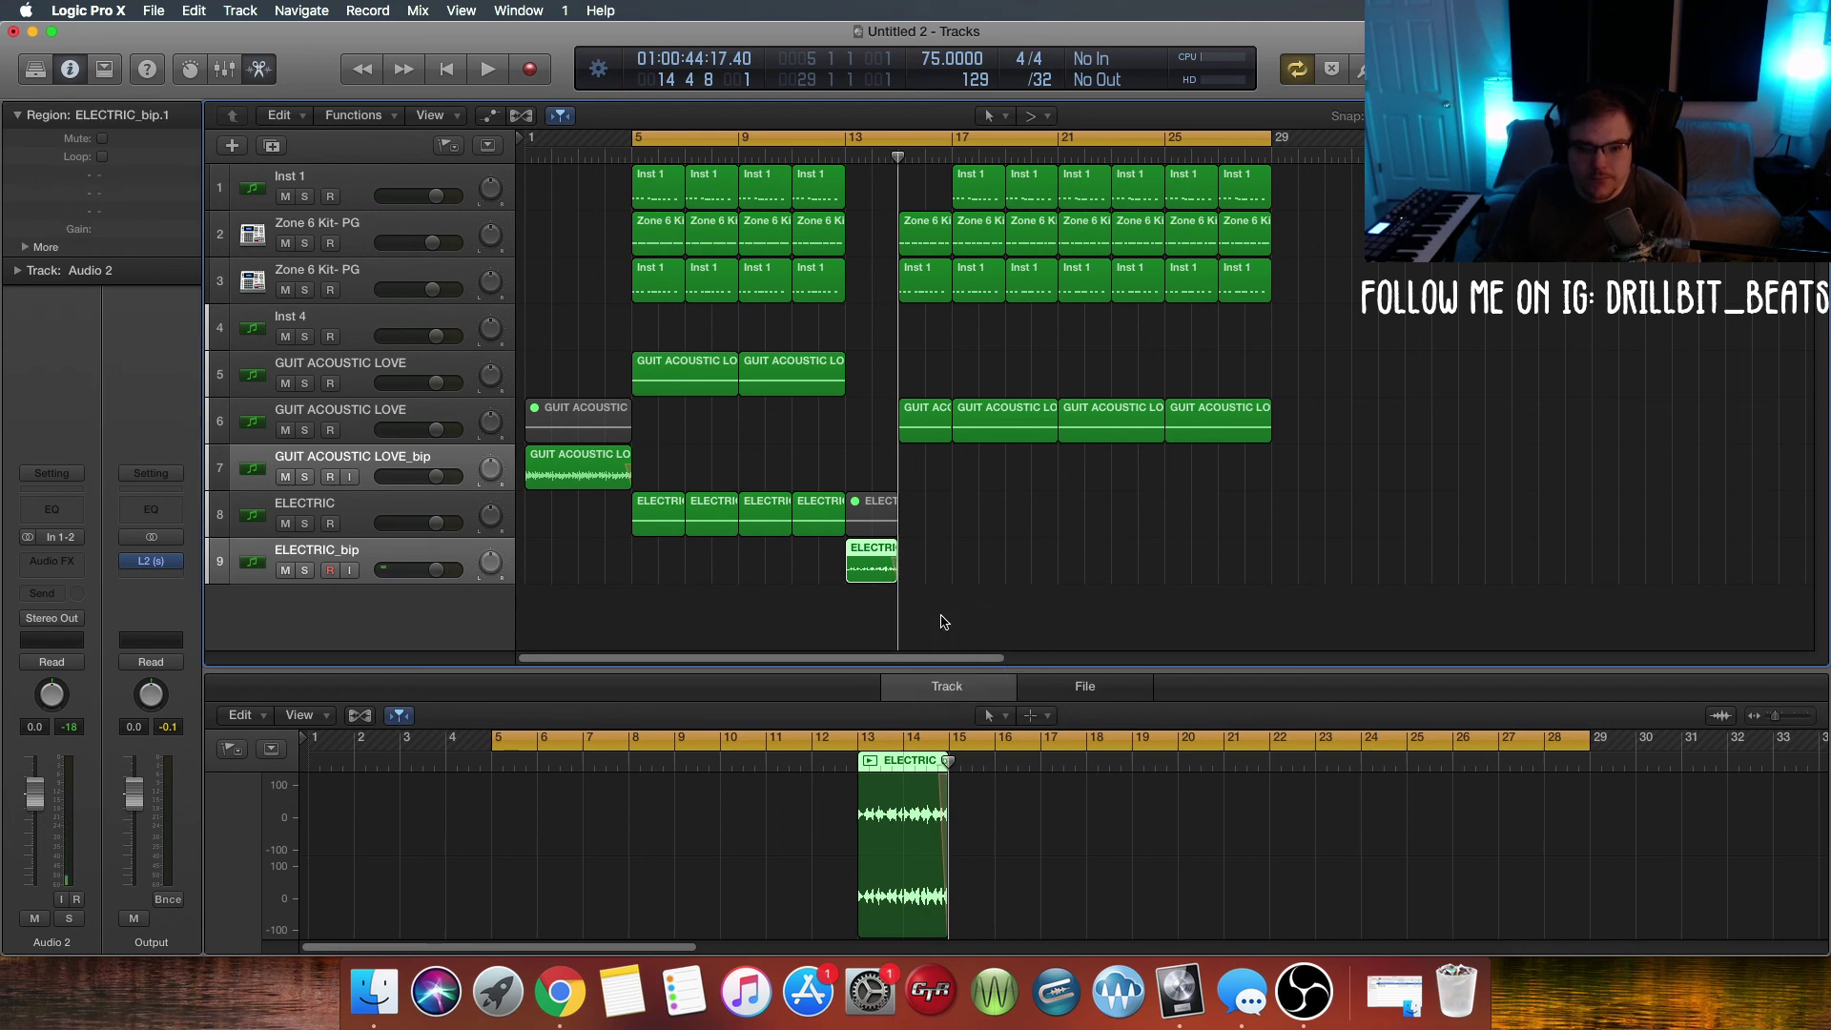
# Step: Copy the track 1 Inst 1 region from bar 17 to bar 13 and play the transition from just before bar 13
pyautogui.click(922, 239)
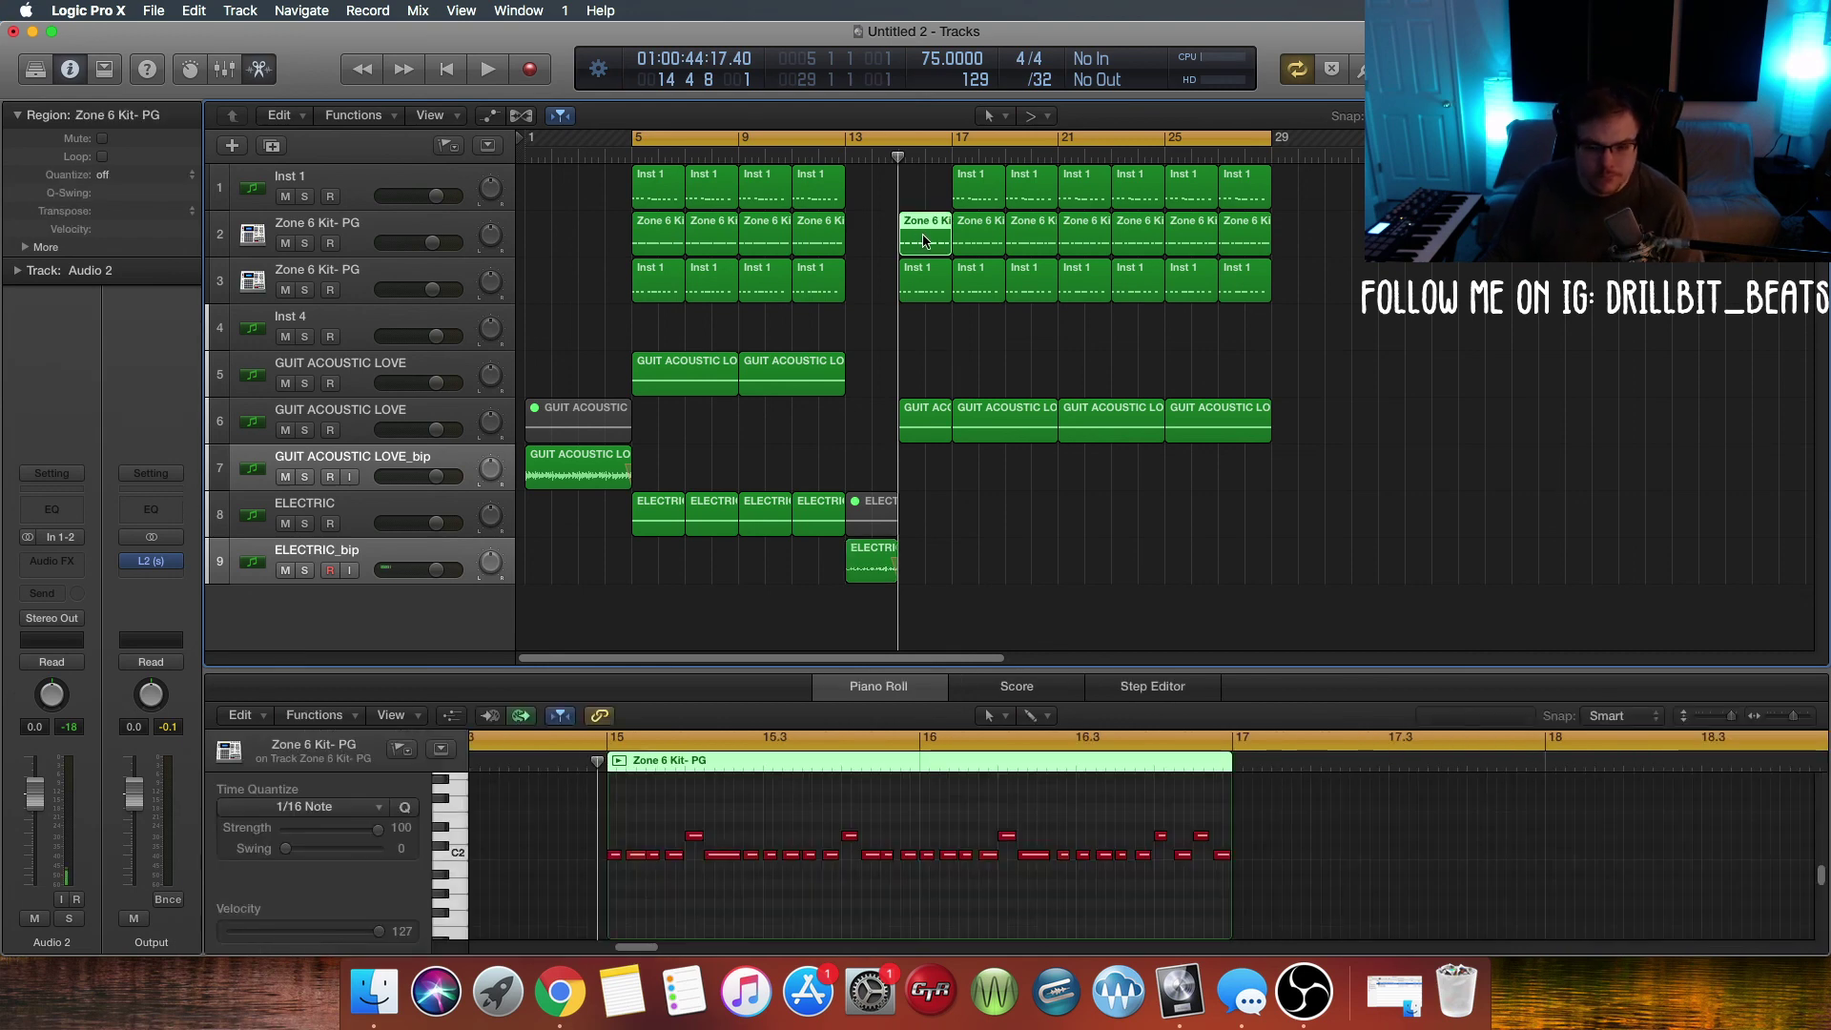
pyautogui.click(974, 195)
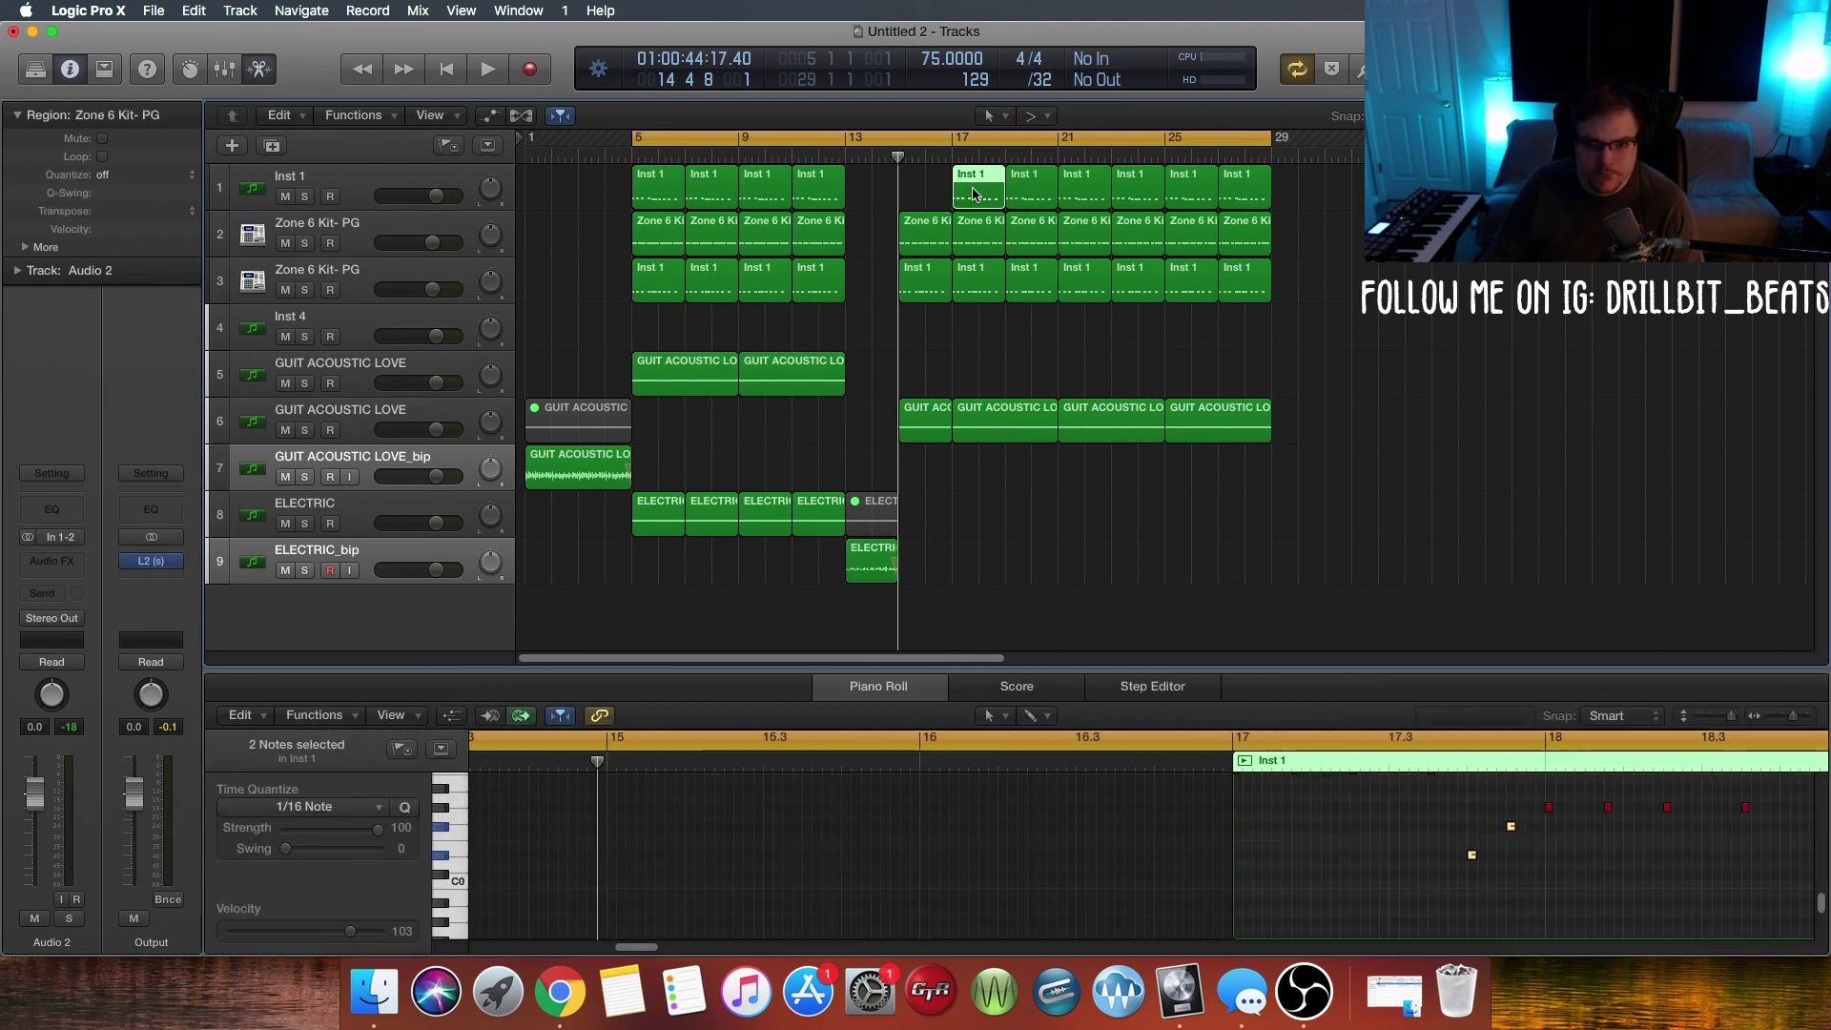
pyautogui.moveTo(949, 194); pyautogui.dragTo(858, 194)
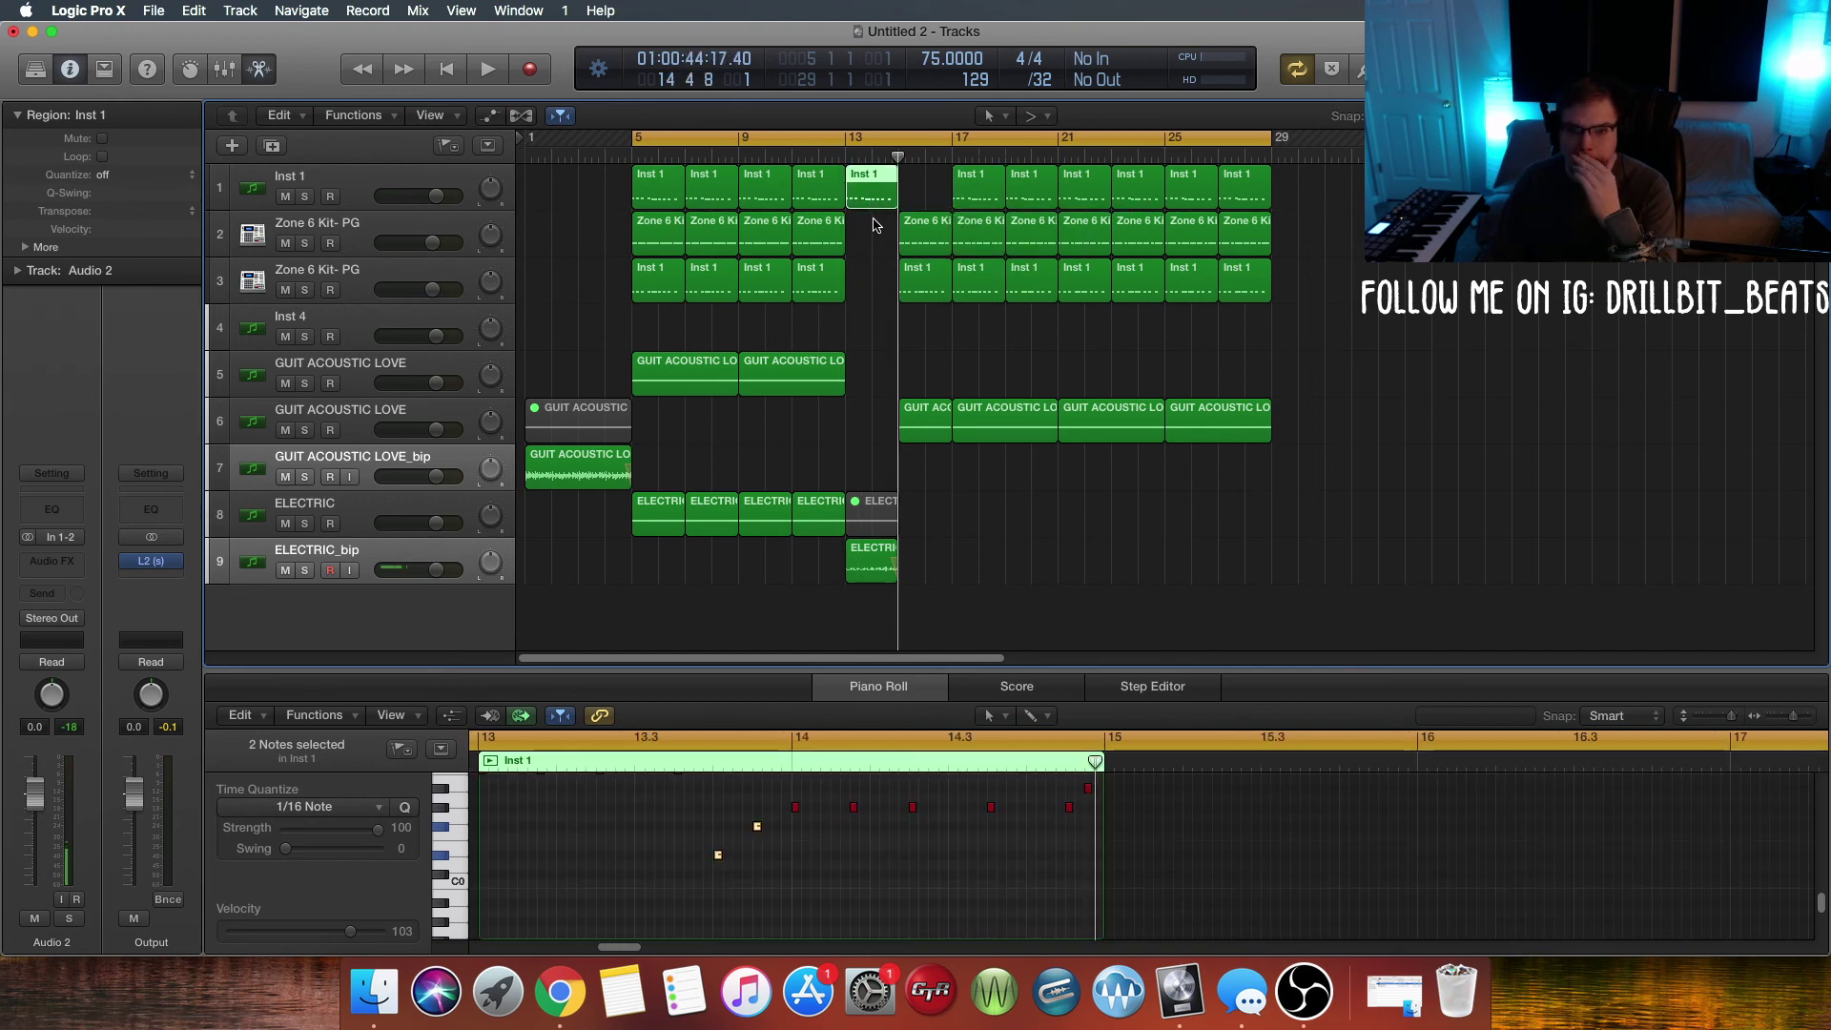
pyautogui.click(835, 160)
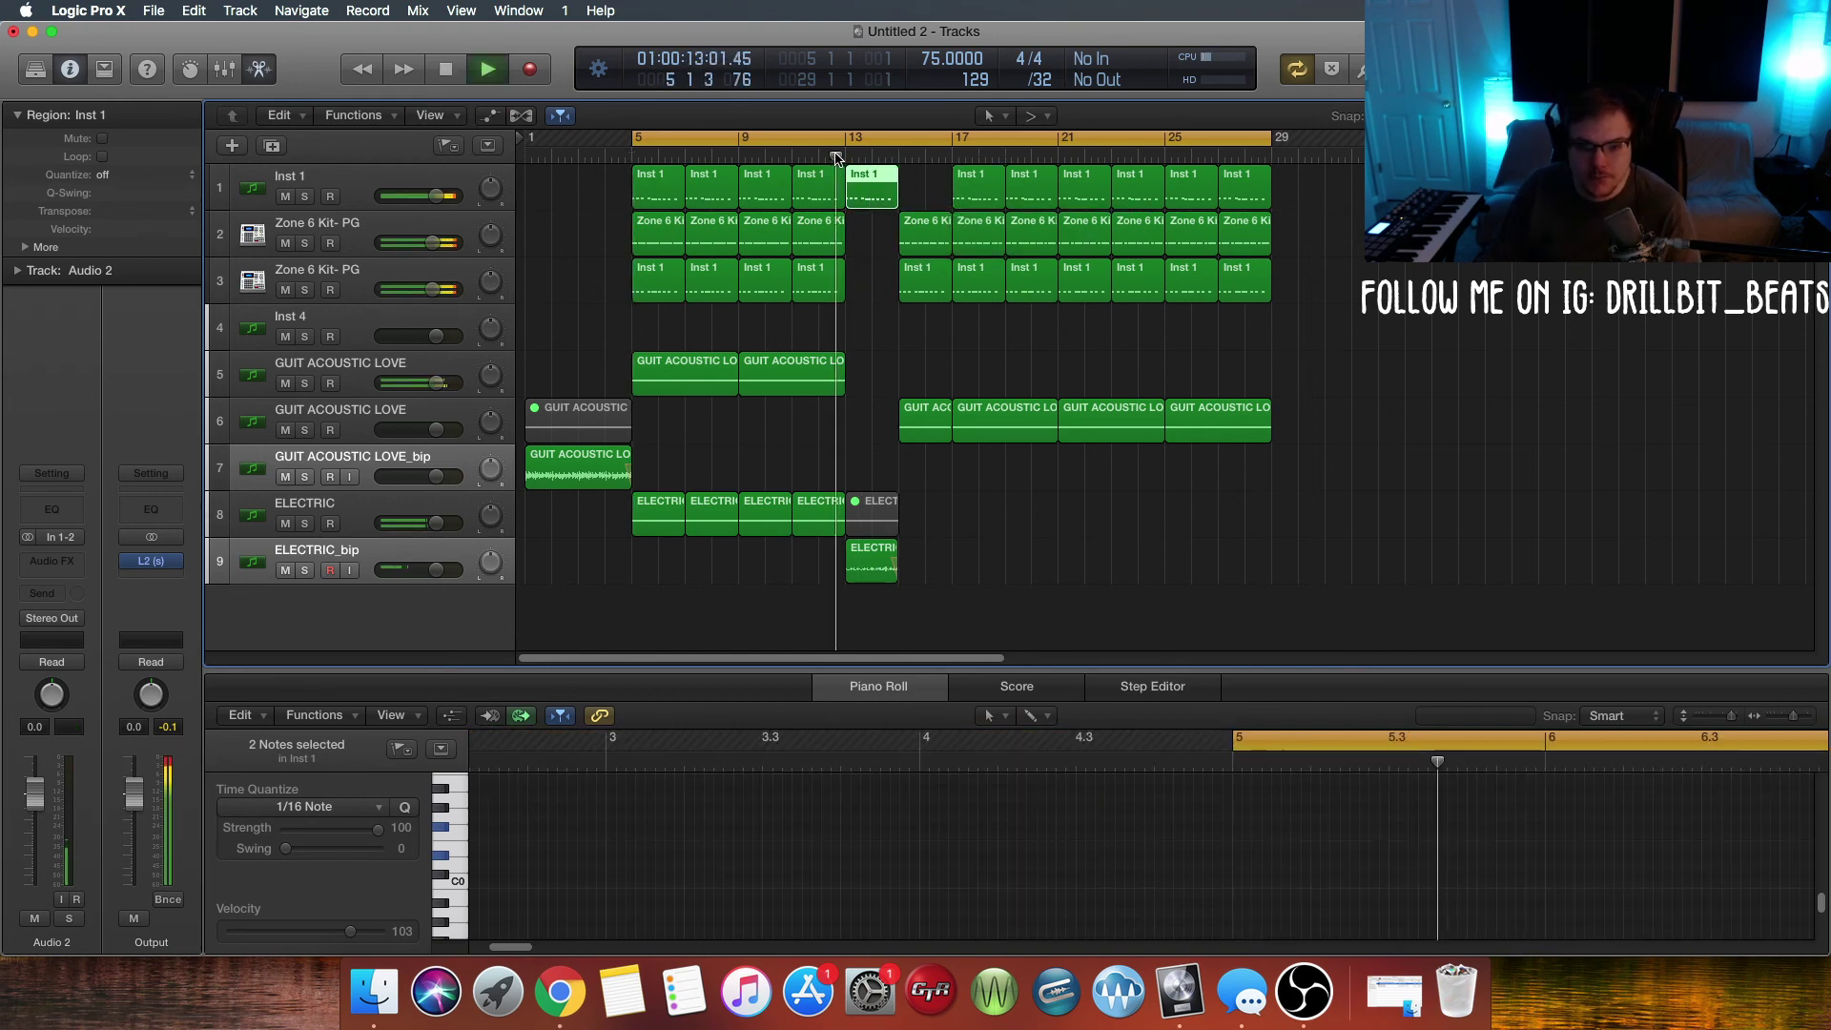
pyautogui.press('space')
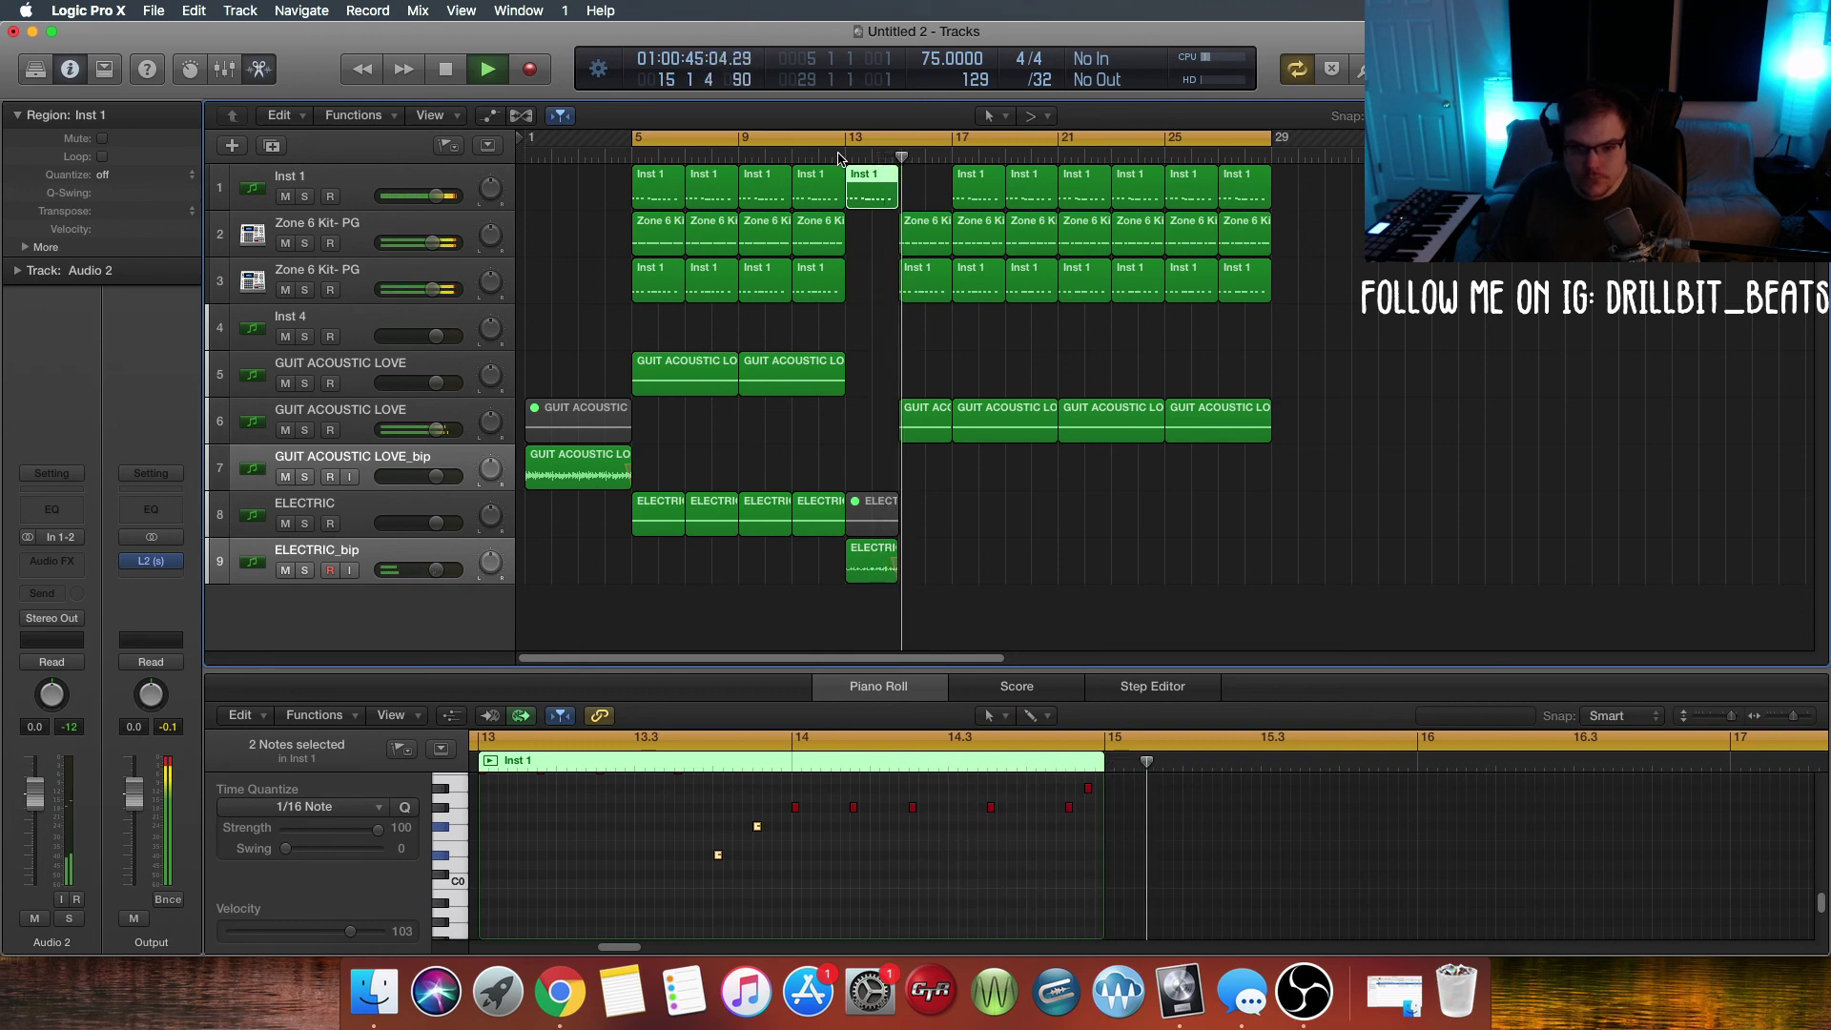
# Step: Copy the track 1 Inst 1 region from bar 17 to bar 15 during playback
pyautogui.click(971, 197)
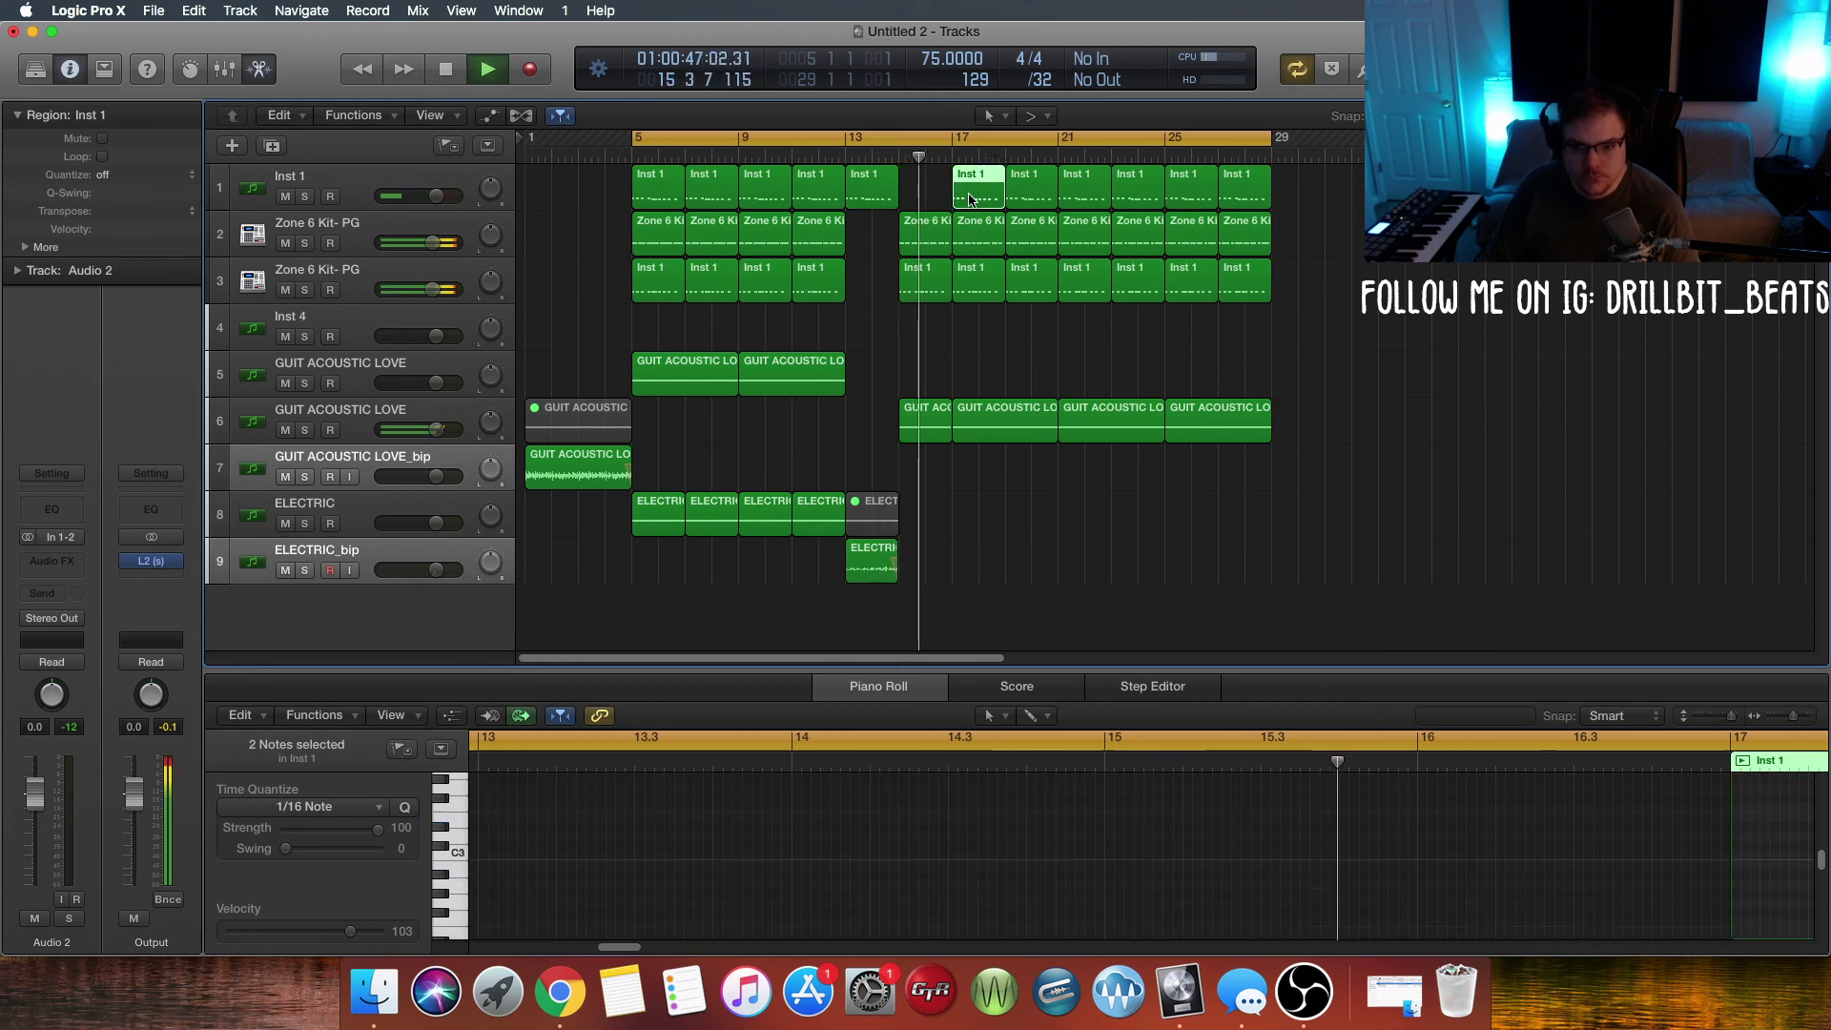
pyautogui.moveTo(971, 199); pyautogui.dragTo(909, 197)
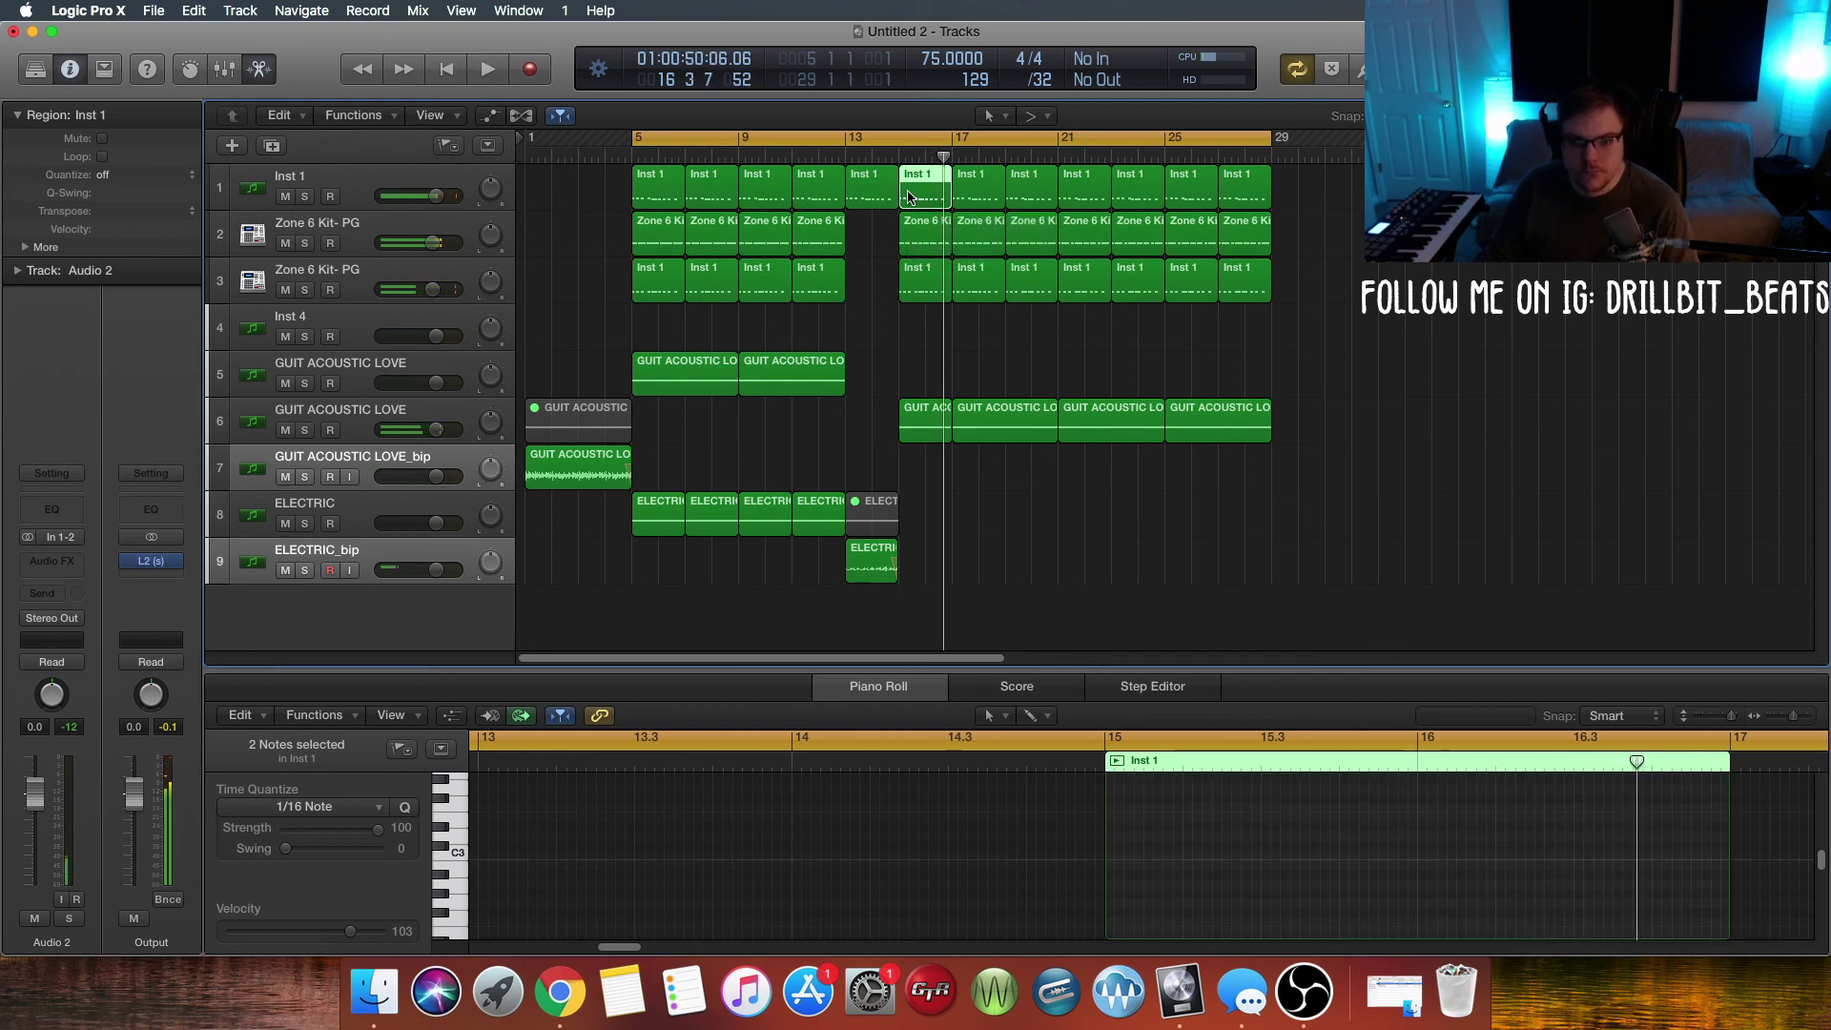
pyautogui.press('space')
# Step: Delete the two Inst 1 regions in bars 25 to 28 of track 1, and extend the cycle range back to bar 1
pyautogui.moveTo(1315, 191); pyautogui.dragTo(1189, 197)
pyautogui.press('Delete')
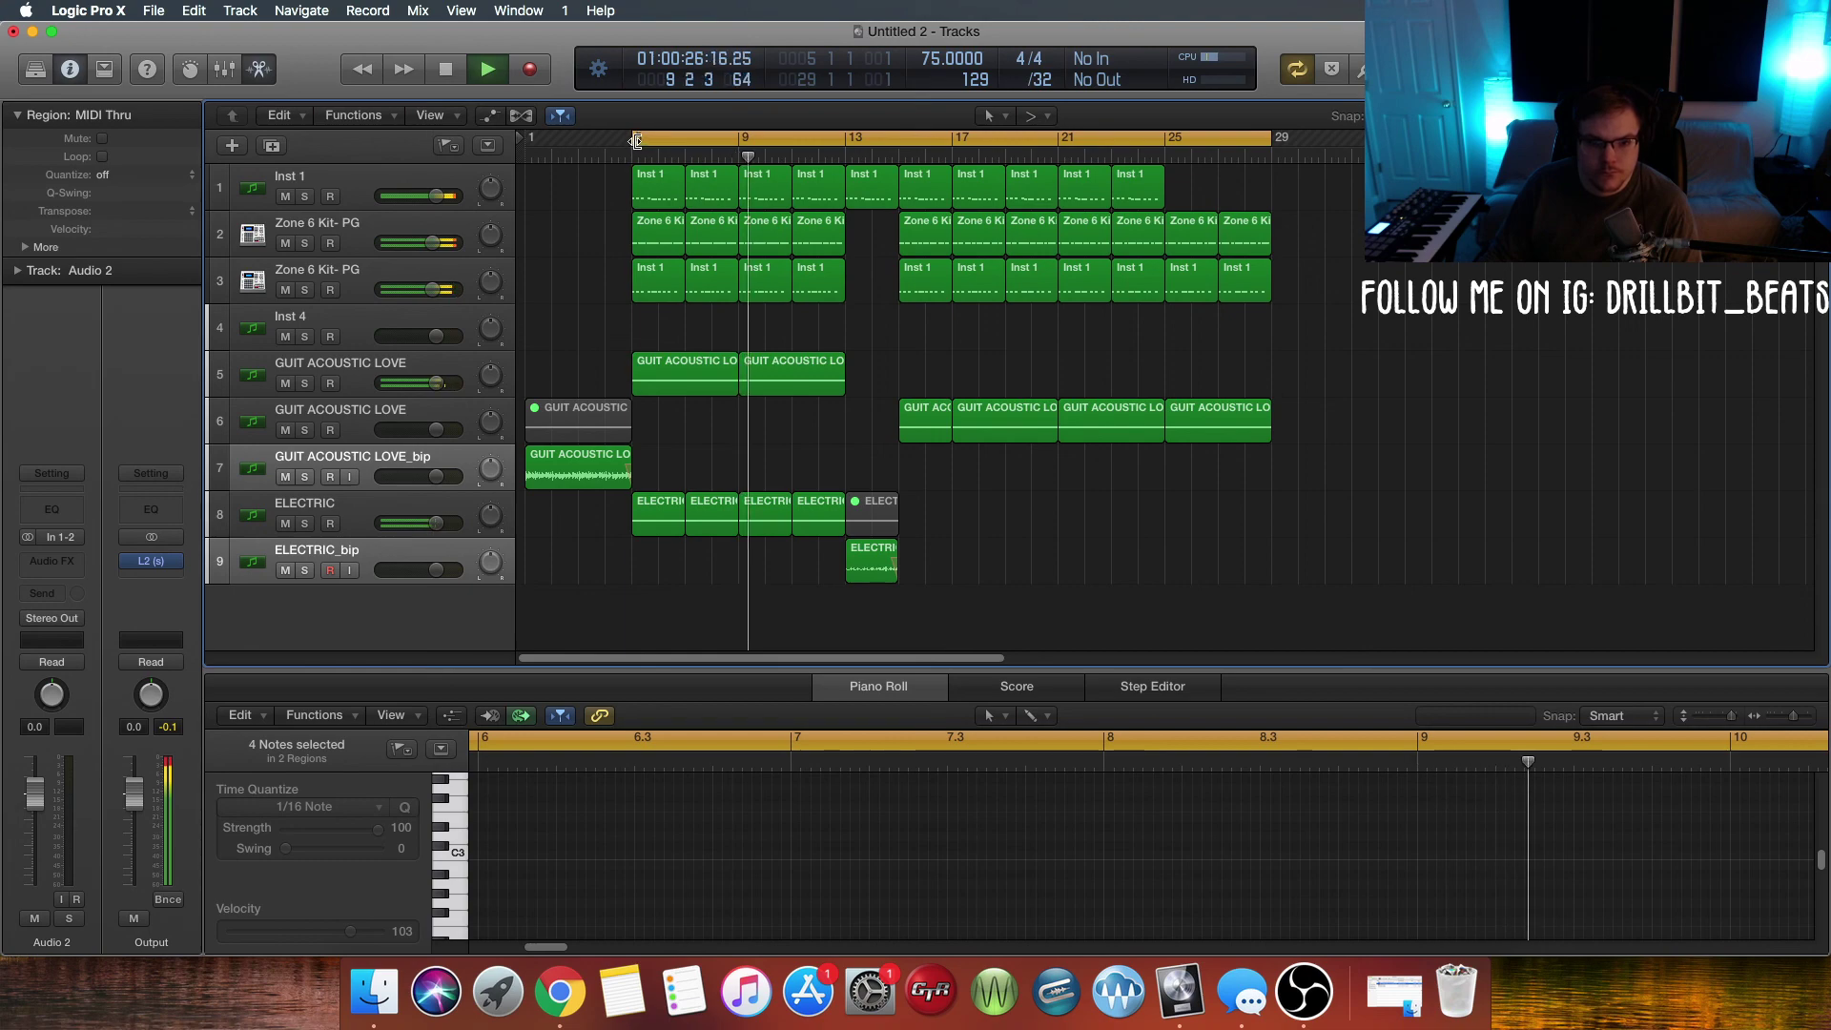
pyautogui.moveTo(636, 141); pyautogui.dragTo(535, 178)
pyautogui.press('space')
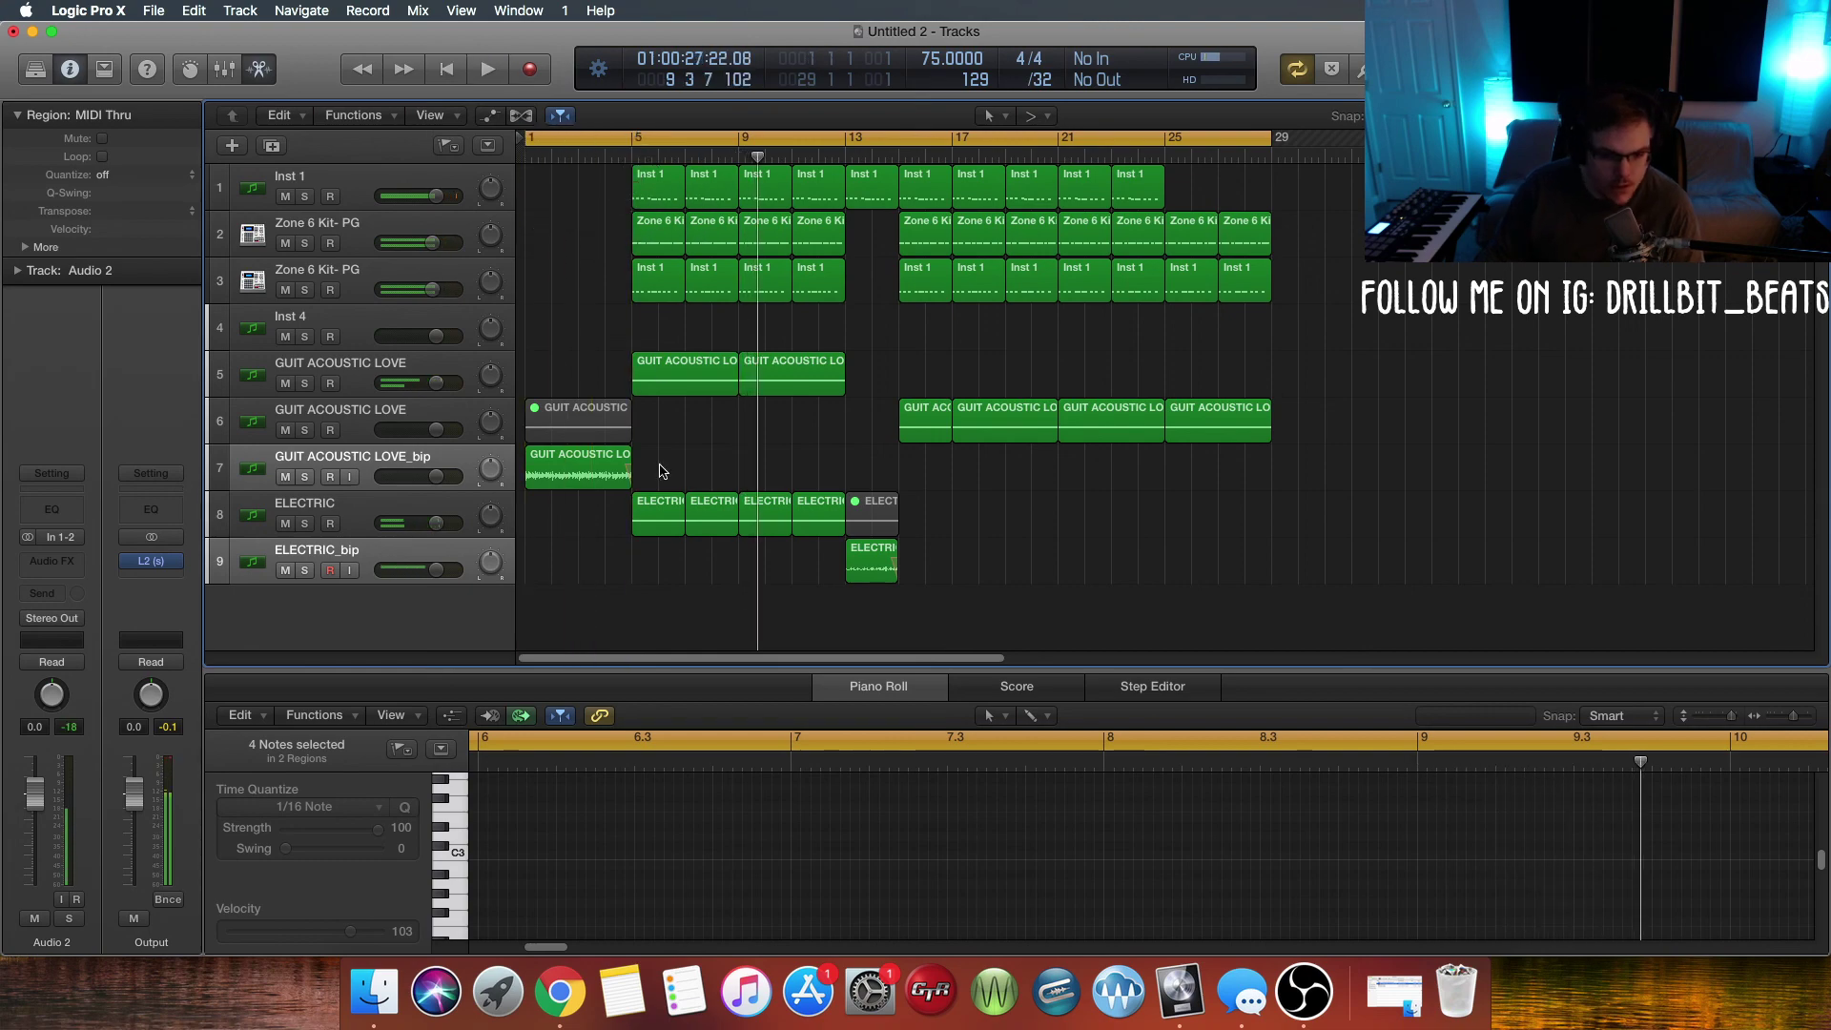
# Step: Switch to OBS, show the FACE CAM scene, restore the BEAT STREAM scene and return to Logic Pro X
pyautogui.click(1305, 992)
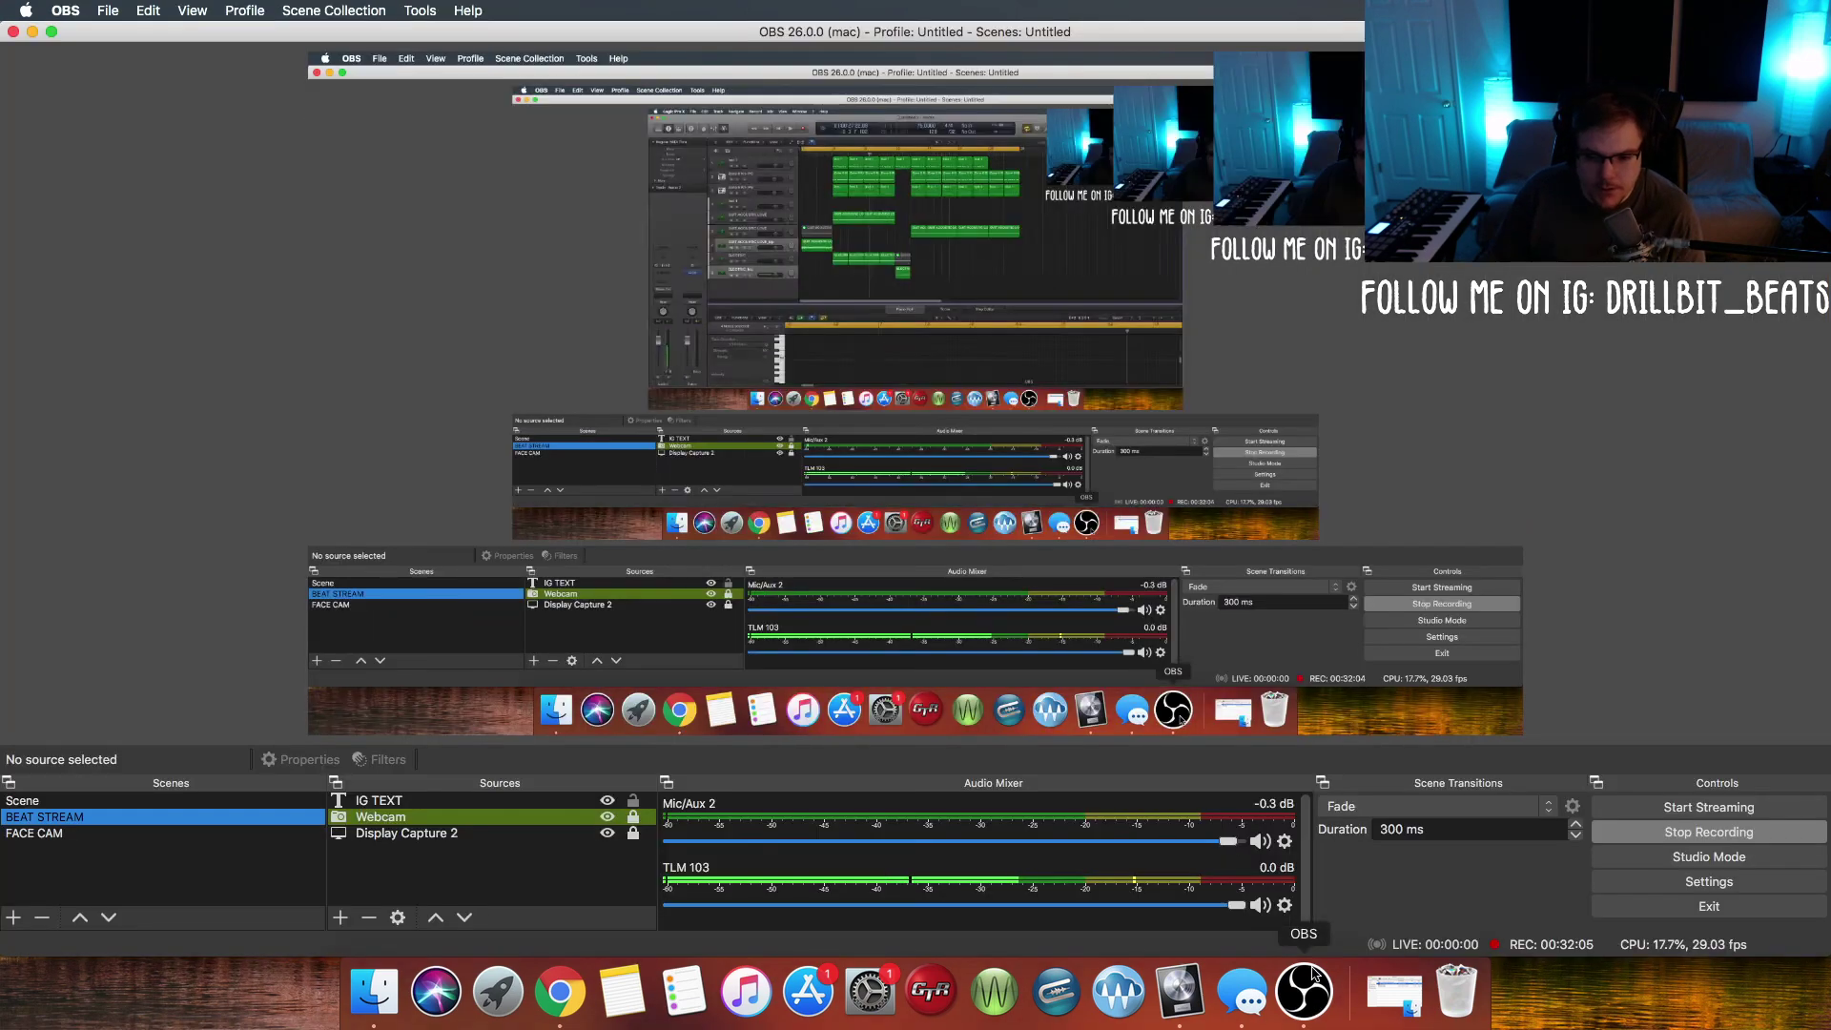
pyautogui.click(82, 835)
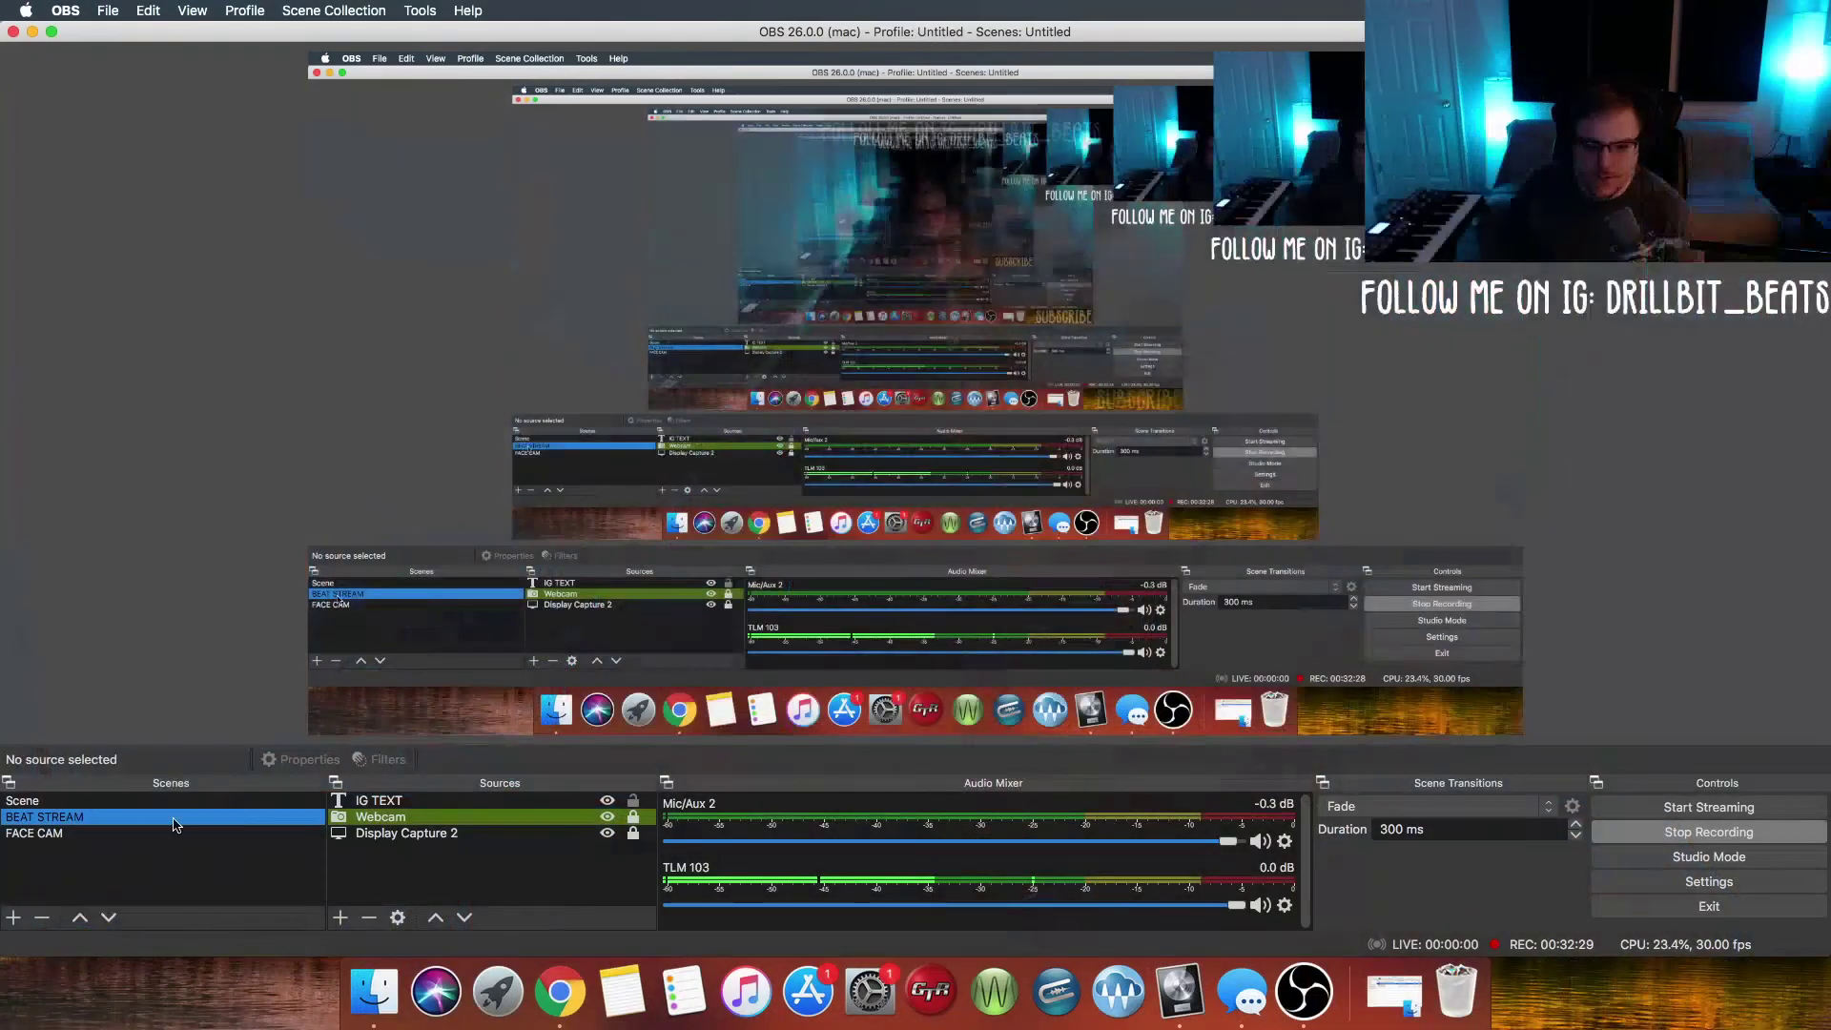
pyautogui.click(1180, 992)
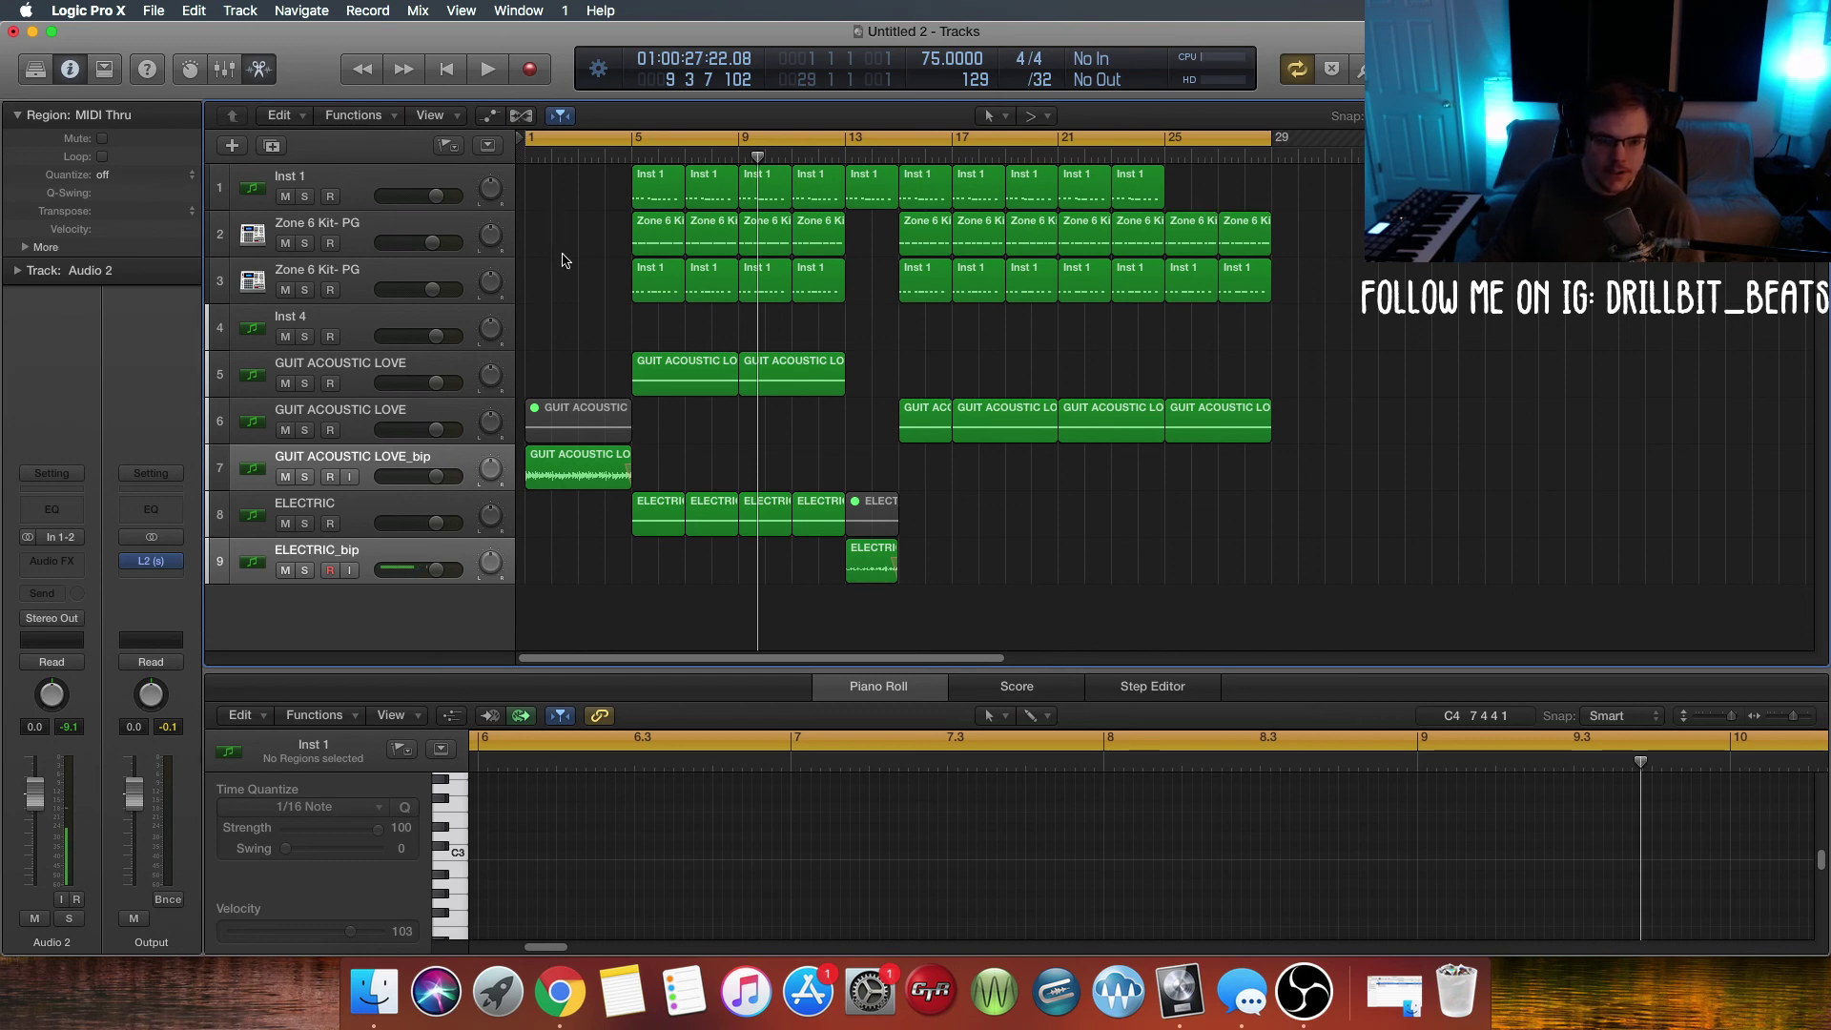
# Step: Play the arrangement from bar 1 to about bar 24, moving the cycle range's start to bar 5
pyautogui.press('space')
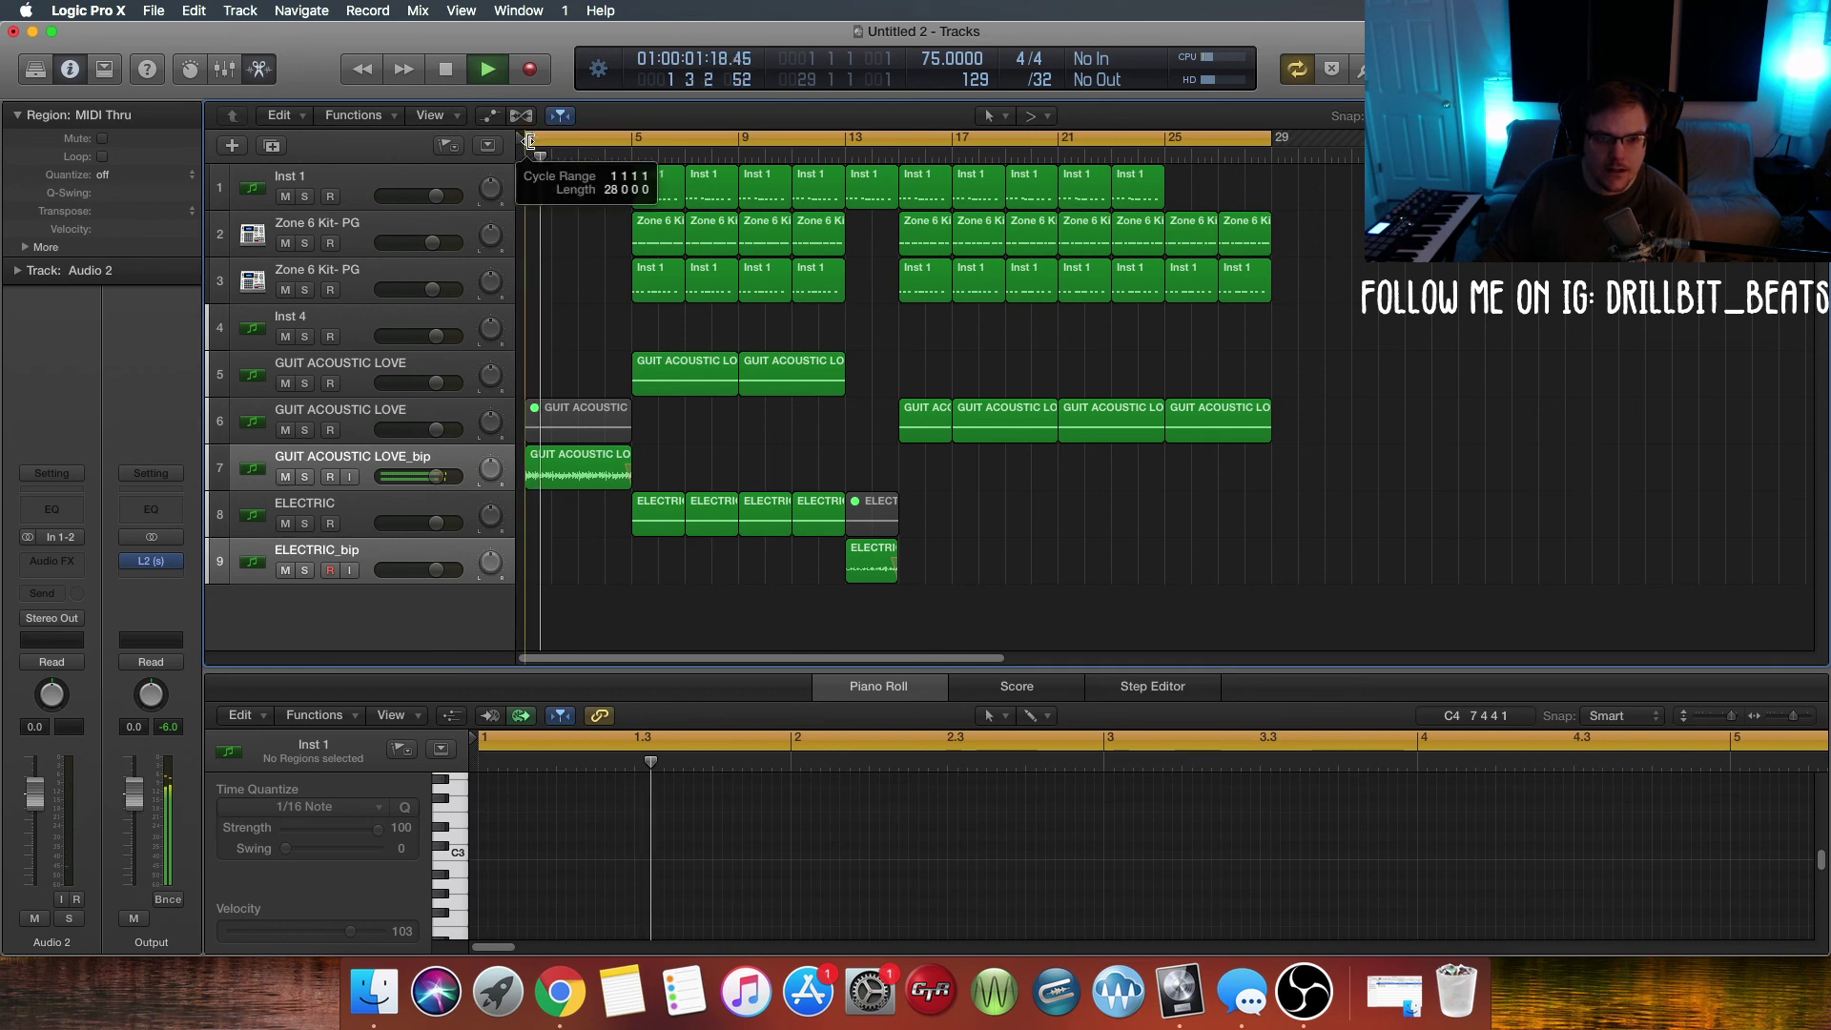
pyautogui.moveTo(530, 141); pyautogui.dragTo(638, 190)
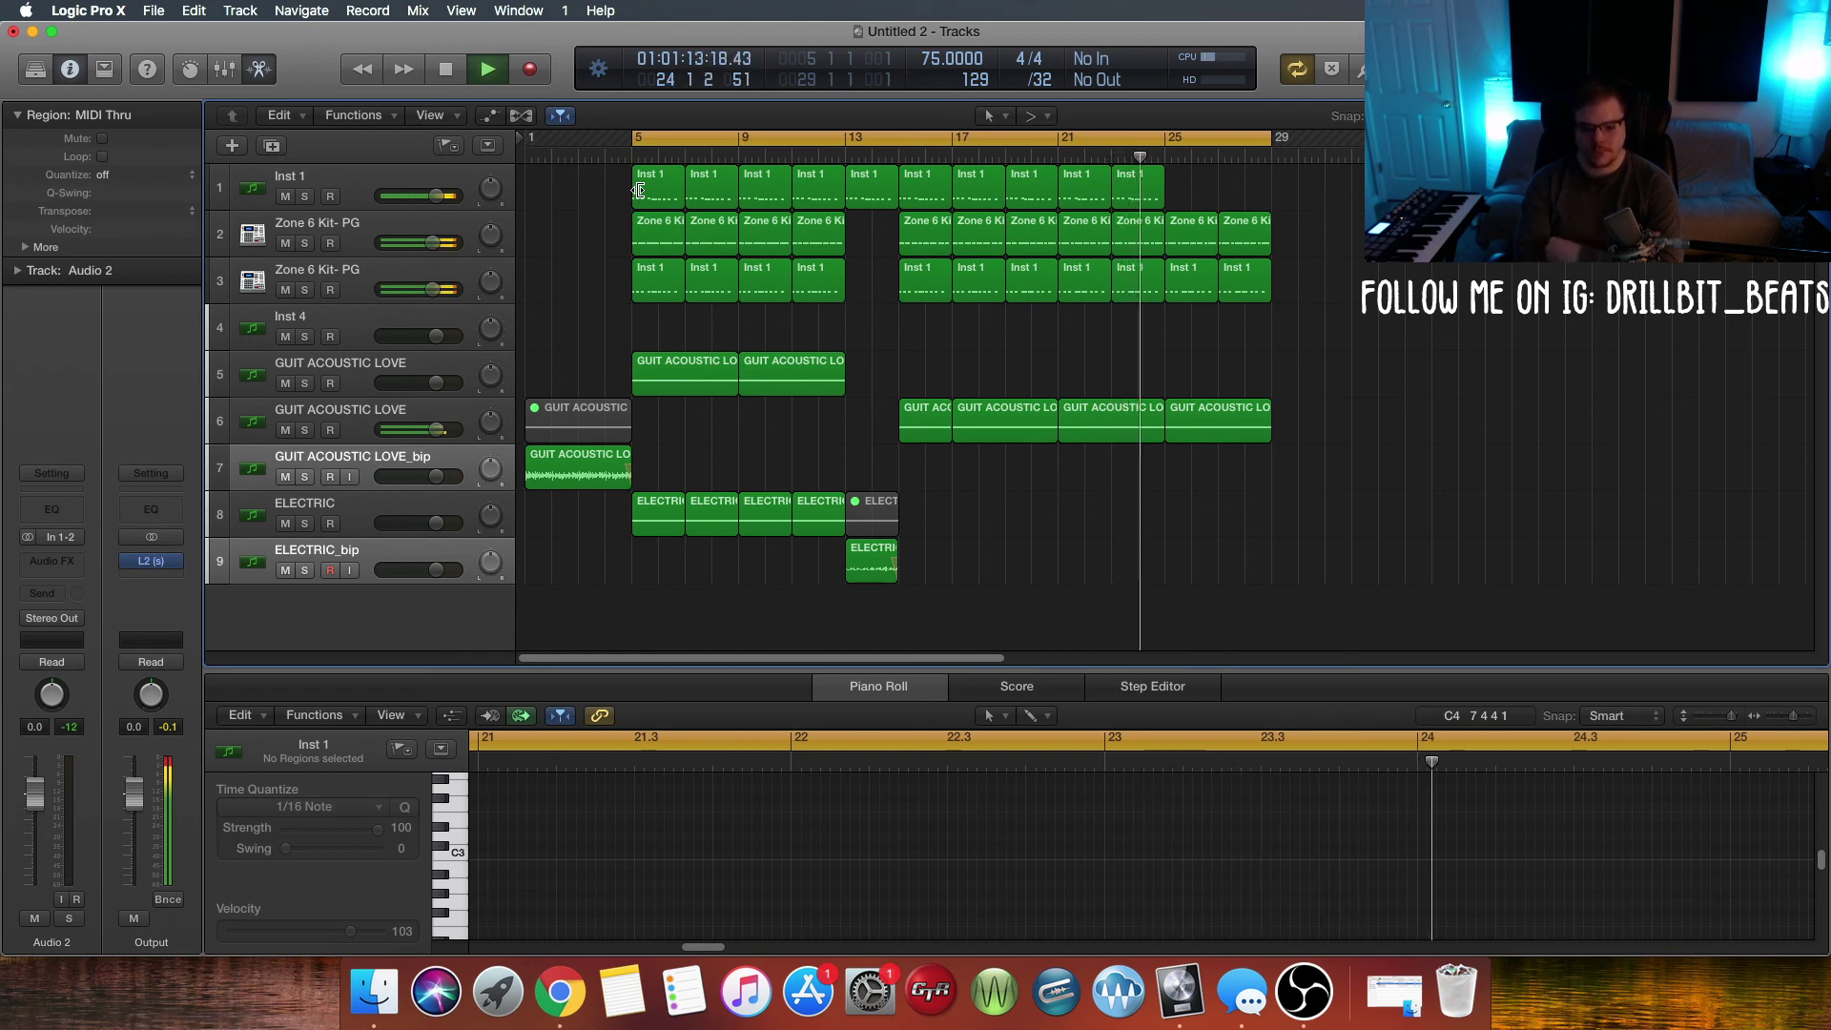
pyautogui.press('space')
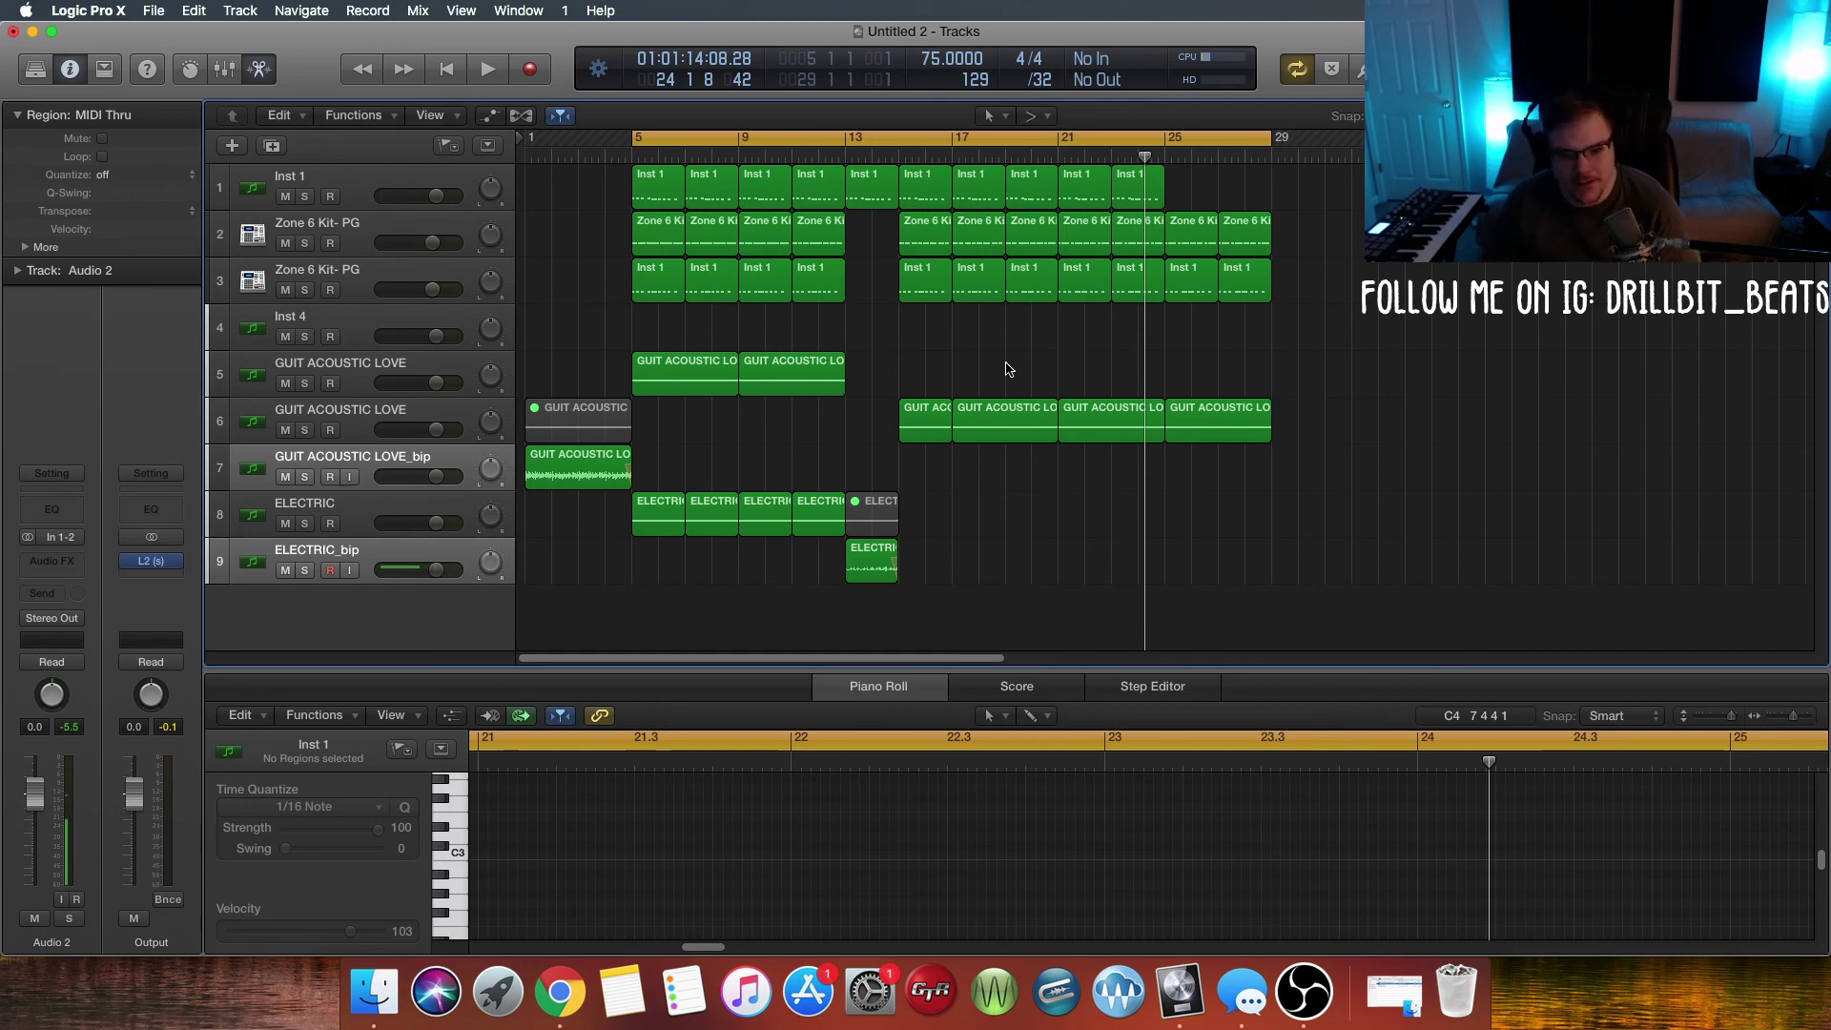
# Step: Switch to OBS and activate the FACE CAM scene
pyautogui.click(1303, 992)
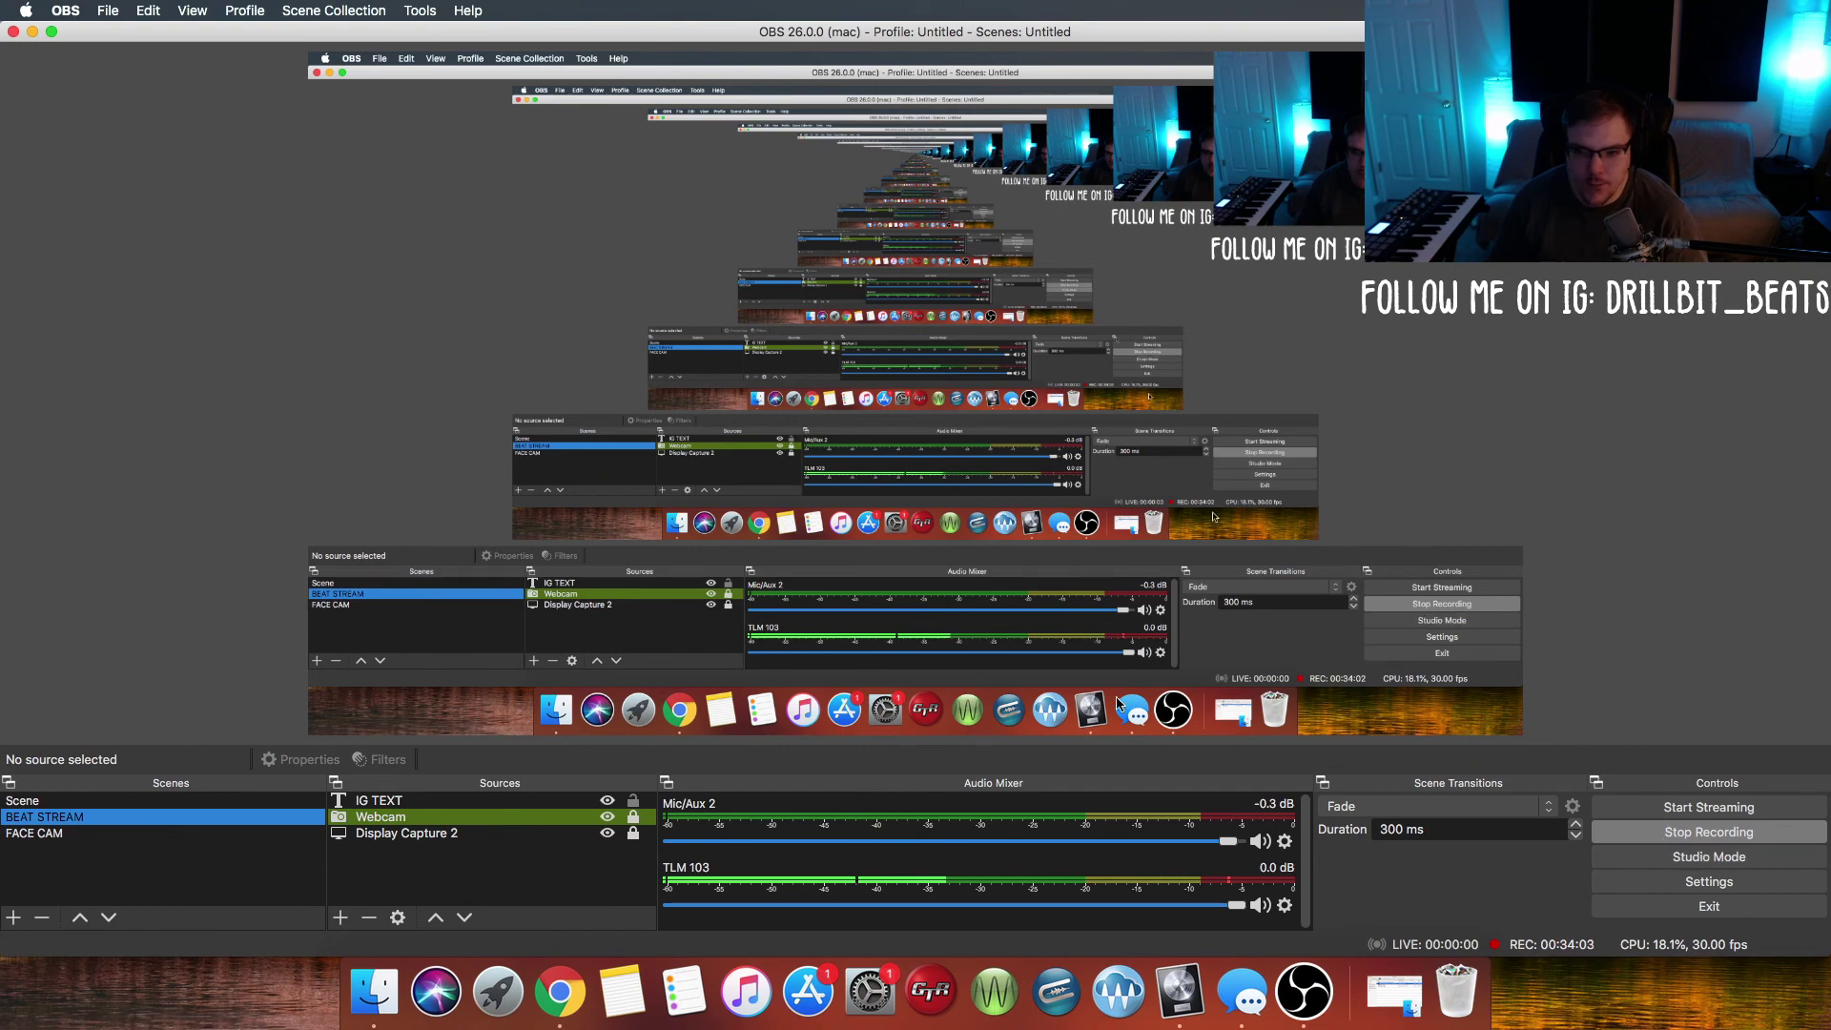
pyautogui.click(247, 835)
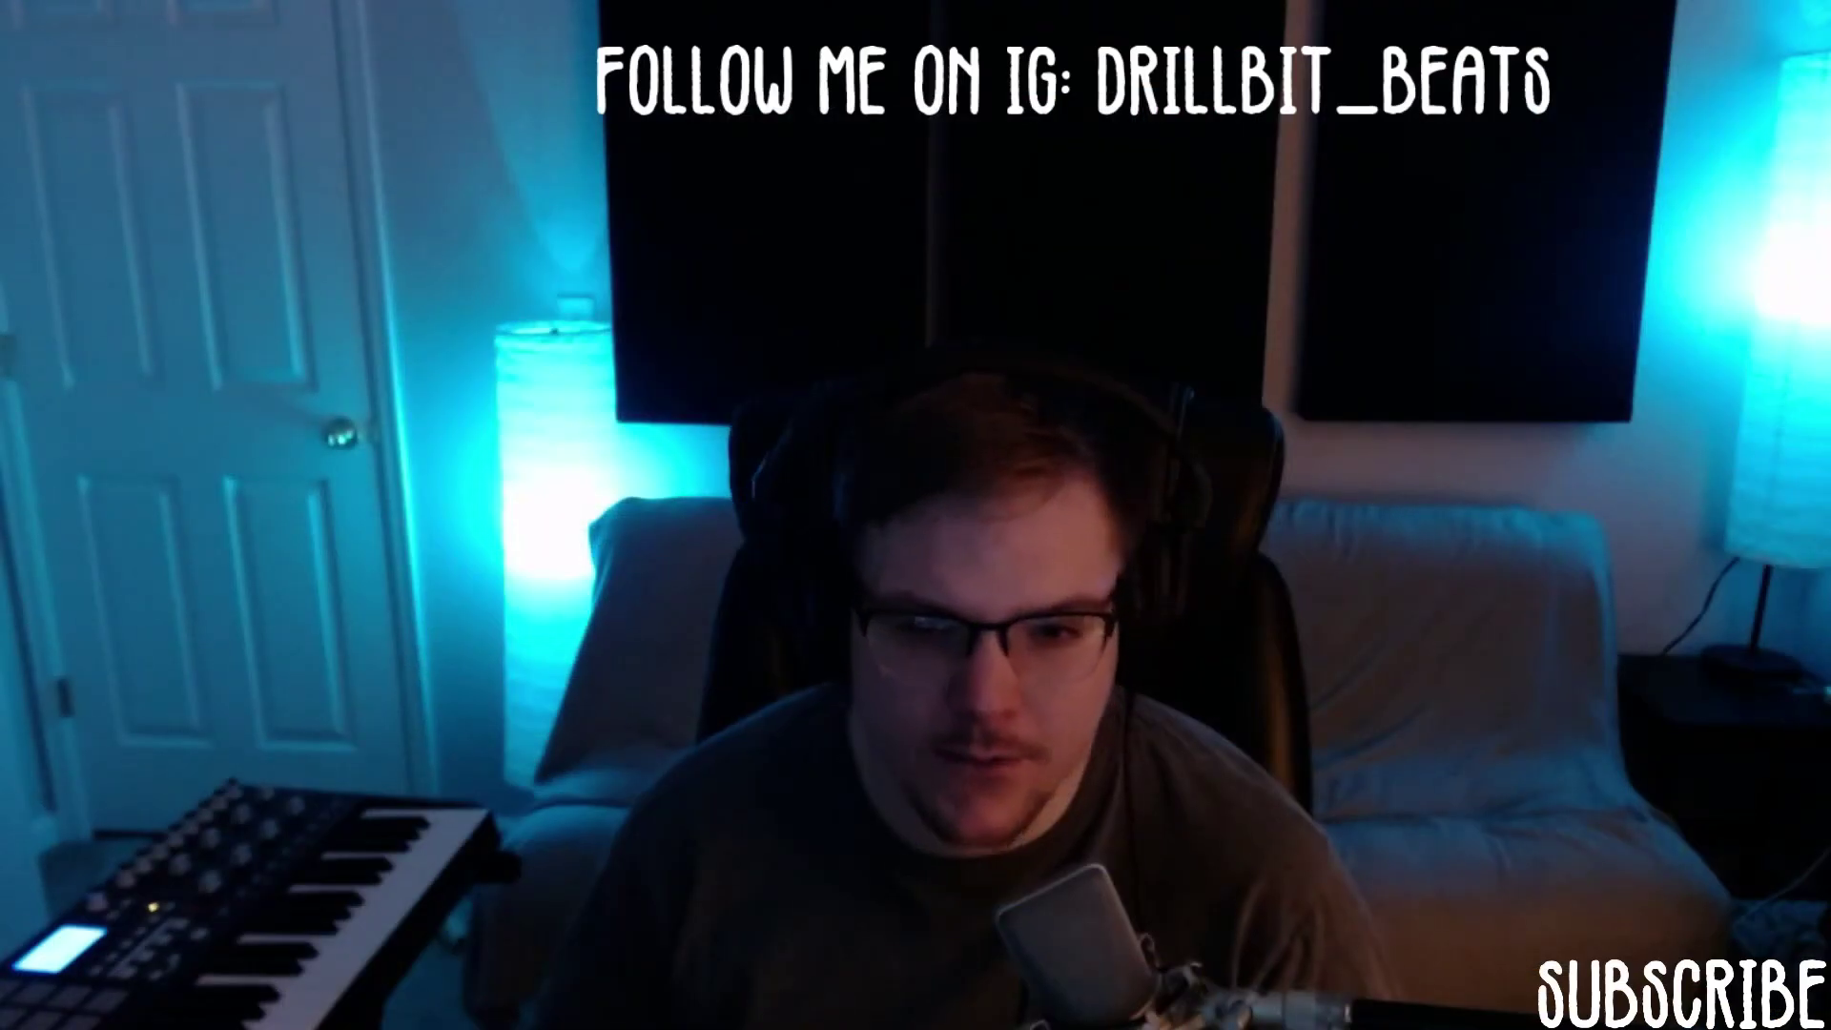